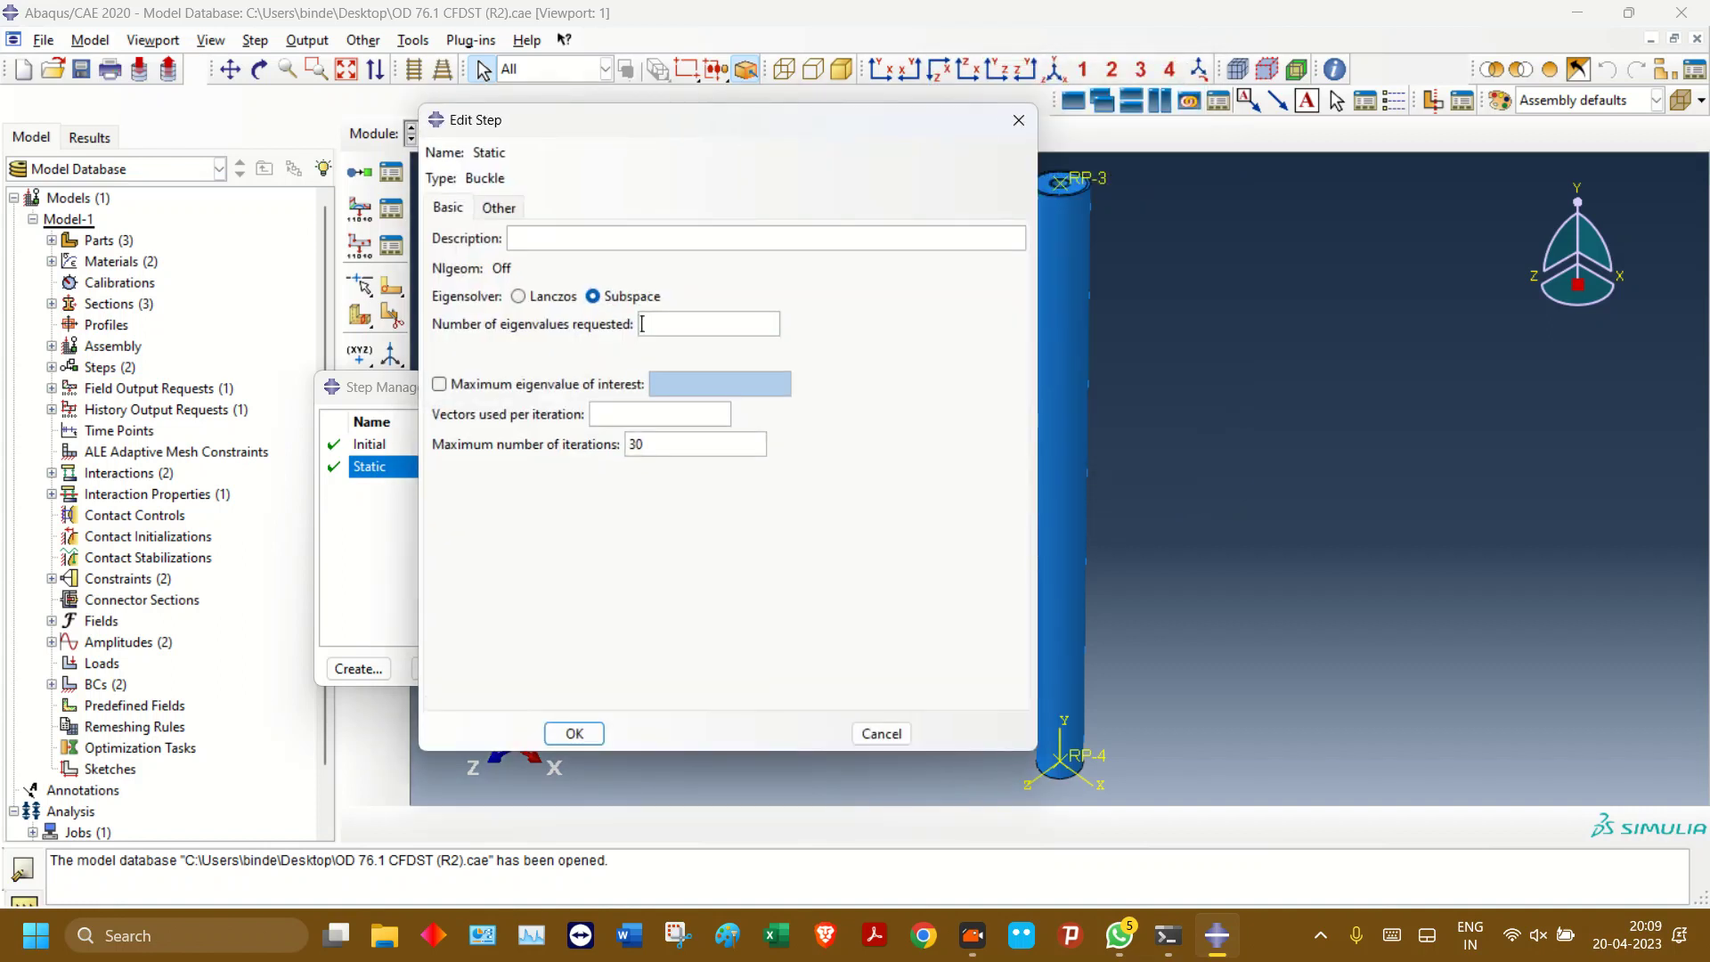
- Request 10 eigenvalues and set the maximum number of iterations to 300000 for the Static buckle step, using the Subspace eigensolver
type("6")
key("shift+Left")
type("10")
left_click(644, 445)
type("0000")
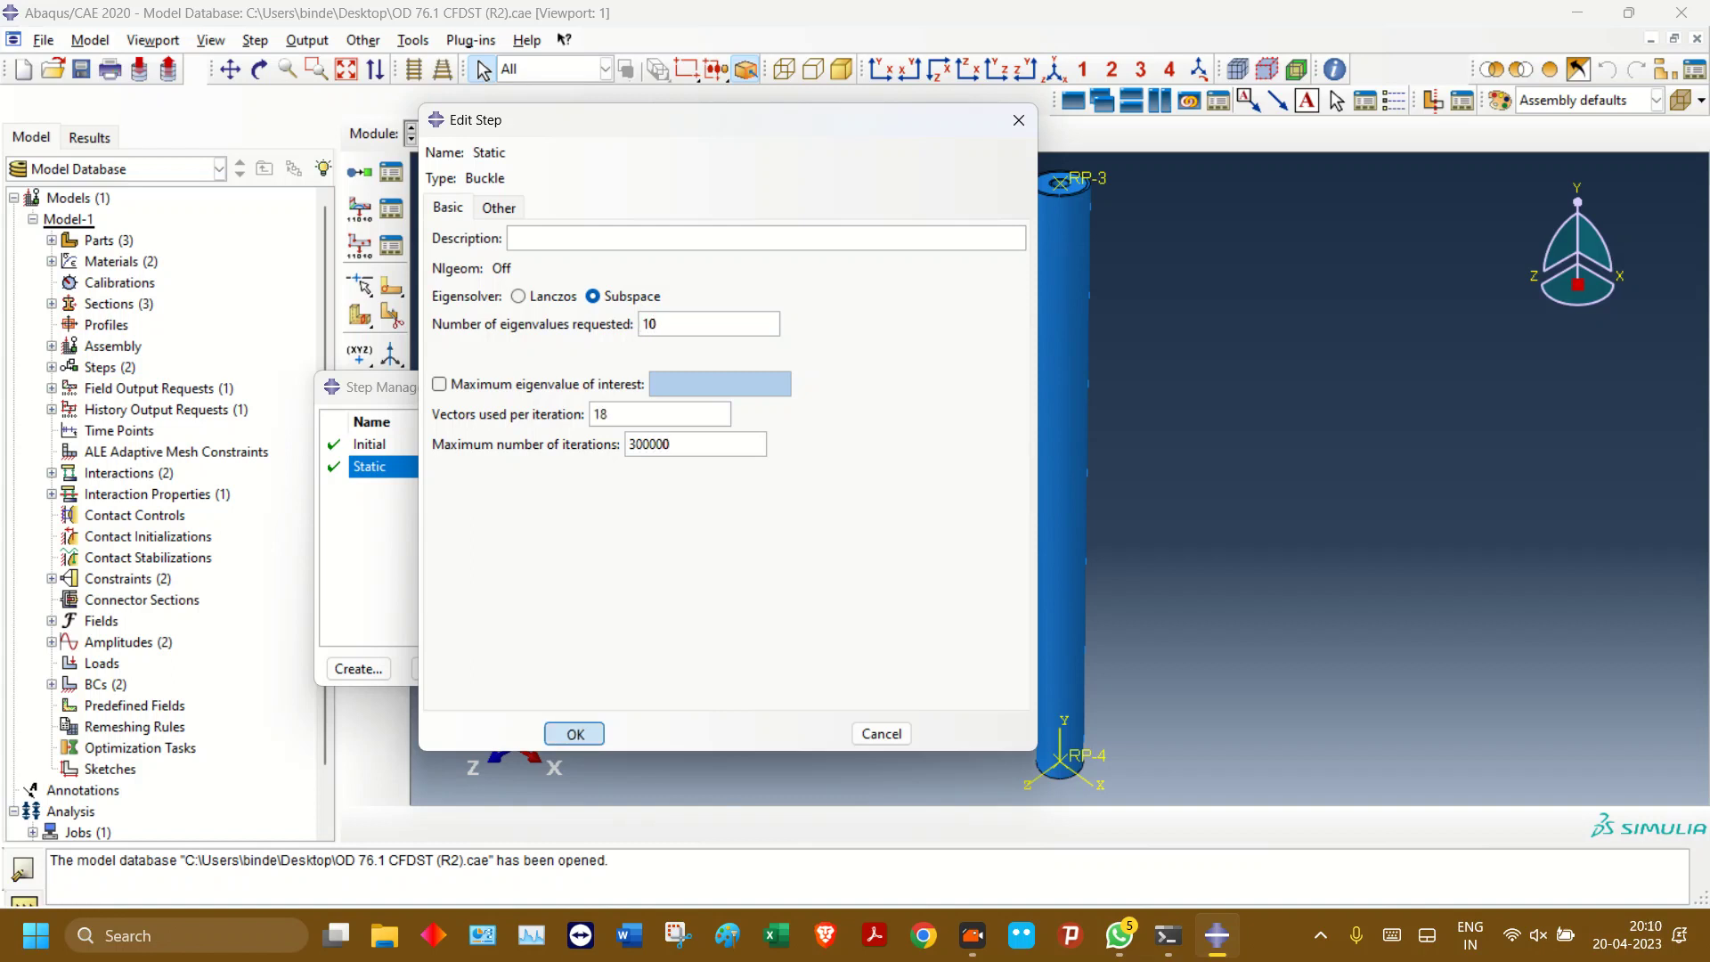
left_click(575, 733)
left_click(895, 387)
- Go to the Load module's boundary conditions and examine which degrees of freedom the Bottom condition constrains in the Initial step
left_click(472, 134)
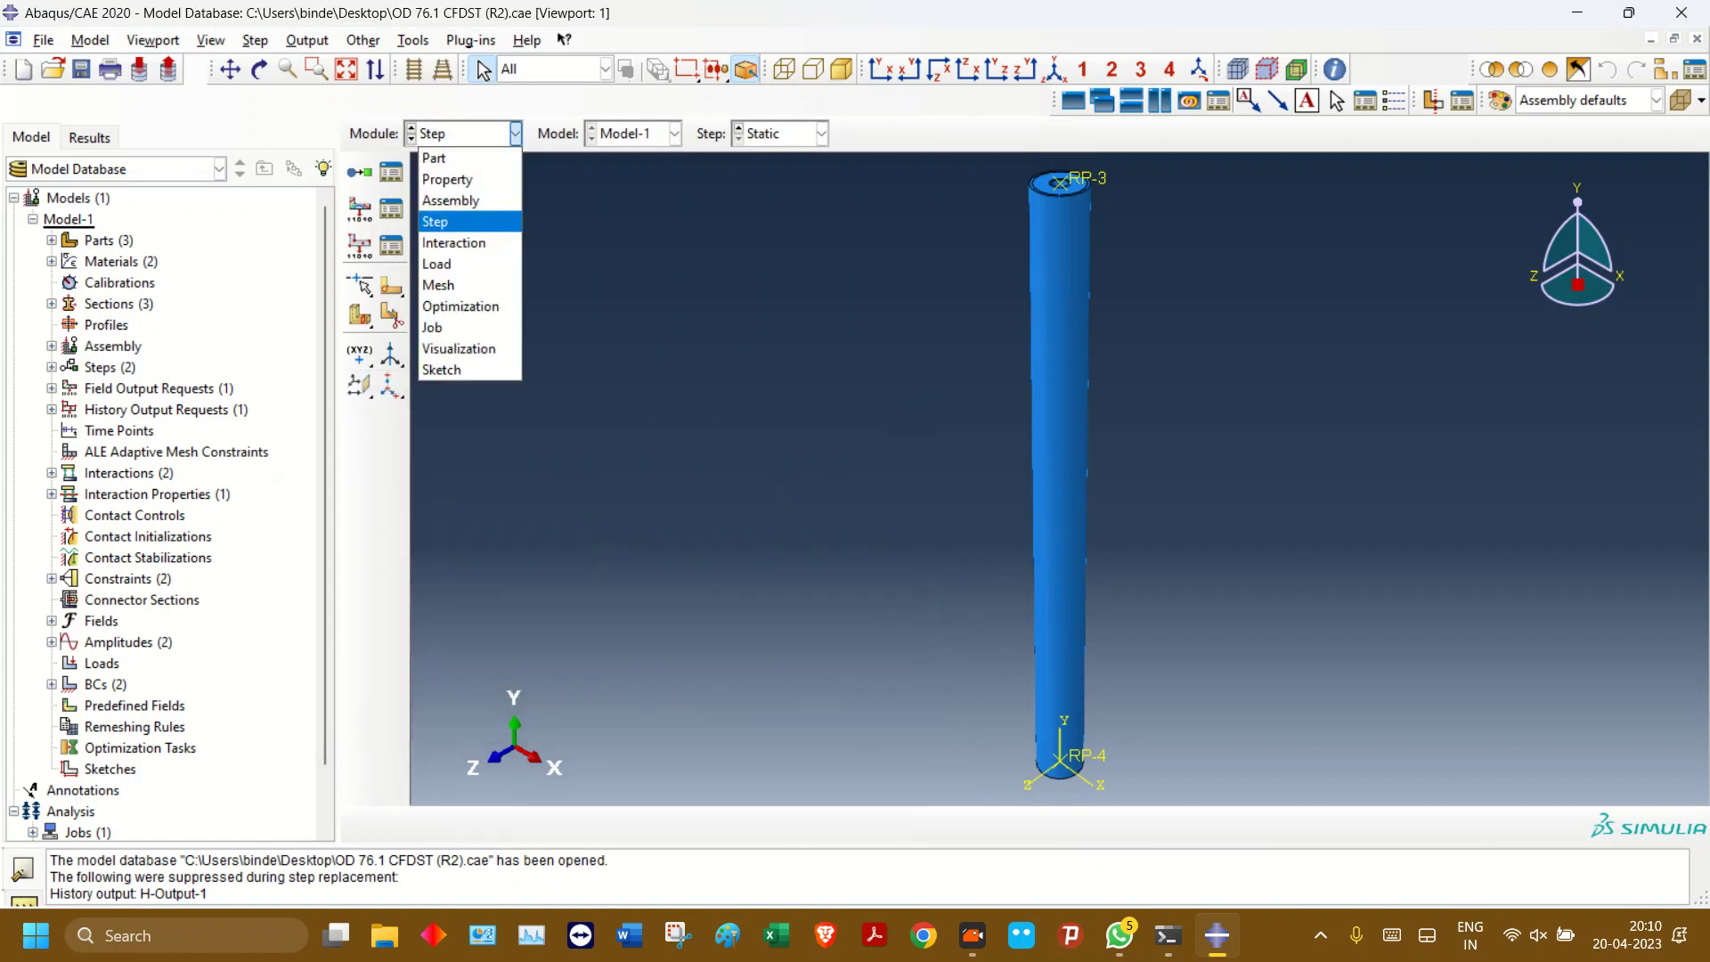
left_click(463, 262)
left_click(391, 208)
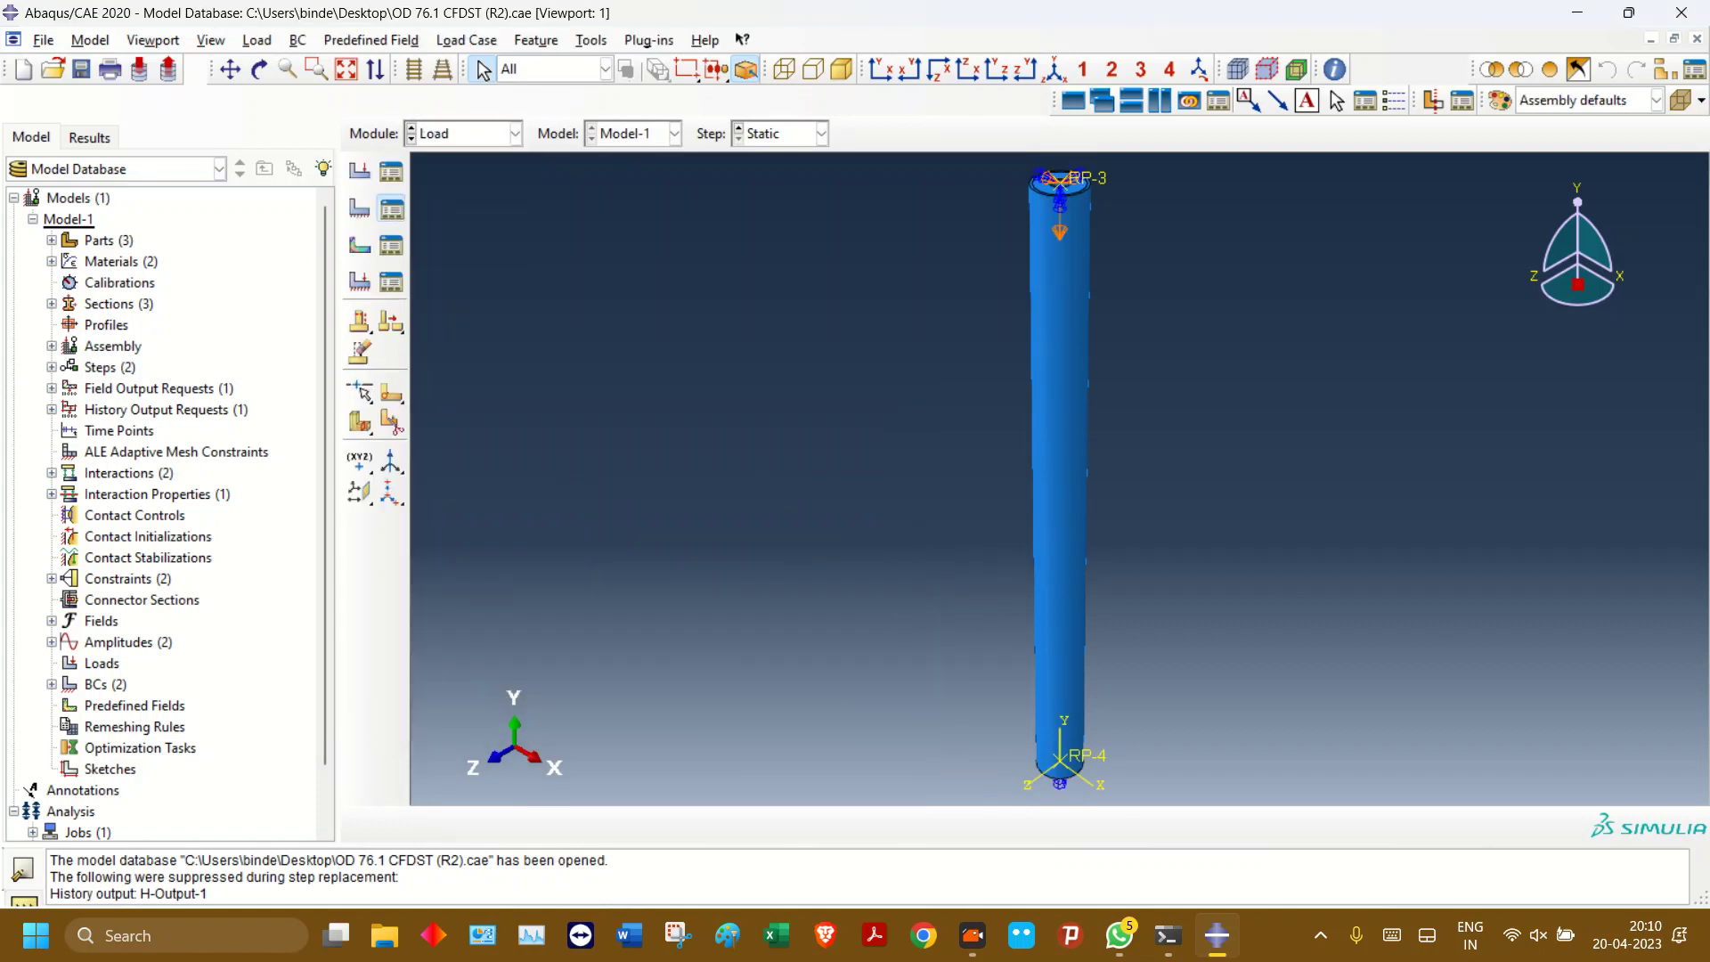
left_click(752, 99)
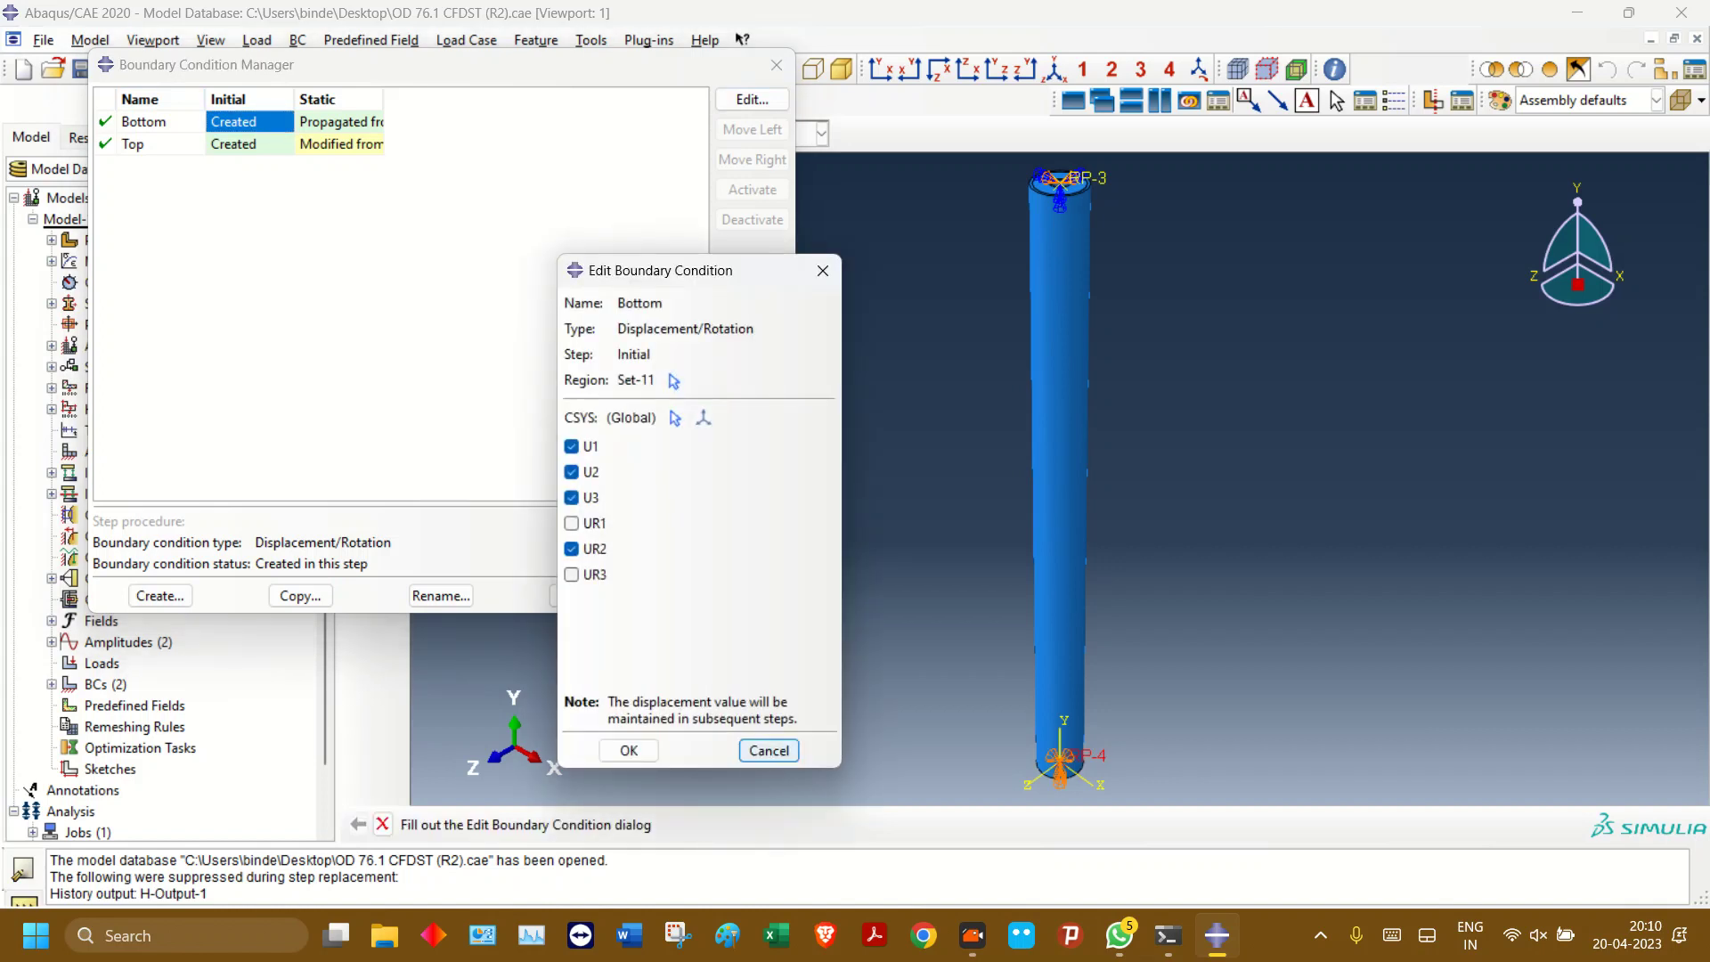
left_click(768, 750)
- Release rotations UR1 and UR3 of the Top boundary condition in the Initial step
double_click(249, 144)
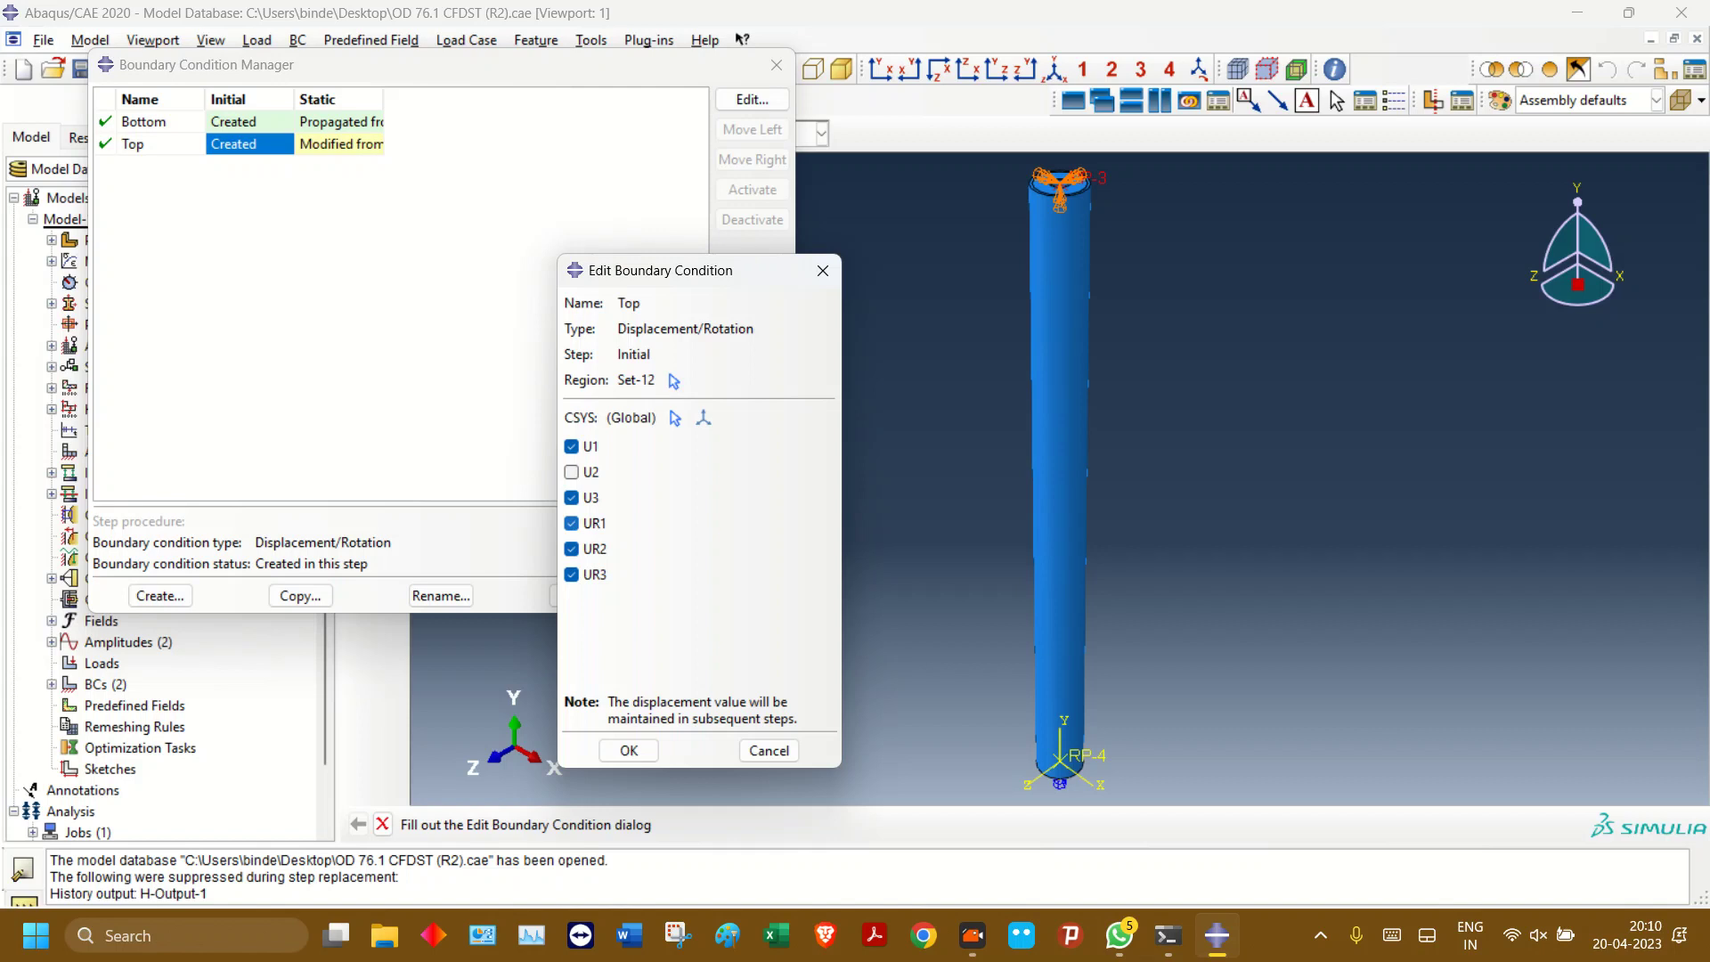
left_click(572, 524)
left_click(571, 575)
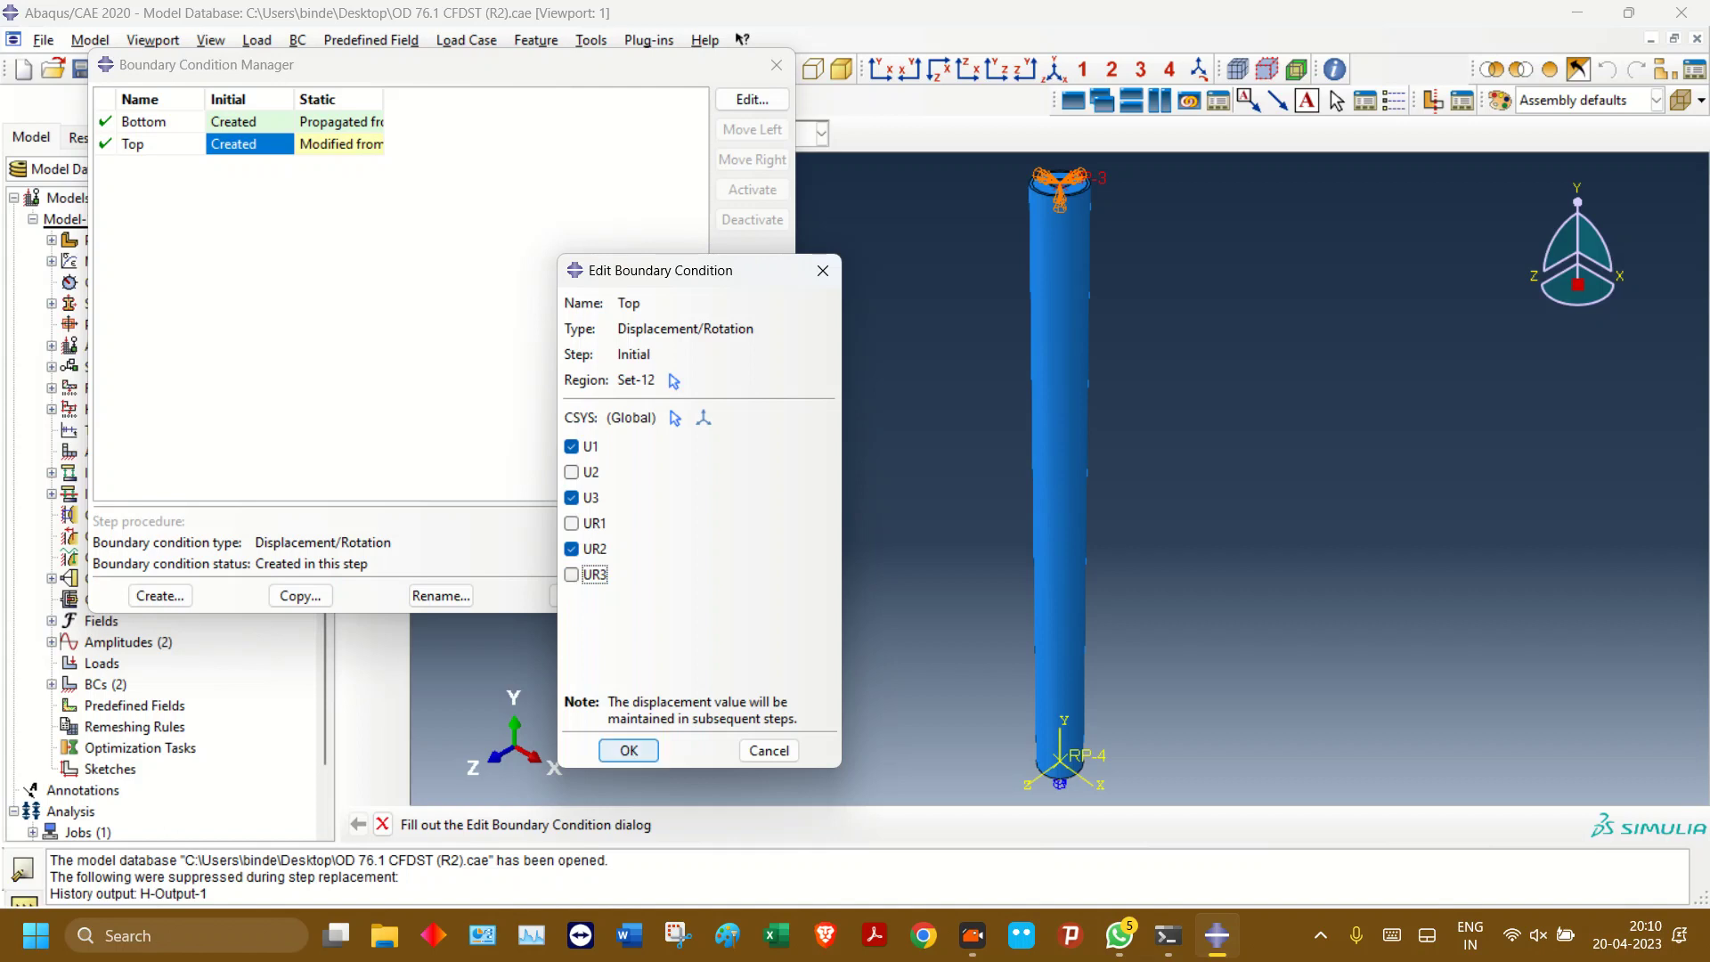
left_click(629, 750)
- Remove the U2 constraint from the Top boundary condition in the Static step and check the Bottom condition in that step
double_click(340, 144)
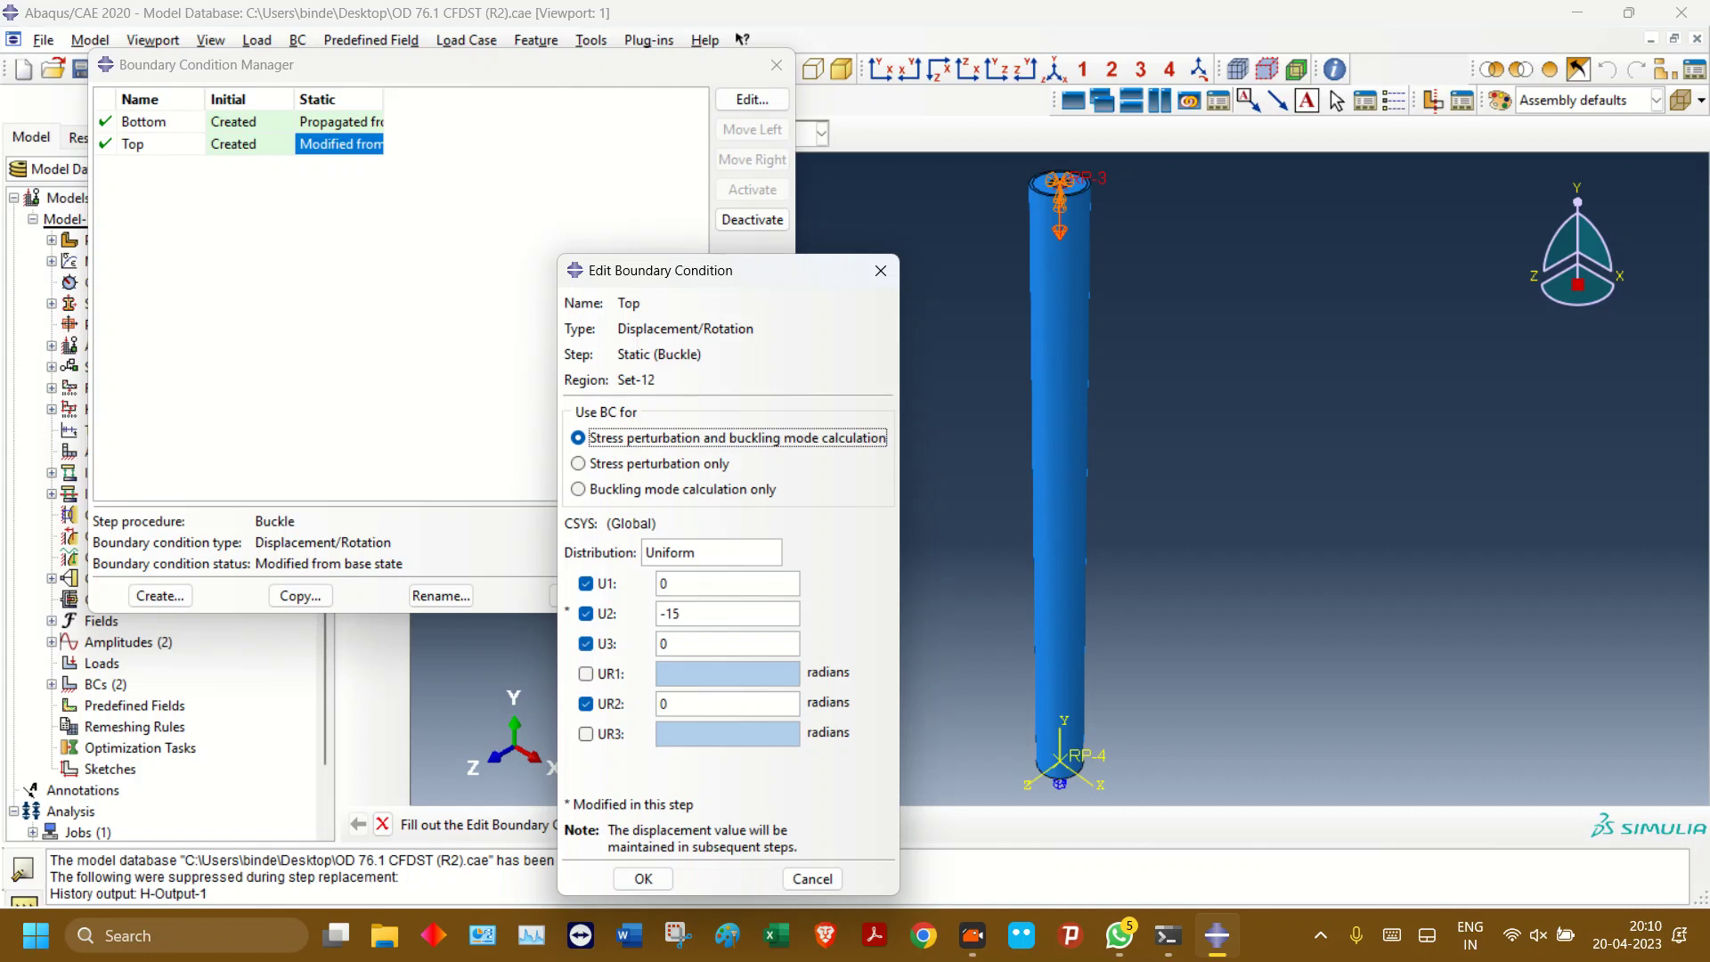
left_click(586, 613)
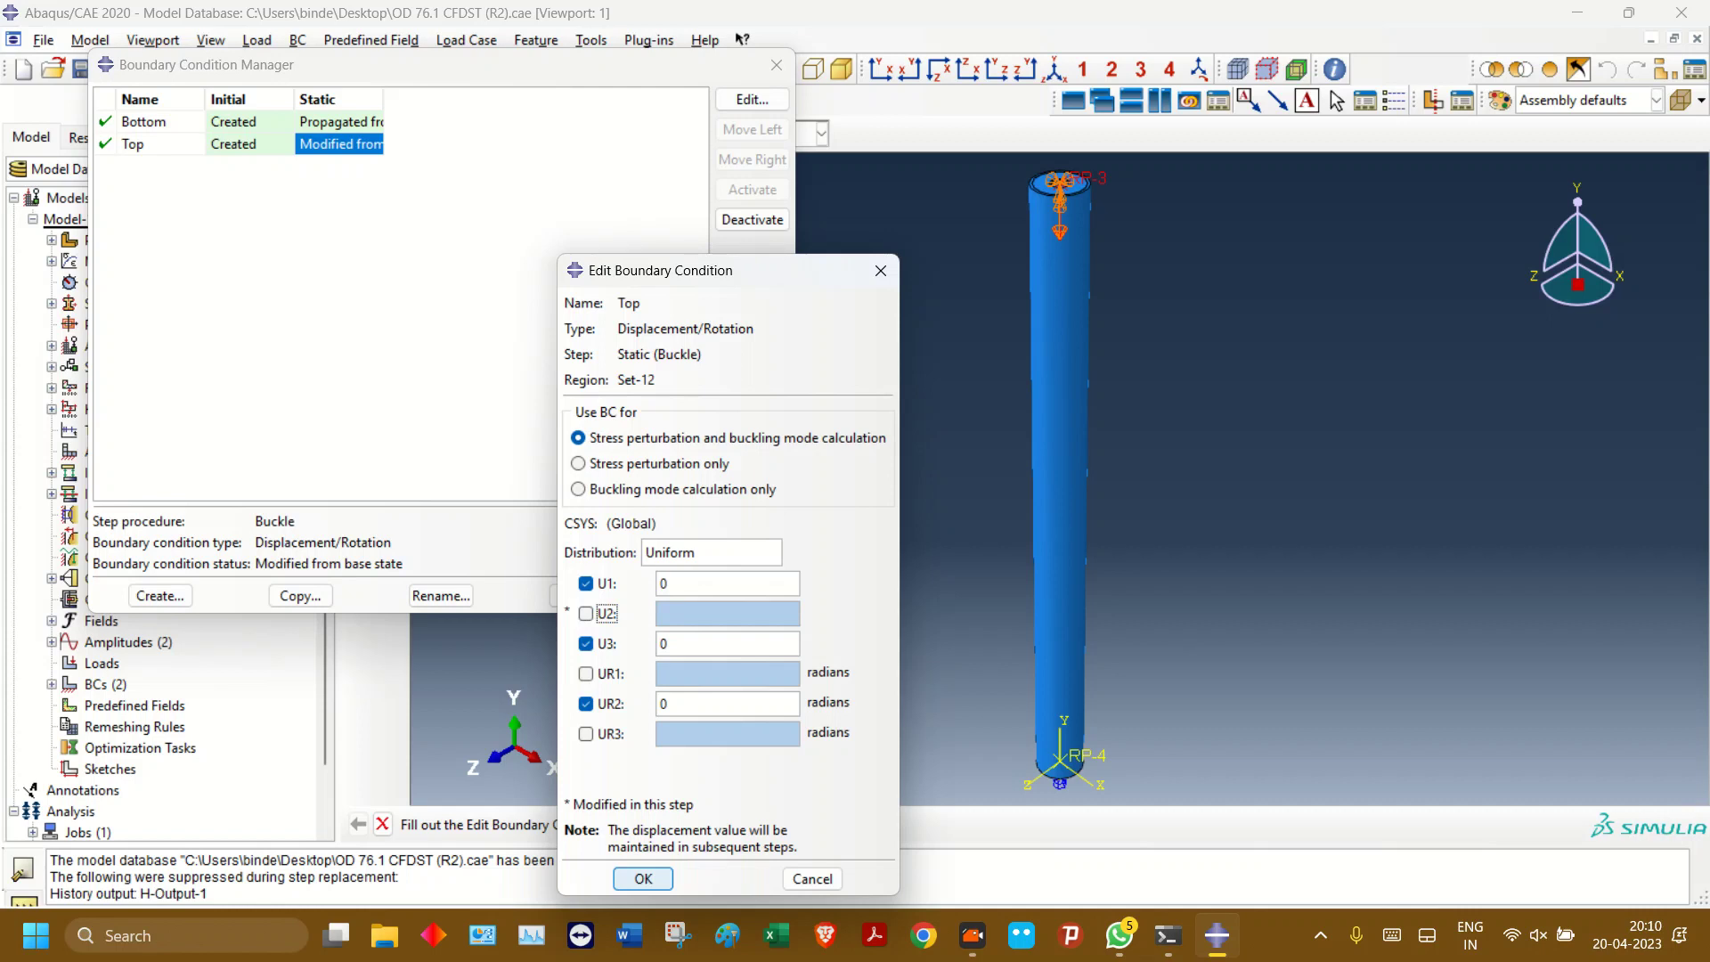
left_click(643, 878)
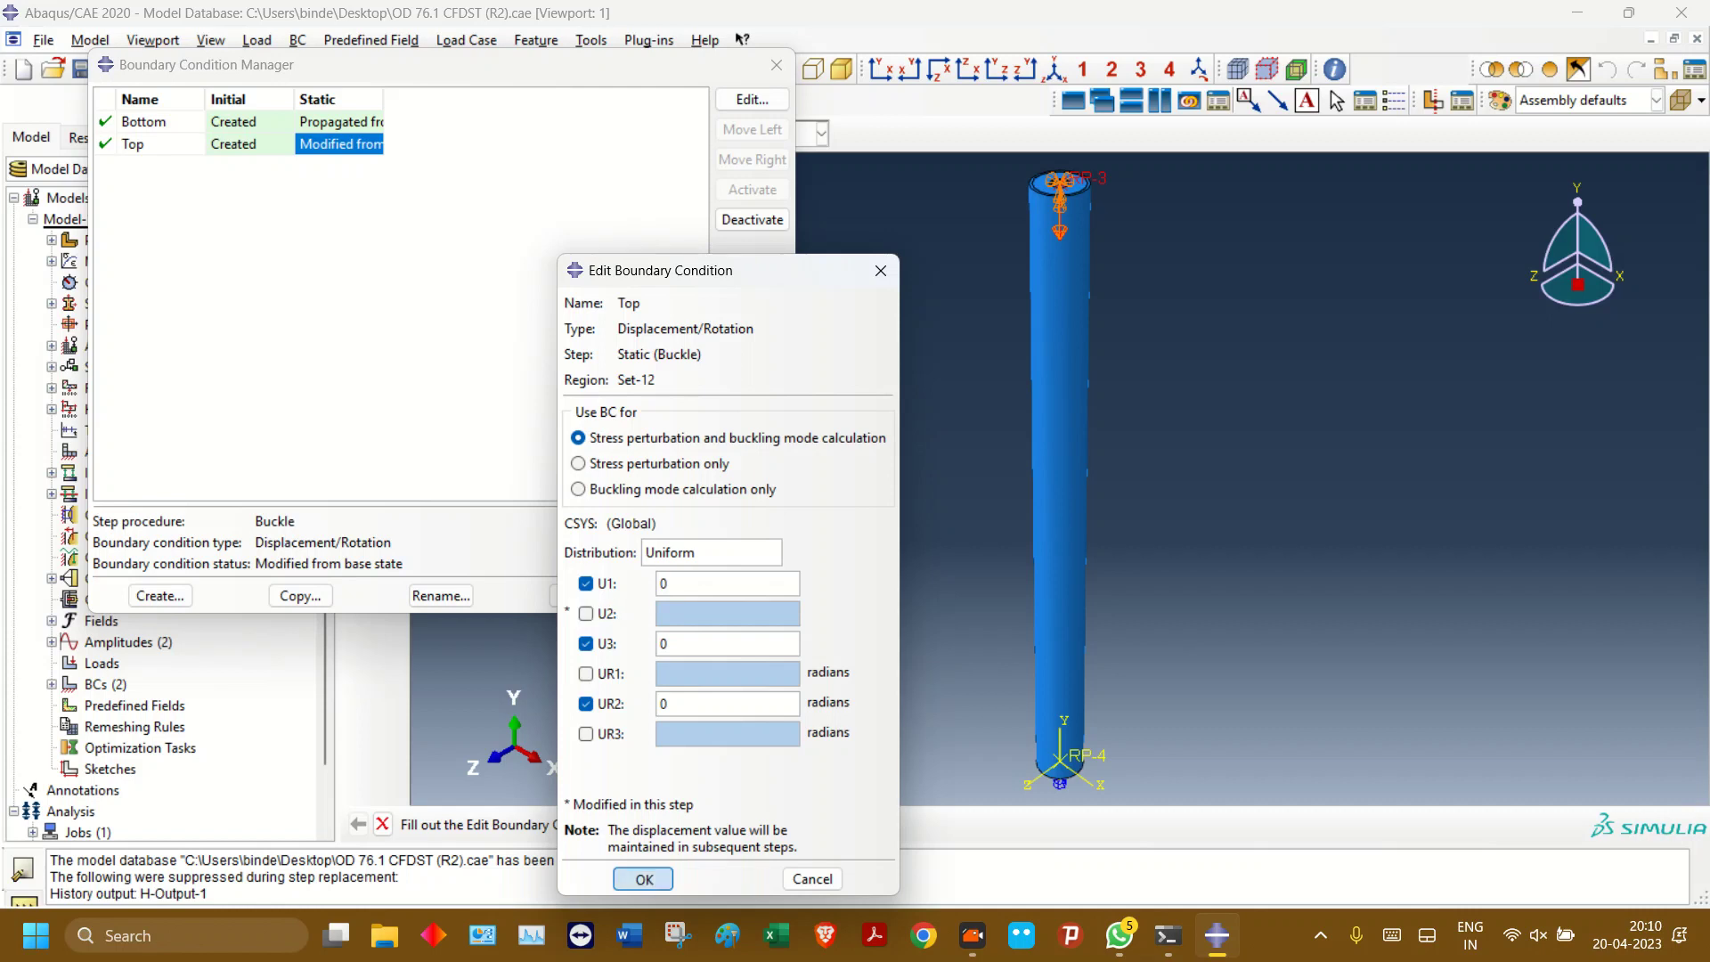
double_click(339, 122)
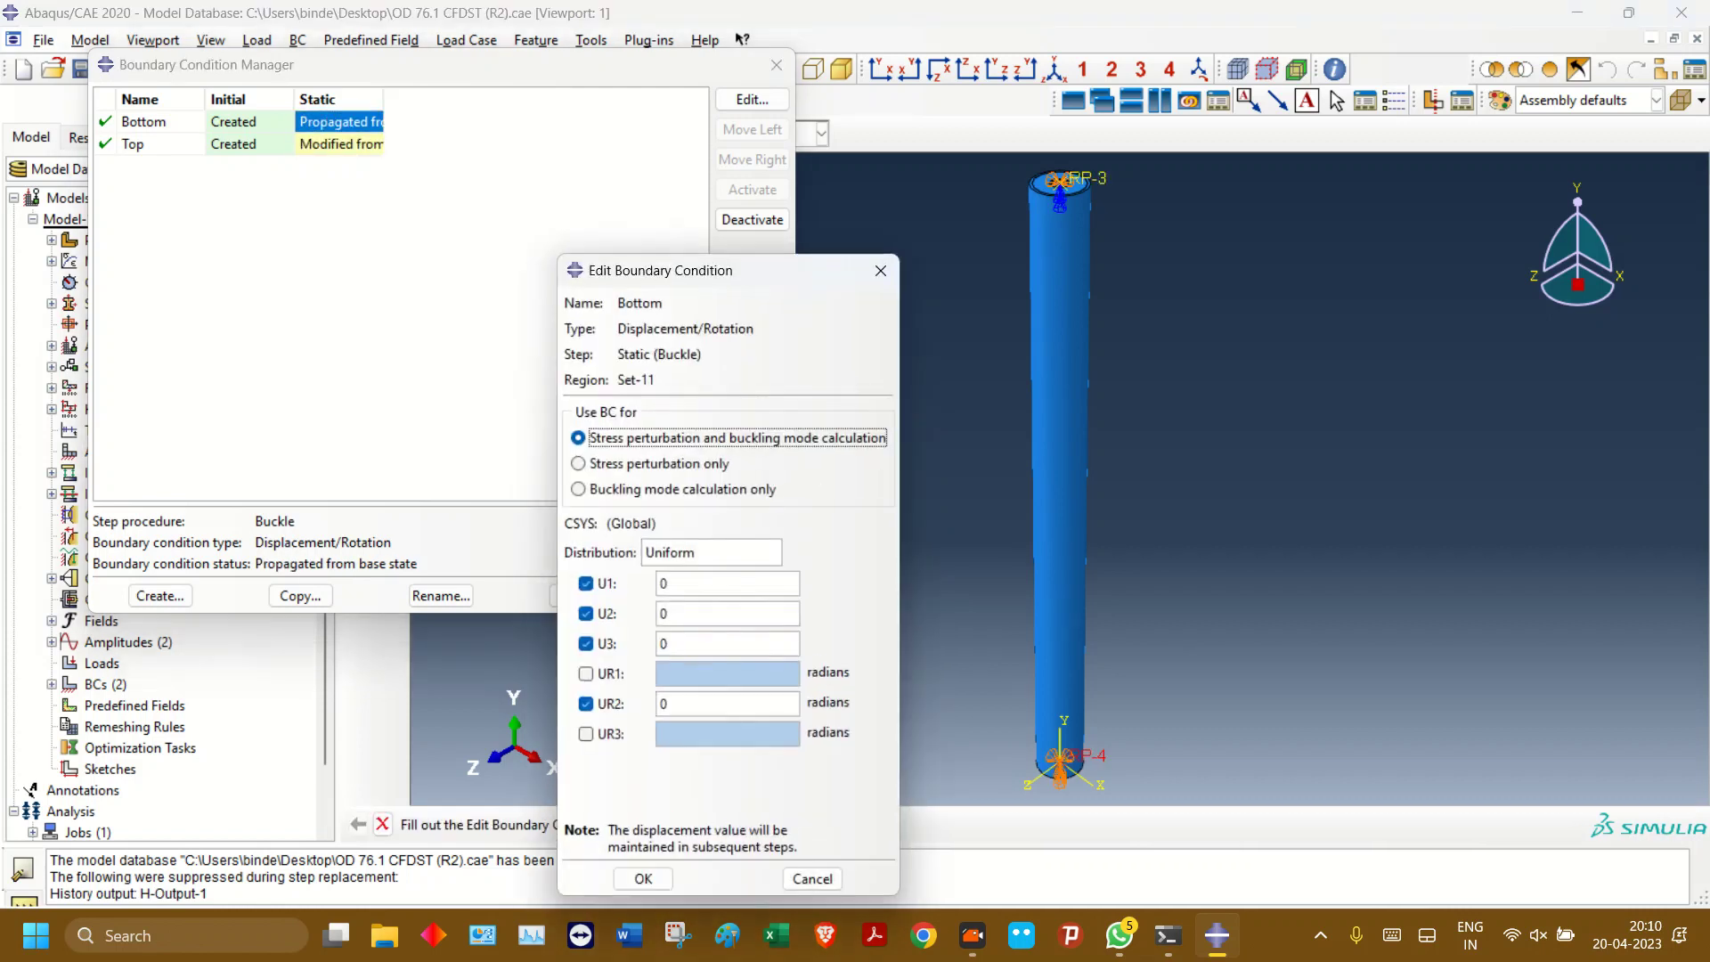
left_click(812, 878)
left_click(776, 65)
left_click(391, 171)
left_click(264, 695)
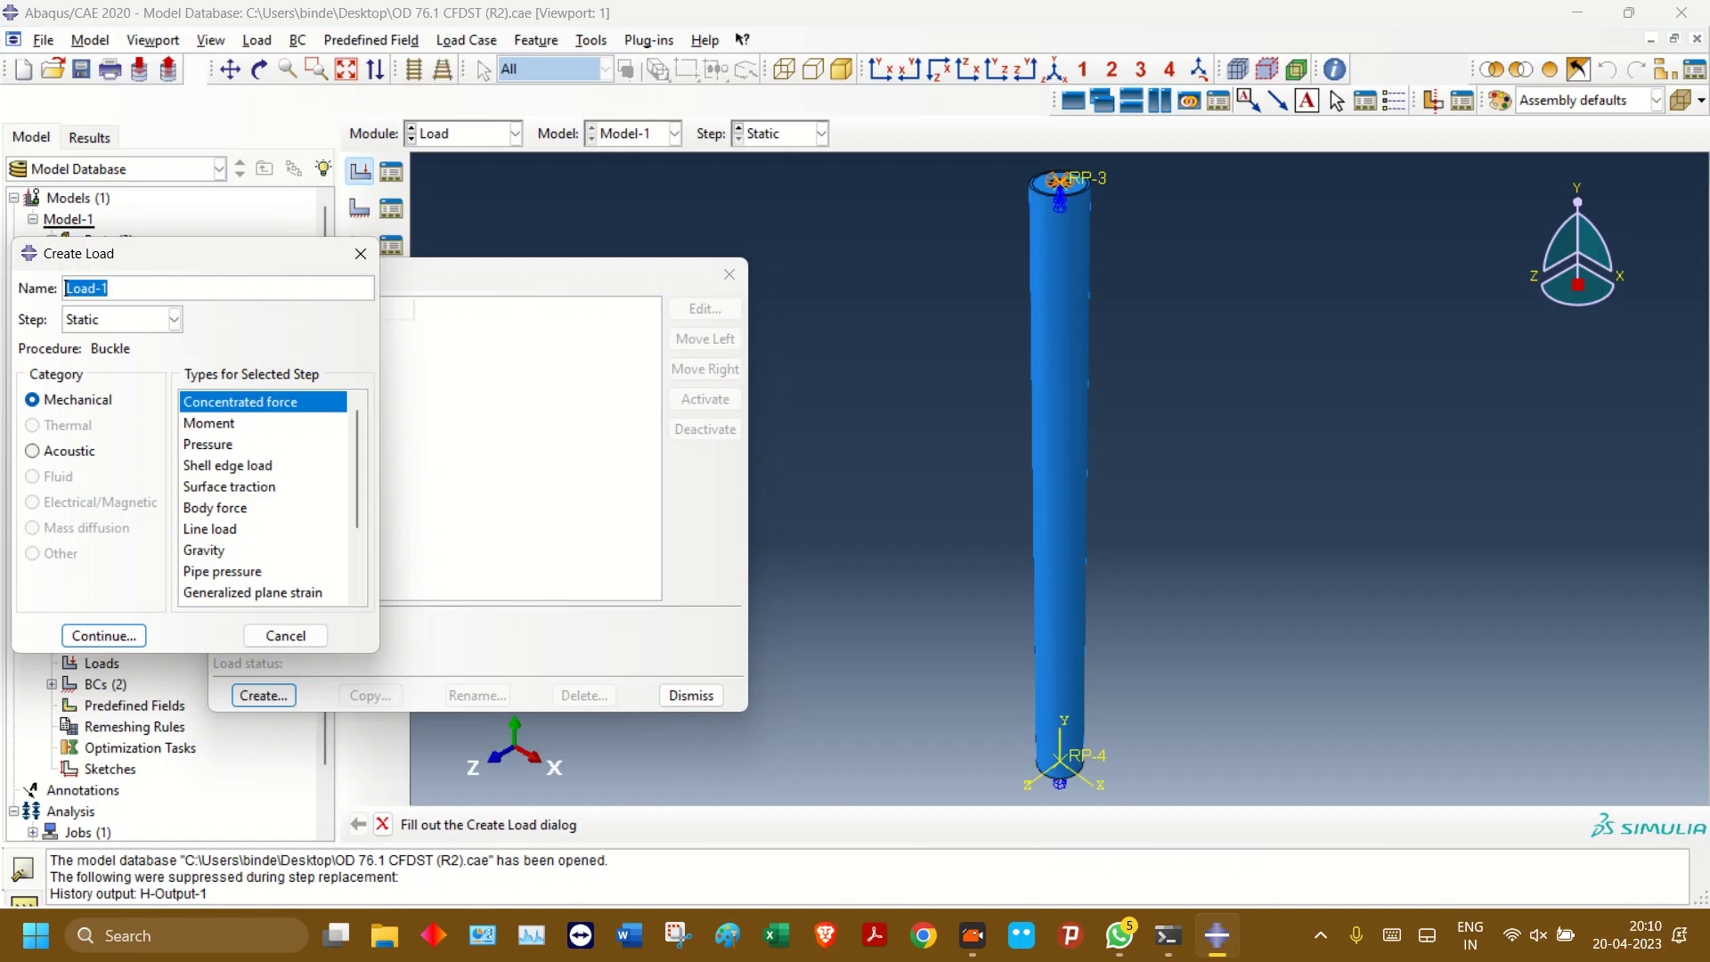
left_click(360, 253)
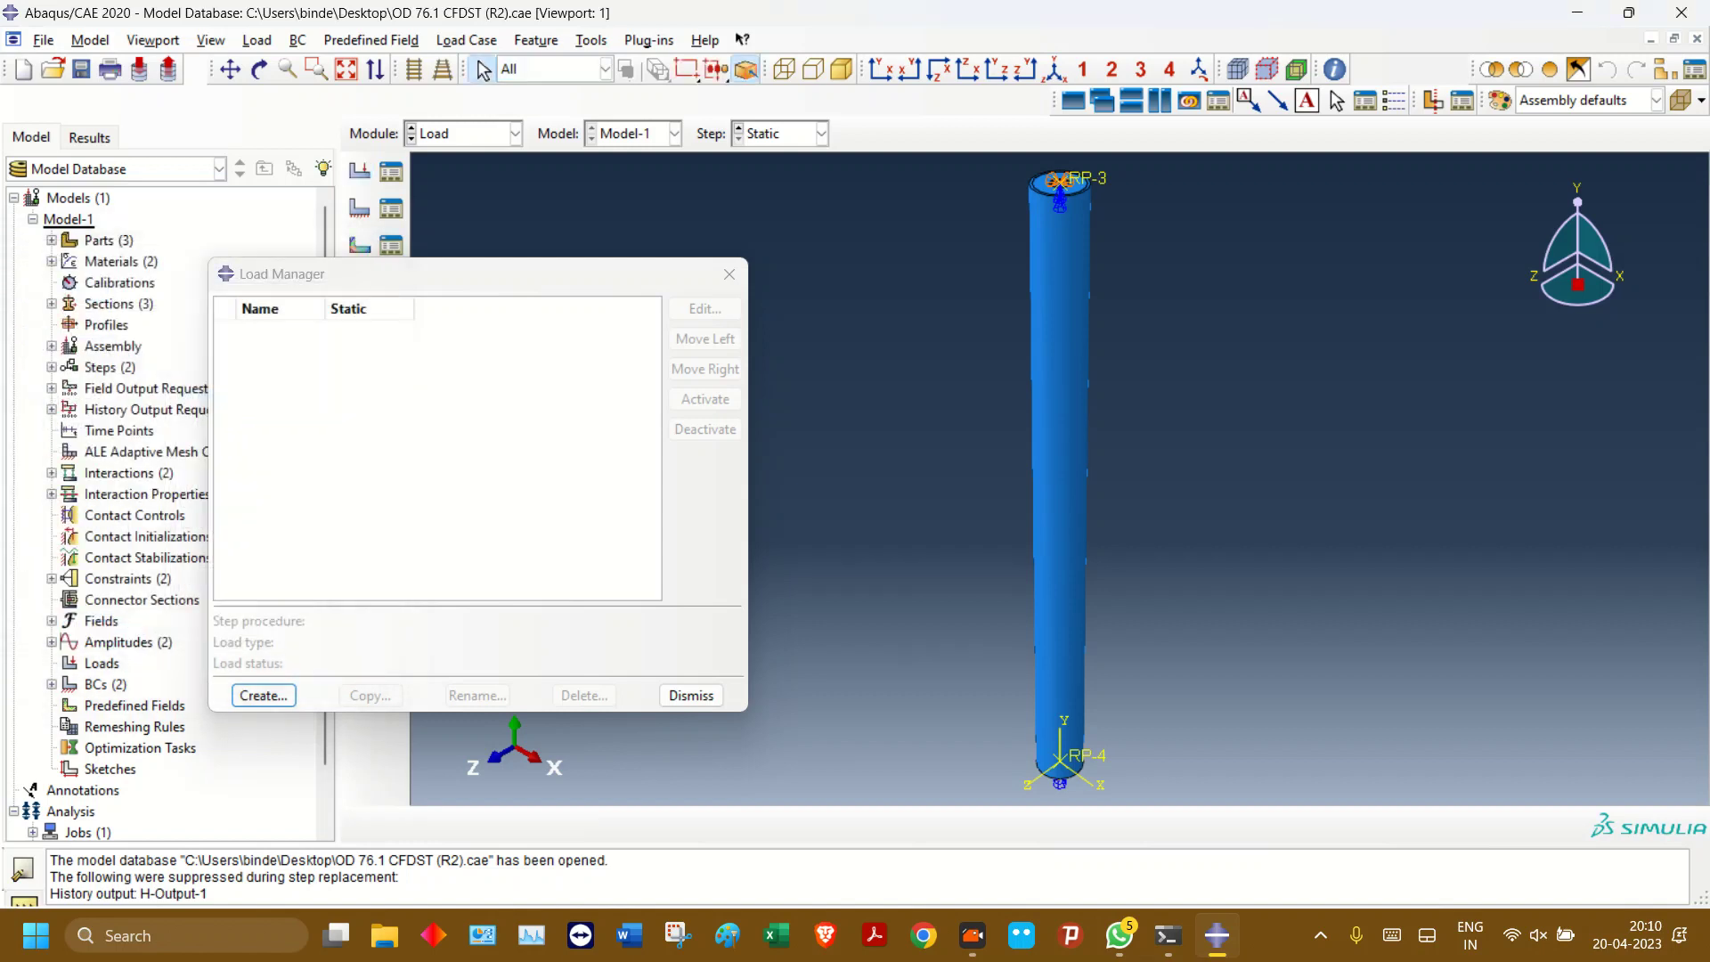
- Rename the Static analysis step as linear buckling in the Step module
left_click(515, 133)
left_click(445, 222)
left_click(390, 171)
left_click(612, 668)
type("b")
key("BackSpace")
type("linear")
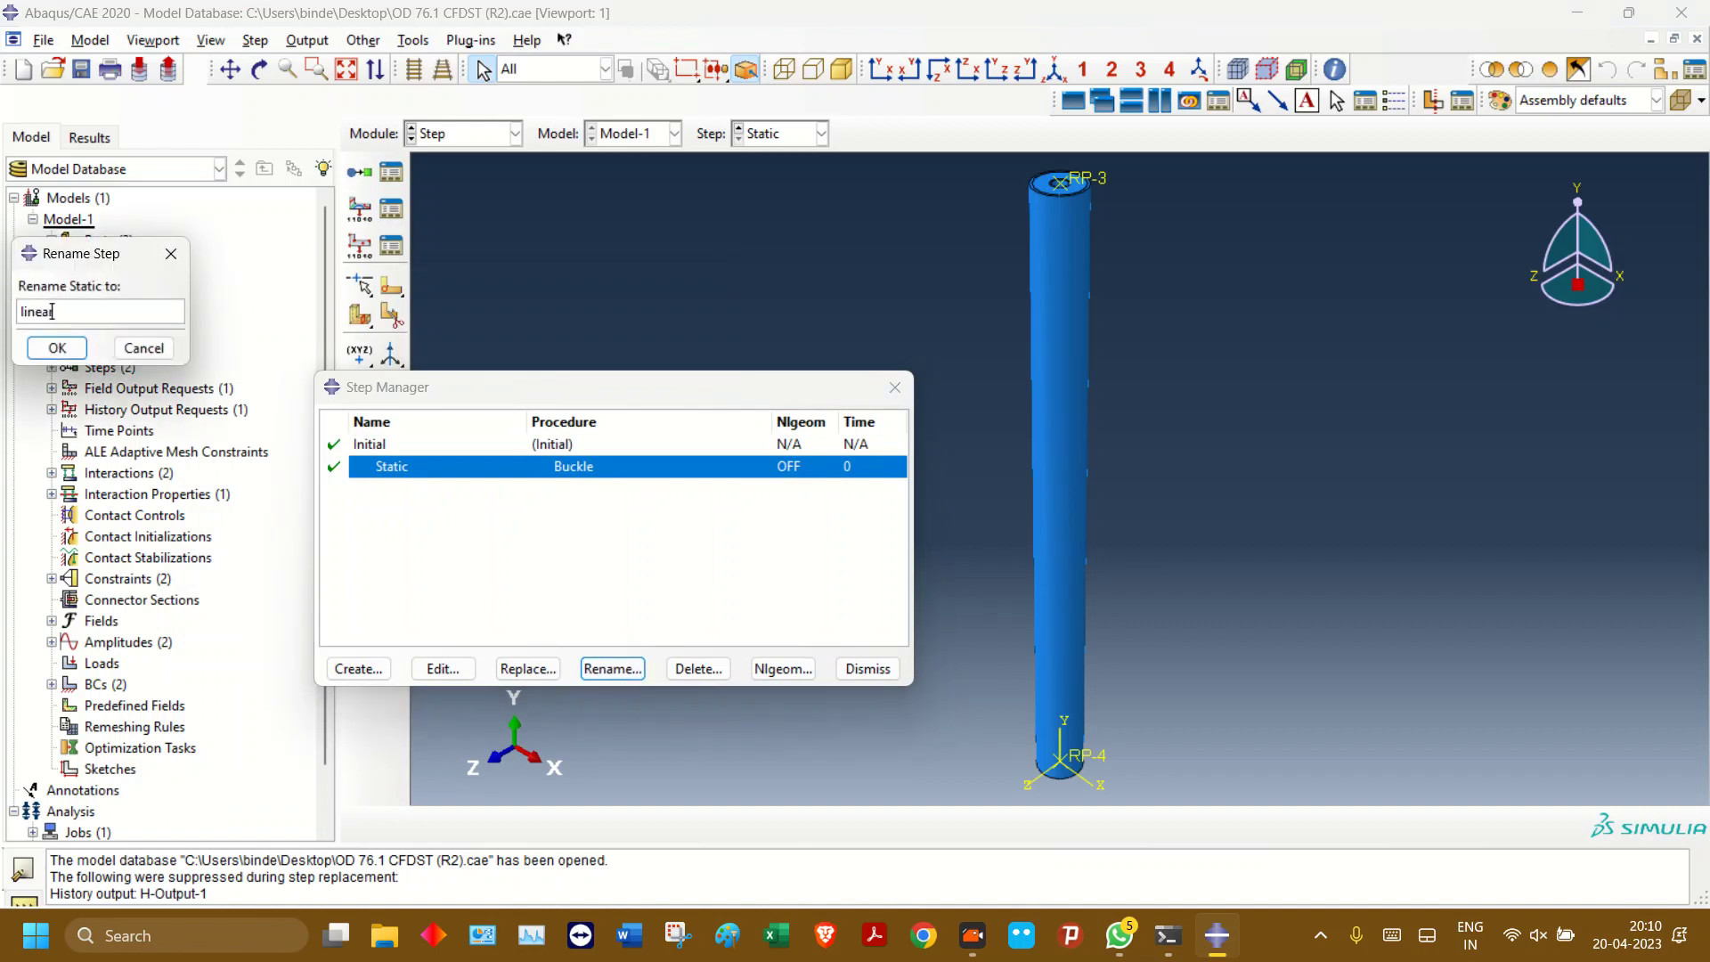
type(" buckling")
left_click(57, 347)
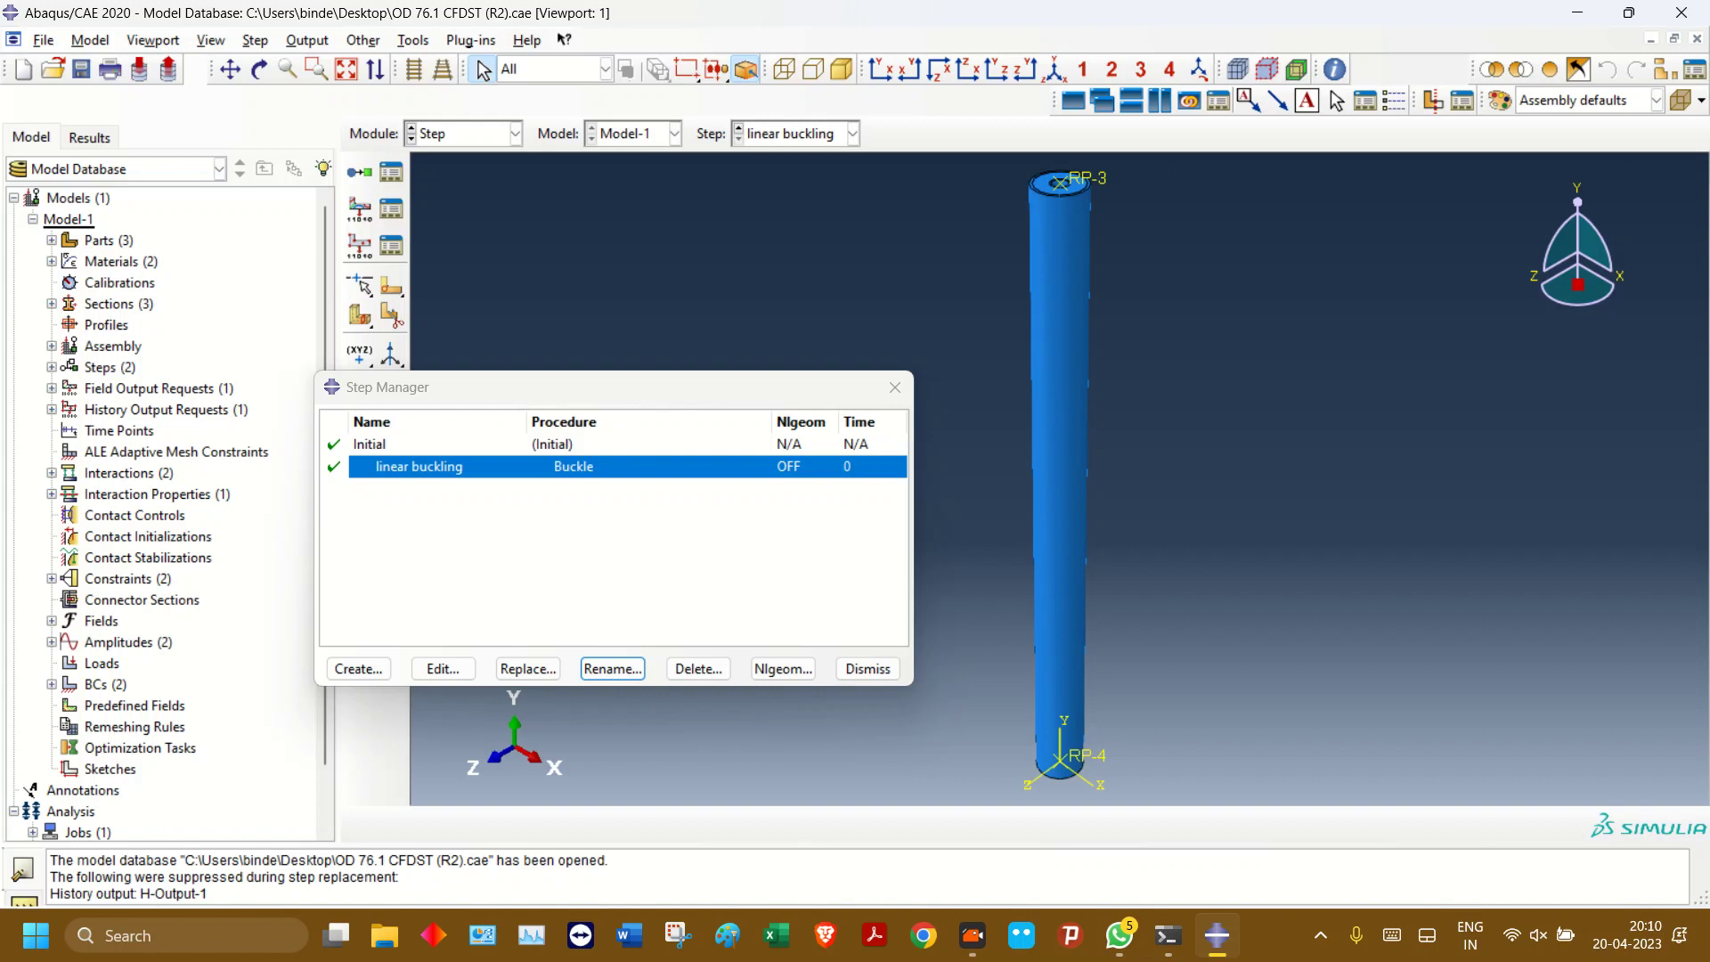
left_click(895, 387)
- Create a concentrated force in the linear buckling step on the upper reference point RP-3, with CF2 set to -1
left_click(461, 133)
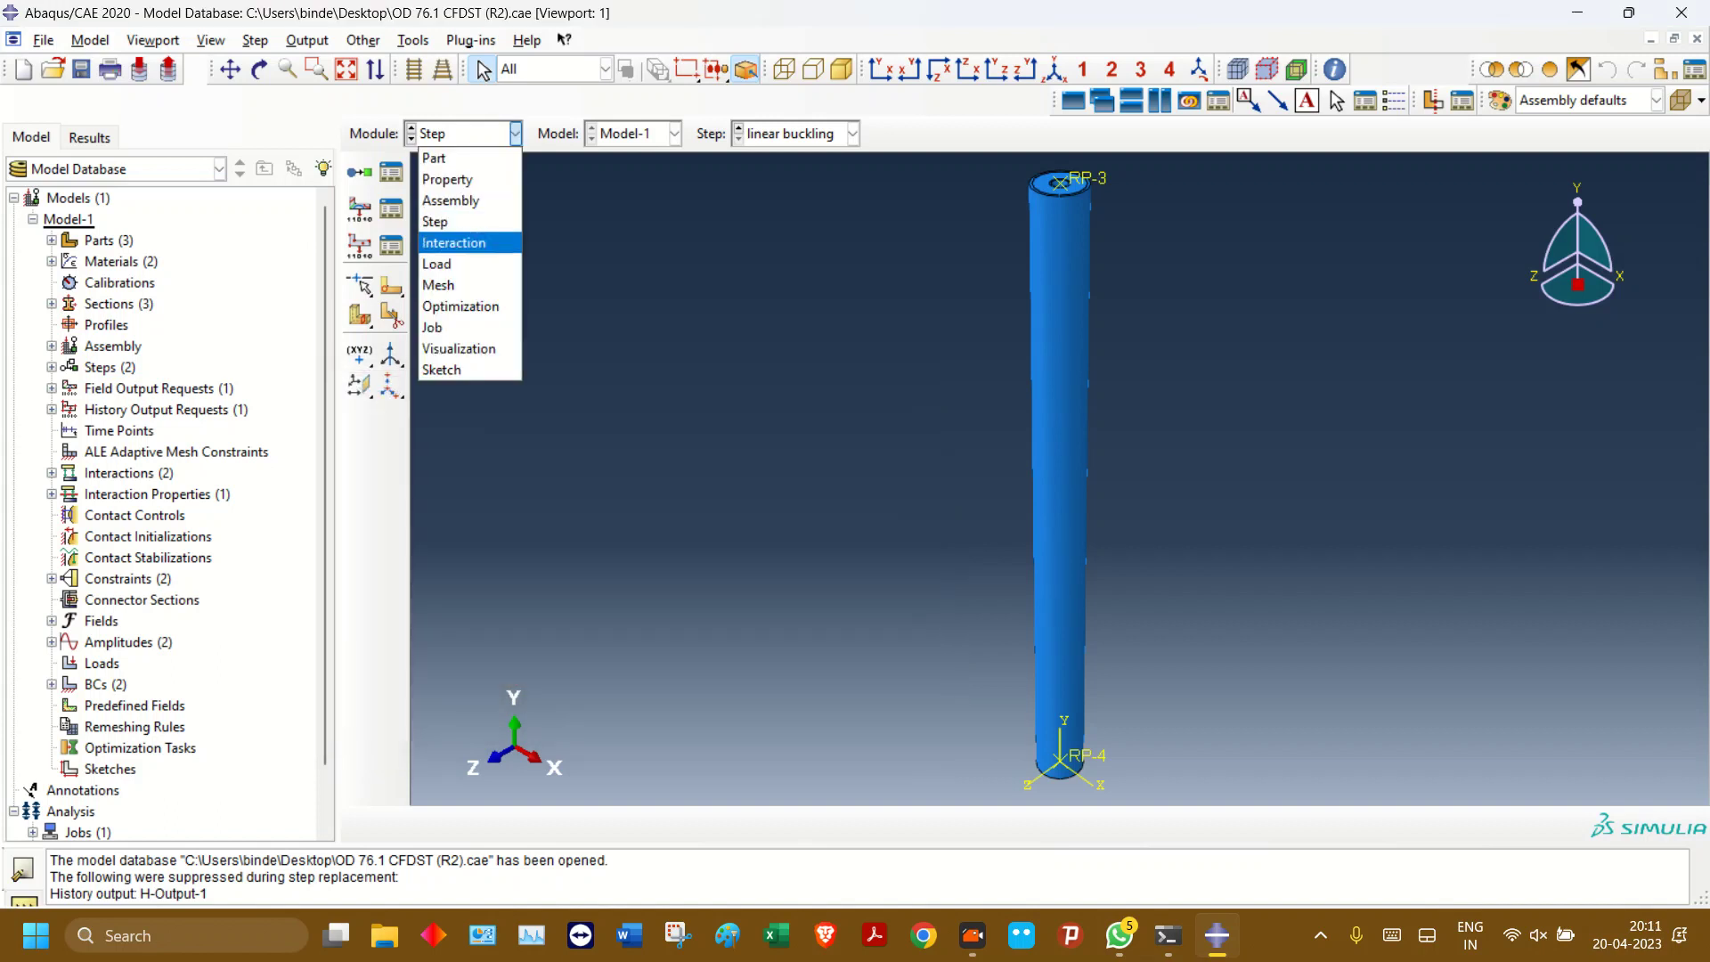
left_click(457, 264)
left_click(264, 695)
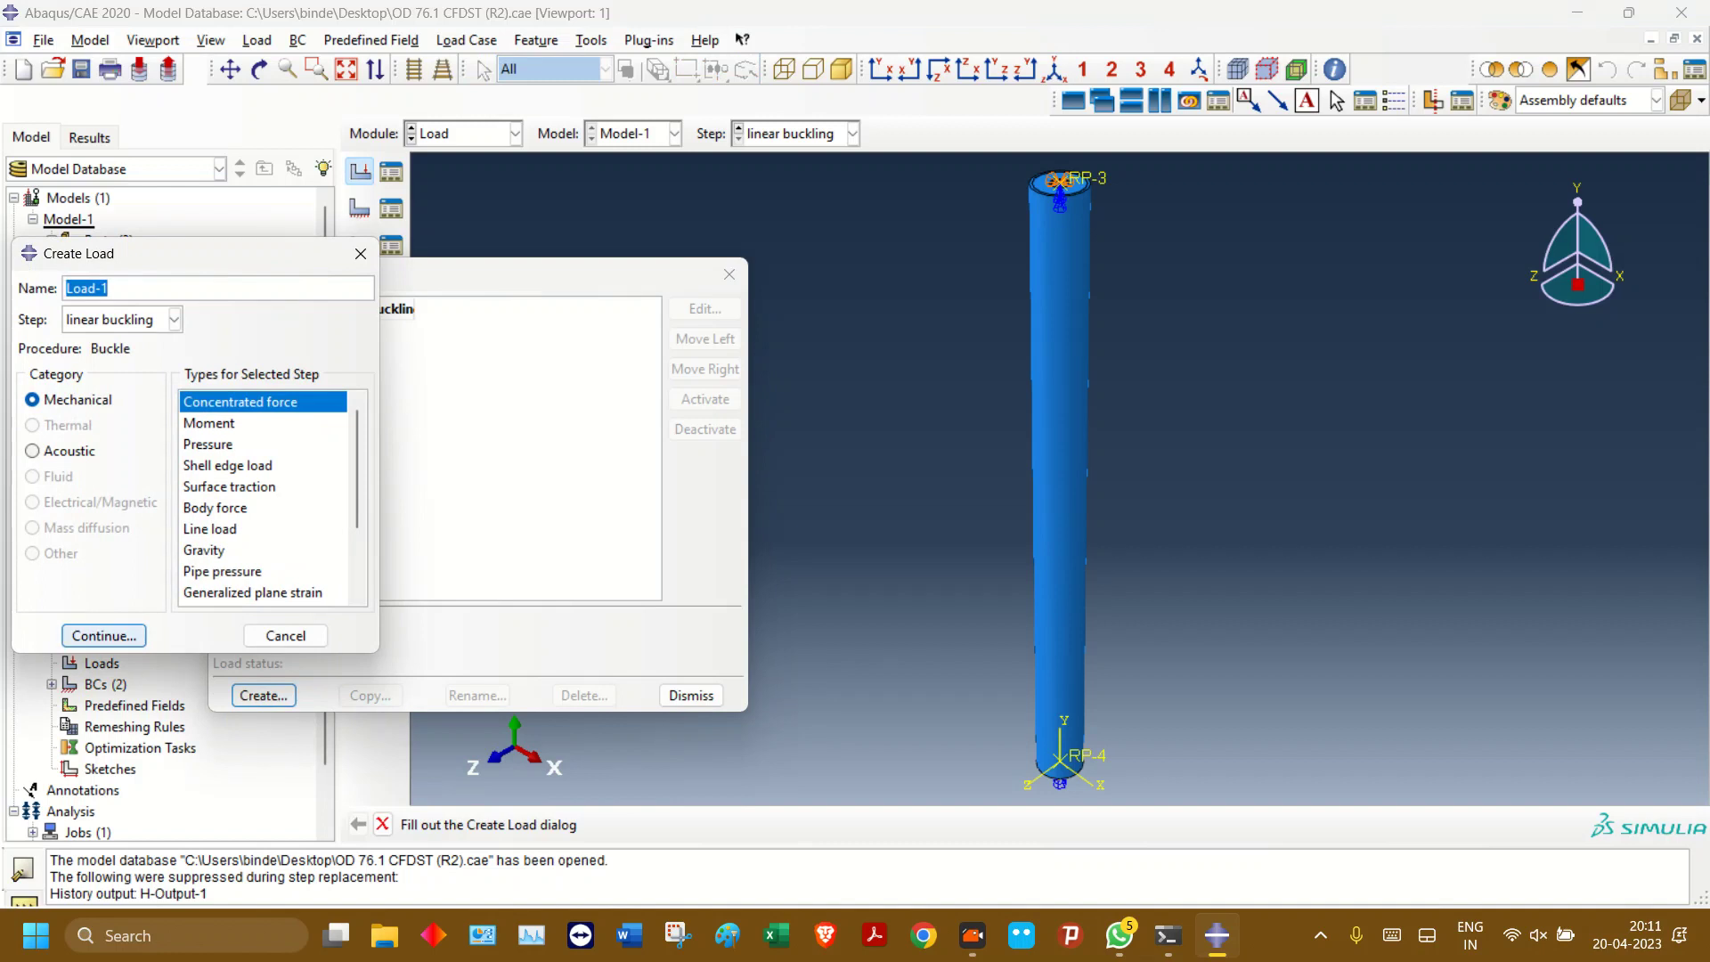
left_click(104, 635)
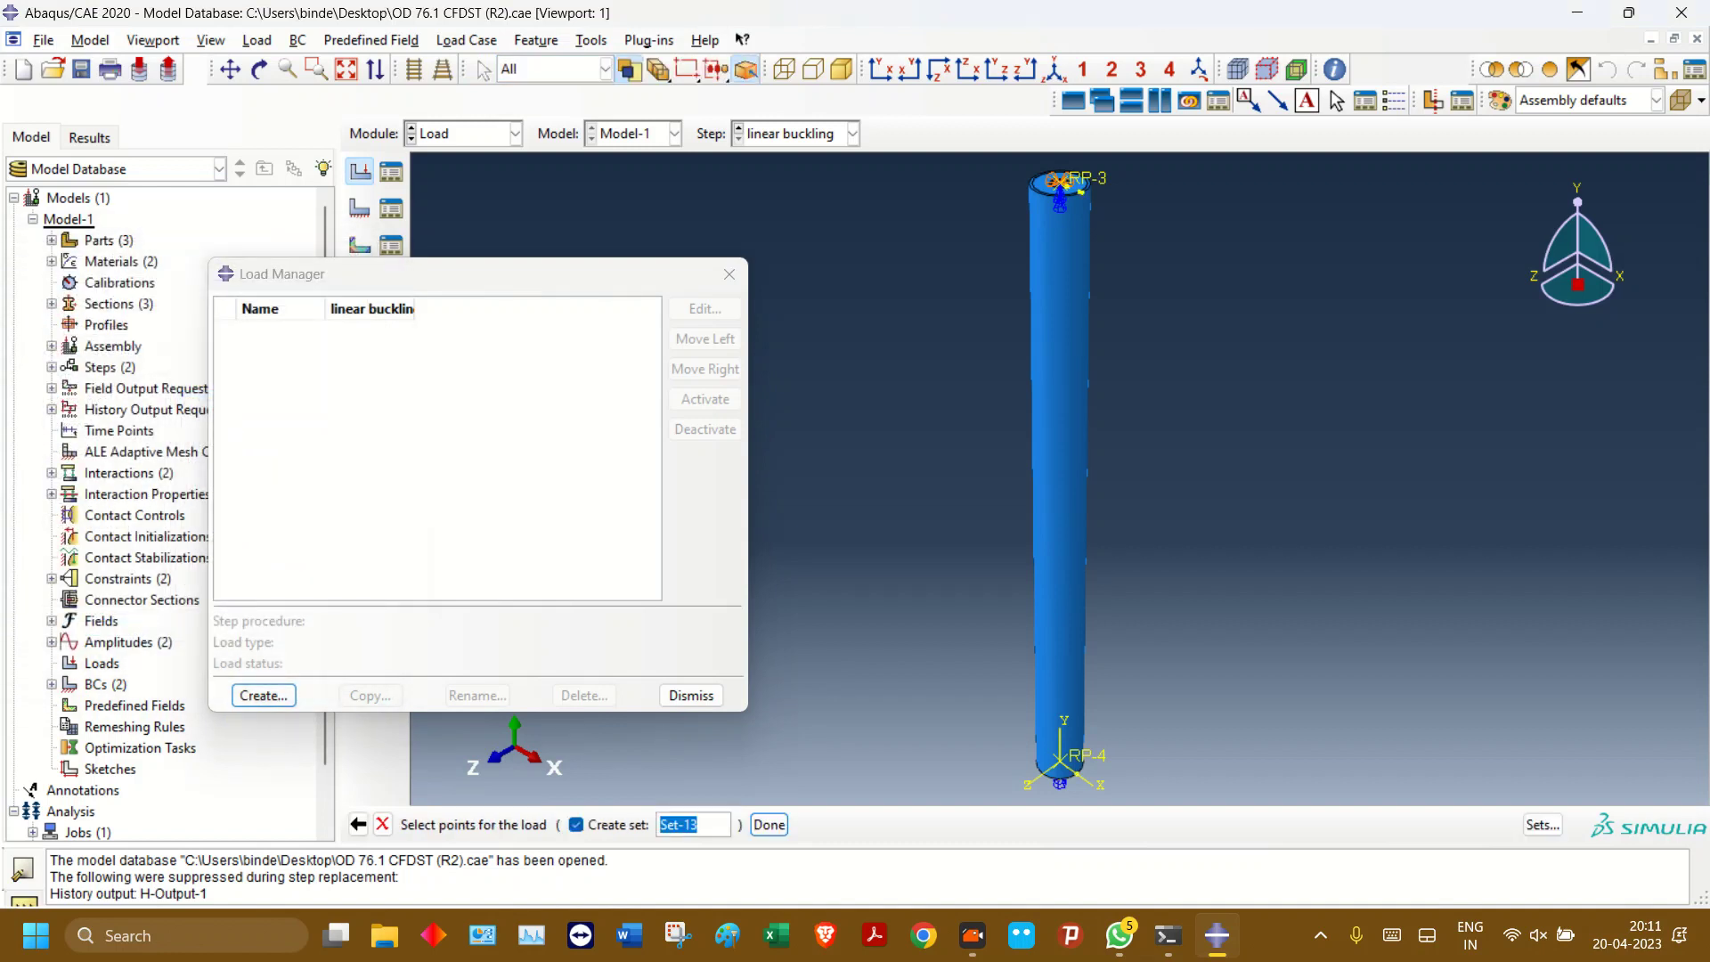
left_click(1060, 182)
left_click(769, 824)
type("-1")
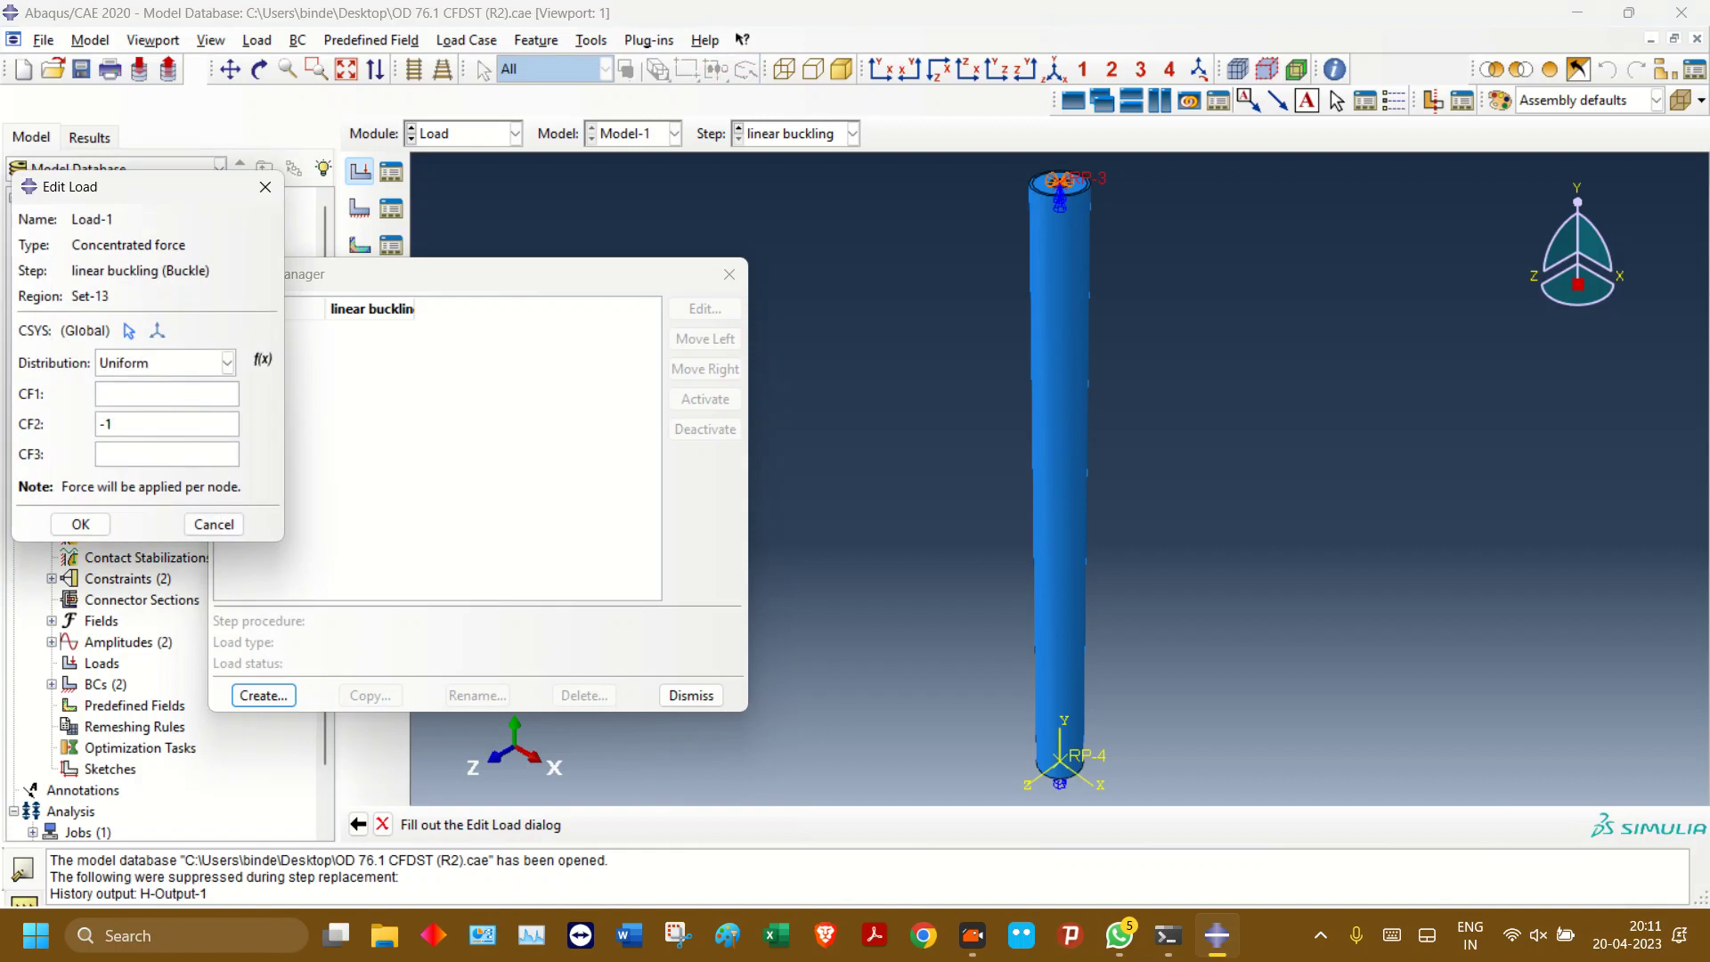
key("Return")
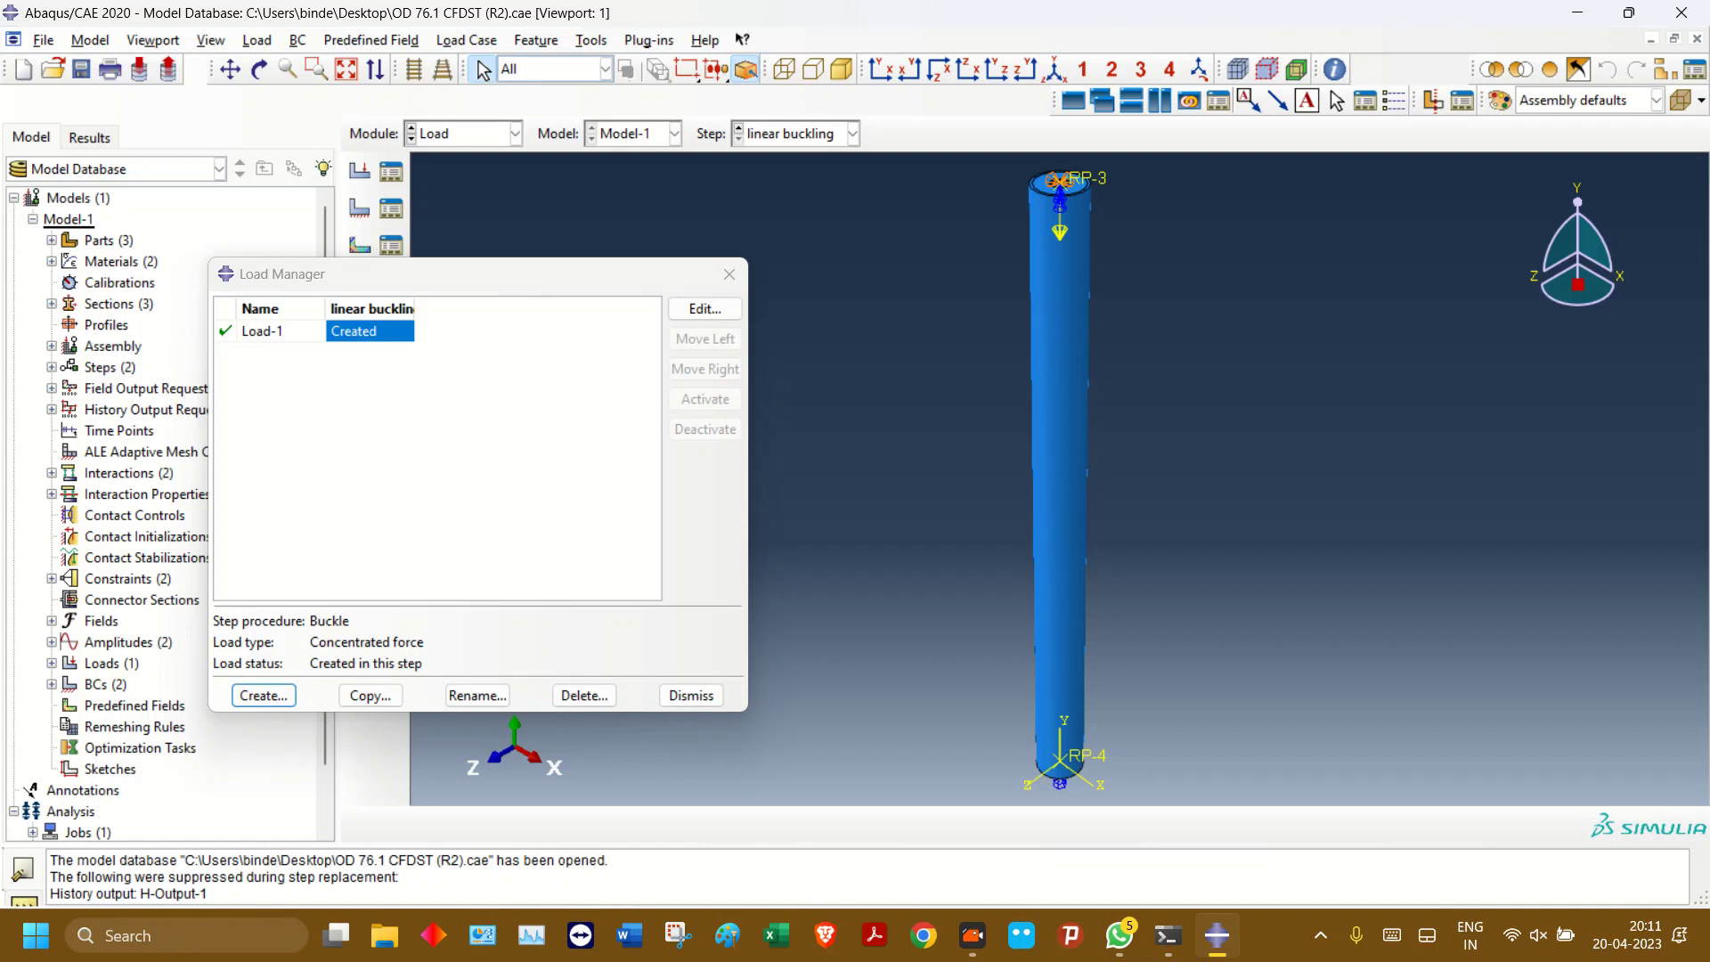
left_click(730, 274)
left_click(514, 134)
left_click(514, 134)
left_click(515, 134)
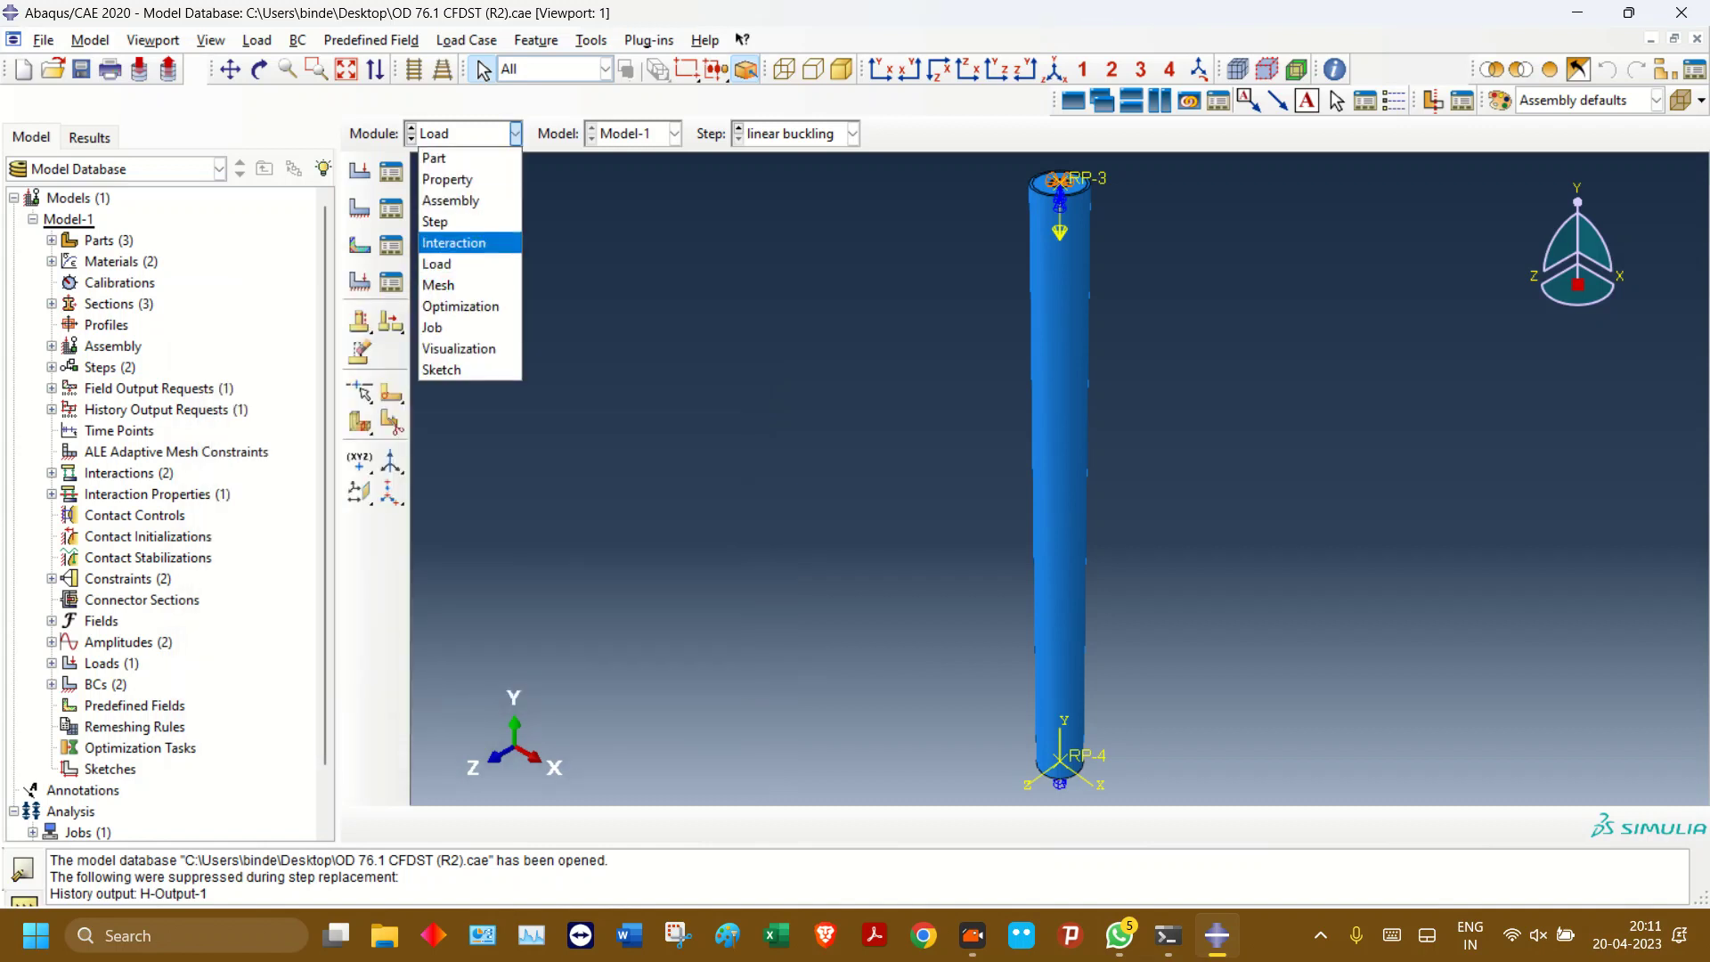
left_click(454, 243)
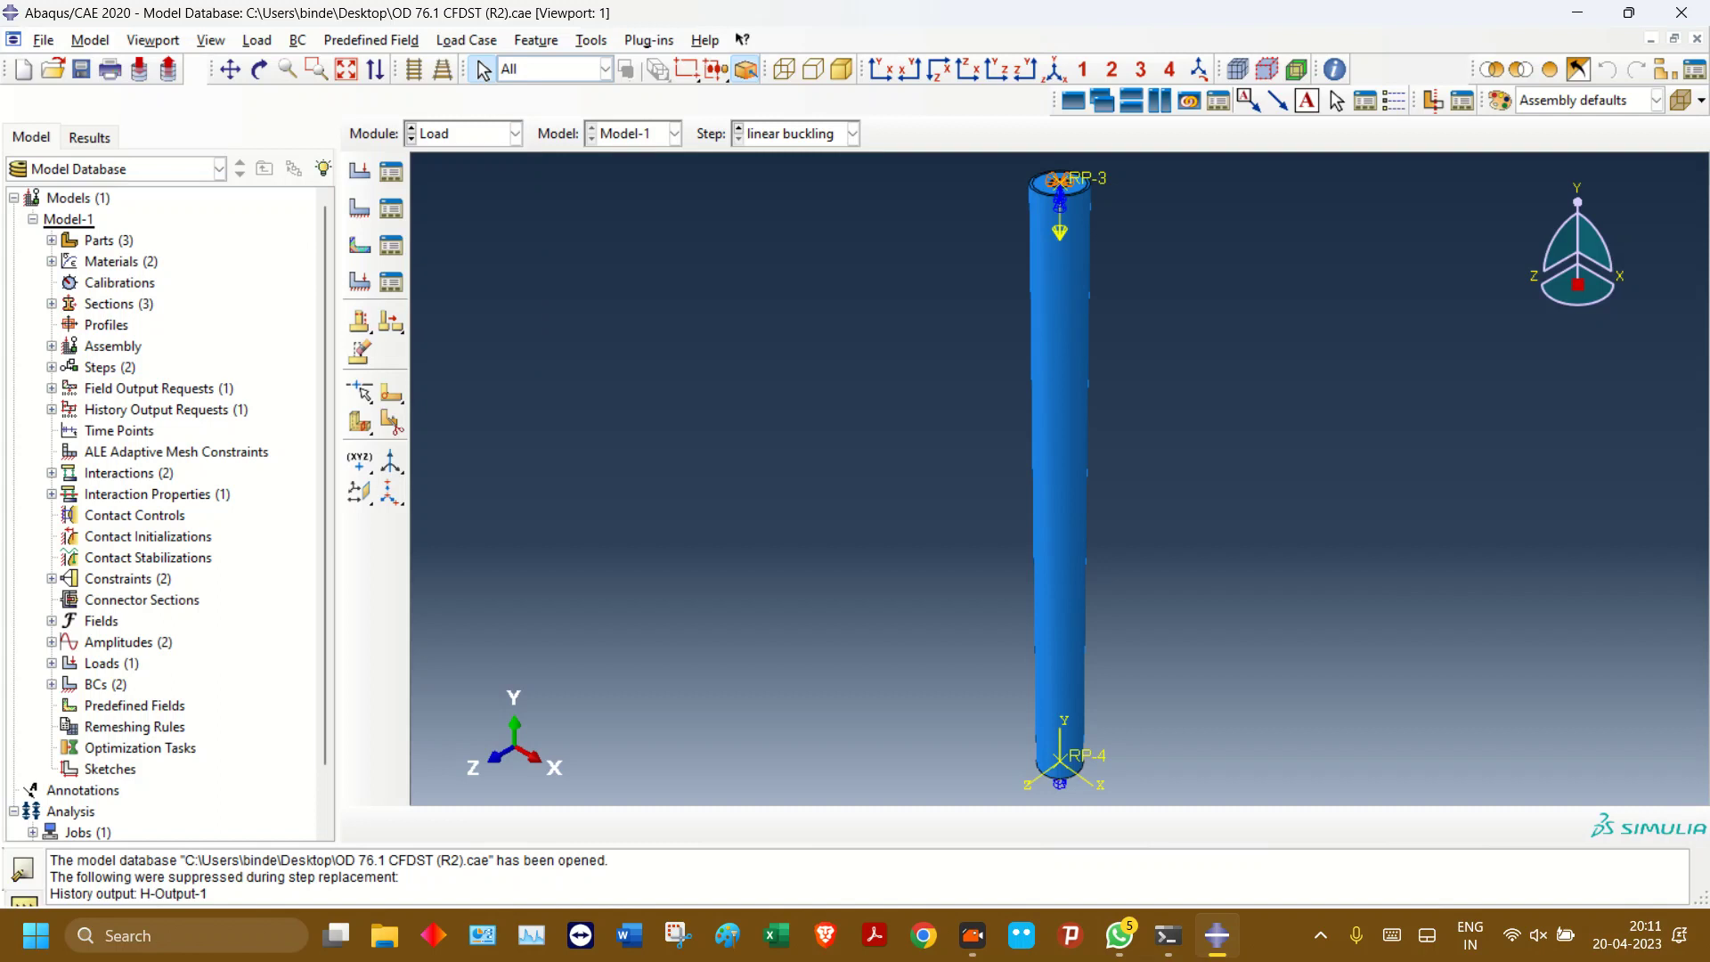
- Insert *NODE FILE followed by a line with U above the F-Output-1 comment in Model-1's keywords, and save the model database
right_click(68, 219)
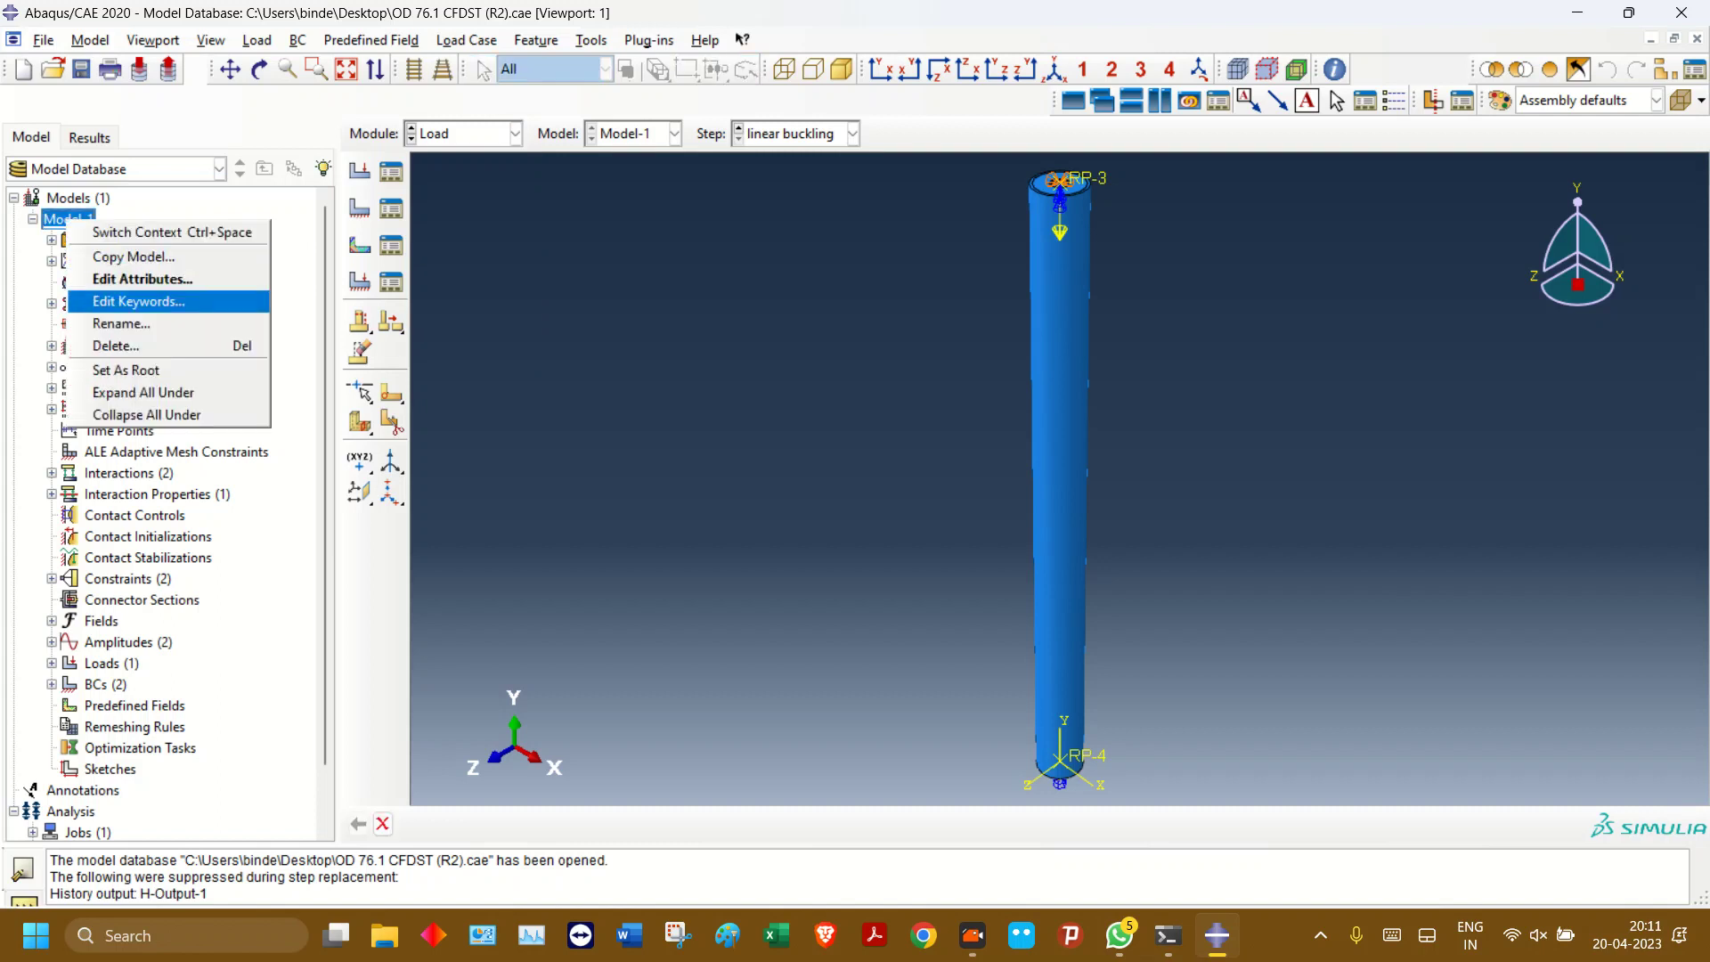
left_click(138, 301)
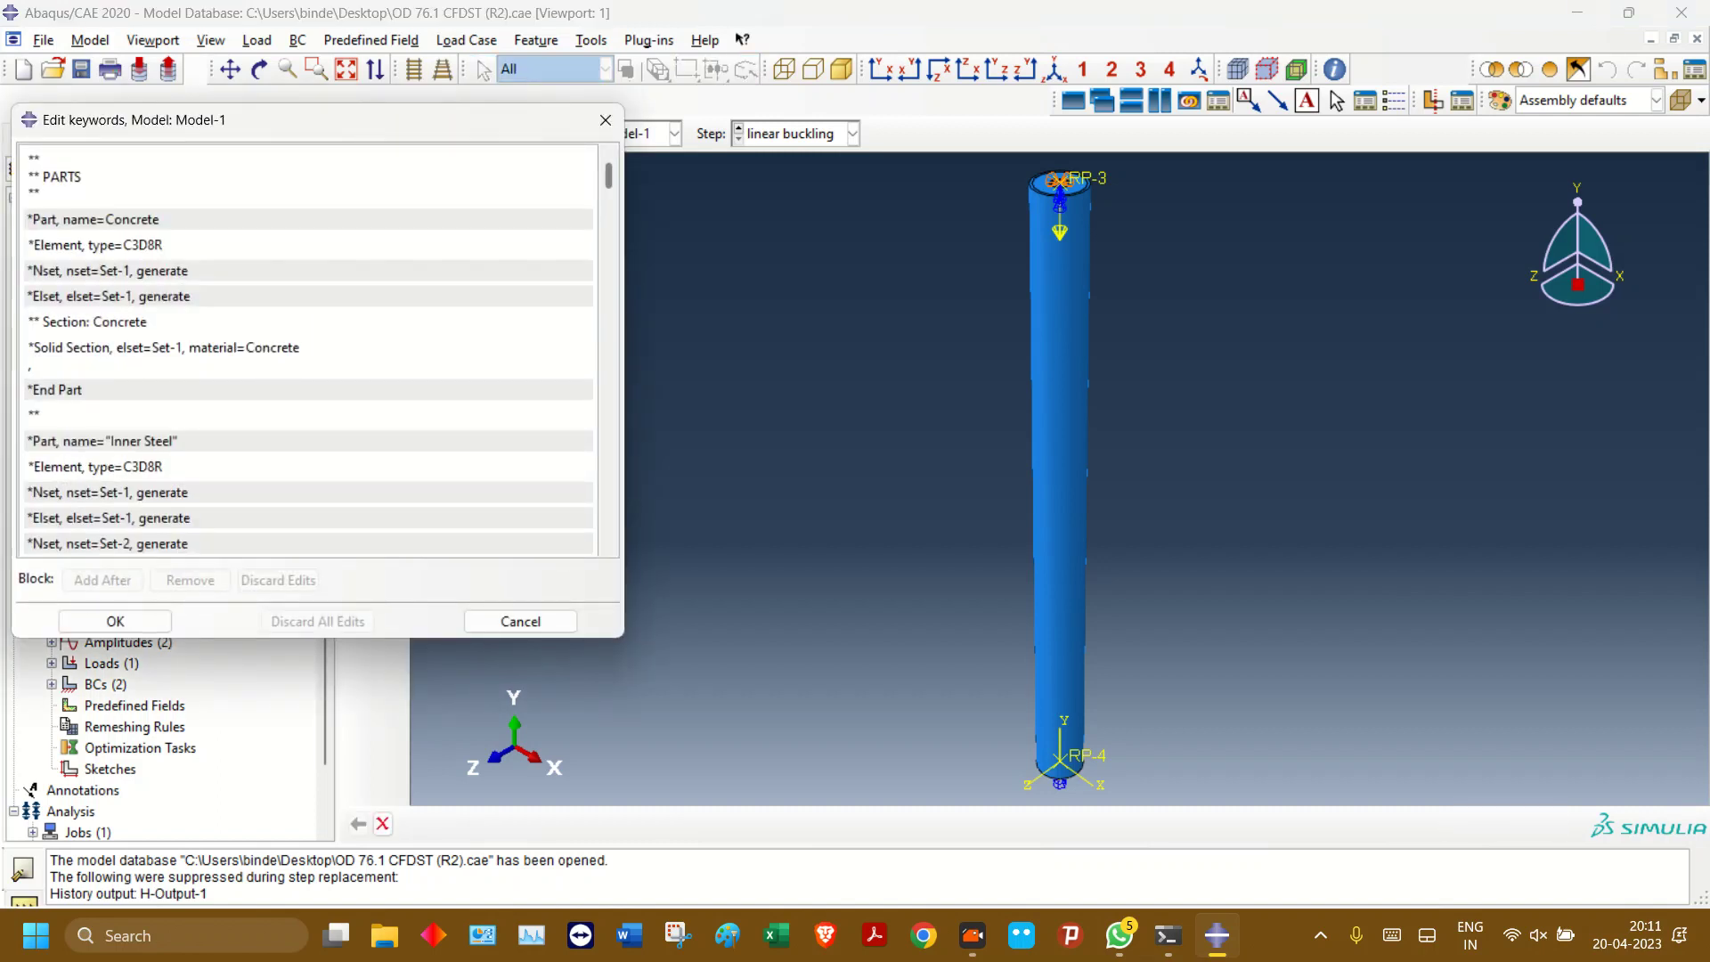
left_click_drag(608, 175, 608, 524)
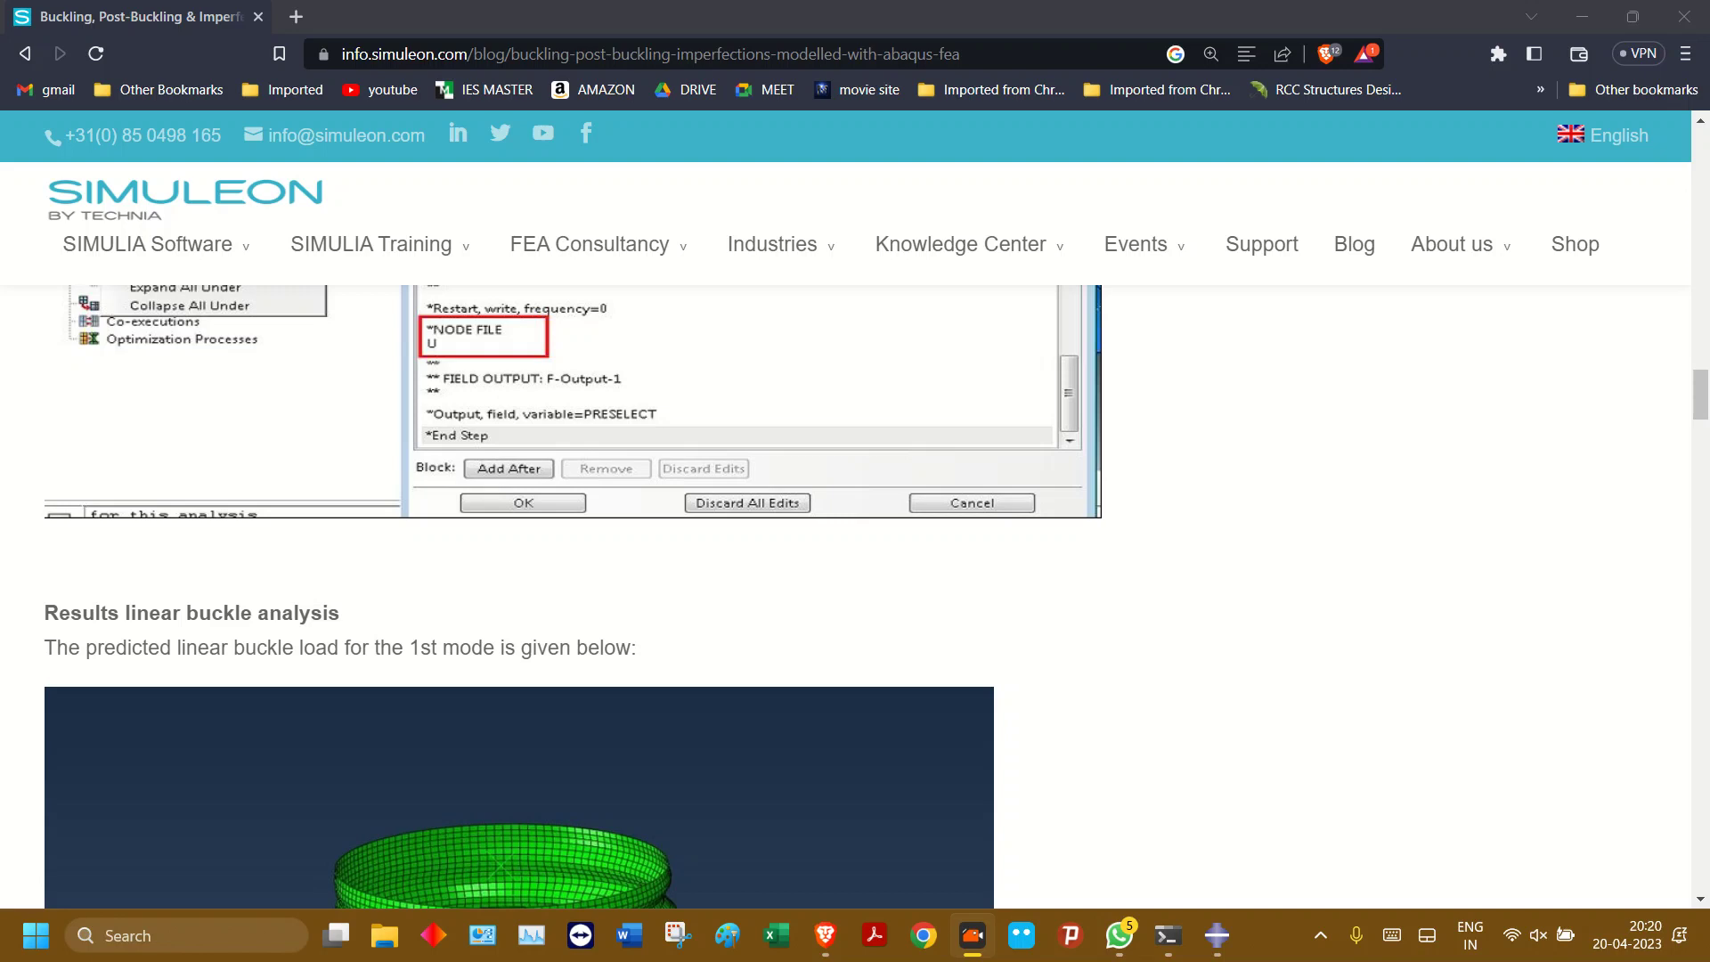
left_click(1217, 936)
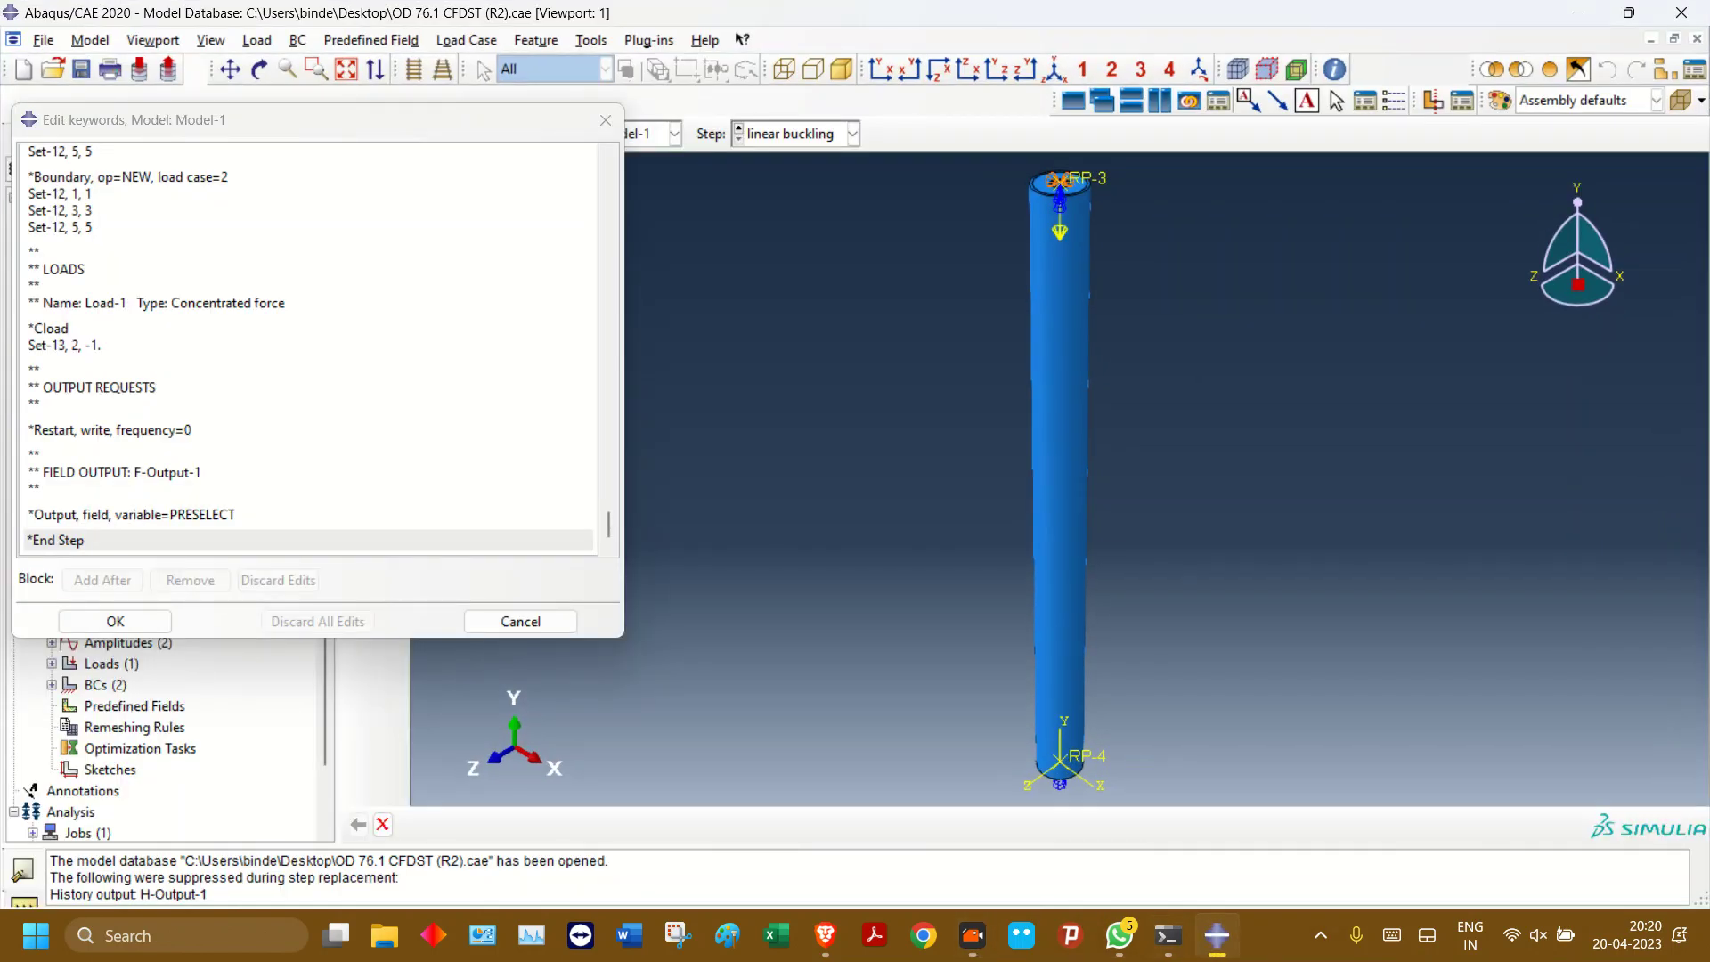
left_click(28, 471)
key("Return")
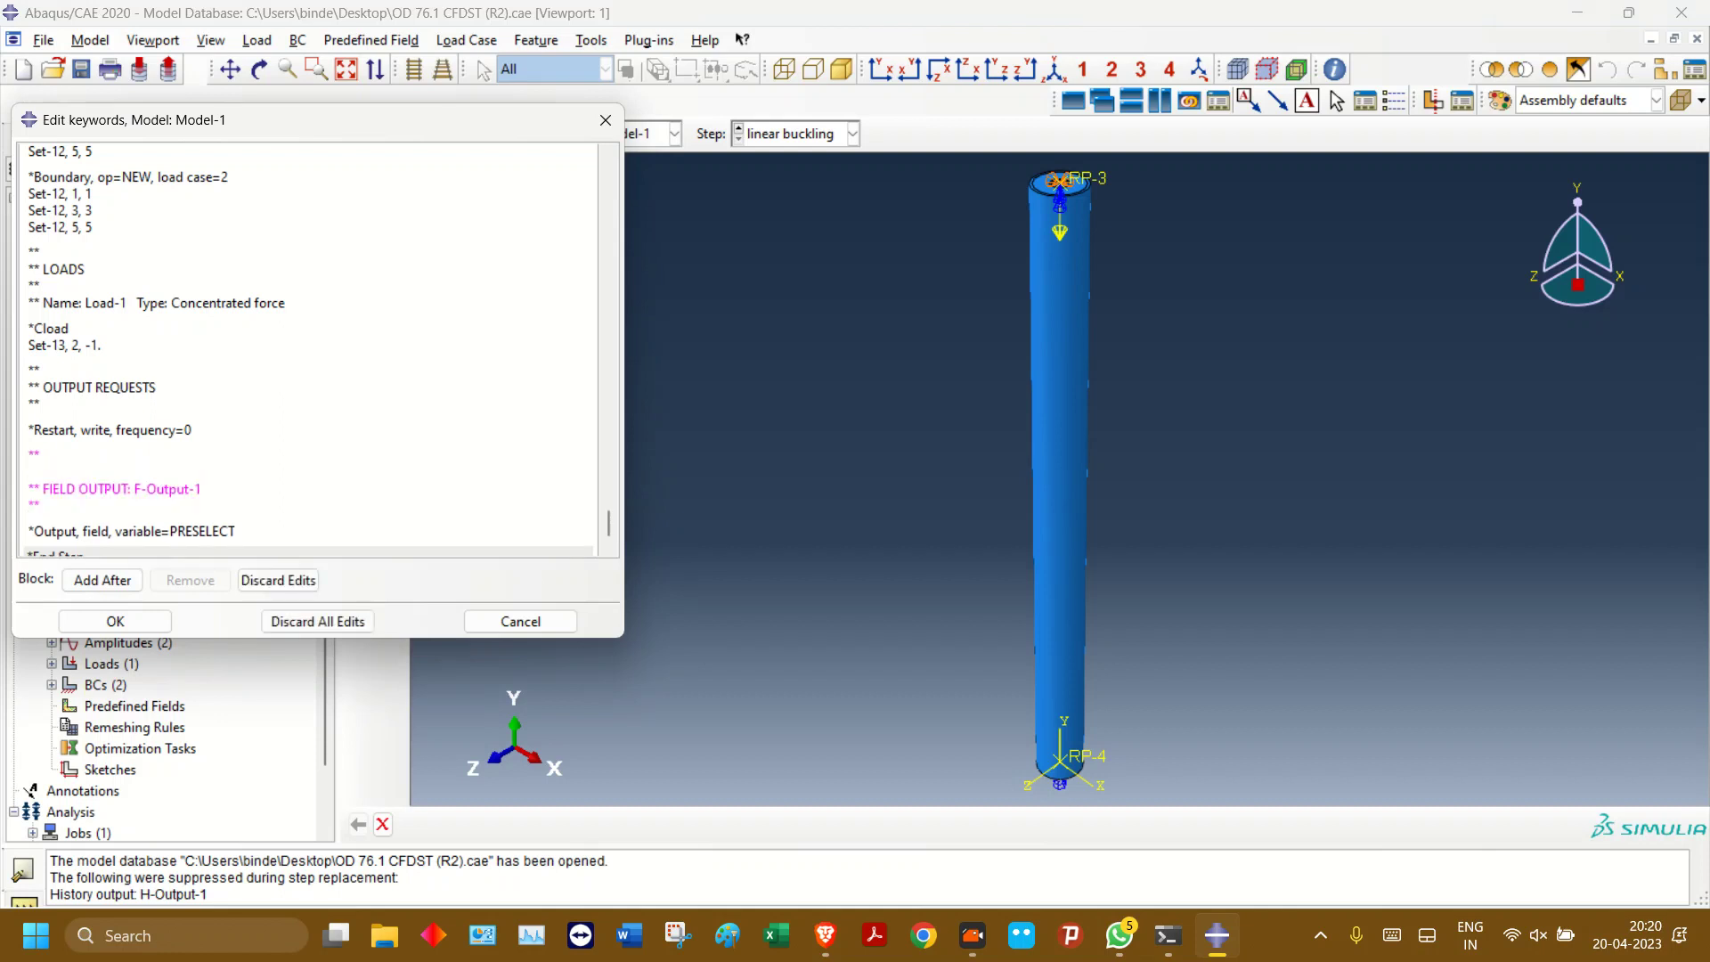
type("*NODE FILE")
key("Return")
type("U")
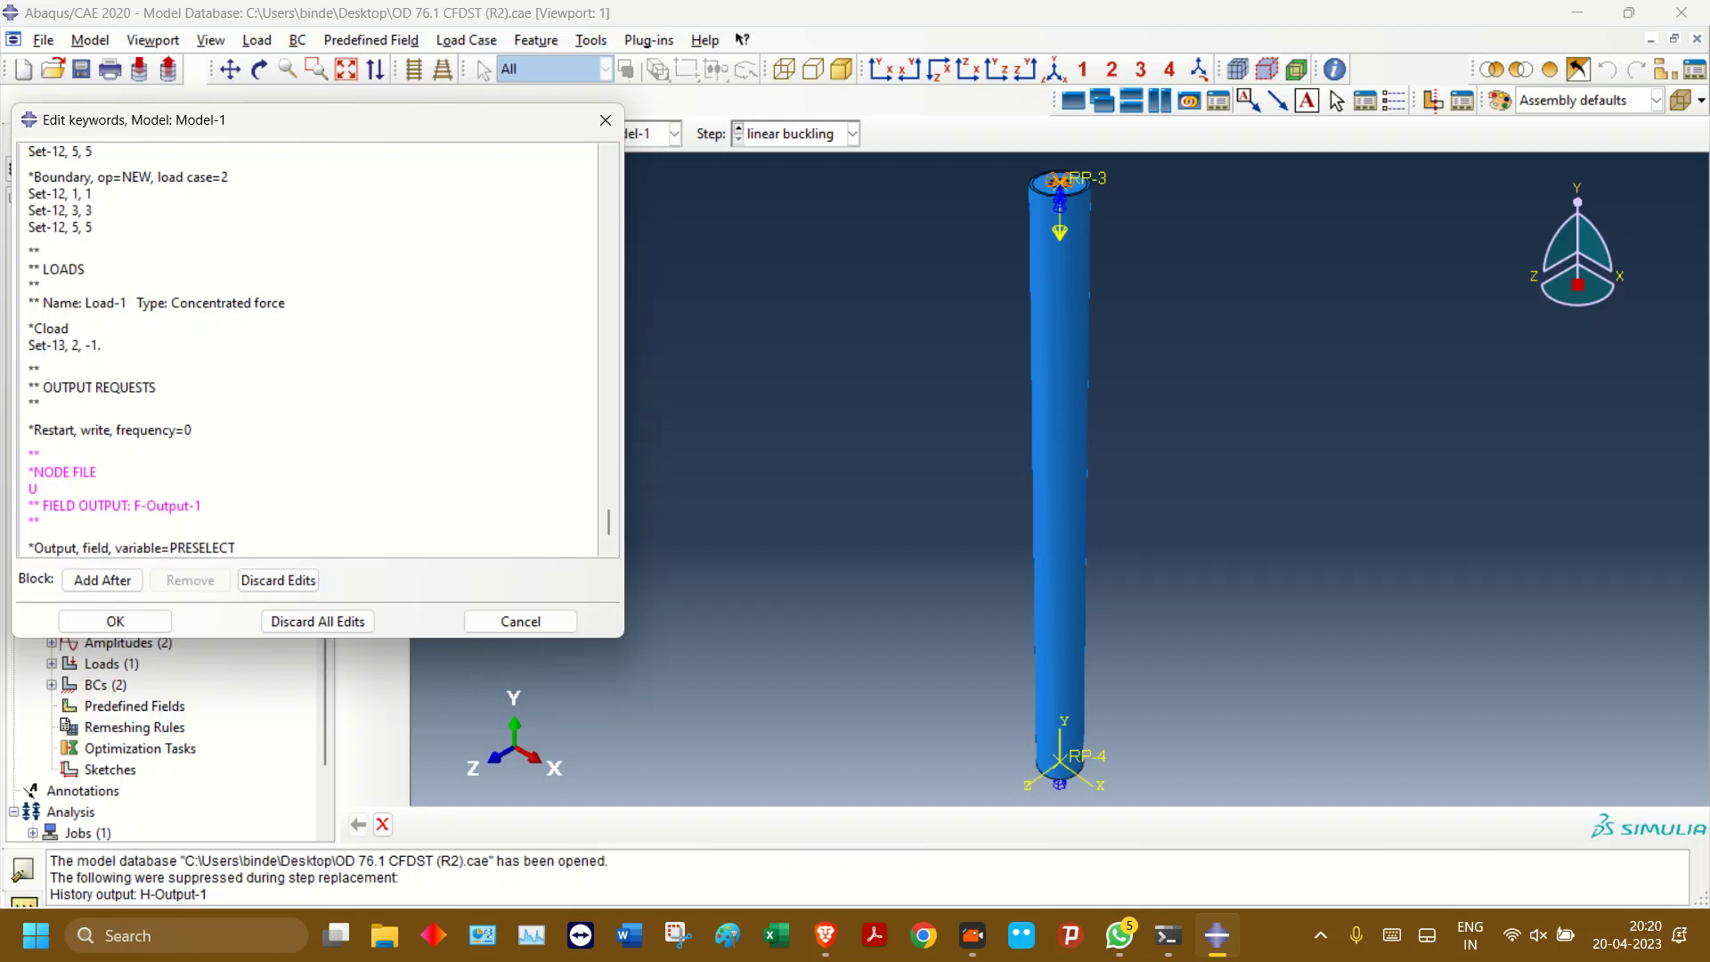
left_click(115, 621)
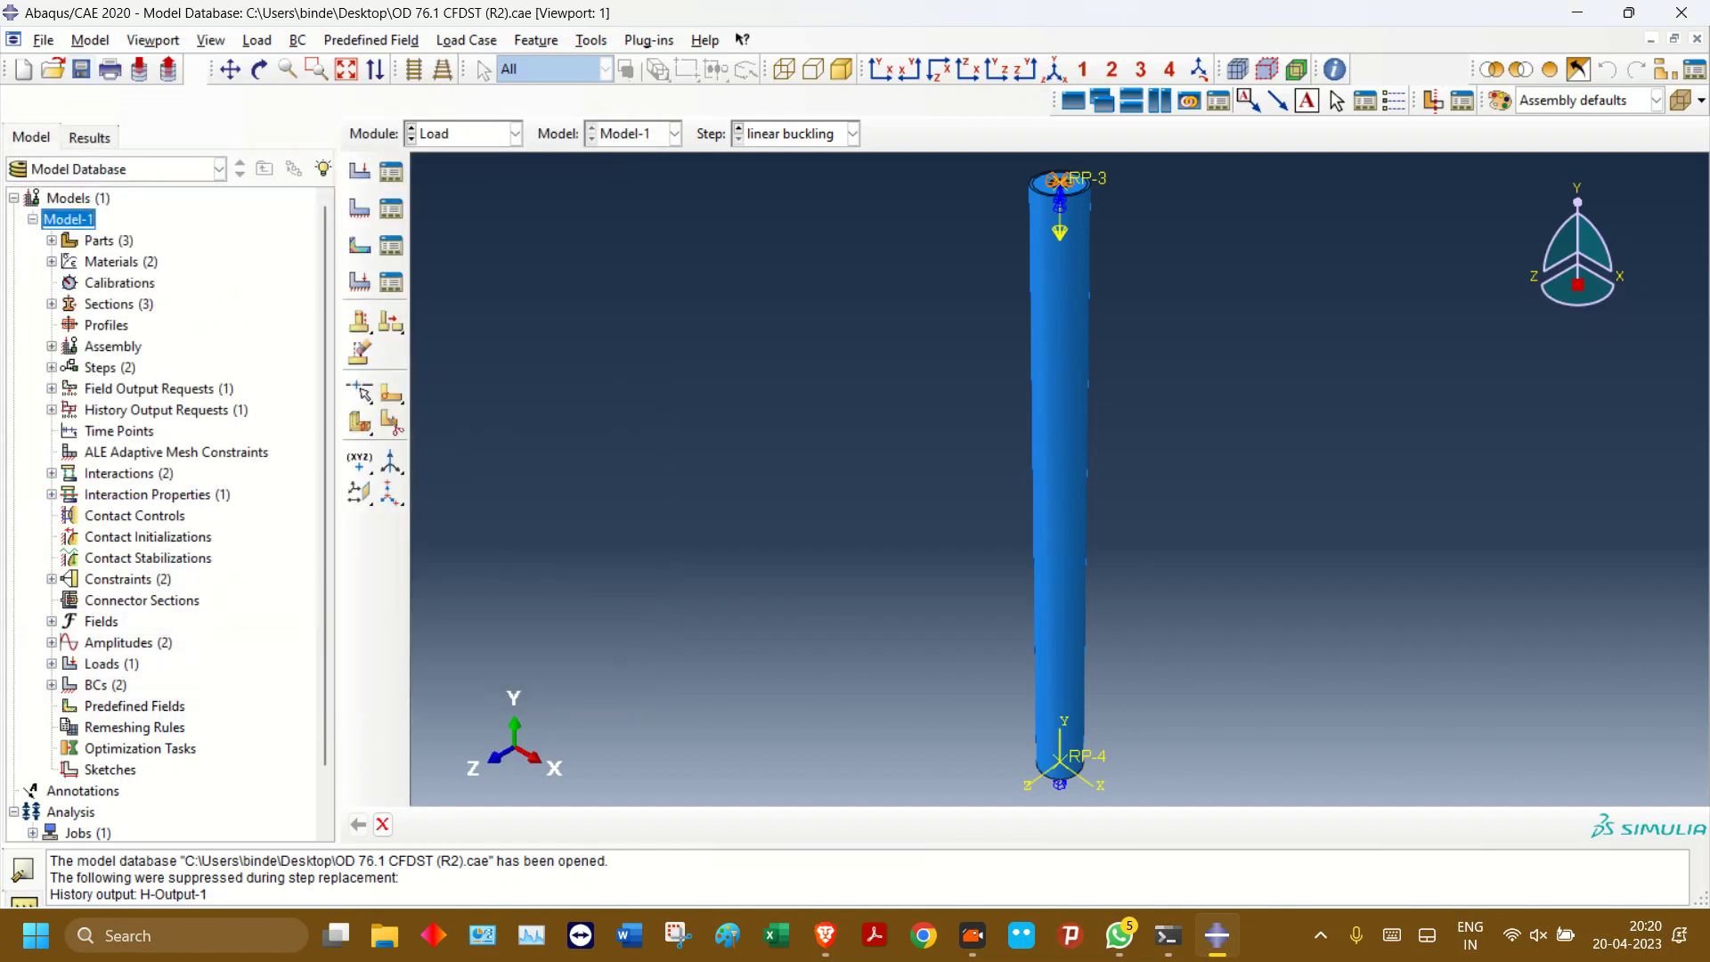
key("ctrl+s")
- Create a full-analysis job named linear_buckling from Model-1 and accept its job settings
scroll(168, 514, "down", 1)
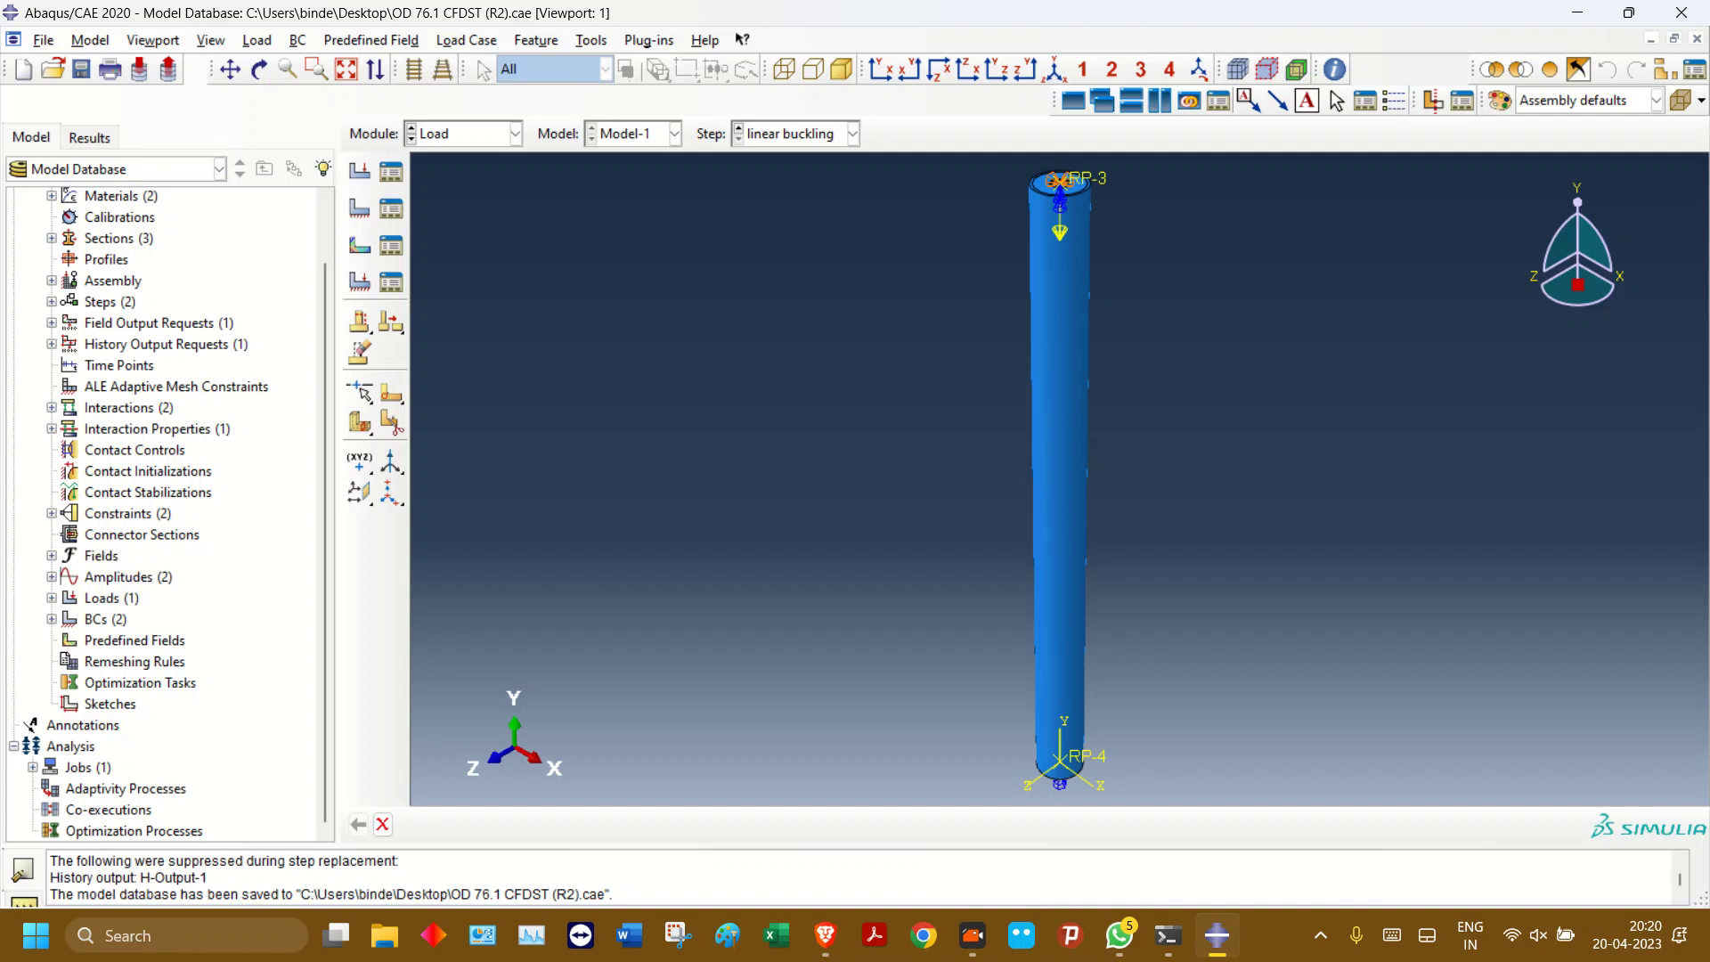
double_click(88, 768)
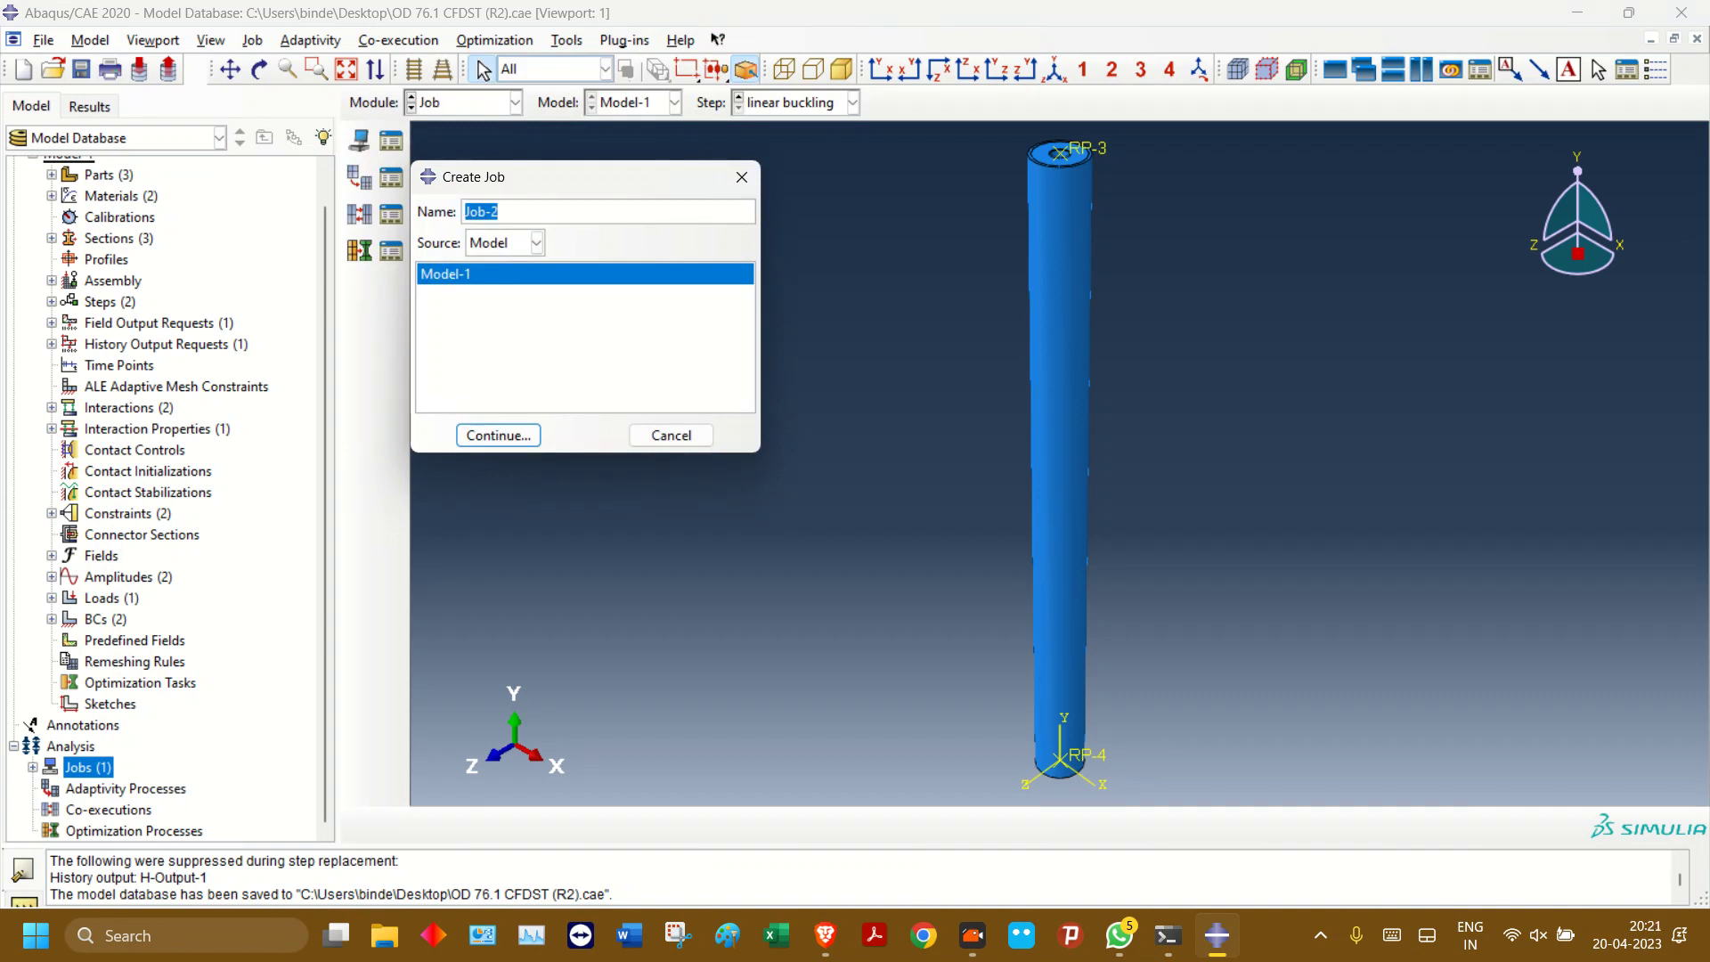
type("linear_buckling")
key("Return")
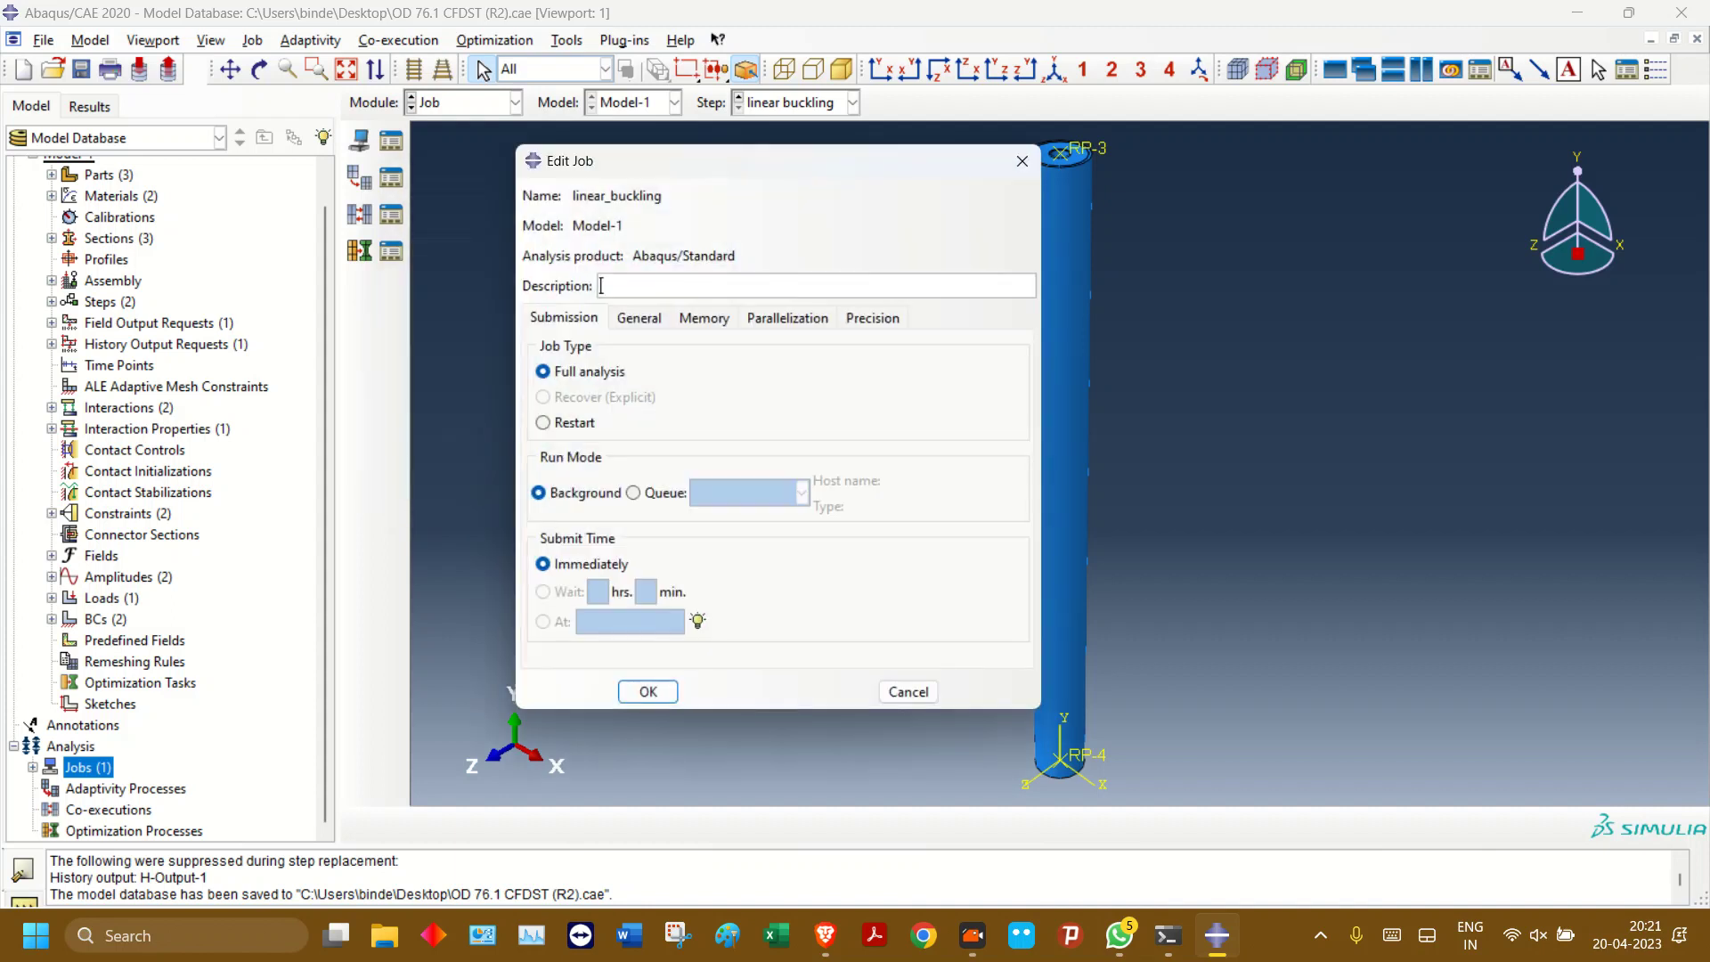
left_click(786, 318)
left_click(536, 348)
left_click(536, 348)
key("Return")
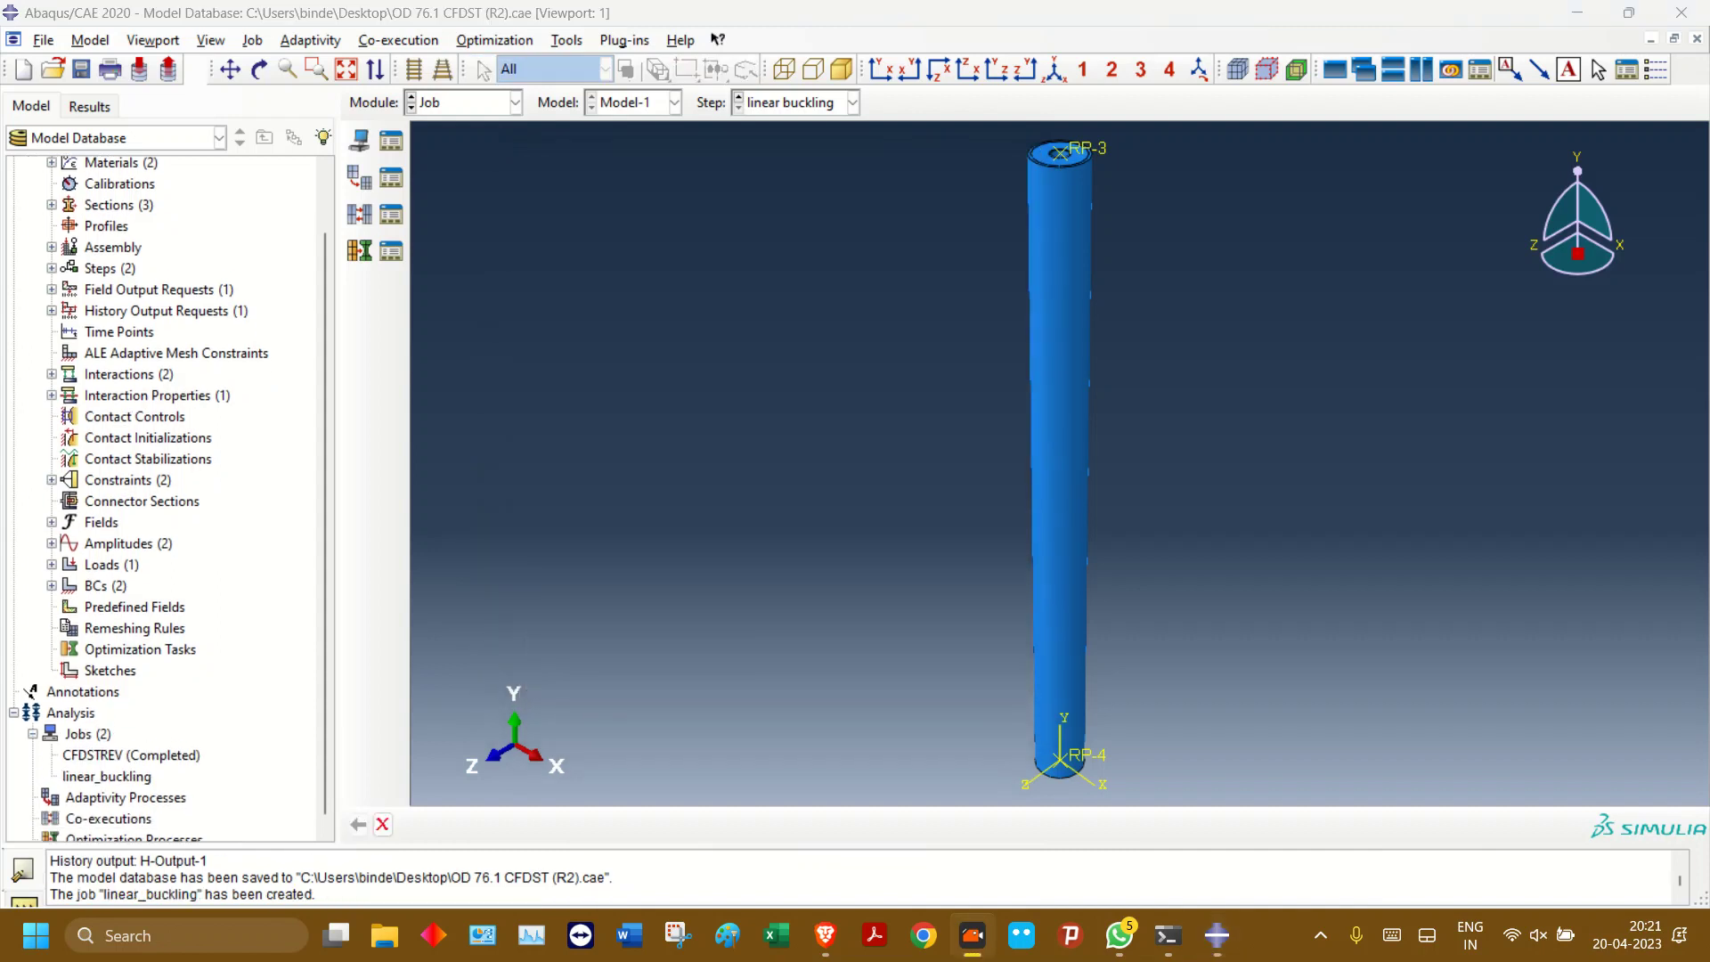
- Submit the linear_buckling job for analysis and open its monitor
right_click(107, 767)
left_click(152, 783)
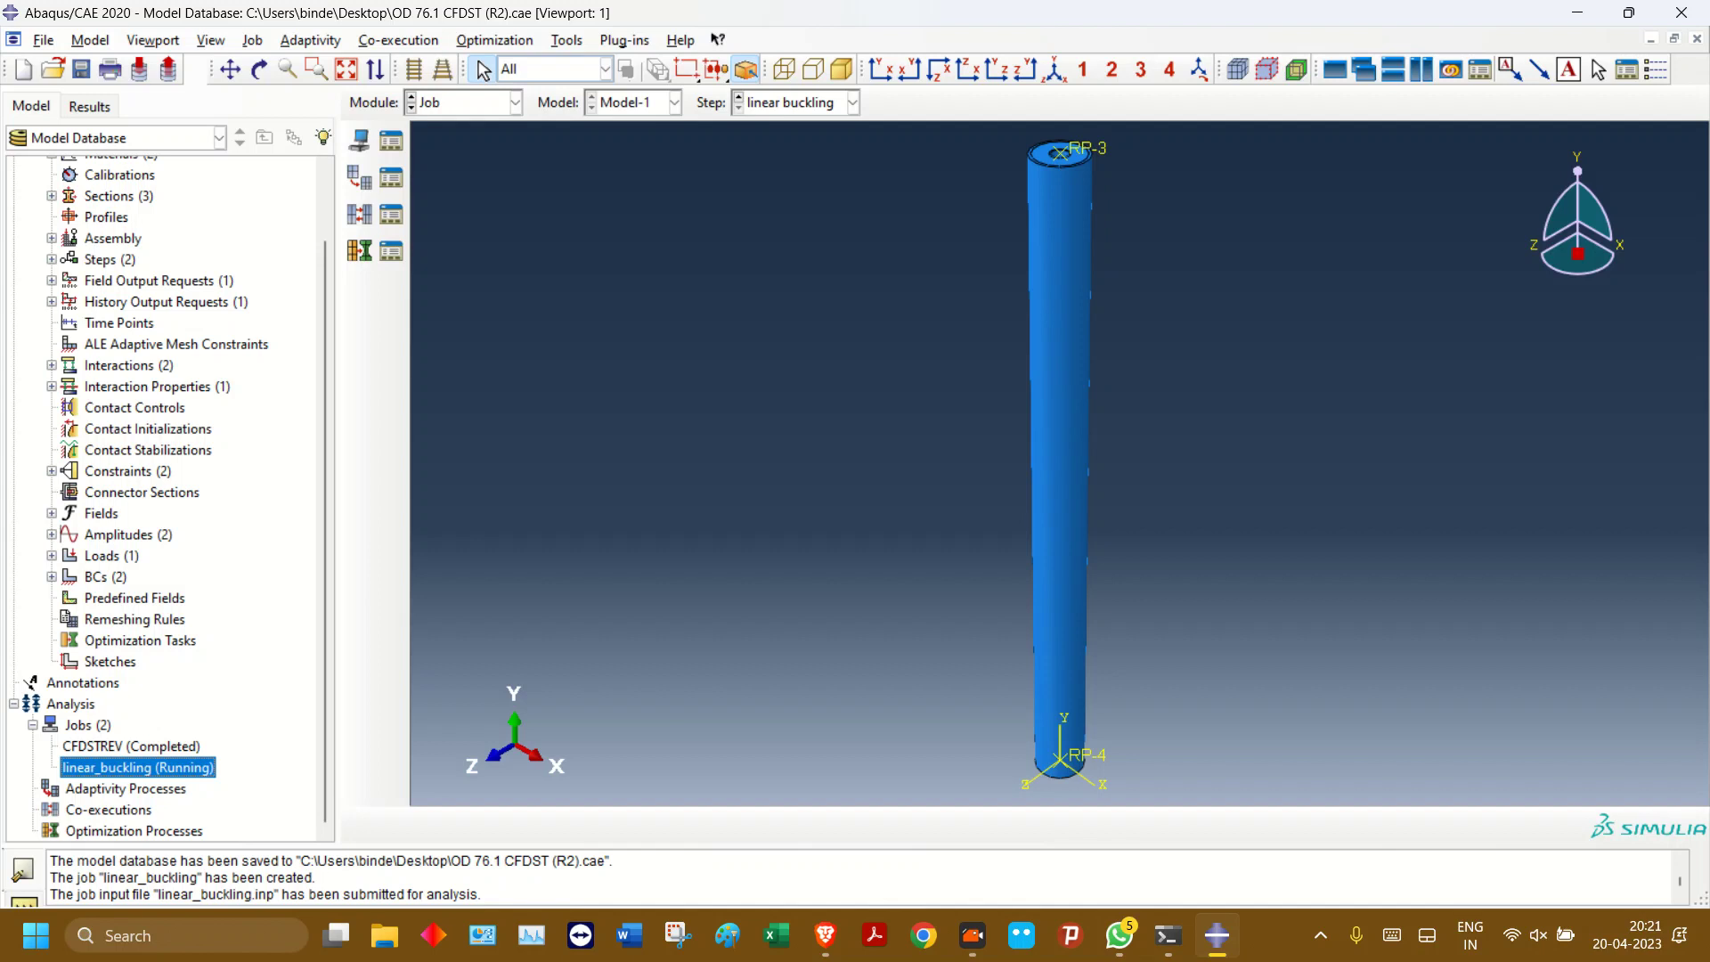
right_click(152, 766)
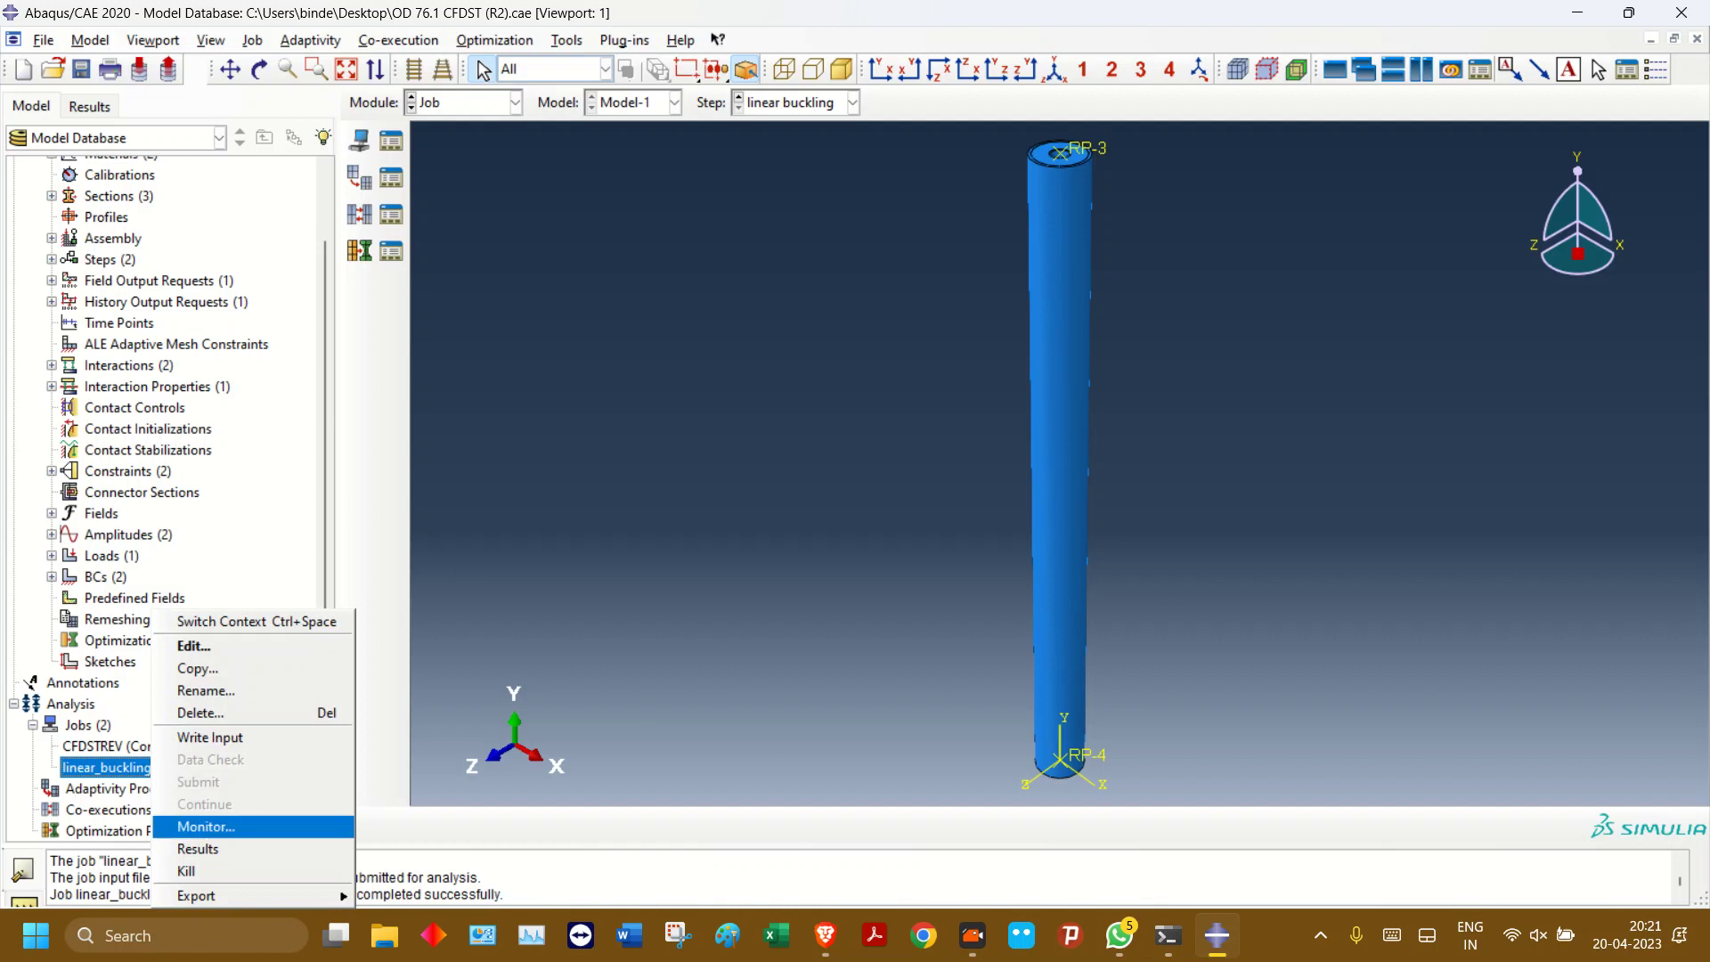
left_click(206, 827)
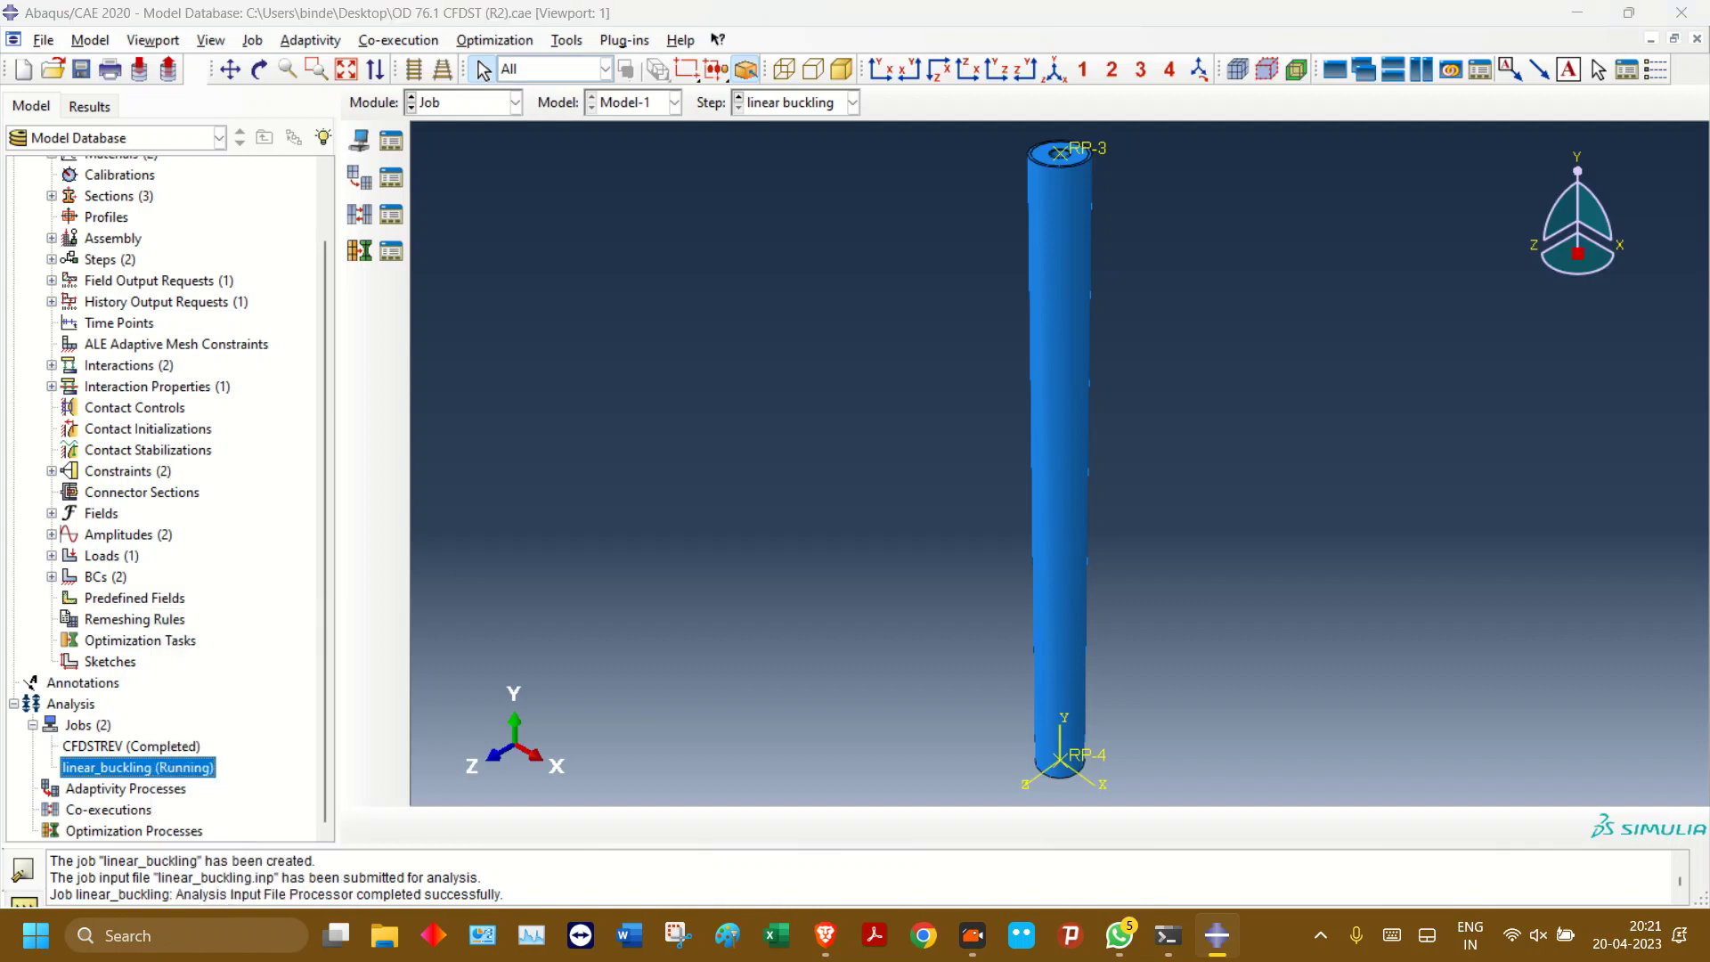
- Check the progress of the linear_buckling job in its monitor
left_click(523, 570)
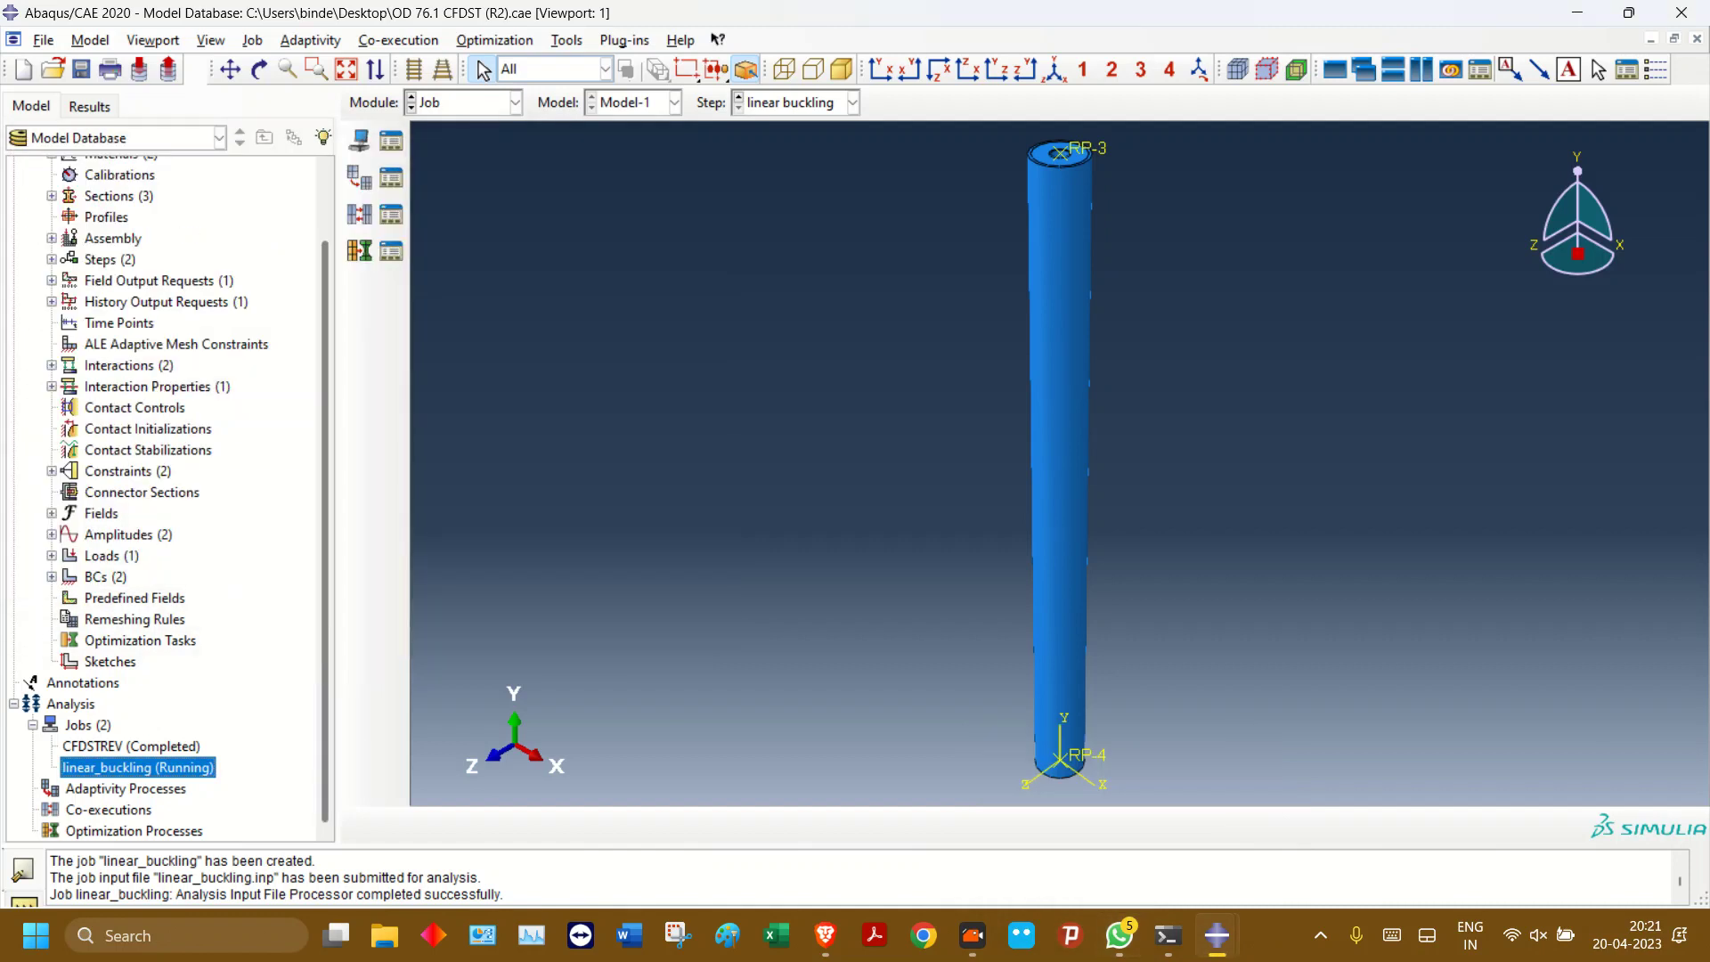
mouse_move(1216, 935)
left_click(1336, 811)
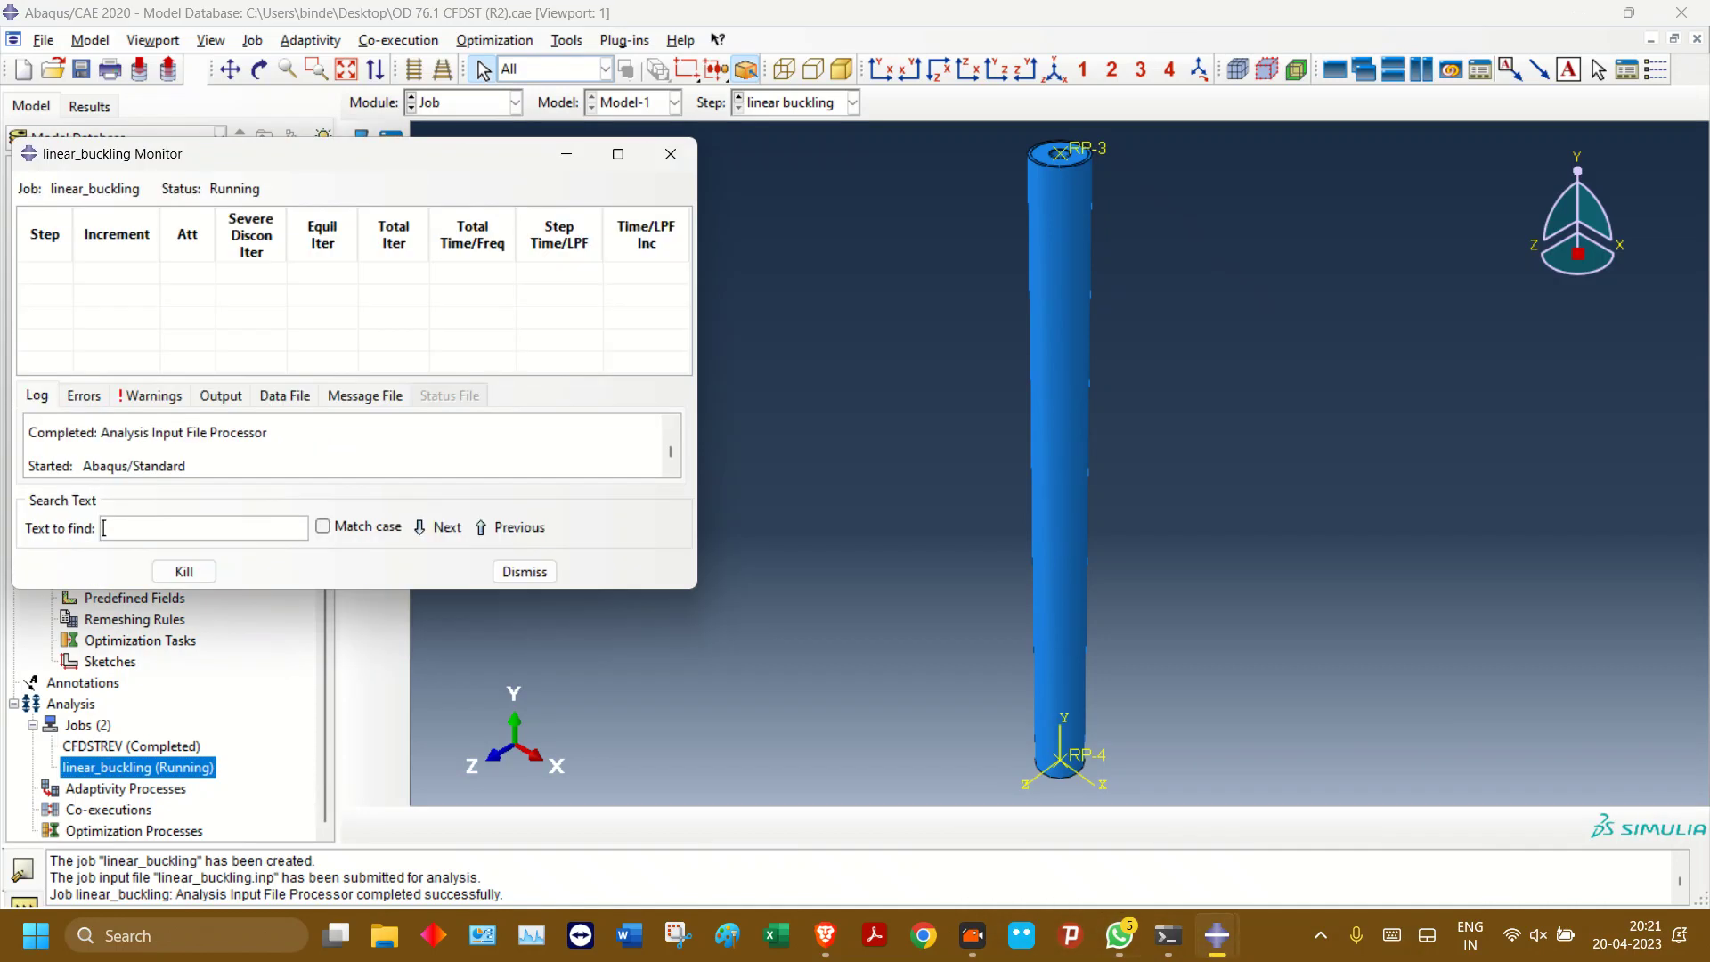
left_click(670, 154)
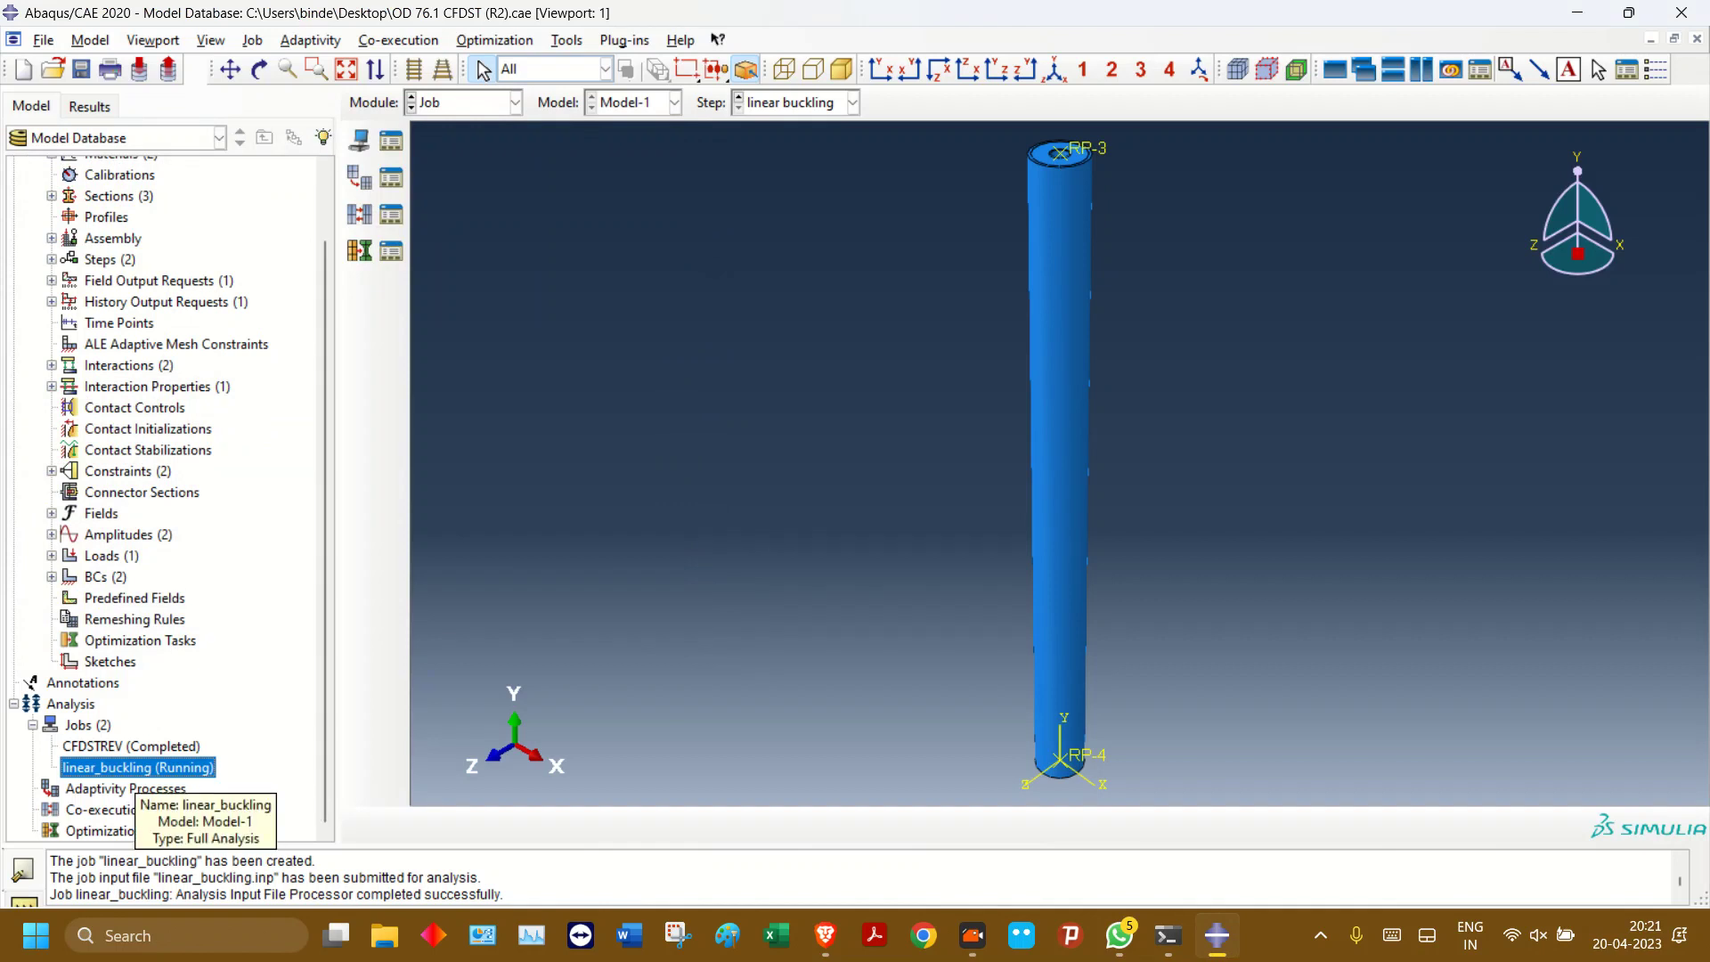
right_click(178, 768)
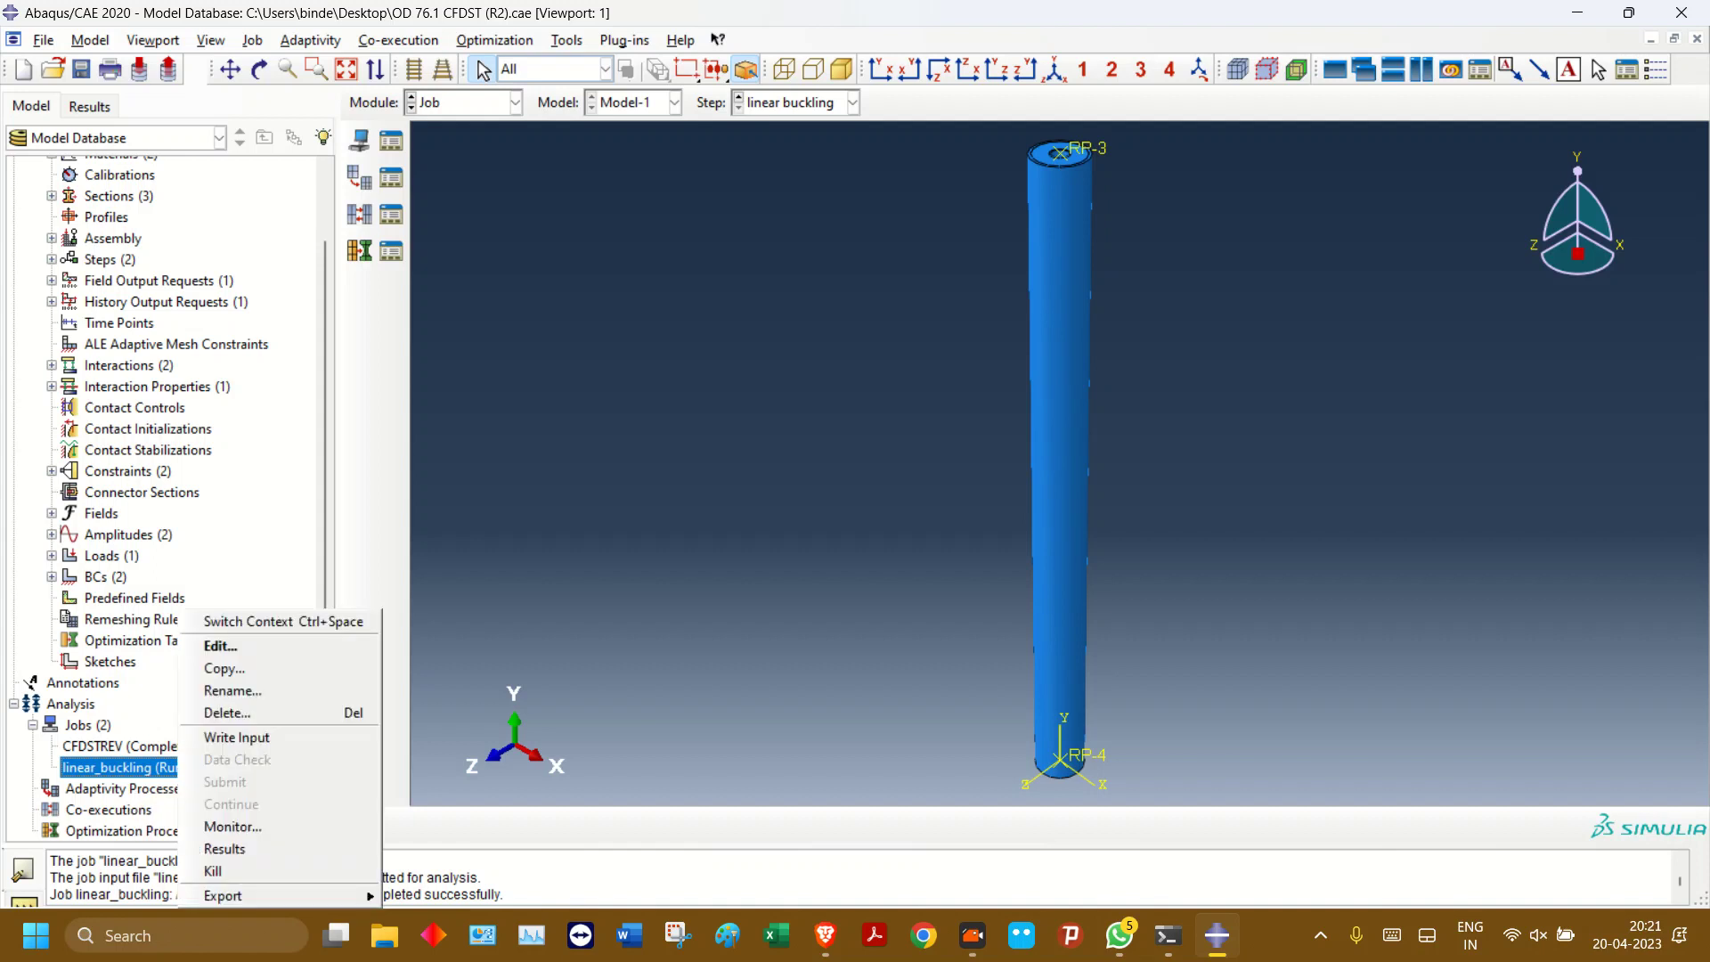
left_click(233, 826)
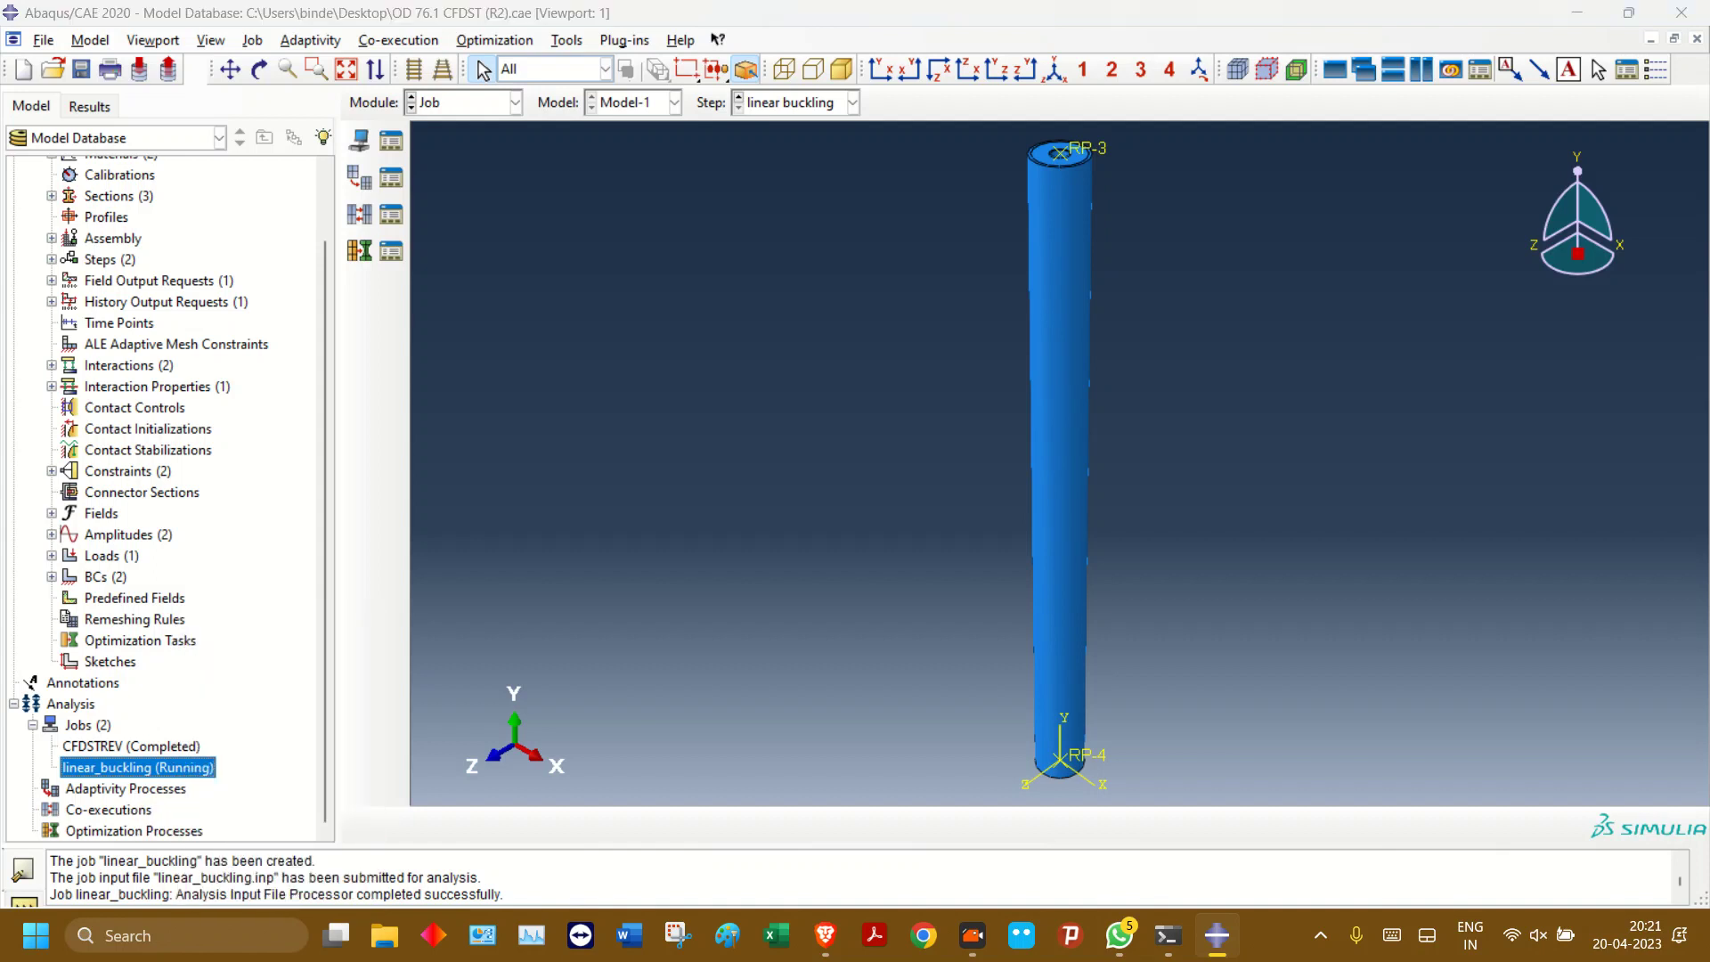
mouse_move(1217, 935)
left_click(1217, 828)
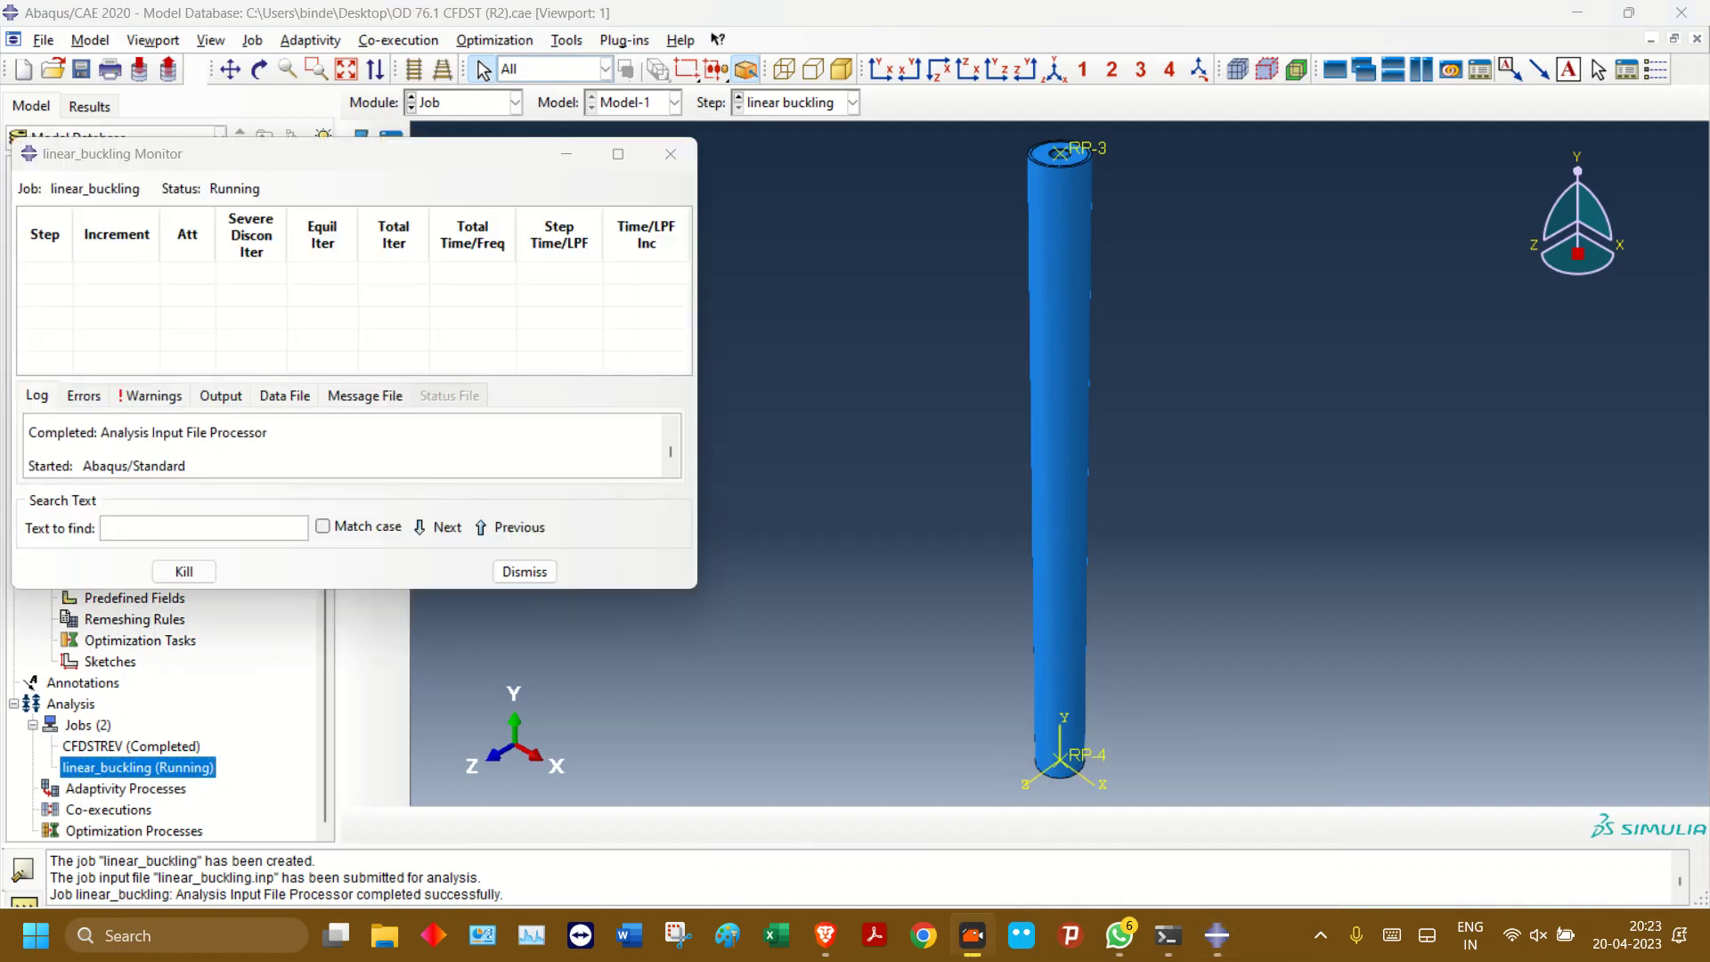
- Delete the completed CFDSTREV job from the model database and select the linear_buckling job
left_click(100, 746)
right_click(99, 747)
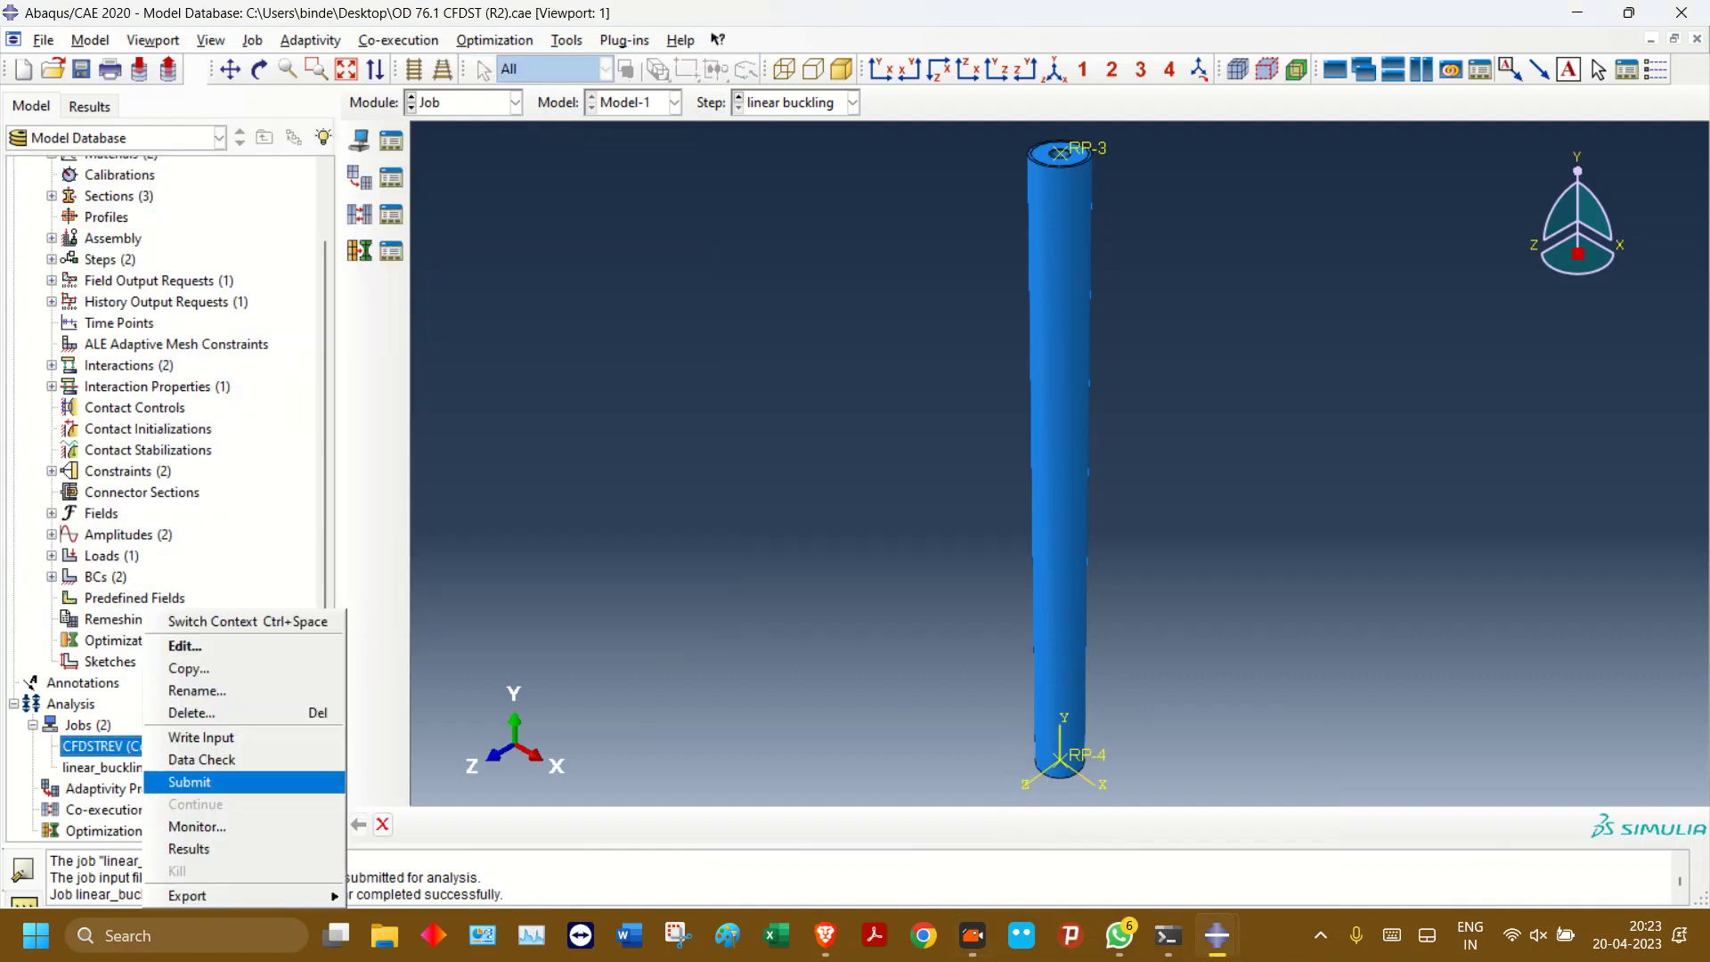
left_click(192, 713)
left_click(770, 516)
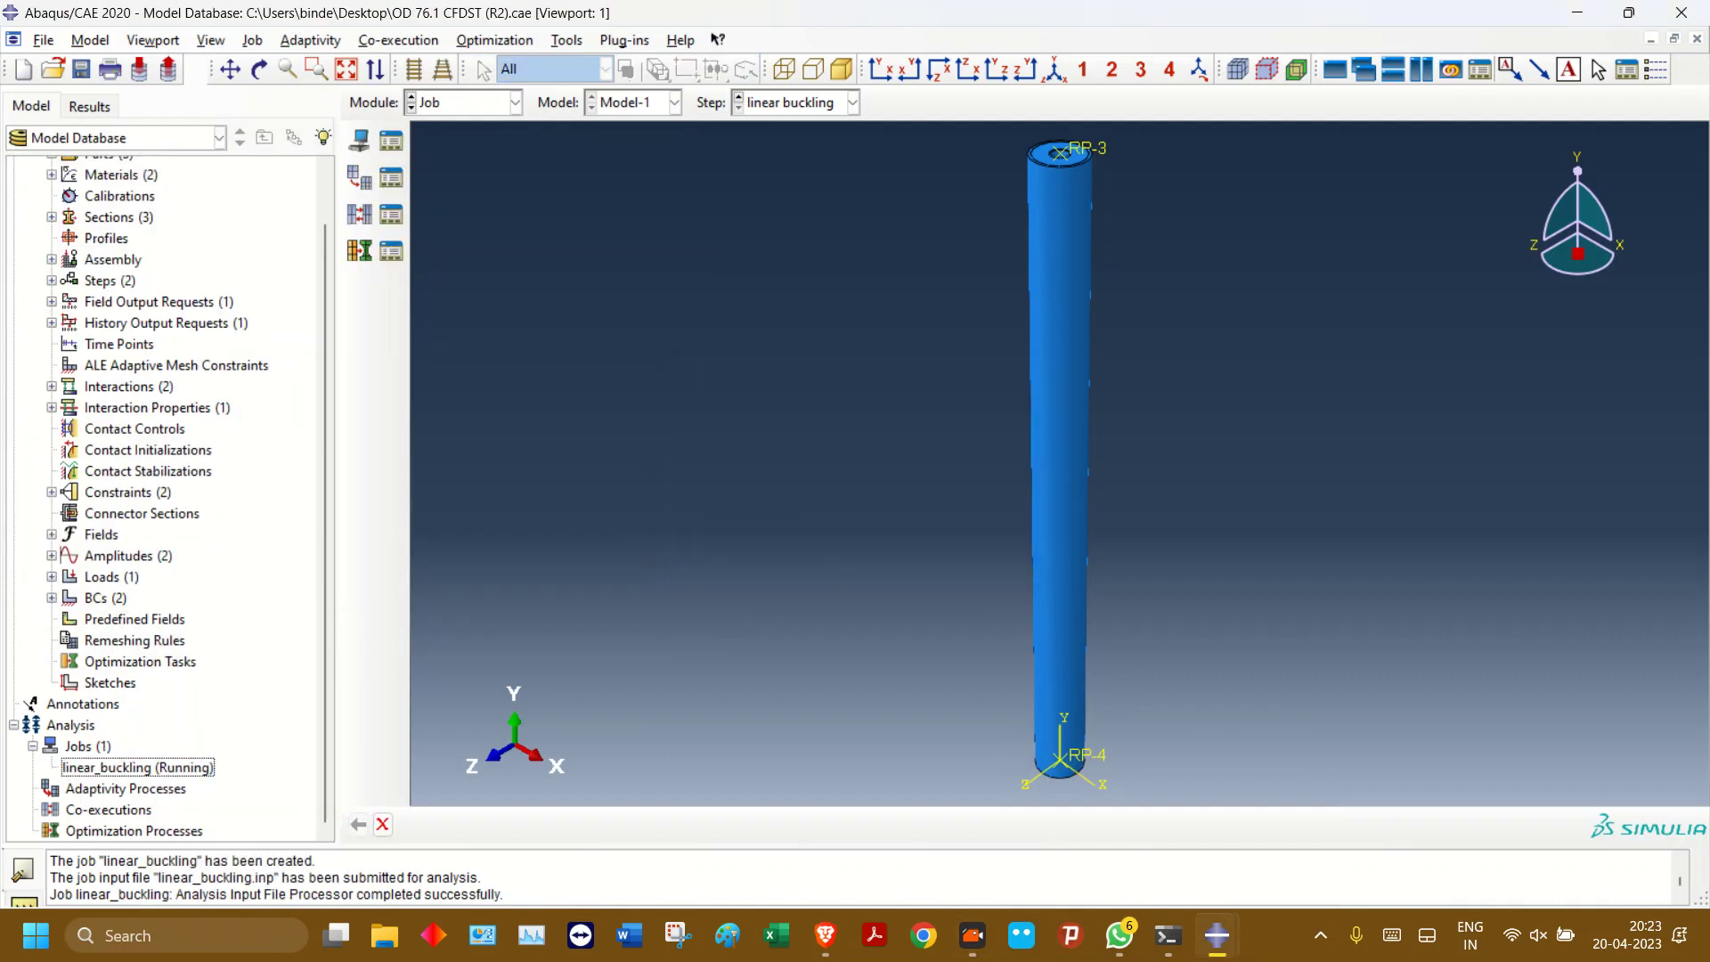
left_click(137, 768)
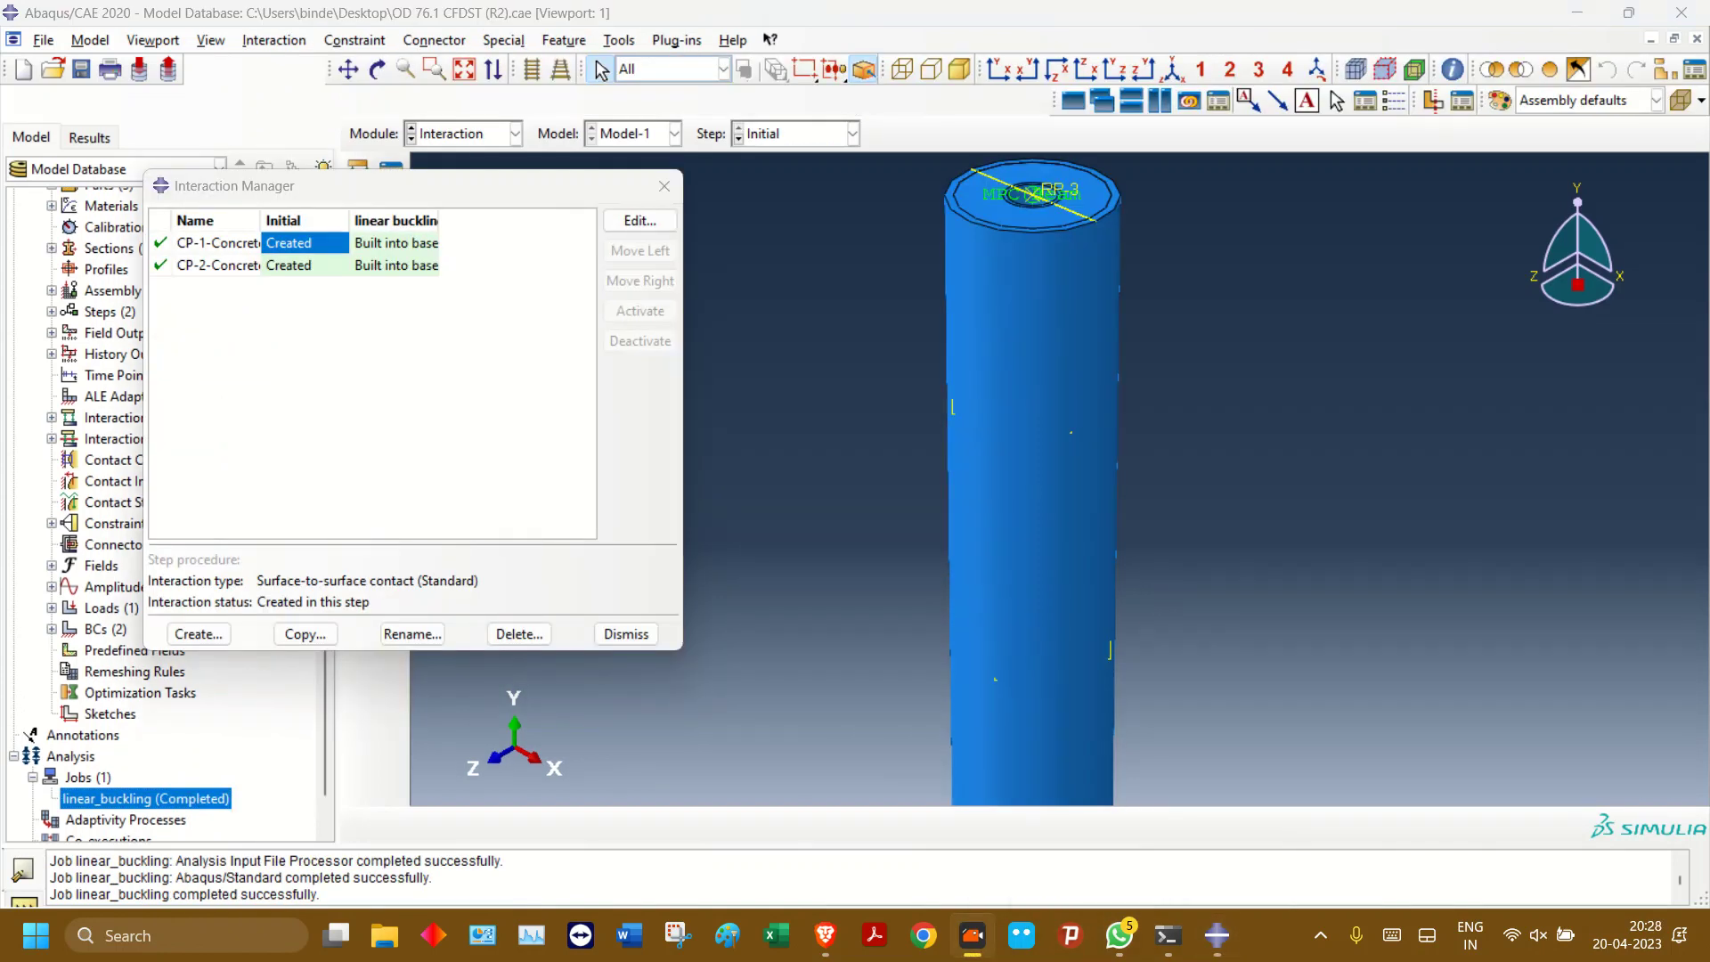
- Review the settings of the two surface-to-surface contact interactions between the concrete and steel tubes, and the list of existing constraints
left_click(640, 221)
left_click(677, 173)
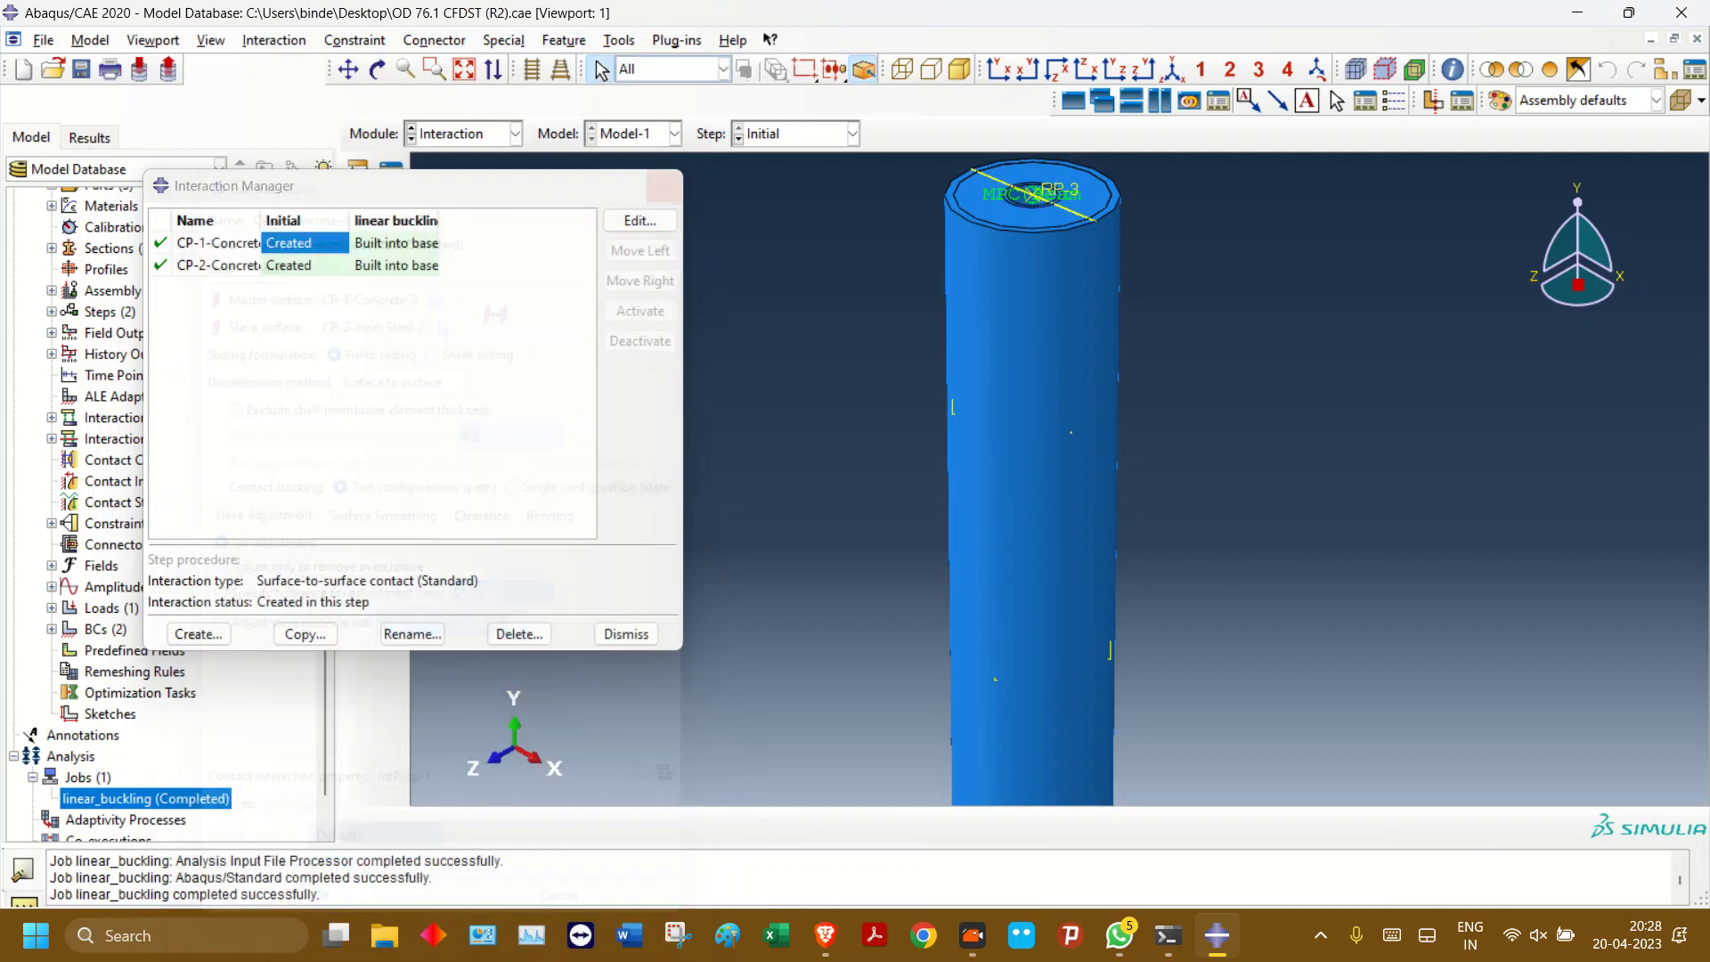
double_click(301, 264)
left_click(678, 173)
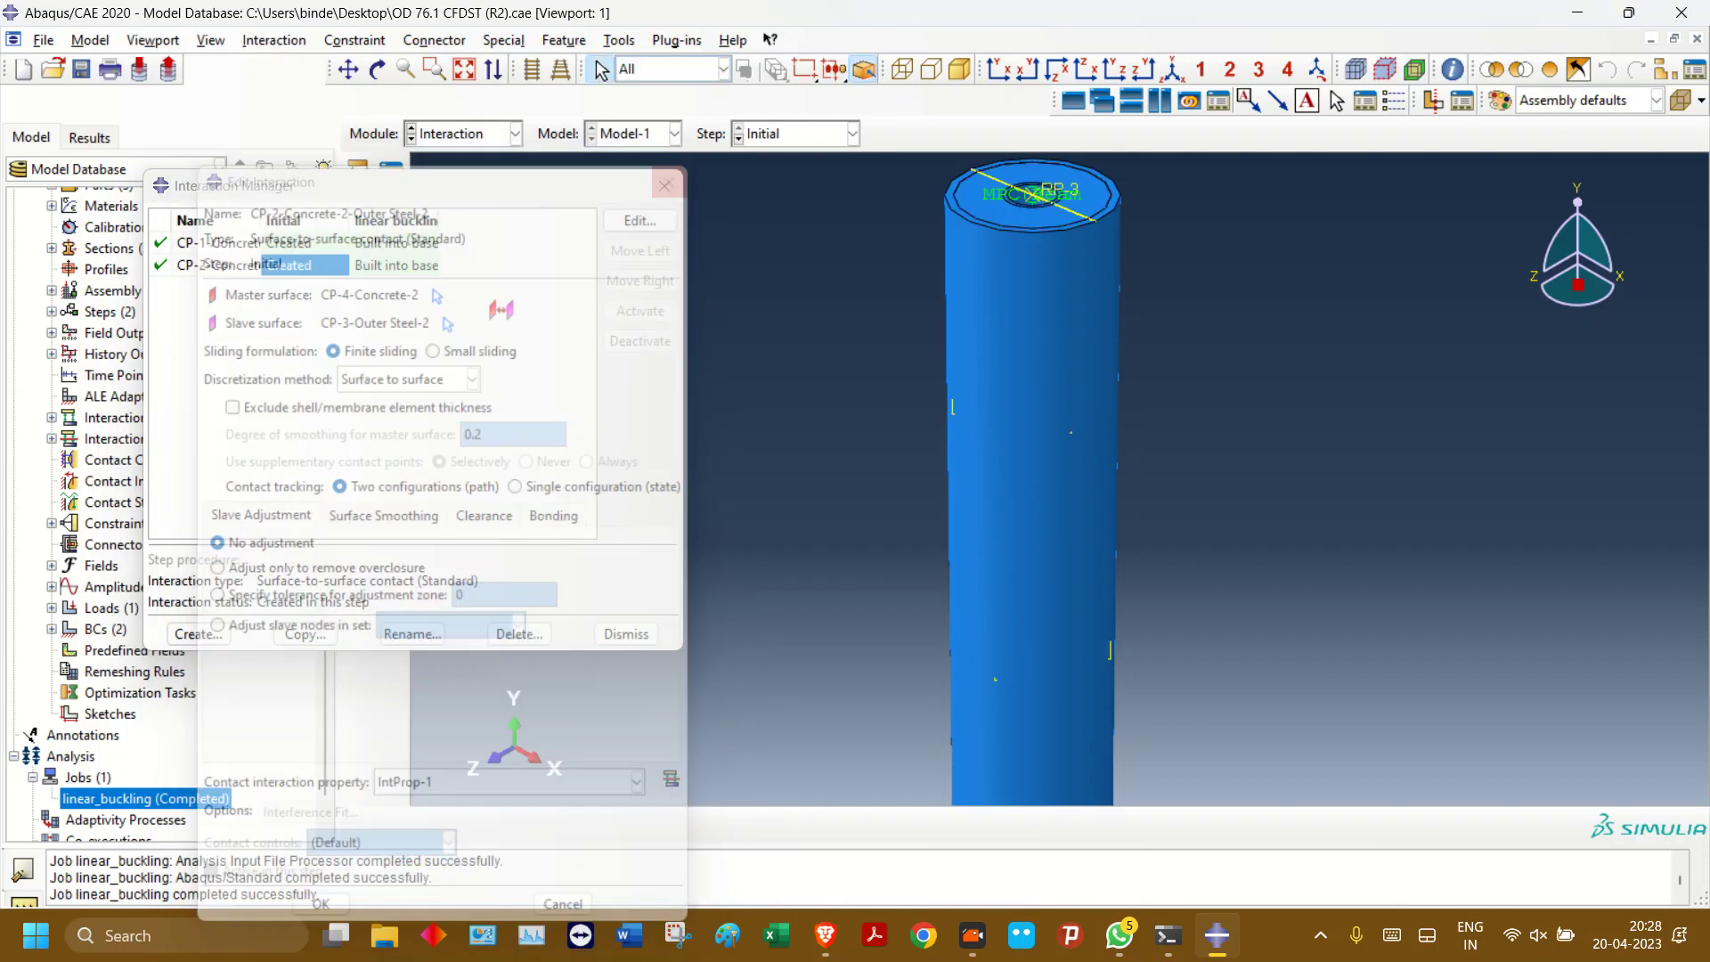
left_click(665, 185)
left_click(392, 246)
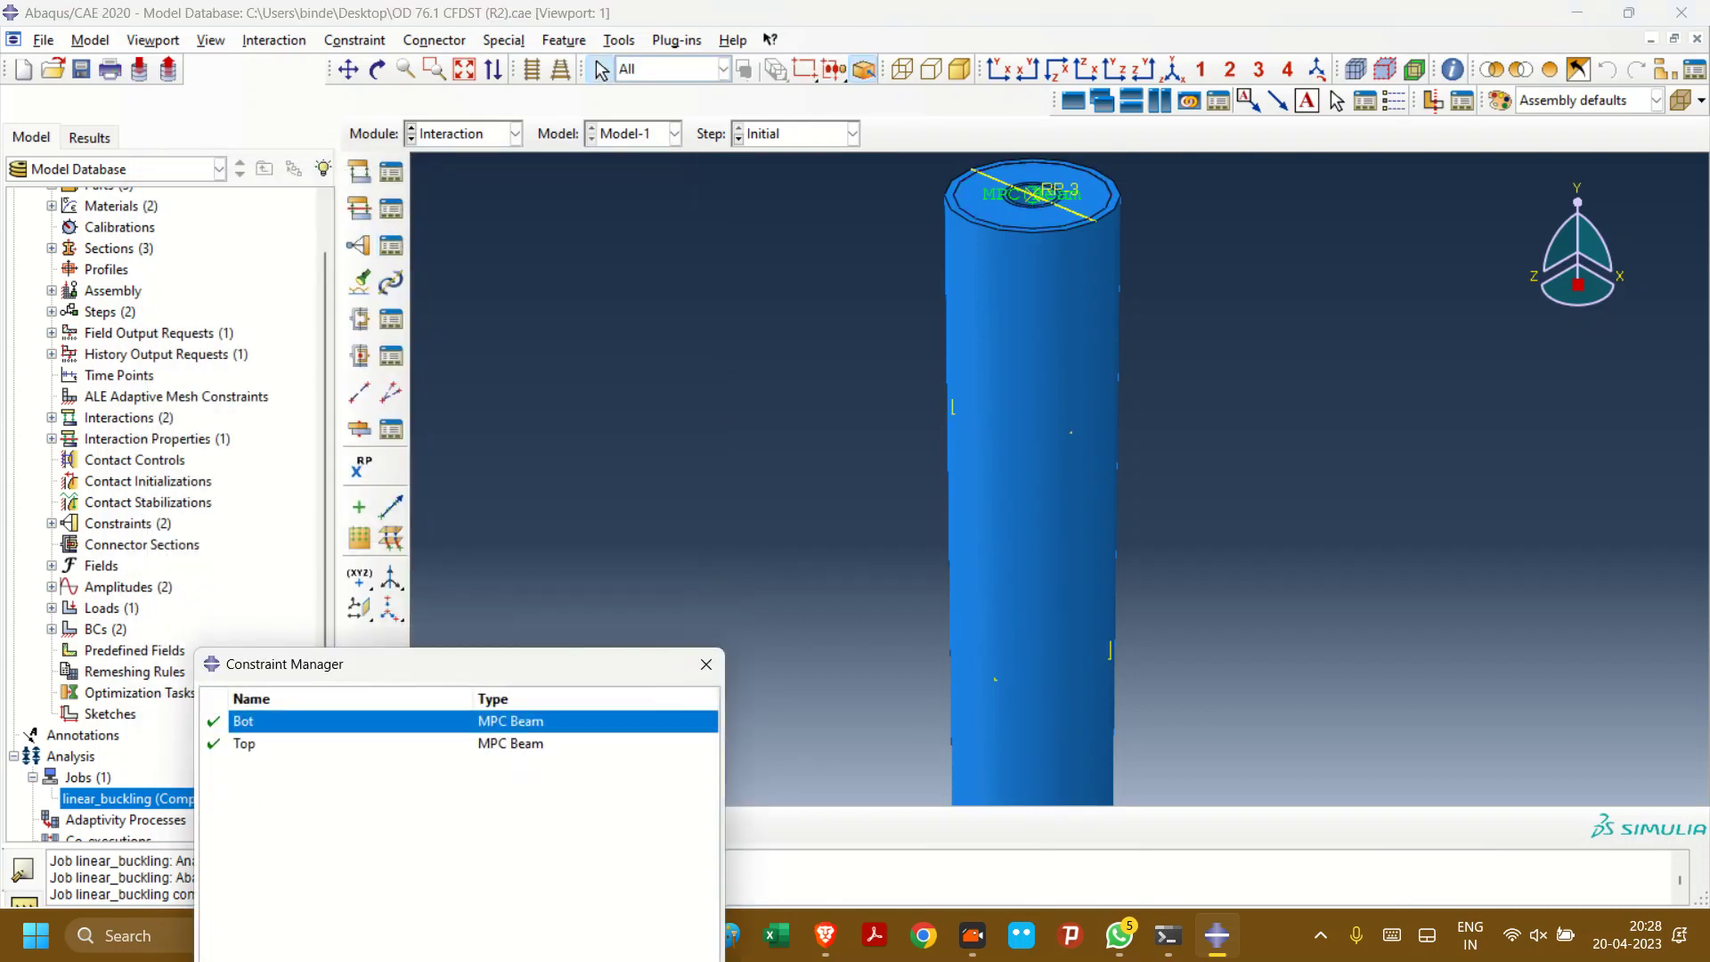
- Use Find Contact Pairs to convert both previously created concrete-to-steel contact interactions into tie constraints
left_click(359, 282)
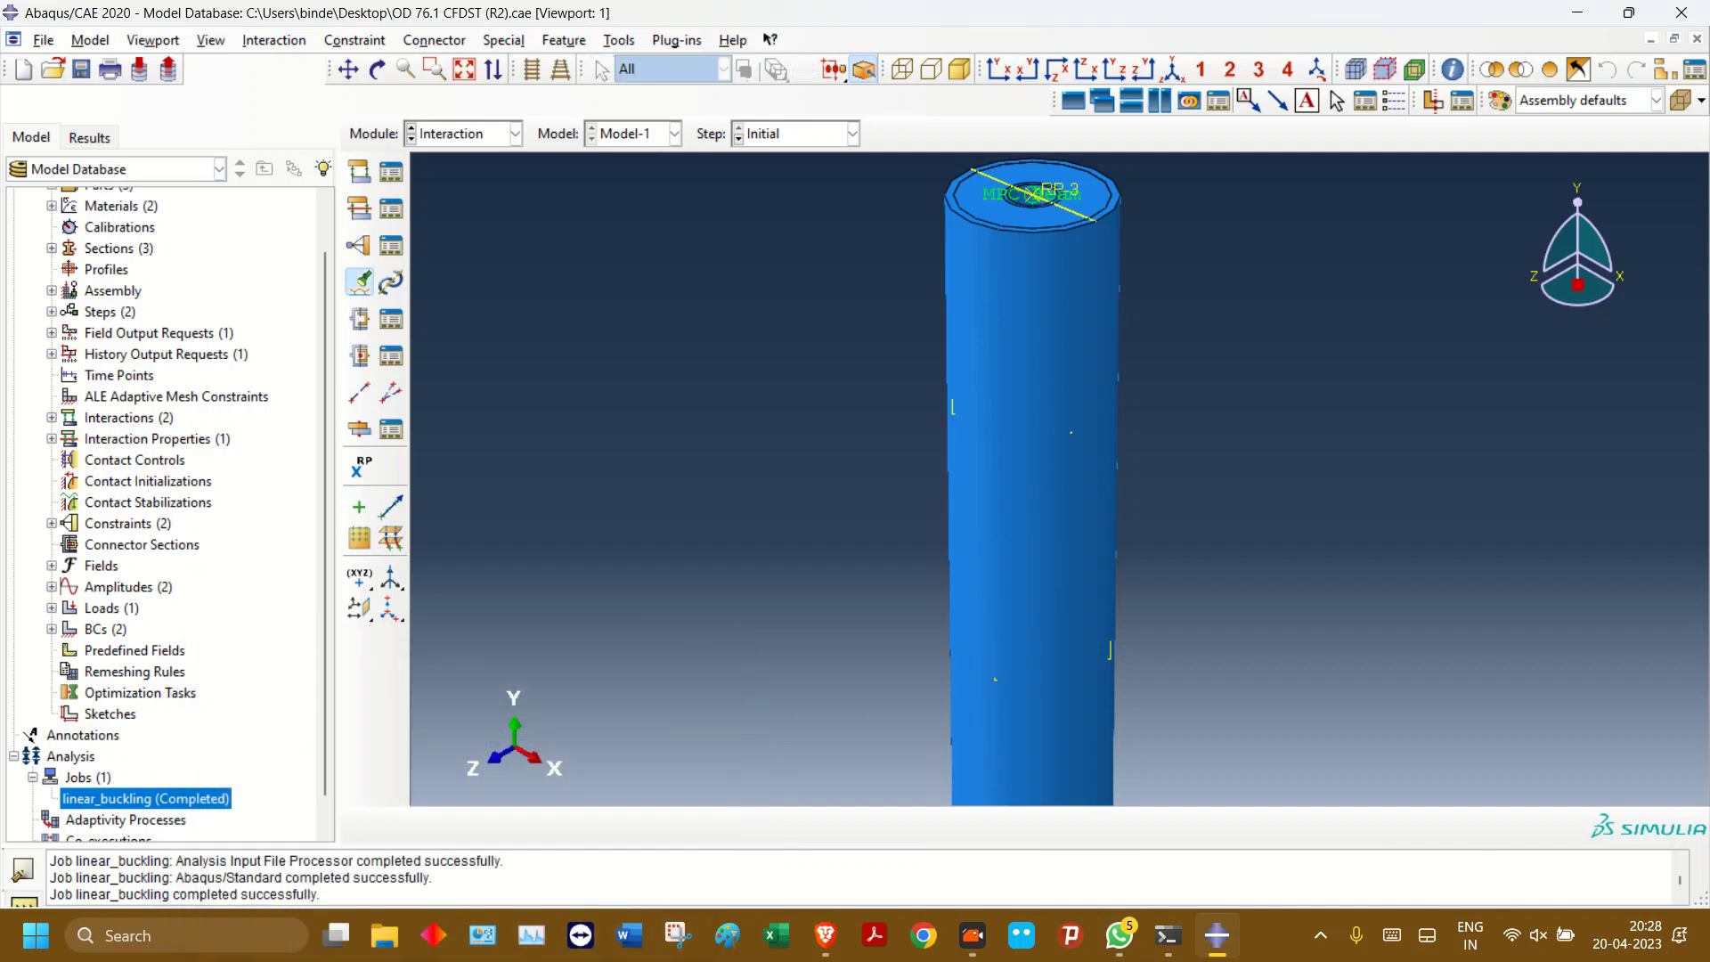
left_click(106, 299)
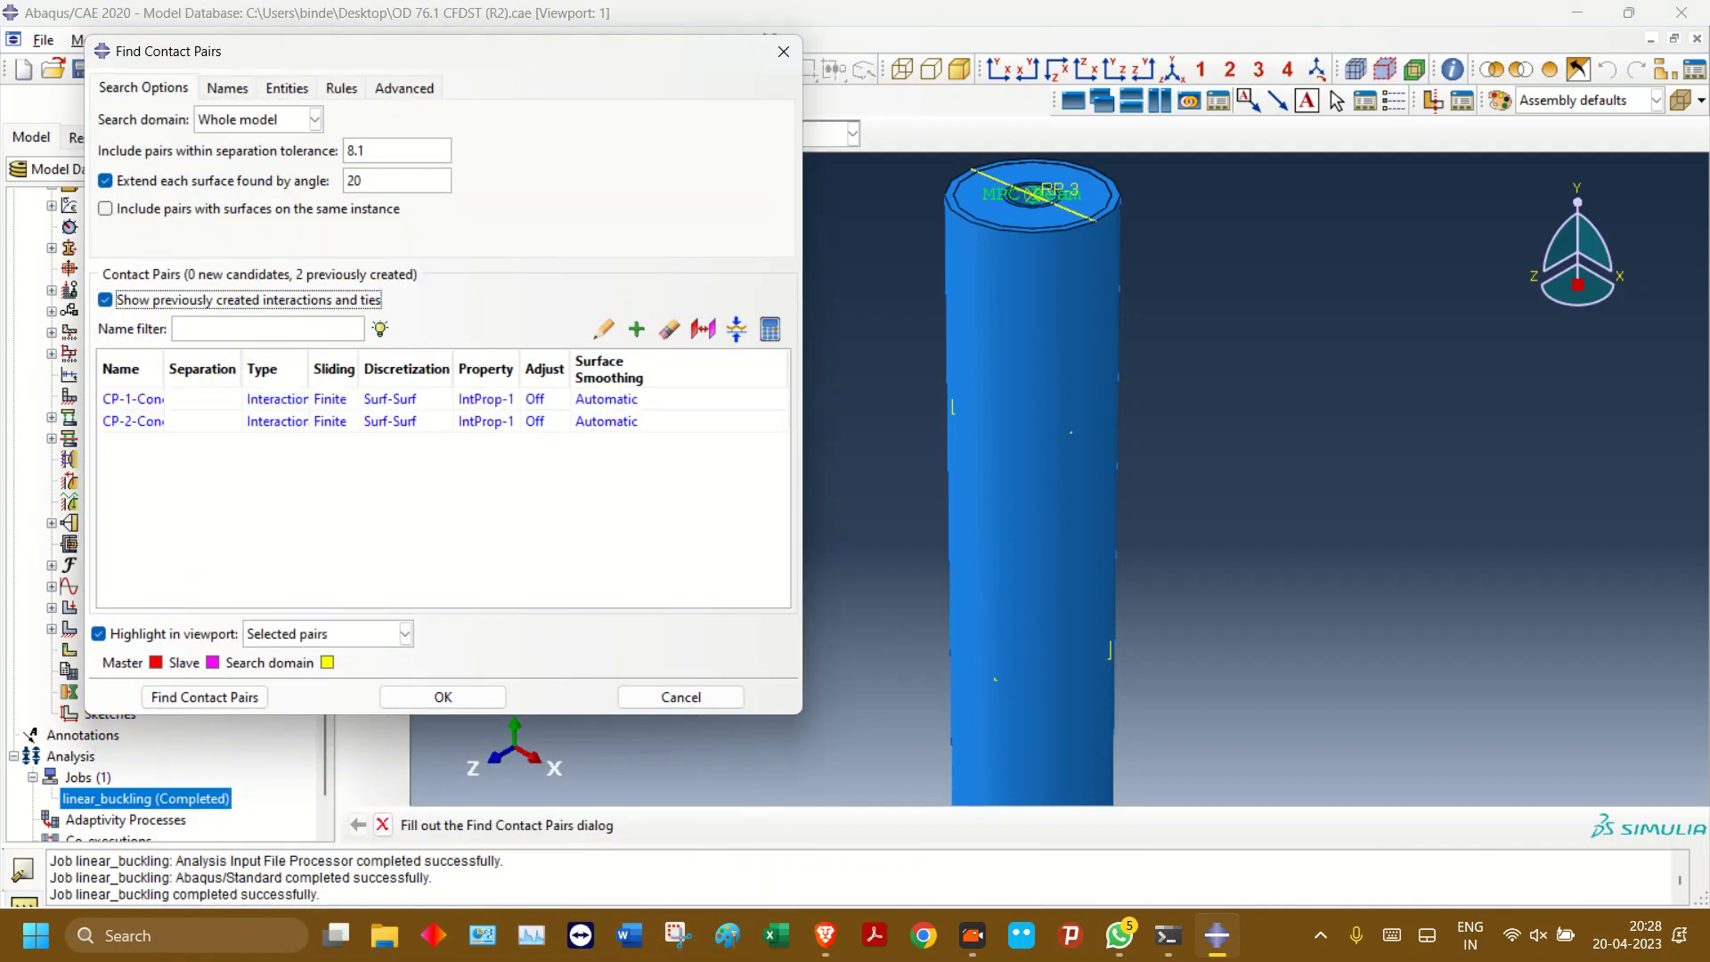
left_click(263, 369)
left_click(275, 369)
double_click(276, 369)
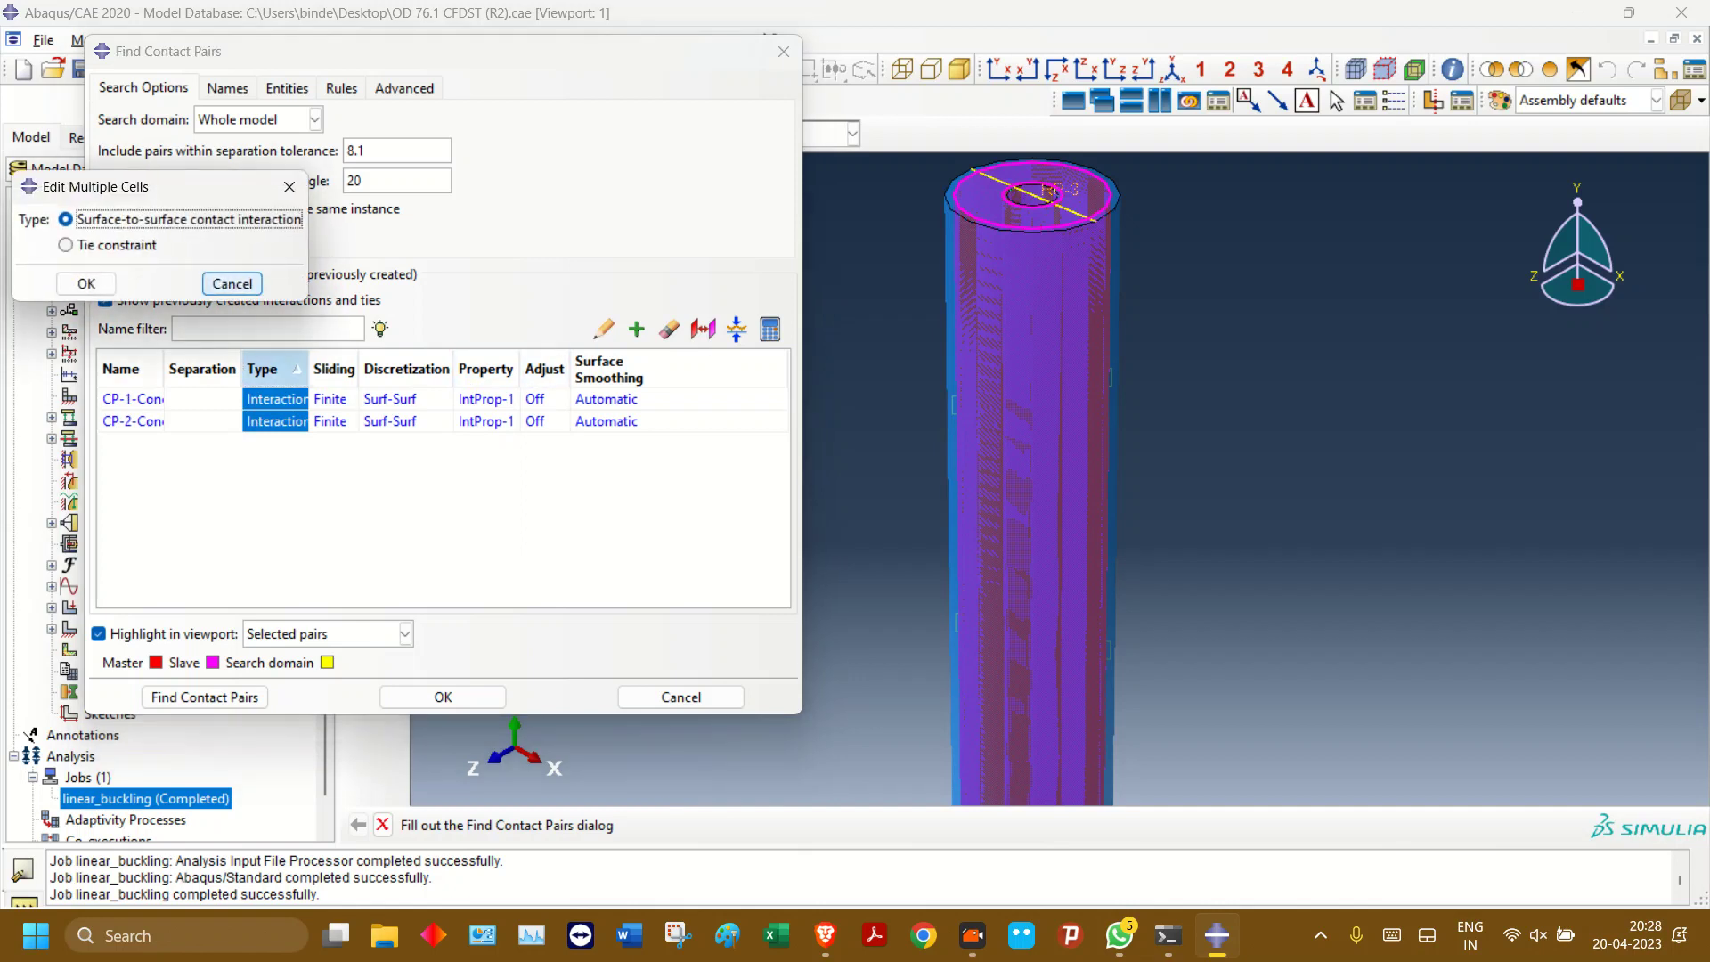
left_click(233, 283)
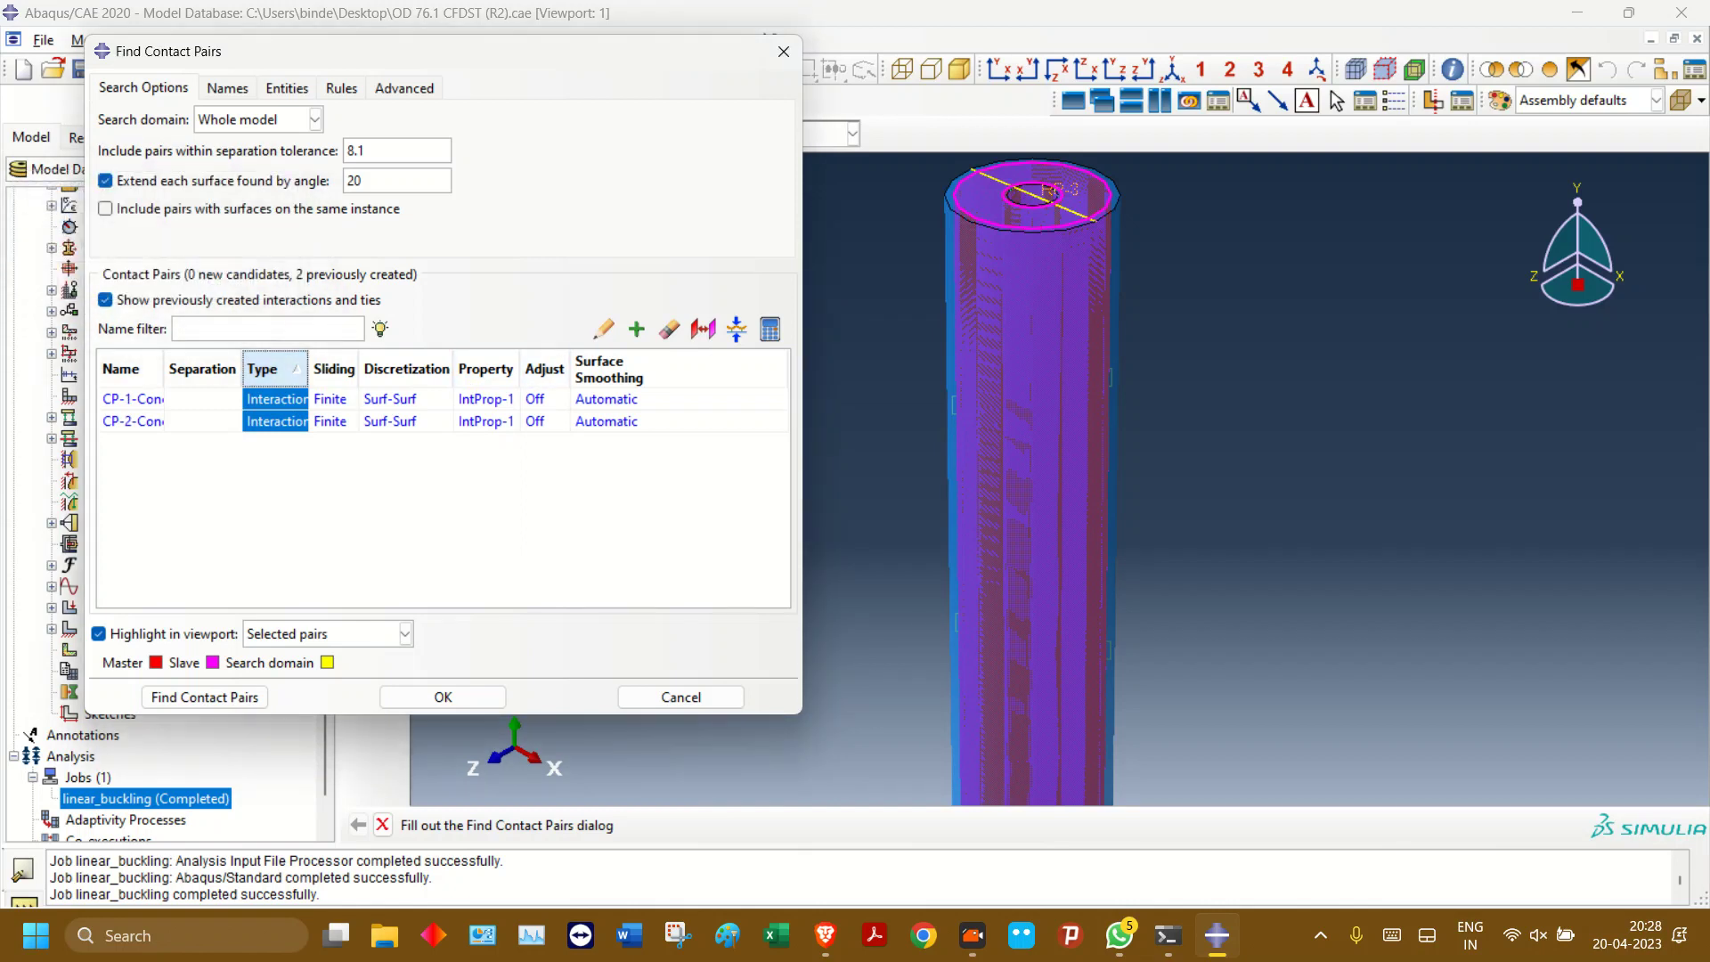
left_click(603, 328)
left_click(65, 245)
left_click(86, 283)
left_click(443, 697)
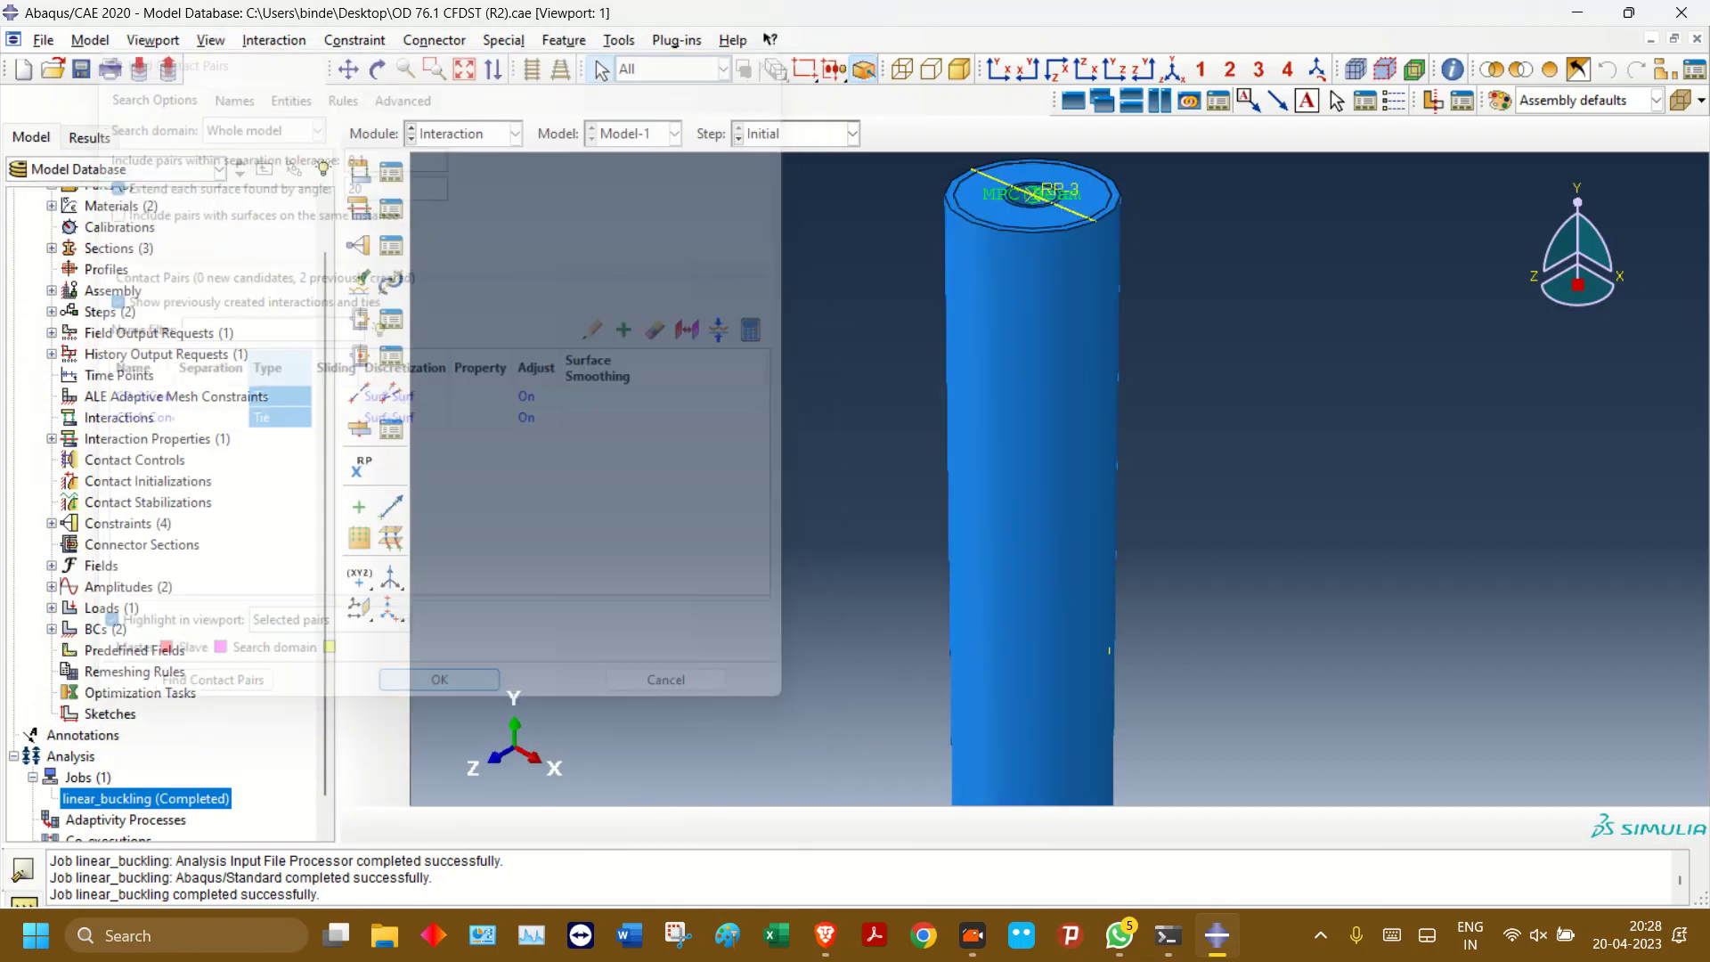
- Resubmit the linear_buckling job for analysis with the tie constraints in place
right_click(160, 798)
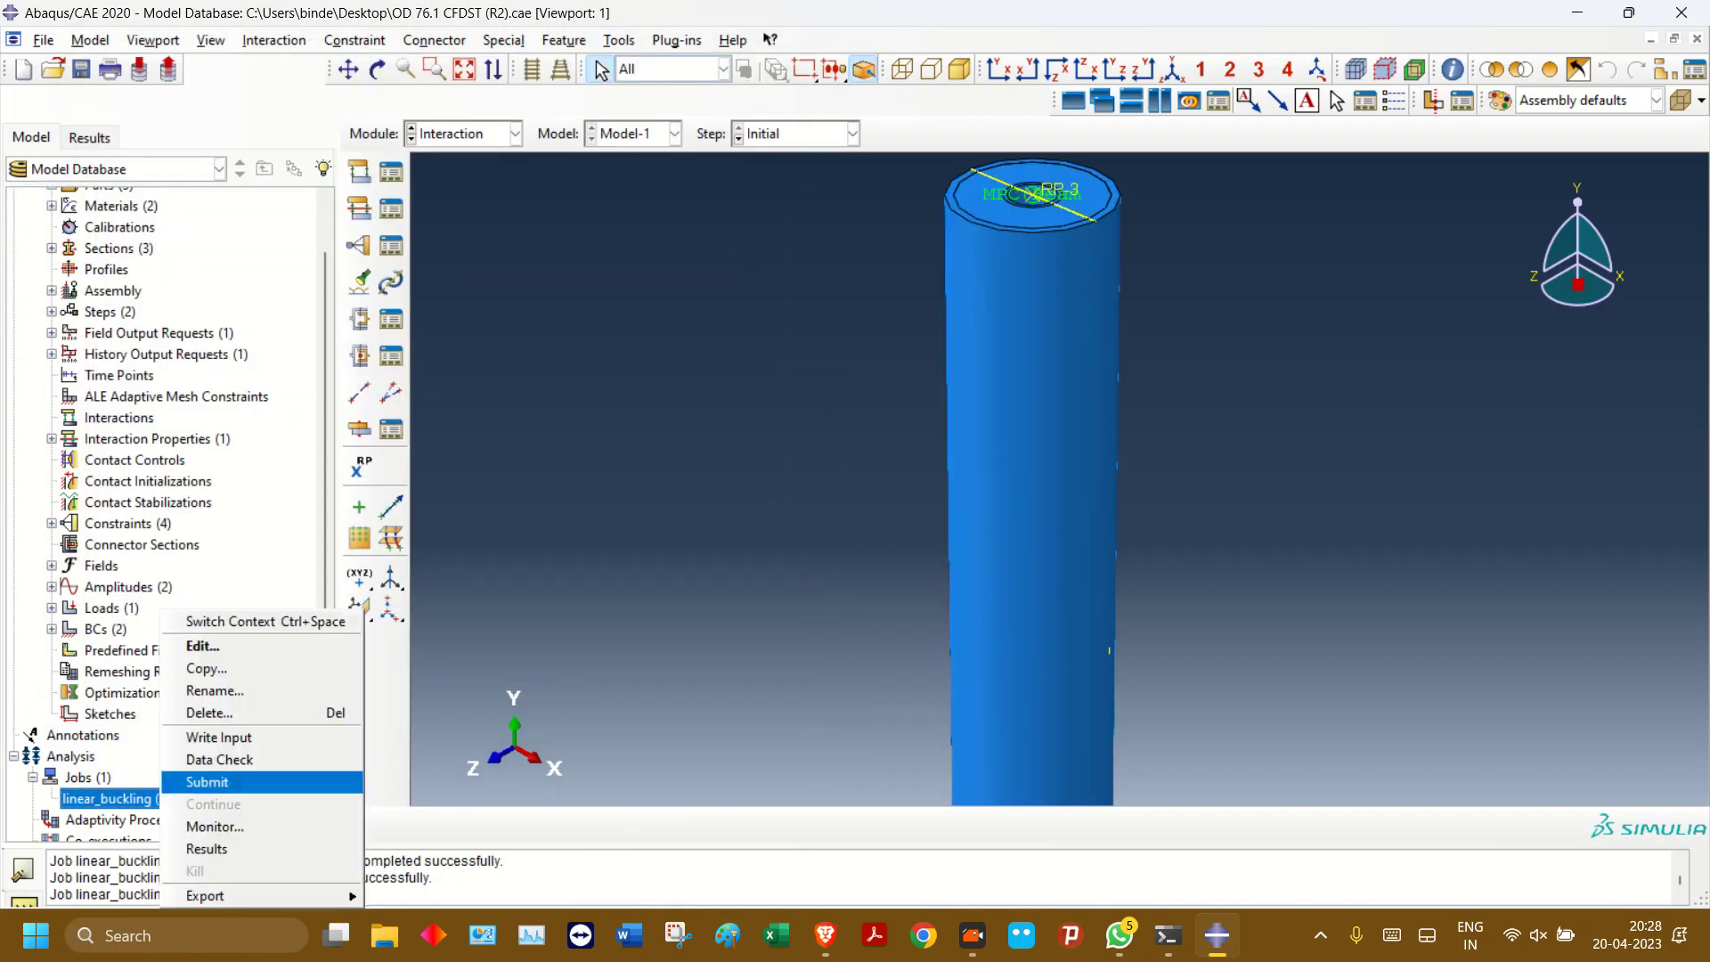
left_click(208, 781)
left_click(26, 472)
left_click(83, 506)
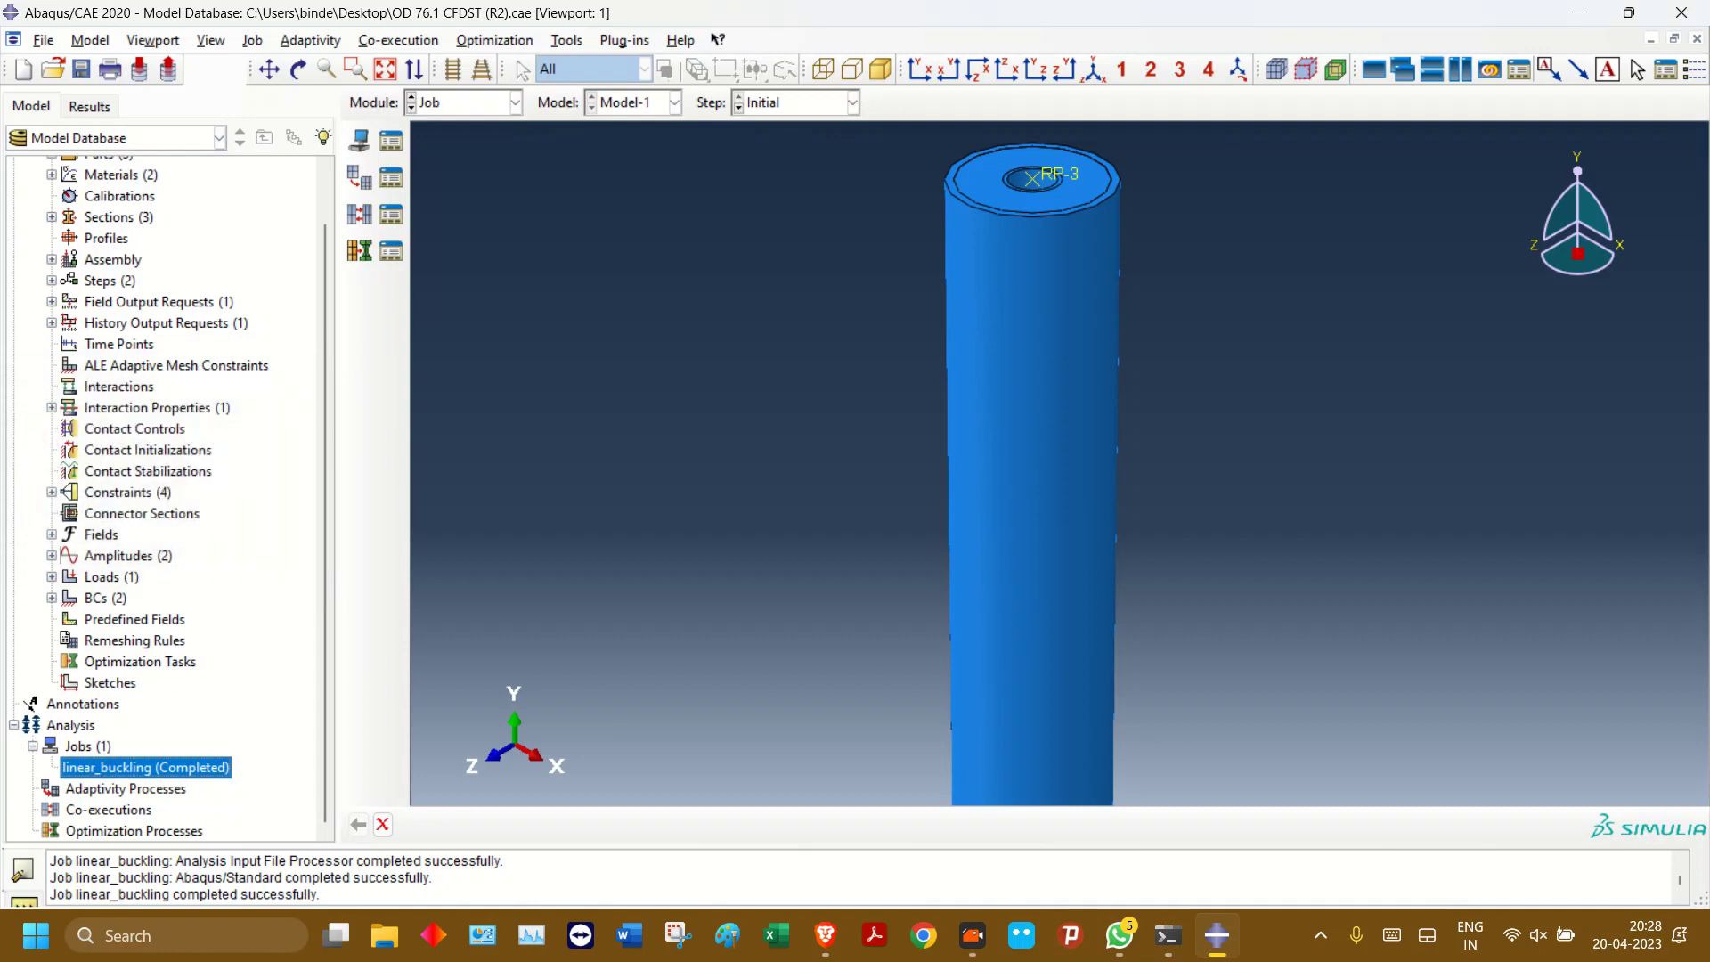
- Return to the Interaction module and inspect the definition of the Bot MPC beam constraint
left_click(515, 102)
left_click(463, 212)
left_click(391, 246)
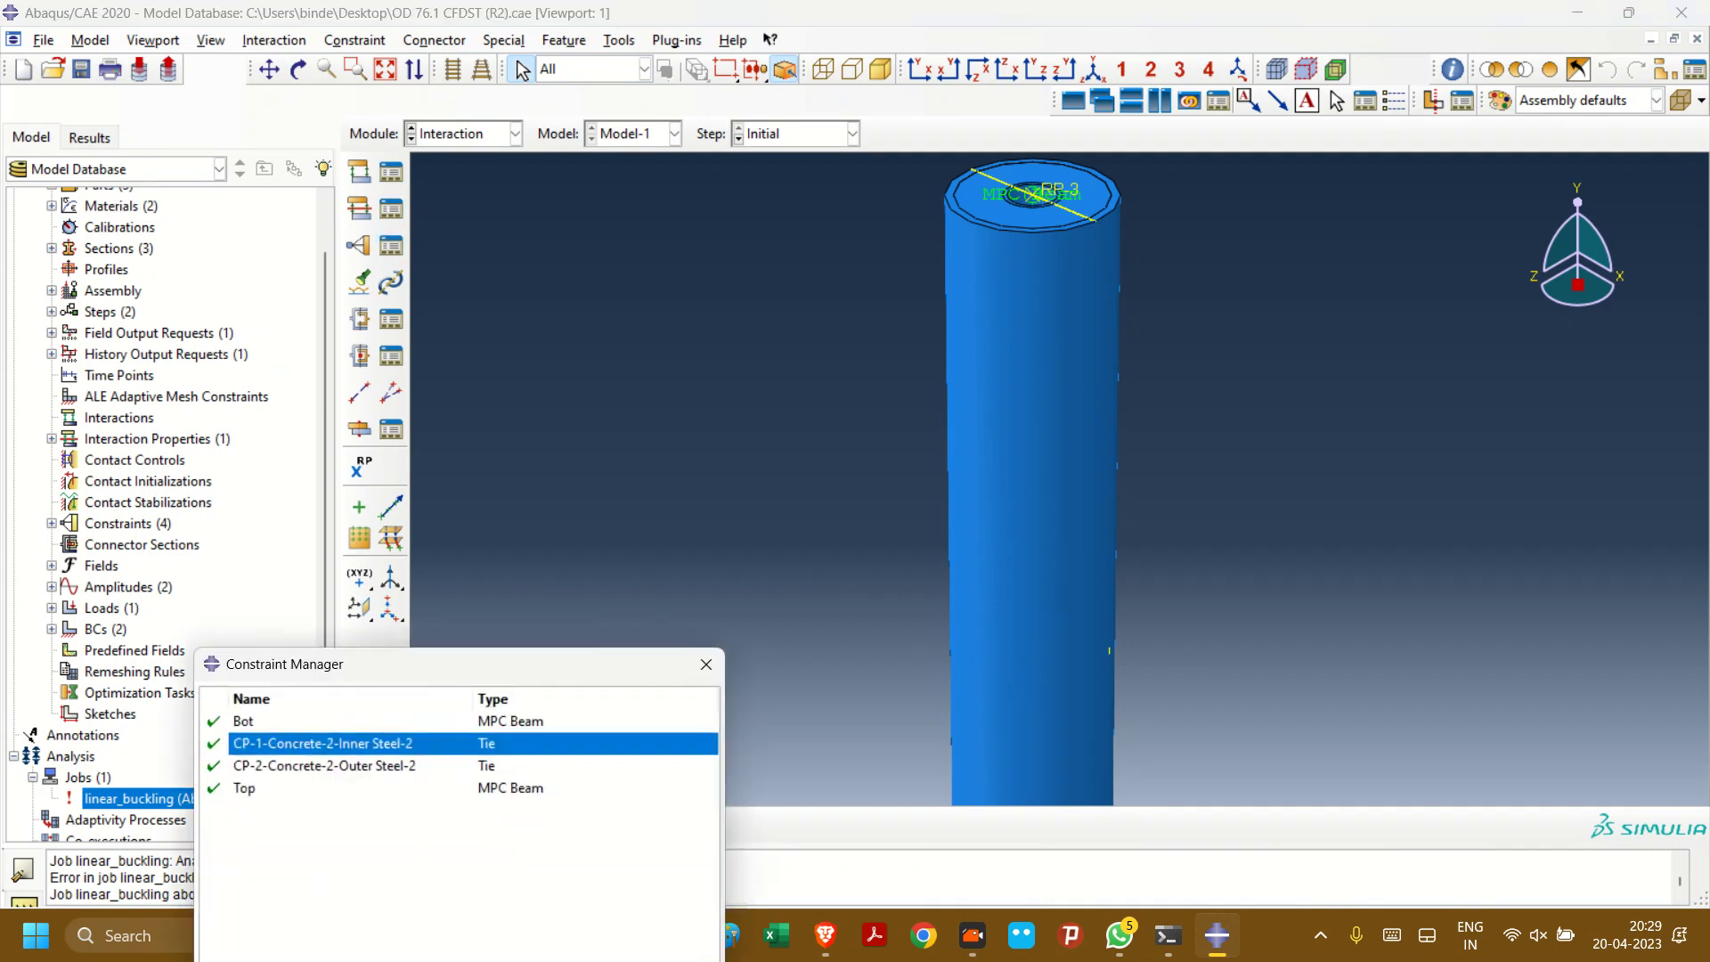
left_click_drag(491, 672, 355, 497)
double_click(343, 546)
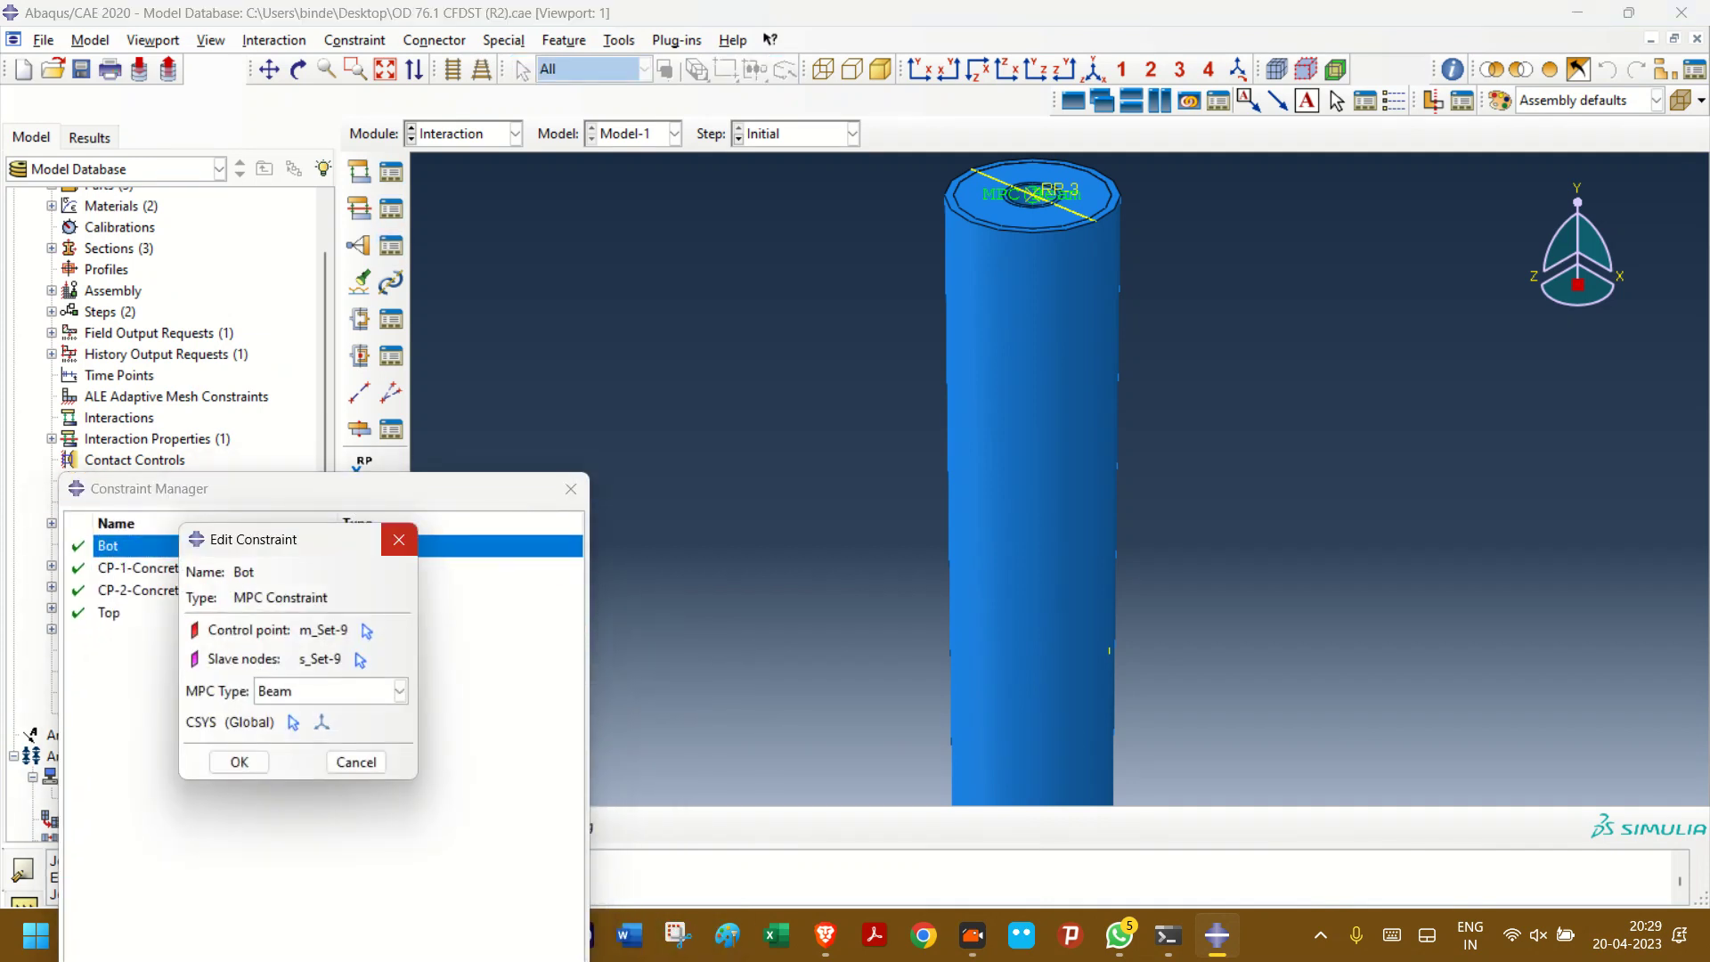
left_click(399, 540)
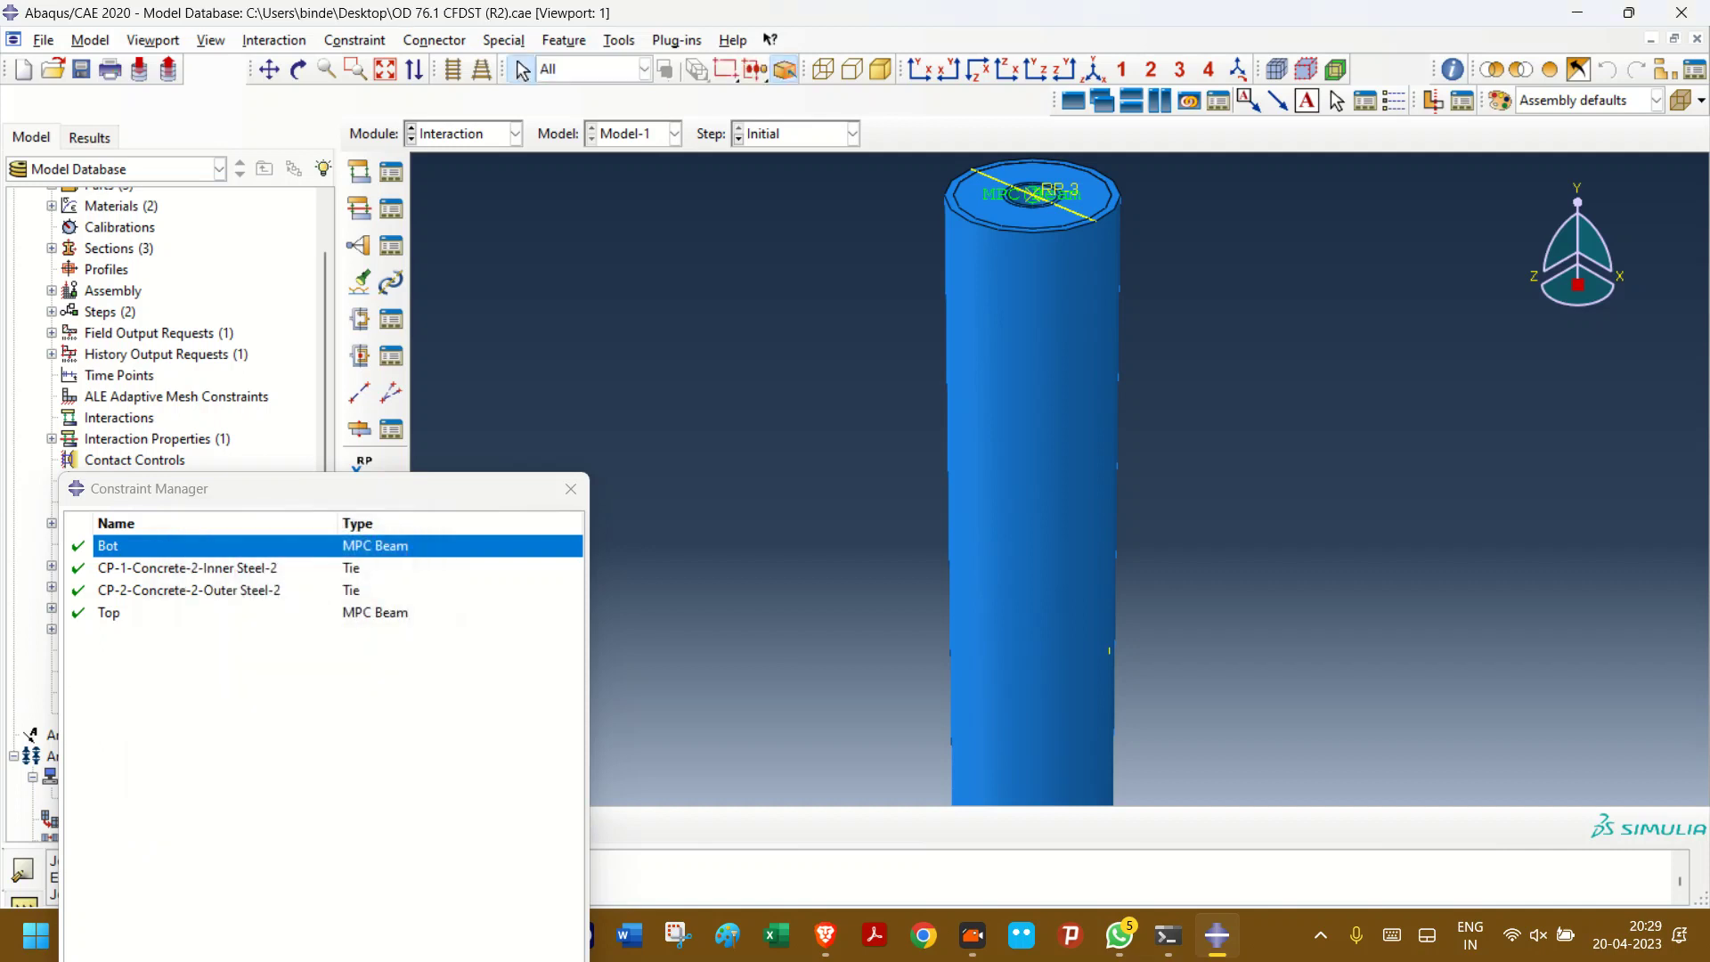
- Delete the Top and Bot MPC beam constraints, keeping the two tie constraints
left_click(335, 613)
left_click_drag(358, 489, 469, 229)
left_click(566, 728)
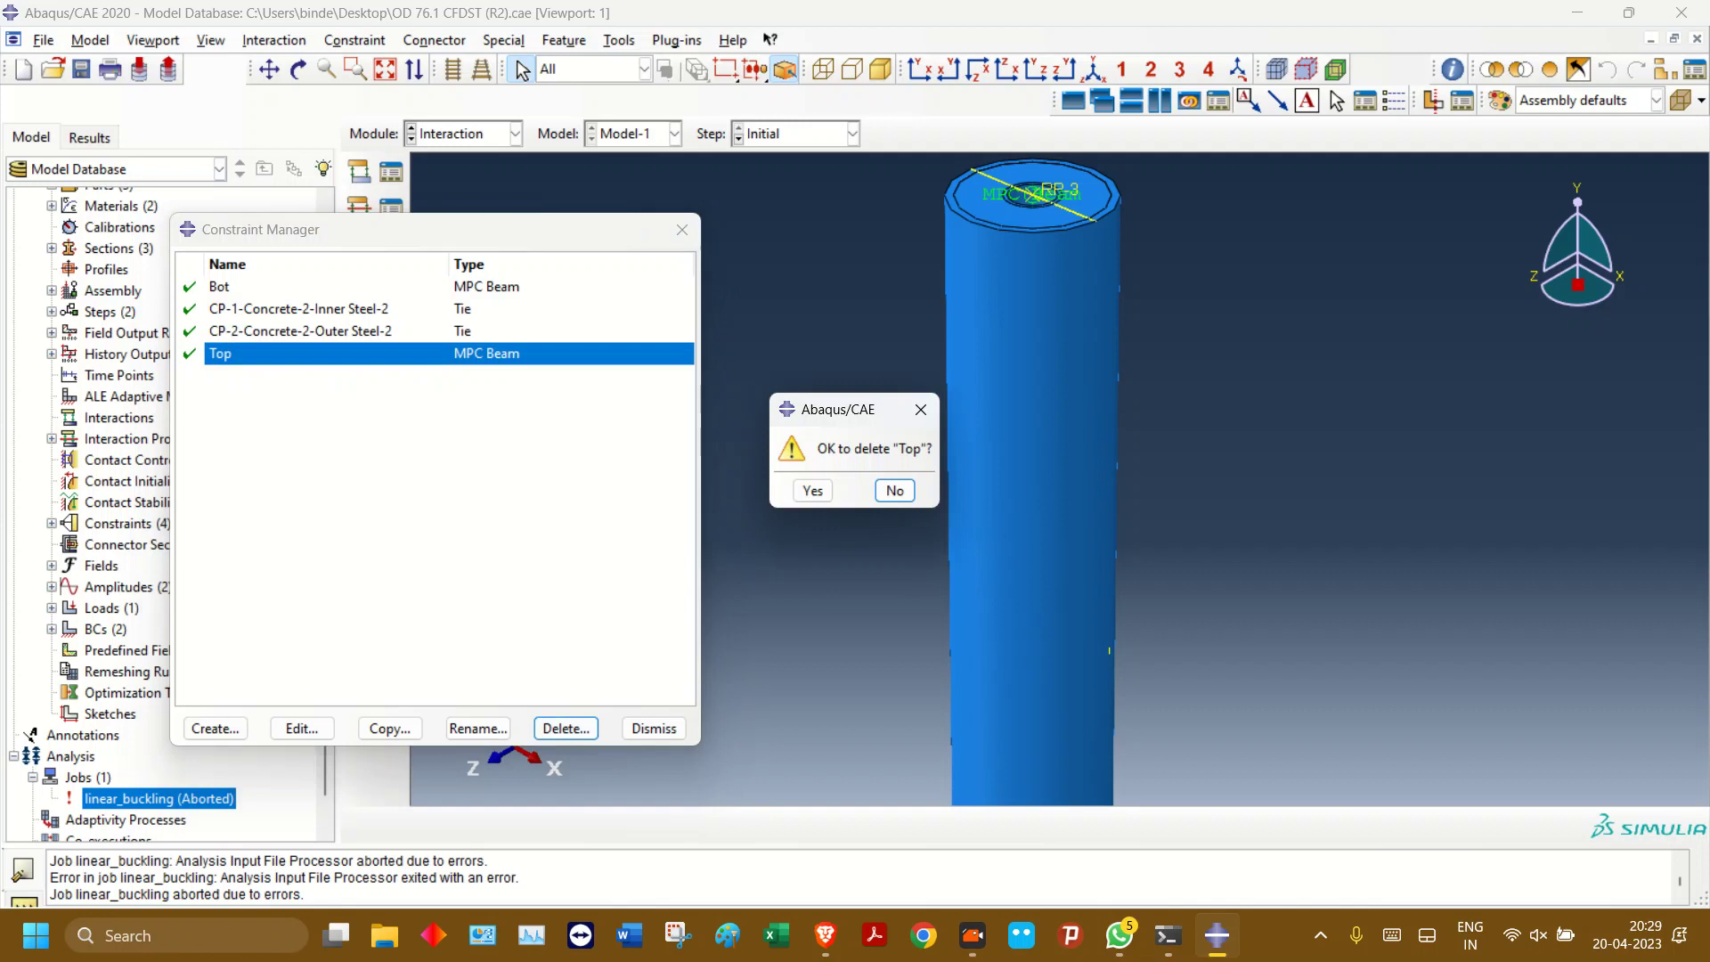
left_click(811, 490)
left_click(267, 286)
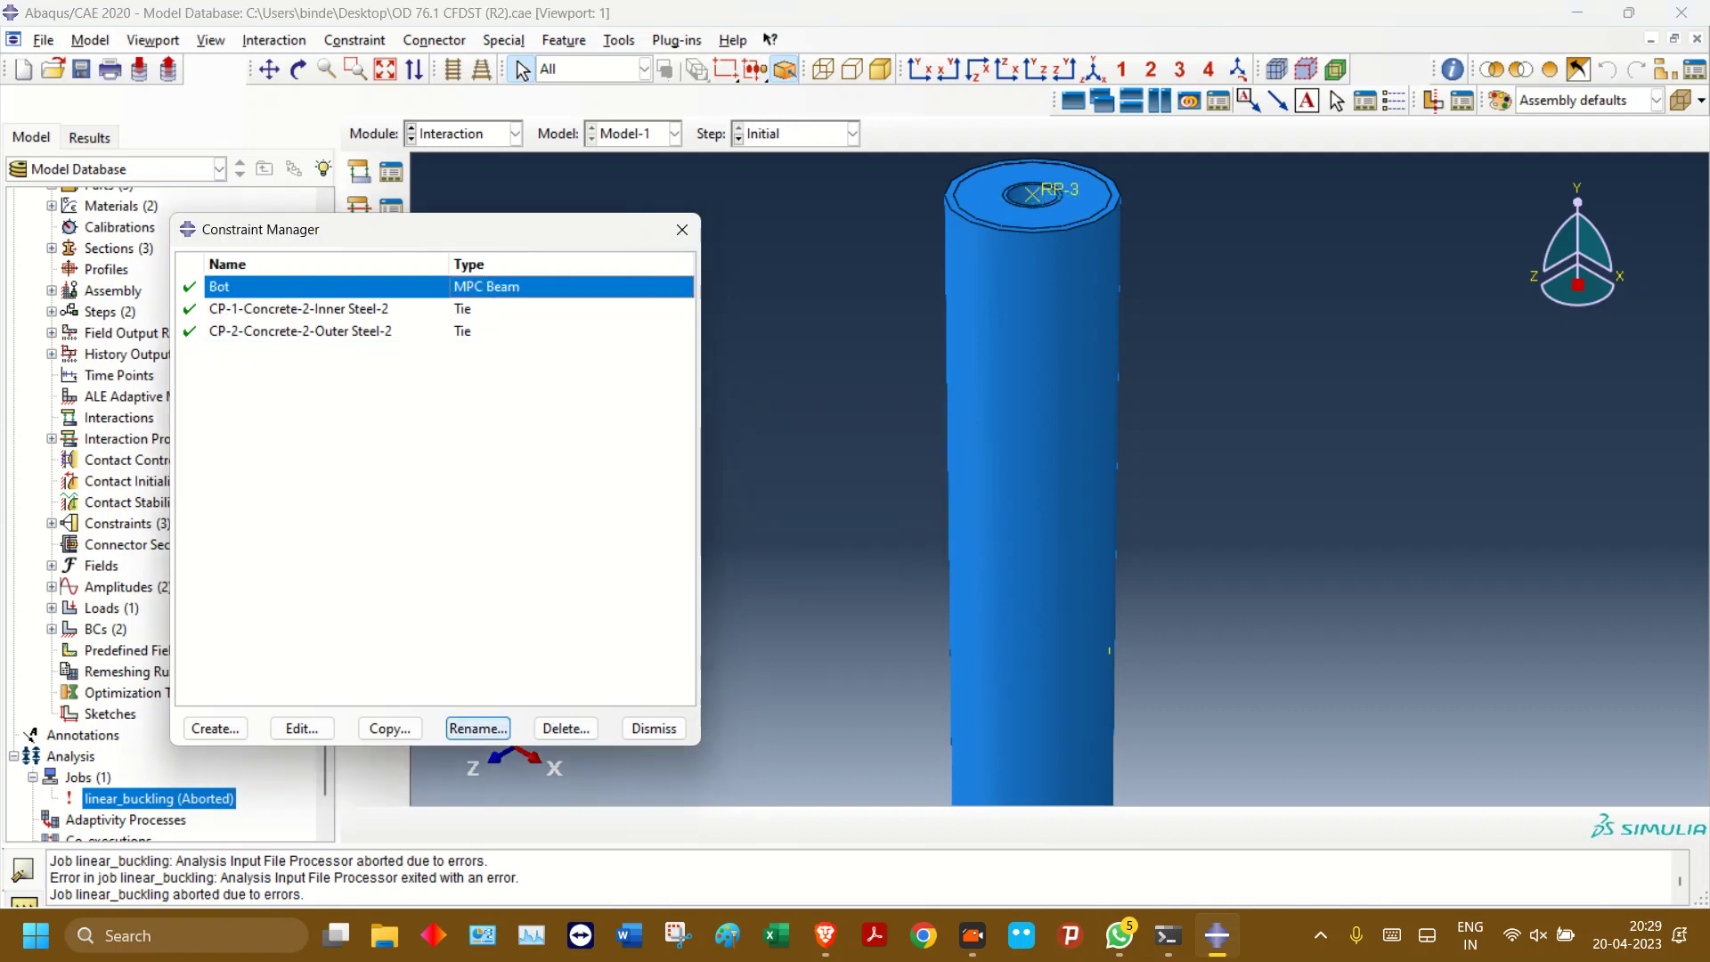
left_click(566, 727)
left_click(812, 490)
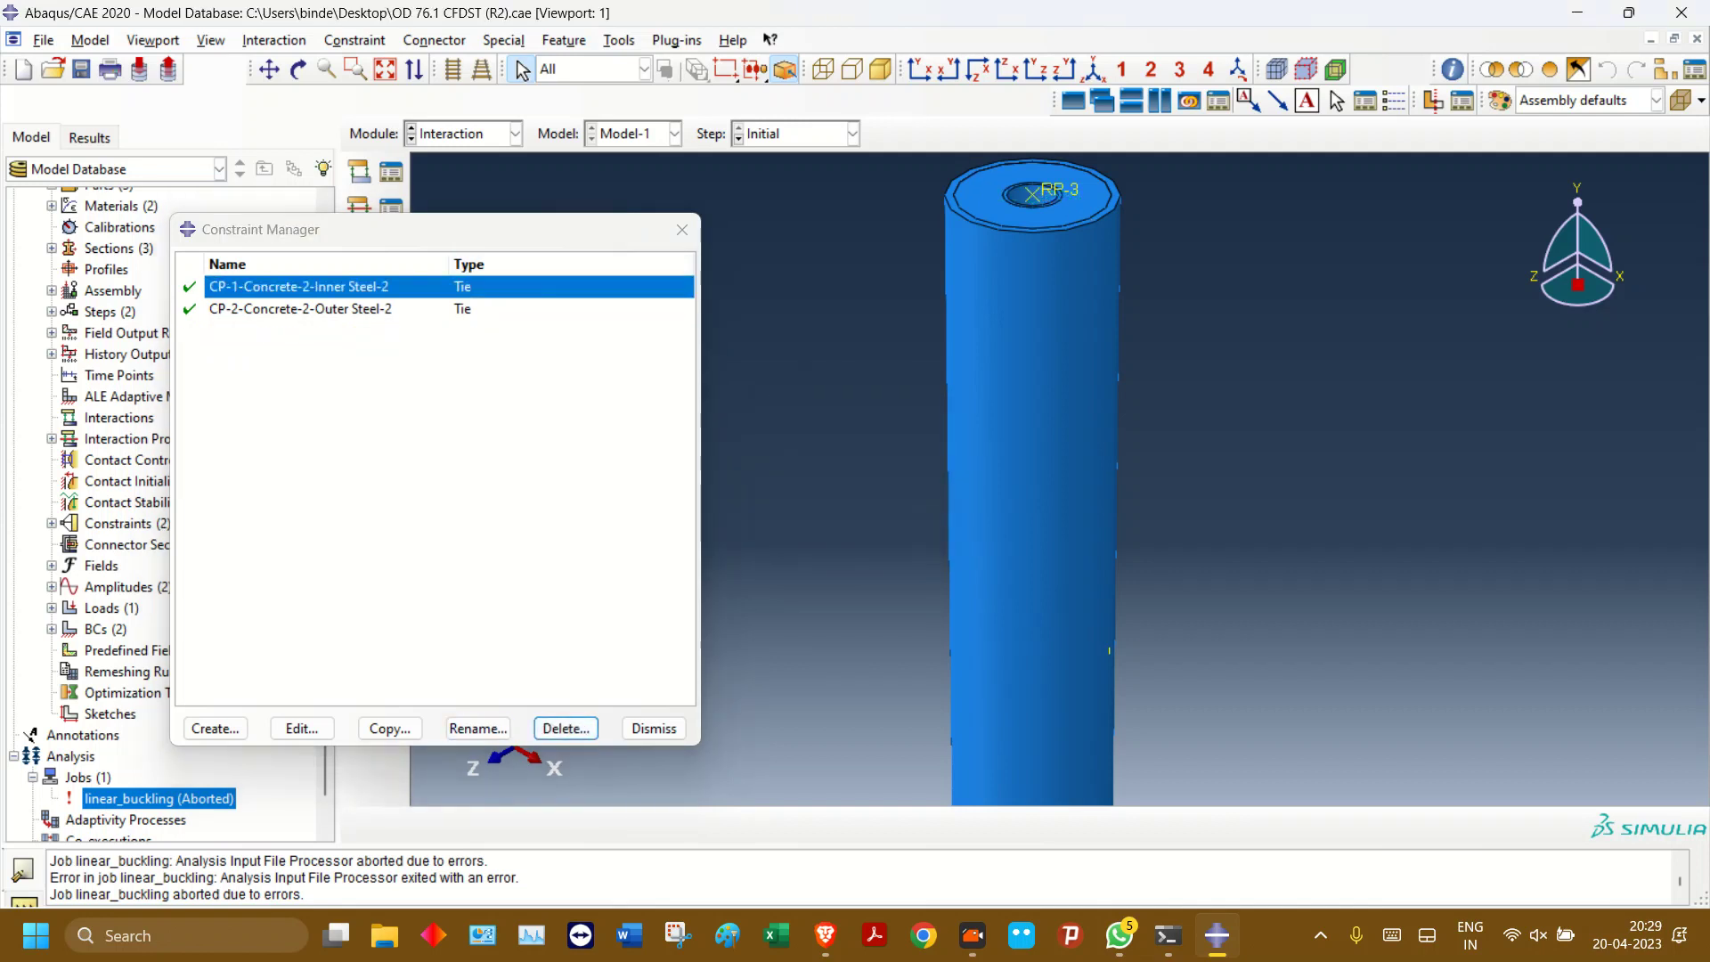
left_click(687, 231)
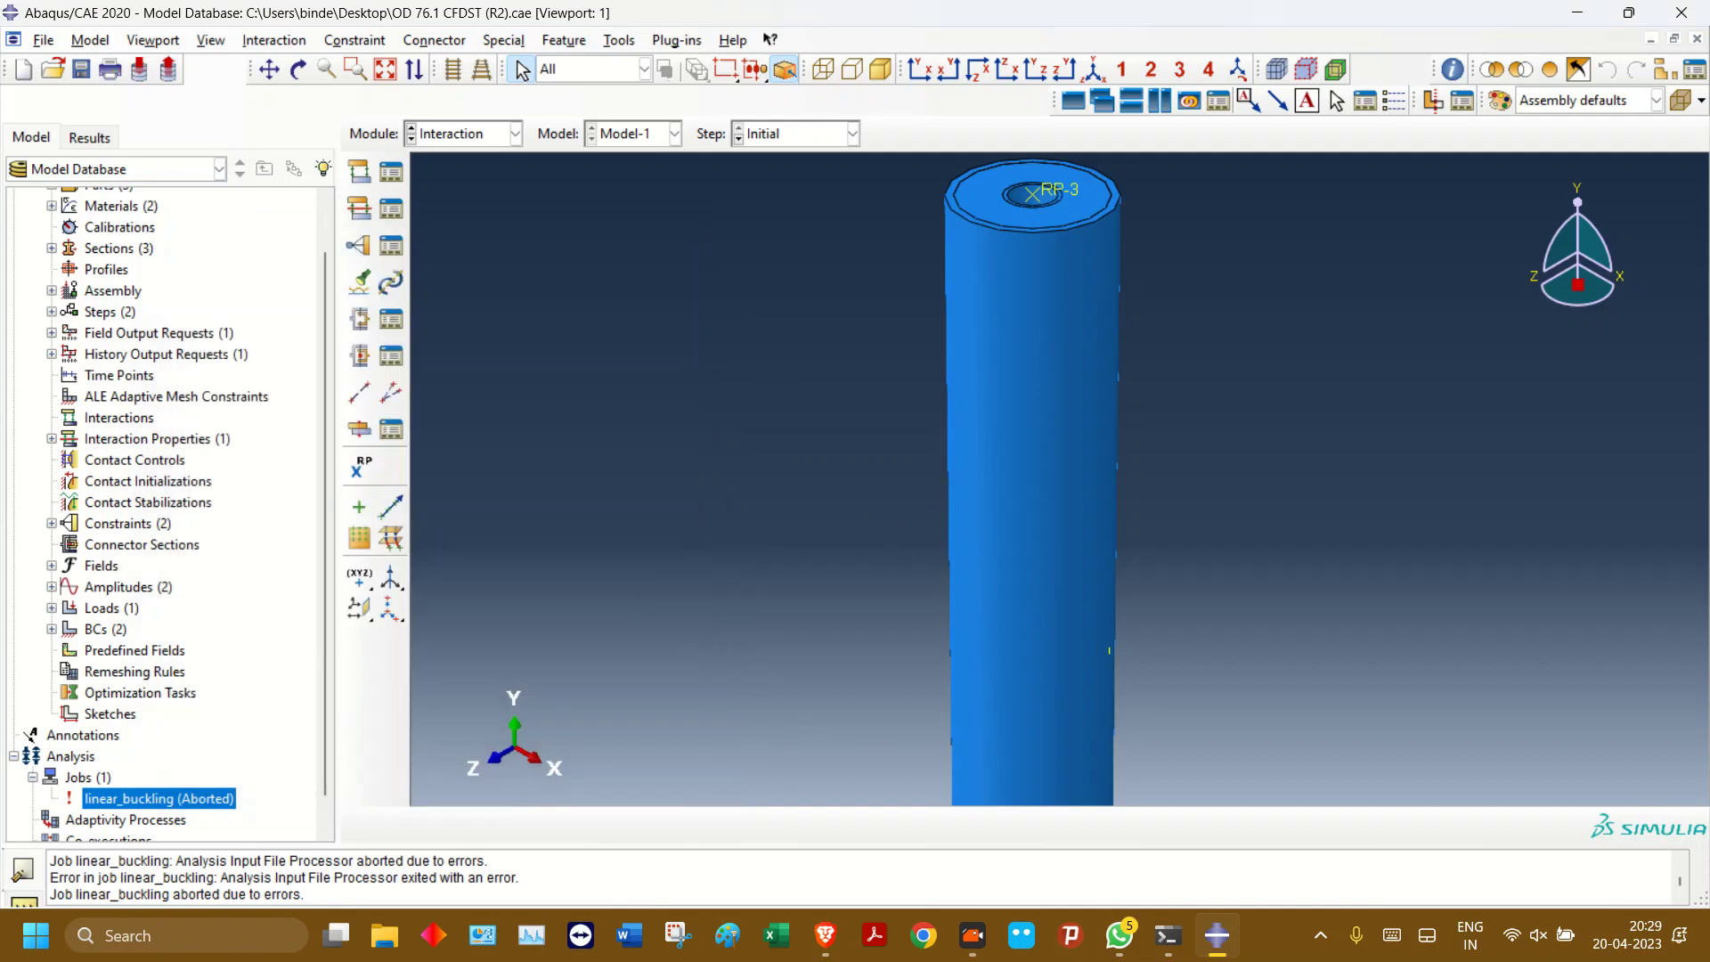
- Create a rigid body constraint named top and pick the upper reference point RP-3 as its reference point
left_click(391, 245)
left_click(219, 730)
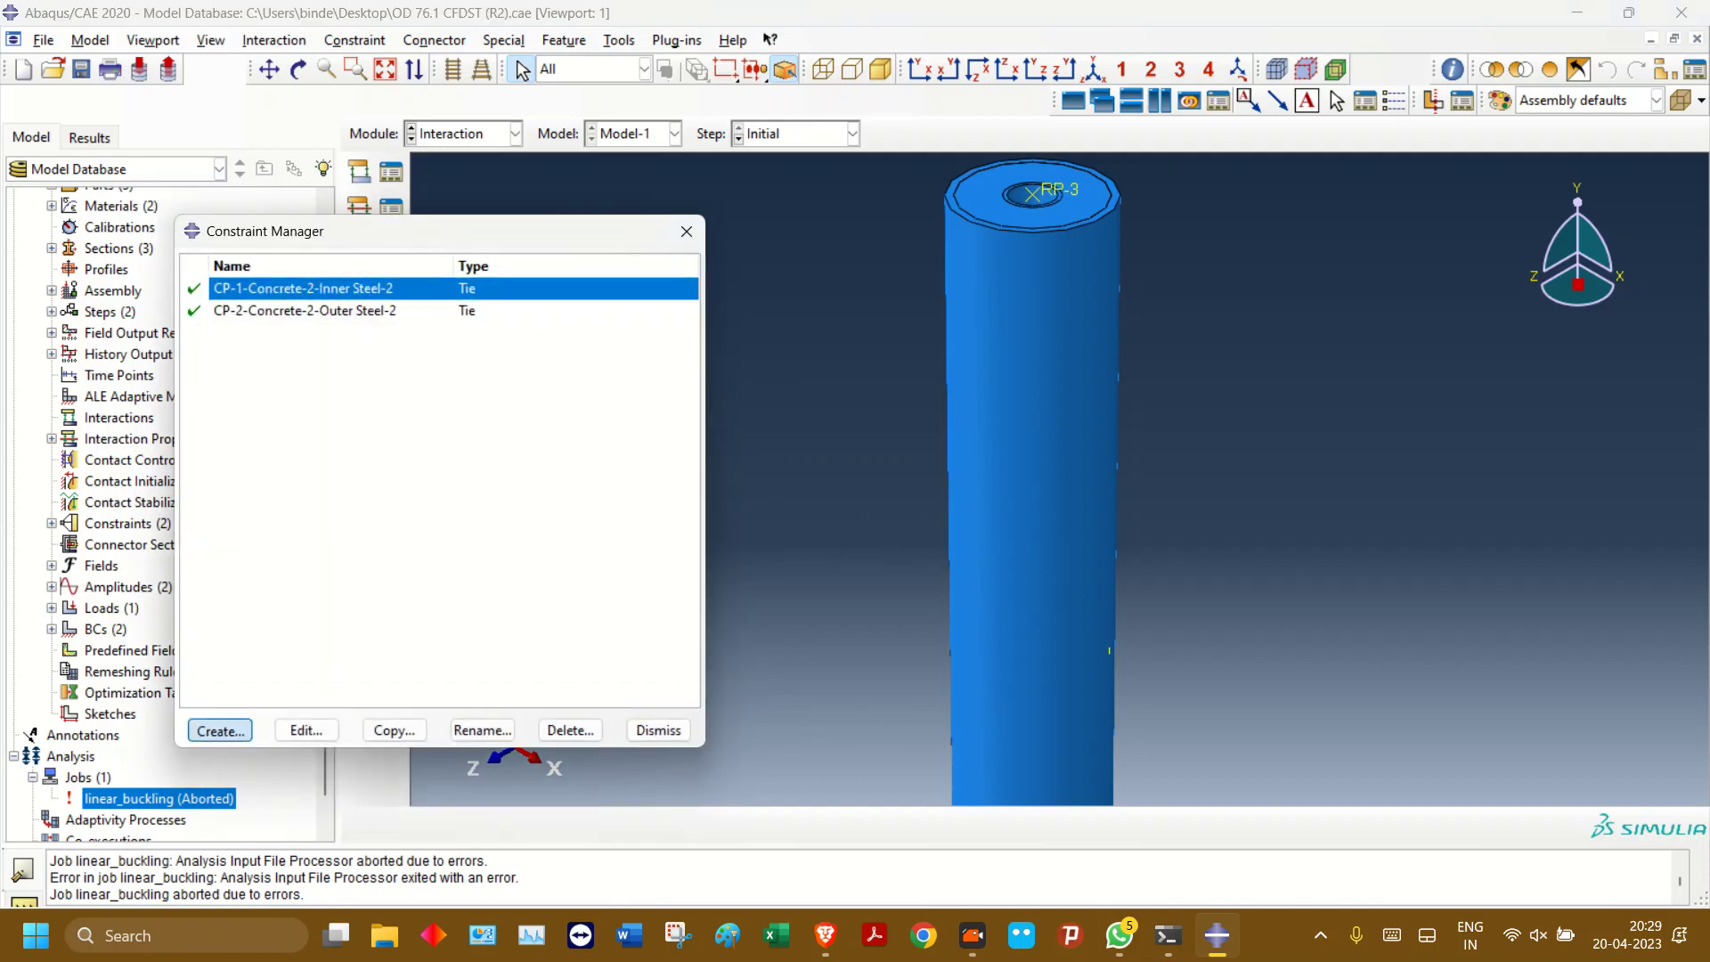
type("top")
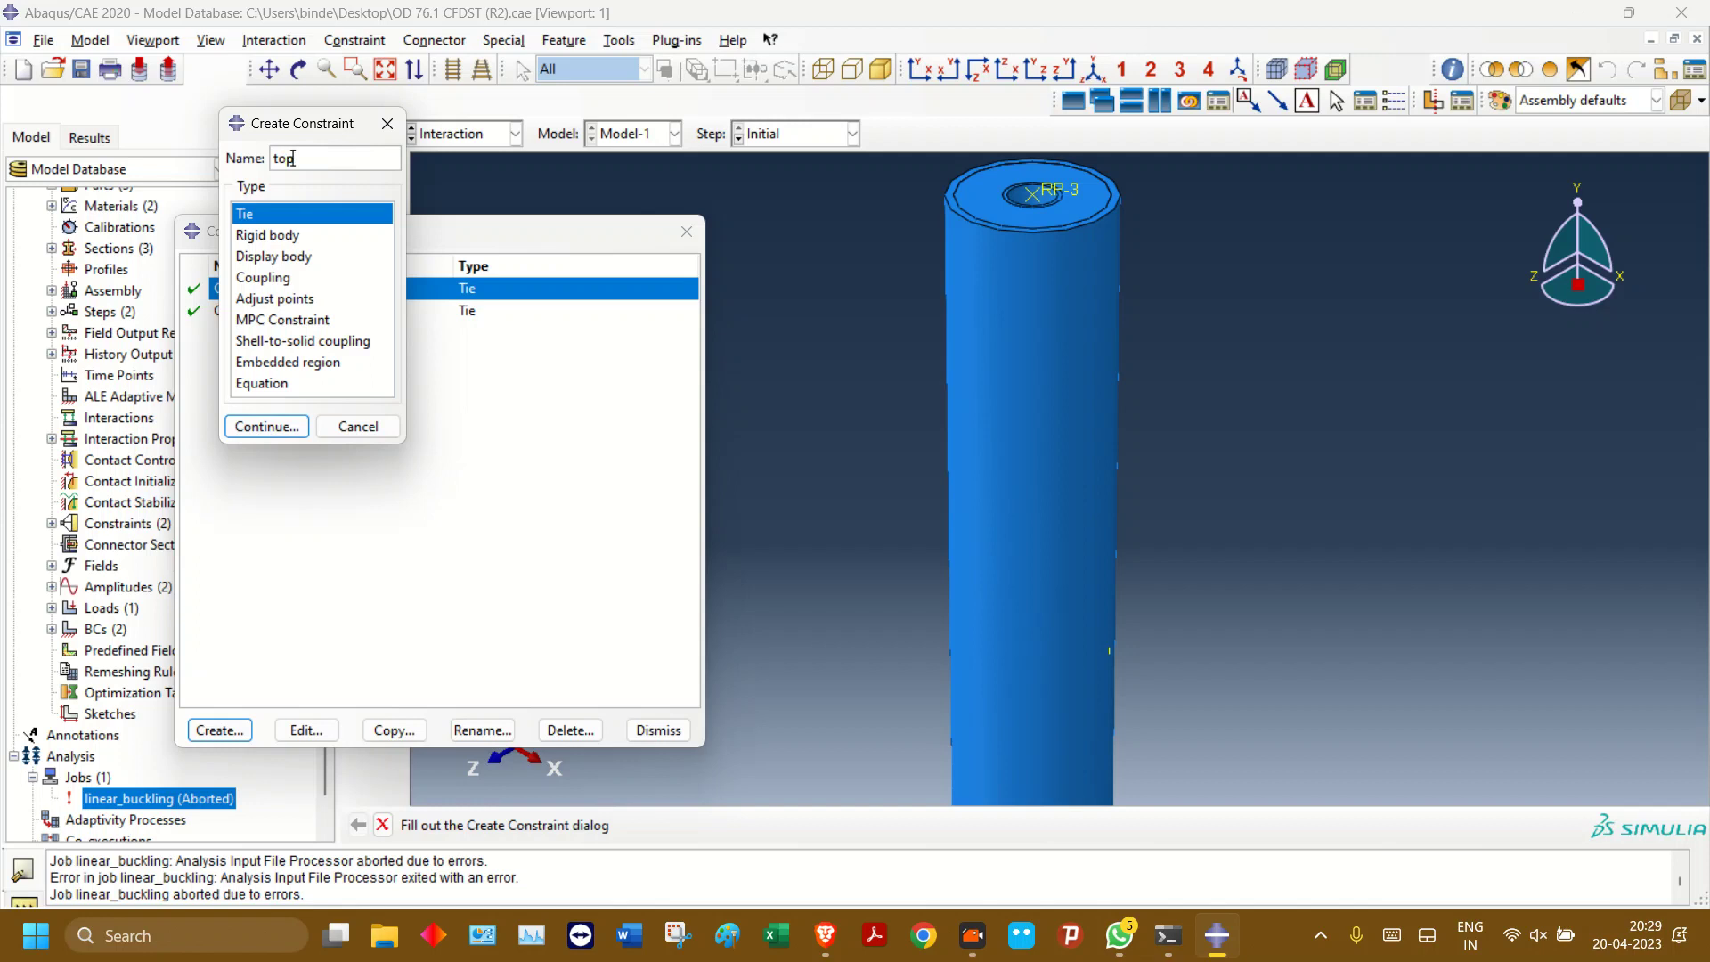
left_click(268, 235)
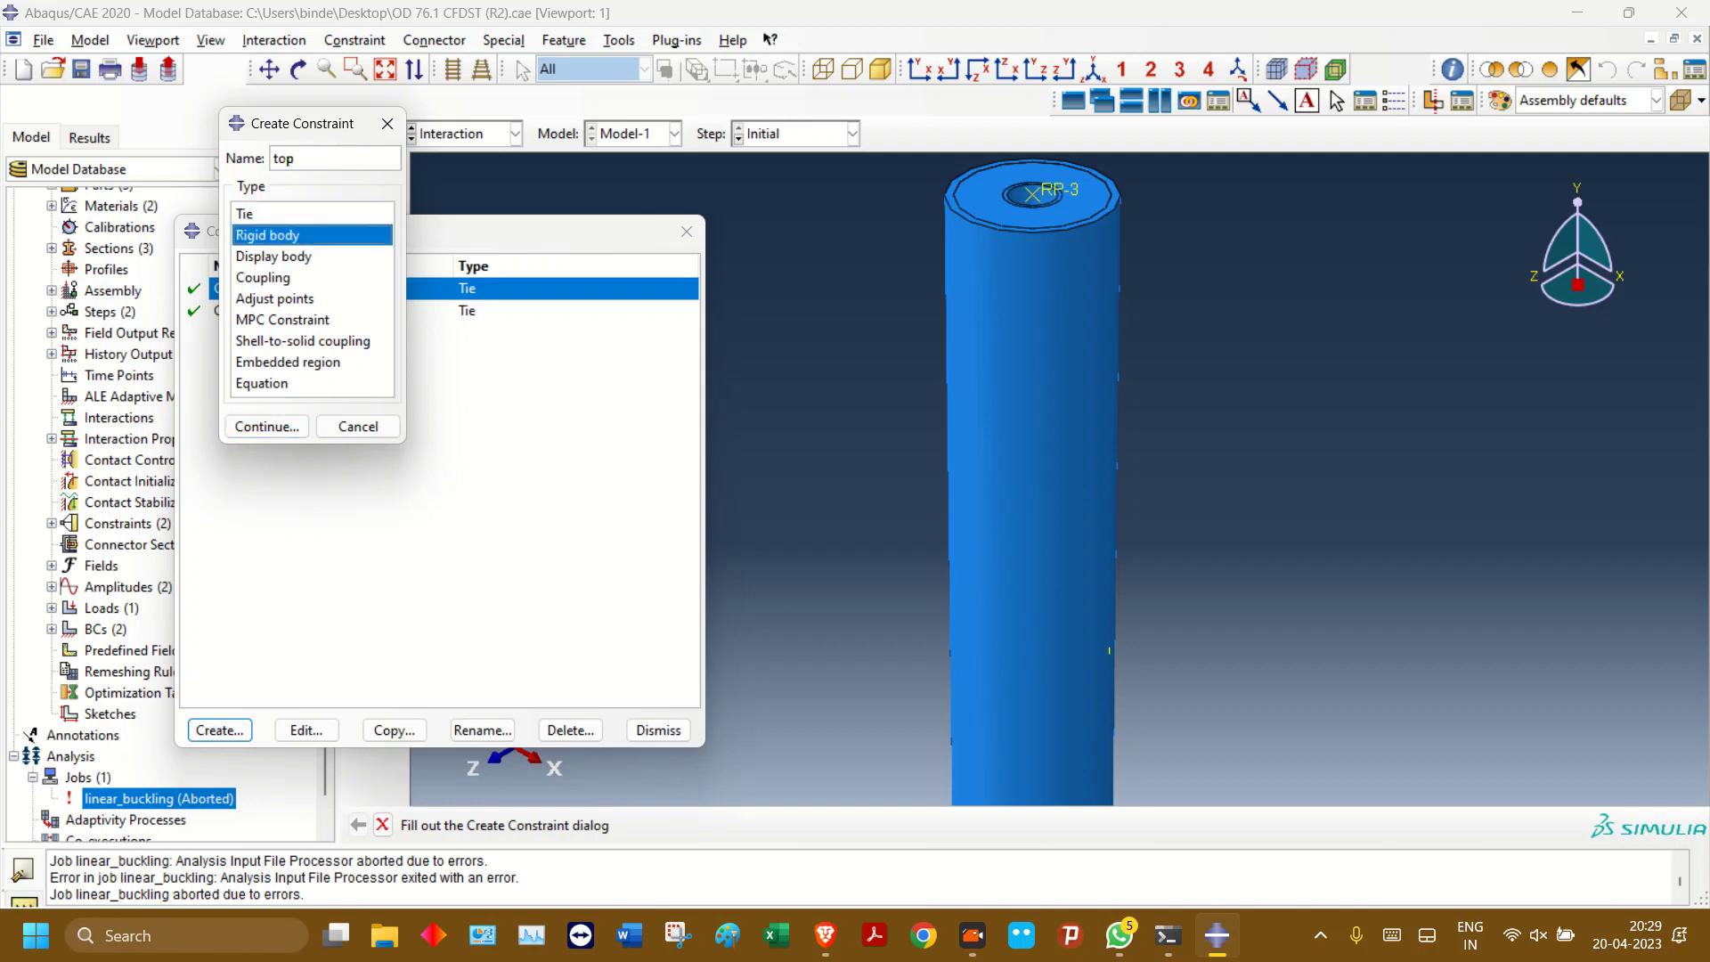
left_click(267, 425)
left_click(130, 391)
left_click(1033, 193)
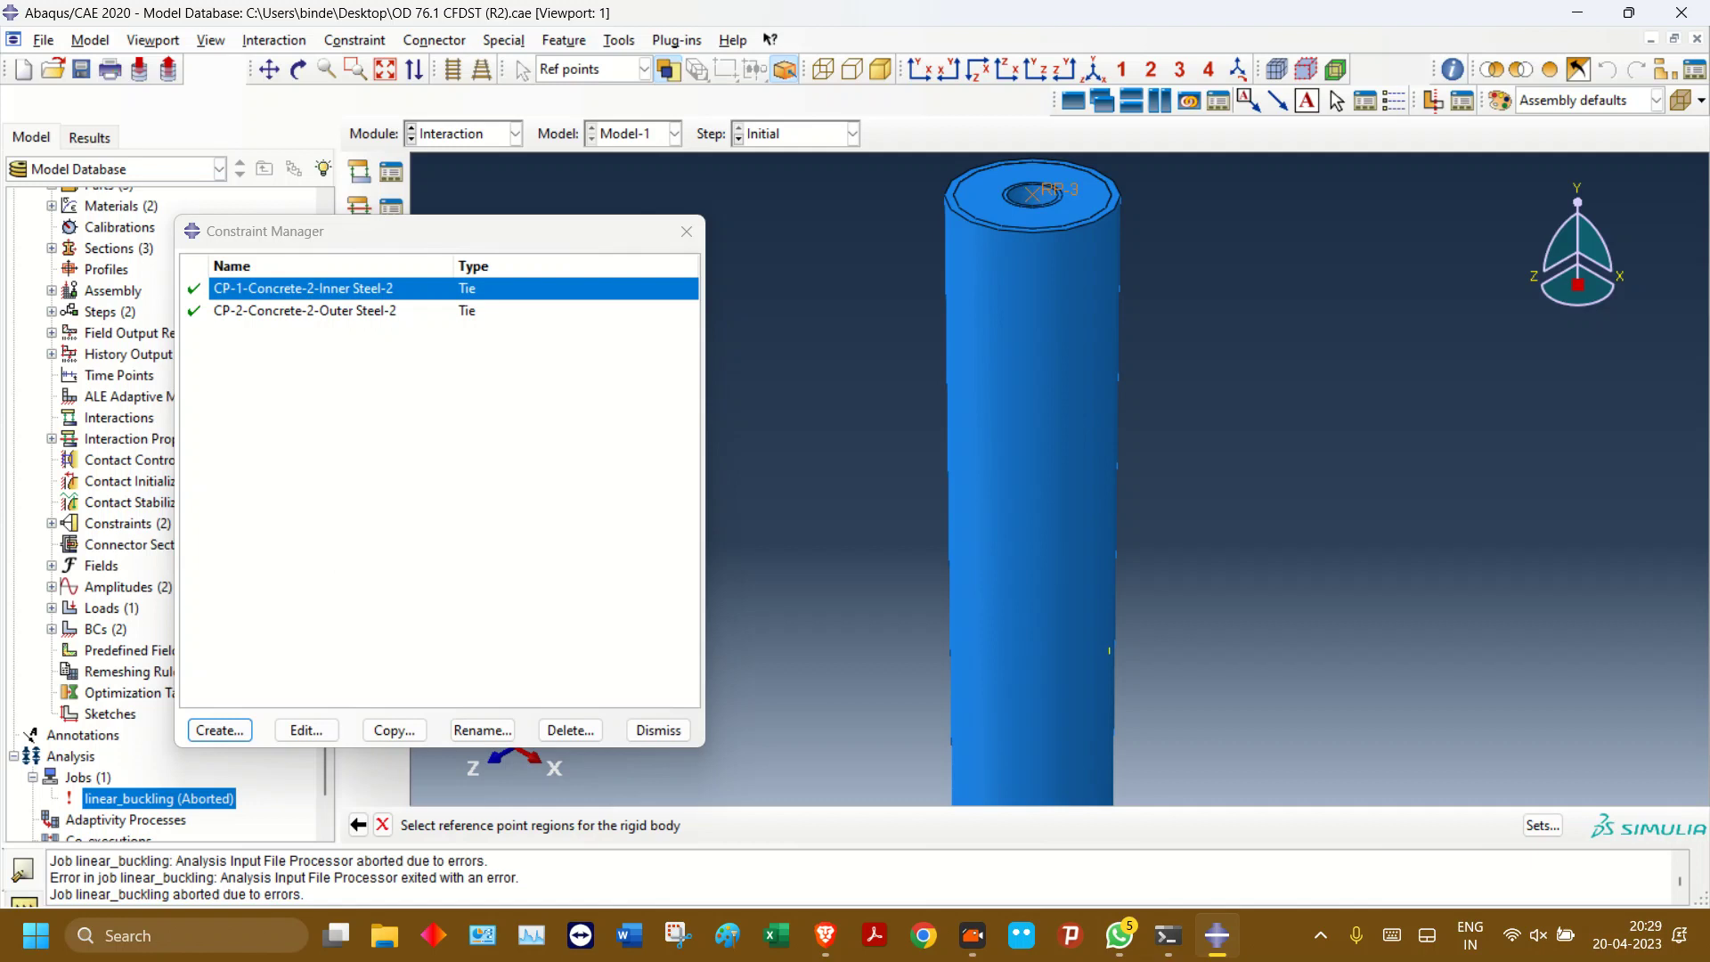
- Assign the column's upper end faces as the pin (nodes) region of the top rigid body constraint and accept it
left_click(57, 292)
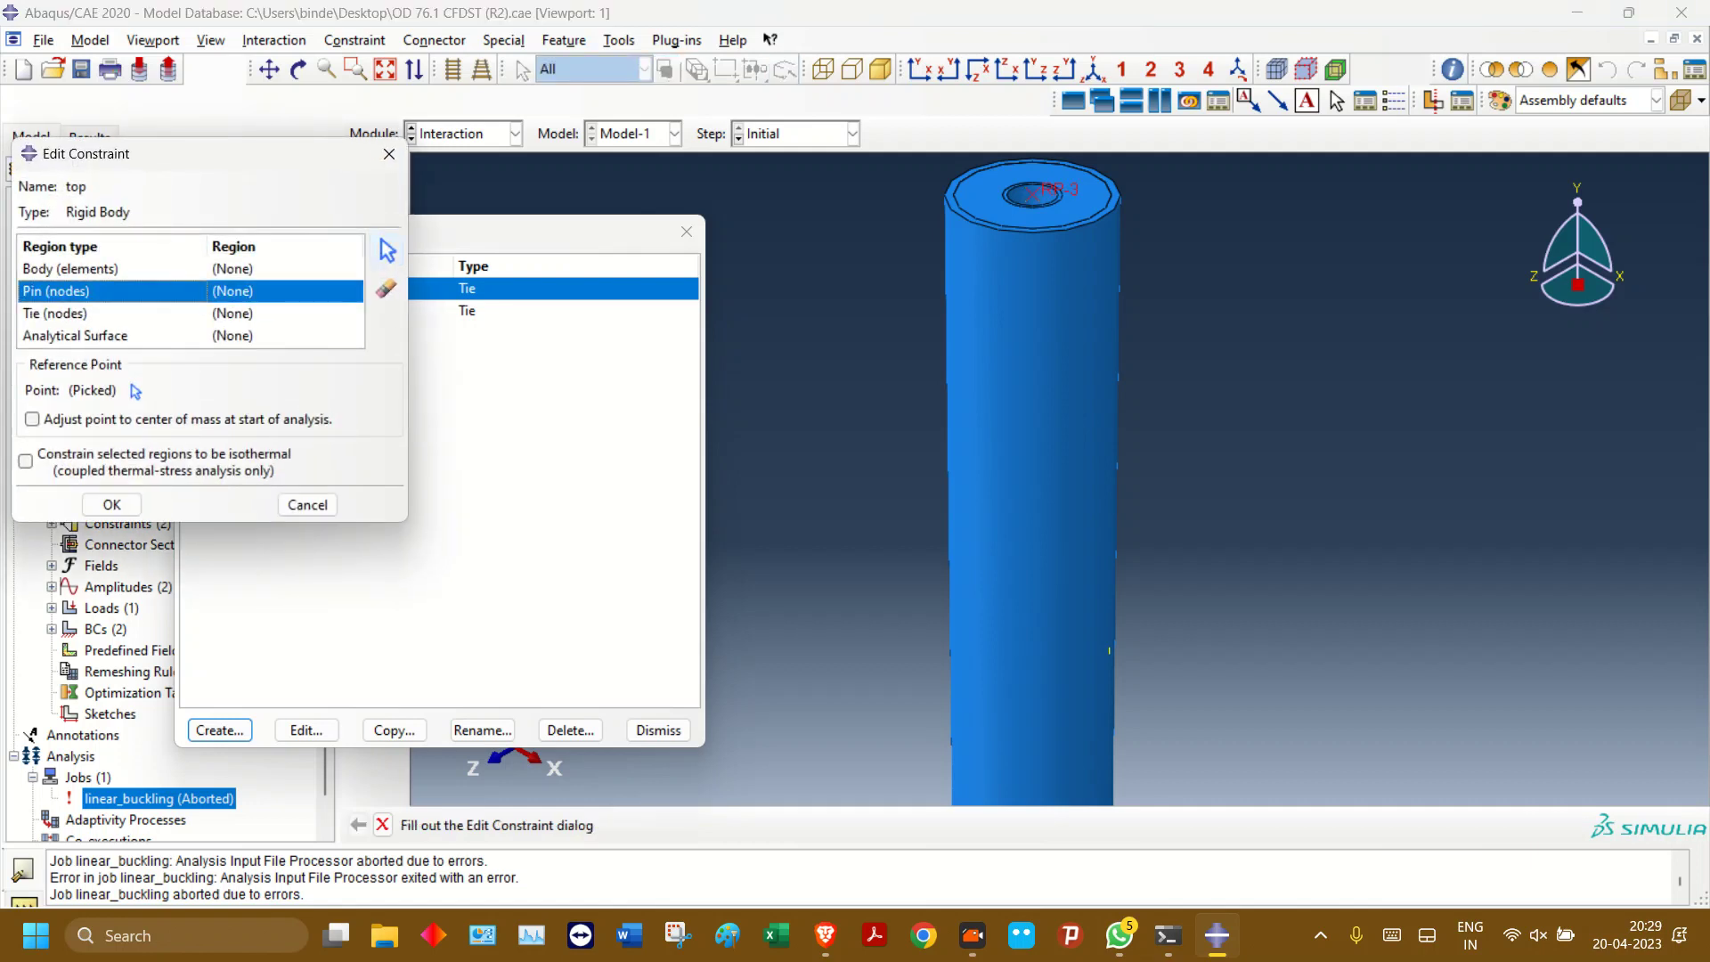
left_click(388, 250)
left_click_drag(892, 198, 1109, 310)
left_click_drag(790, 357, 1123, 568, "ctrl")
scroll(1070, 317, "down", 5)
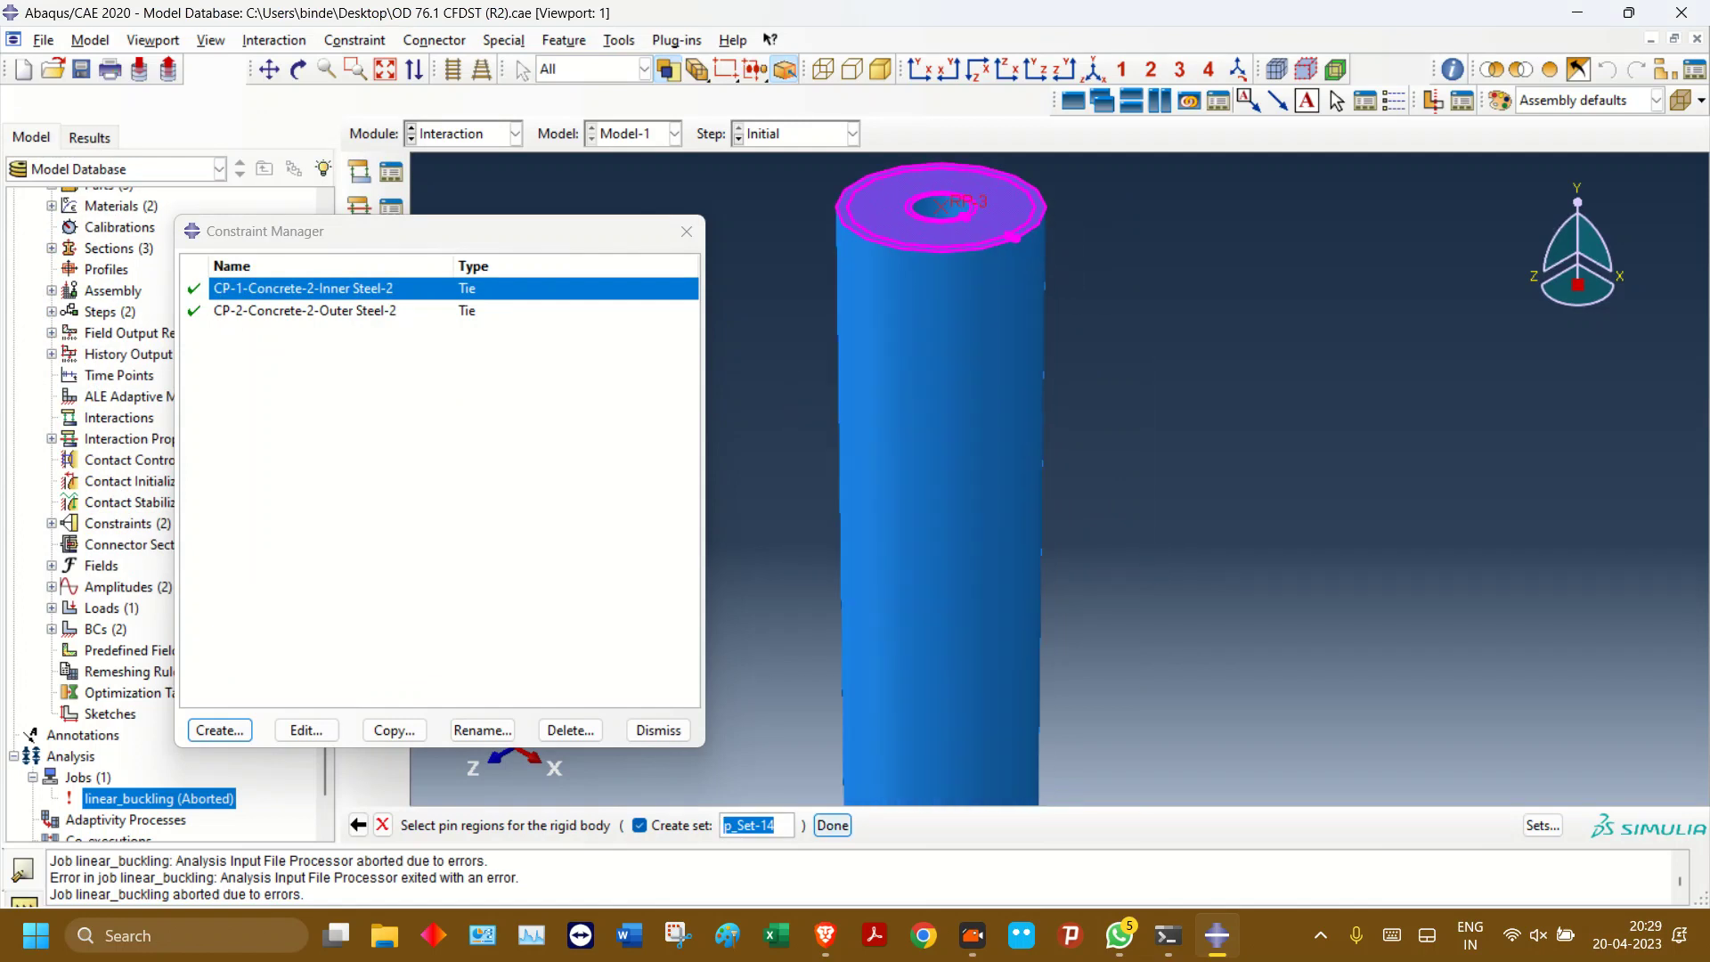
left_click(832, 825)
left_click(111, 505)
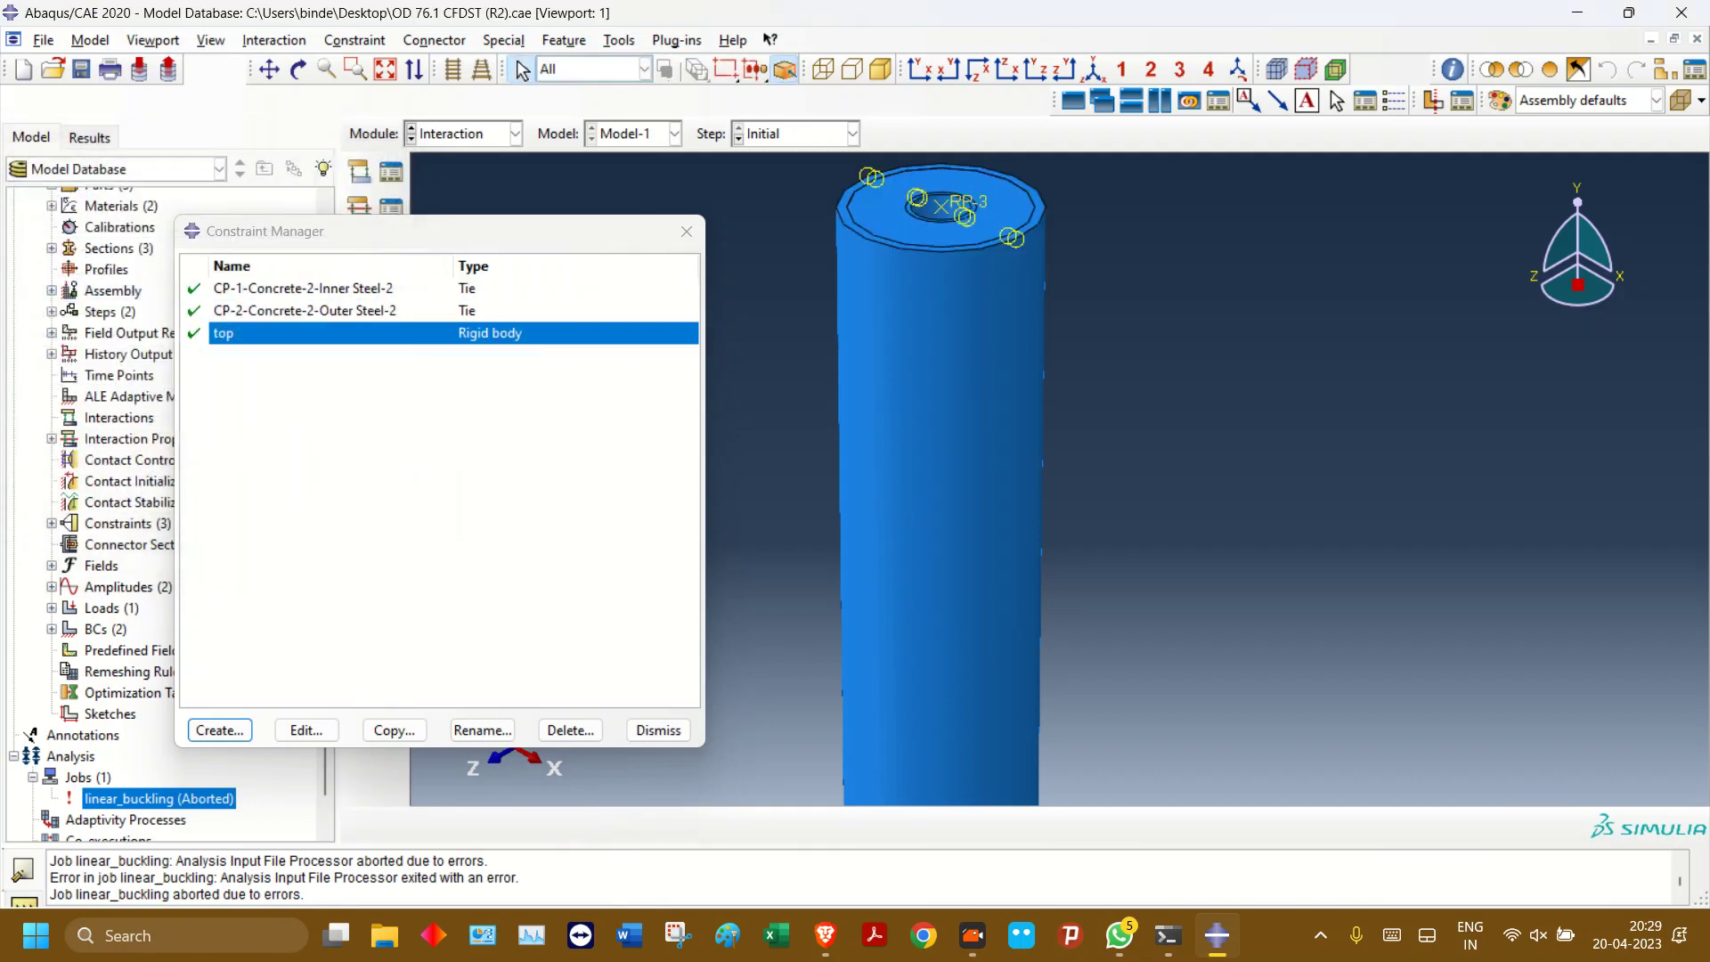
- Copy the top rigid body constraint as top-Copy and set its reference point to the lower point RP-4
scroll(788, 217, "up", 9)
scroll(775, 568, "down", 4)
scroll(802, 464, "down", 4)
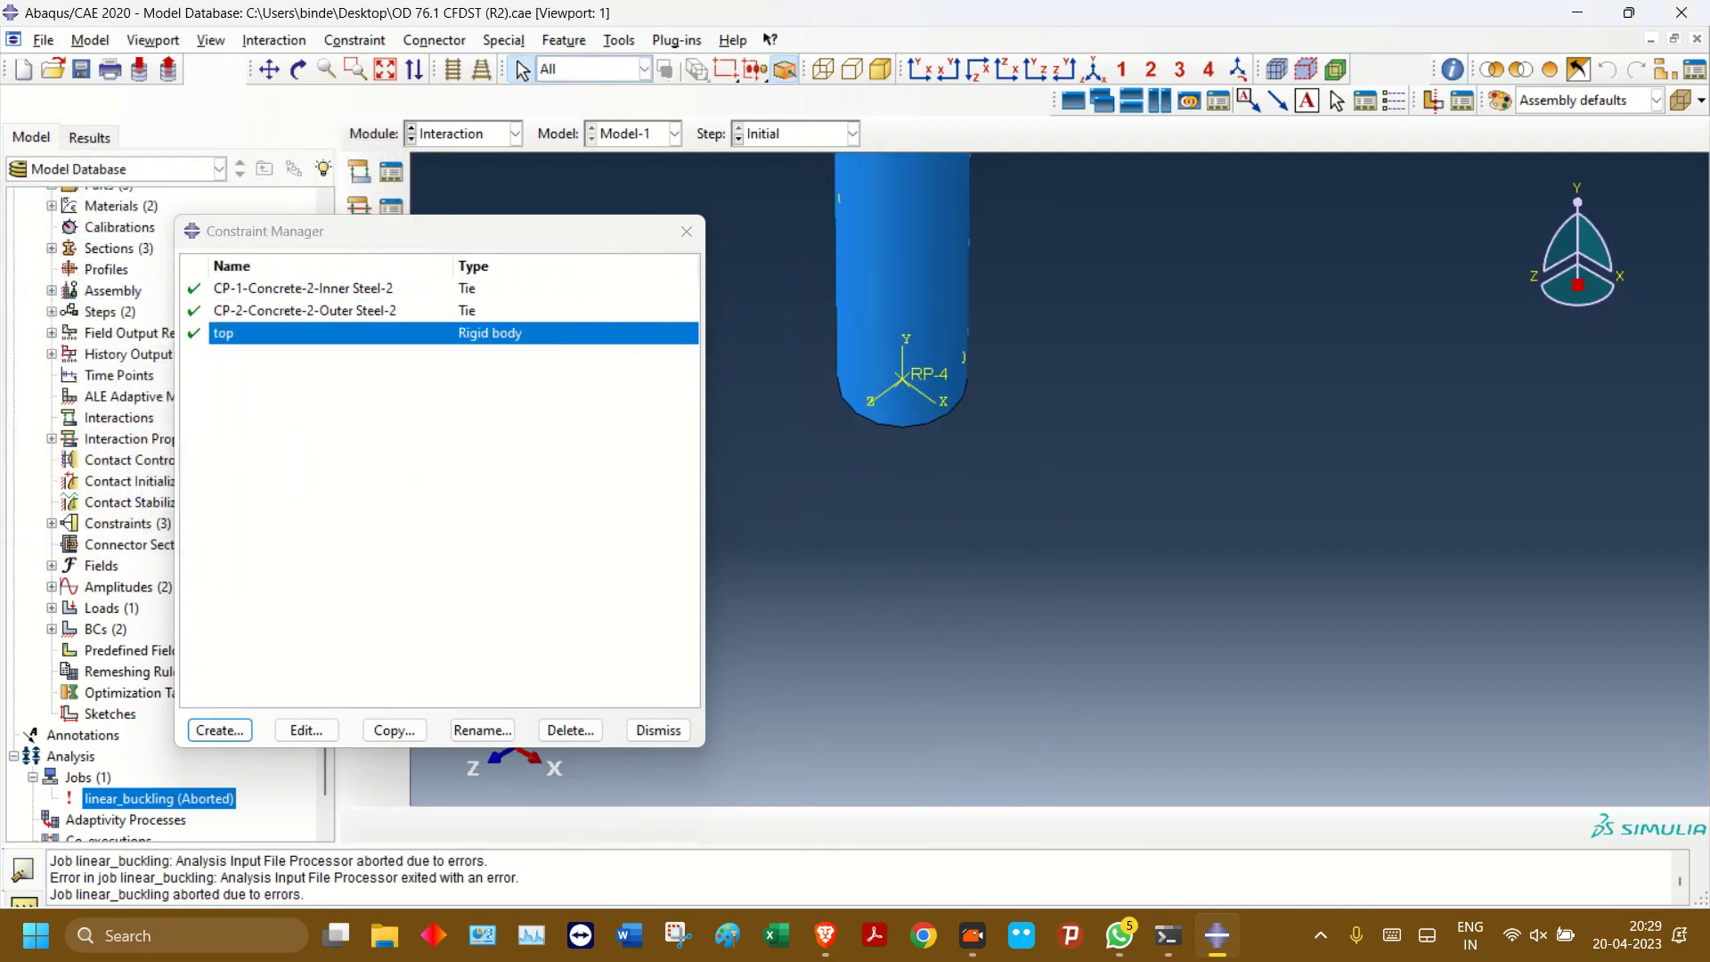
left_click(395, 730)
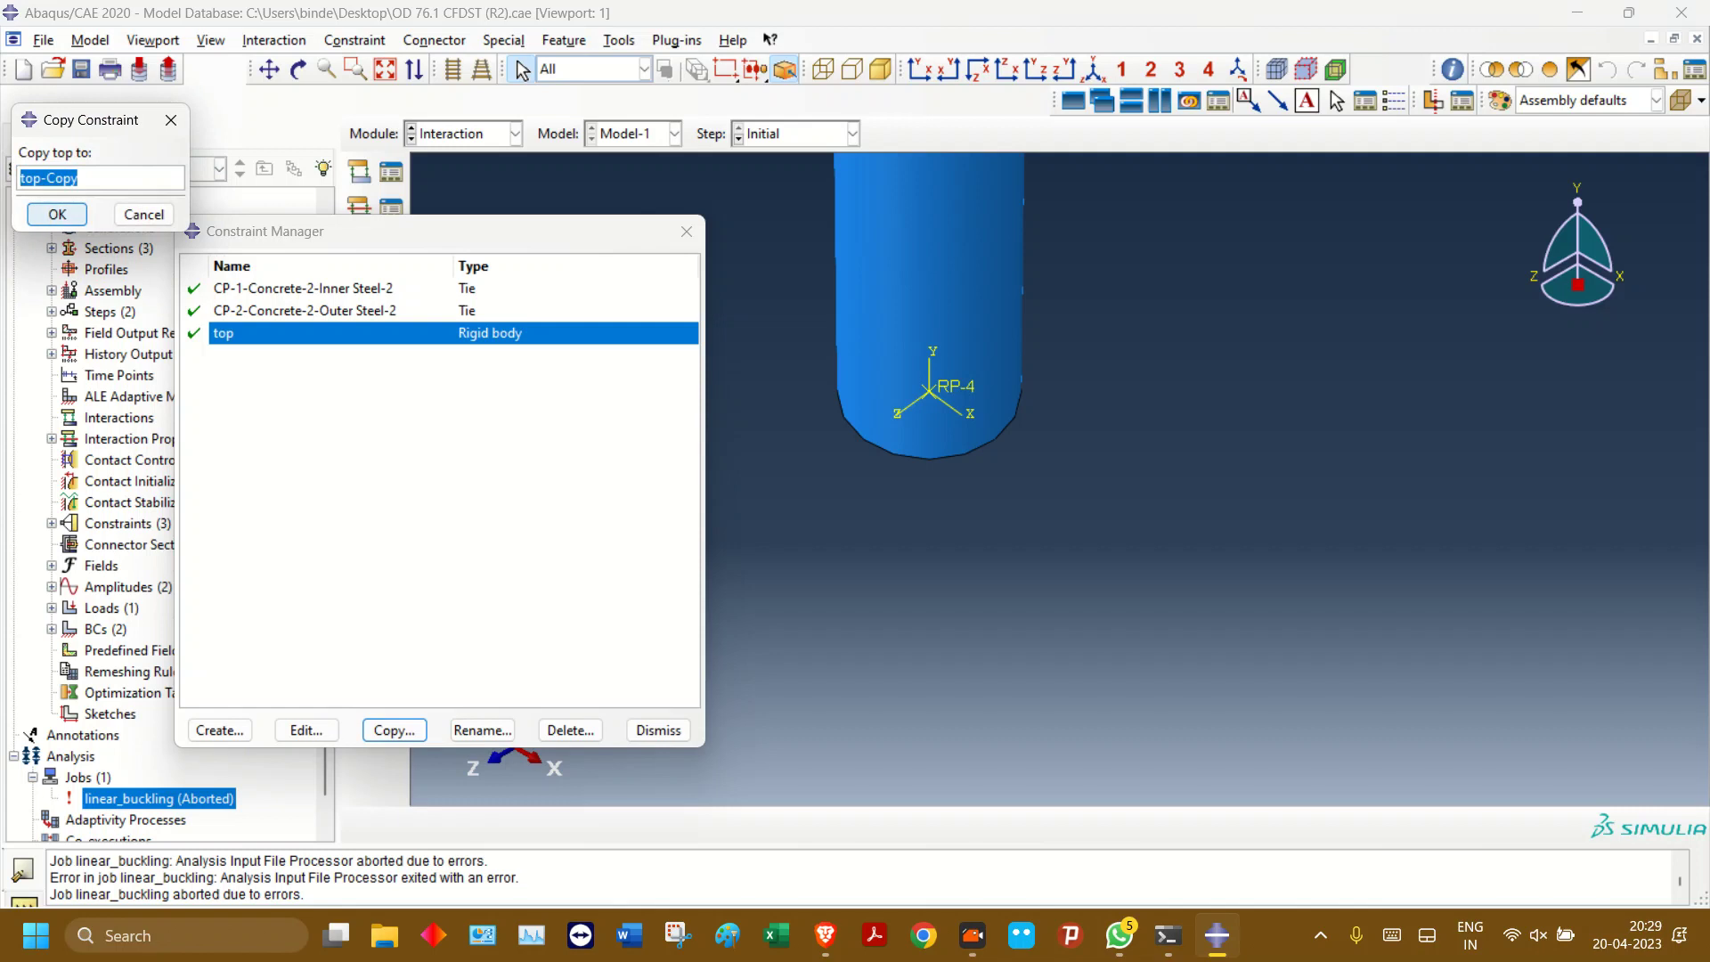
left_click(56, 213)
left_click(306, 730)
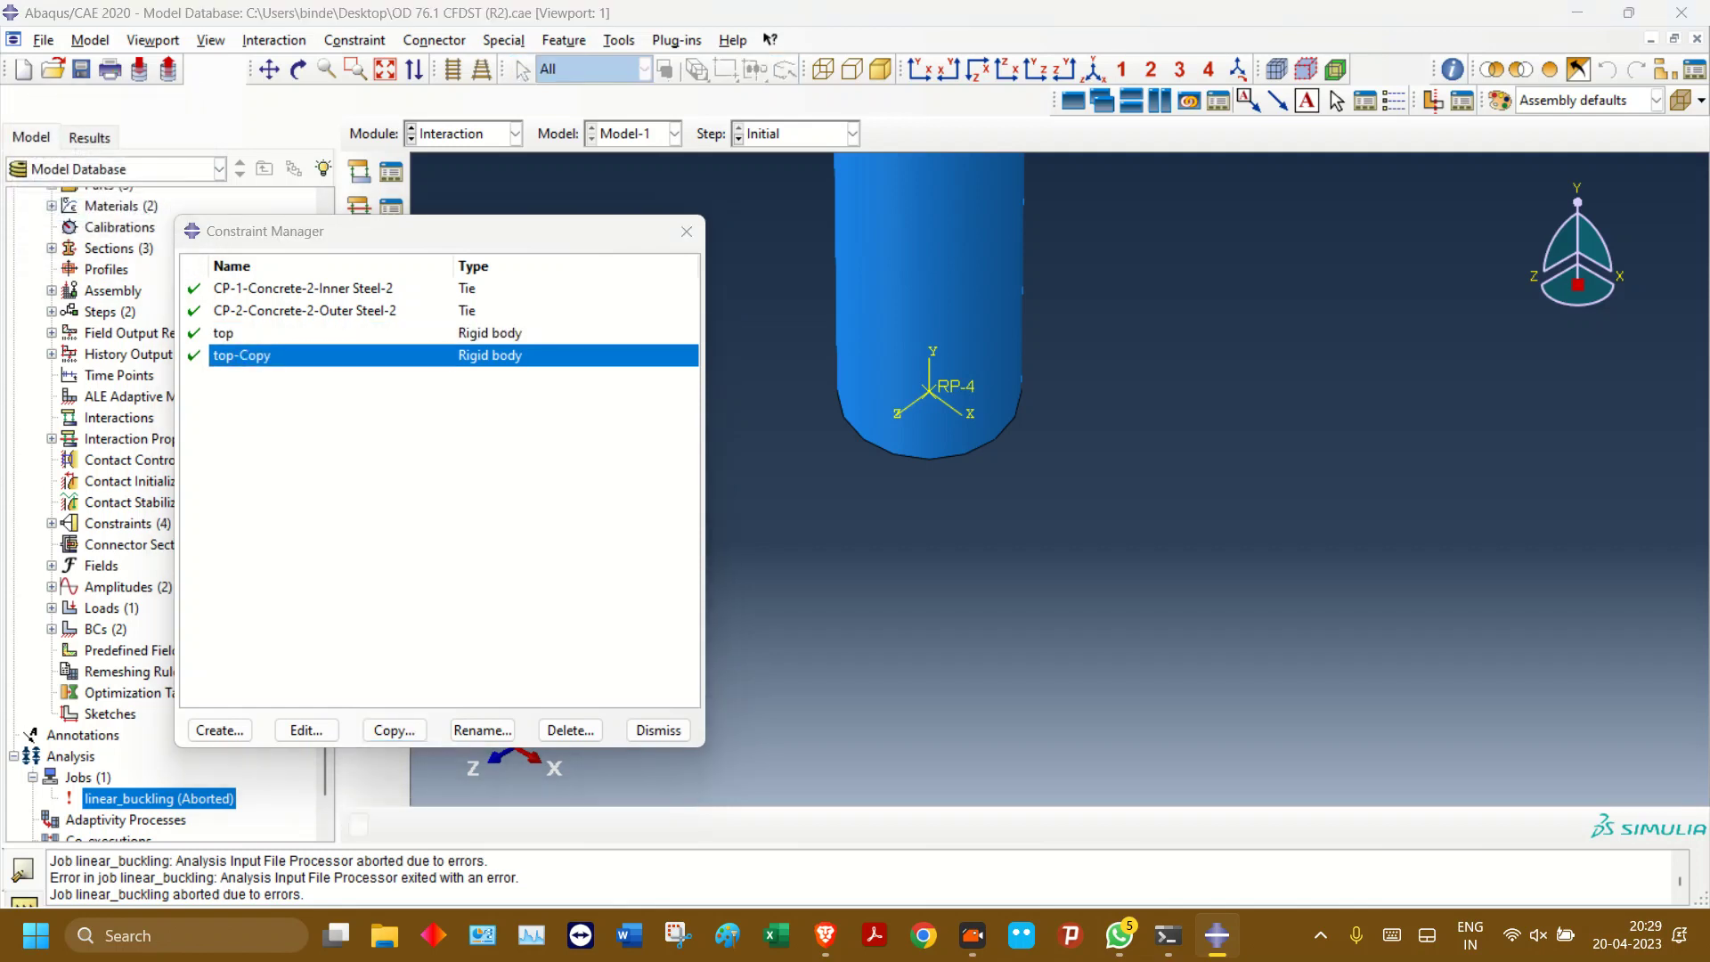
left_click(135, 391)
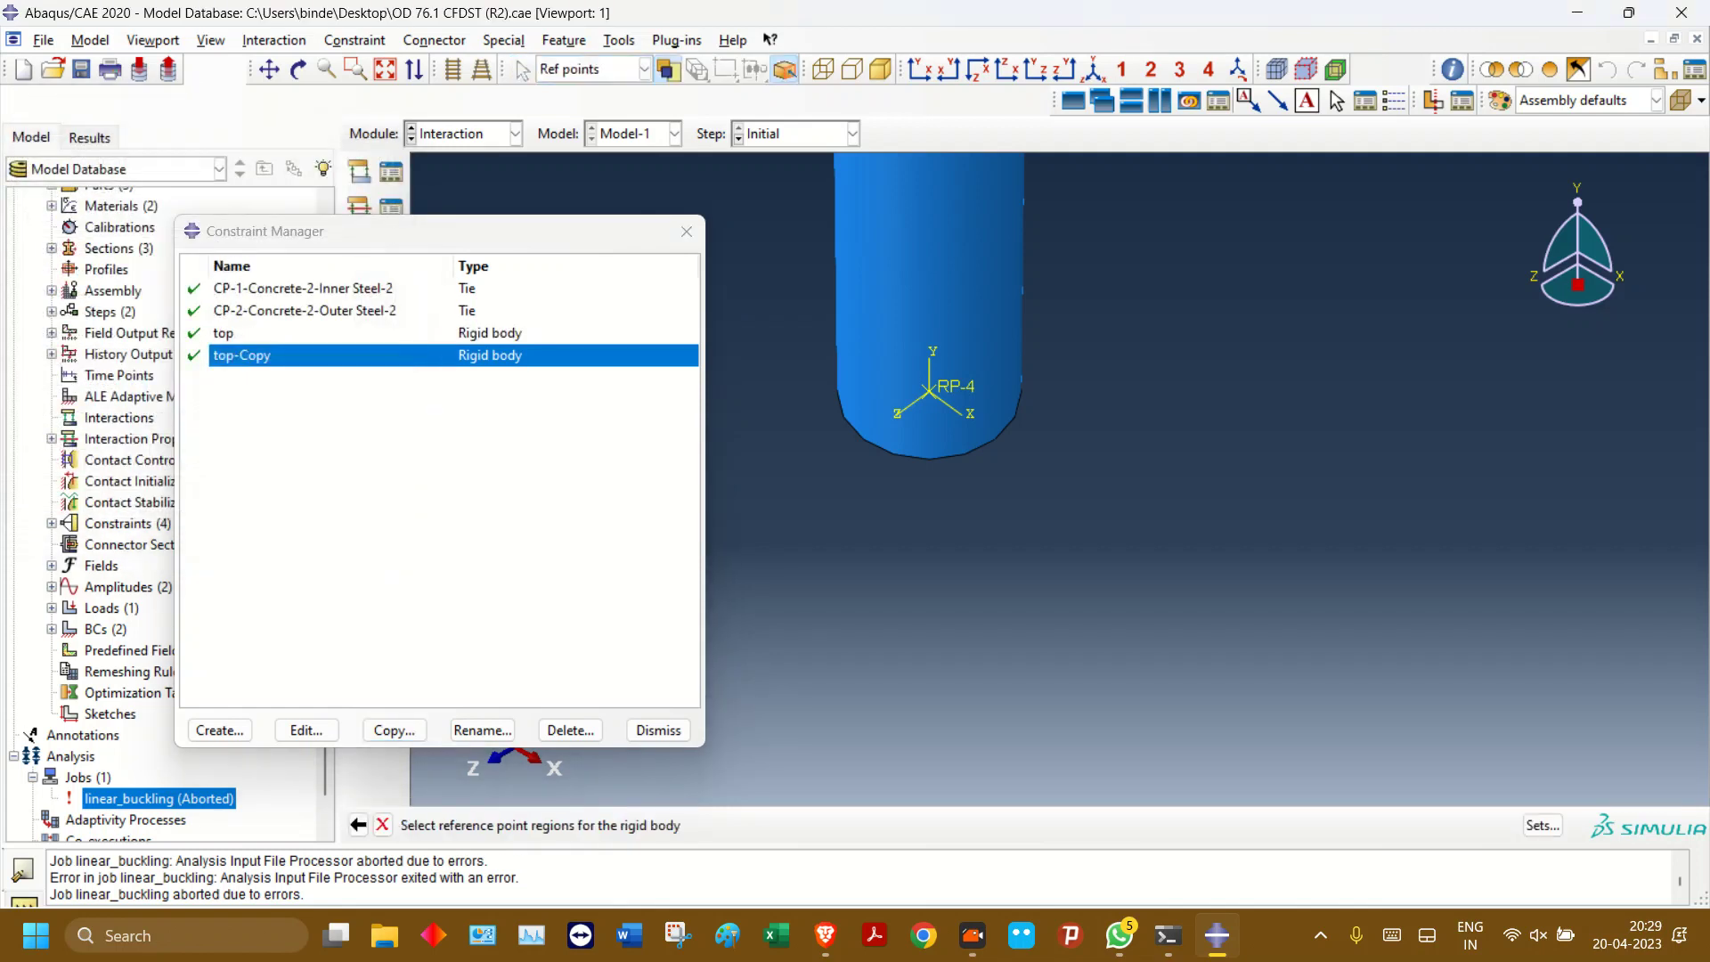
left_click(930, 390)
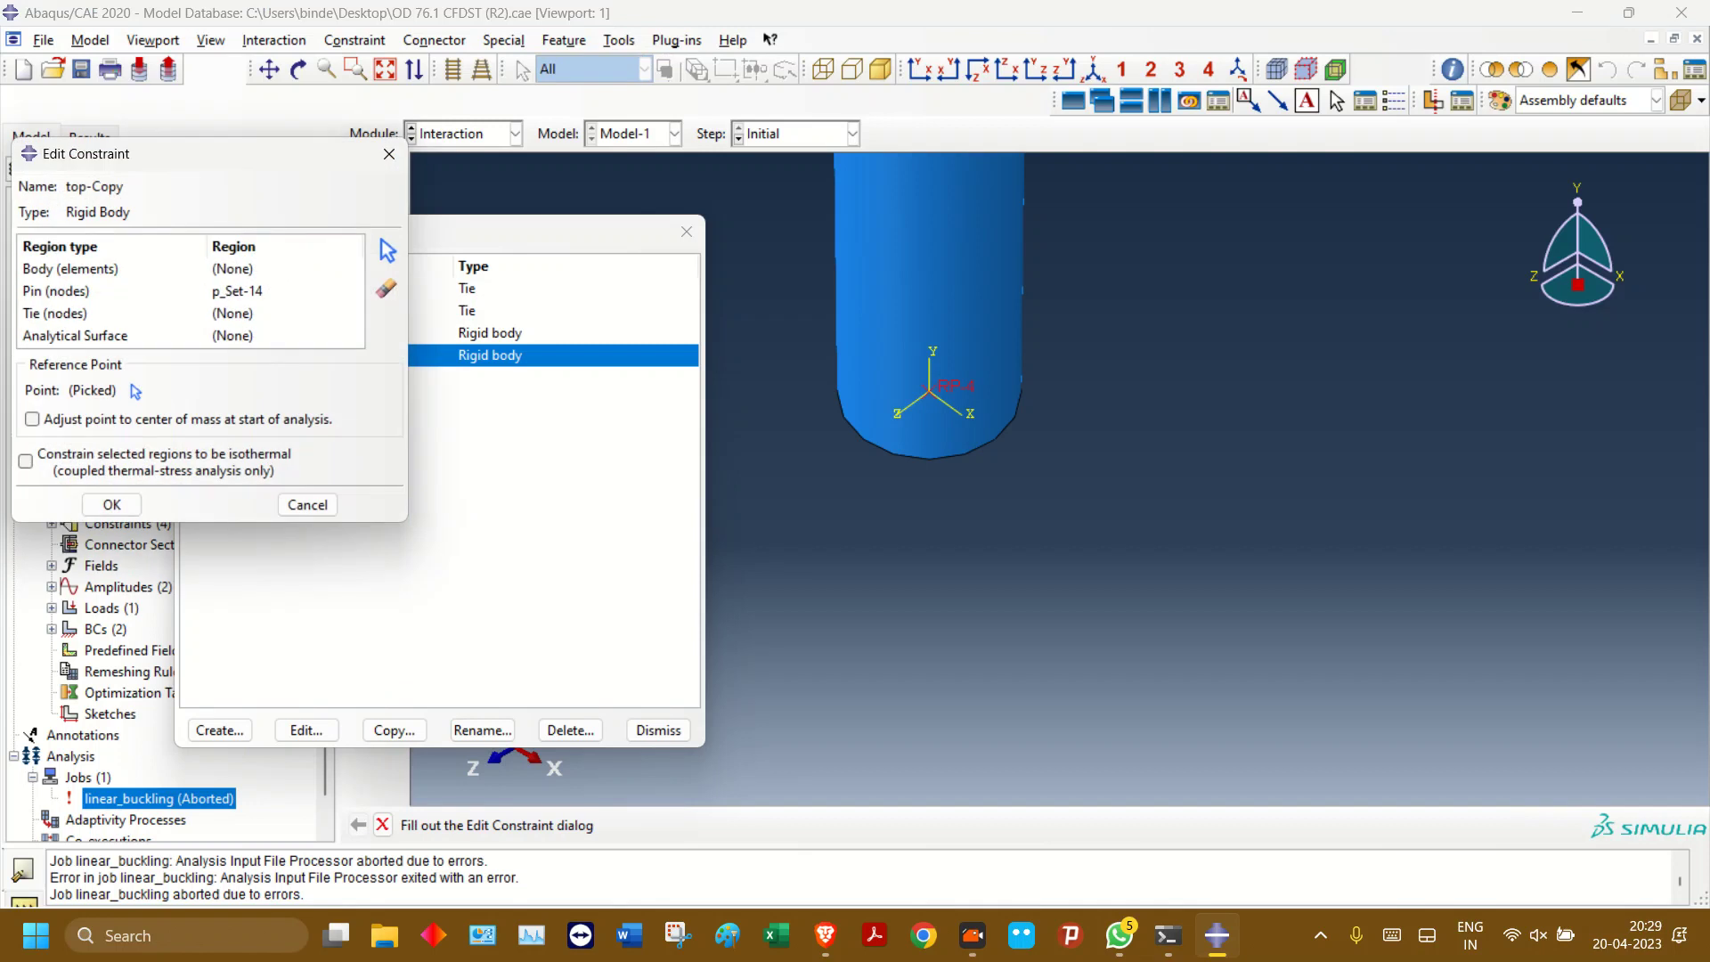
- Reassign the pin (nodes) region of top-Copy at the column's lower end and accept the constraint
left_click(237, 291)
left_click(386, 251)
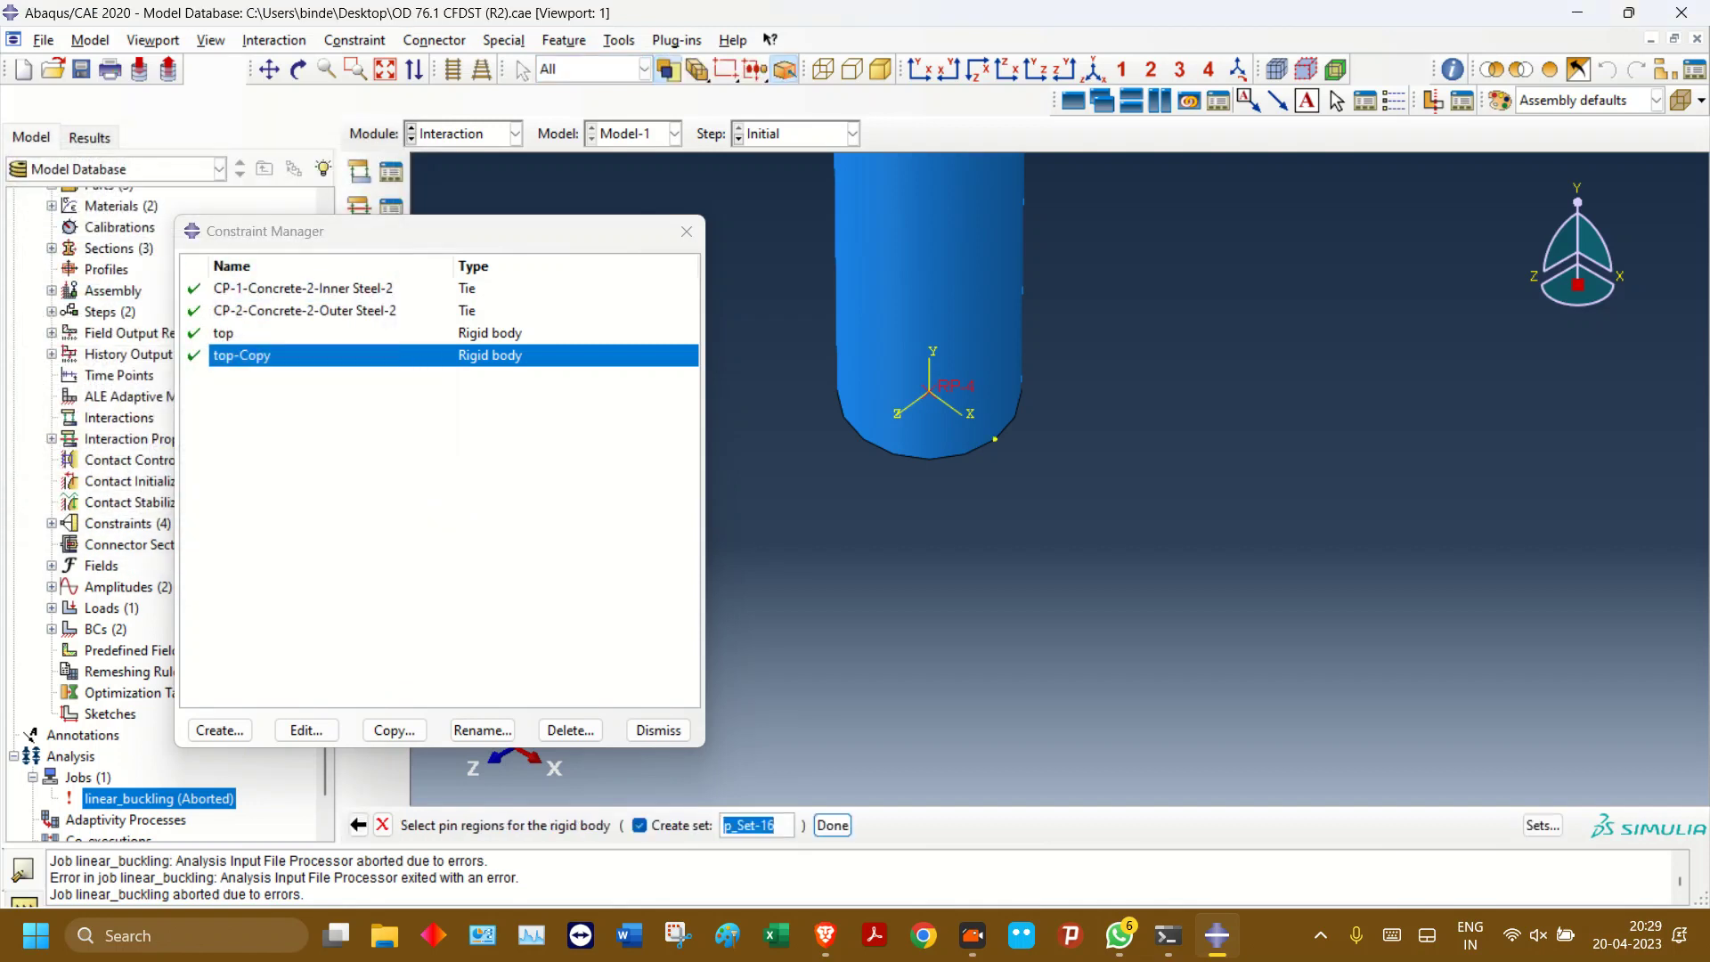
middle_click(994, 438)
key("Return")
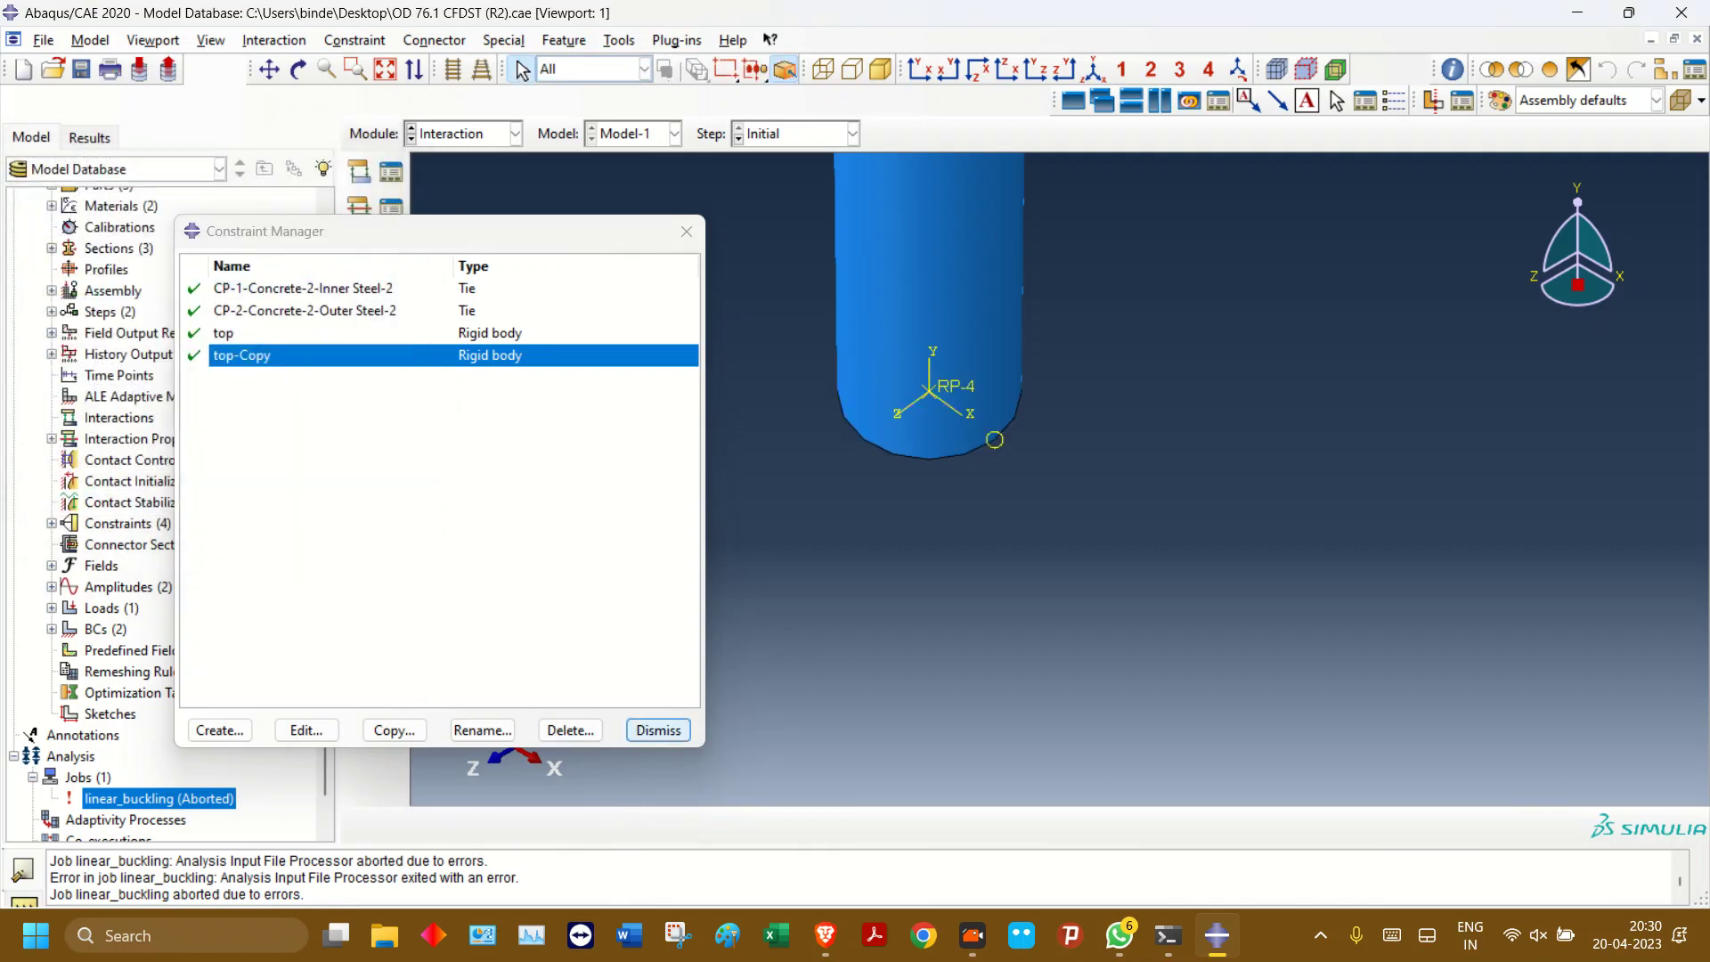
left_click(659, 730)
- Resubmit the linear_buckling job and monitor its progress until the run ends
right_click(210, 799)
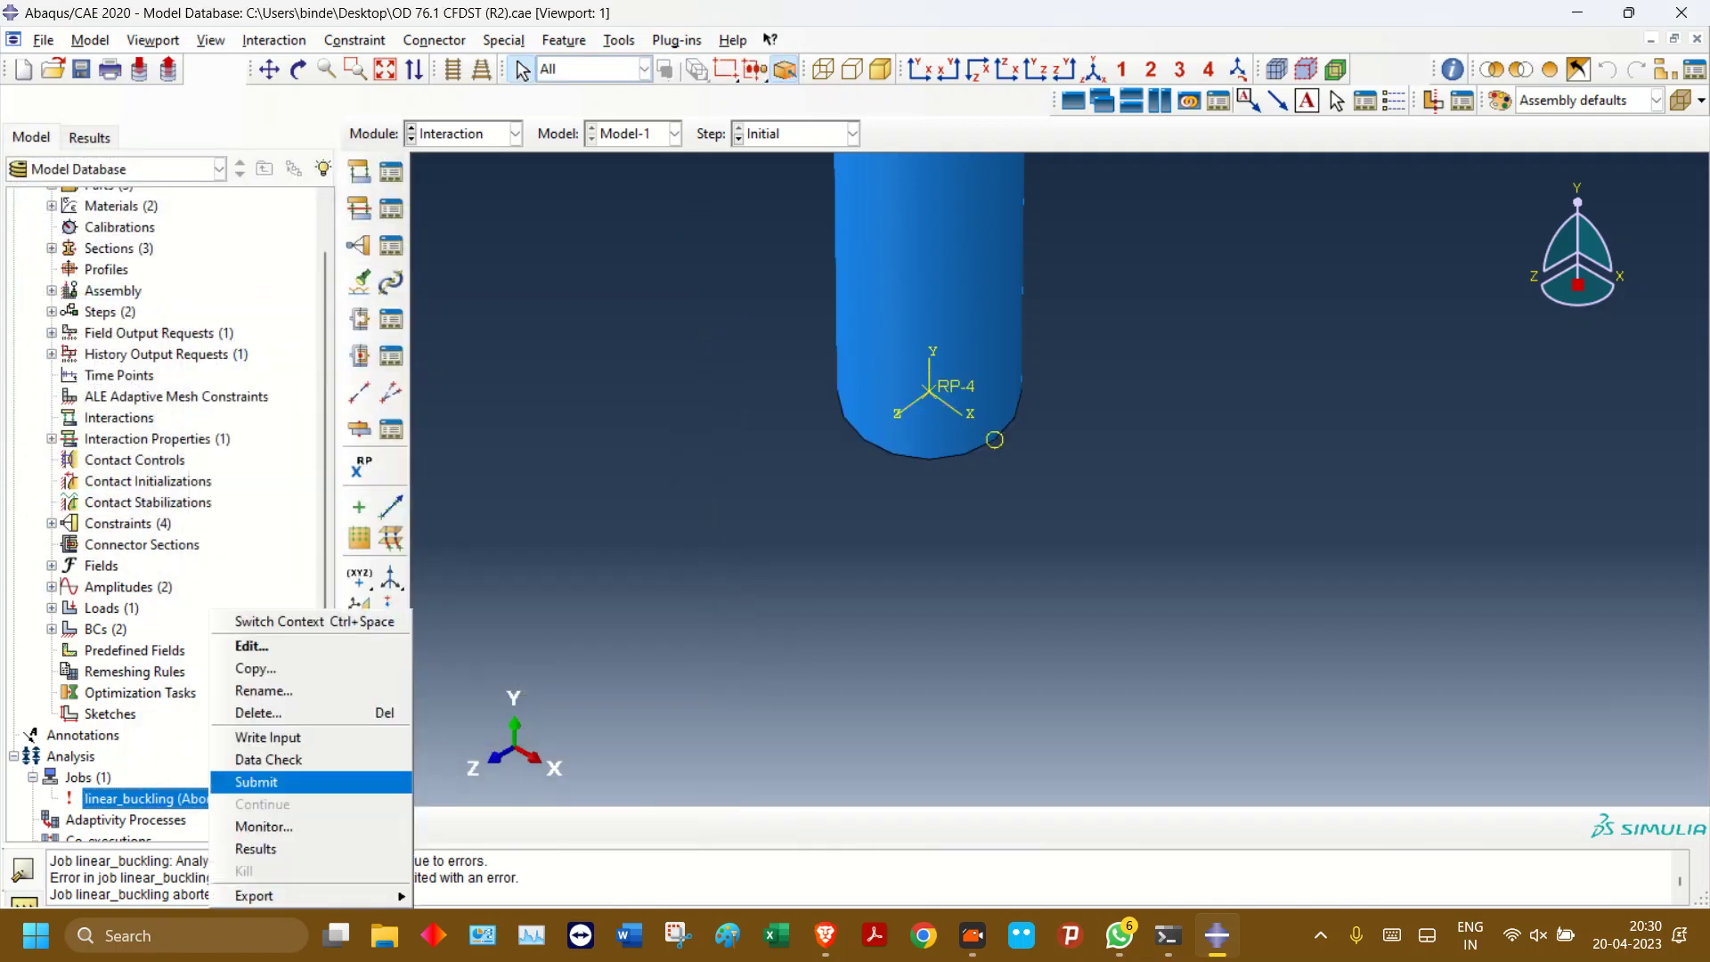
left_click(257, 781)
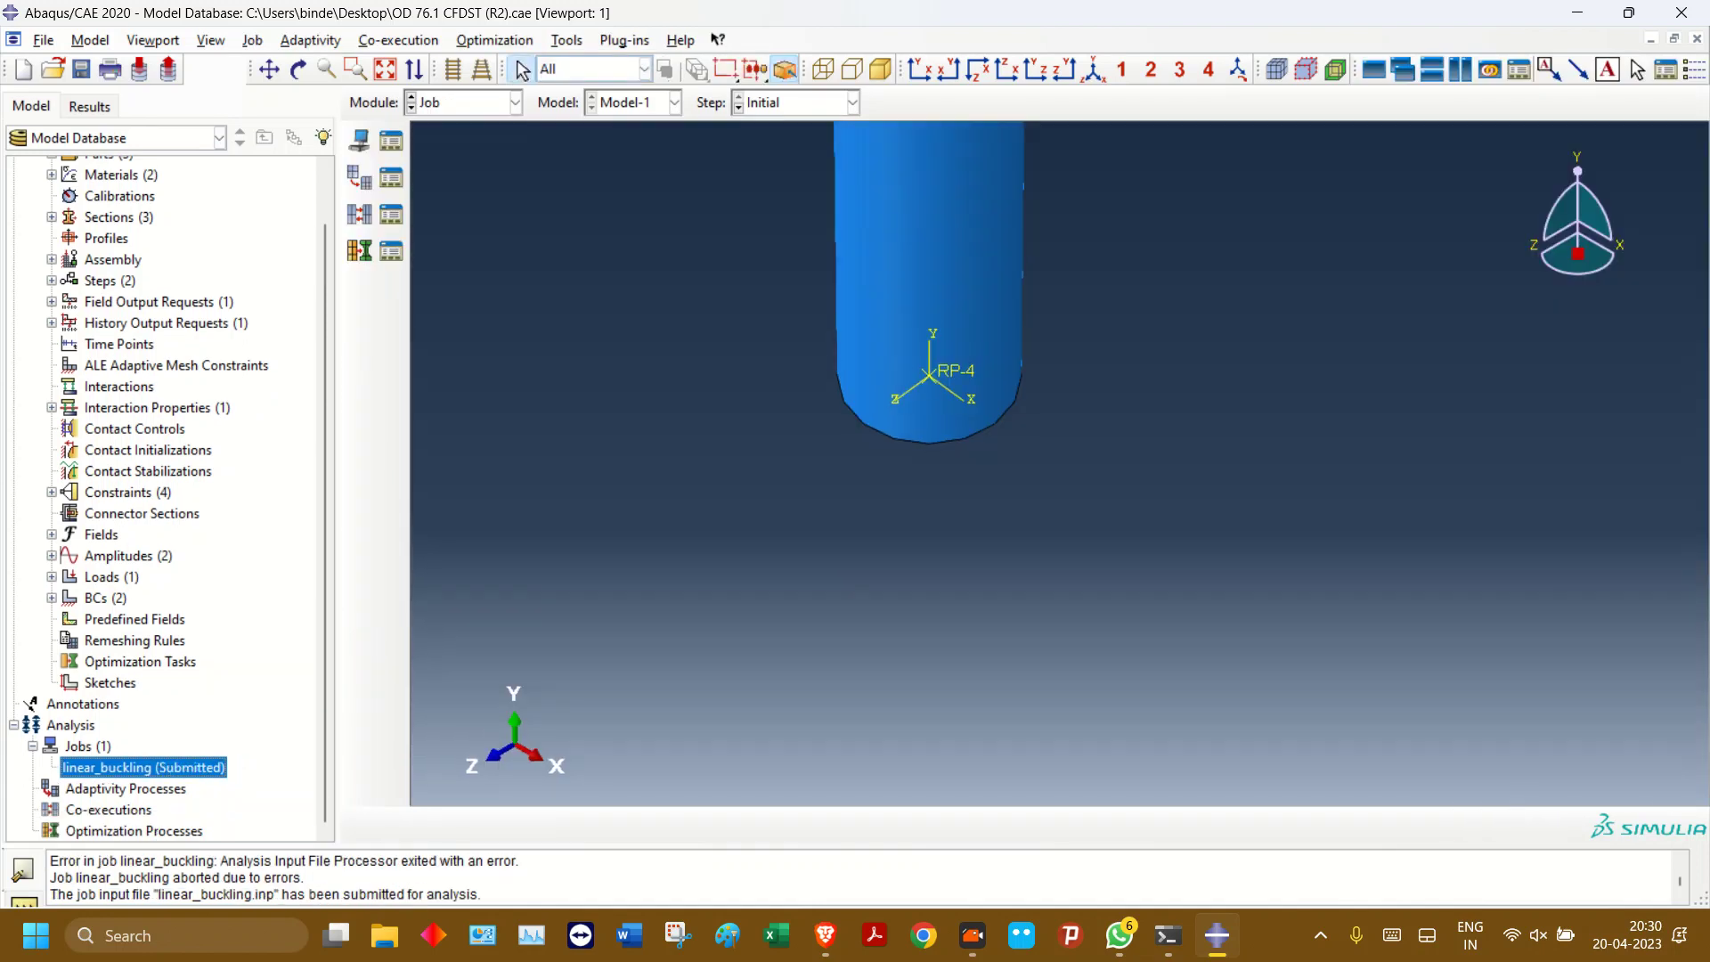
right_click(181, 767)
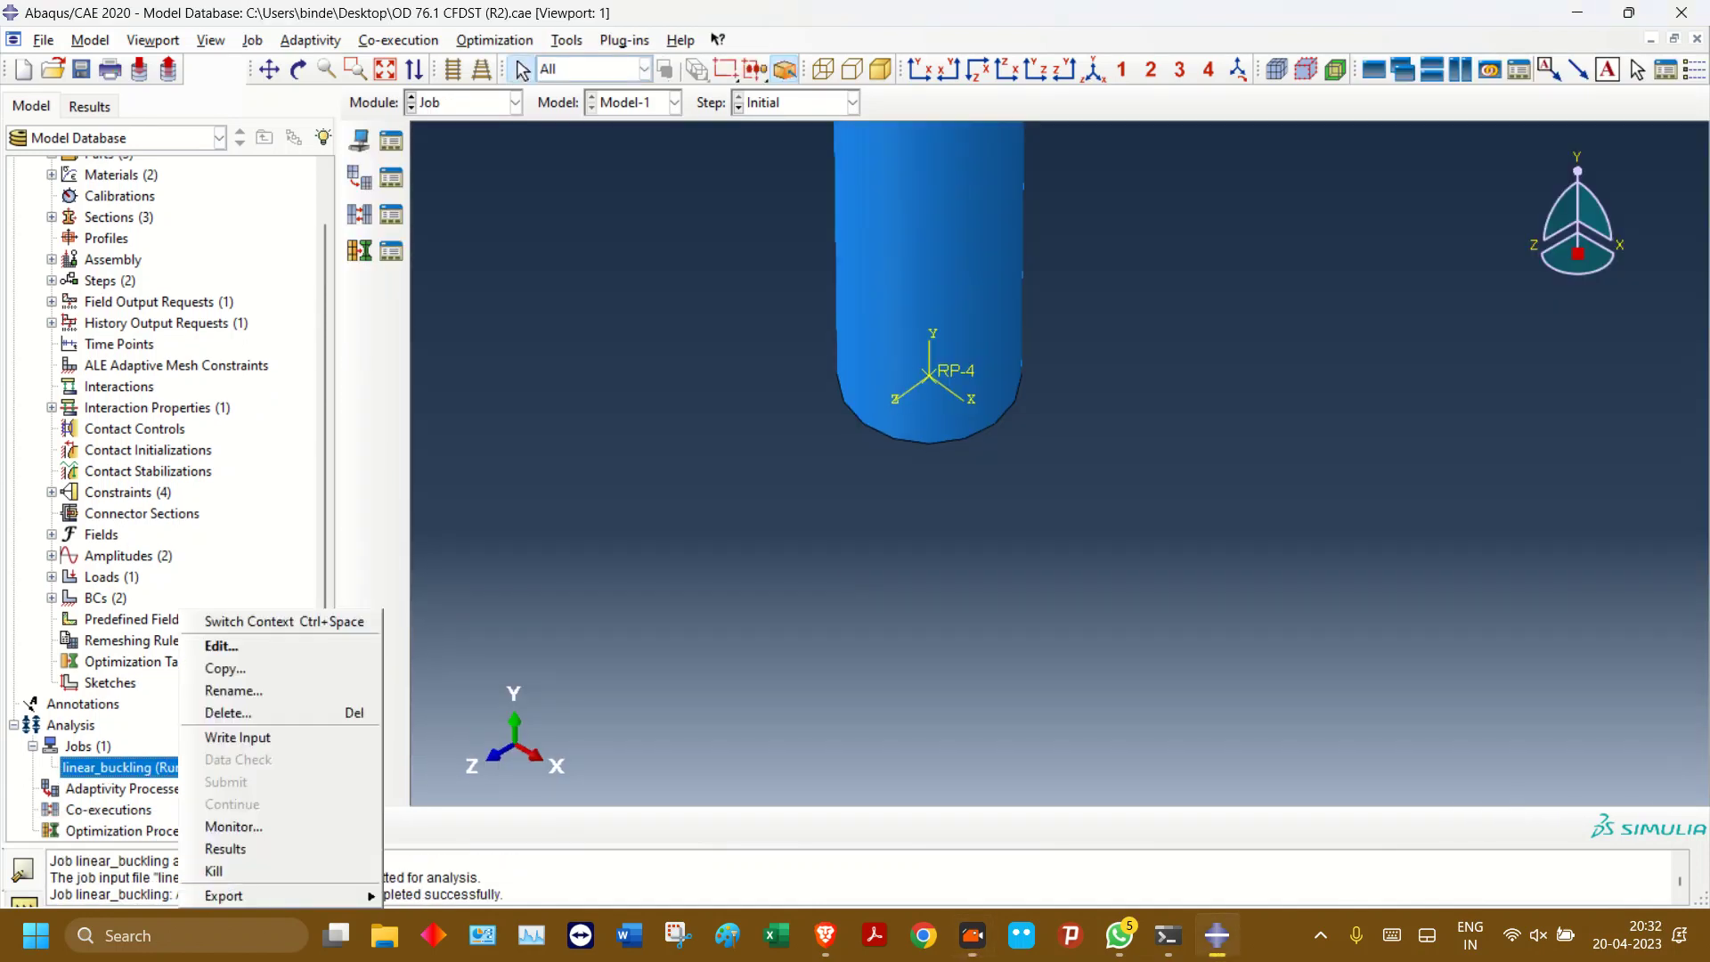
left_click(233, 827)
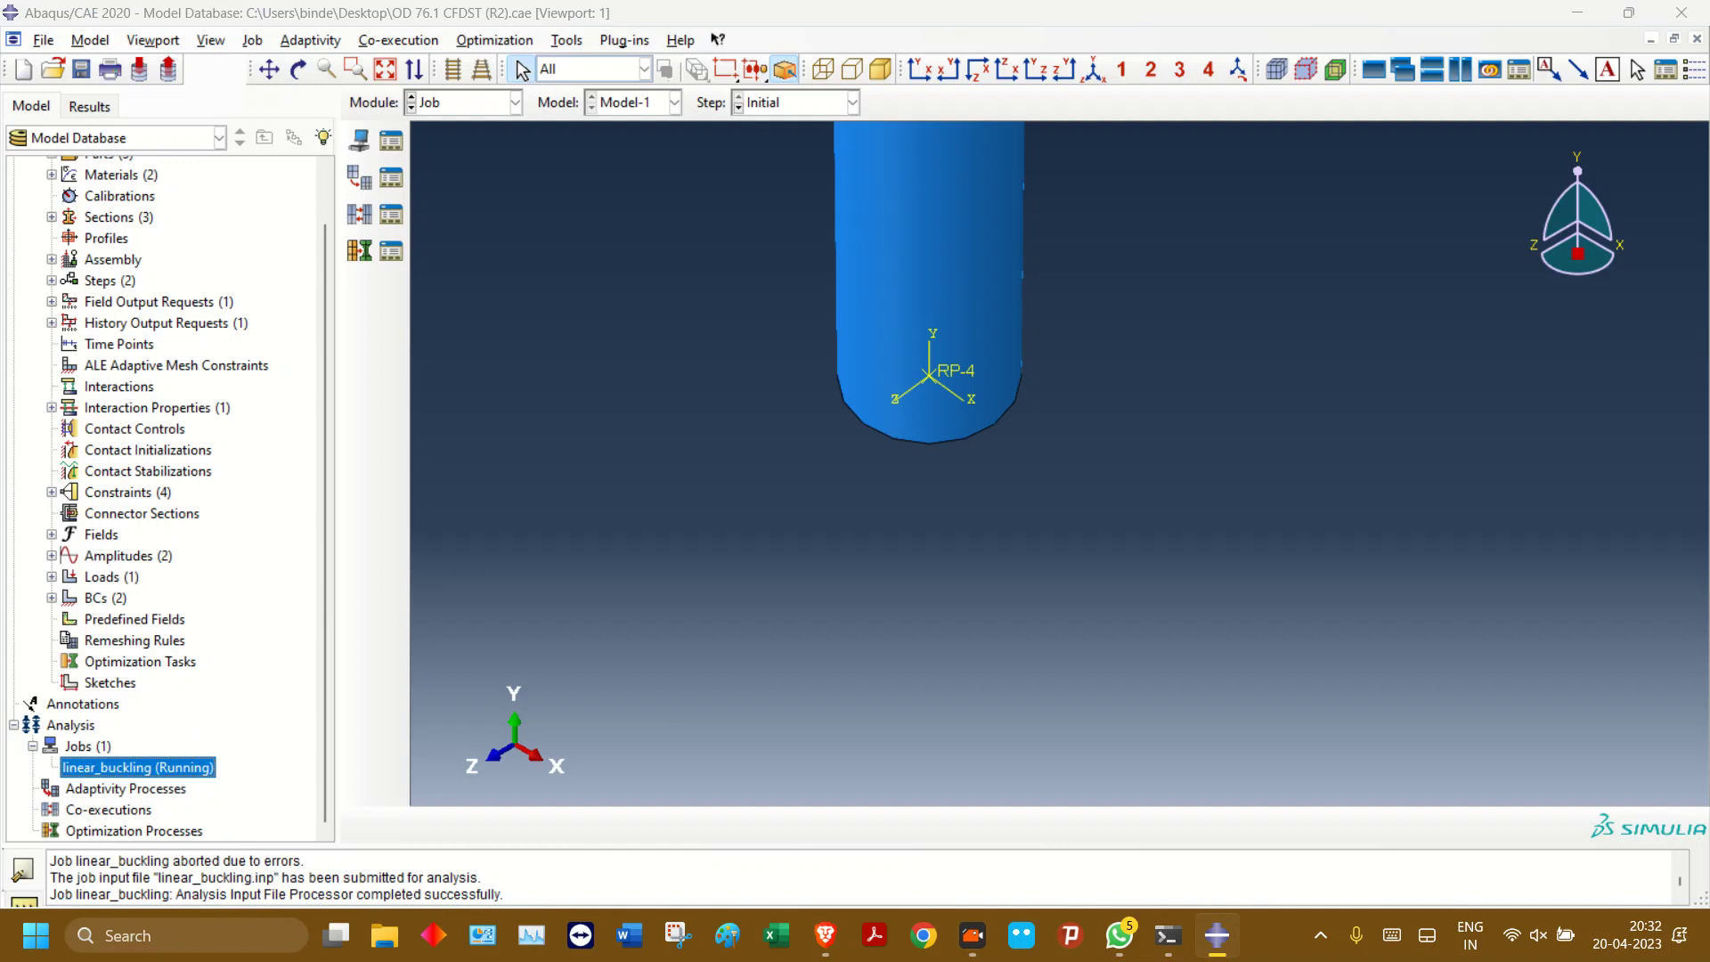
mouse_move(1216, 935)
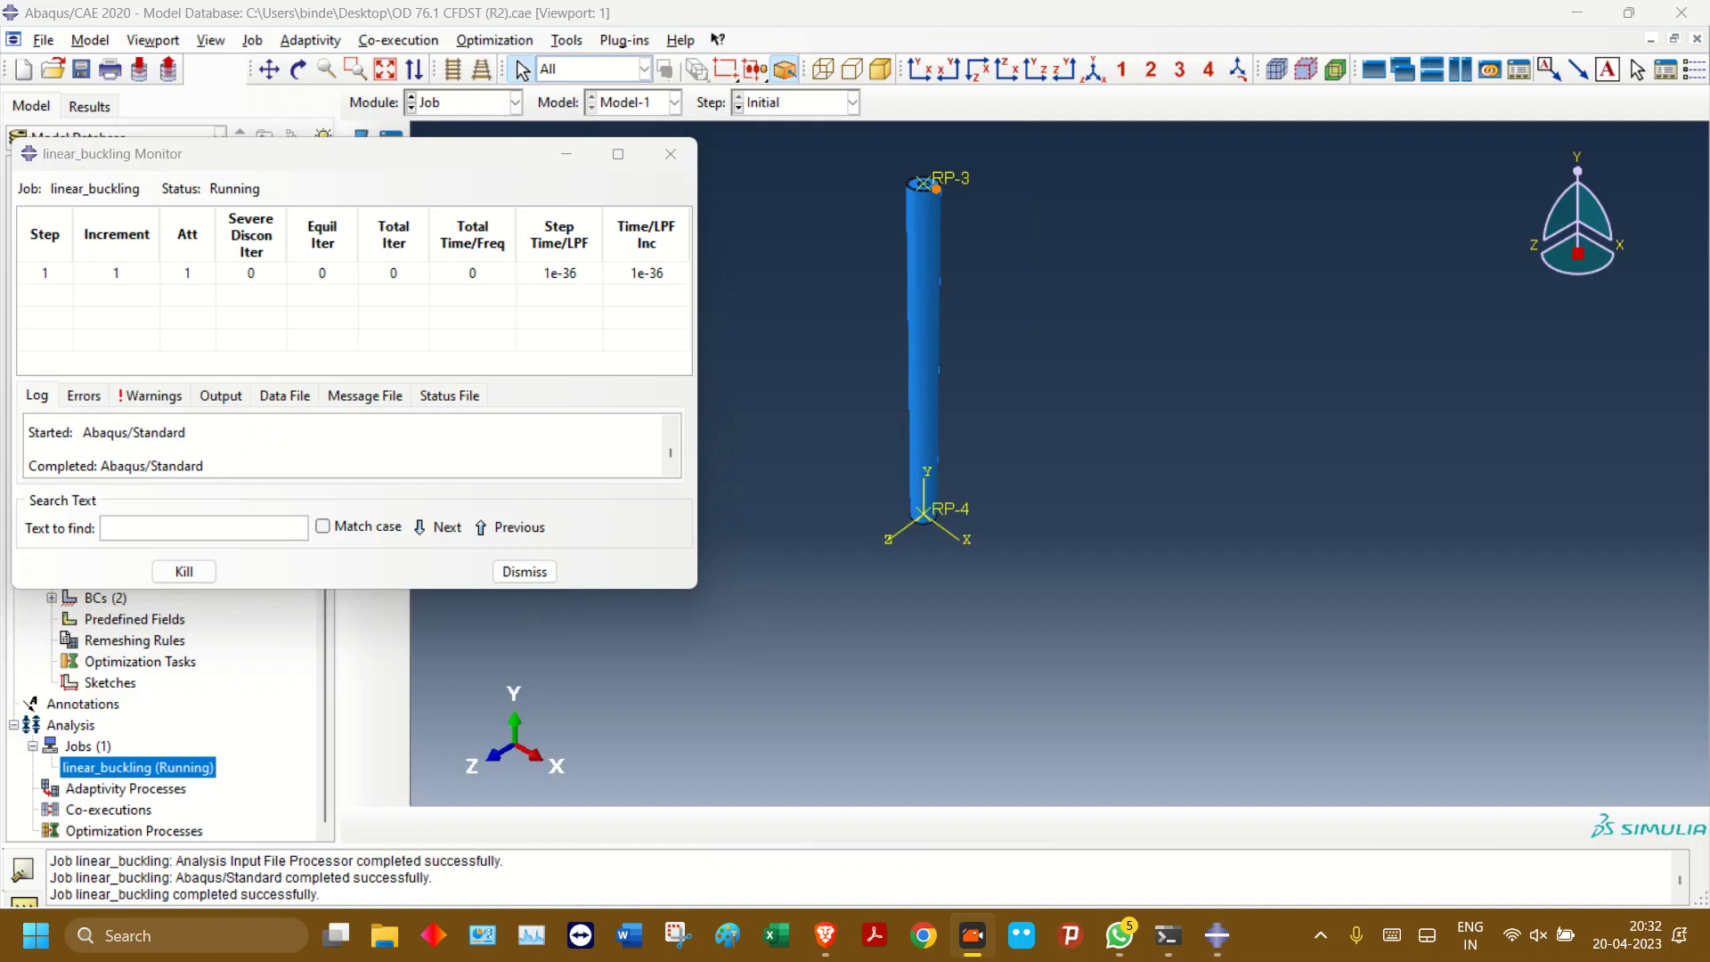
left_click(525, 572)
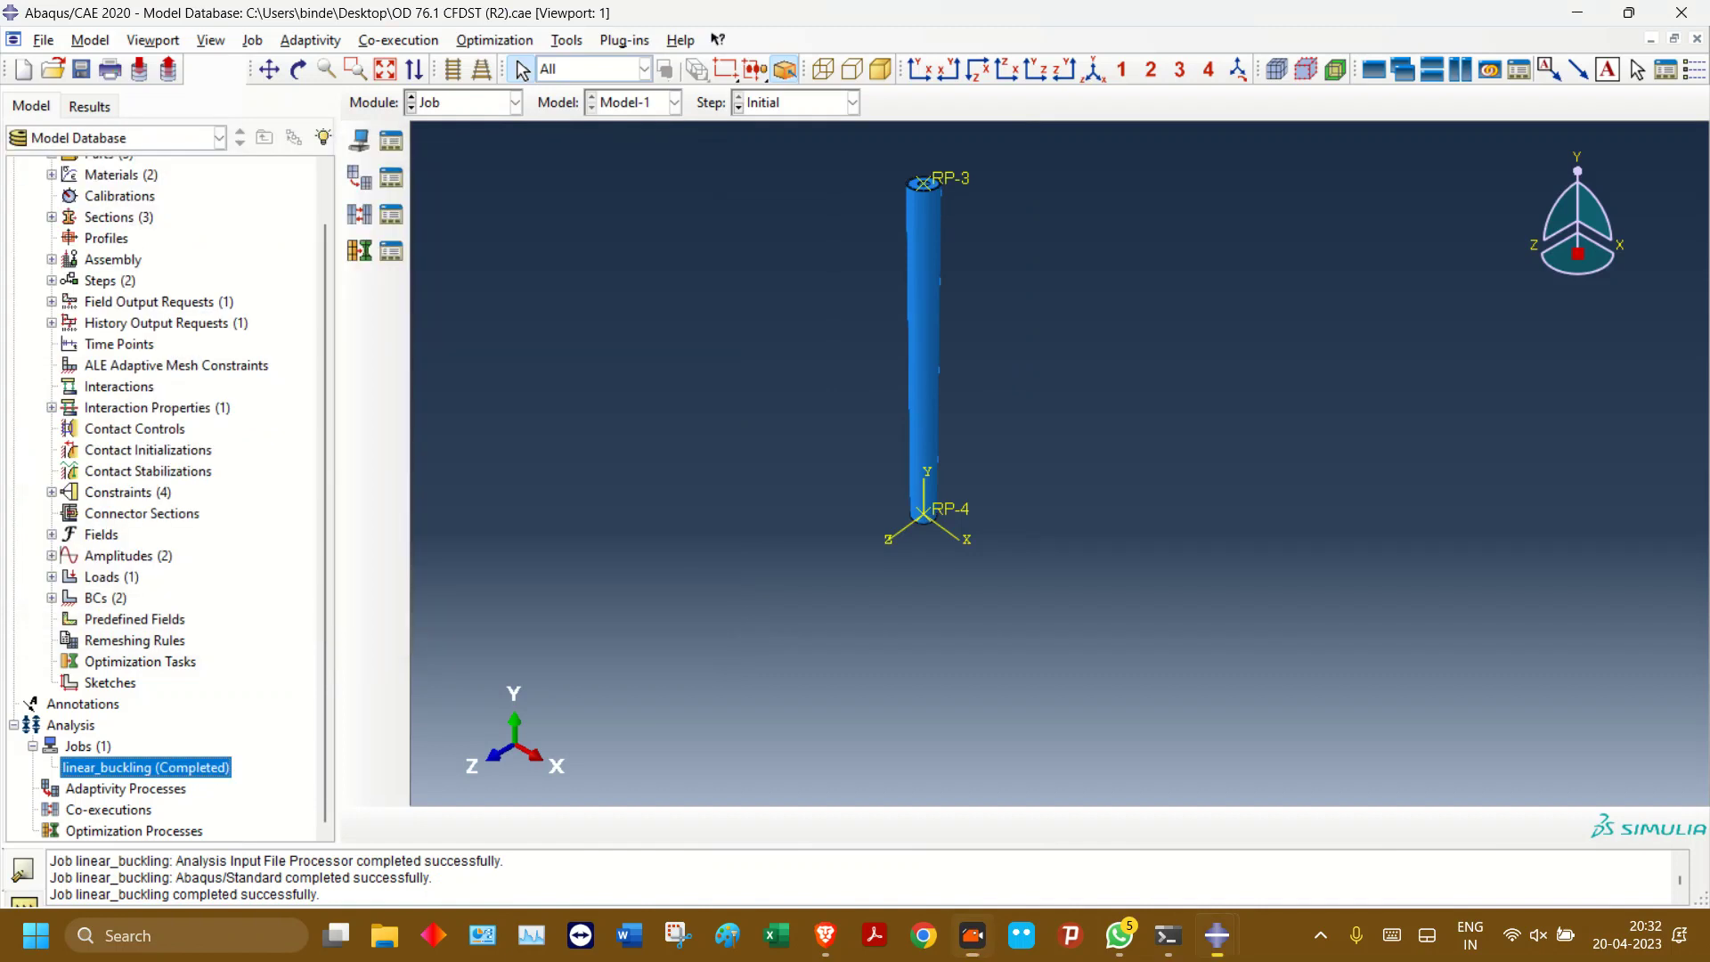
- Open the linear_buckling job results and plot the displacement magnitude contours on the column
right_click(193, 768)
left_click(239, 849)
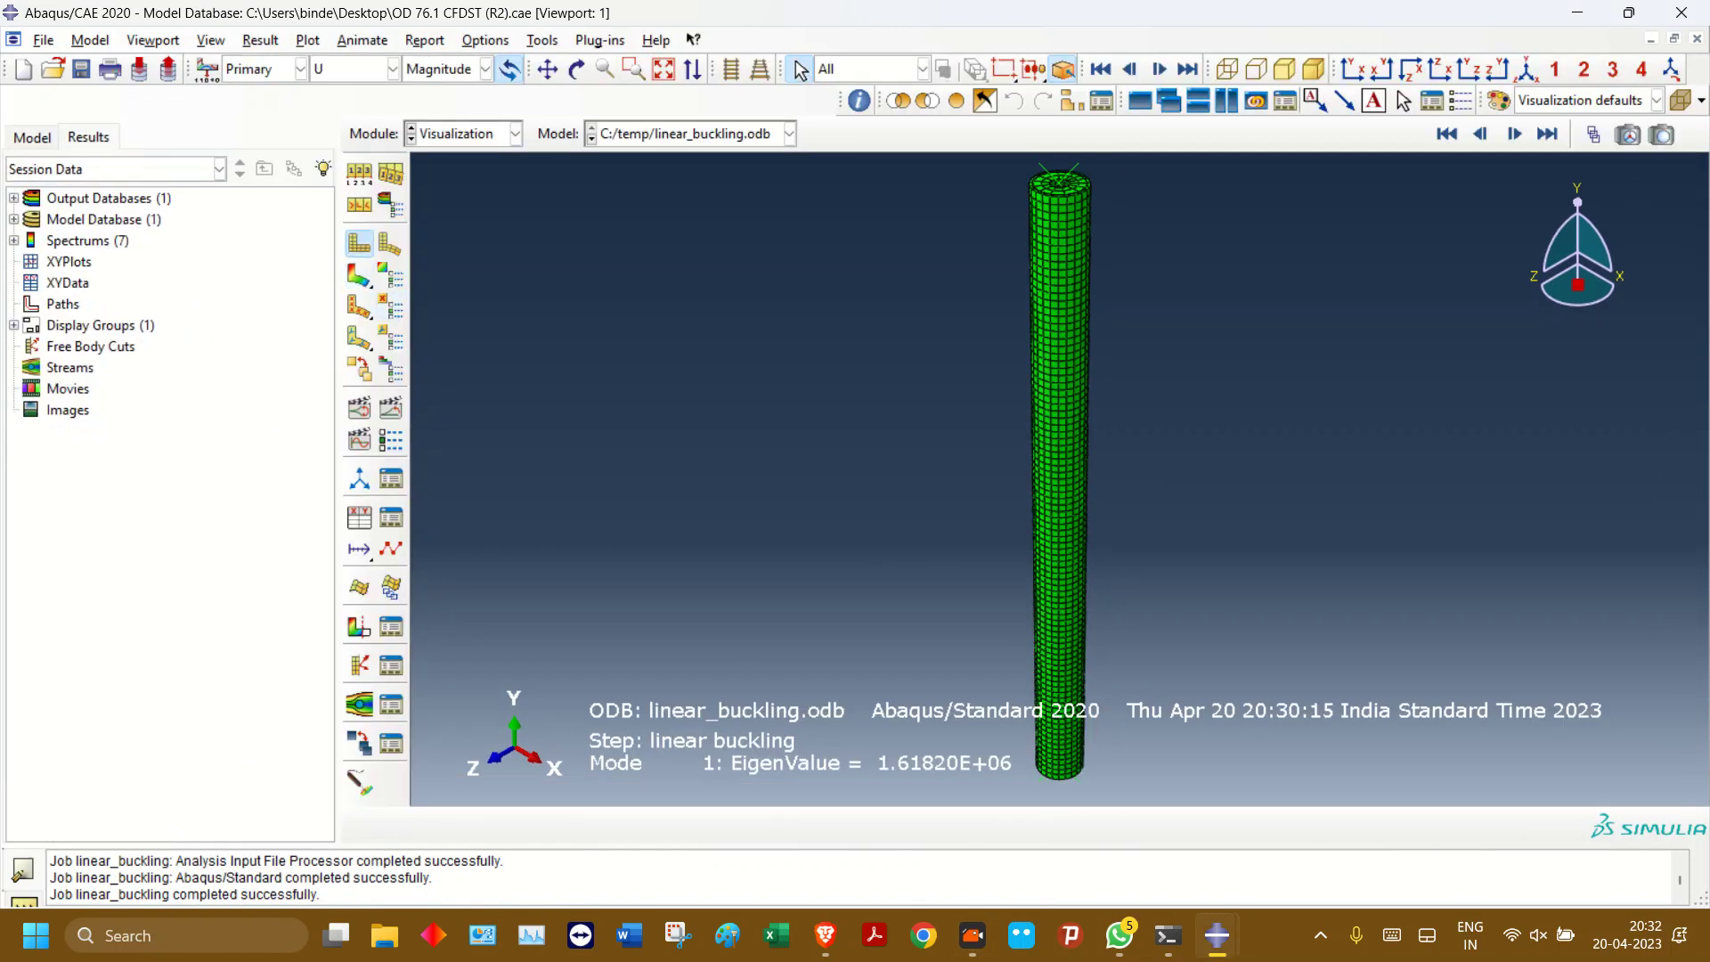
left_click(358, 275)
scroll(780, 241, "up", 4)
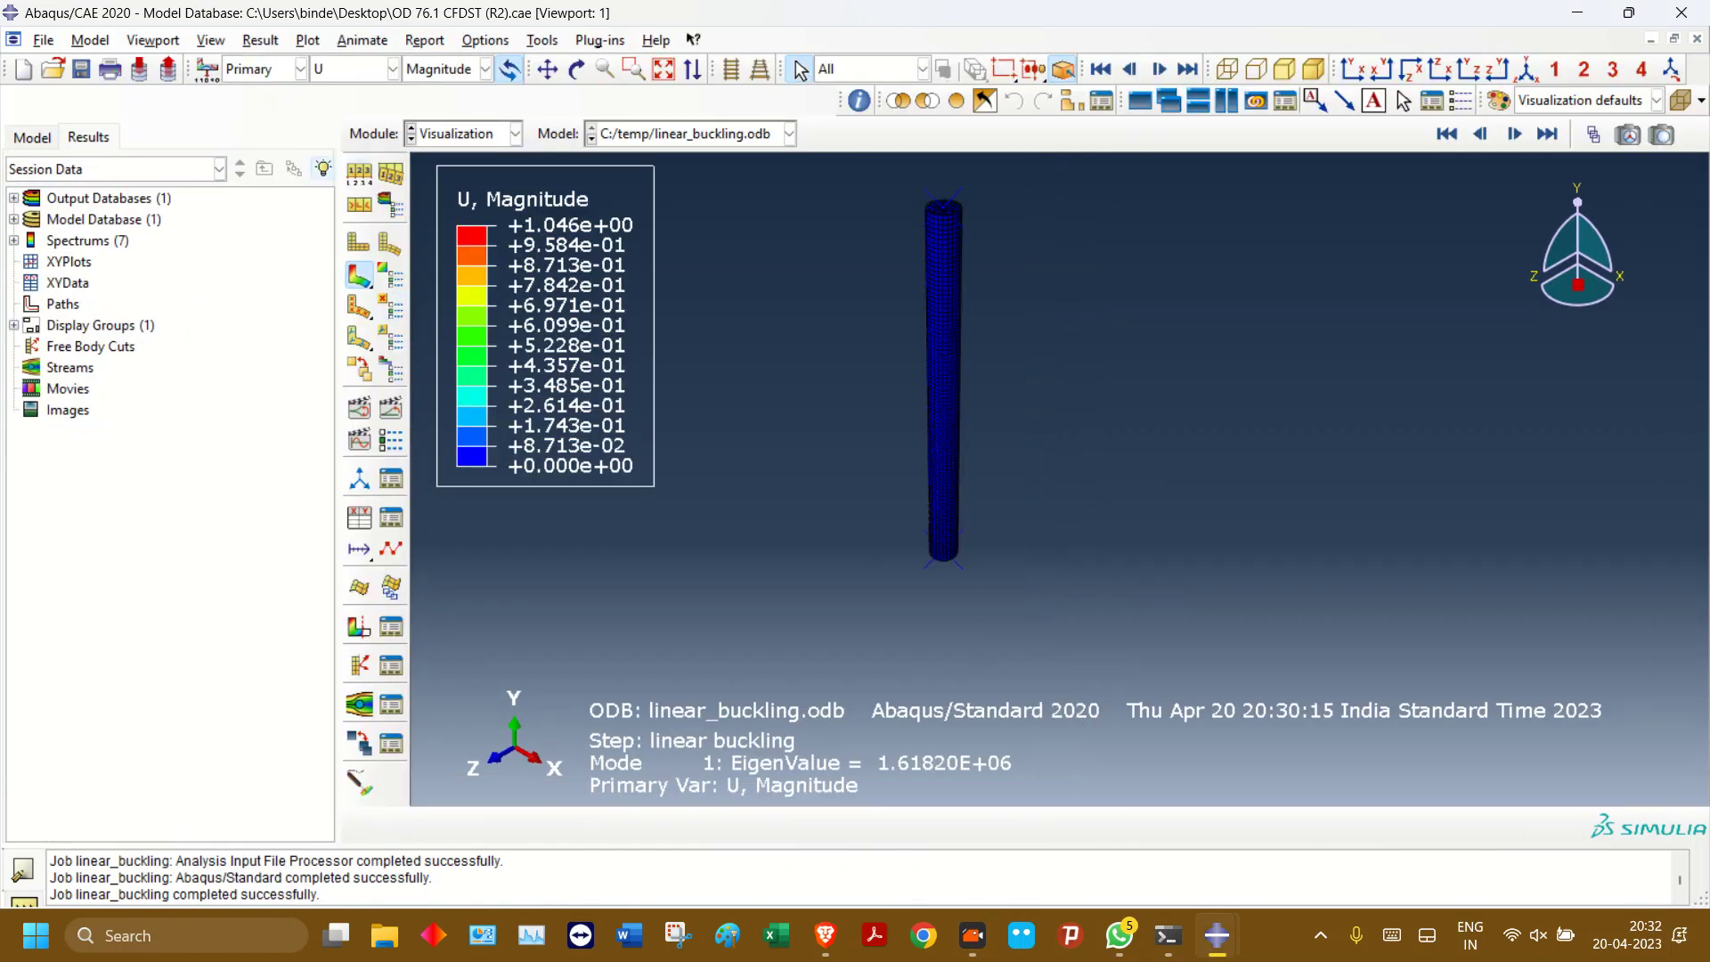
- Apply the auto-computed deformation scale factor with shaded rendering and exterior edges in the common plot options
left_click(359, 172)
left_click(102, 387)
left_click(217, 630)
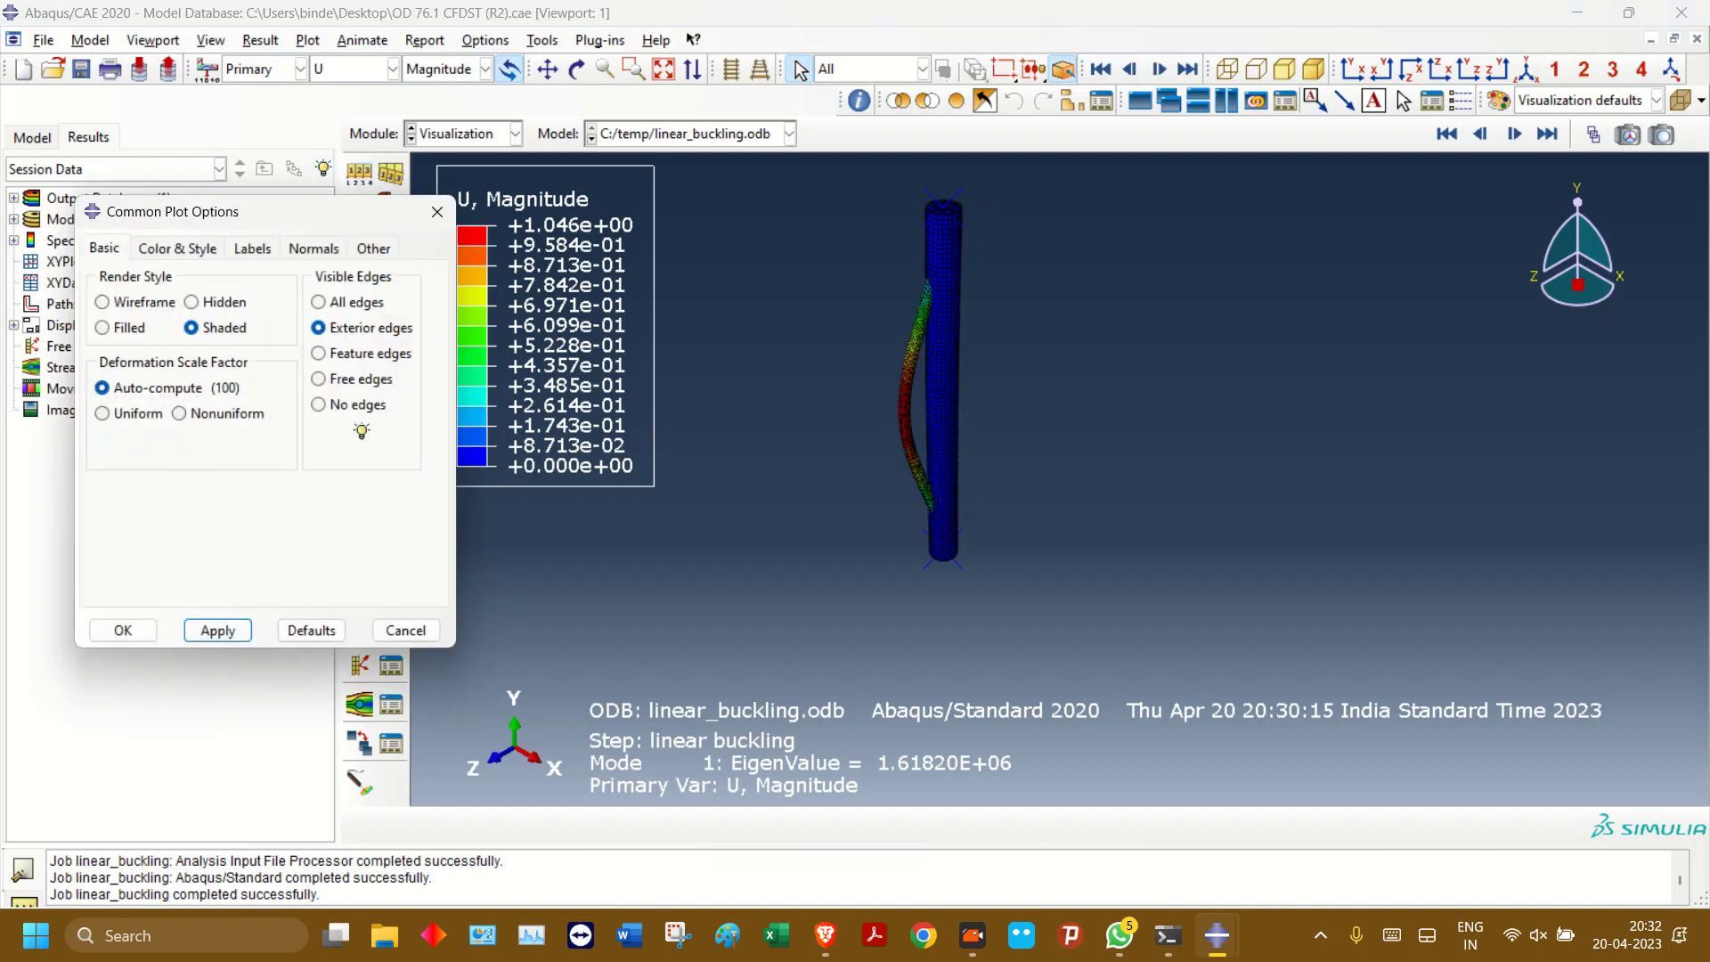
scroll(778, 183, "up", 1)
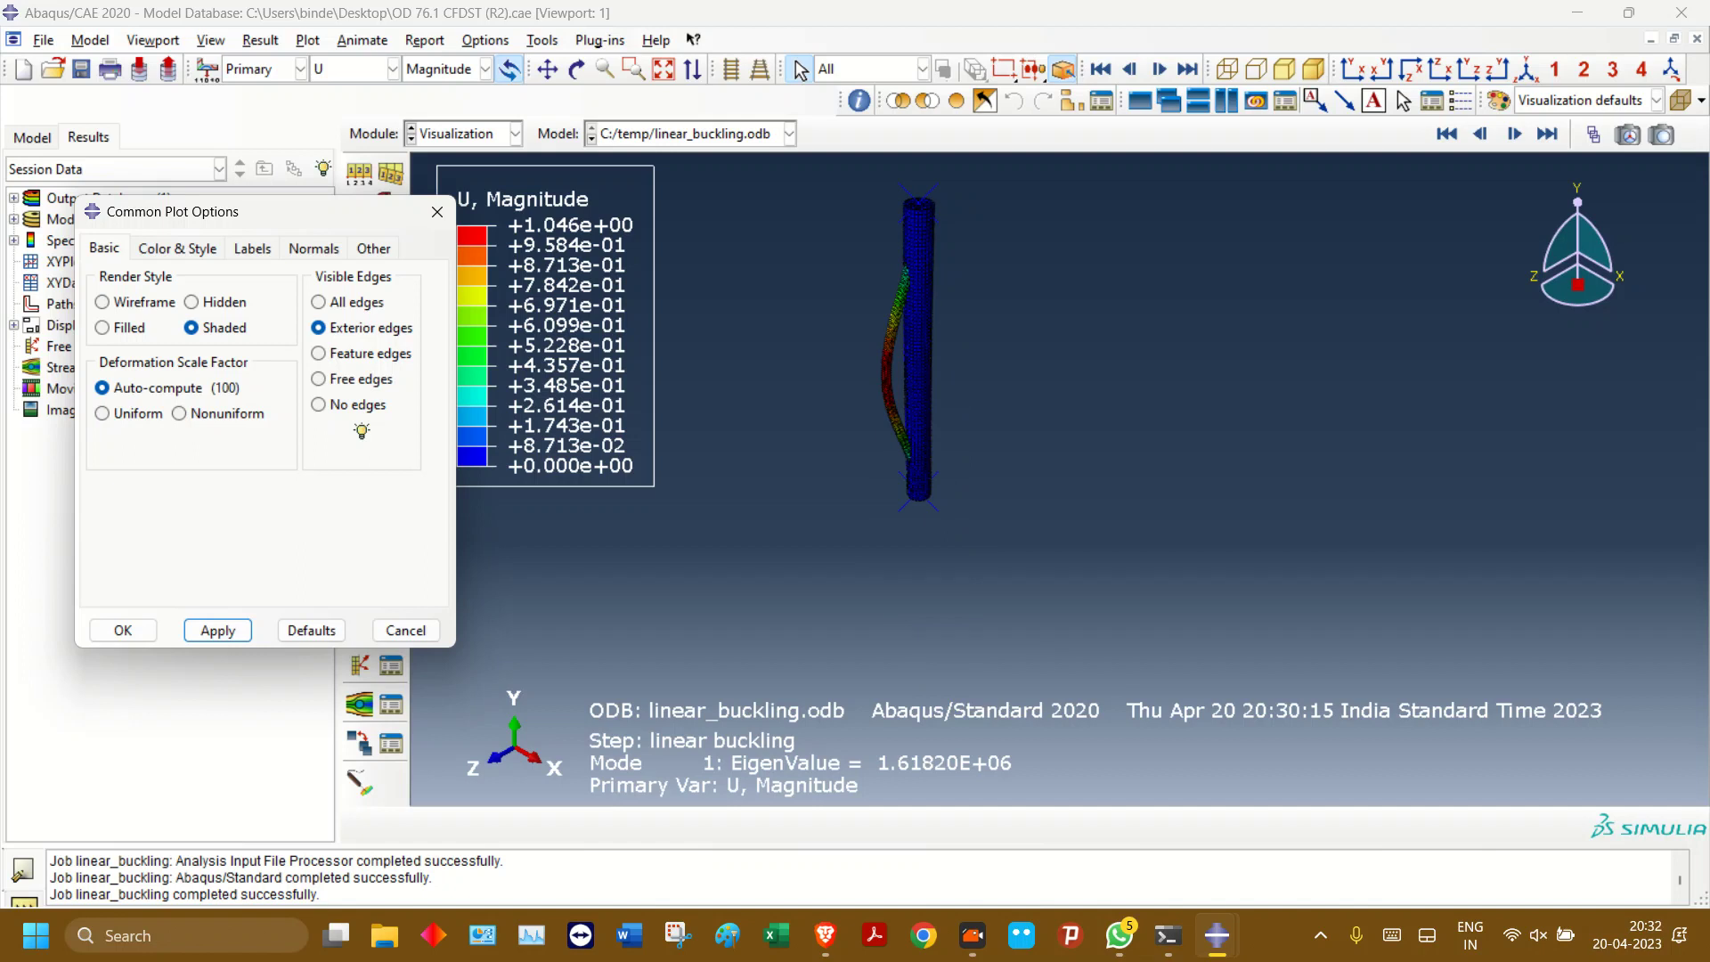
- Step through the buckling mode shapes from mode 1 to mode 4 and examine their eigenvalues
left_click(1513, 134)
left_click(1514, 134)
left_click(1513, 133)
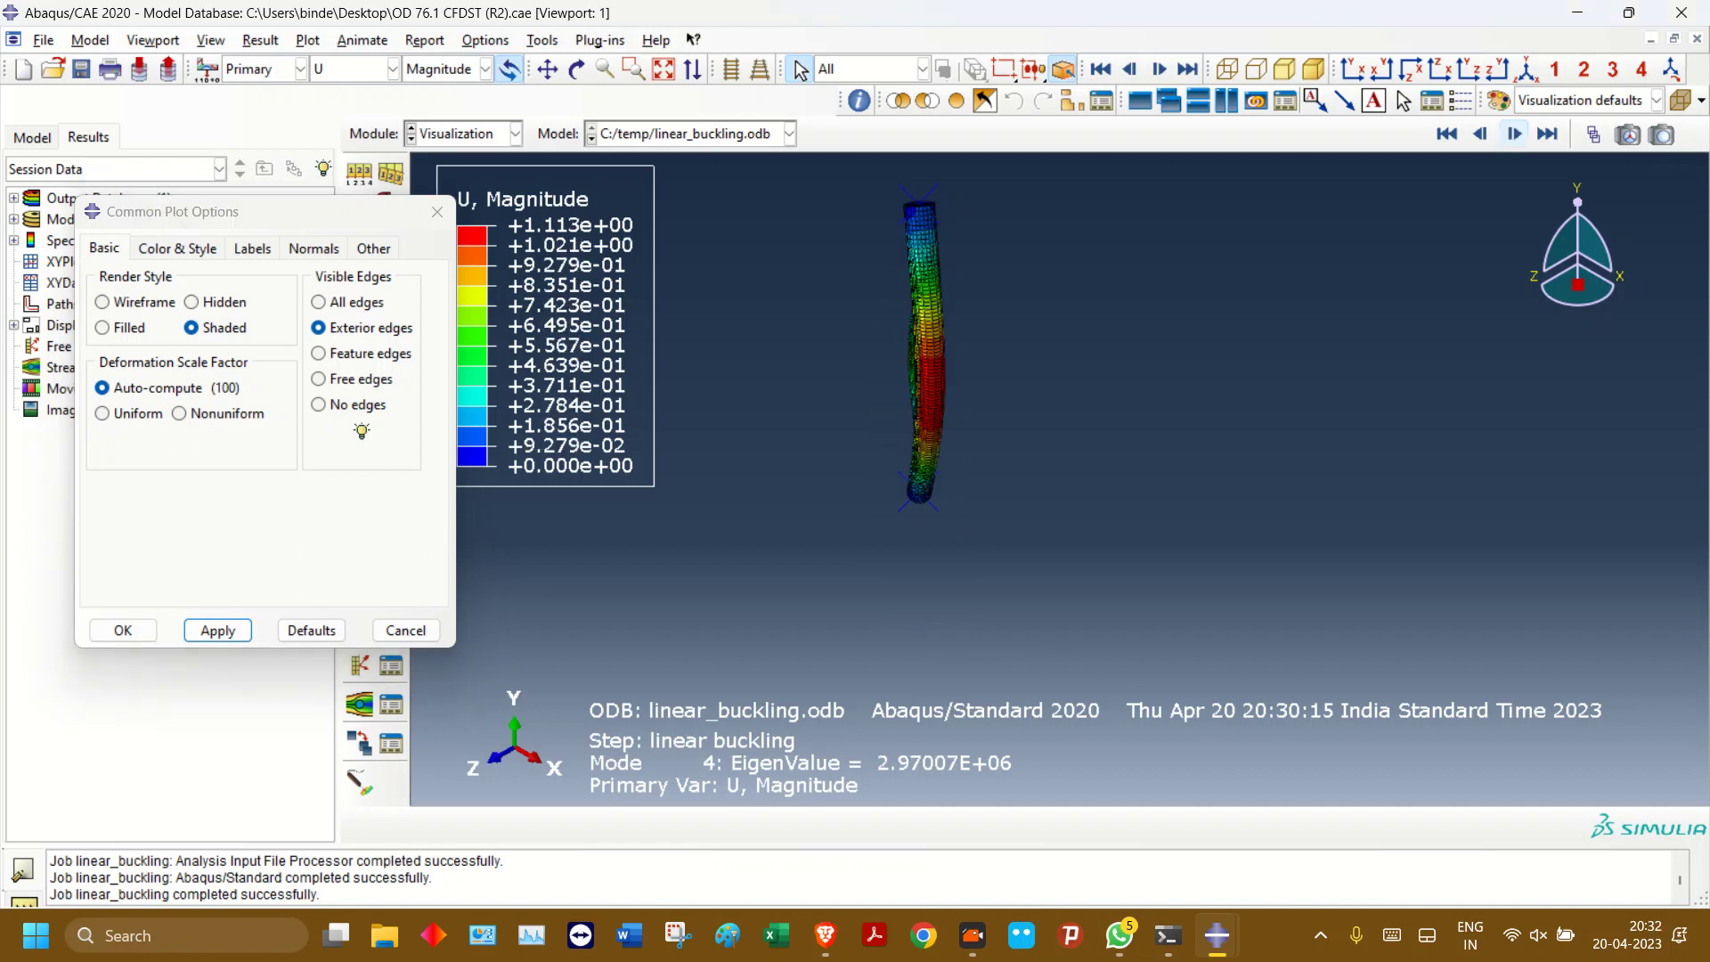
scroll(876, 294, "down", 2)
scroll(844, 211, "up", 2)
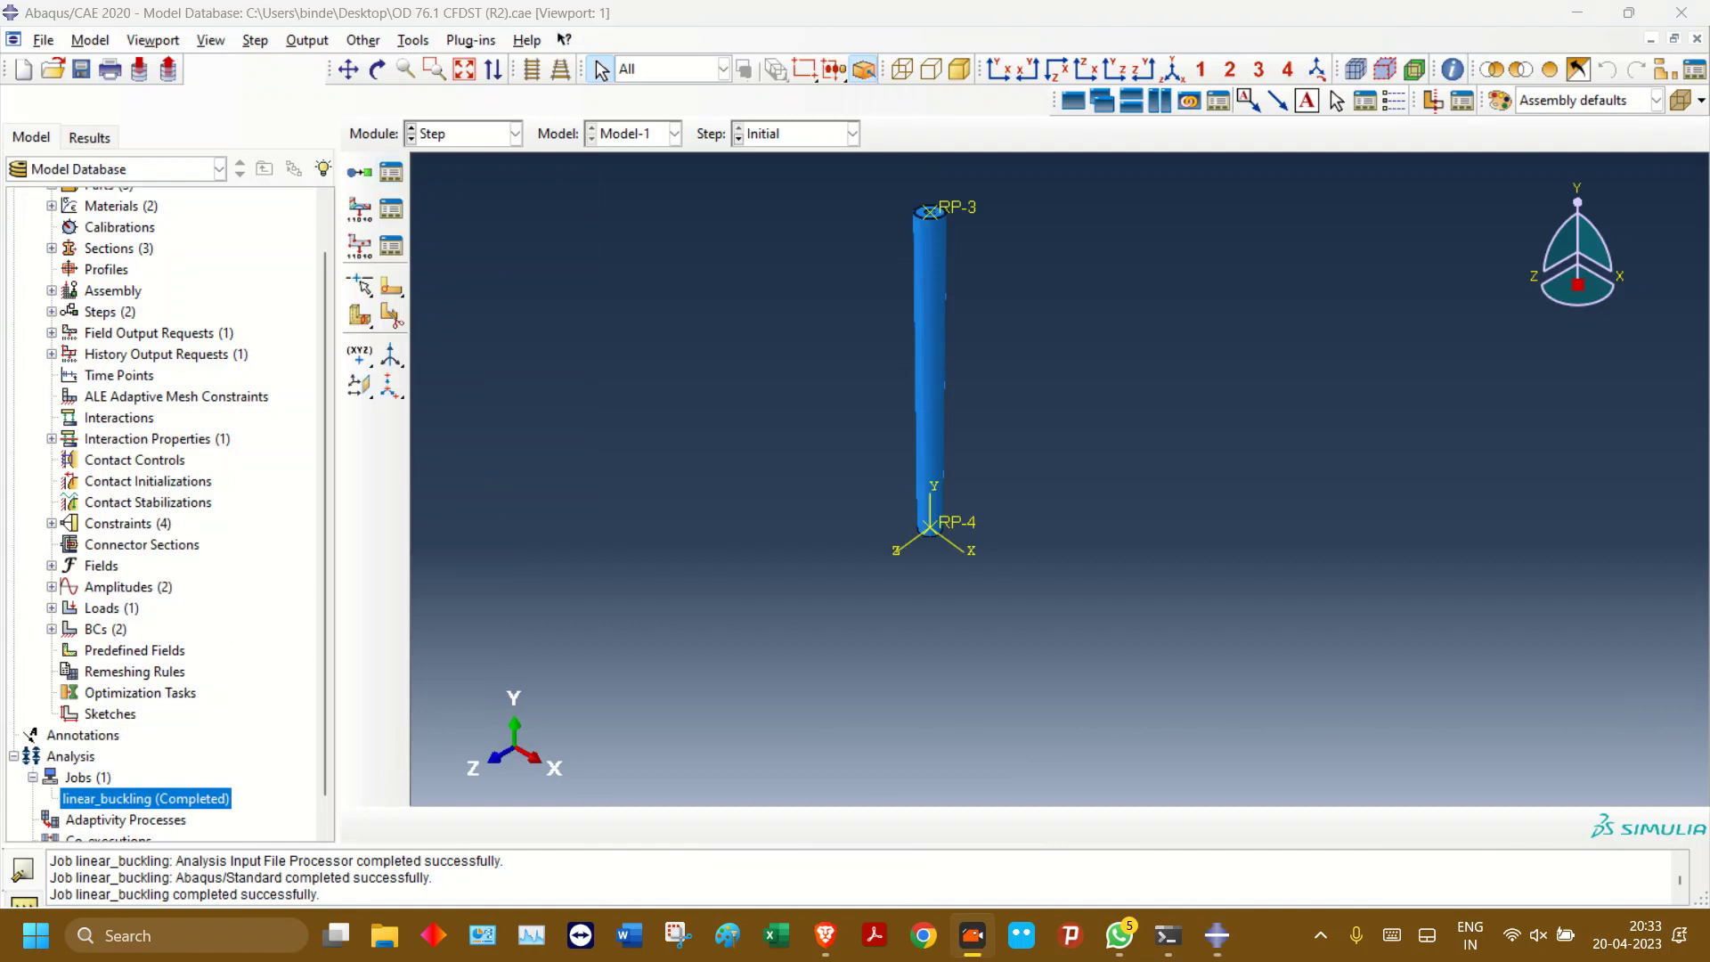
- Edit the linear buckling step to request 4 eigenvalues with 8 vectors used per iteration
left_click(391, 172)
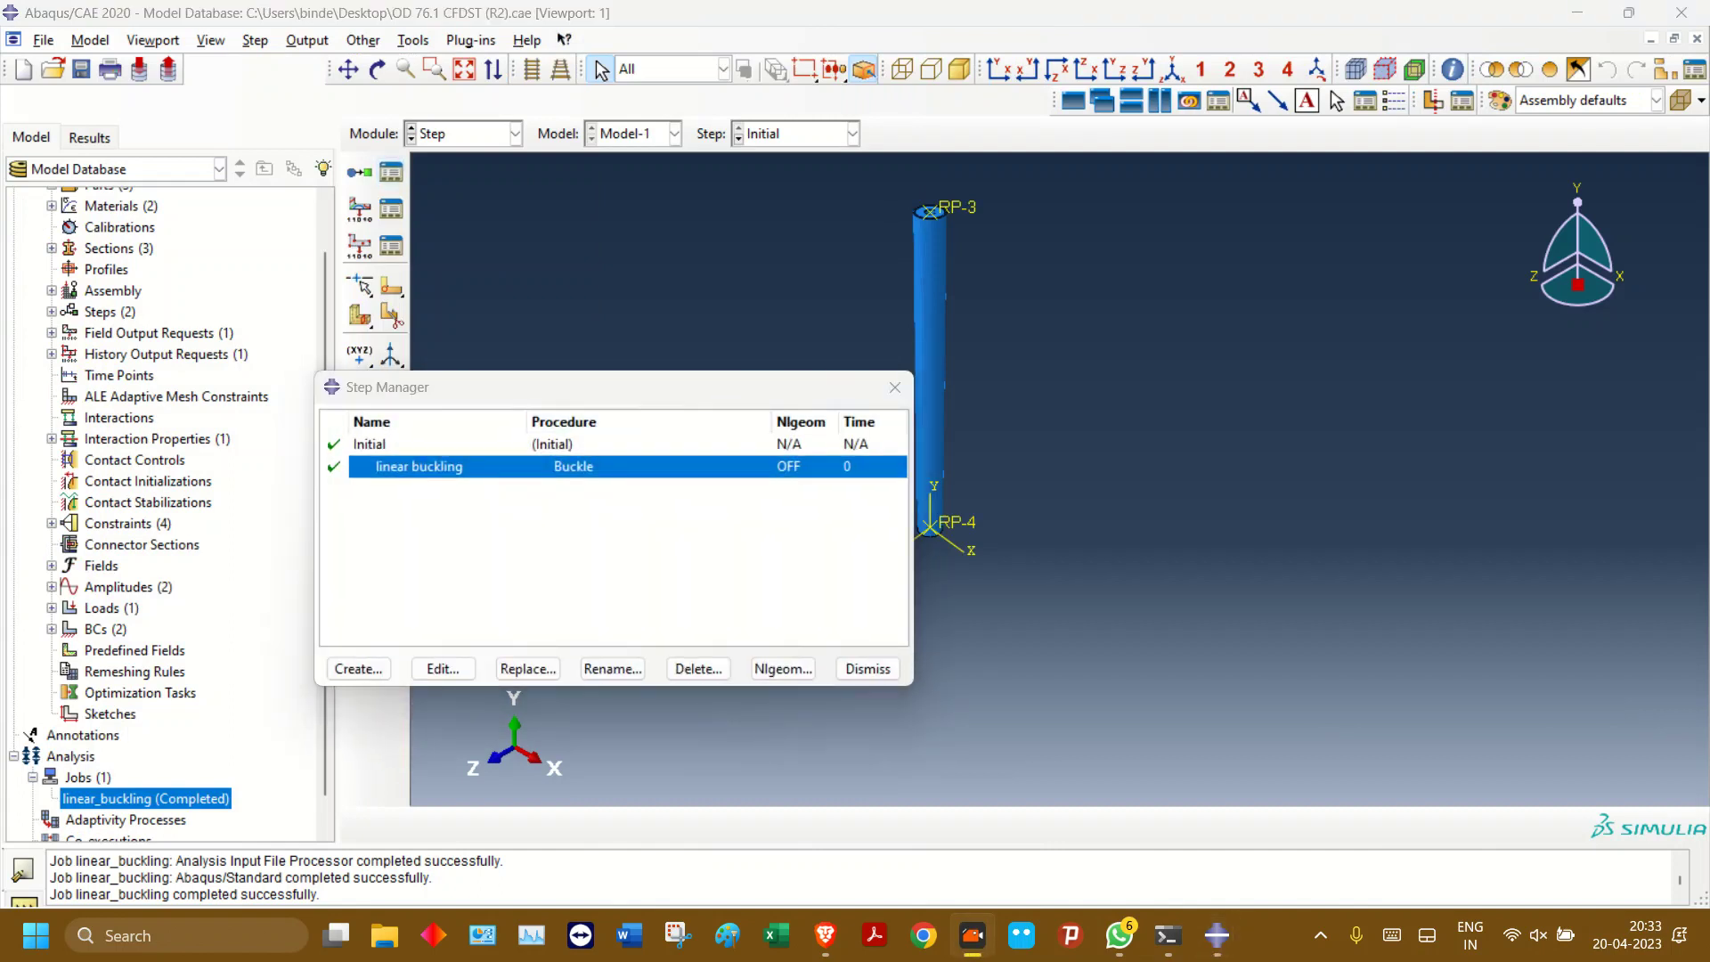
double_click(588, 467)
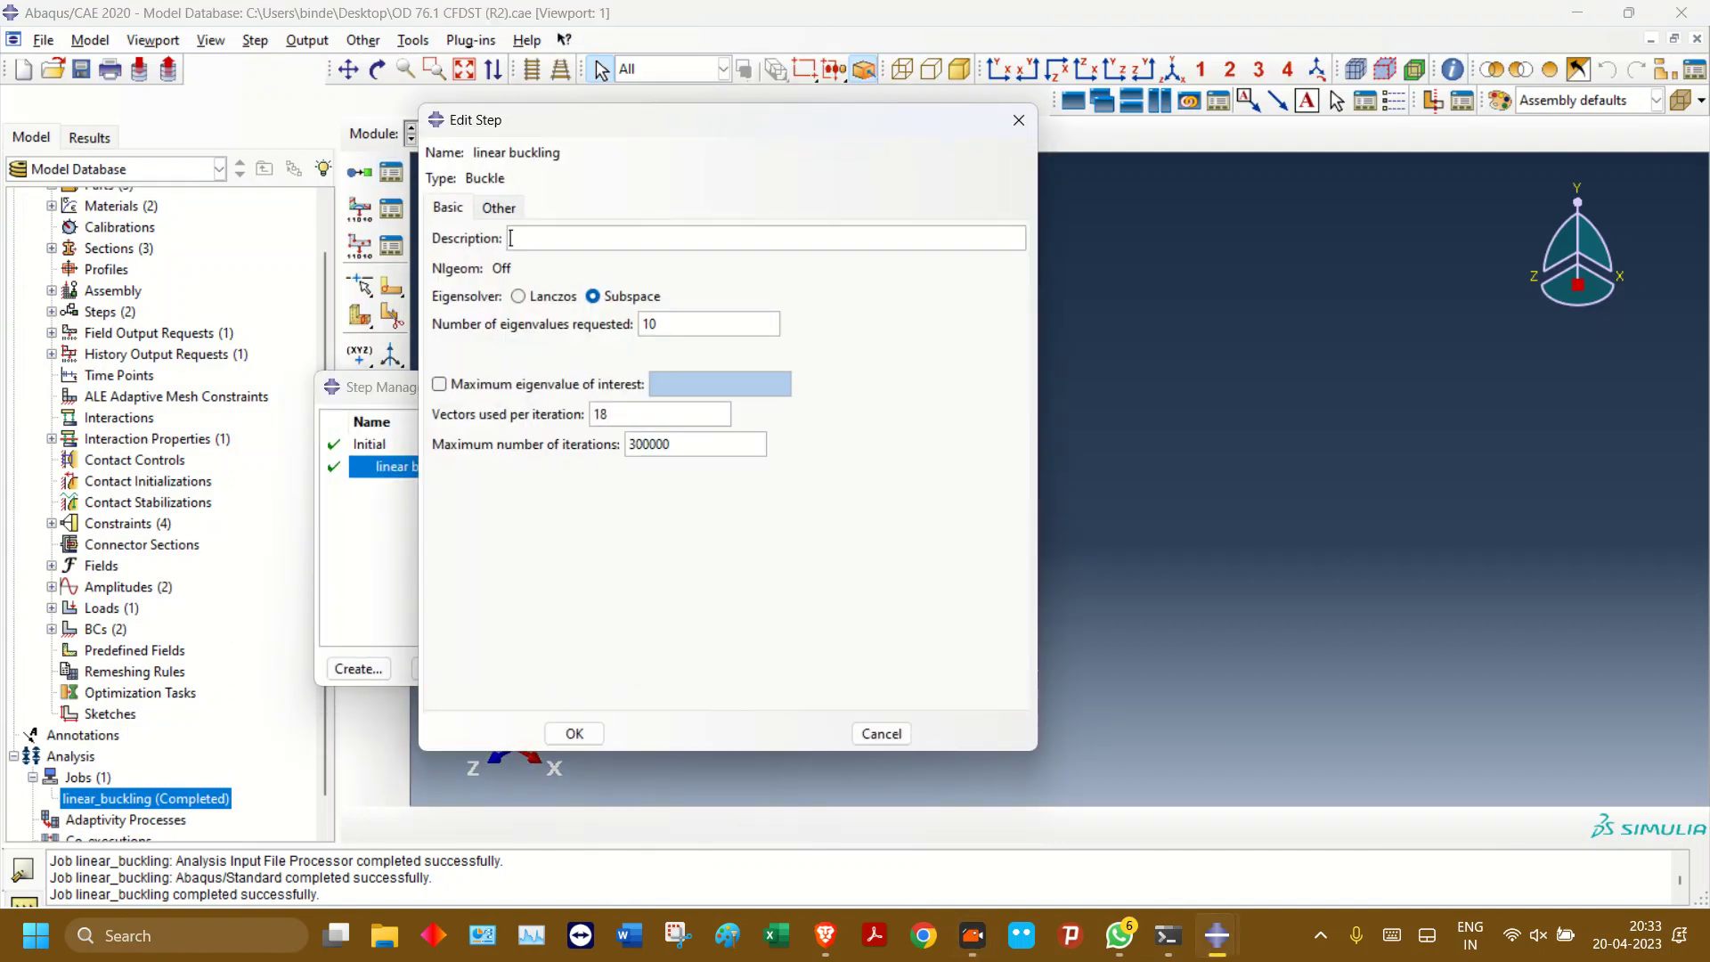
double_click(660, 324)
type("4")
key("Tab")
type("8")
key("Return")
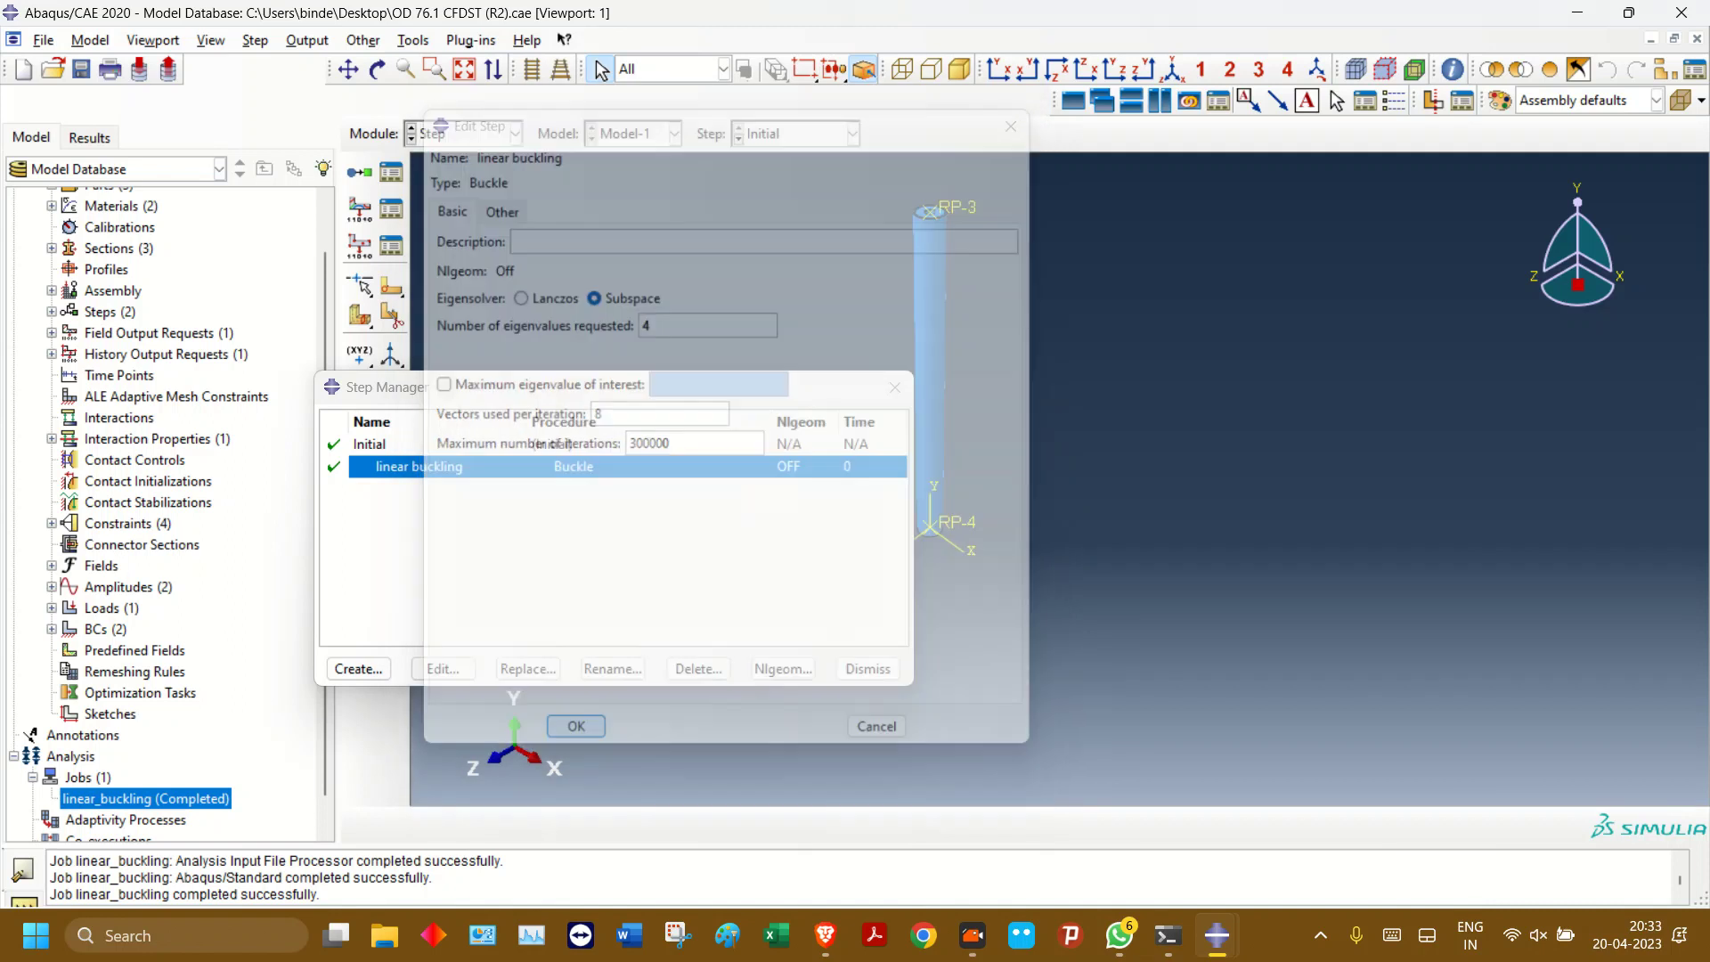
left_click(895, 387)
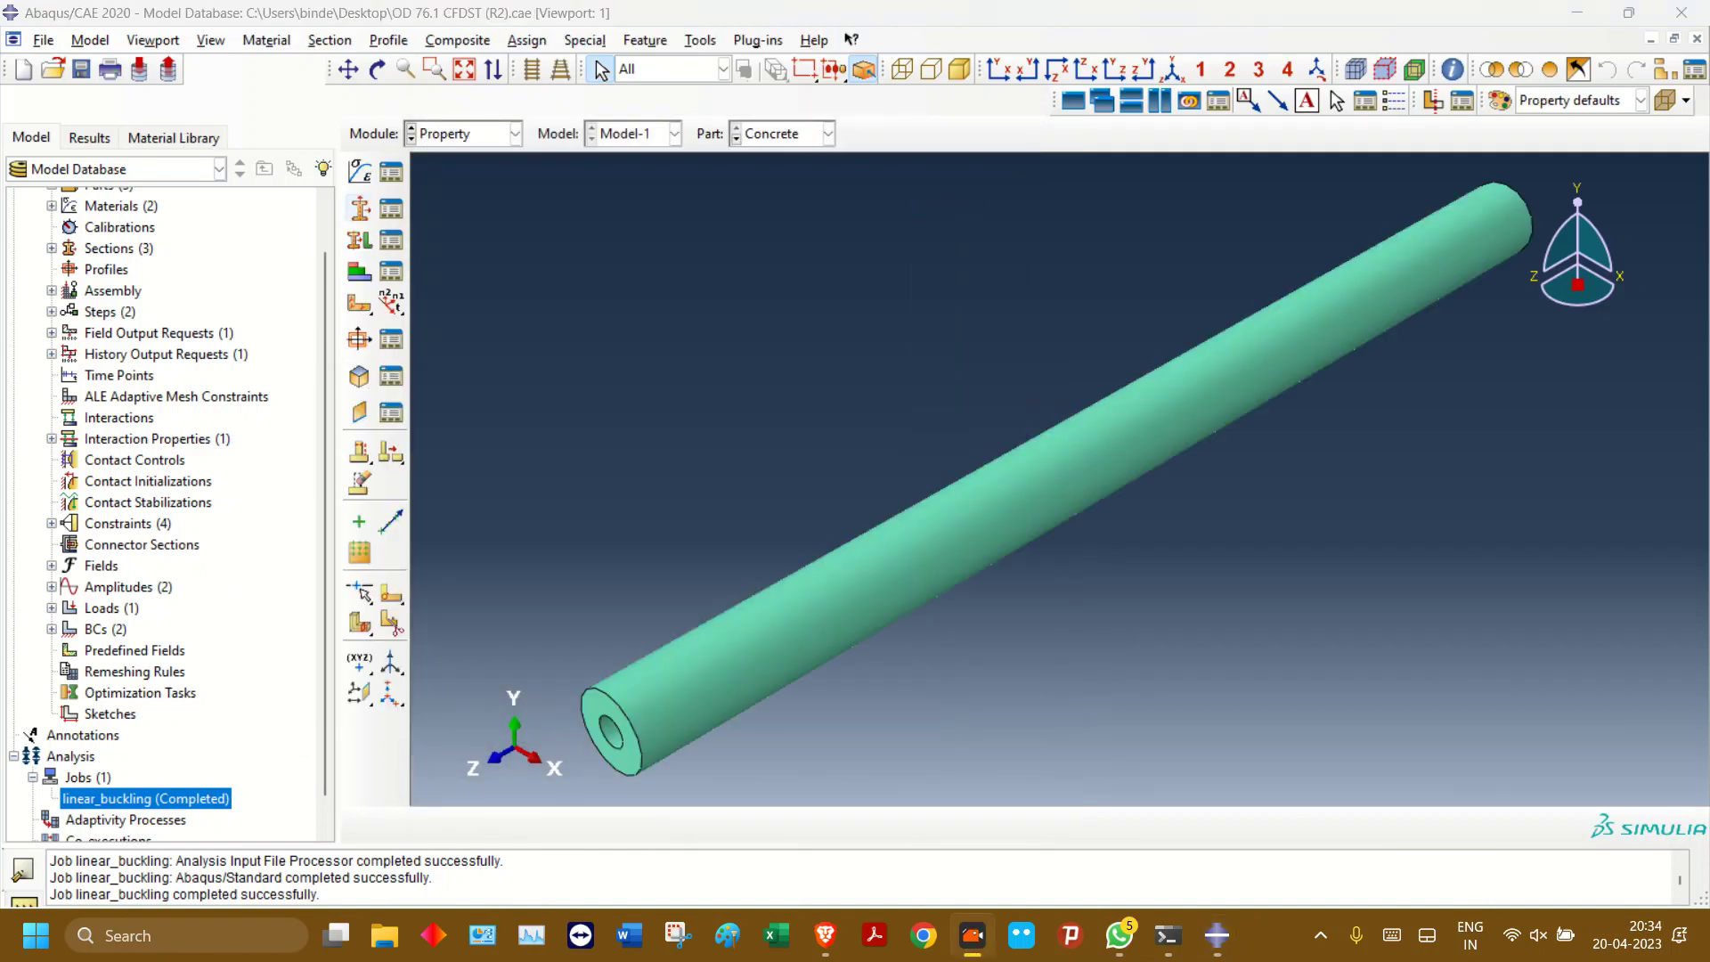
- Add a second row to the Steel material's plastic data with yield stress 400 and plastic strain 0.3
left_click(391, 170)
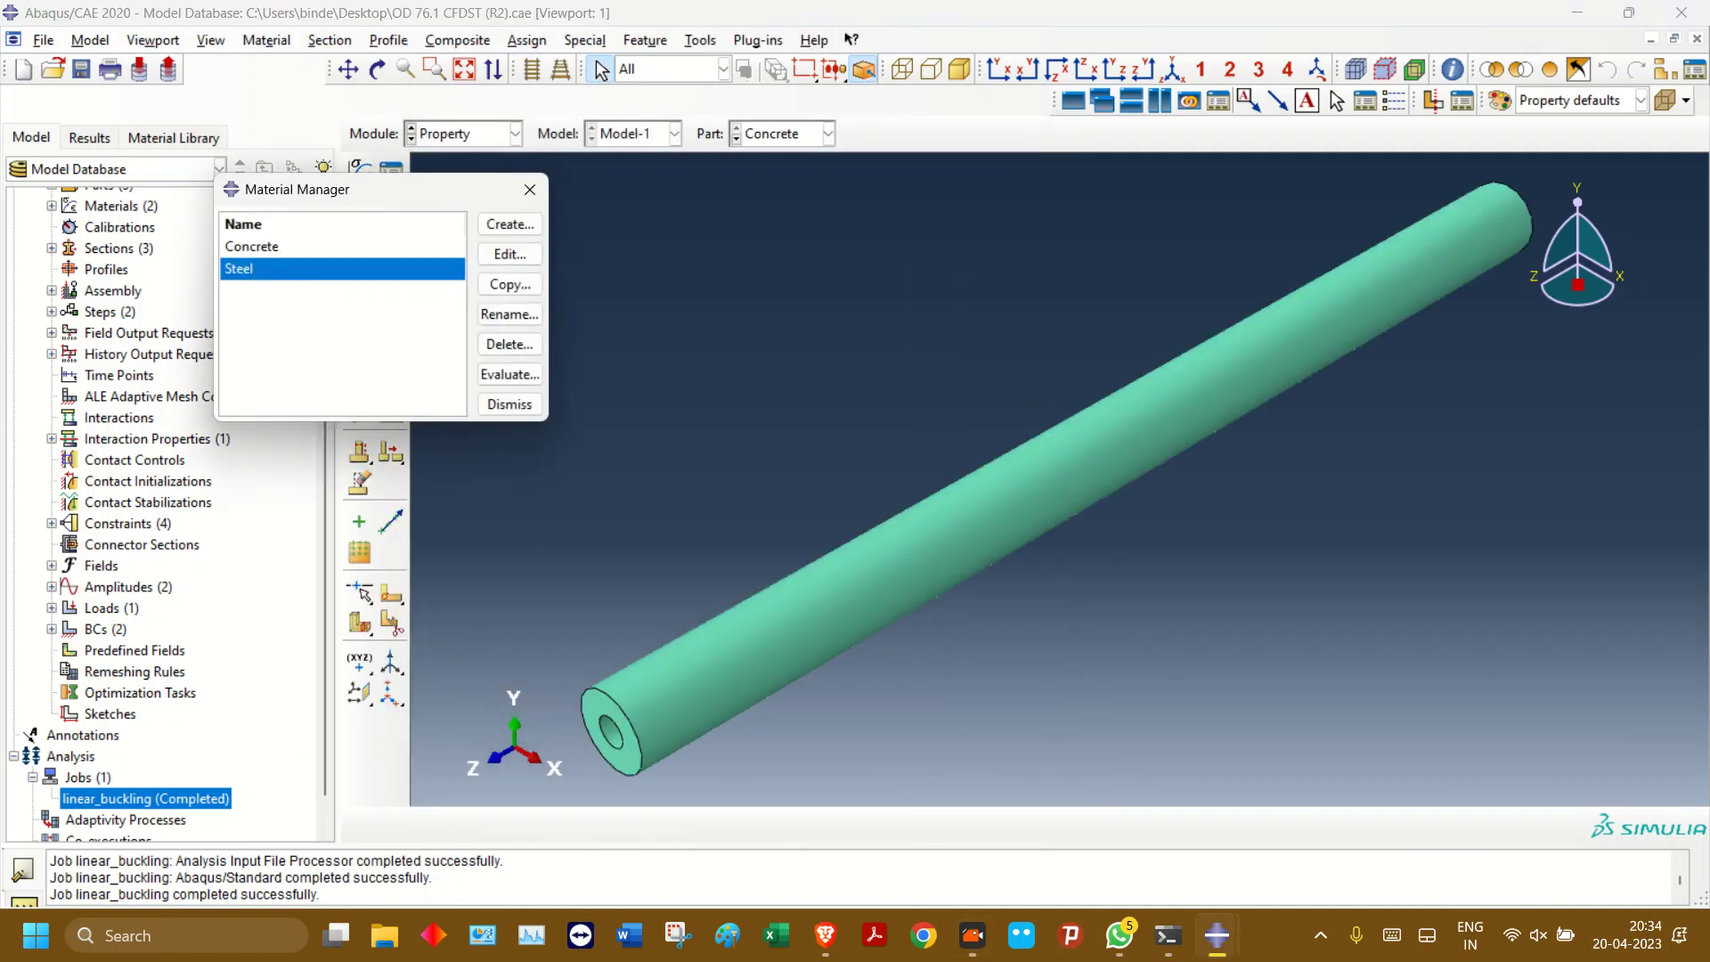
left_click(499, 252)
left_click(351, 267)
double_click(472, 587)
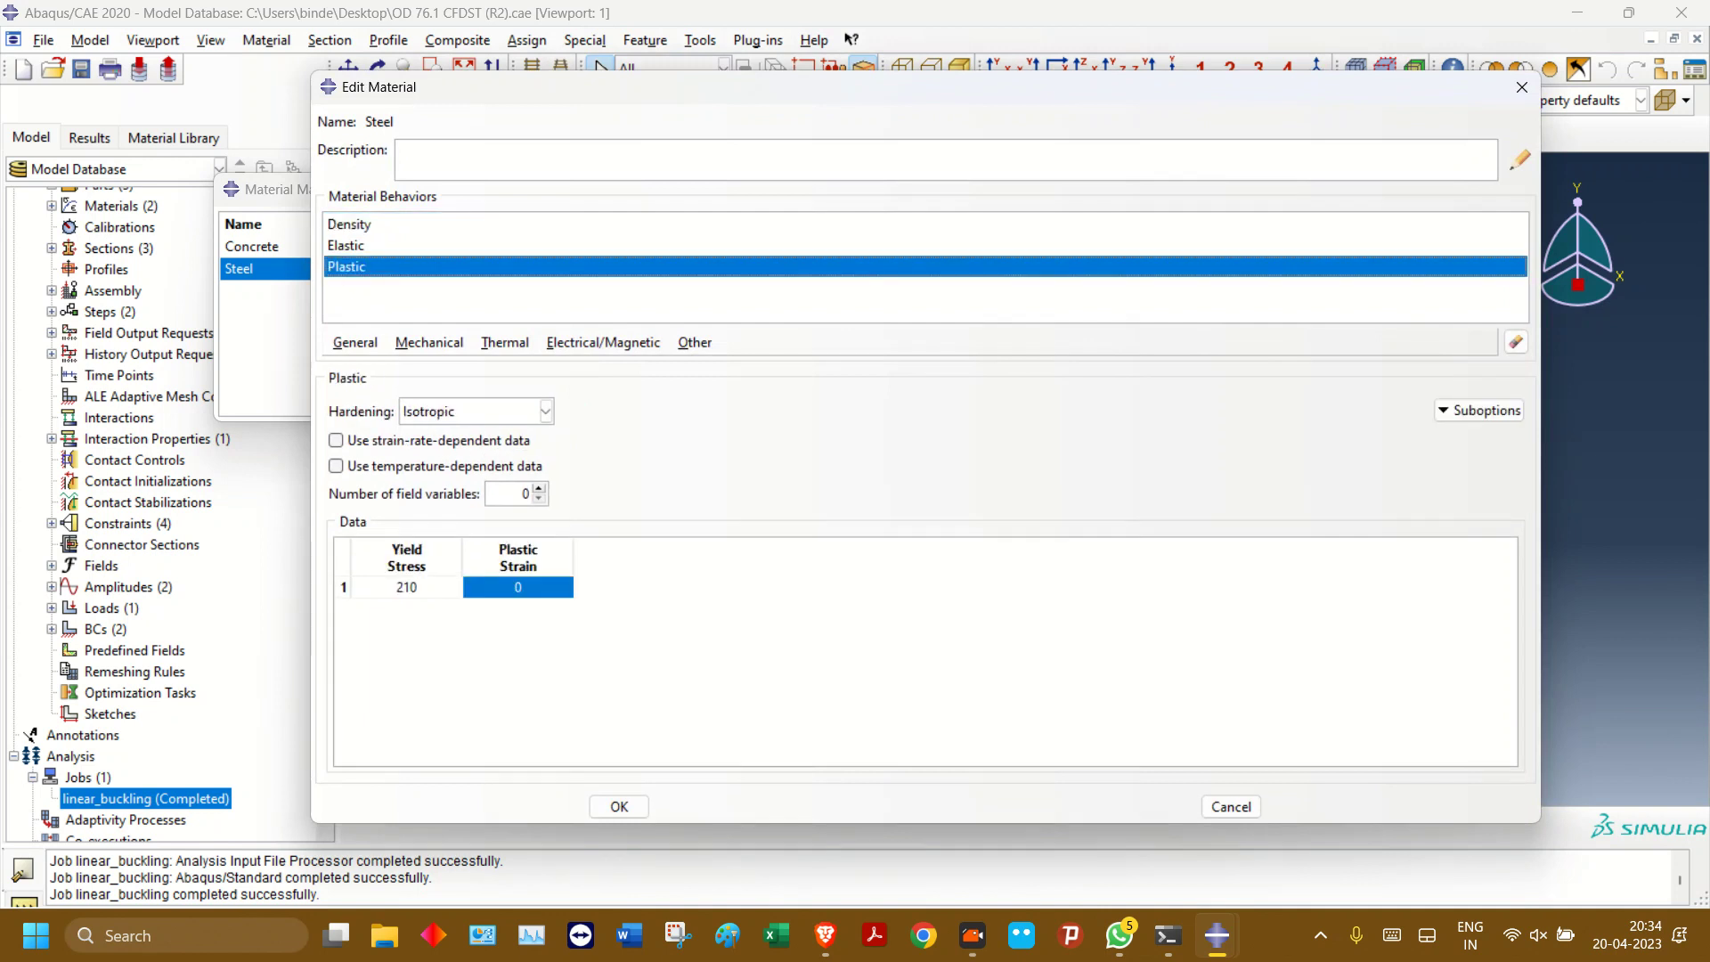
key("Return")
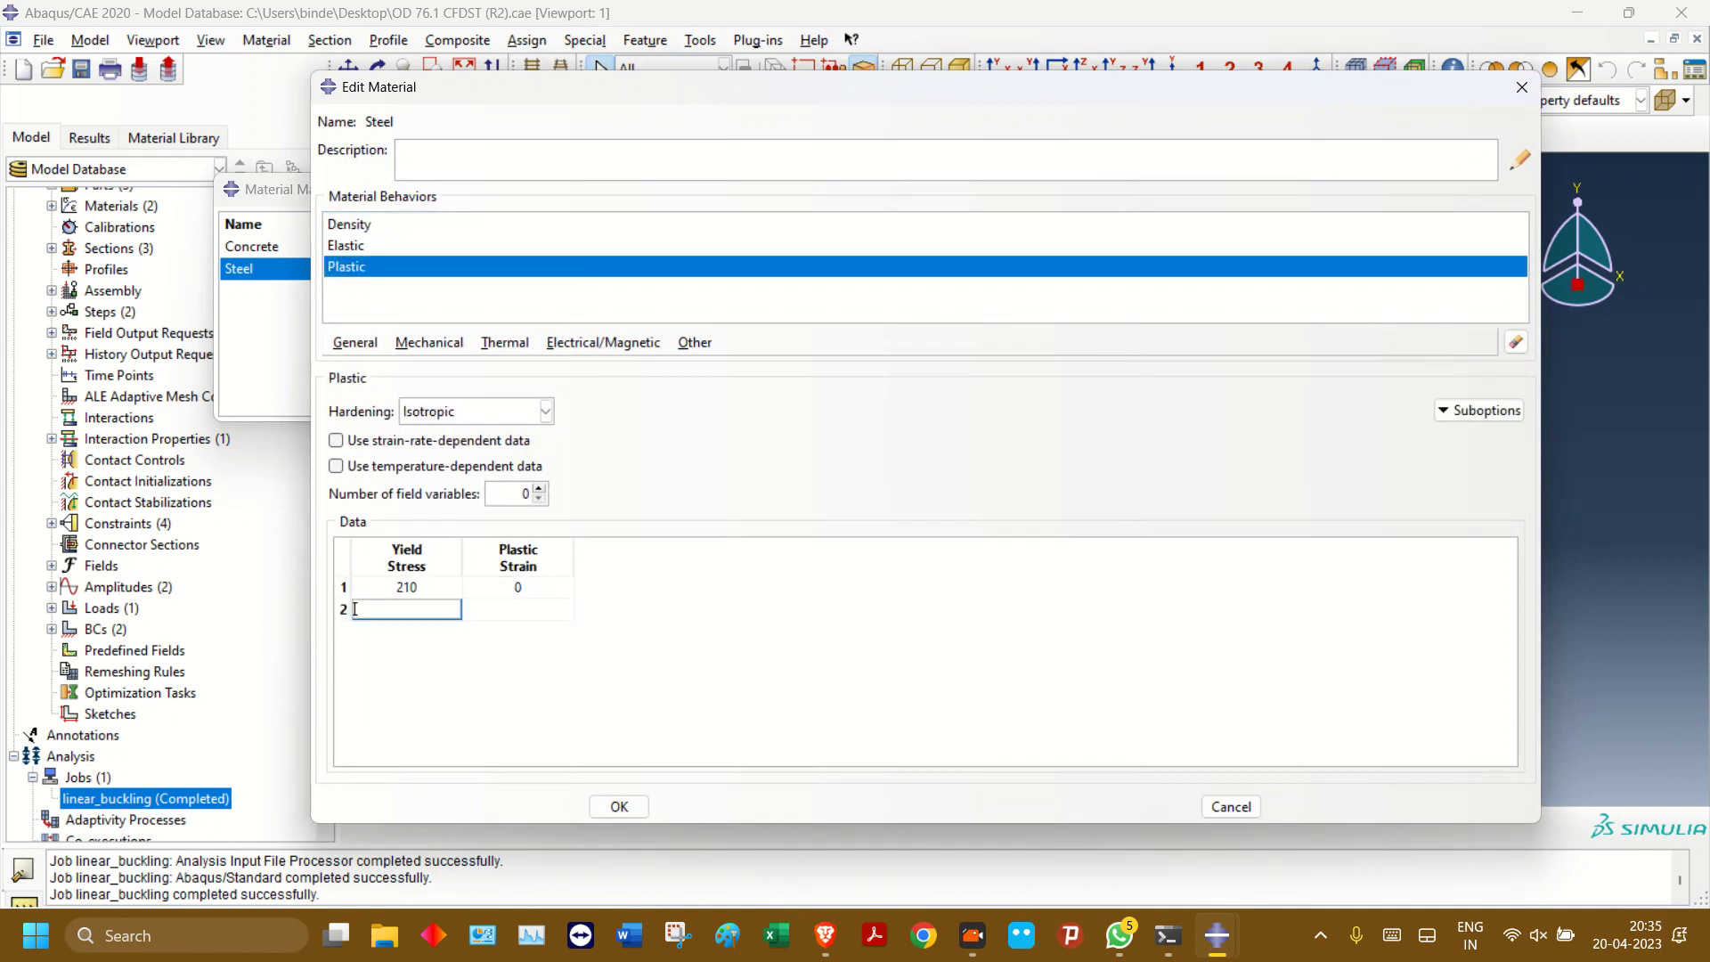
type("400")
key("Tab")
type("0.3")
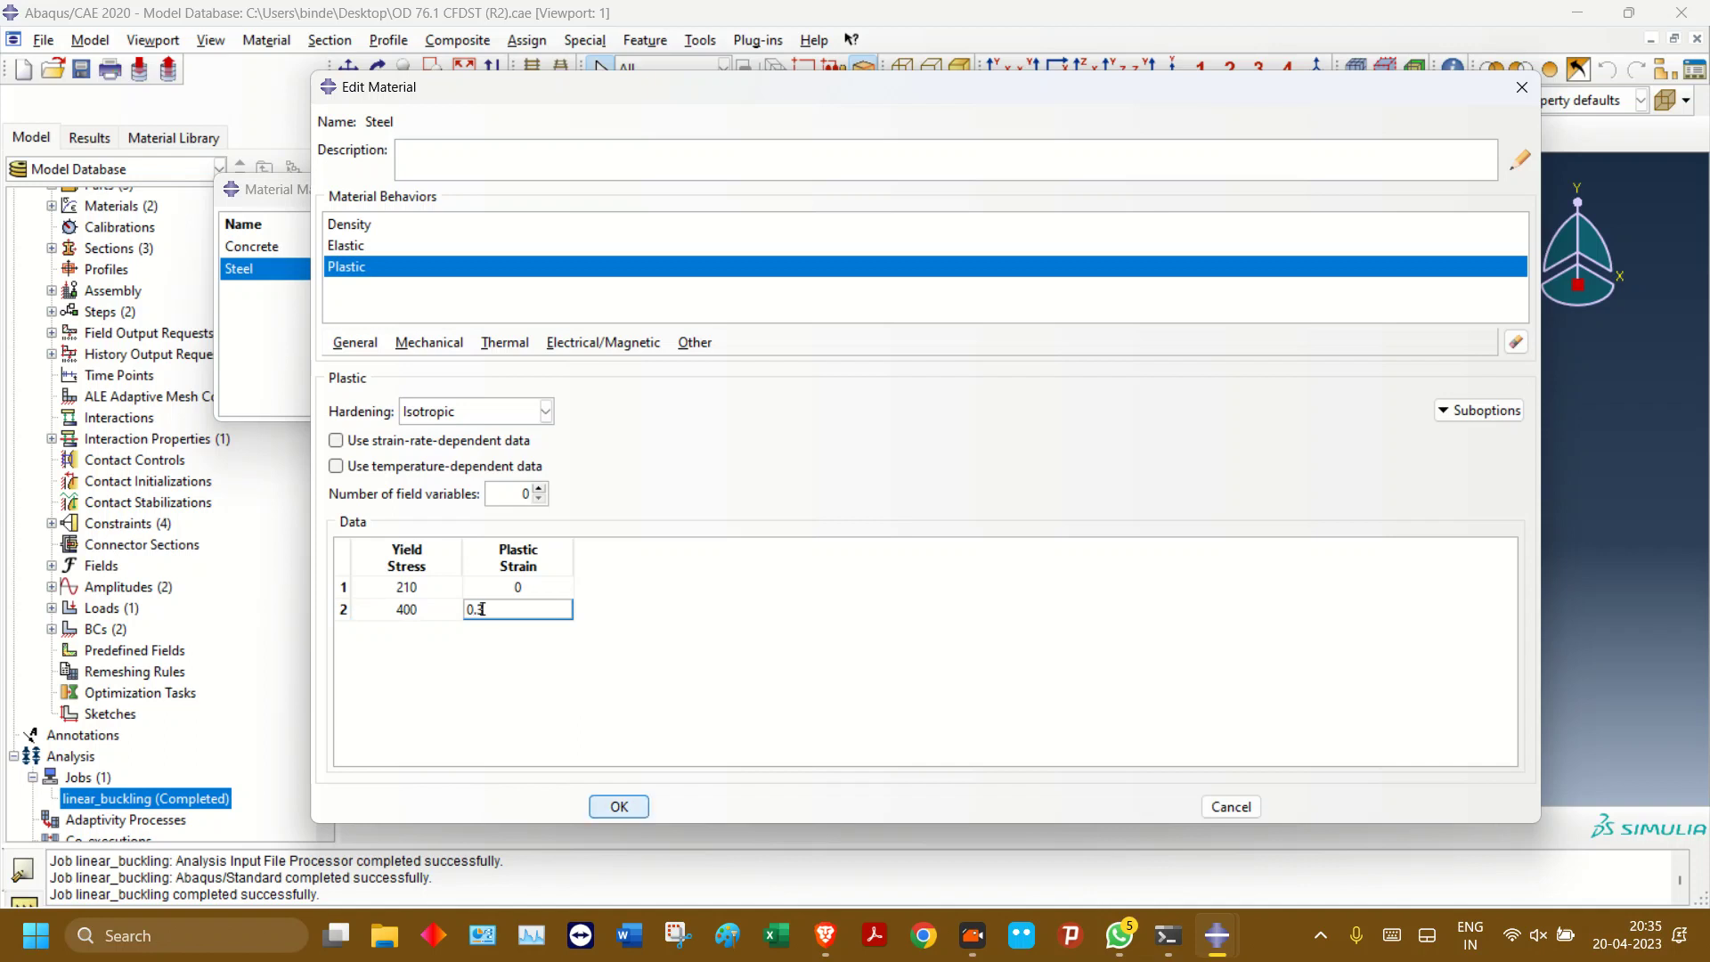
left_click(619, 806)
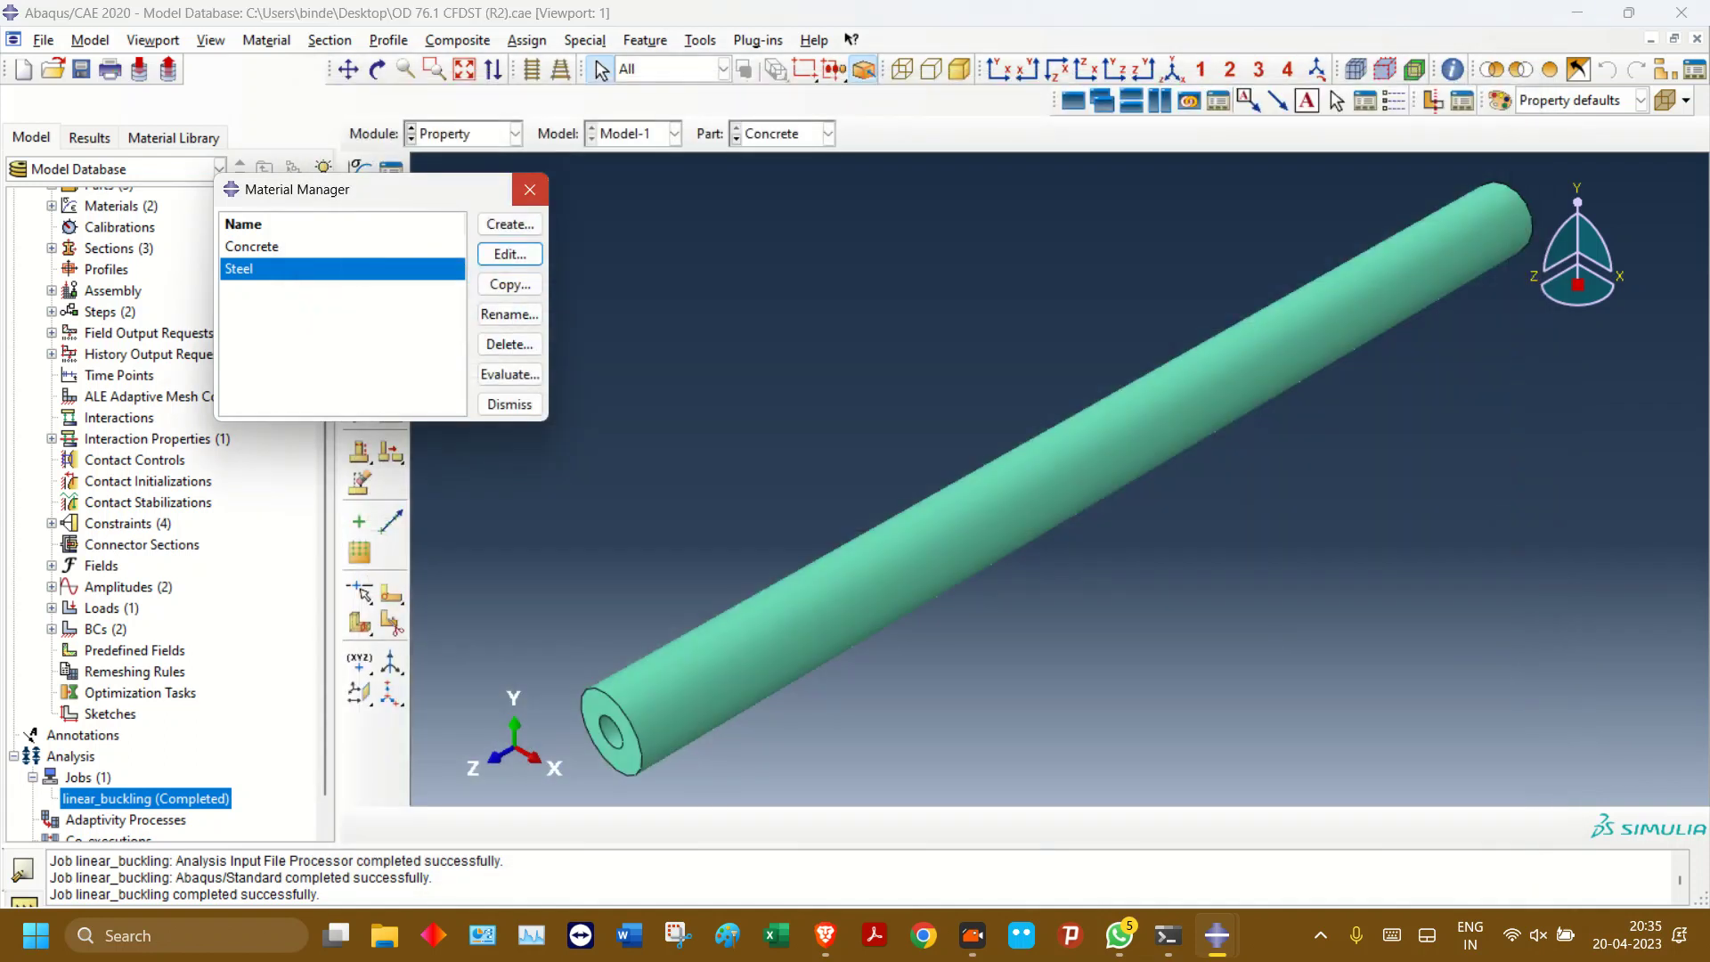
left_click(529, 190)
- Switch to the Mesh module and set the Concrete part's approximate global seed size to 5
left_click(515, 133)
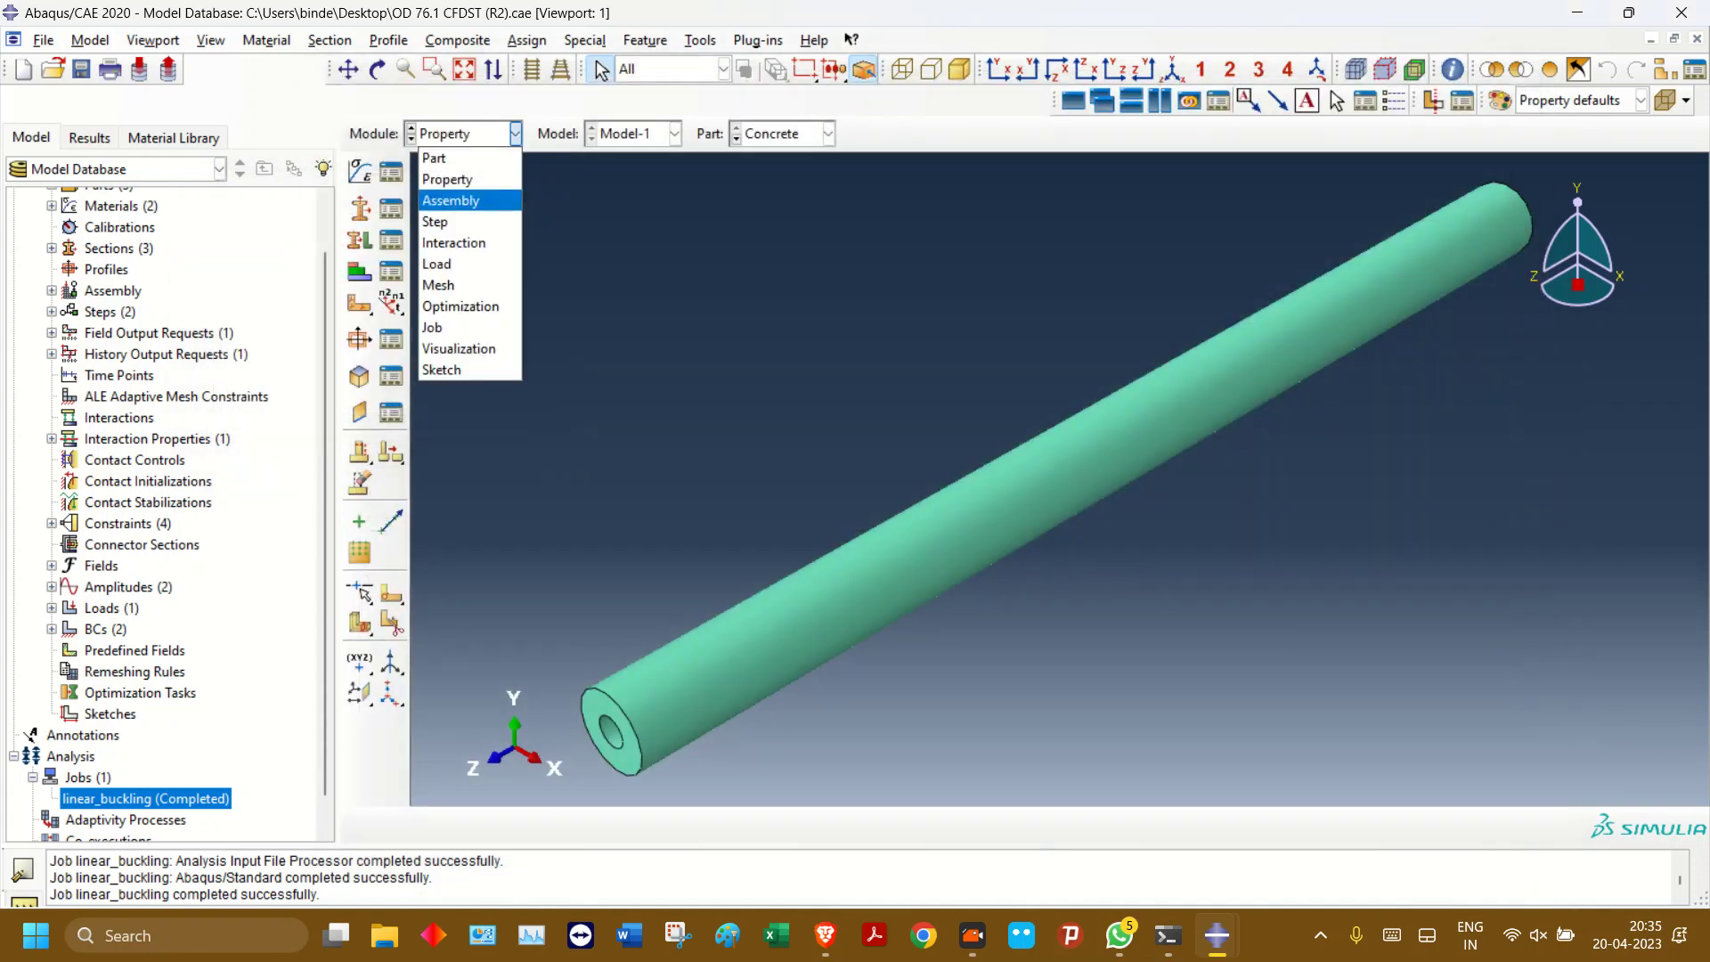
left_click(454, 285)
scroll(611, 477, "up", 3)
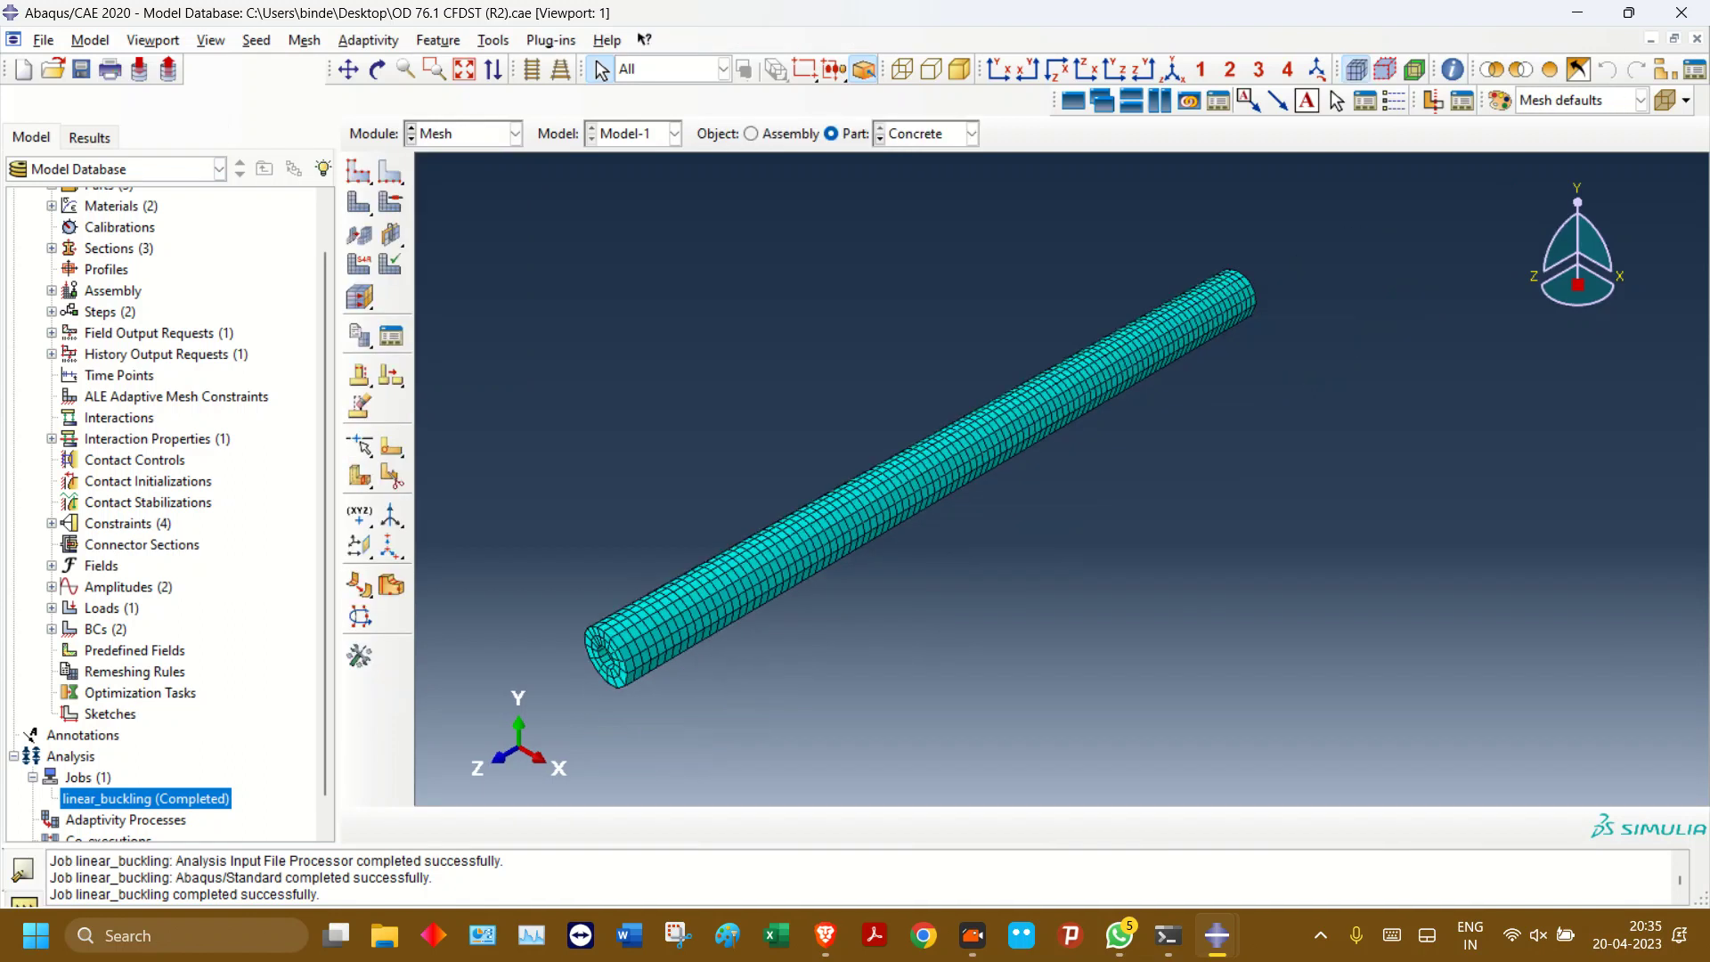
scroll(659, 659, "down", 8)
left_click(359, 171)
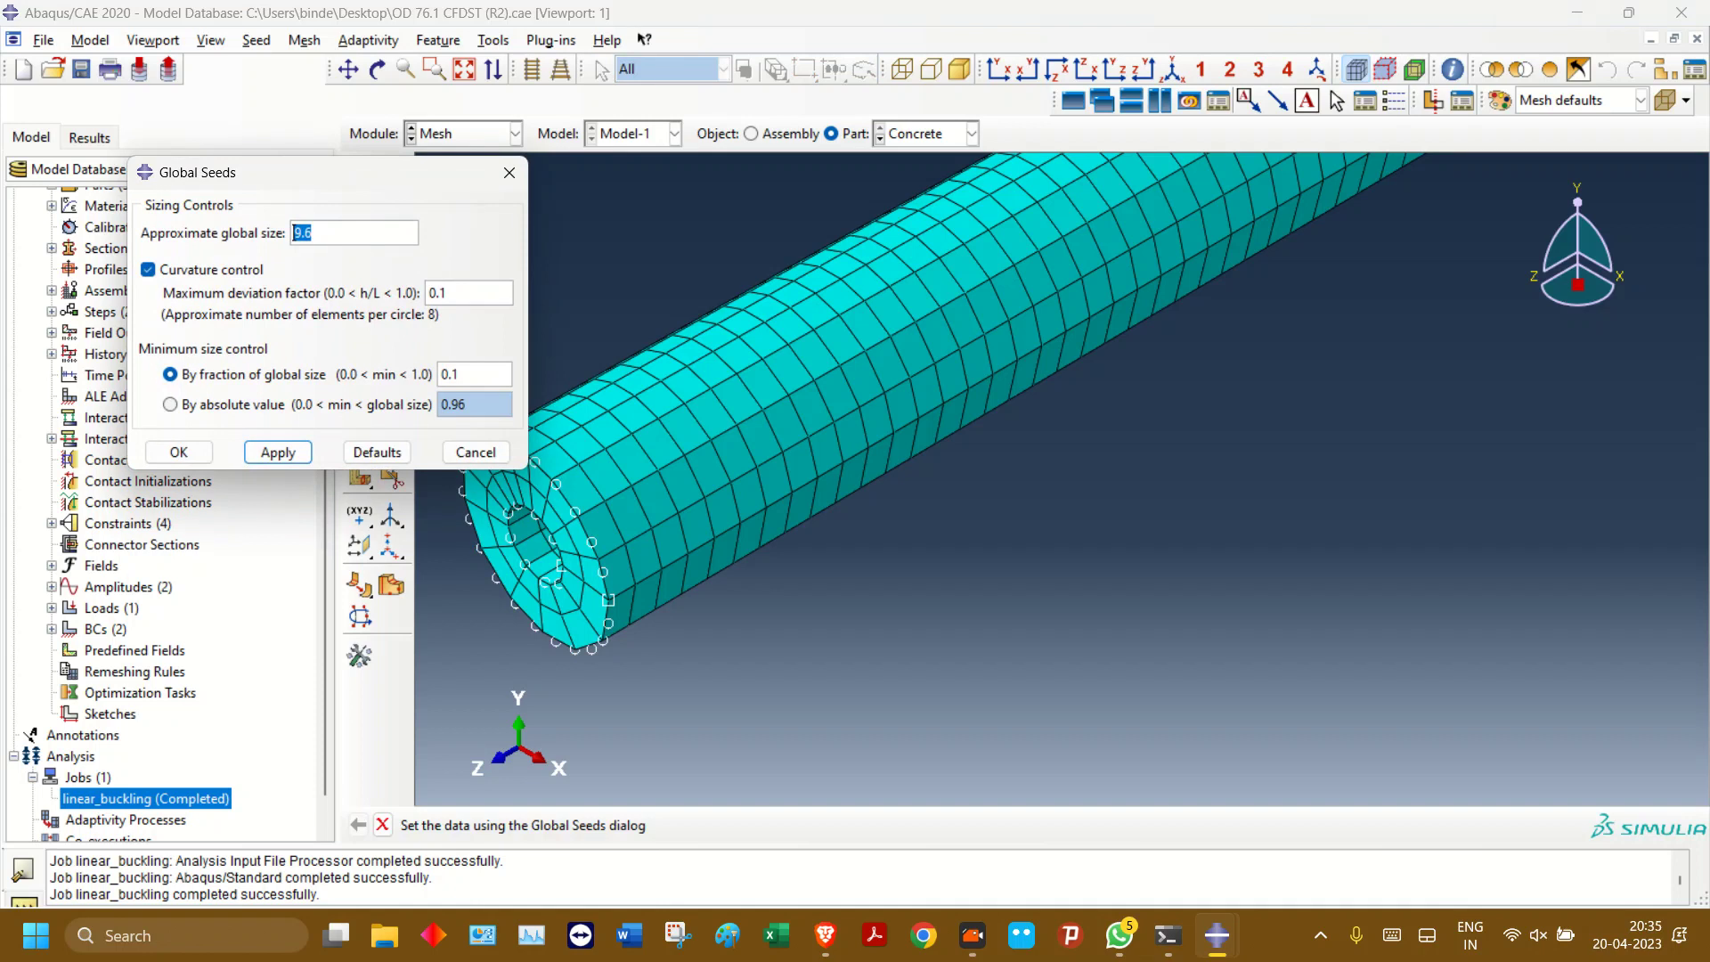
type("5")
left_click(179, 452)
- Regenerate the Concrete part's mesh with the new global seeds
left_click(66, 354)
left_click(133, 397)
left_click(358, 203)
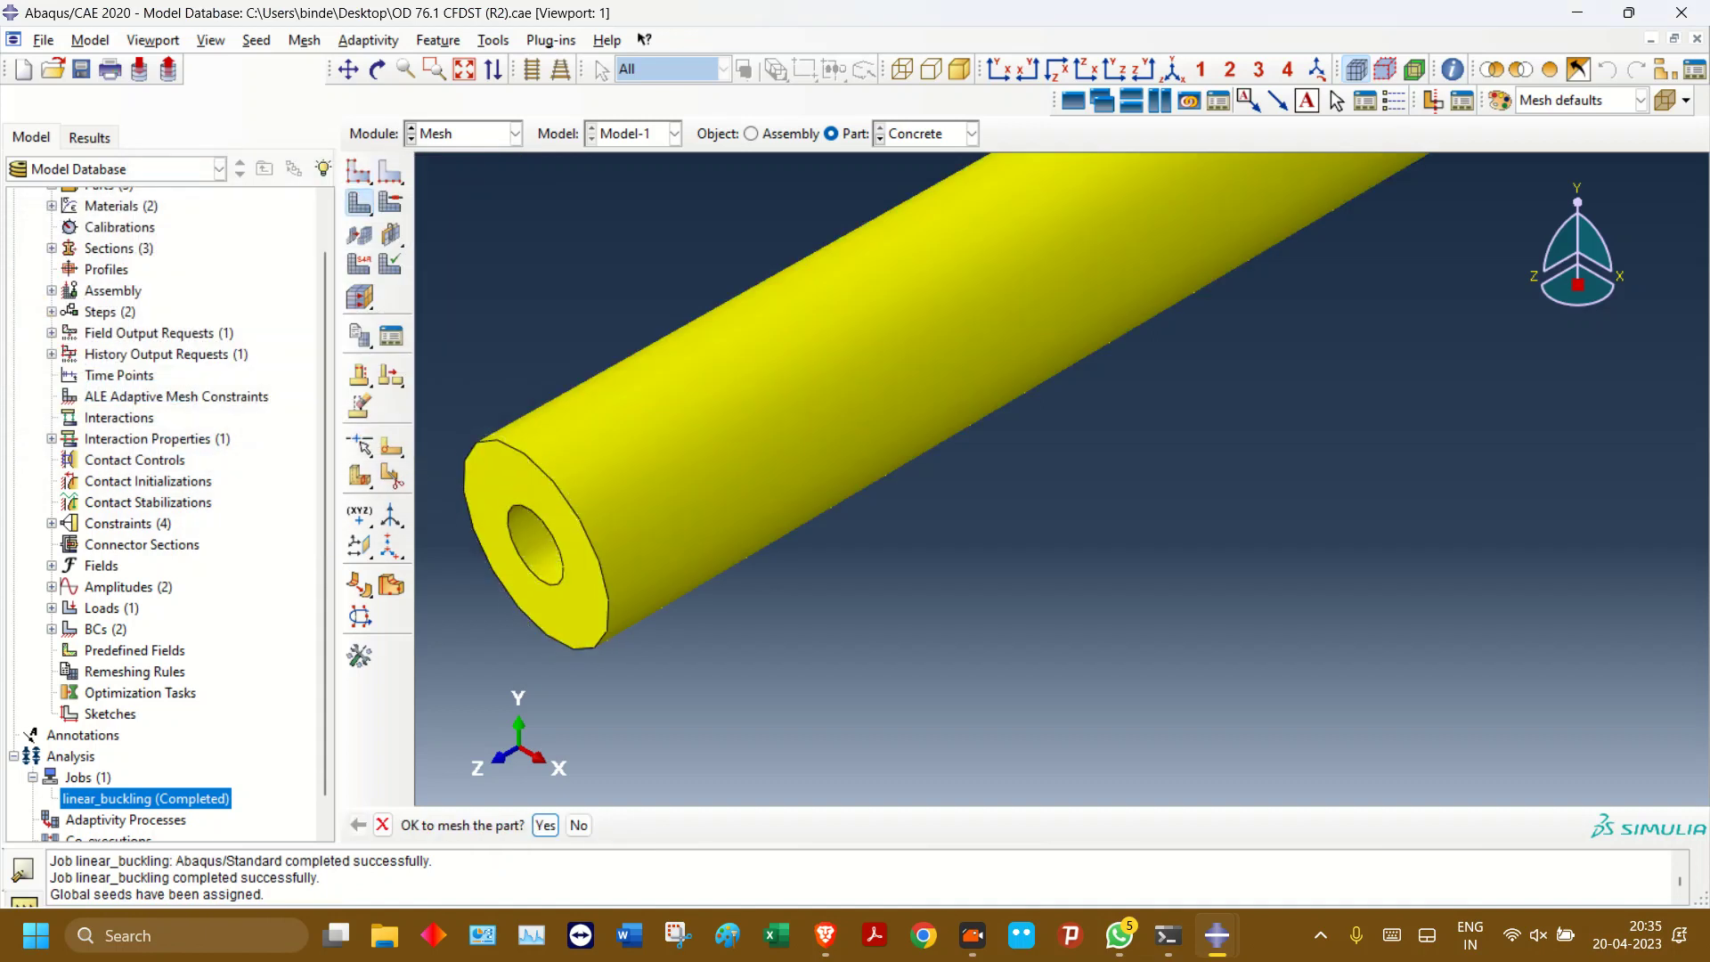
left_click(546, 826)
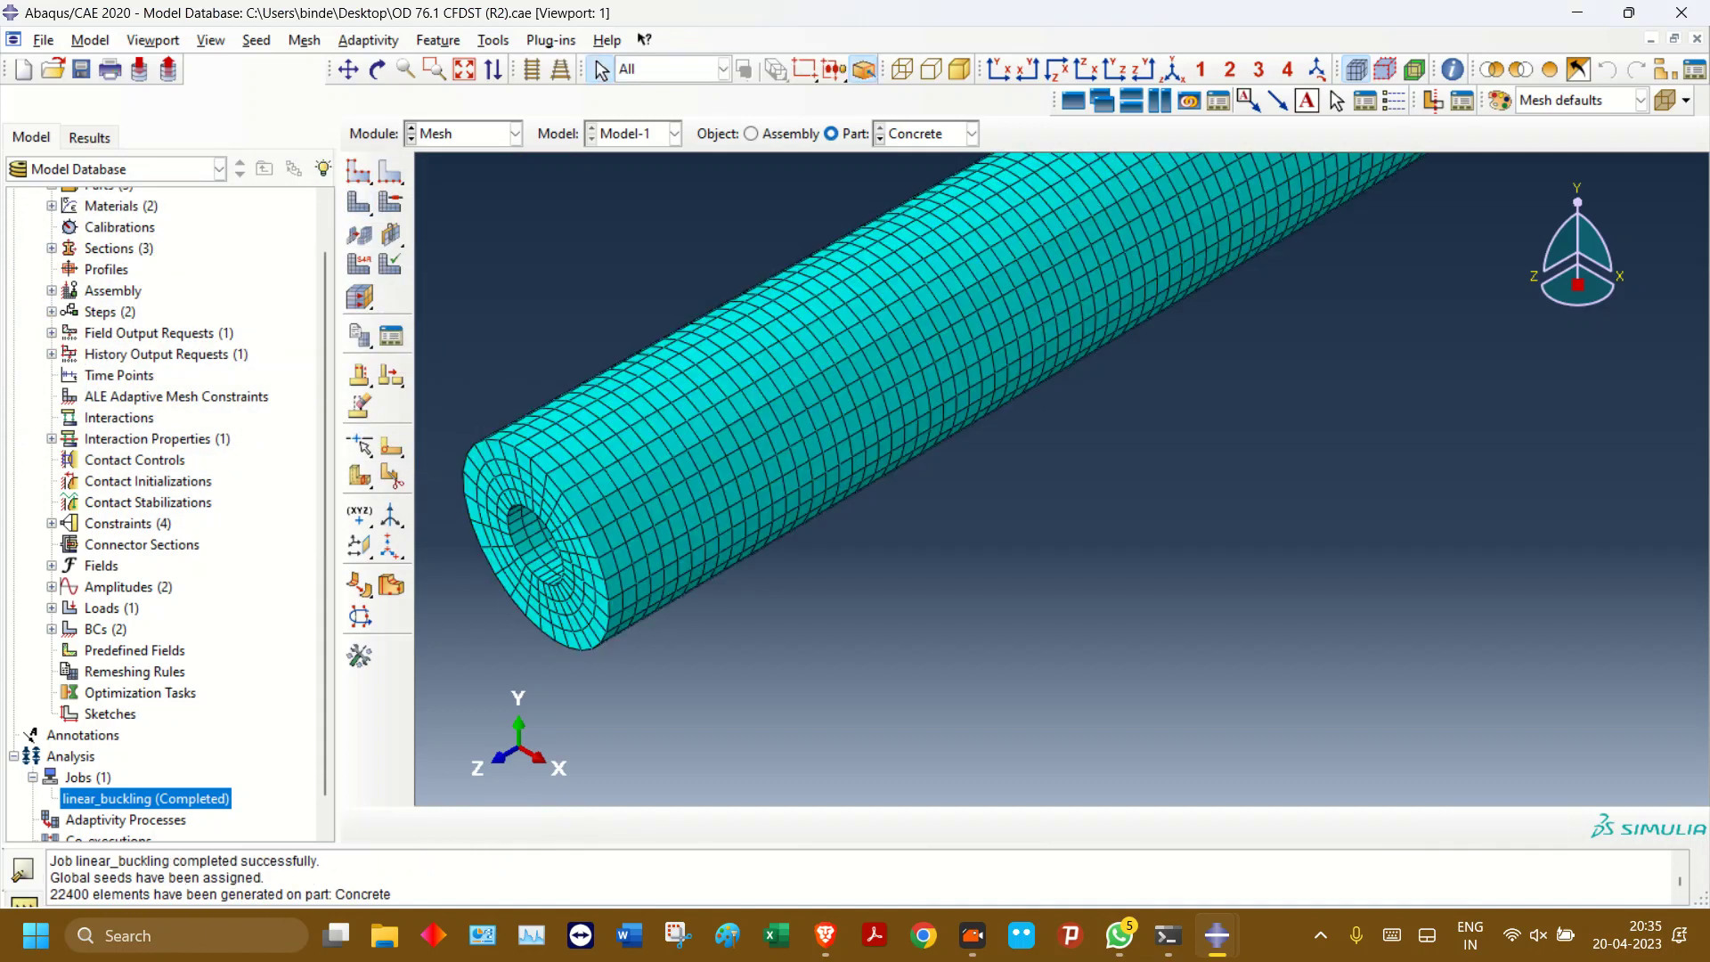
- Set the Inner Steel part's approximate global seed size to 5 and regenerate its mesh
left_click(971, 134)
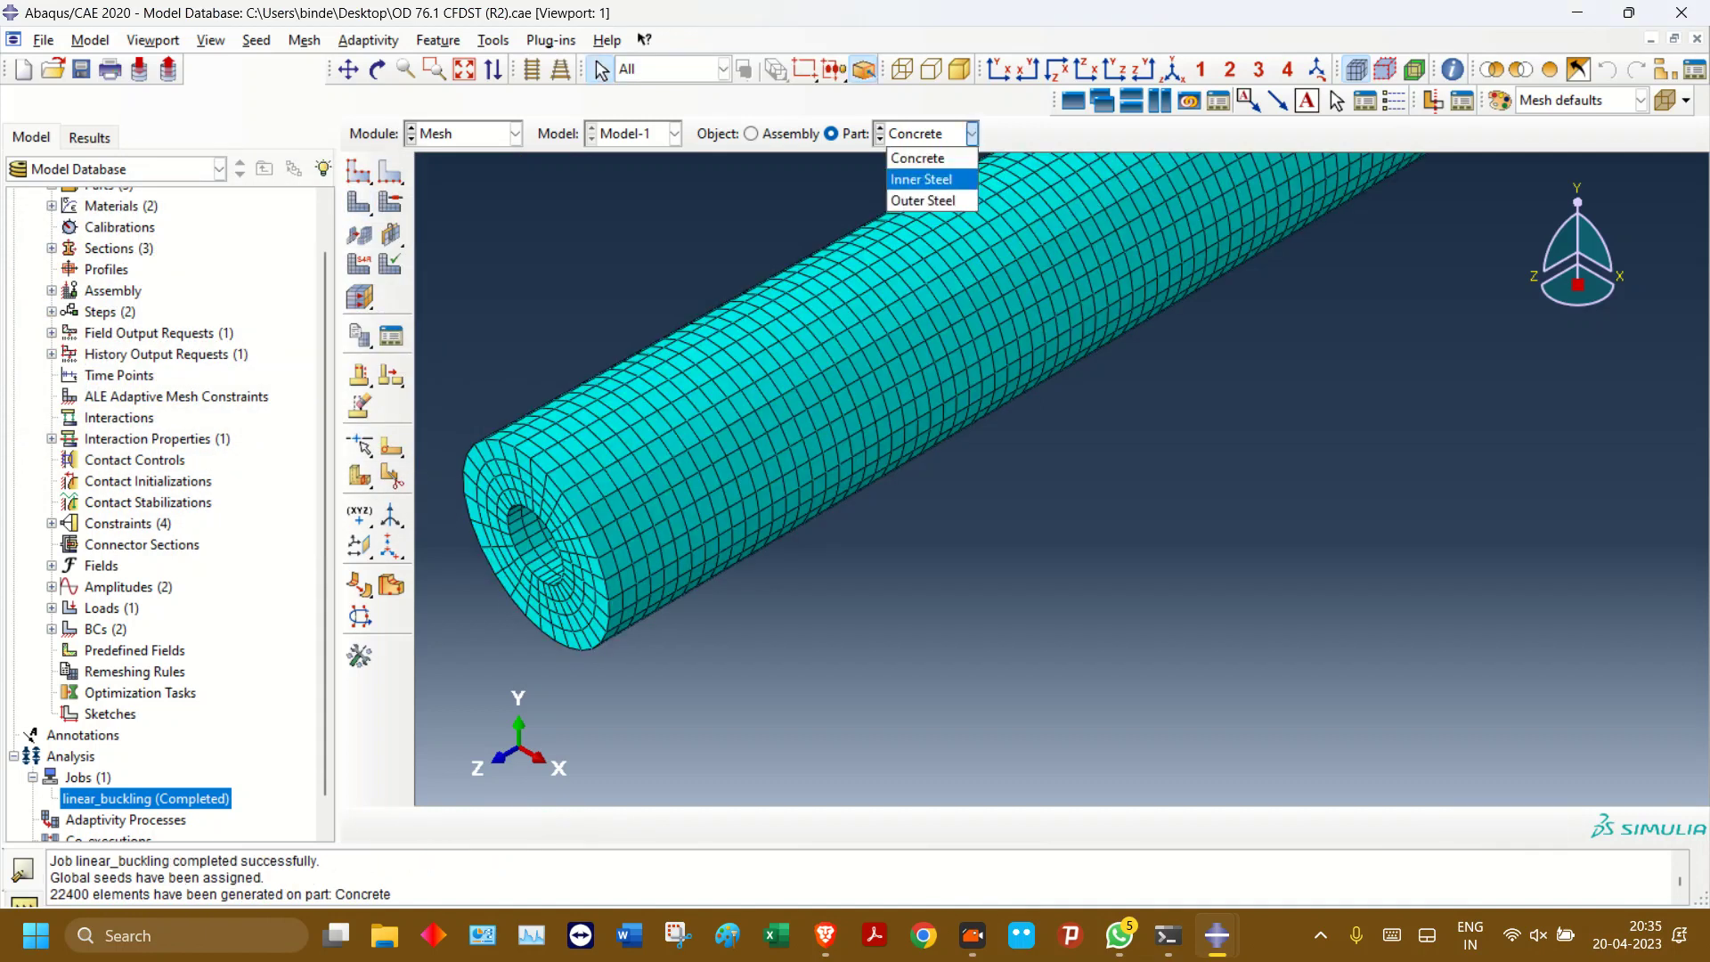
left_click(922, 176)
left_click(358, 169)
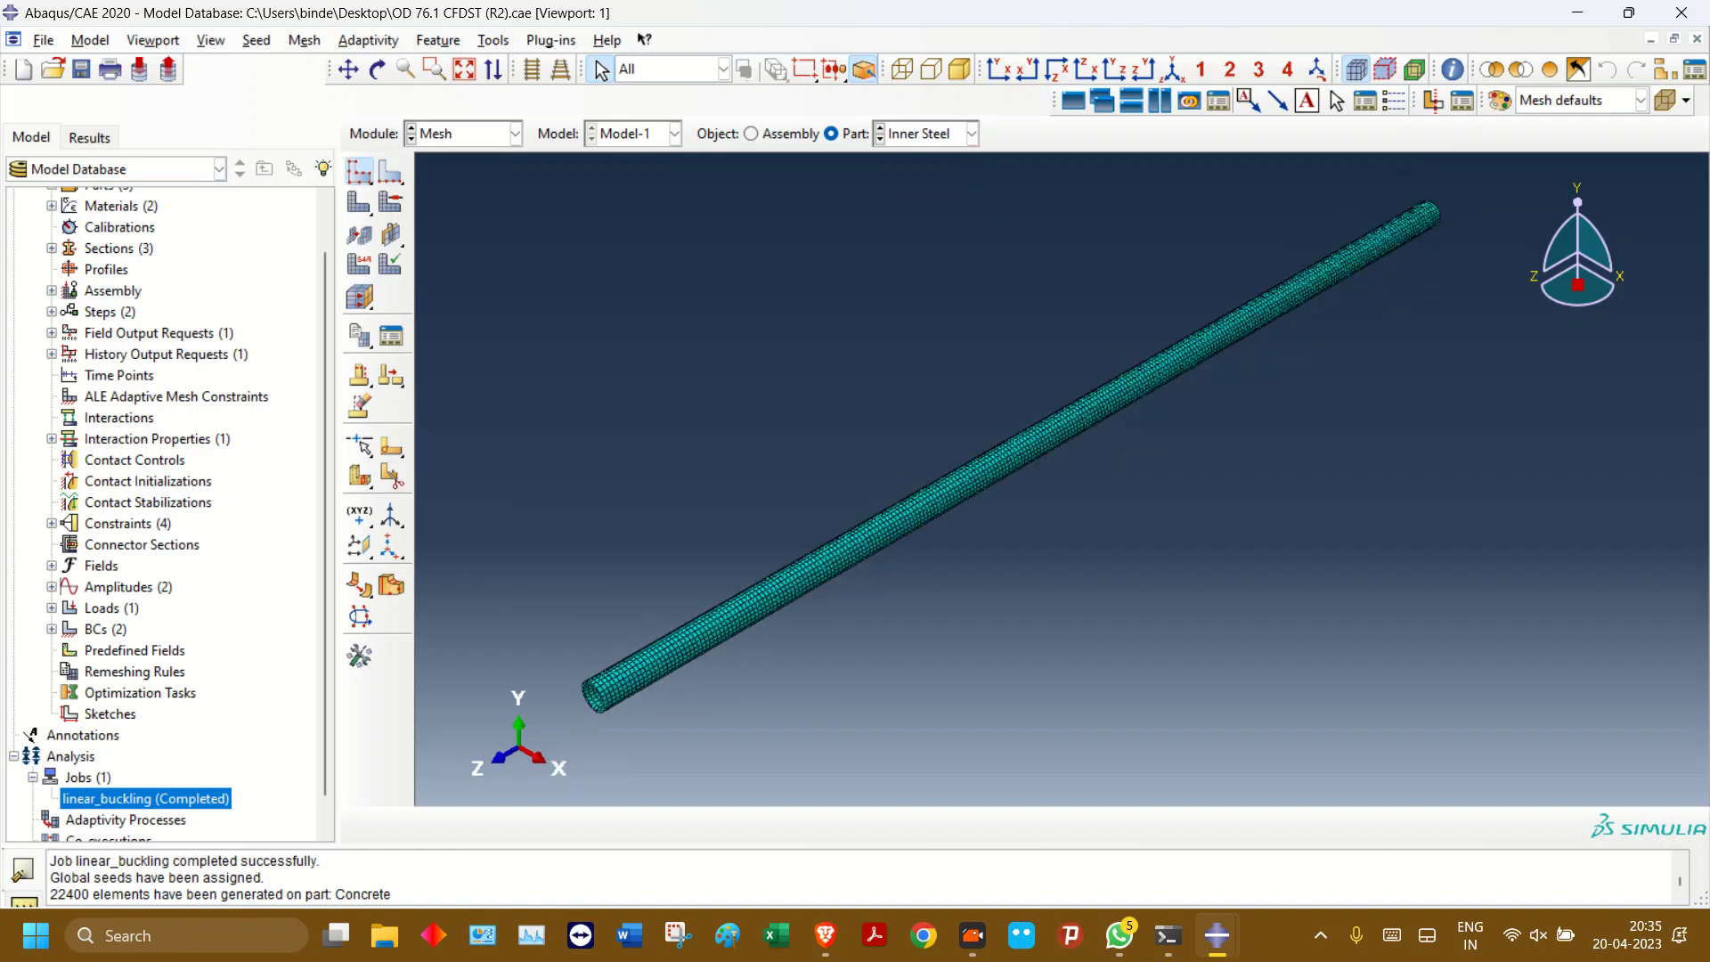
type("5")
left_click(179, 452)
left_click(390, 170)
left_click(544, 825)
scroll(607, 714, "down", 6)
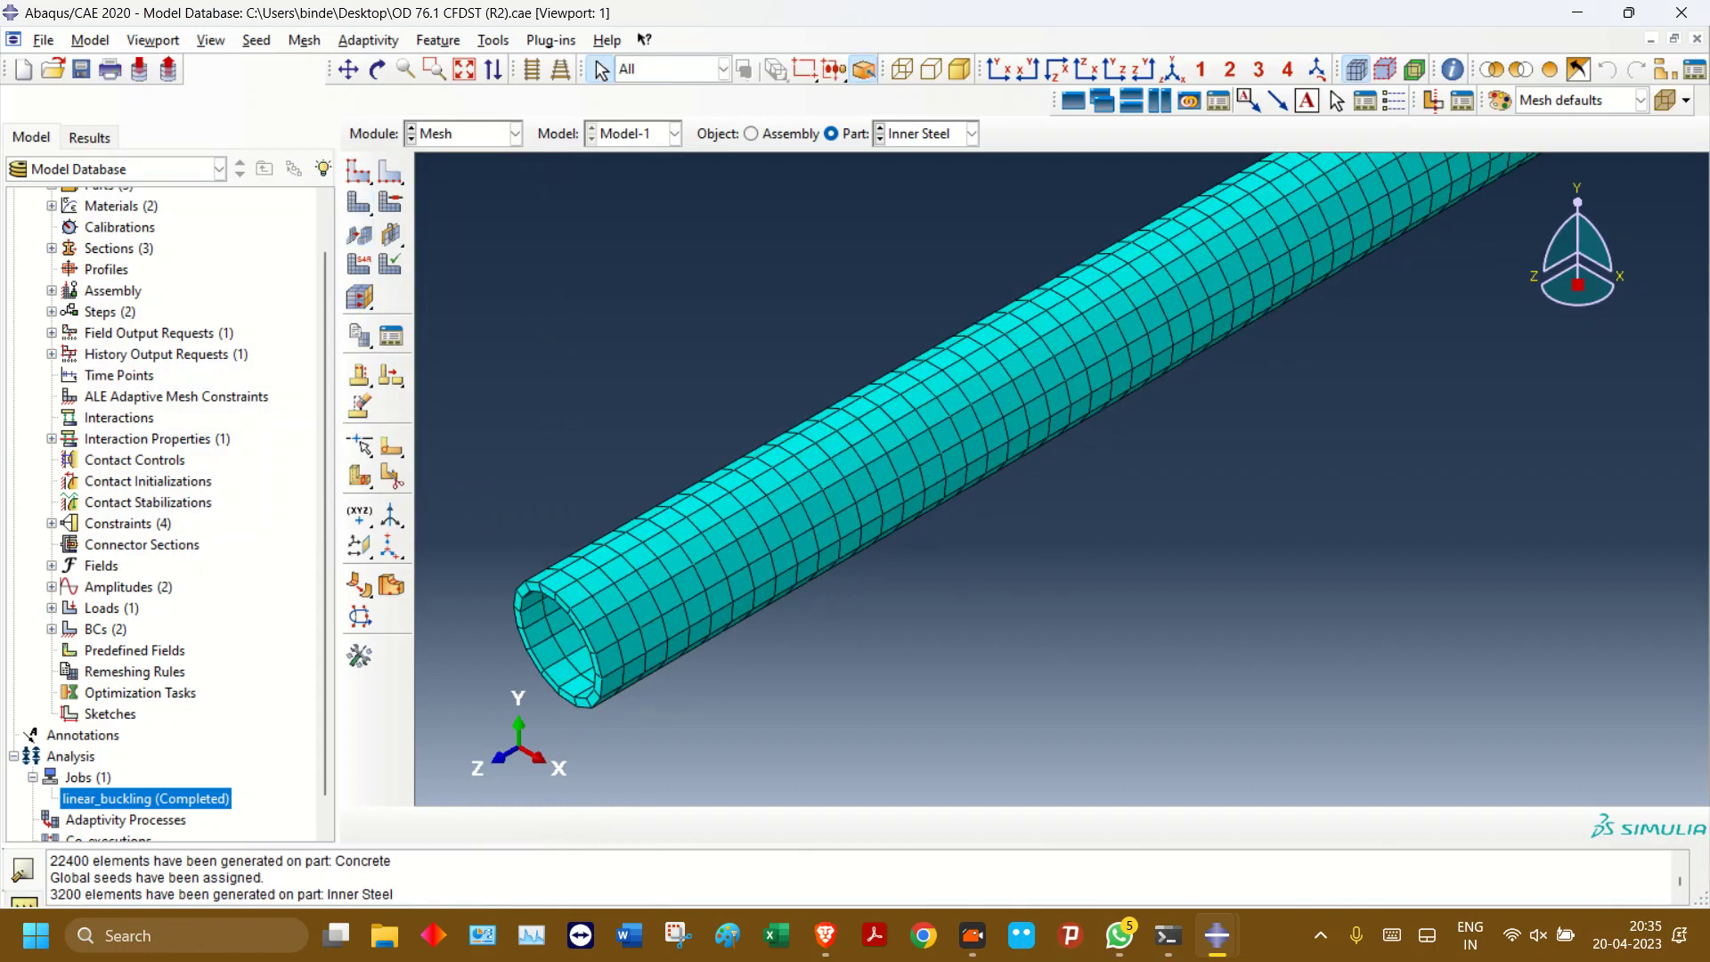
- Set the Outer Steel part's approximate global seed size to 5 and regenerate its mesh
left_click(971, 133)
left_click(908, 199)
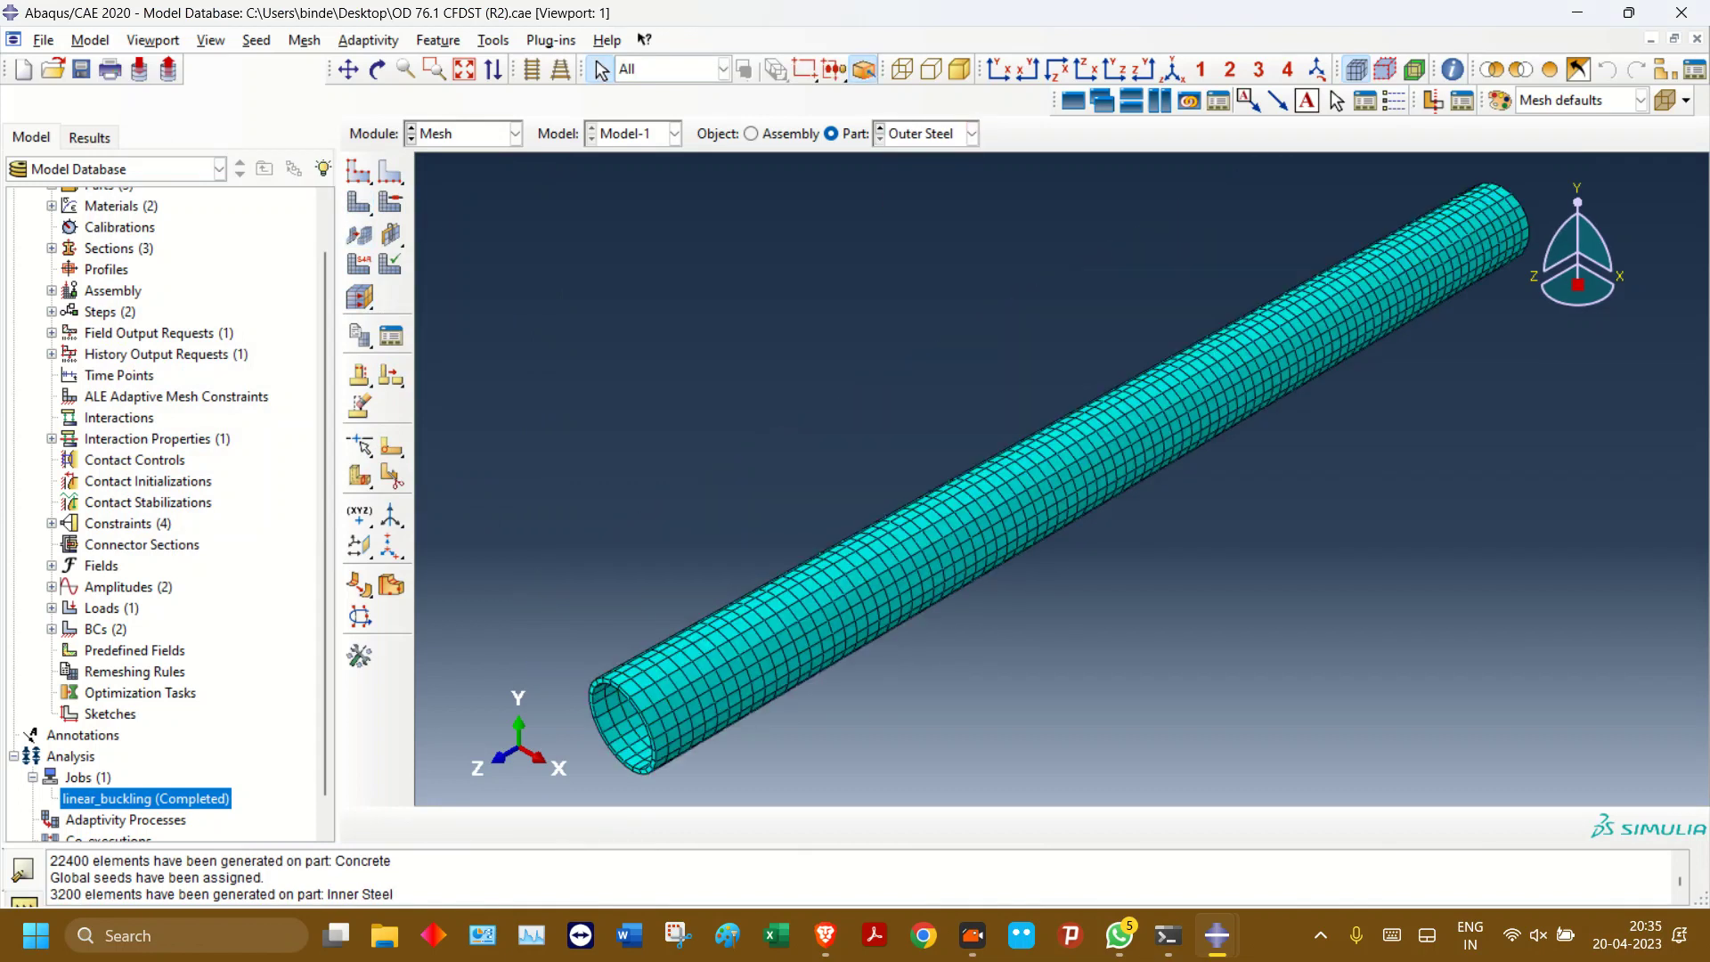
left_click(360, 445)
type("5")
left_click(179, 453)
left_click(360, 173)
left_click(541, 824)
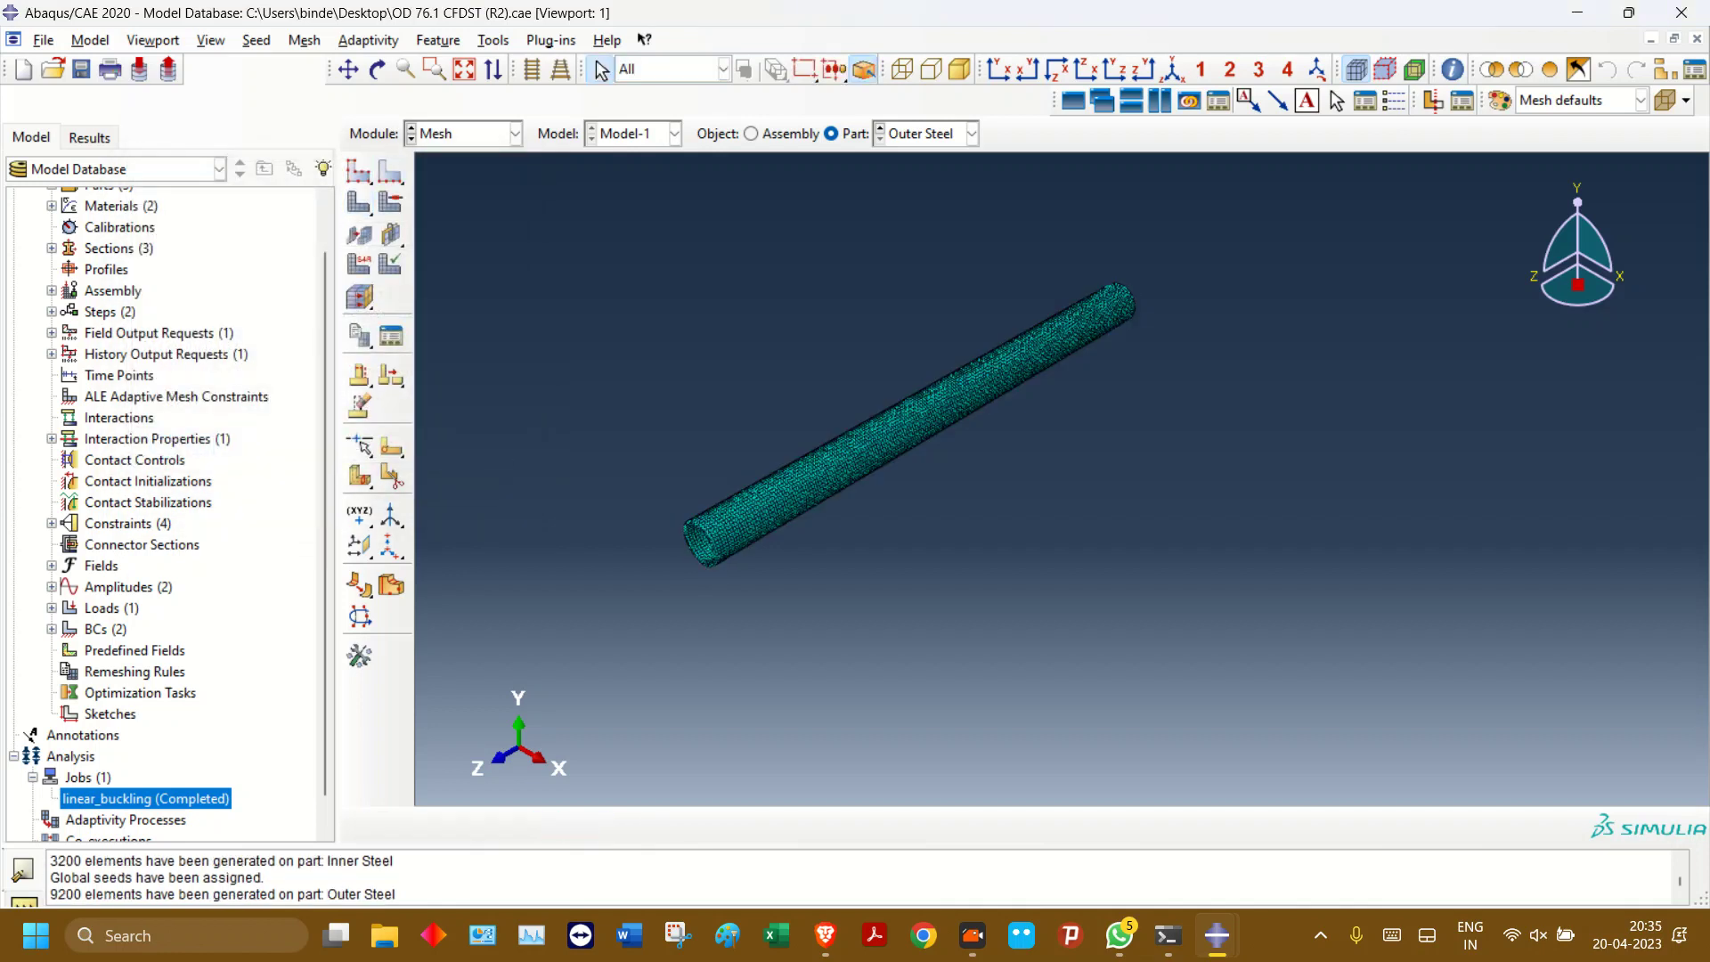
- Display the whole assembly, check the mesh on the column's end face around RP-3, and expand the list of assembly instances
left_click(751, 134)
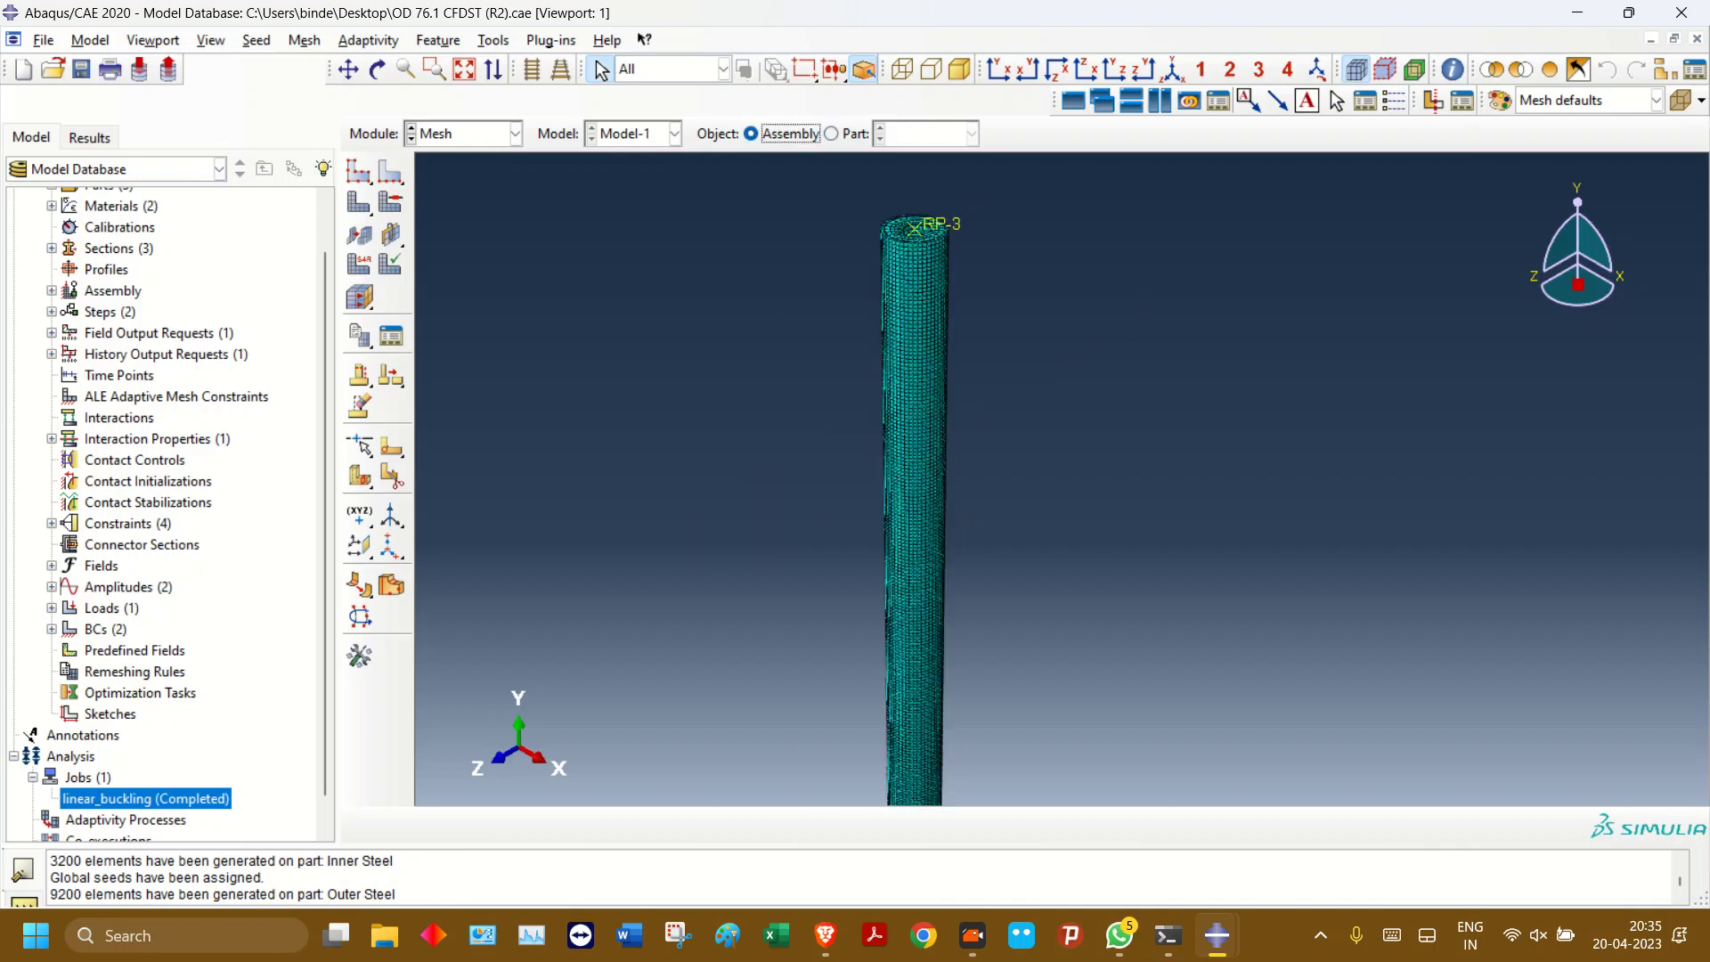
scroll(815, 309, "up", 10)
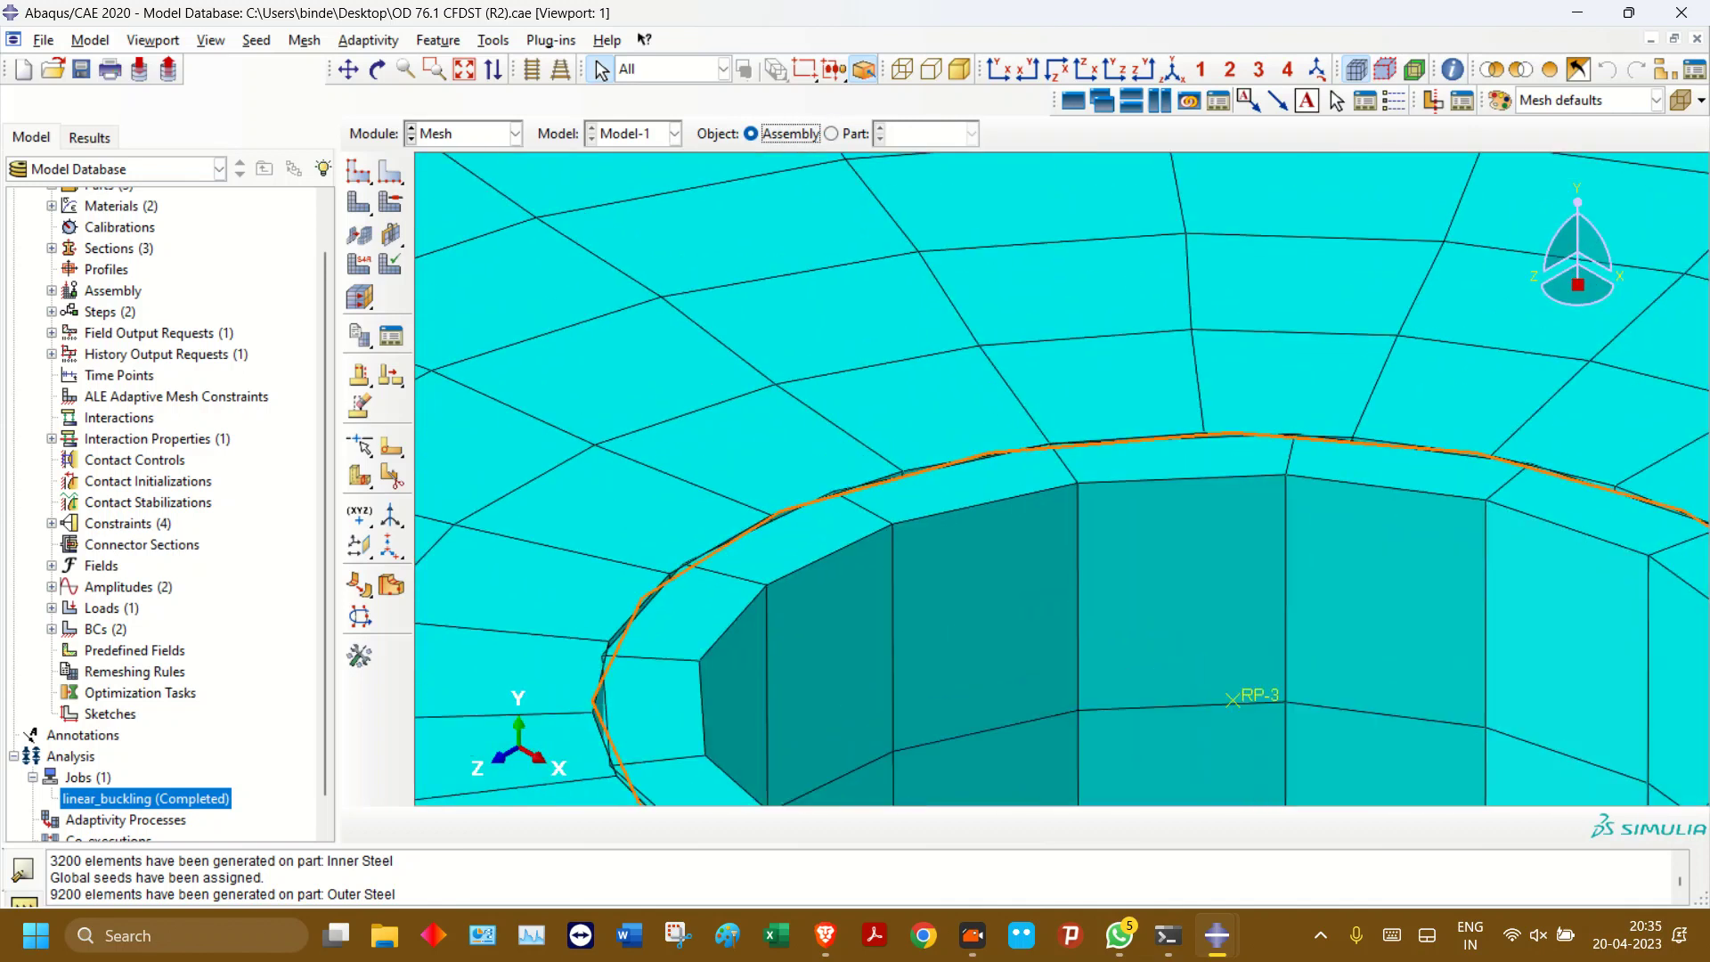
scroll(845, 497, "down", 10)
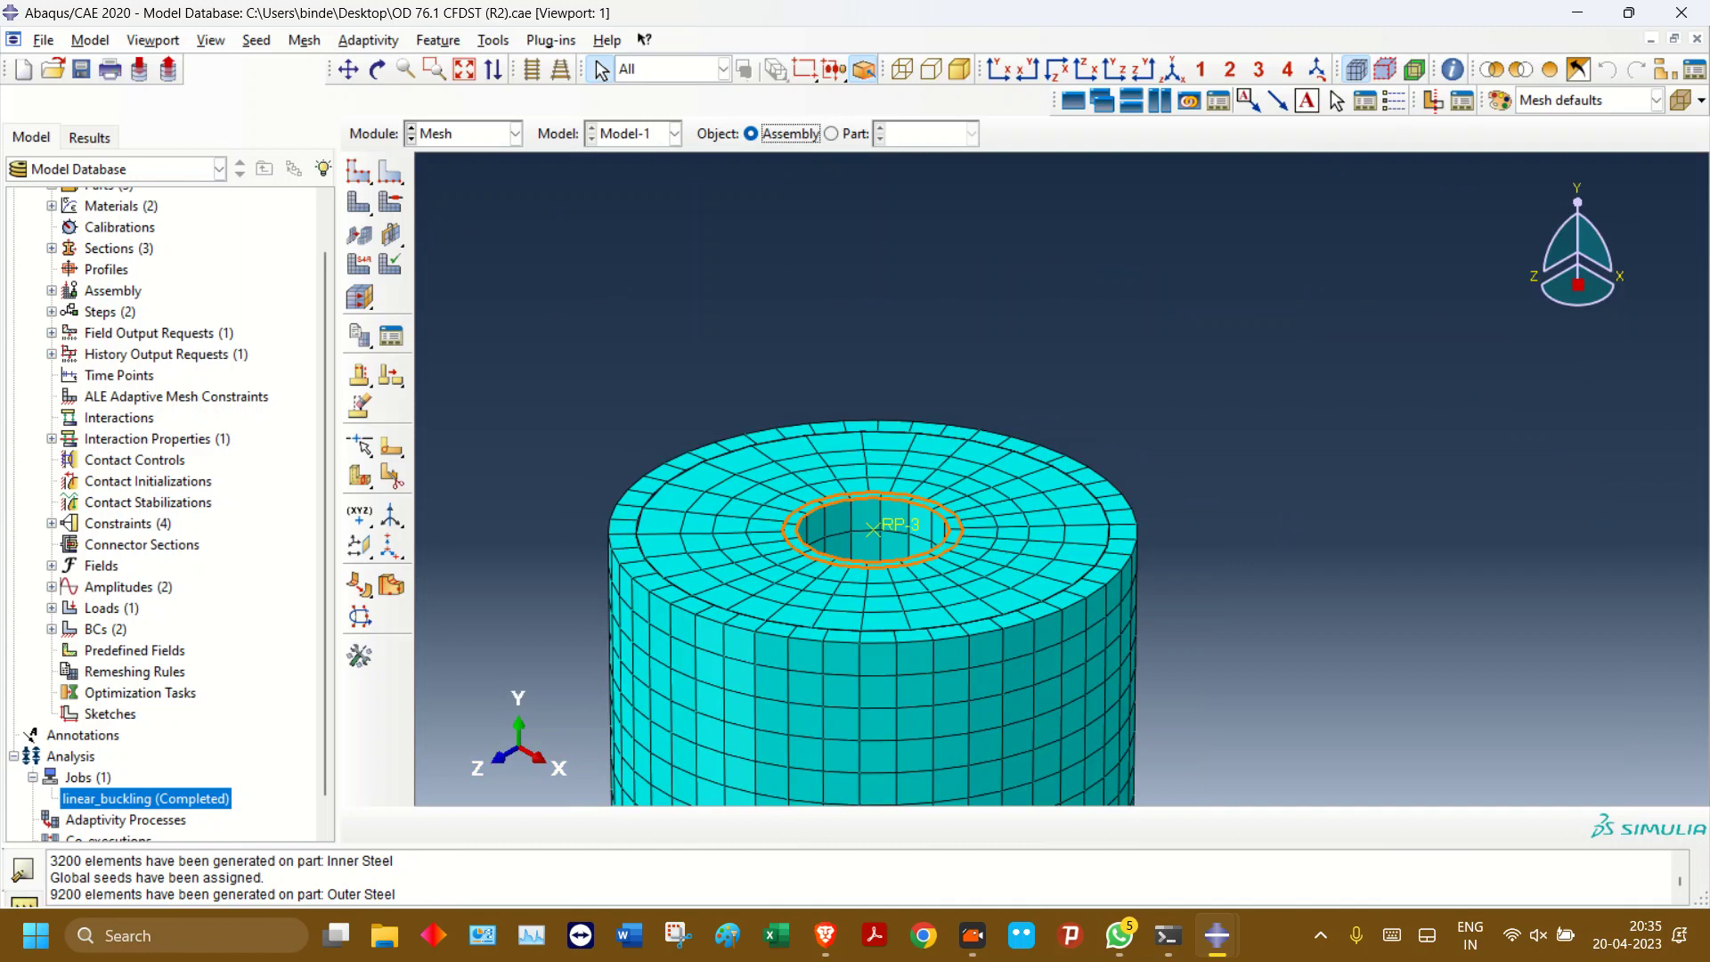
left_click(831, 134)
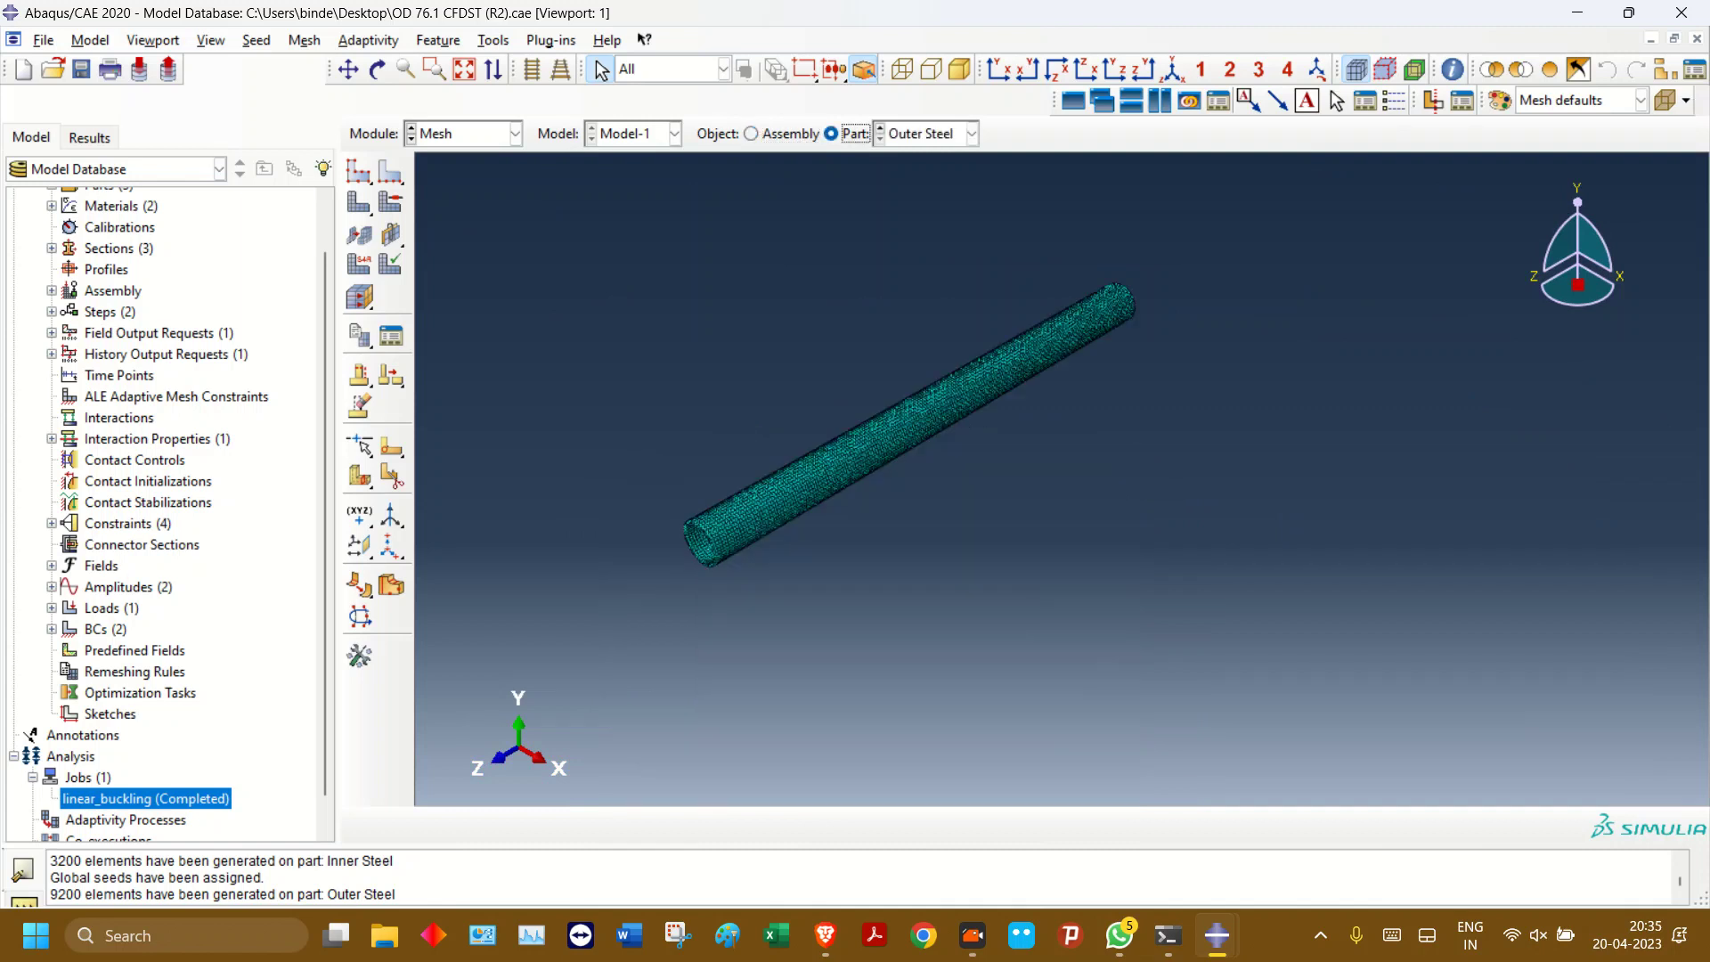
left_click(751, 133)
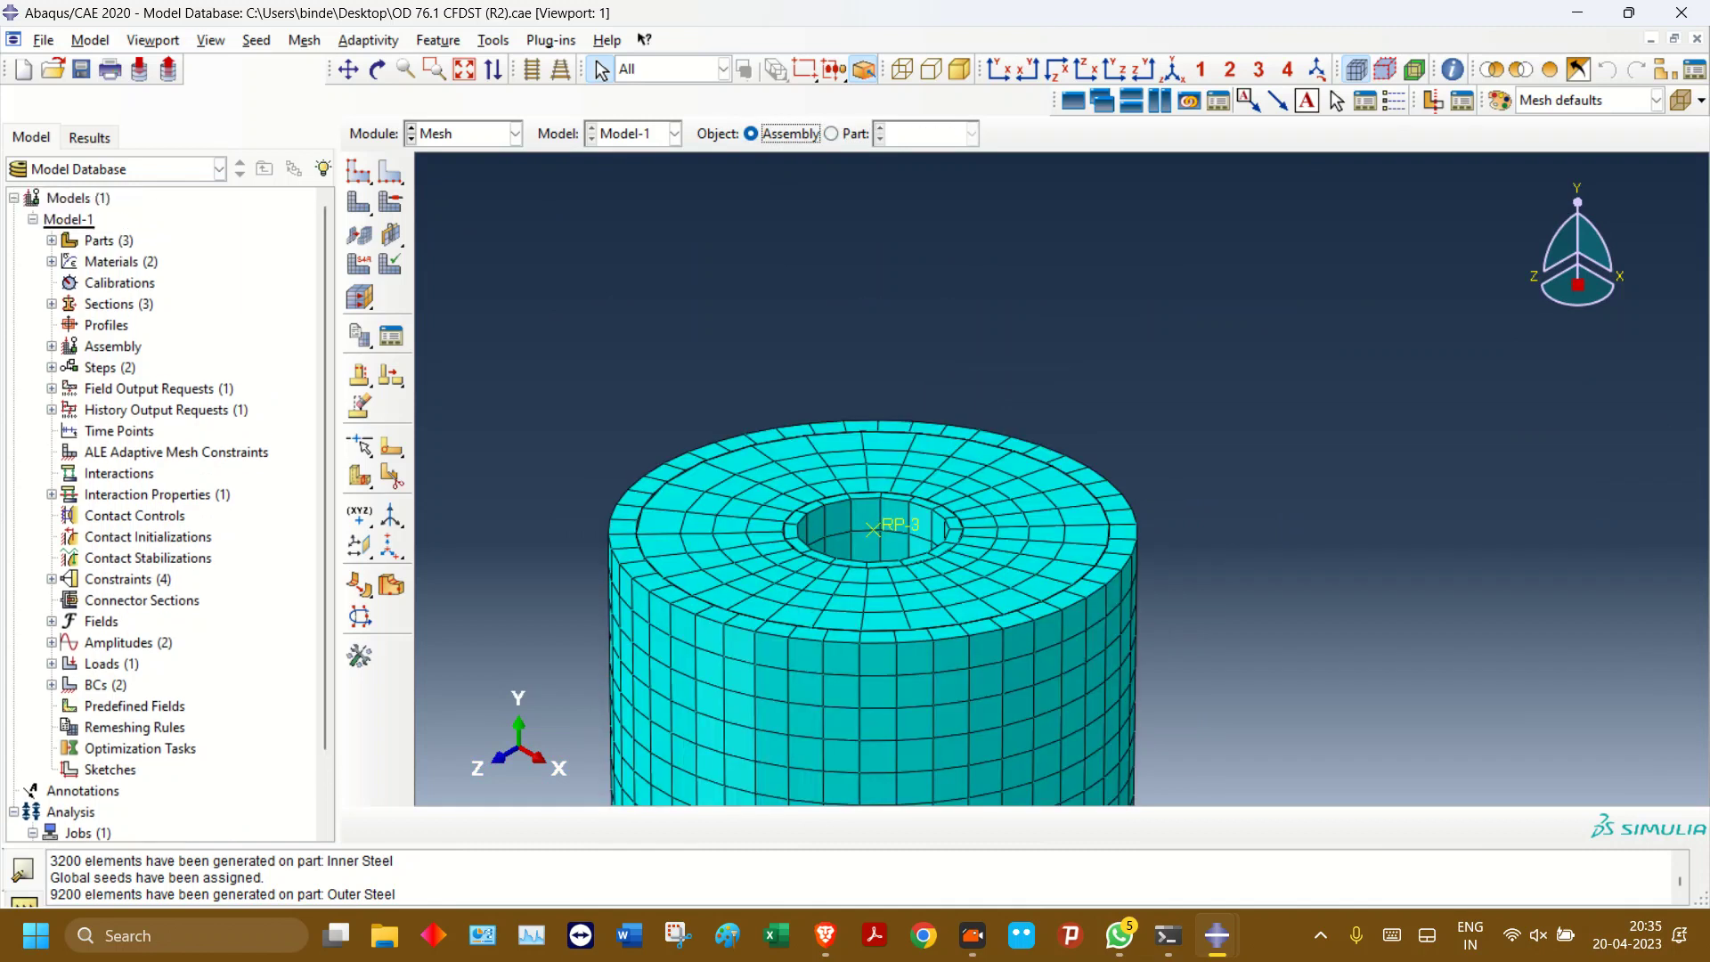
left_click(52, 347)
left_click(71, 368)
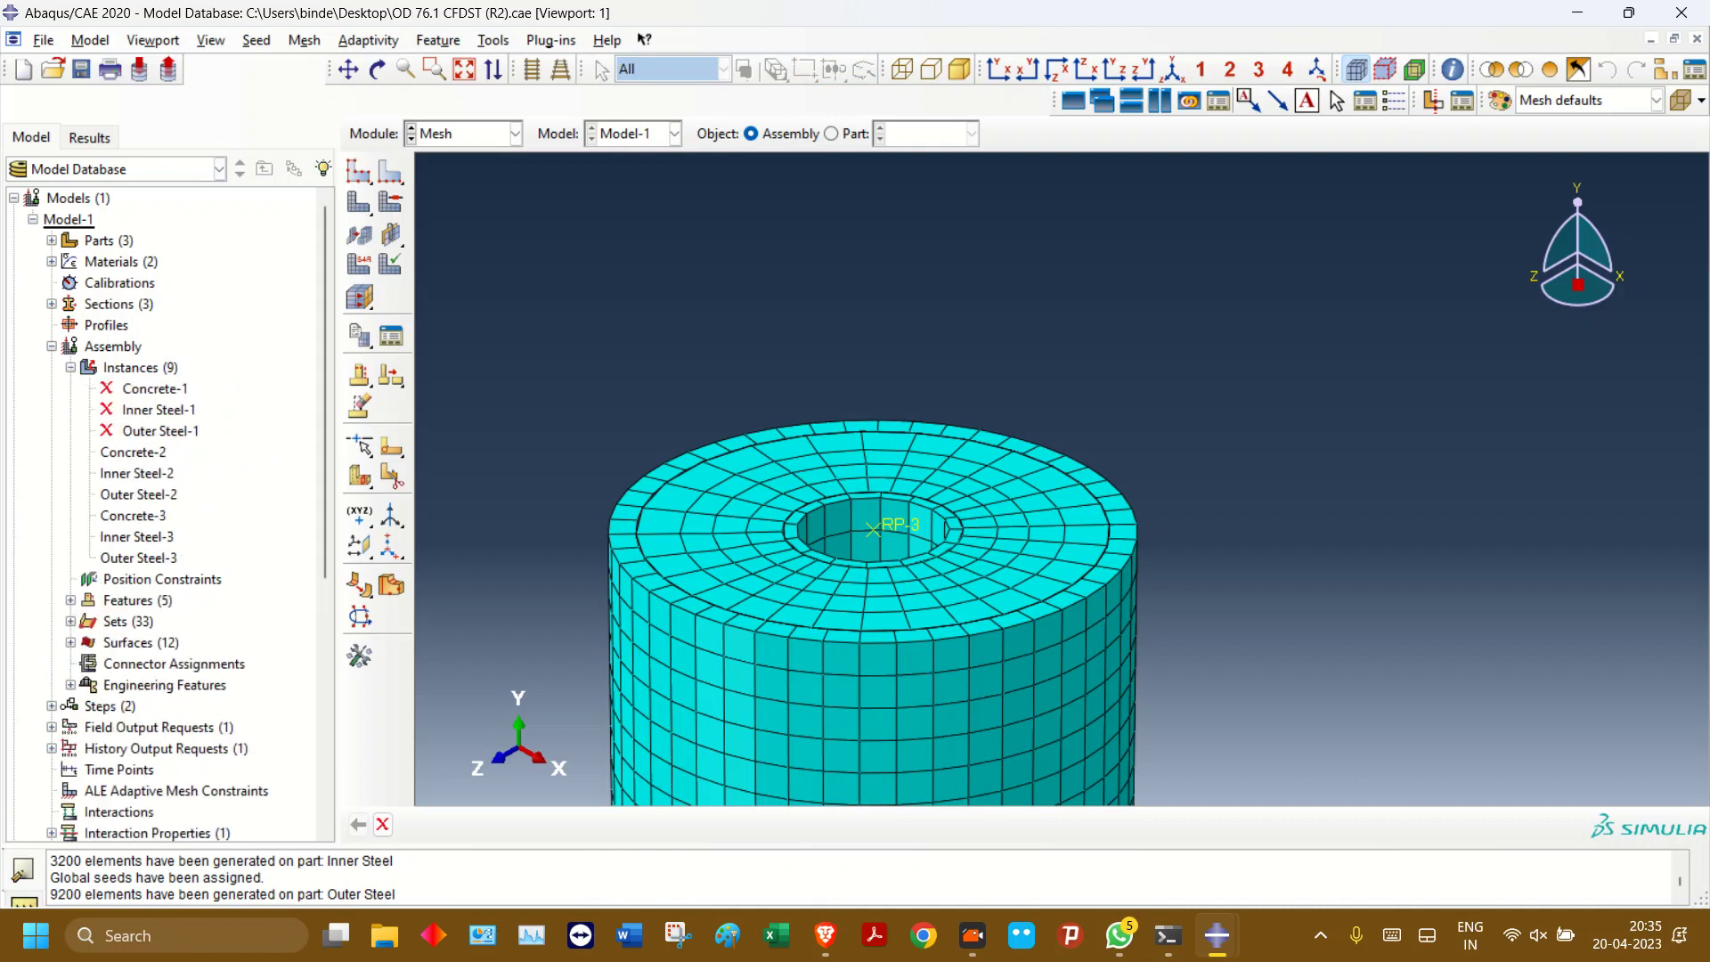
left_click_drag(132, 453, 138, 558)
right_click(138, 504)
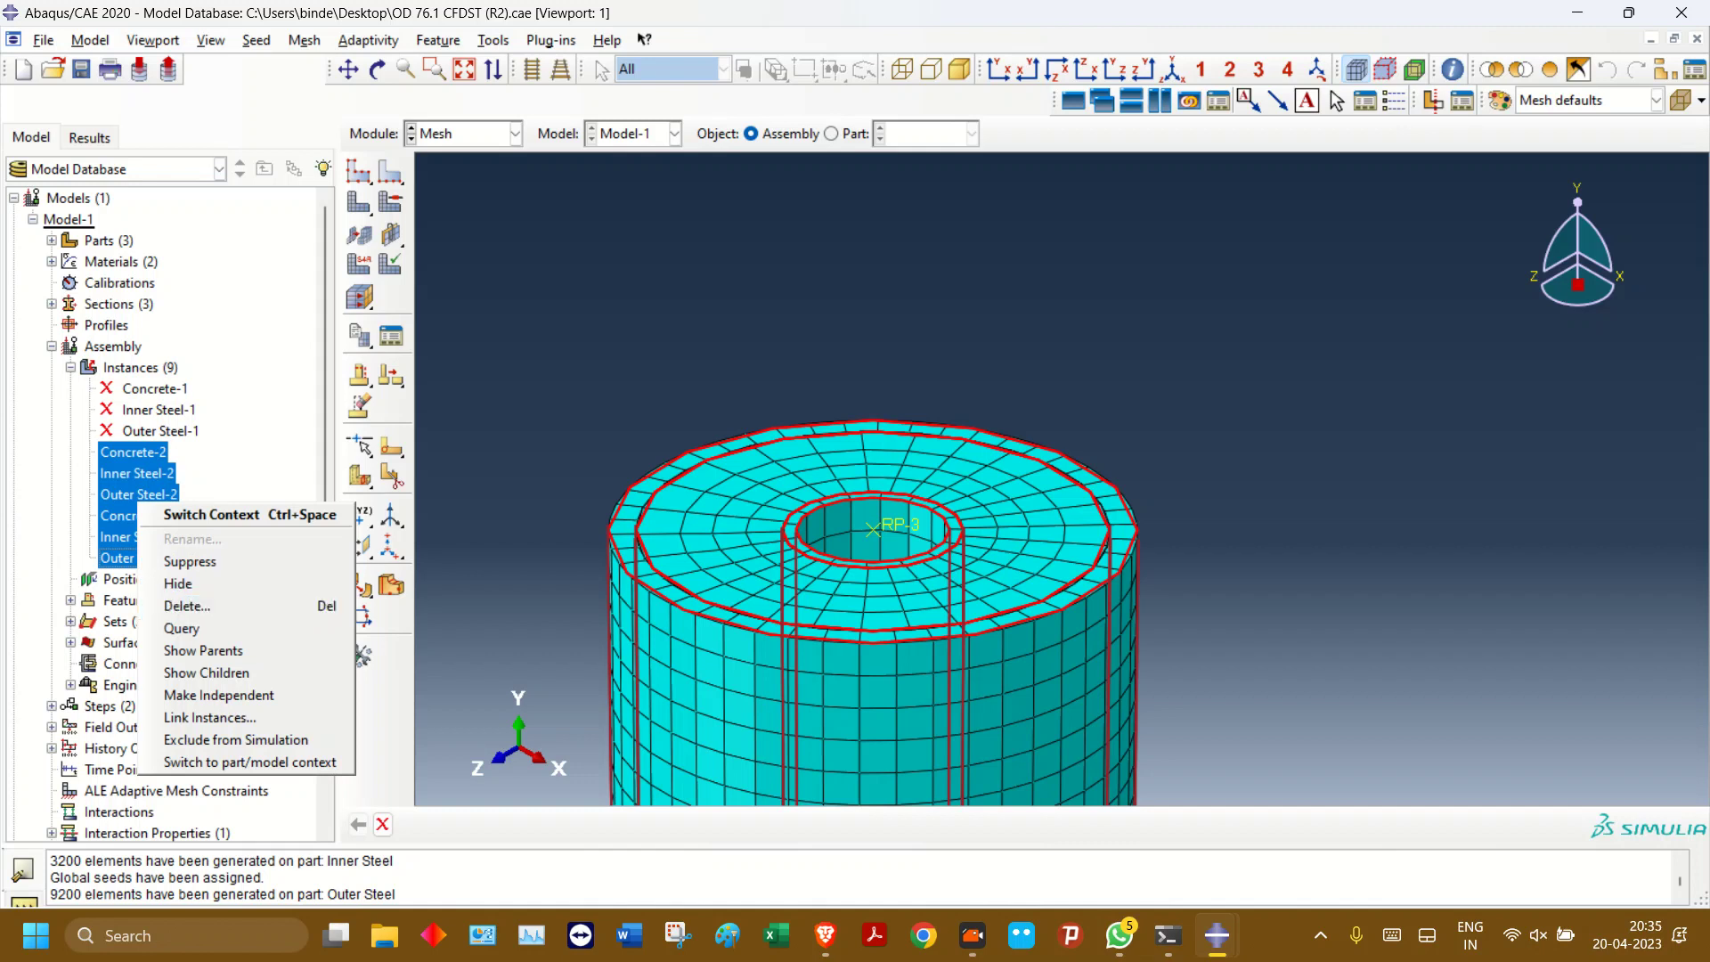
left_click(972, 935)
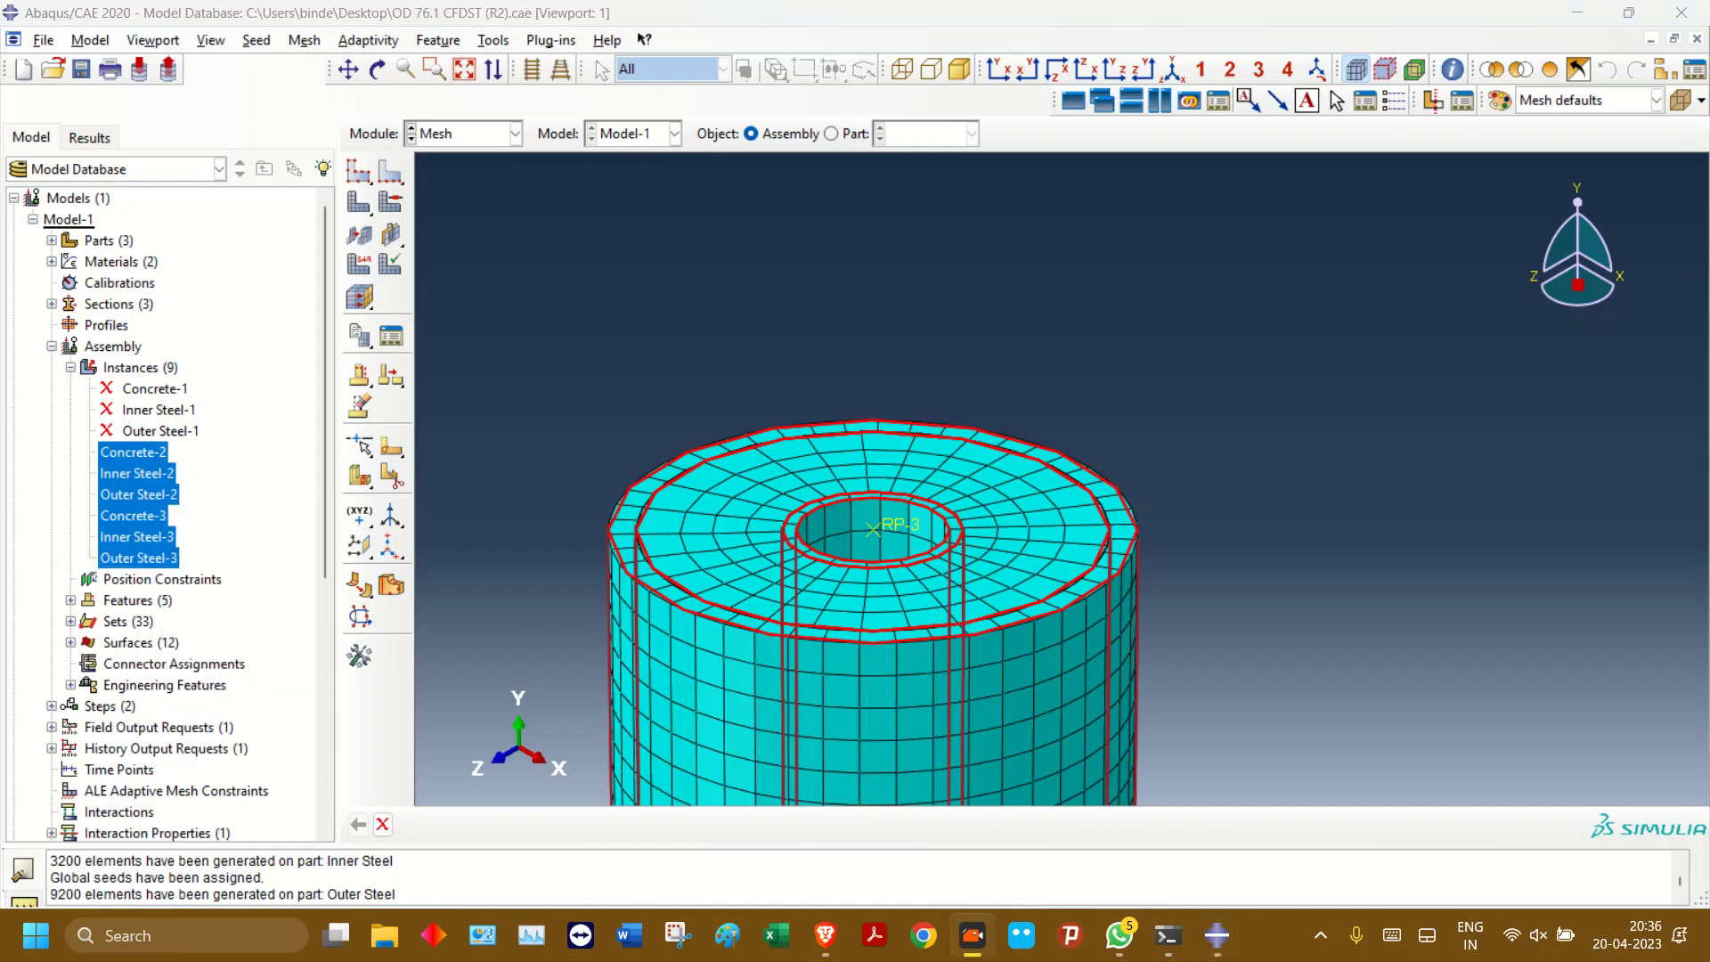
- Resume the suppressed instances Concrete-1, Inner Steel-1 and Outer Steel-1
left_click_drag(142, 388, 147, 430)
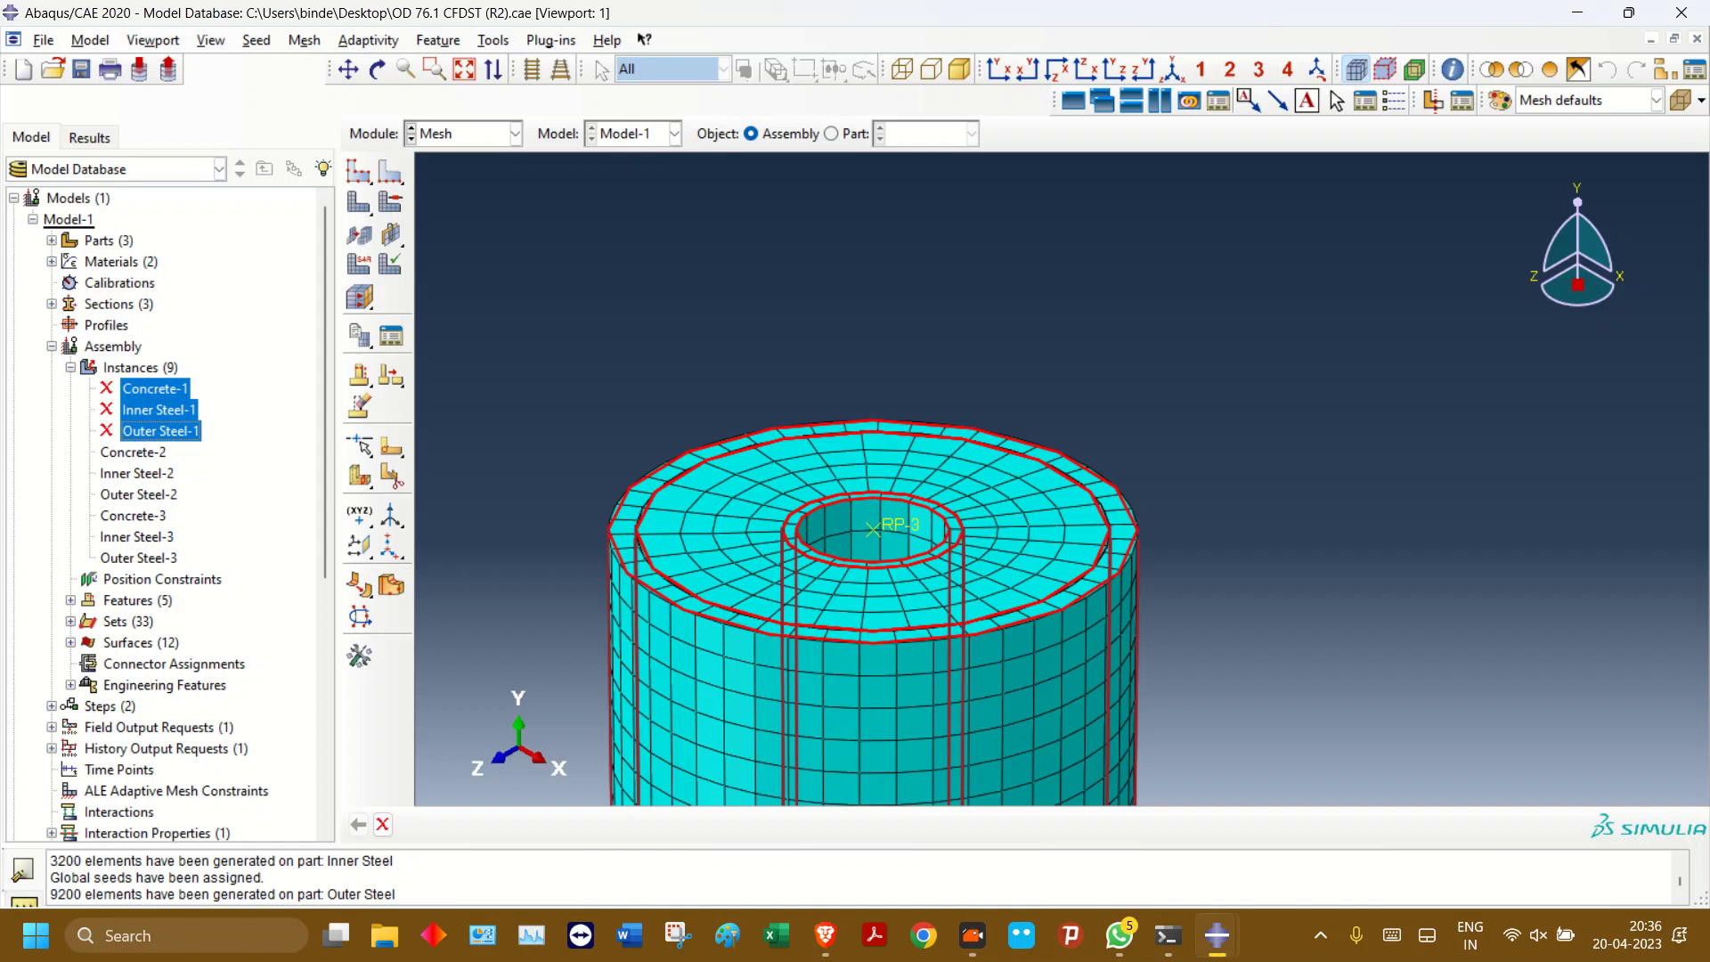
right_click(147, 430)
left_click(216, 481)
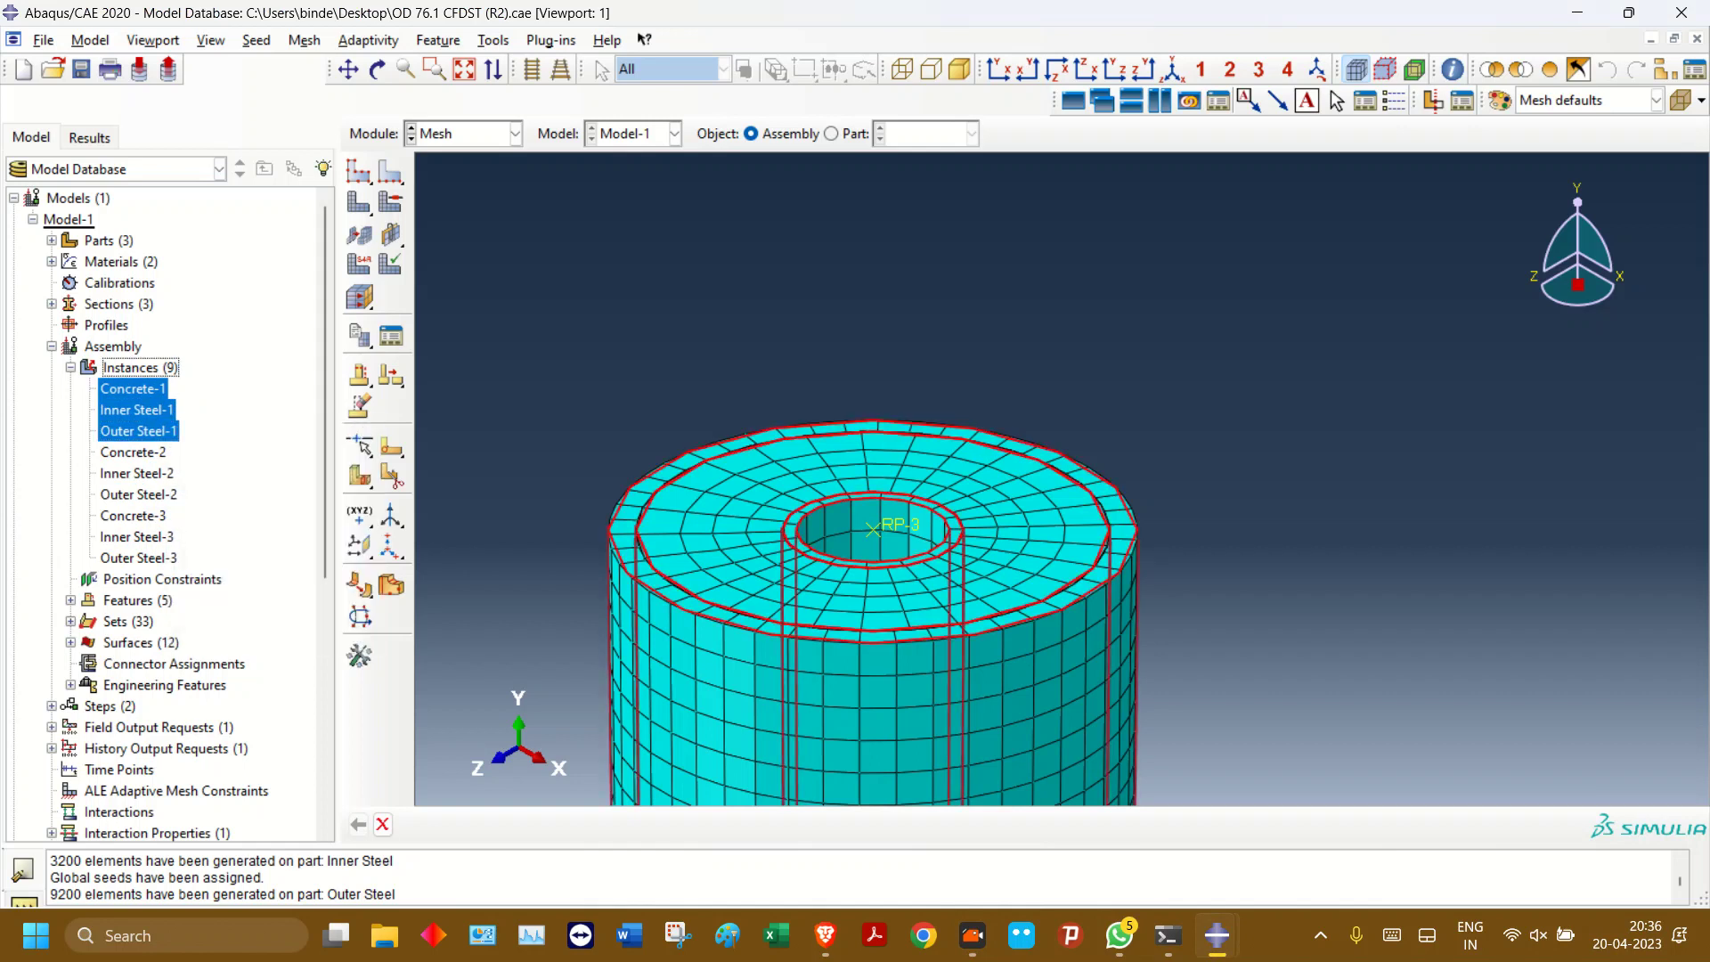
- Hide the instances Concrete-2, Inner Steel-2 and Outer Steel-2
left_click_drag(138, 452, 138, 494)
right_click(149, 492)
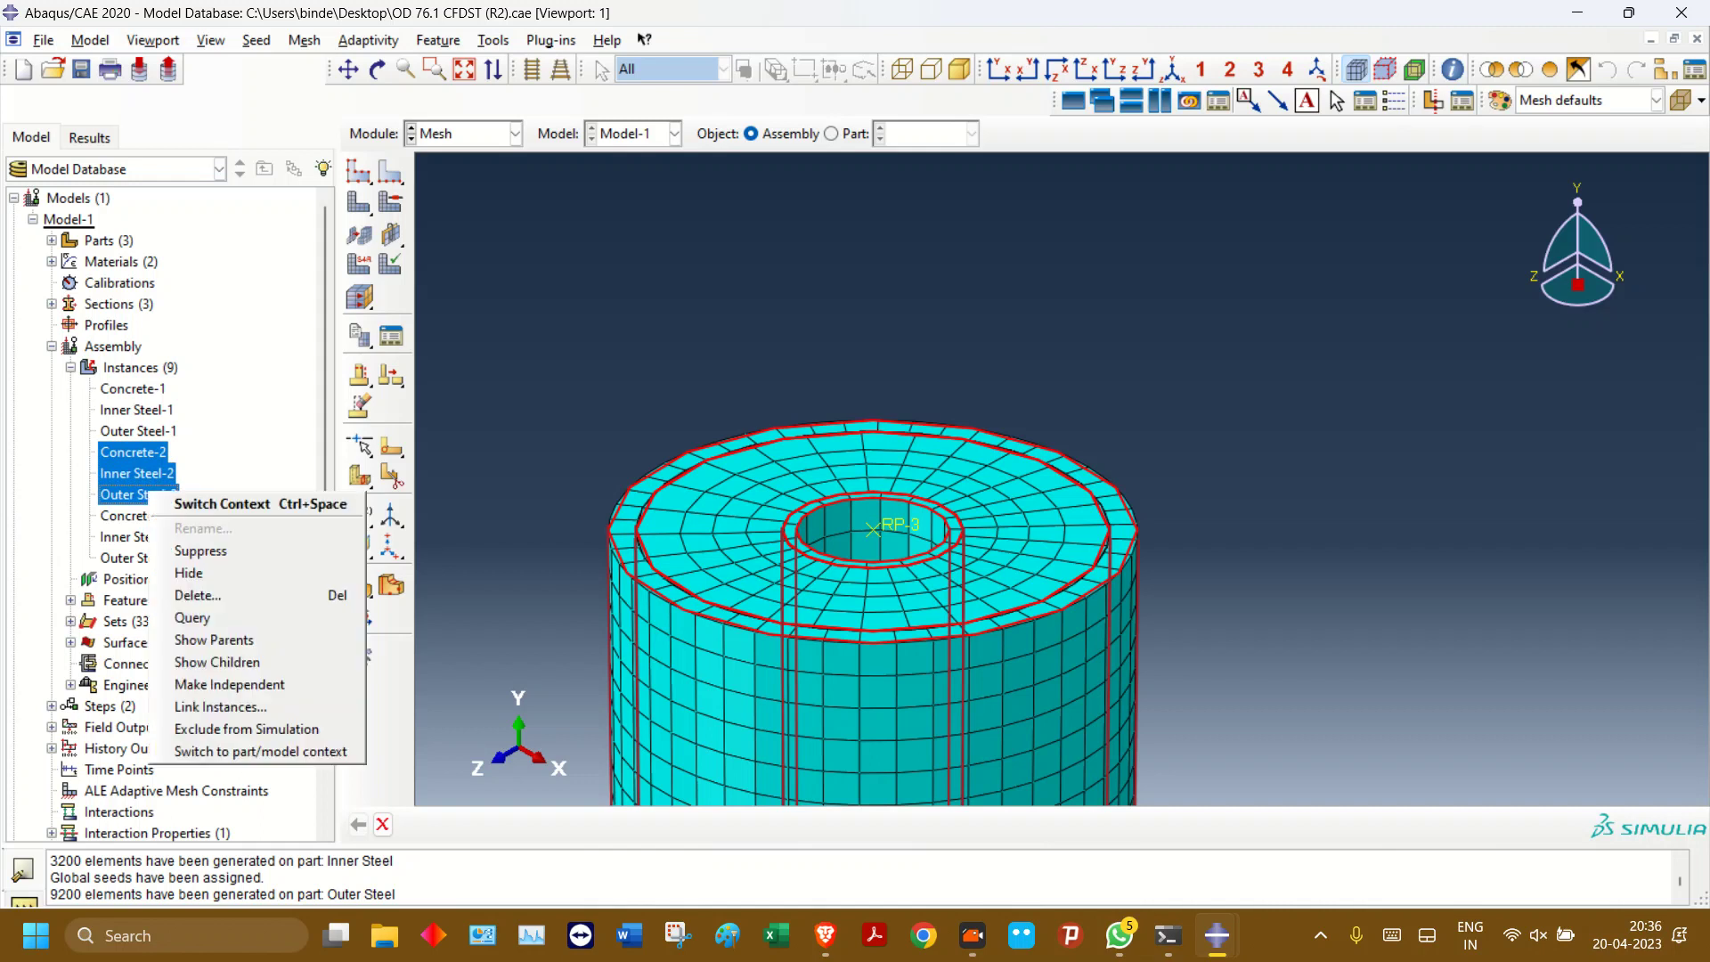
left_click(241, 569)
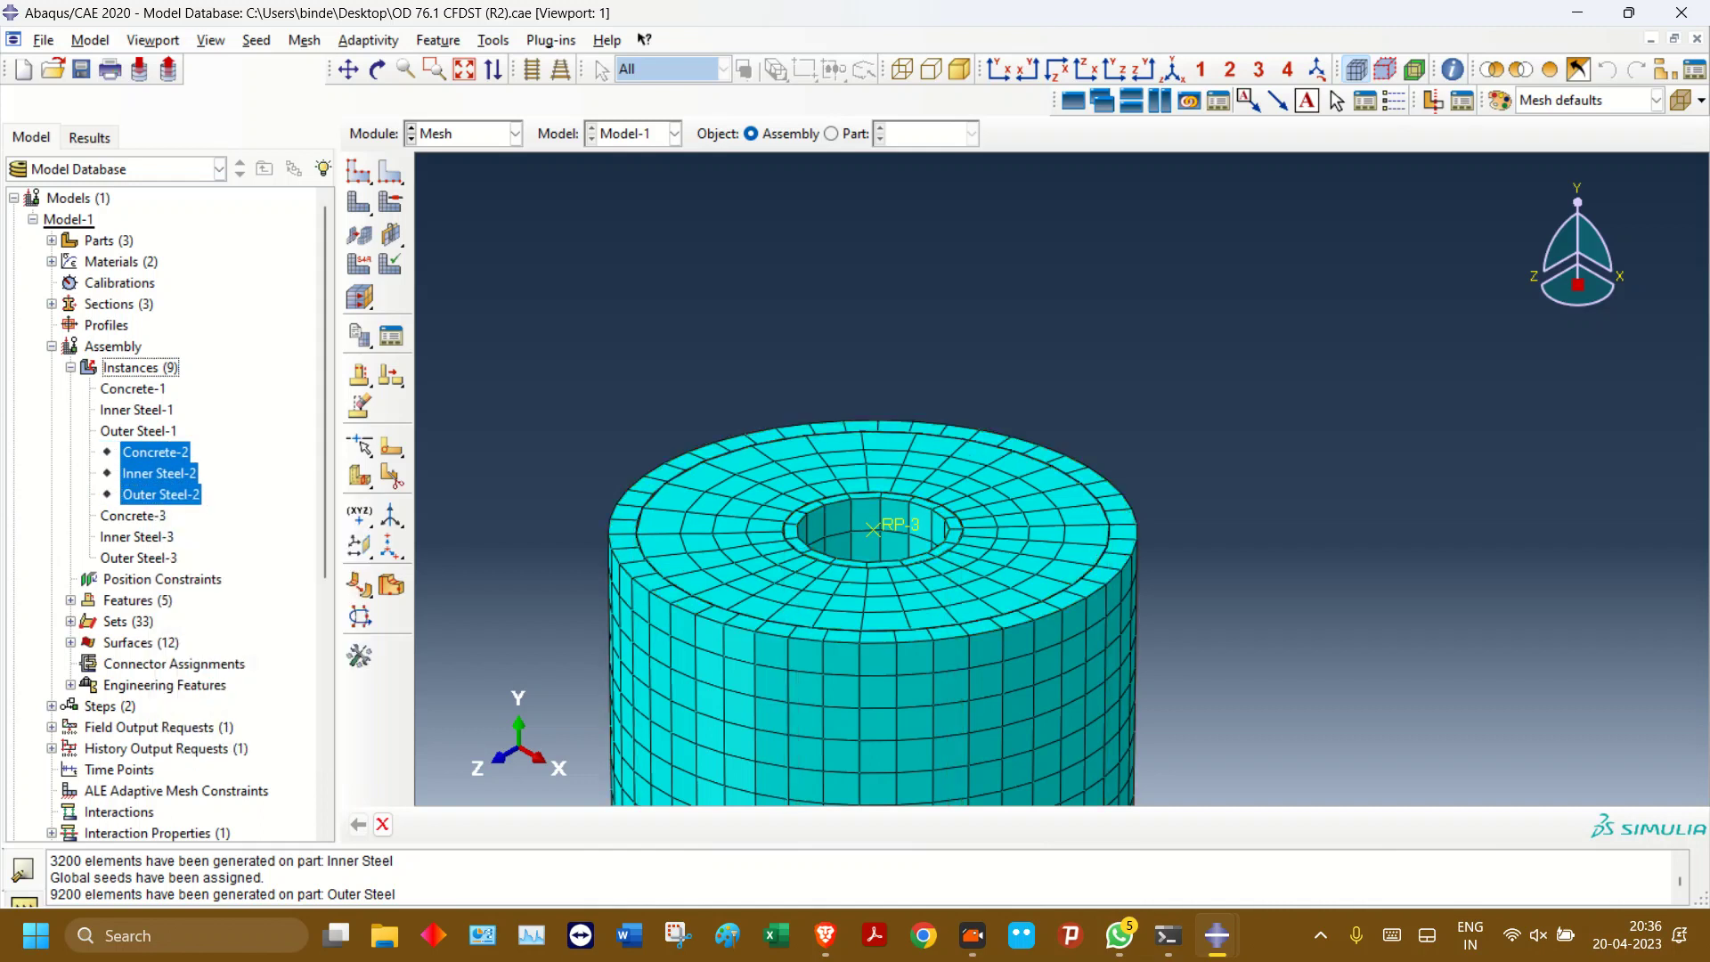
- Examine which geometry each of the three sets of Concrete, Inner Steel and Outer Steel instances corresponds to in the assembly
left_click(133, 389)
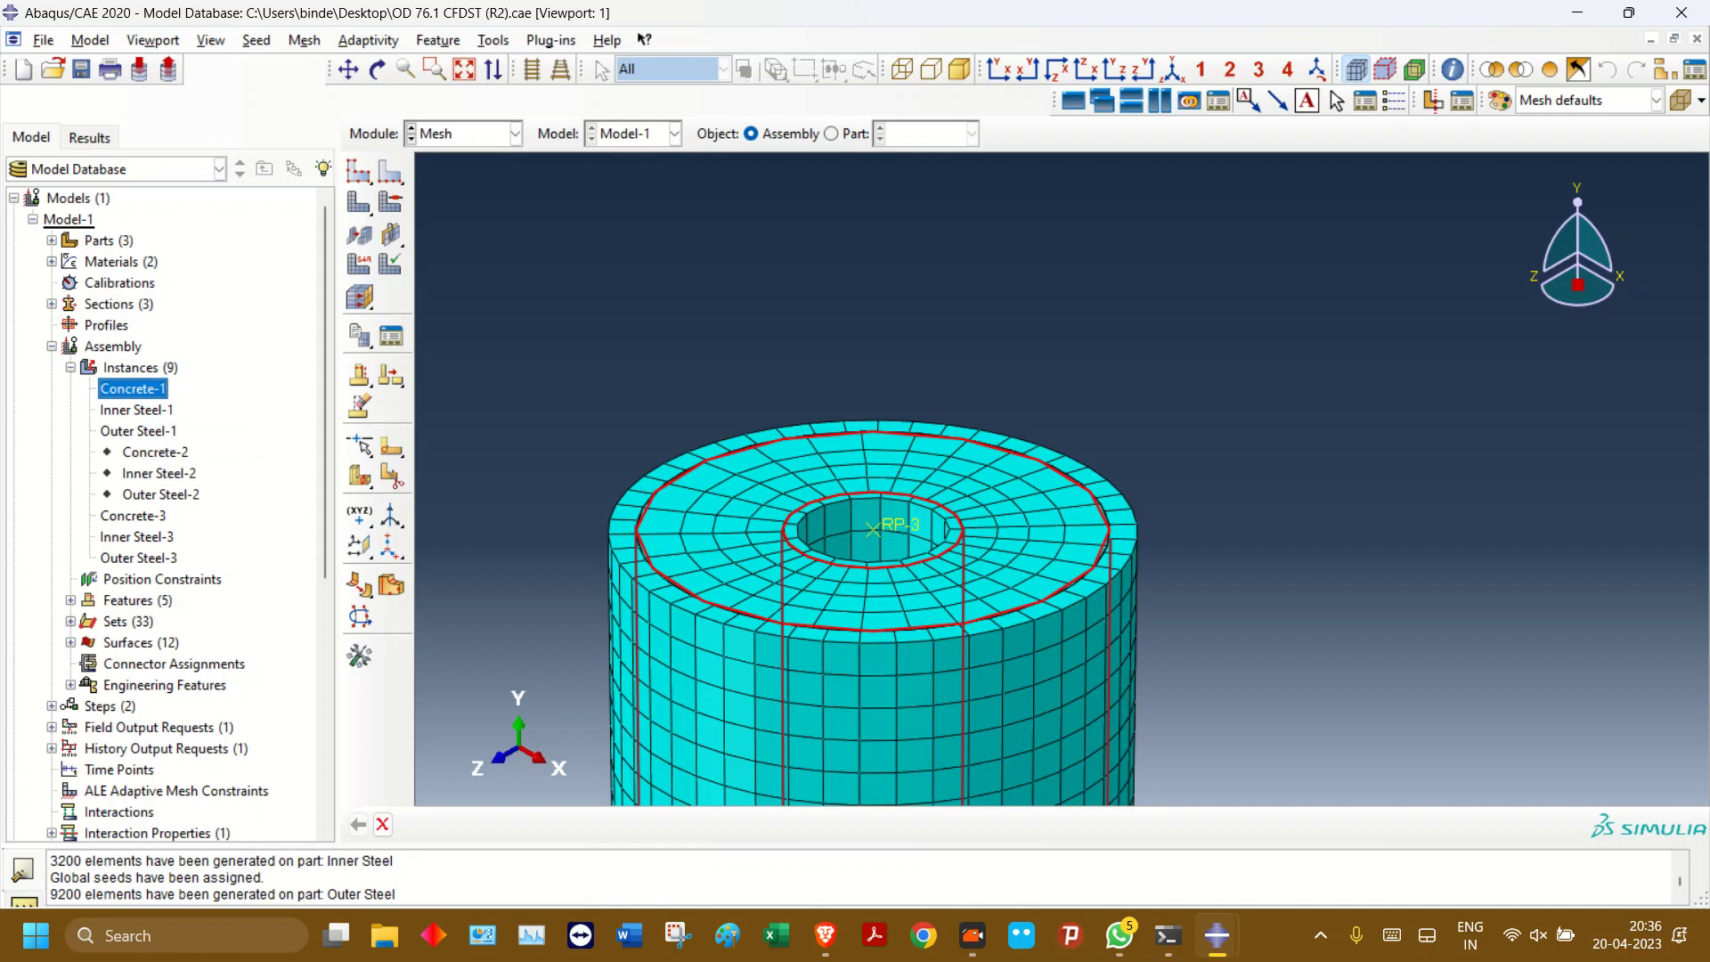
left_click(211, 40)
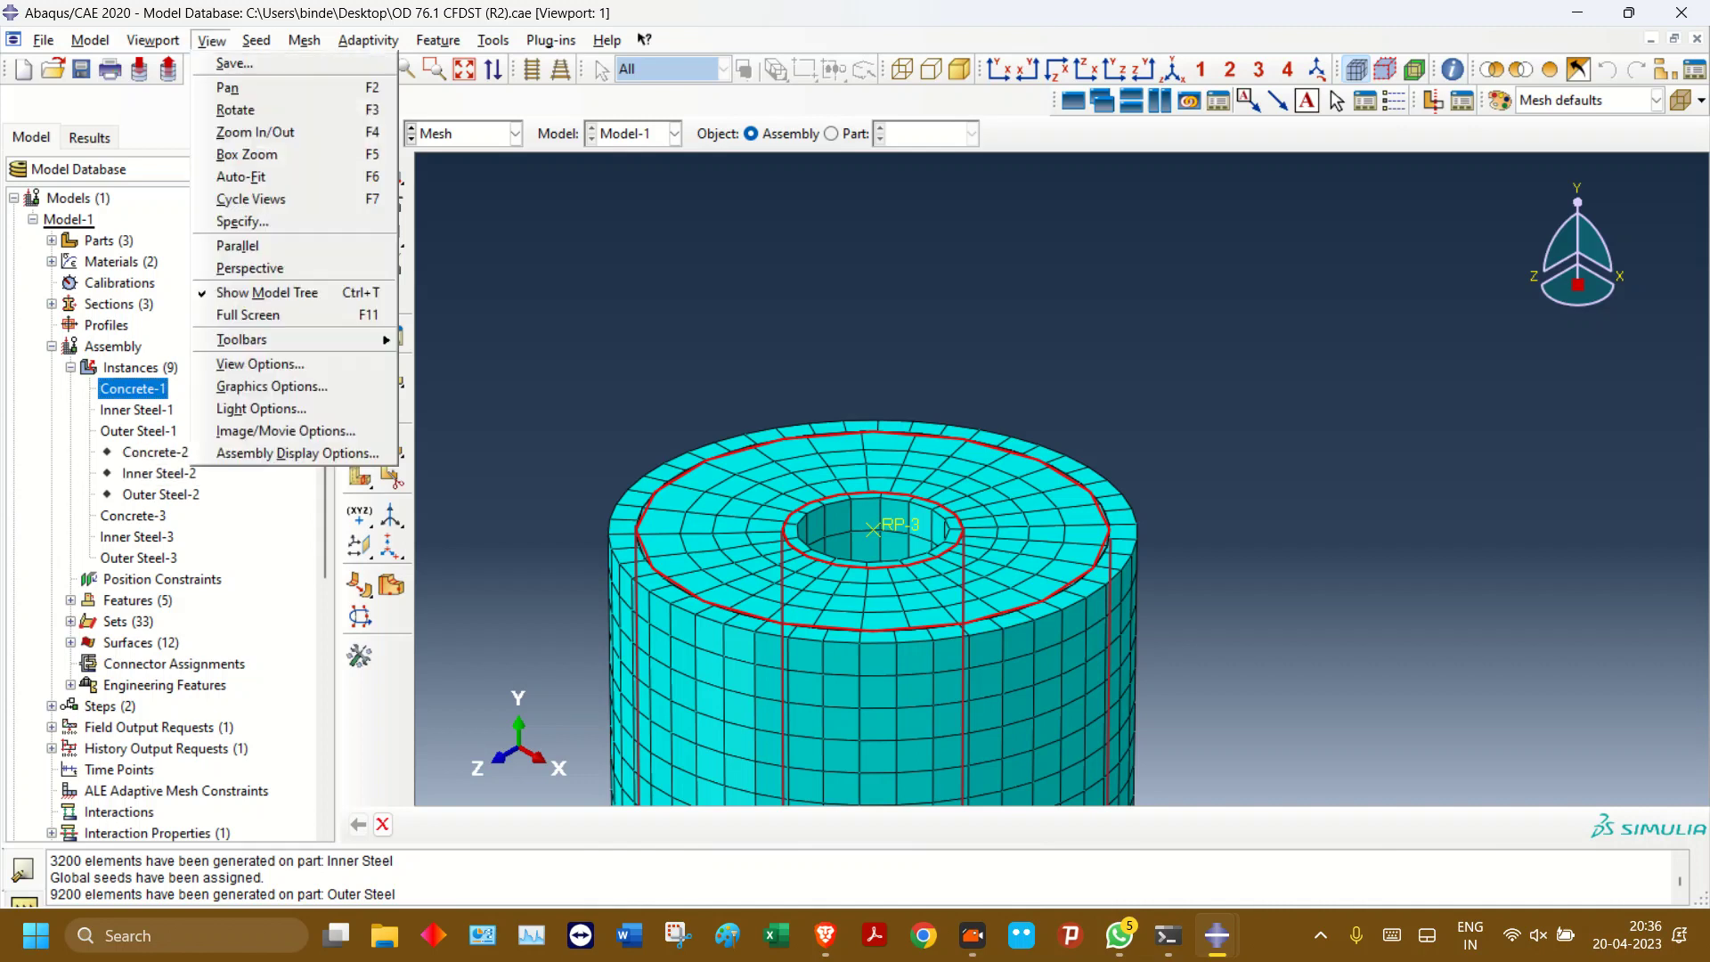
left_click(297, 453)
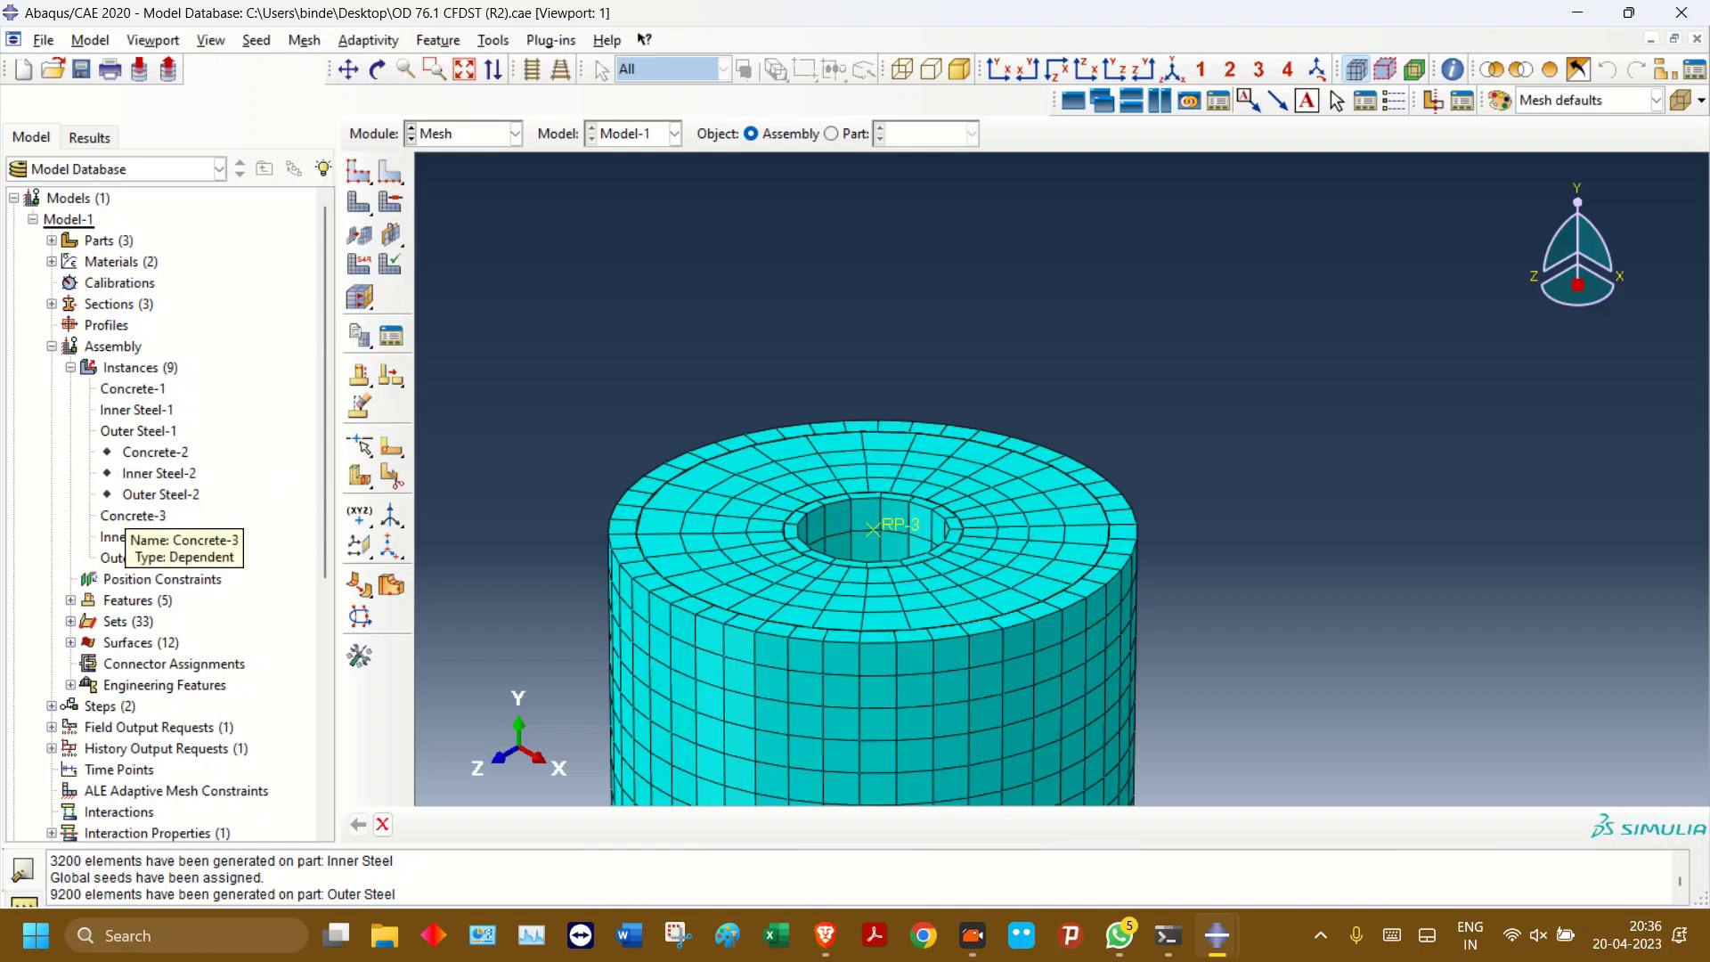
left_click(146, 454)
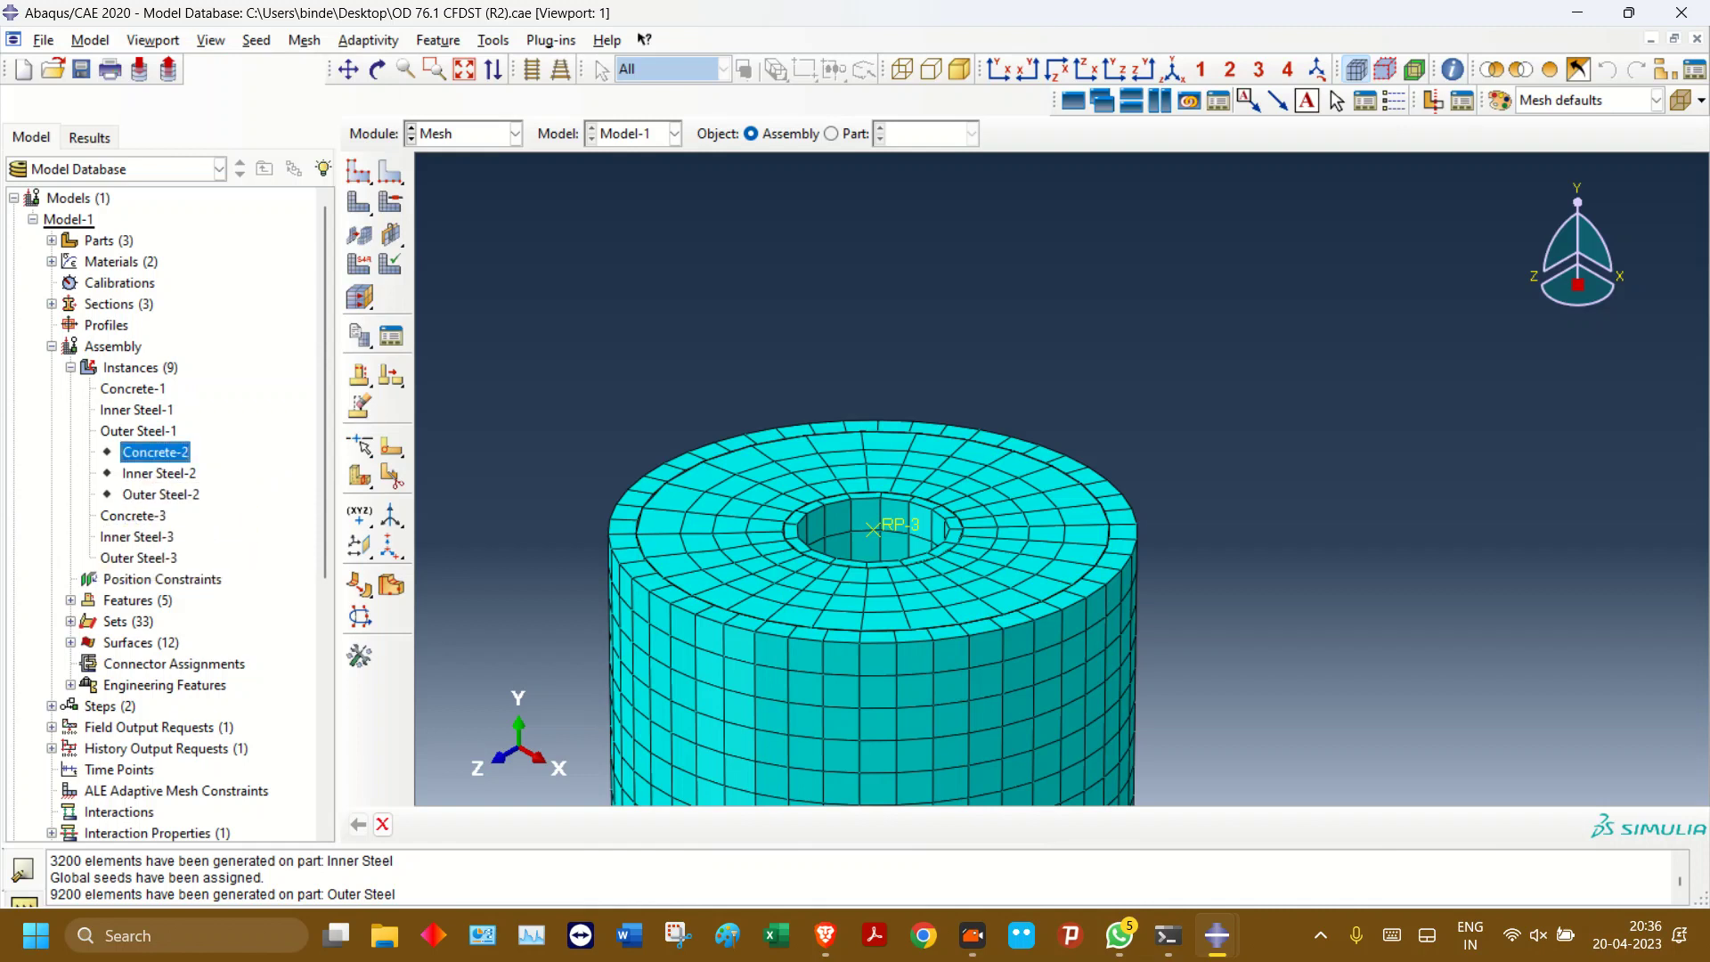
left_click(132, 515)
left_click(136, 538)
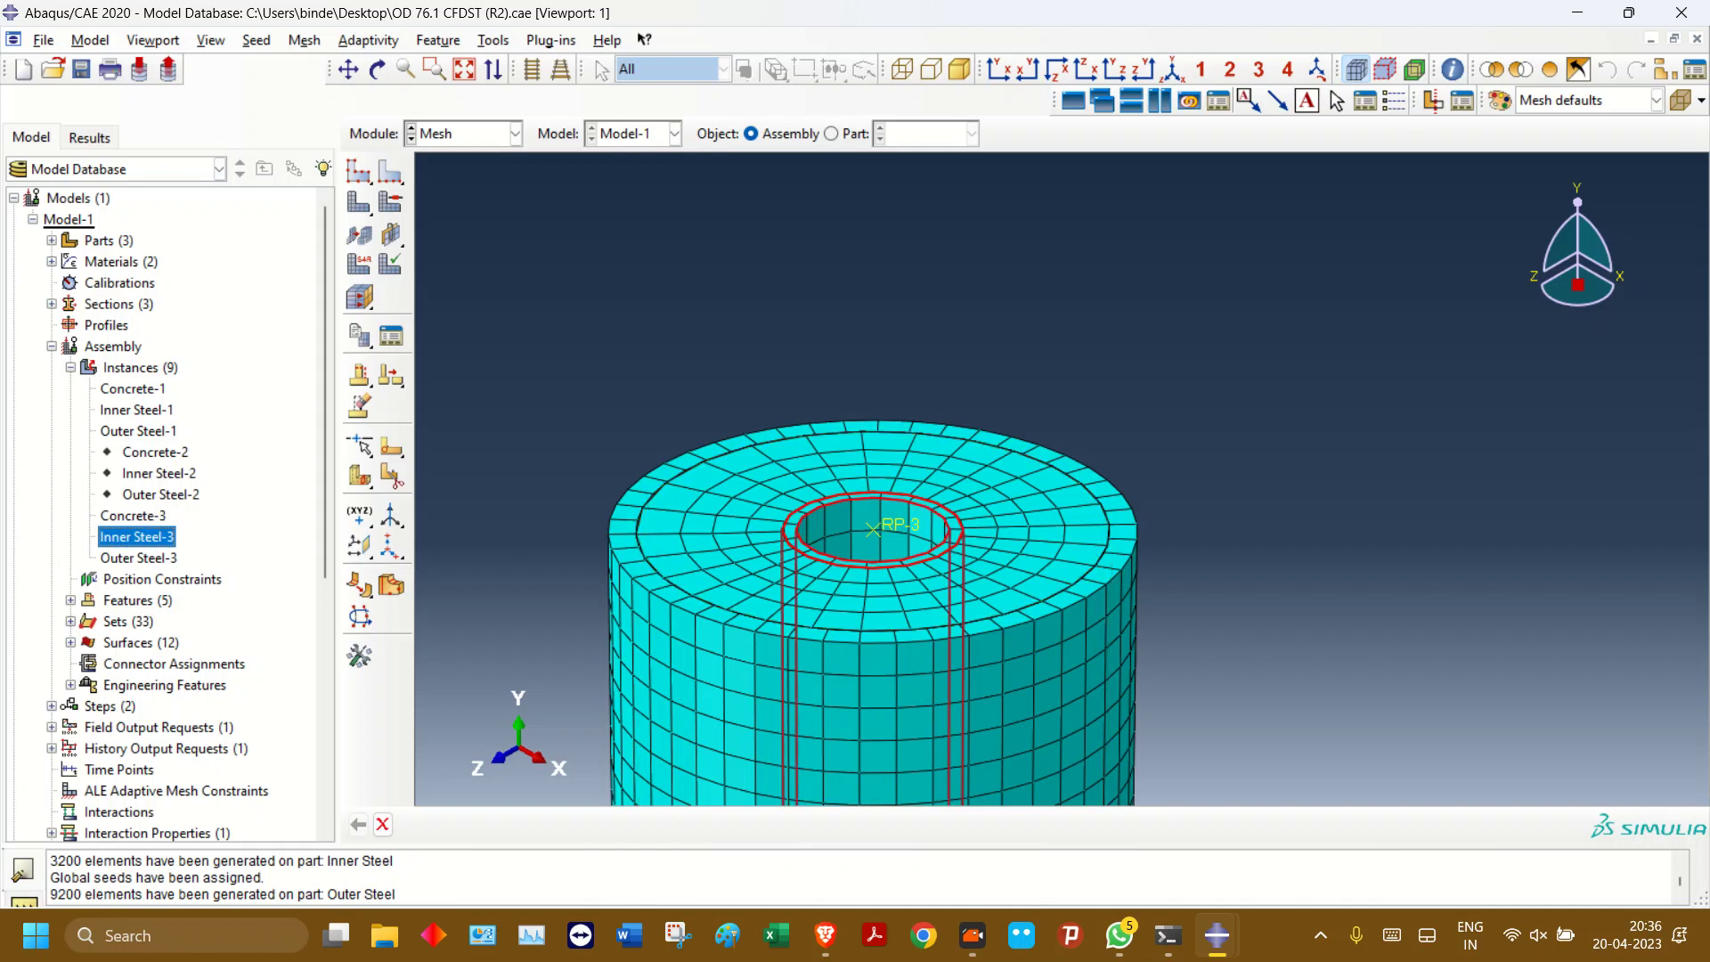
left_click(138, 559)
left_click(136, 537, "ctrl")
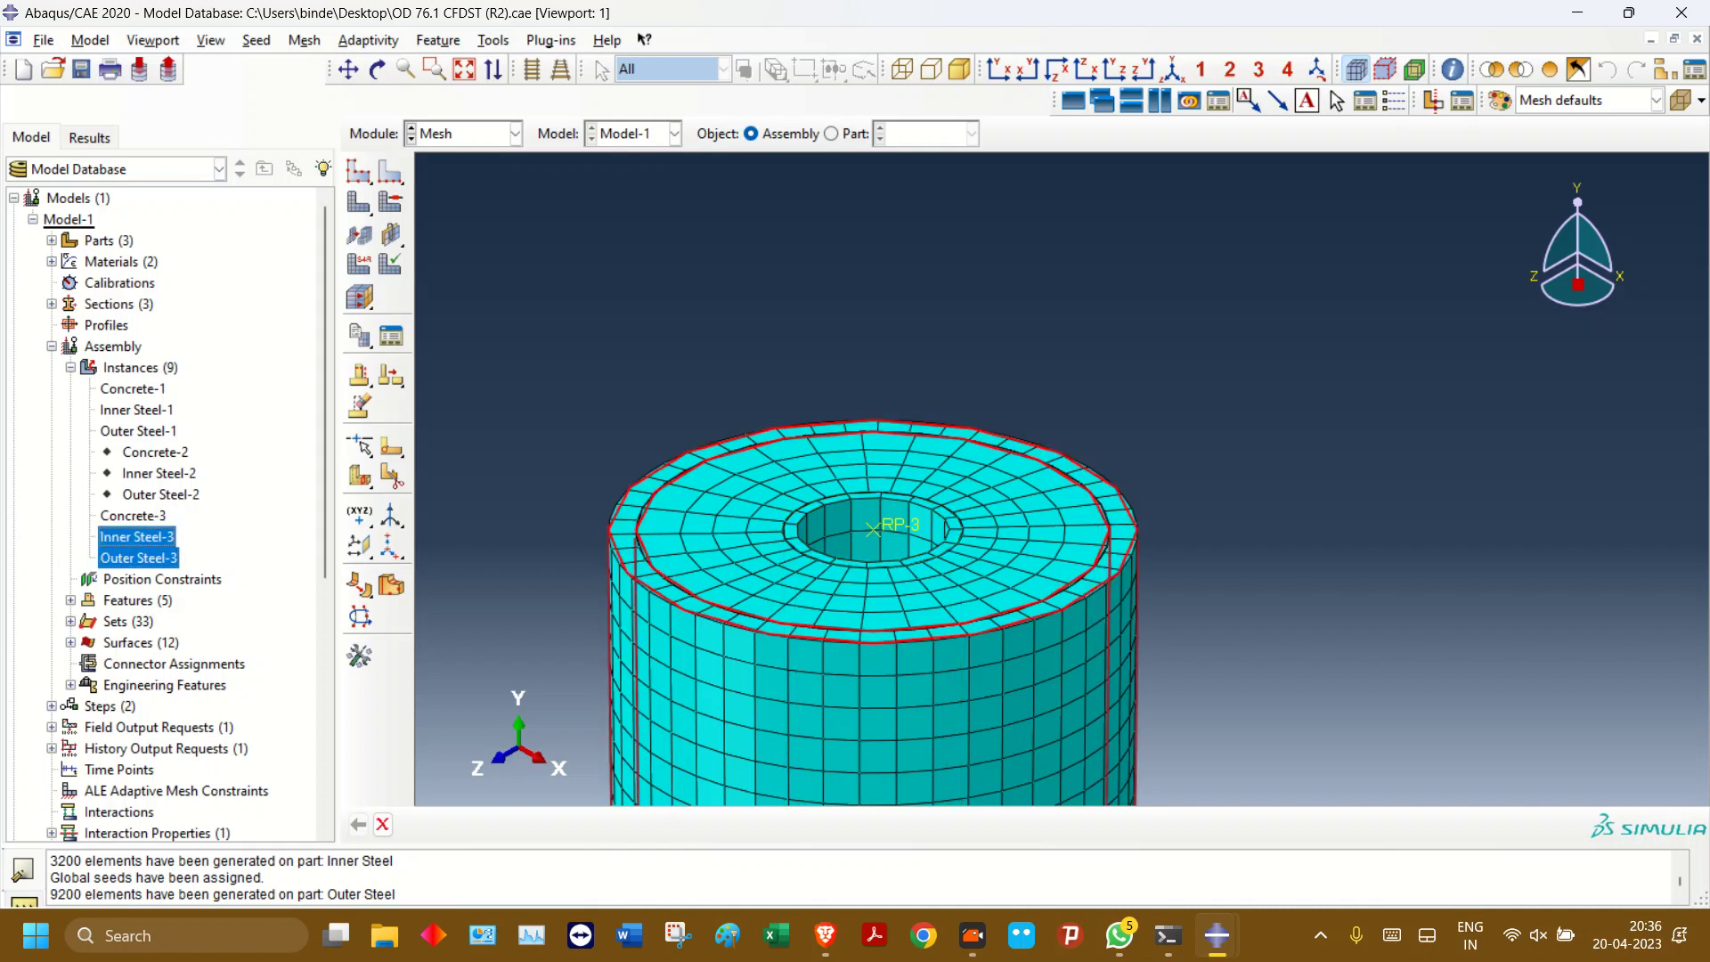
left_click(133, 515, "ctrl")
left_click(147, 494)
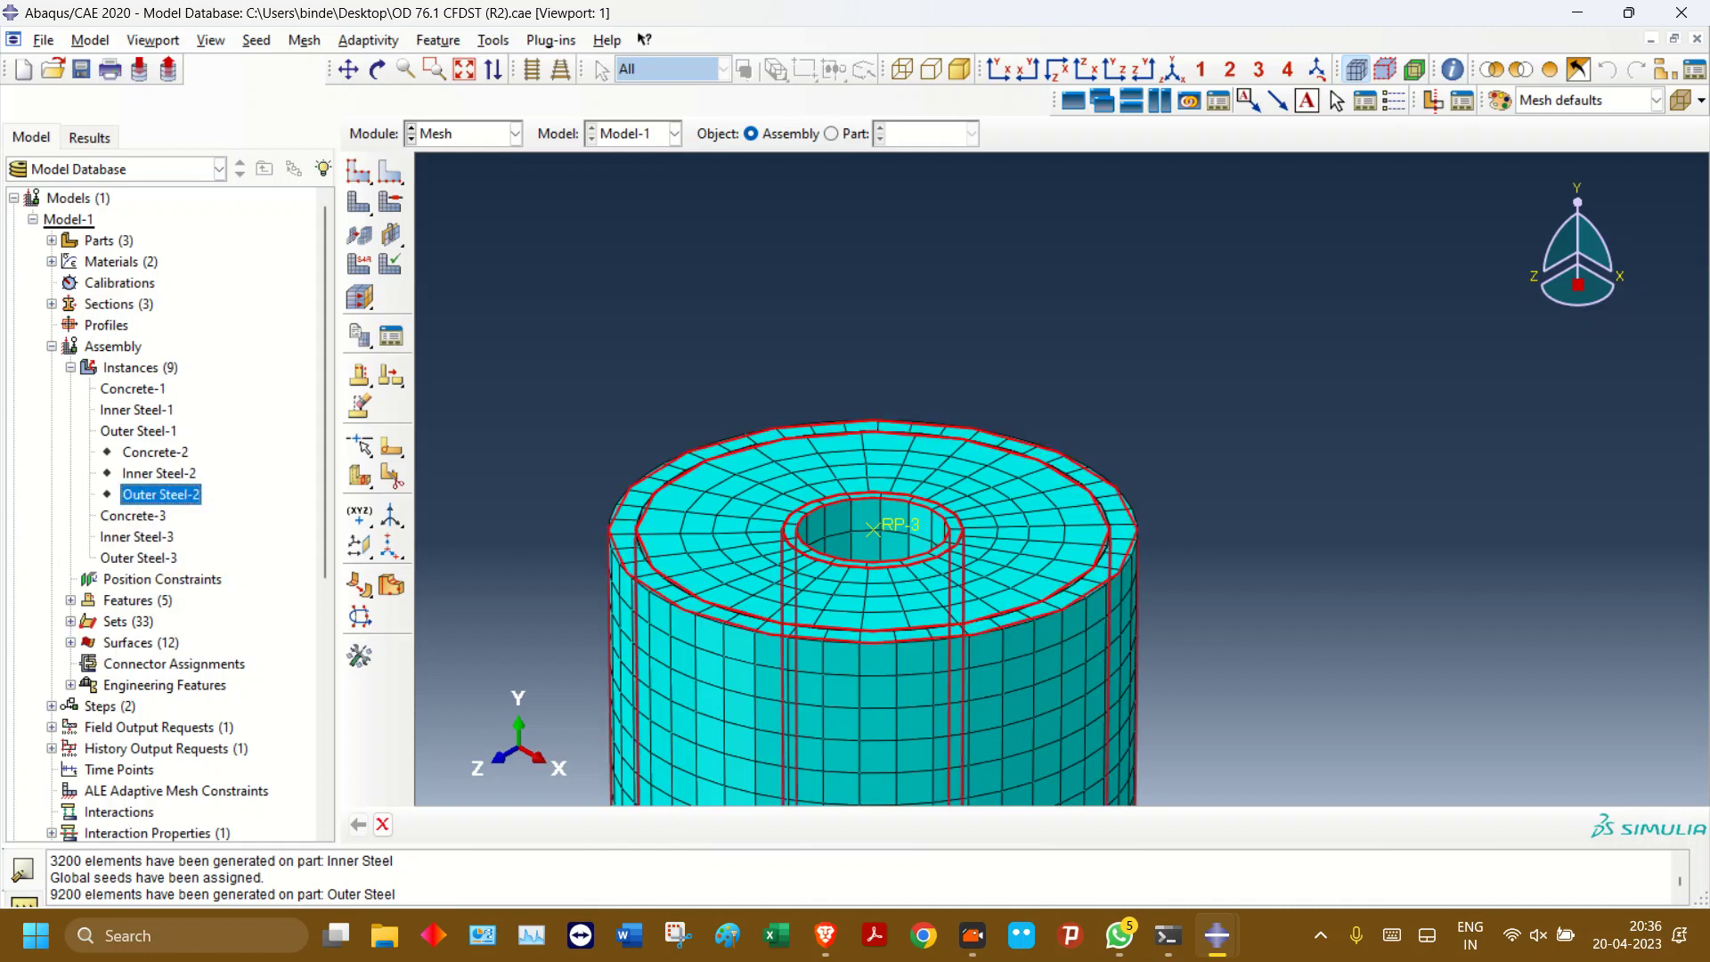
left_click(134, 452, "shift")
- Suppress the instances Concrete-1, Inner Steel-1 and Outer Steel-1
left_click(138, 431)
left_click(129, 389, "shift")
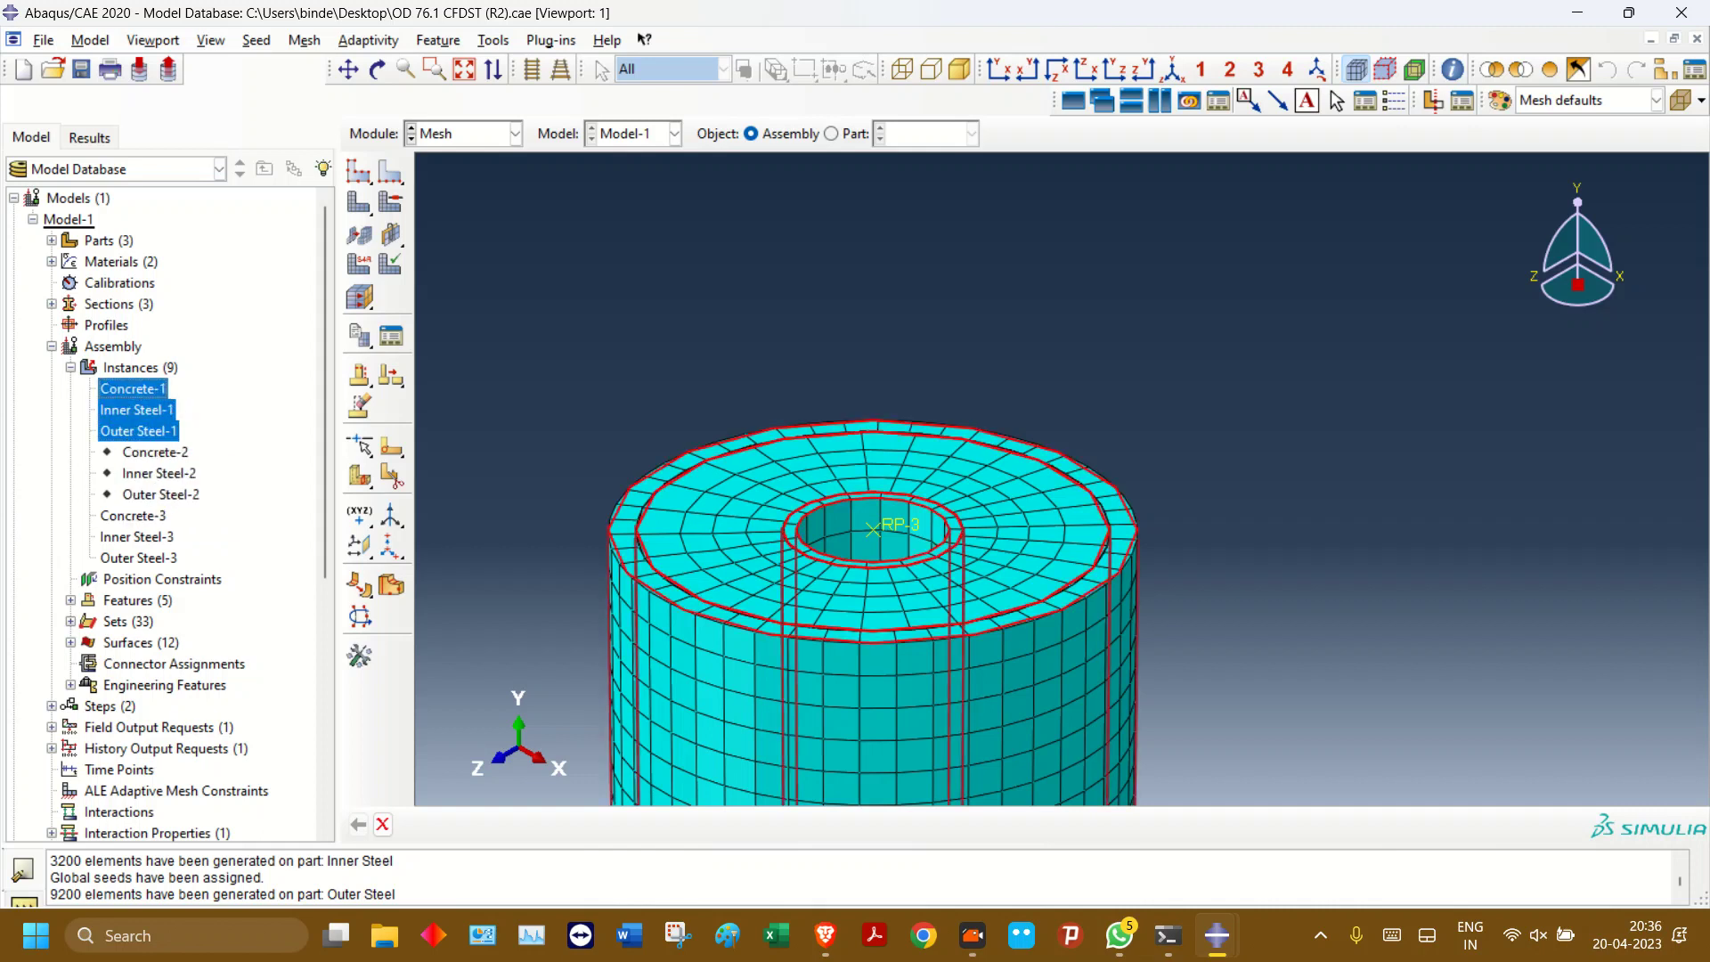
right_click(162, 398)
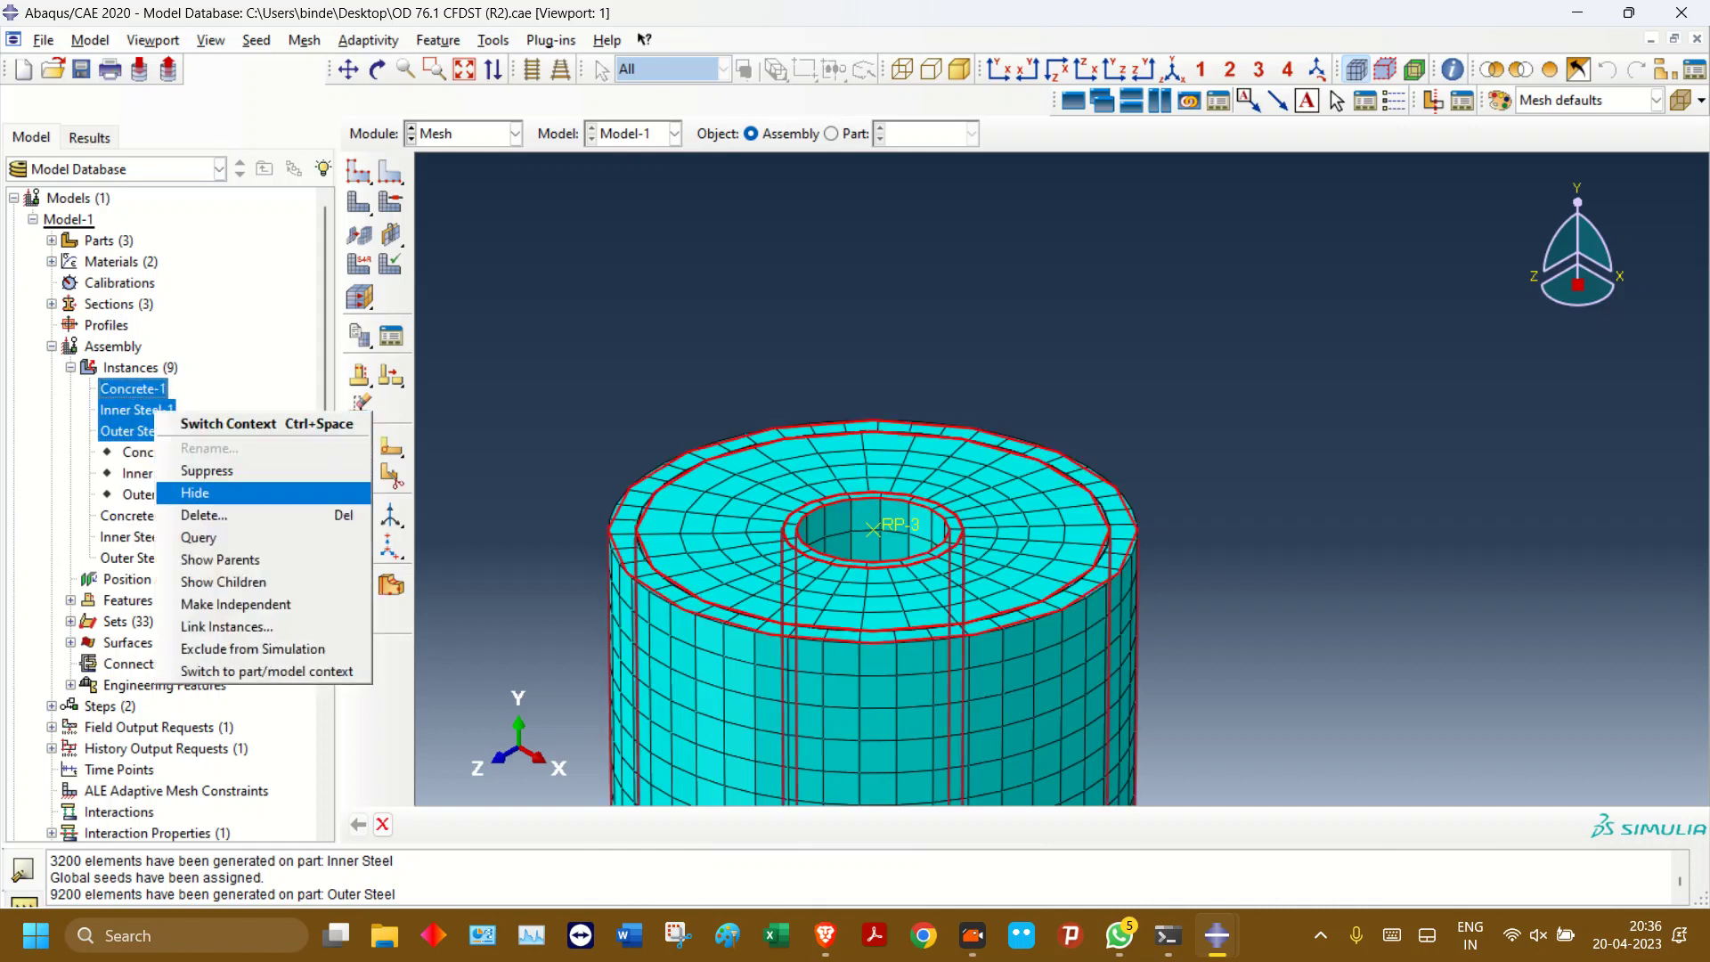
left_click(227, 463)
- Suppress the hidden instances Concrete-2, Inner Steel-2 and Outer Steel-2
left_click(155, 452)
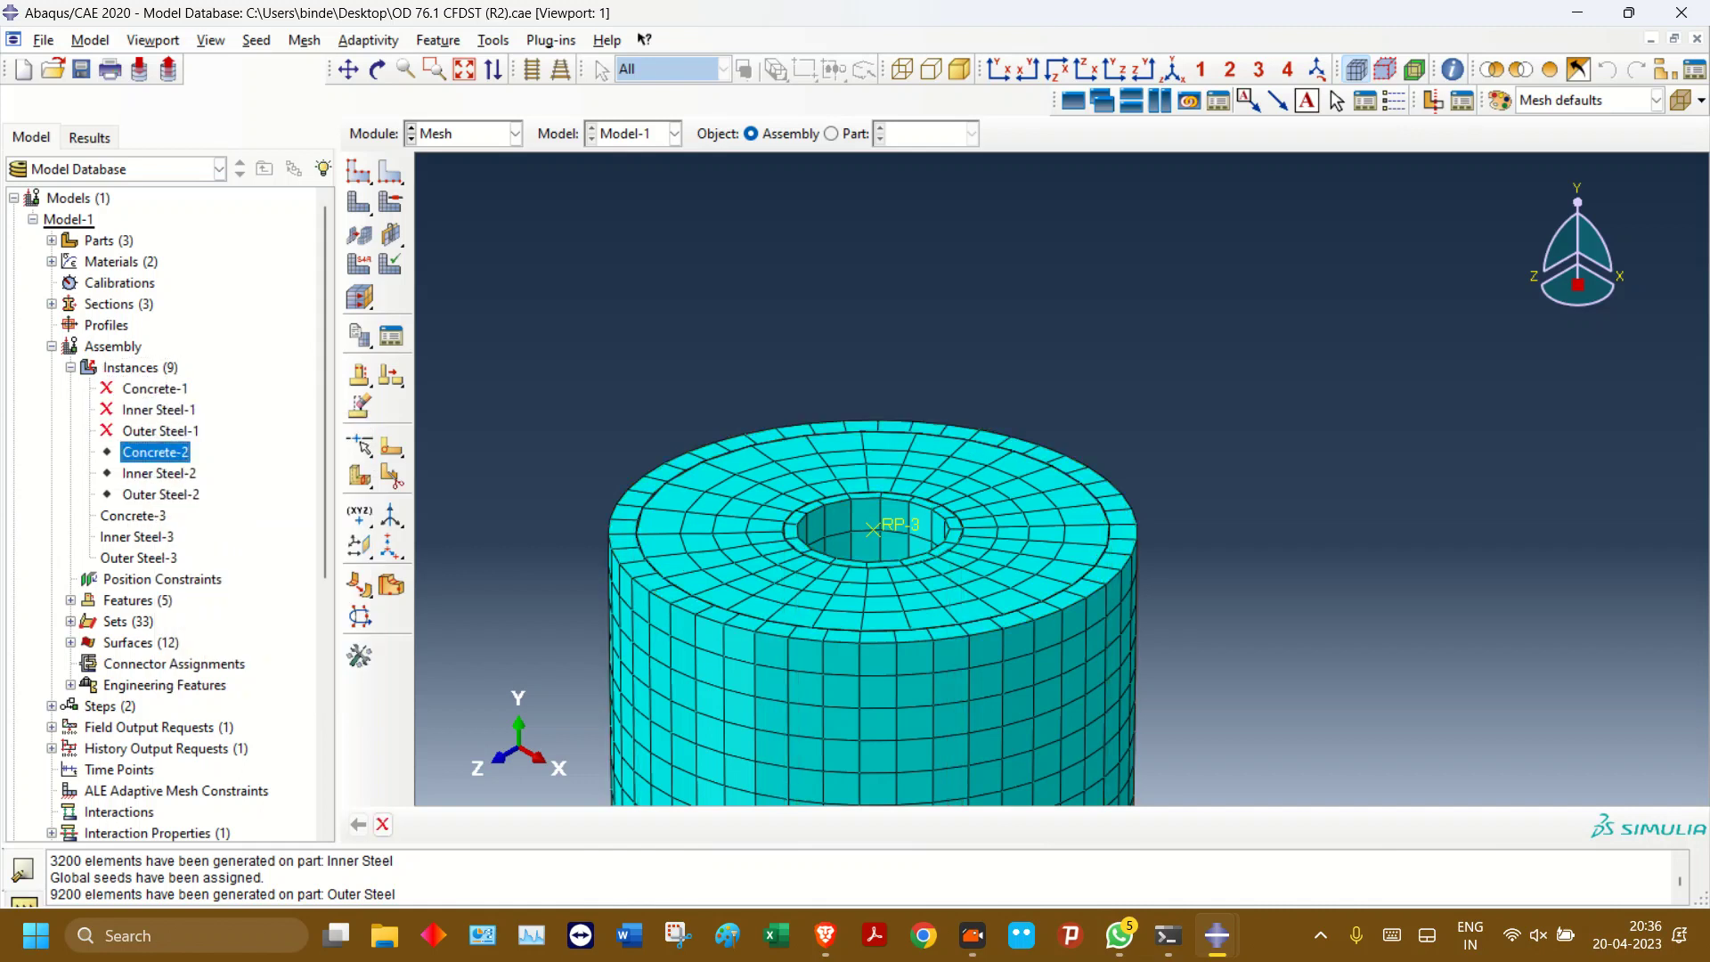
left_click(160, 495, "shift")
left_click(153, 454)
left_click(132, 515, "shift")
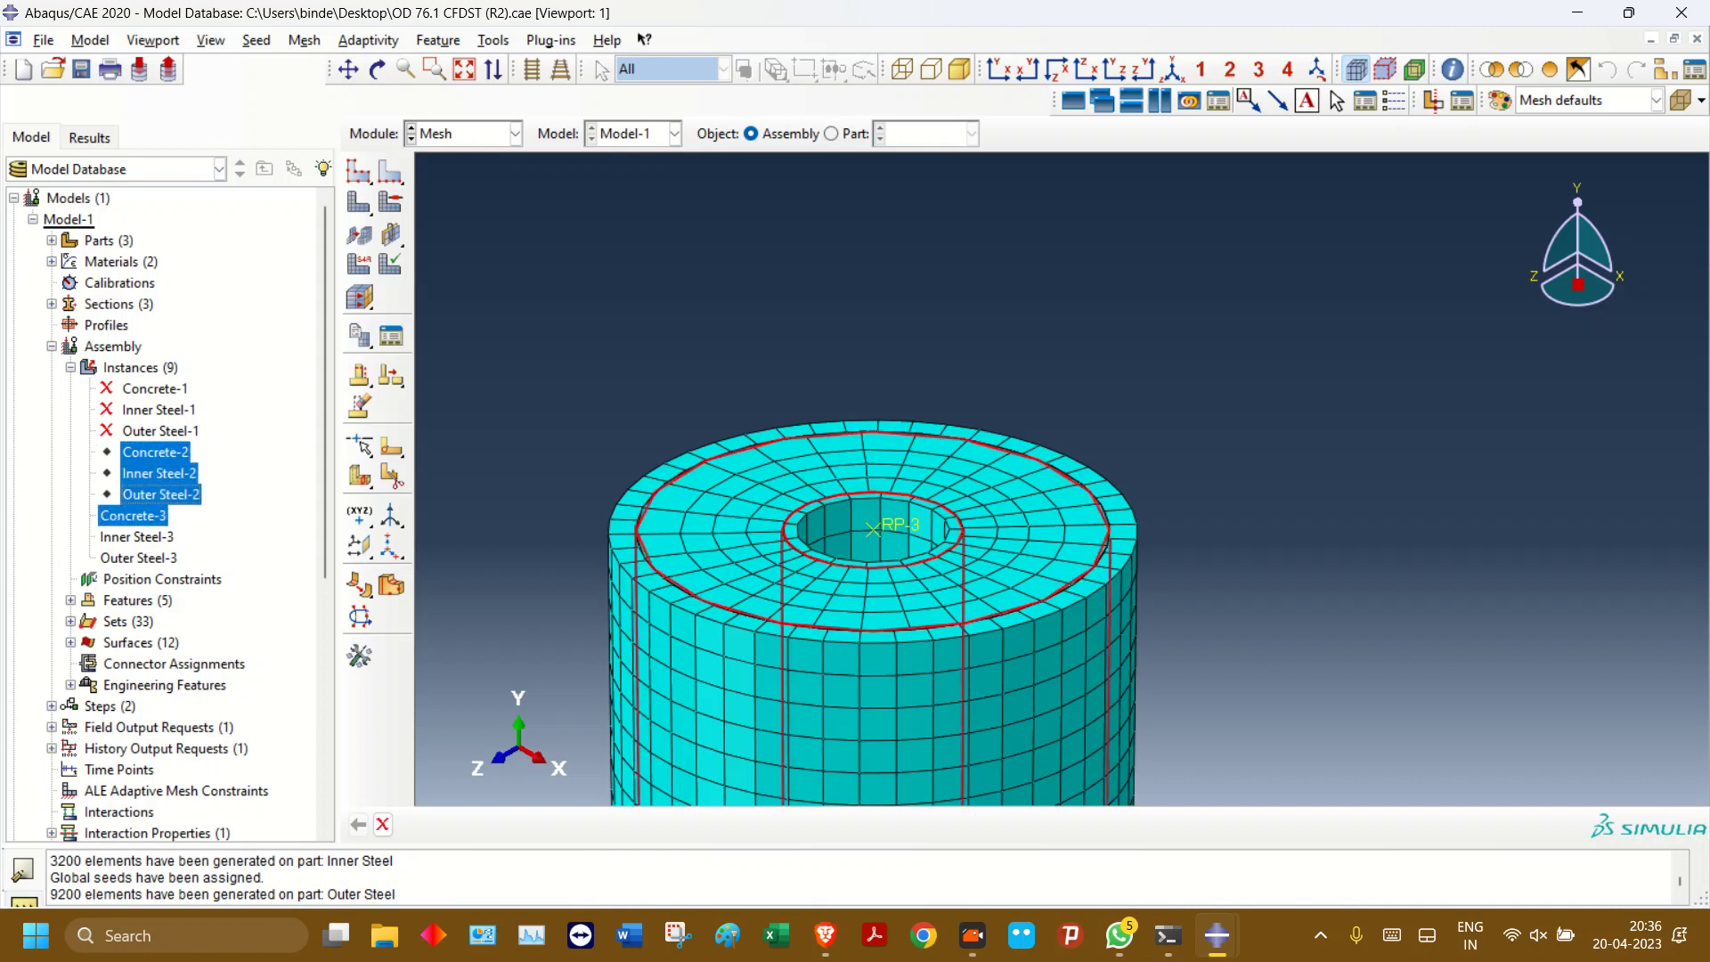
left_click(161, 494)
left_click(155, 453)
left_click(161, 494, "shift")
right_click(129, 486)
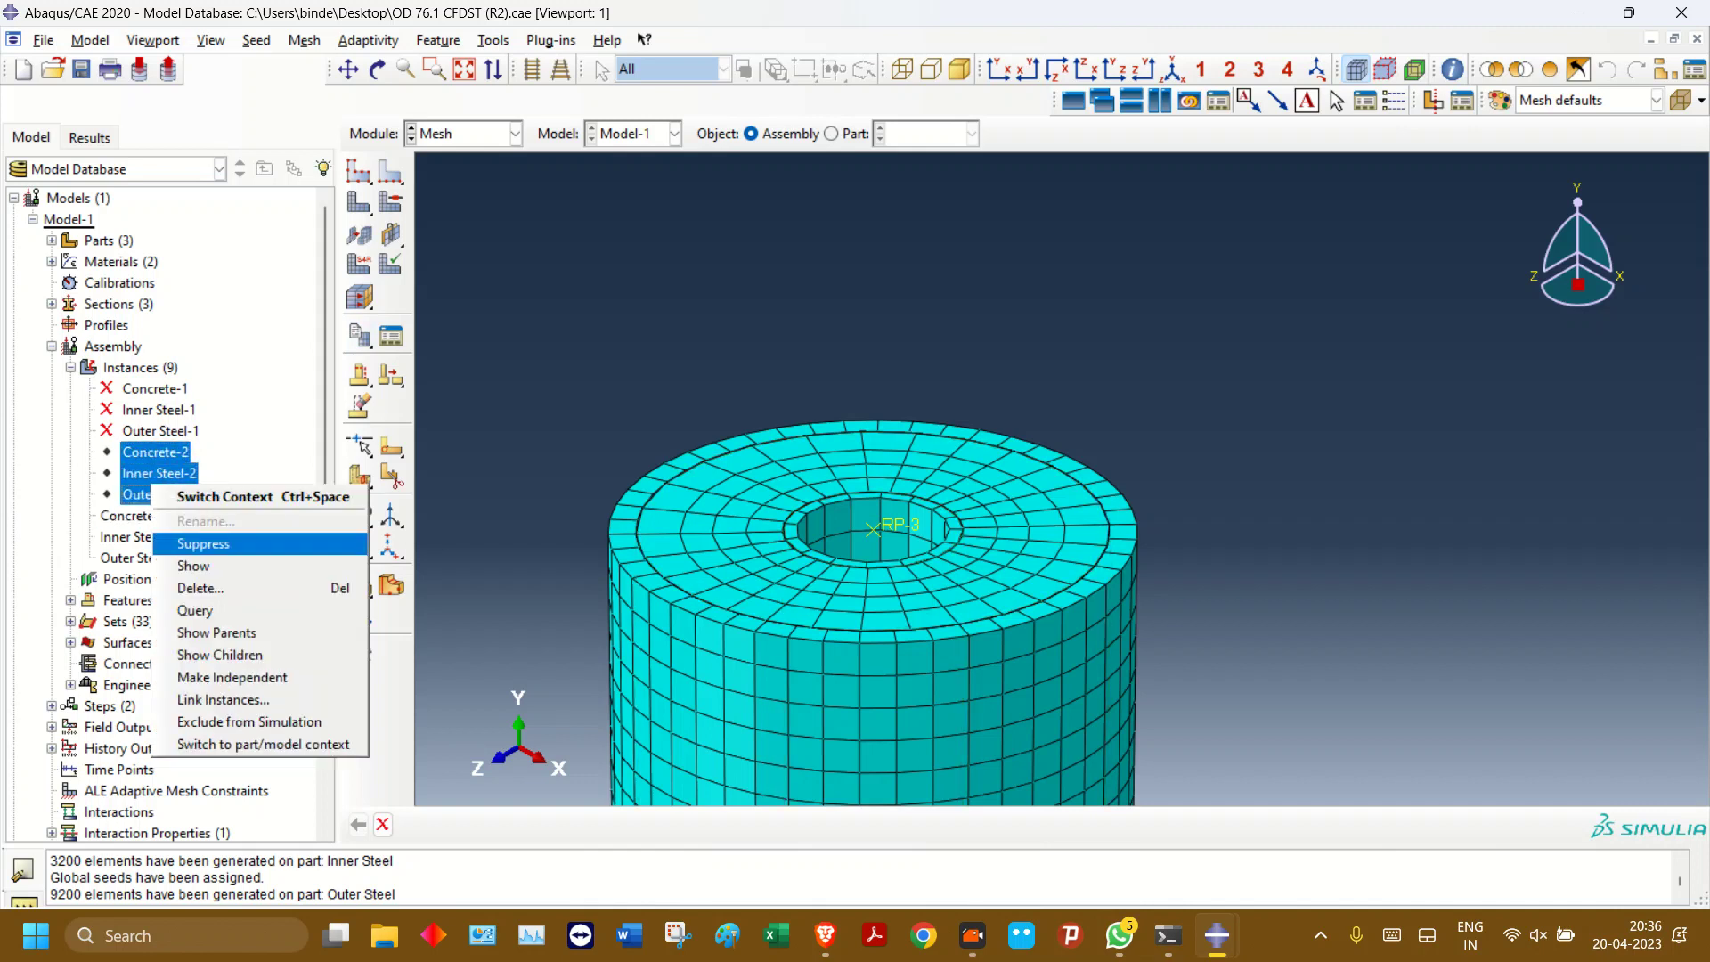
left_click(178, 545)
- Make the instances Concrete-3, Inner Steel-3 and Outer Steel-3 independent
left_click(132, 516)
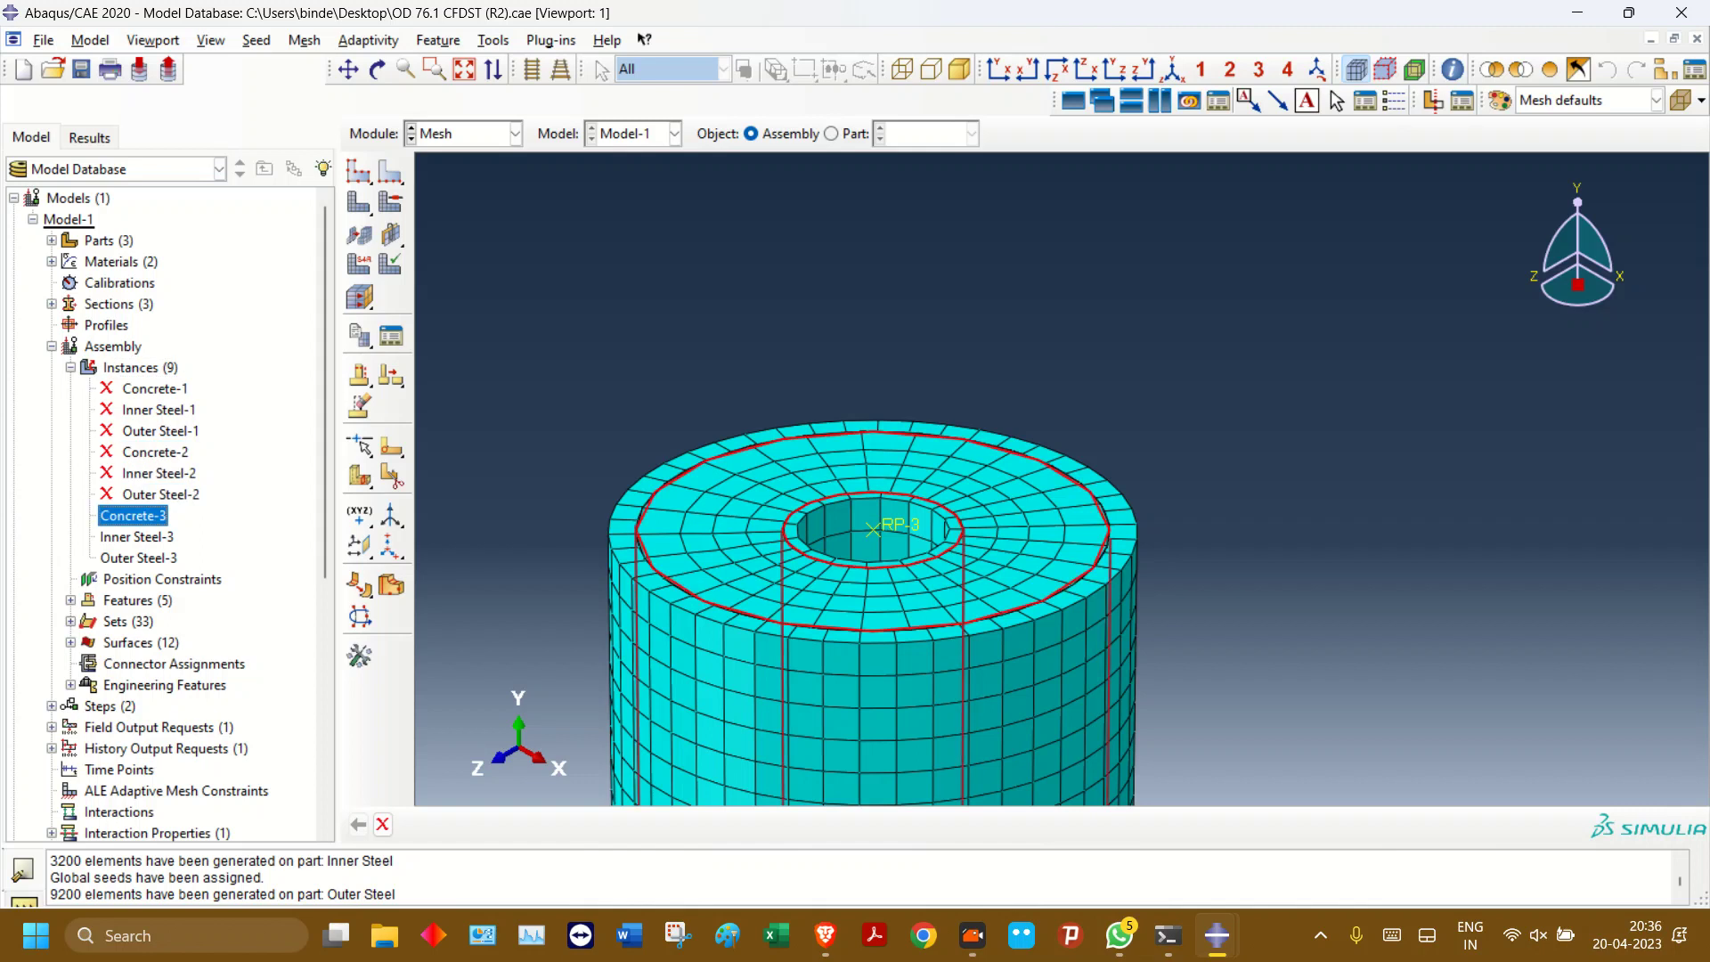
left_click(137, 537)
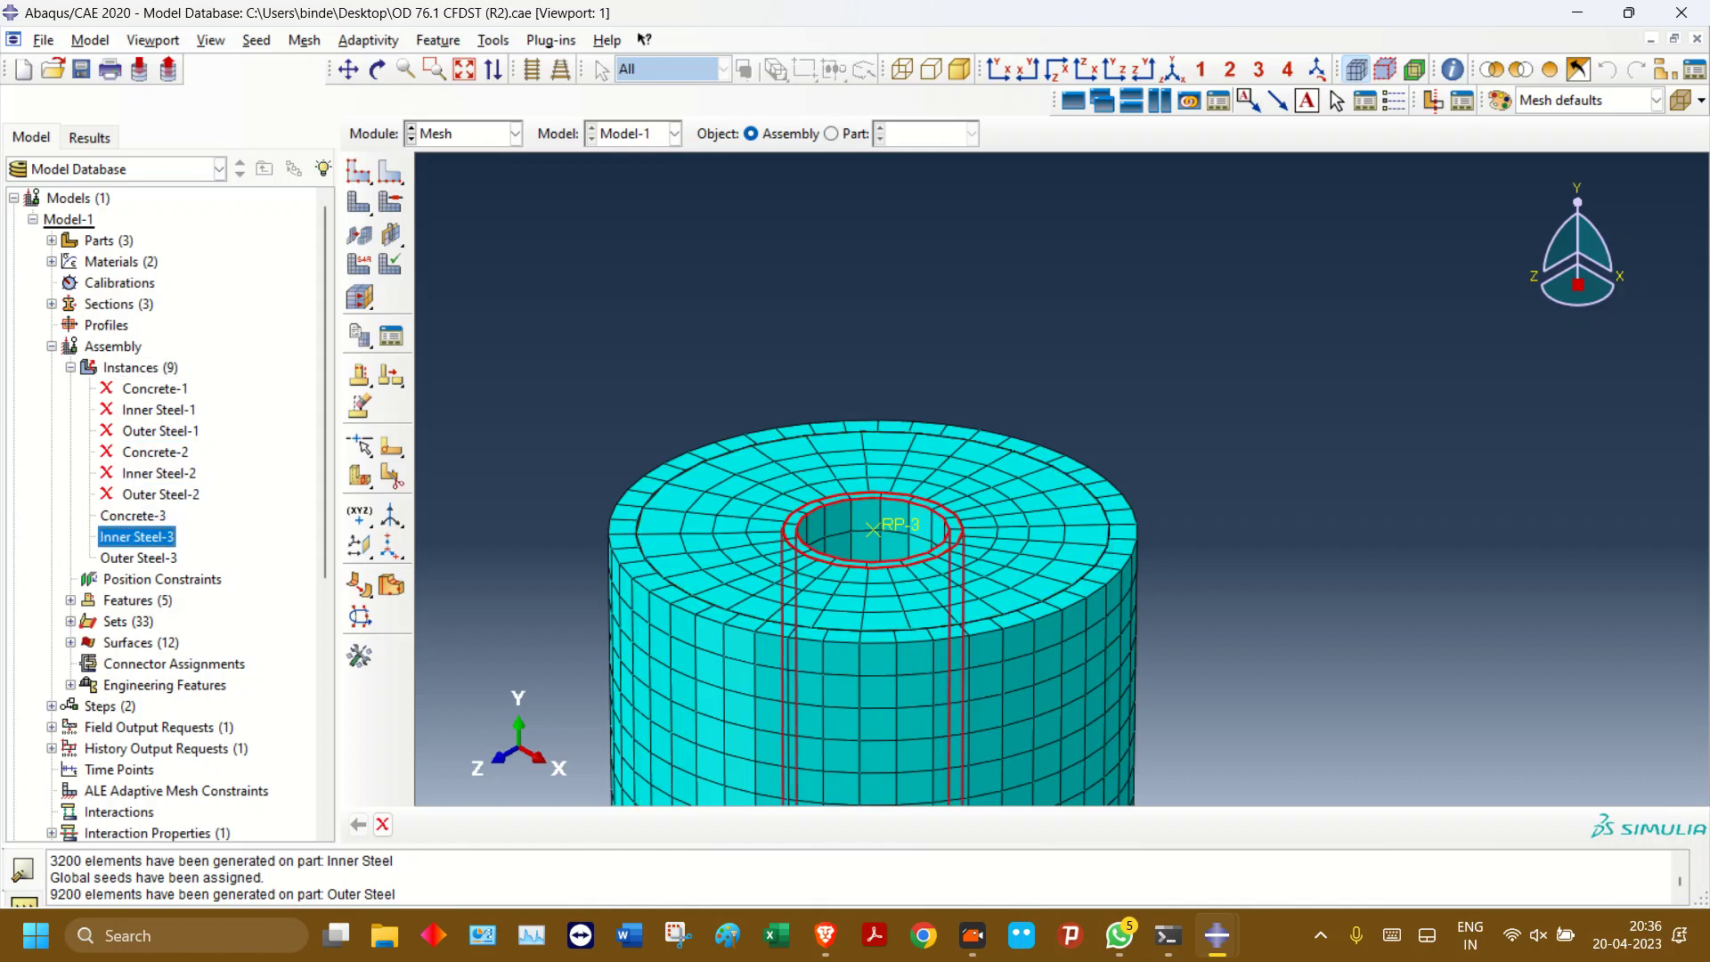
left_click(138, 558)
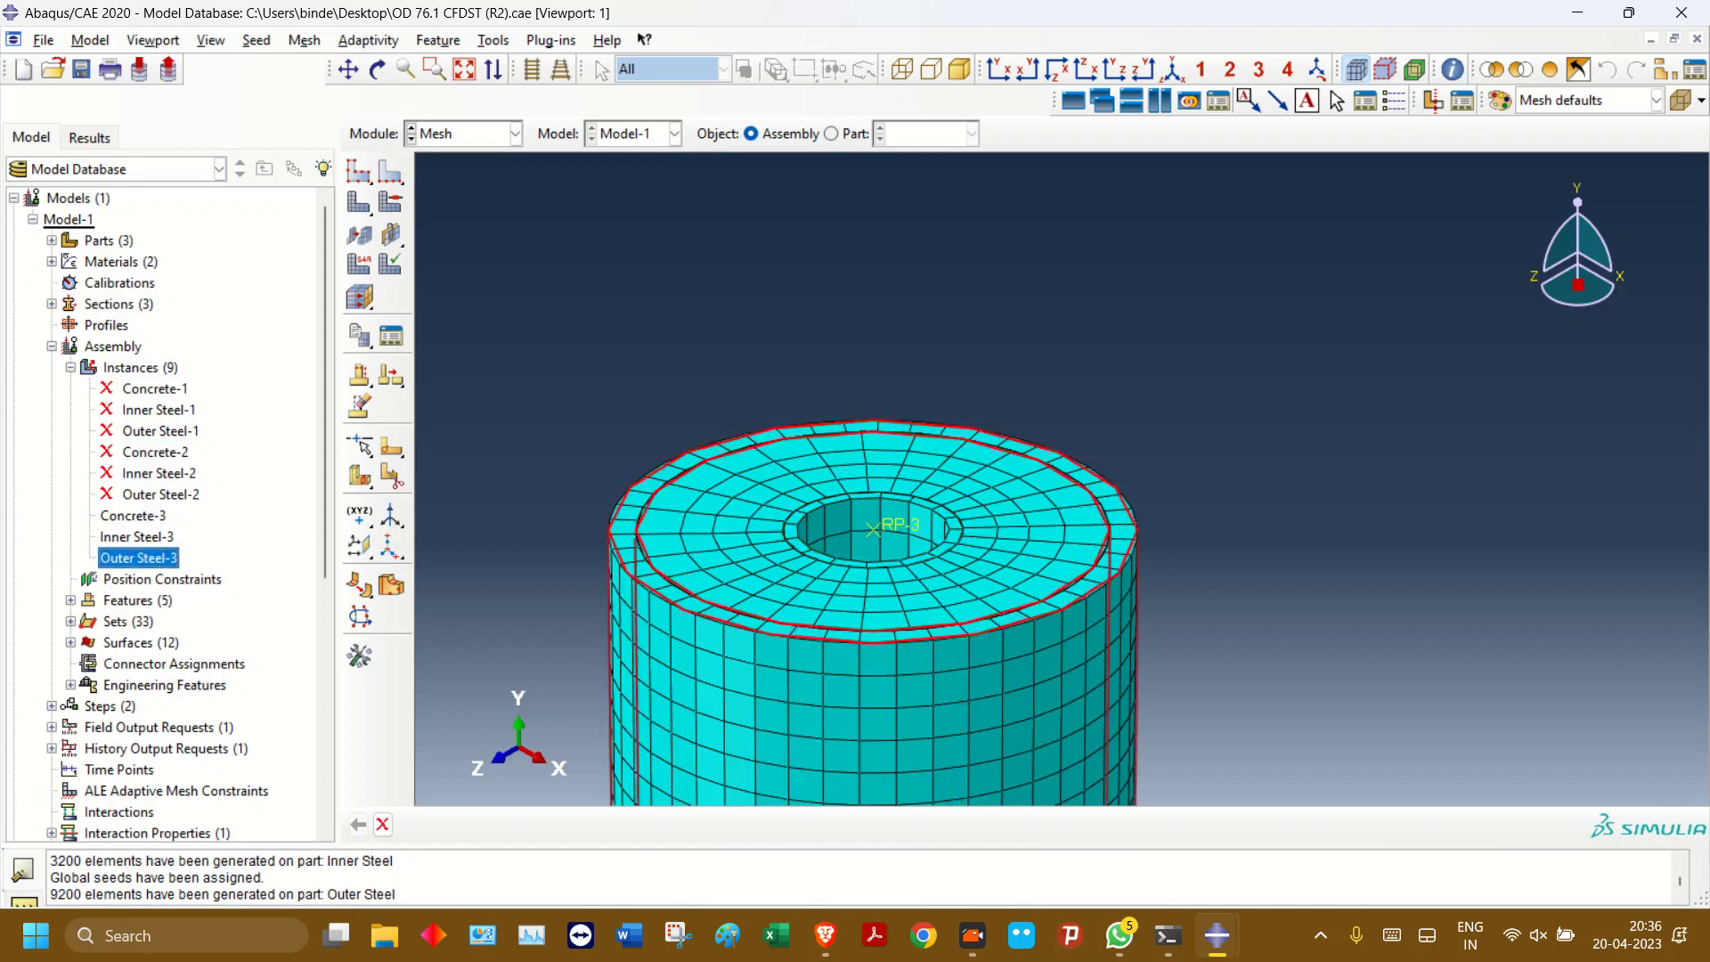
scroll(614, 526, "down", 2)
scroll(617, 463, "up", 4)
left_click_drag(133, 514, 139, 561)
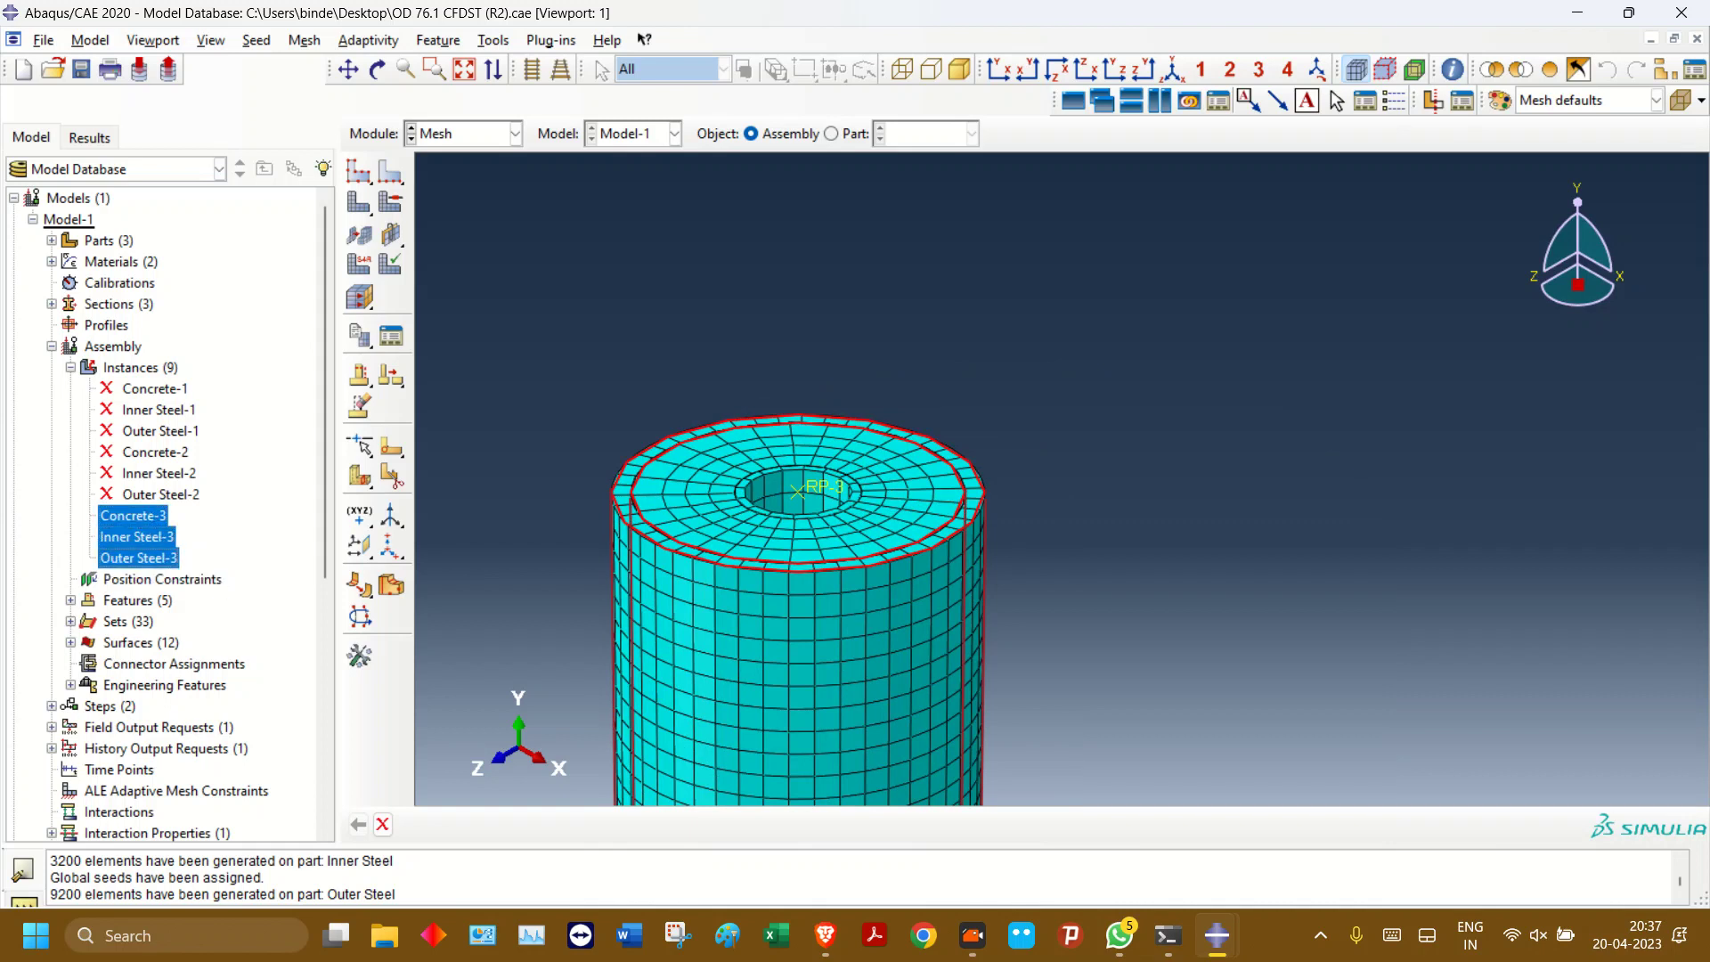
right_click(116, 504)
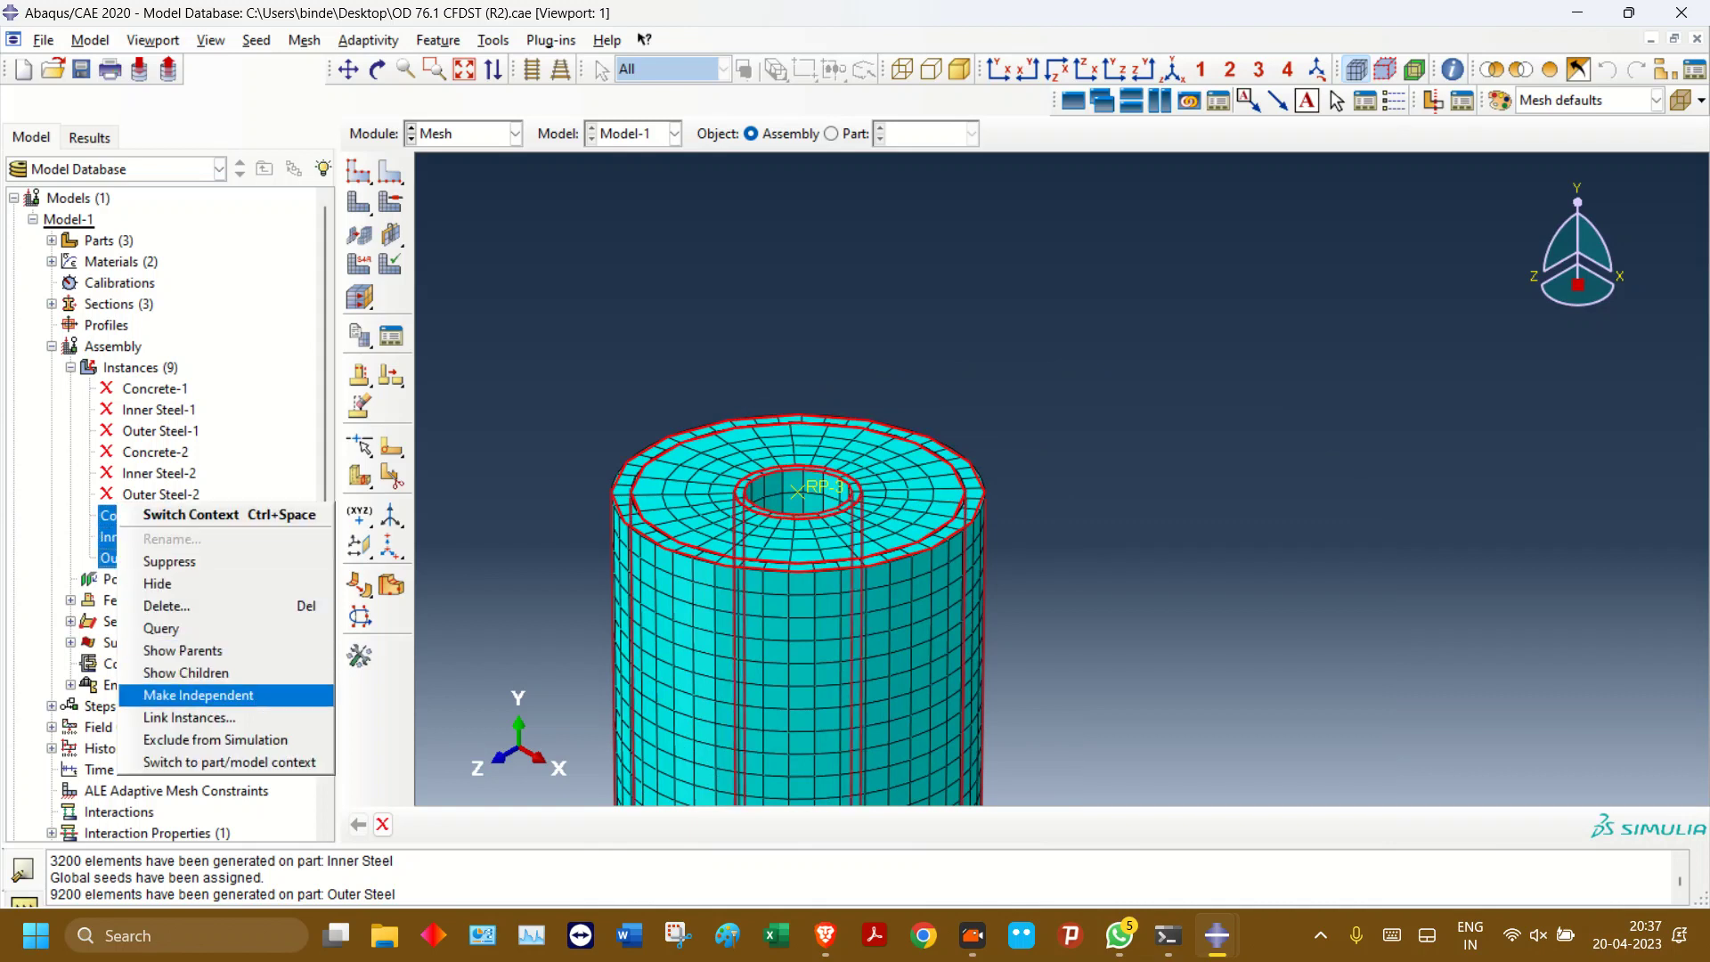
left_click(197, 694)
left_click(890, 559)
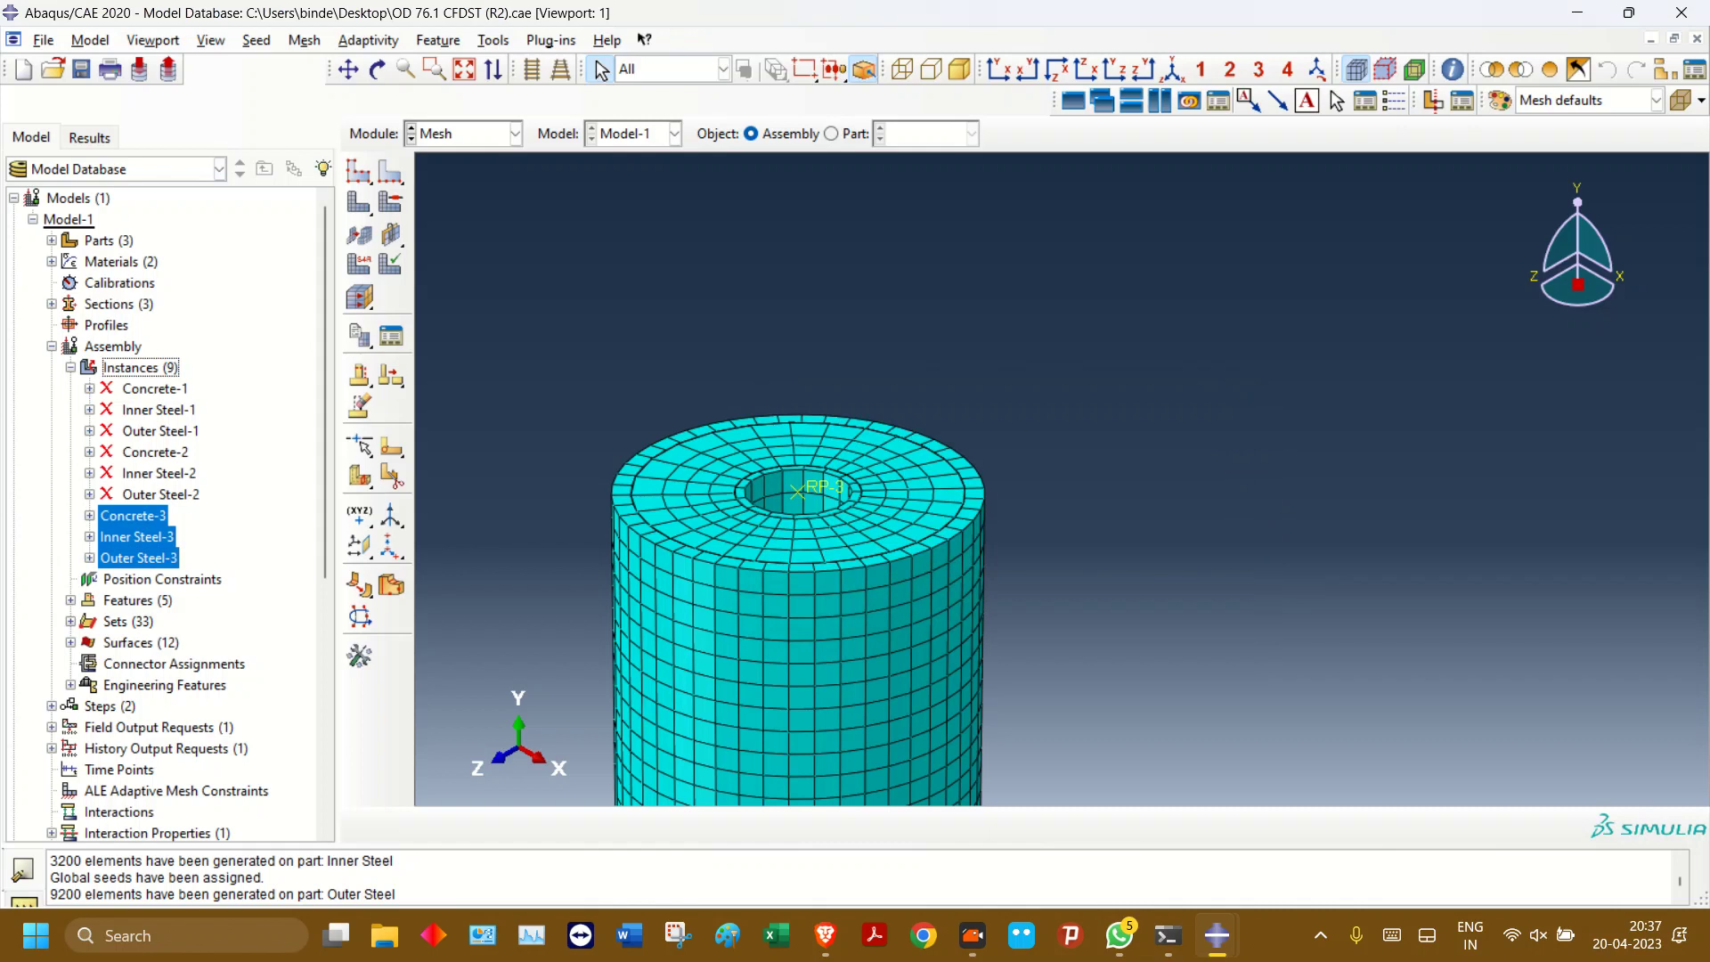
- Hide the mesh on the column assembly so that its bare geometry is displayed
scroll(616, 321, "up", 3)
scroll(552, 556, "down", 2)
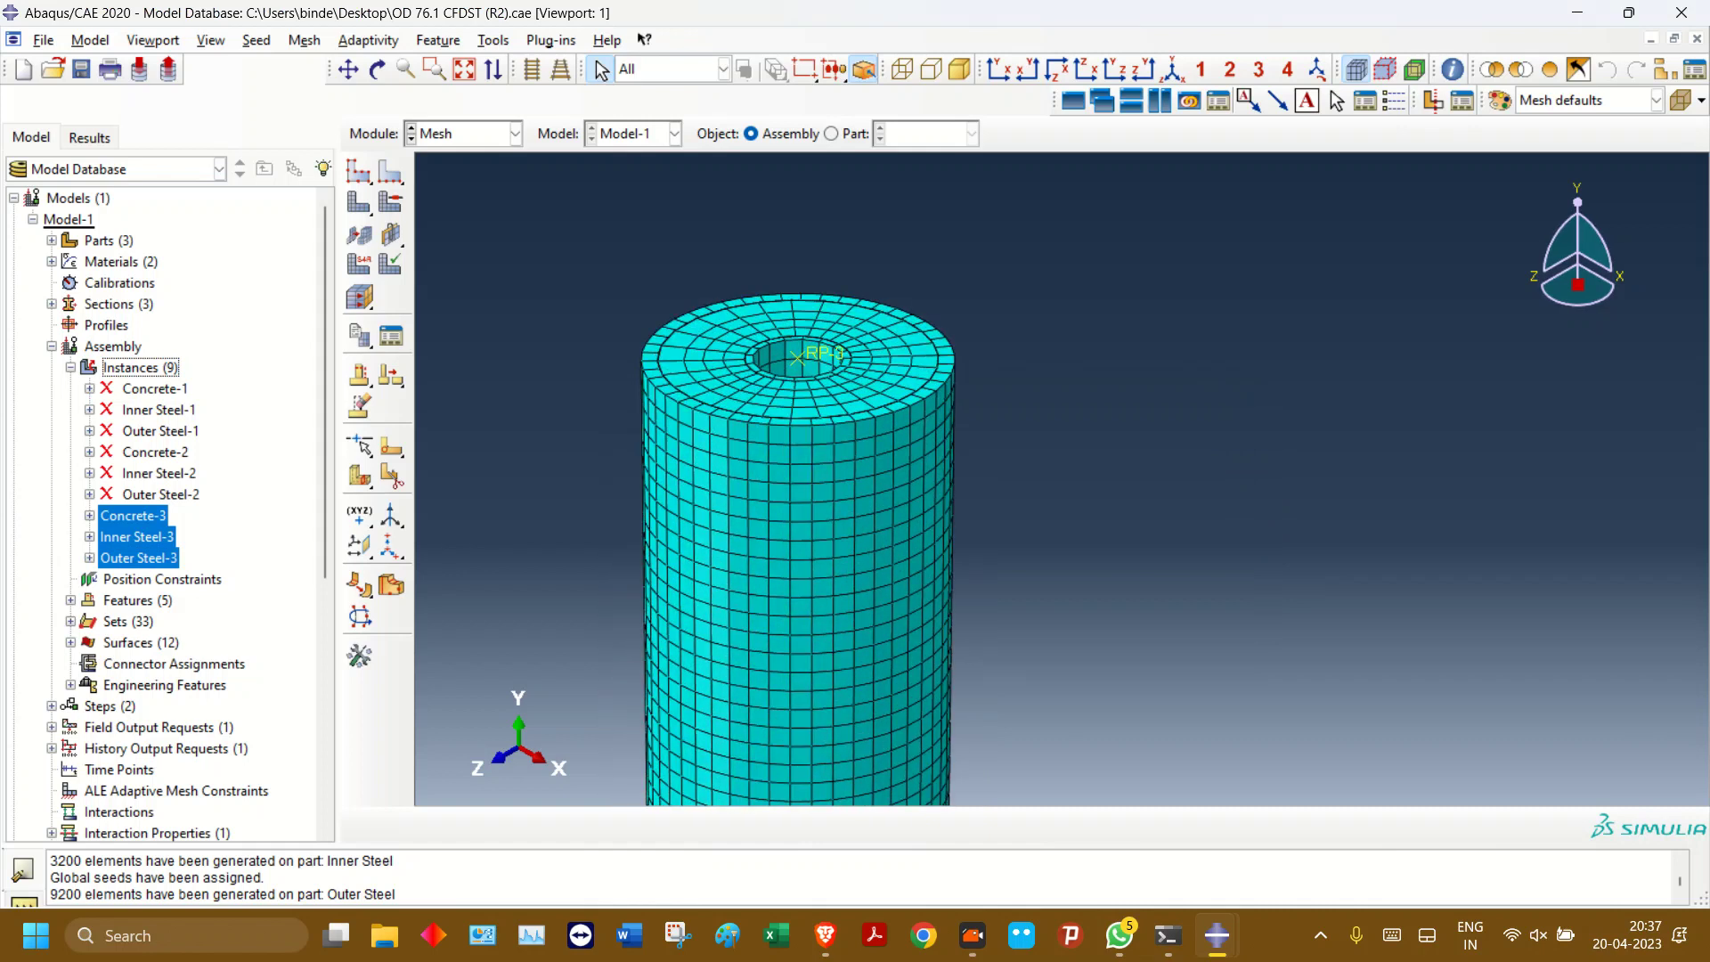
scroll(649, 403, "up", 2)
scroll(639, 413, "down", 3)
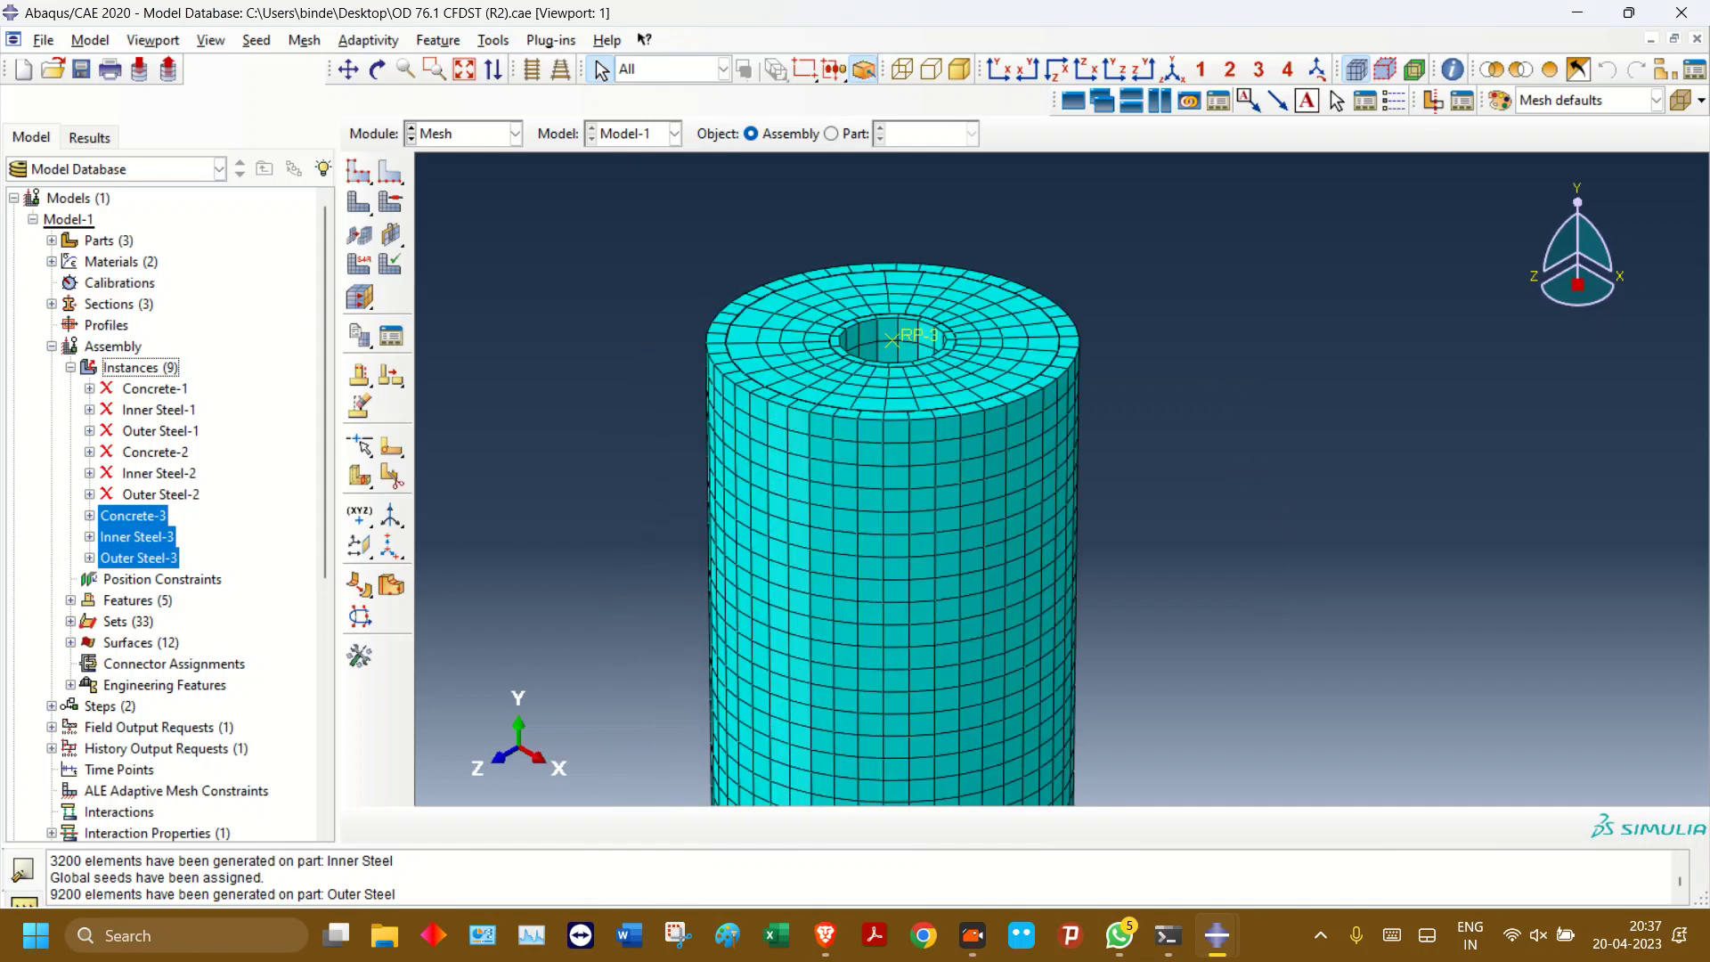
left_click(1357, 69)
scroll(519, 314, "up", 2)
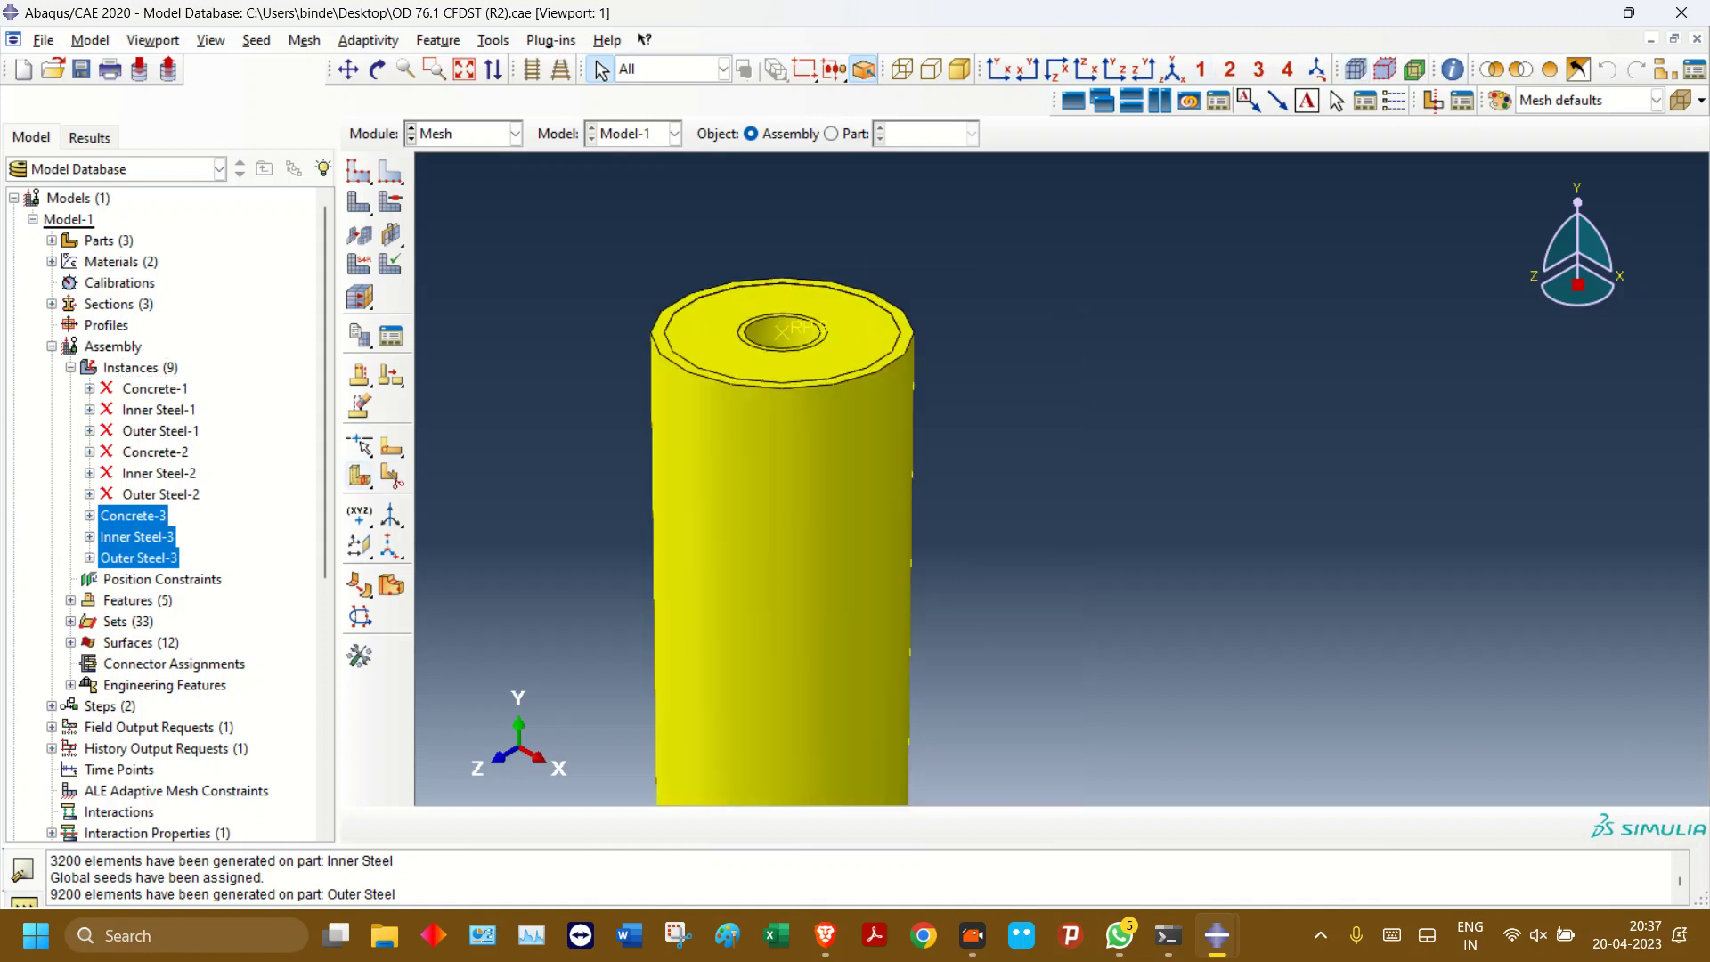
- Partition all cells of the three column instances with a vertical plane through three points, allowing automatic deletion of meshes invalidated by partitions
left_click_drag(360, 477, 390, 479)
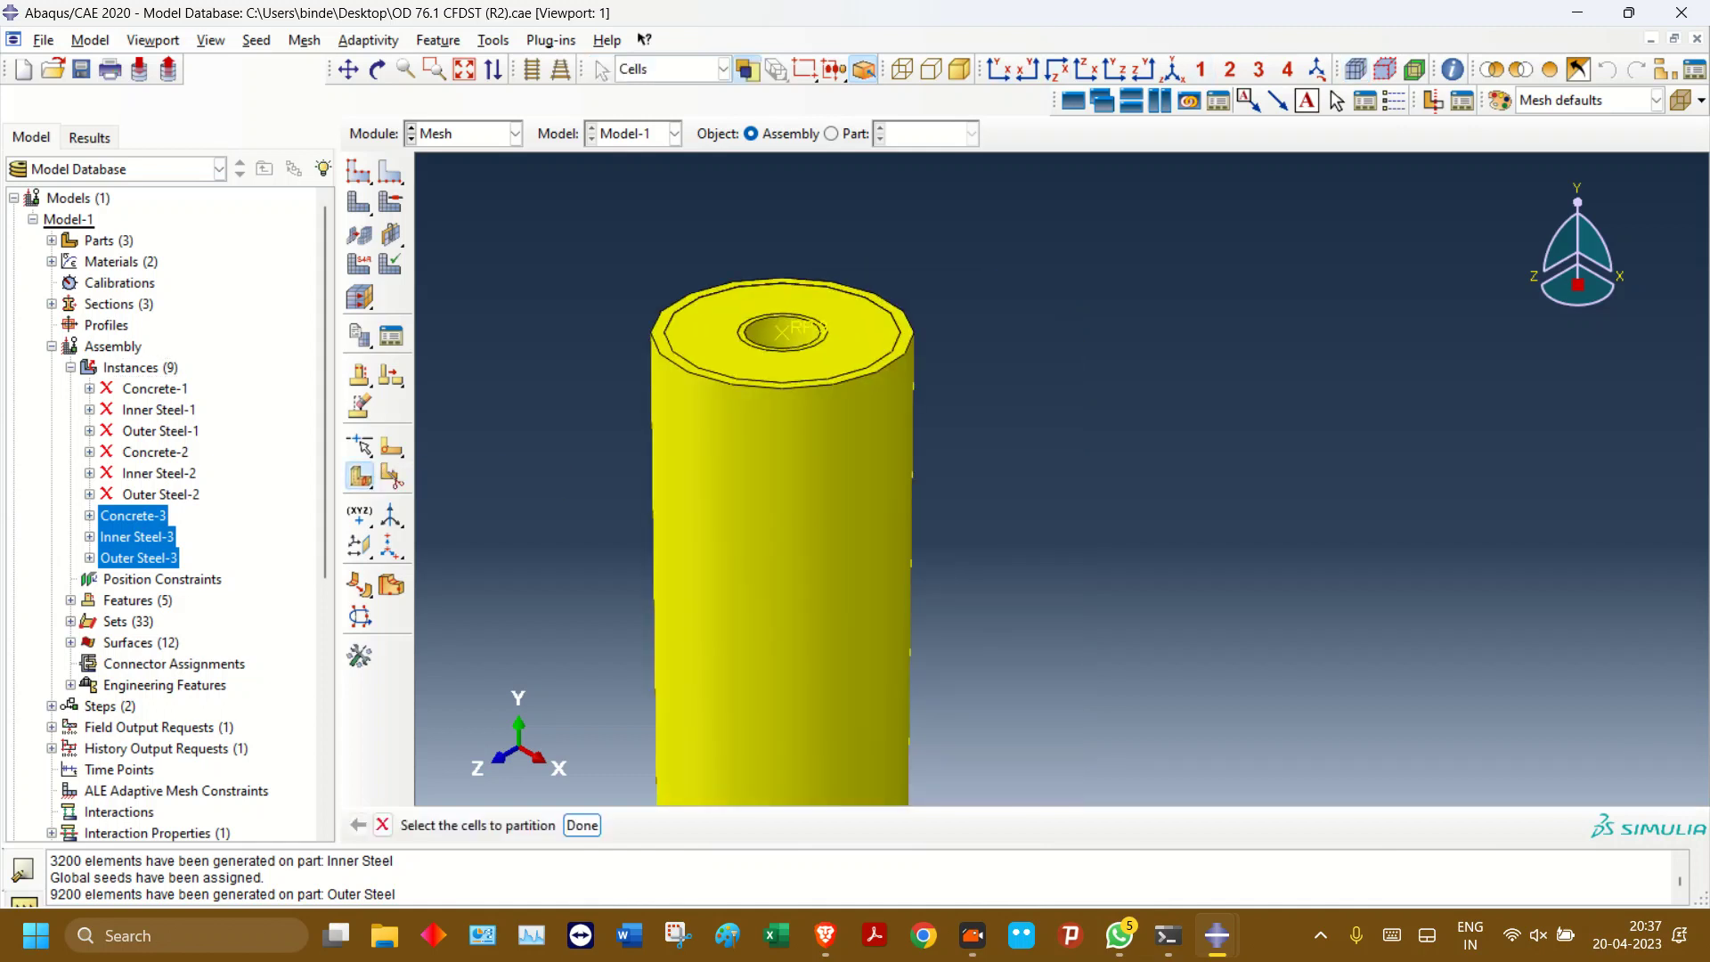
scroll(568, 454, "up", 2)
left_click_drag(581, 295, 993, 561)
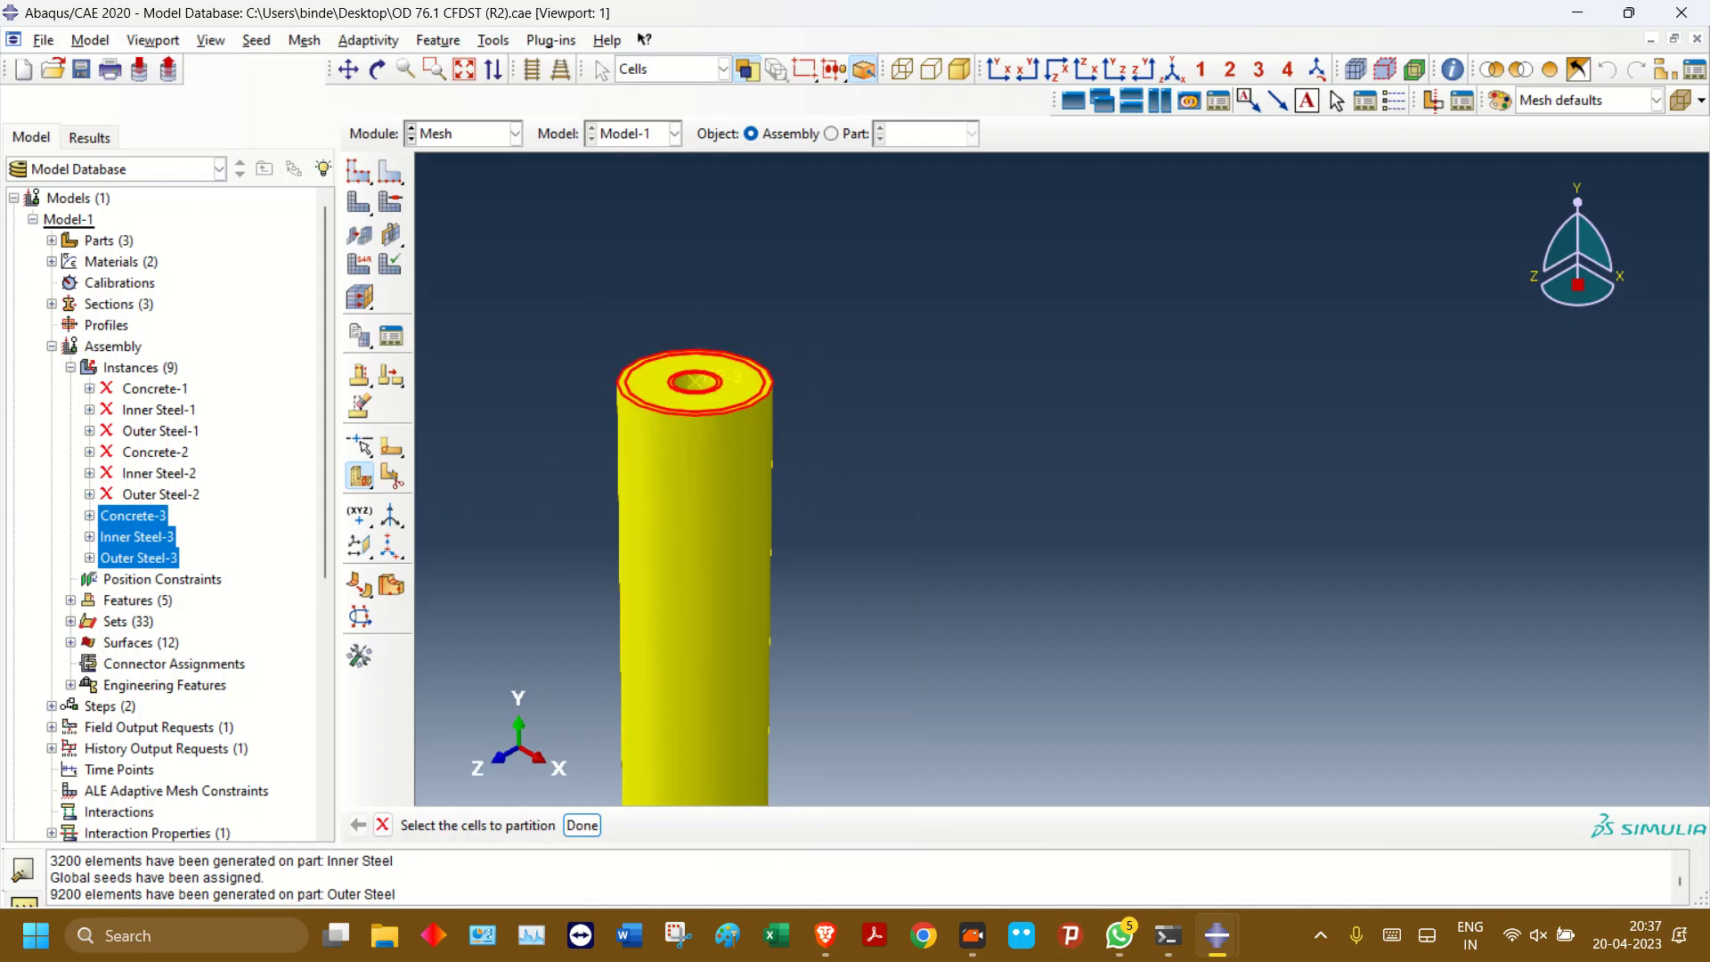
left_click(581, 825)
left_click(65, 586)
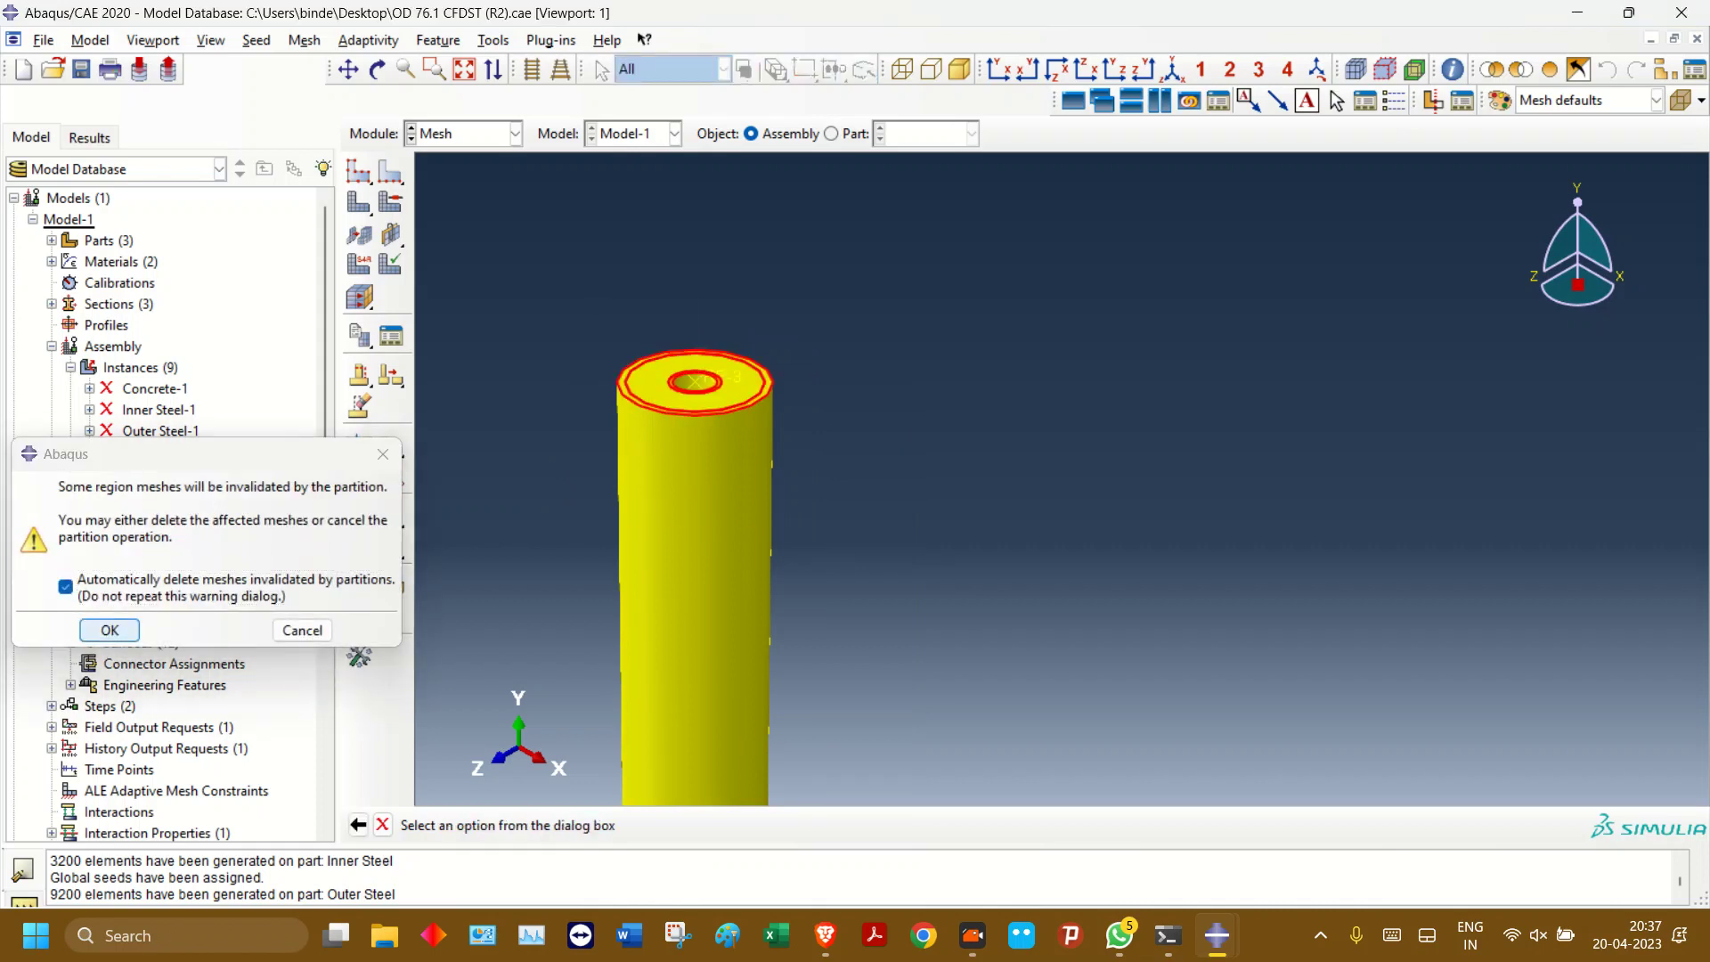
left_click(109, 631)
left_click(794, 825)
scroll(588, 398, "down", 2)
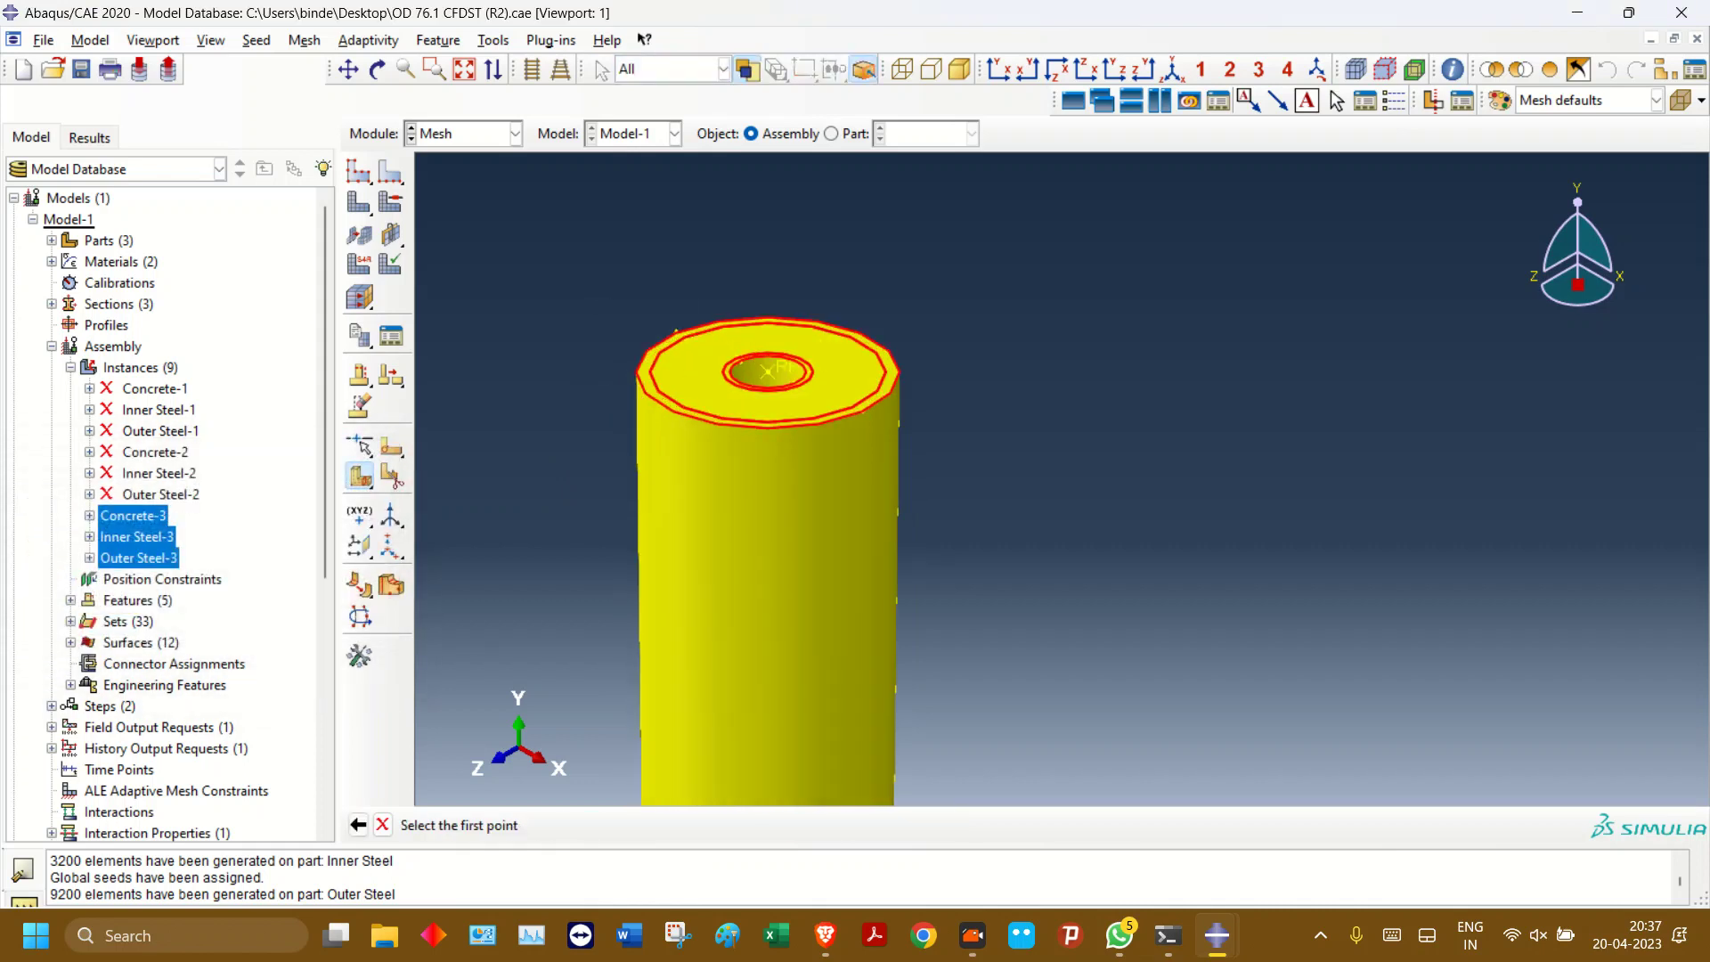
left_click(676, 332)
left_click(766, 370)
scroll(801, 294, "up", 4)
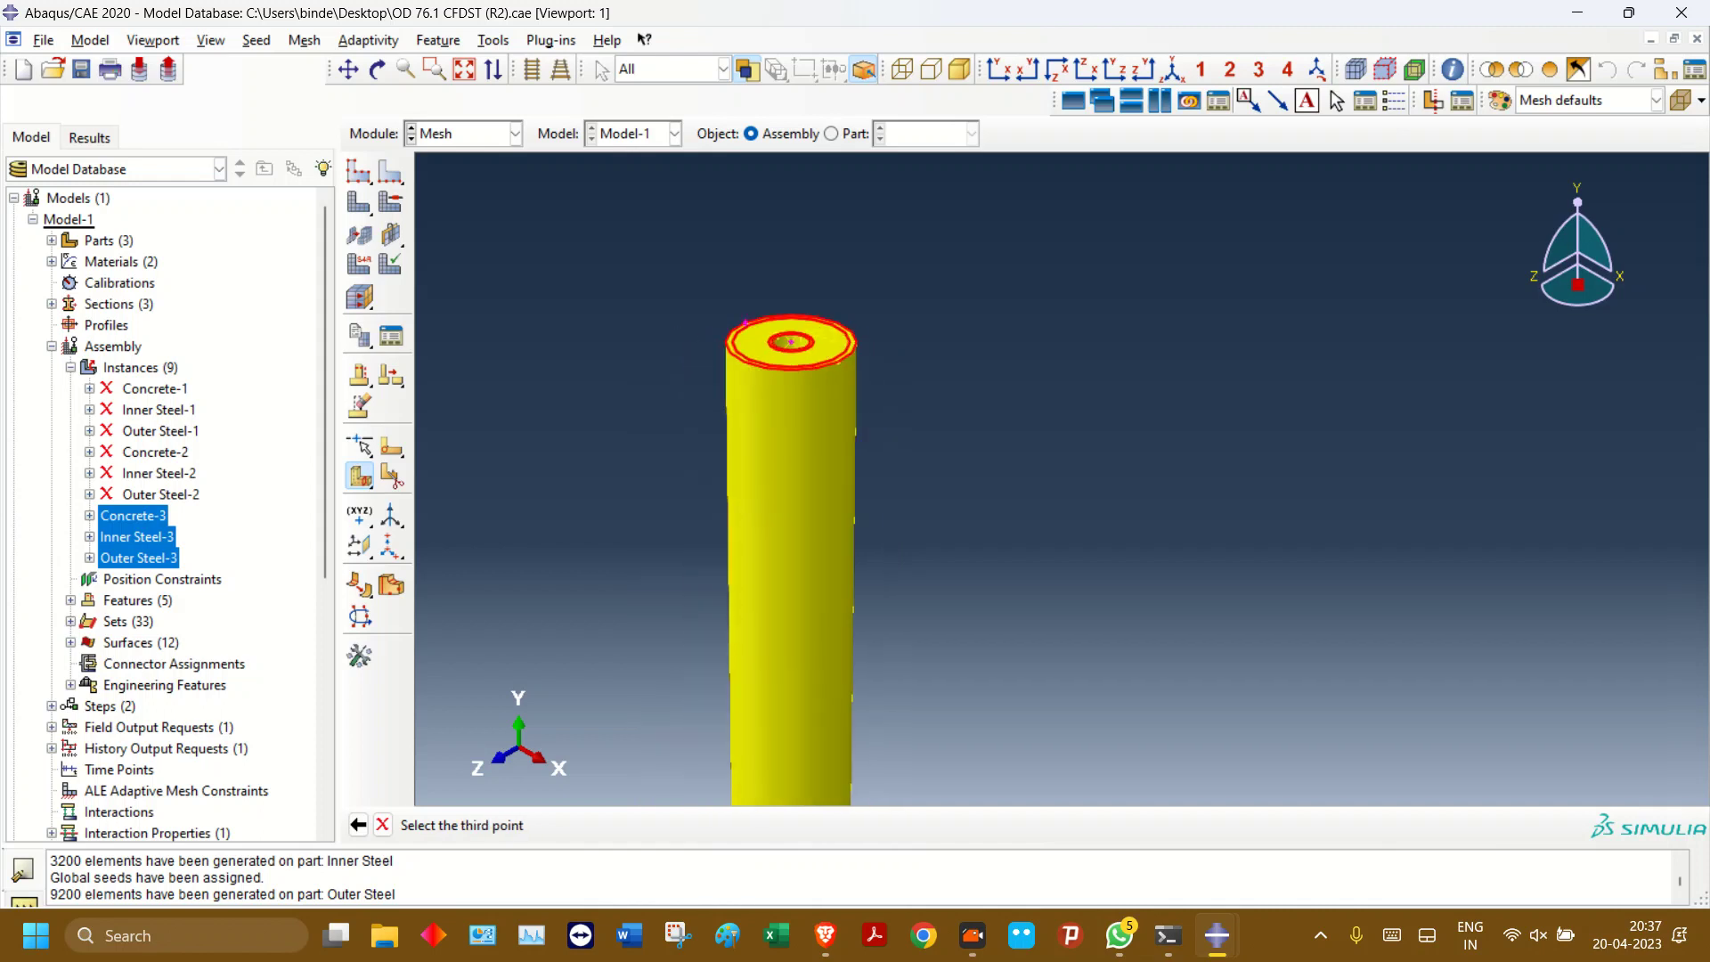
scroll(811, 791, "down", 5)
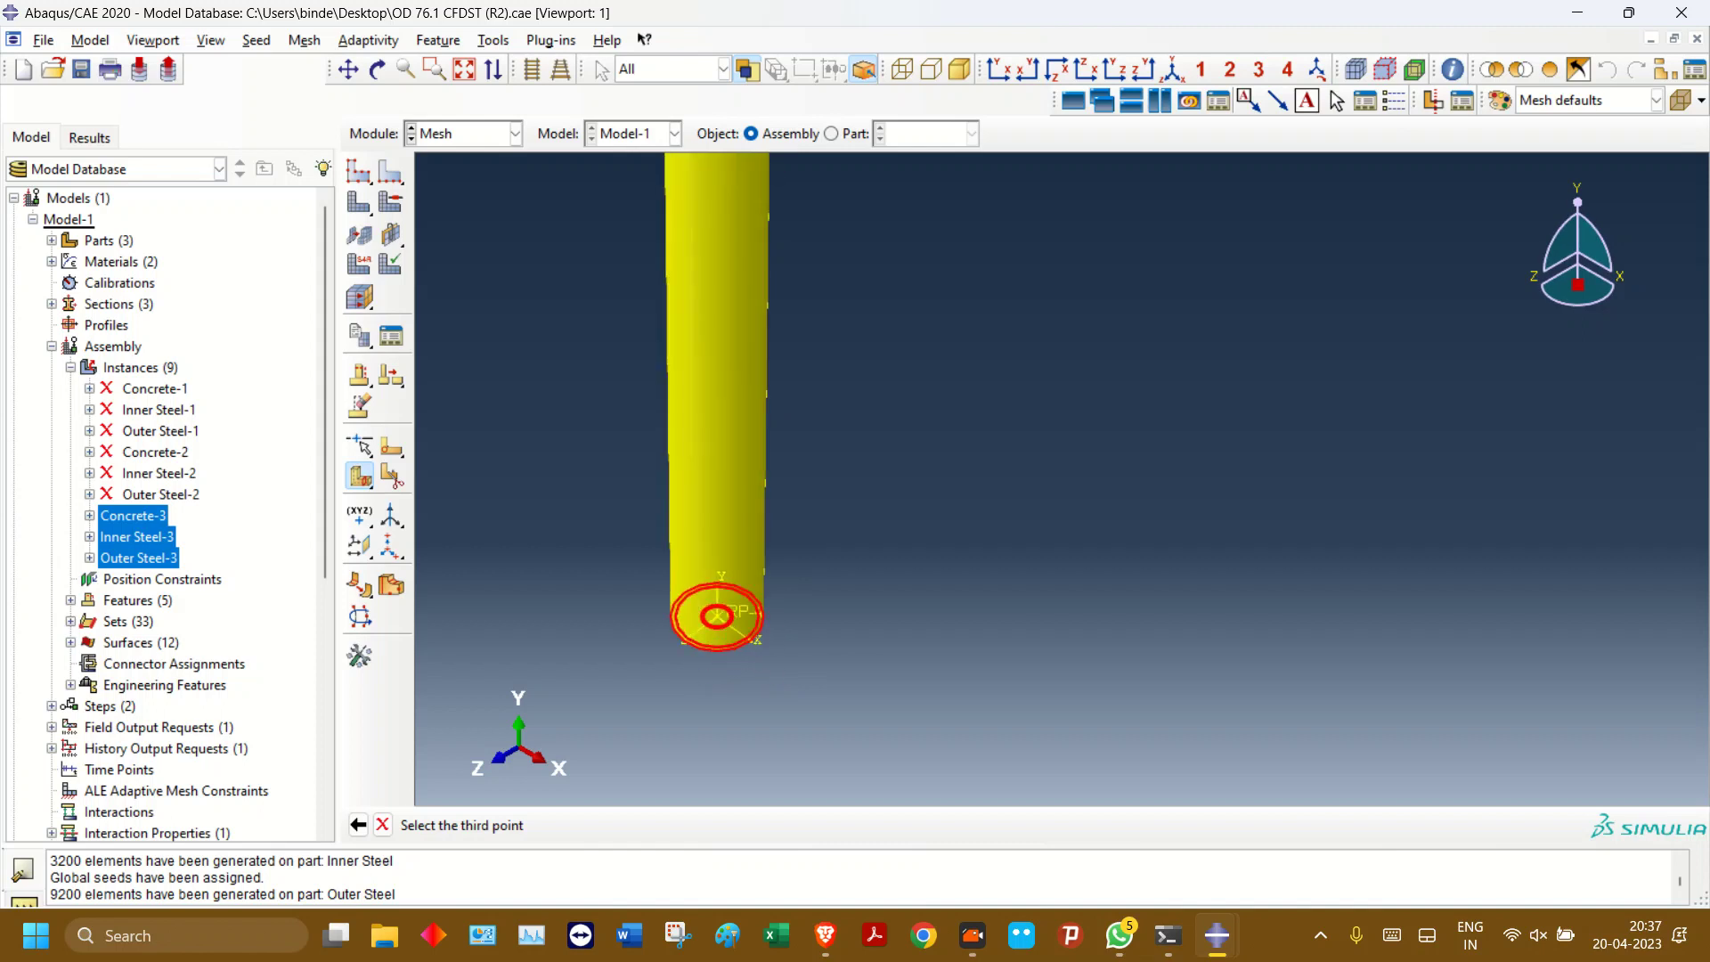
left_click(703, 584)
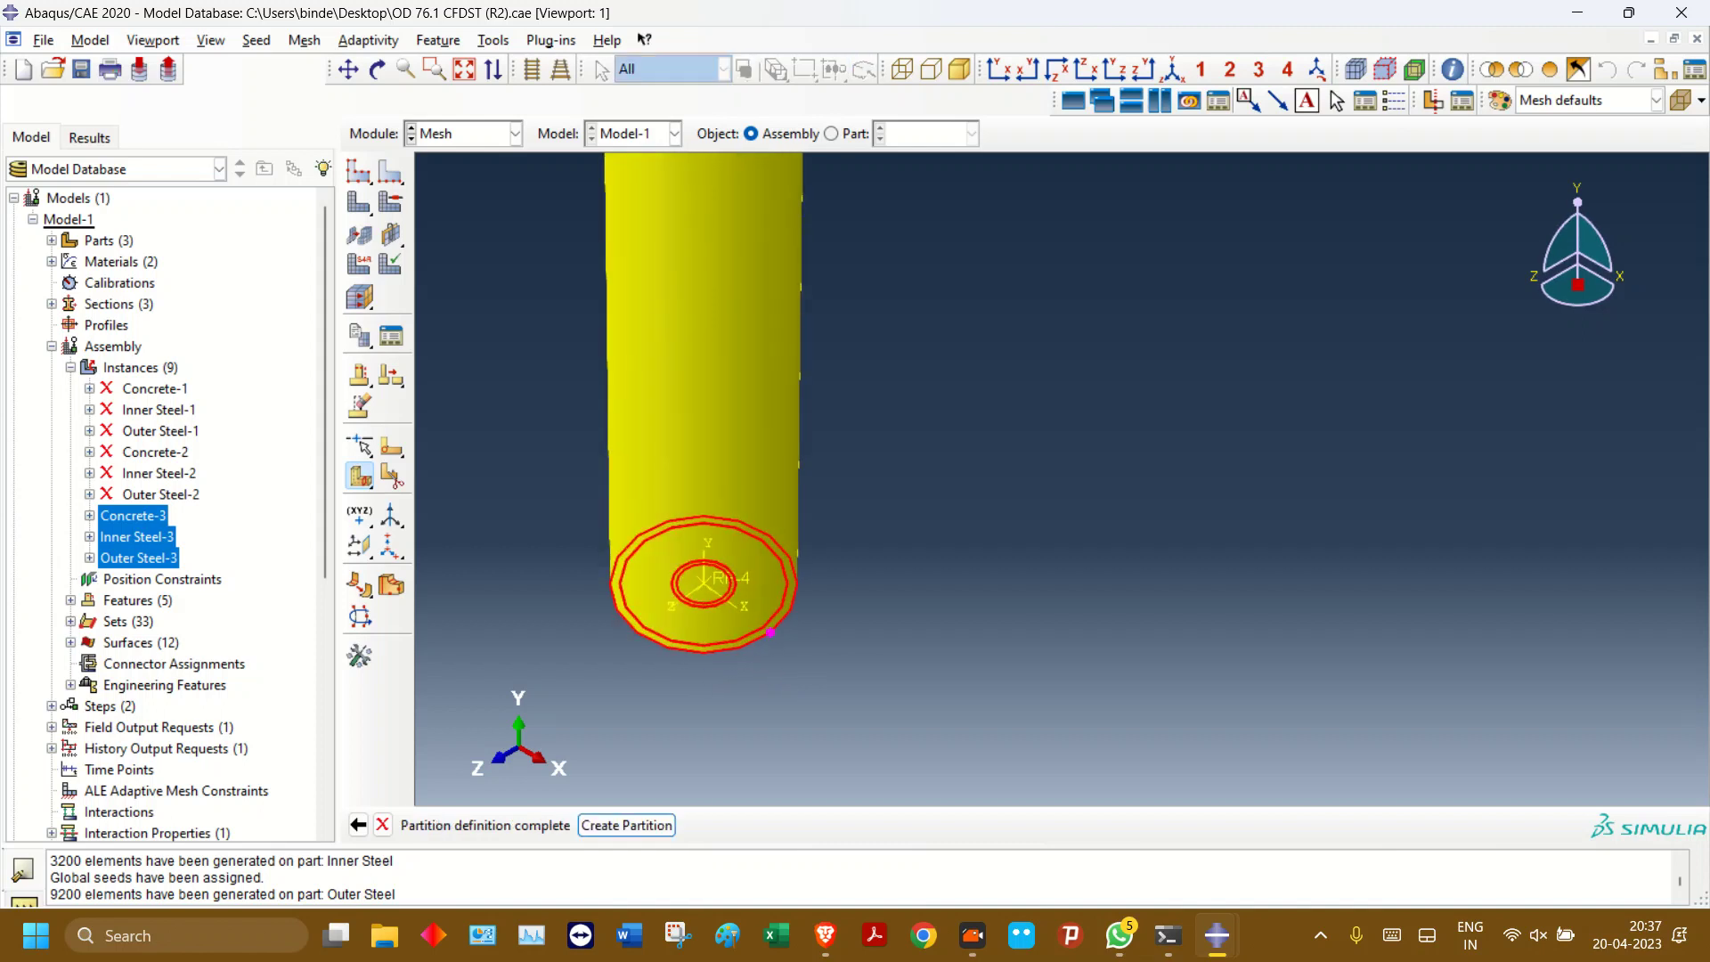
left_click(627, 826)
- Partition all column cells with a second vertical three-point plane crossing the first, using two points on the upper end and one on the lower
scroll(633, 699, "up", 5)
scroll(634, 700, "up", 1)
left_click_drag(597, 432, 712, 737)
left_click(582, 826)
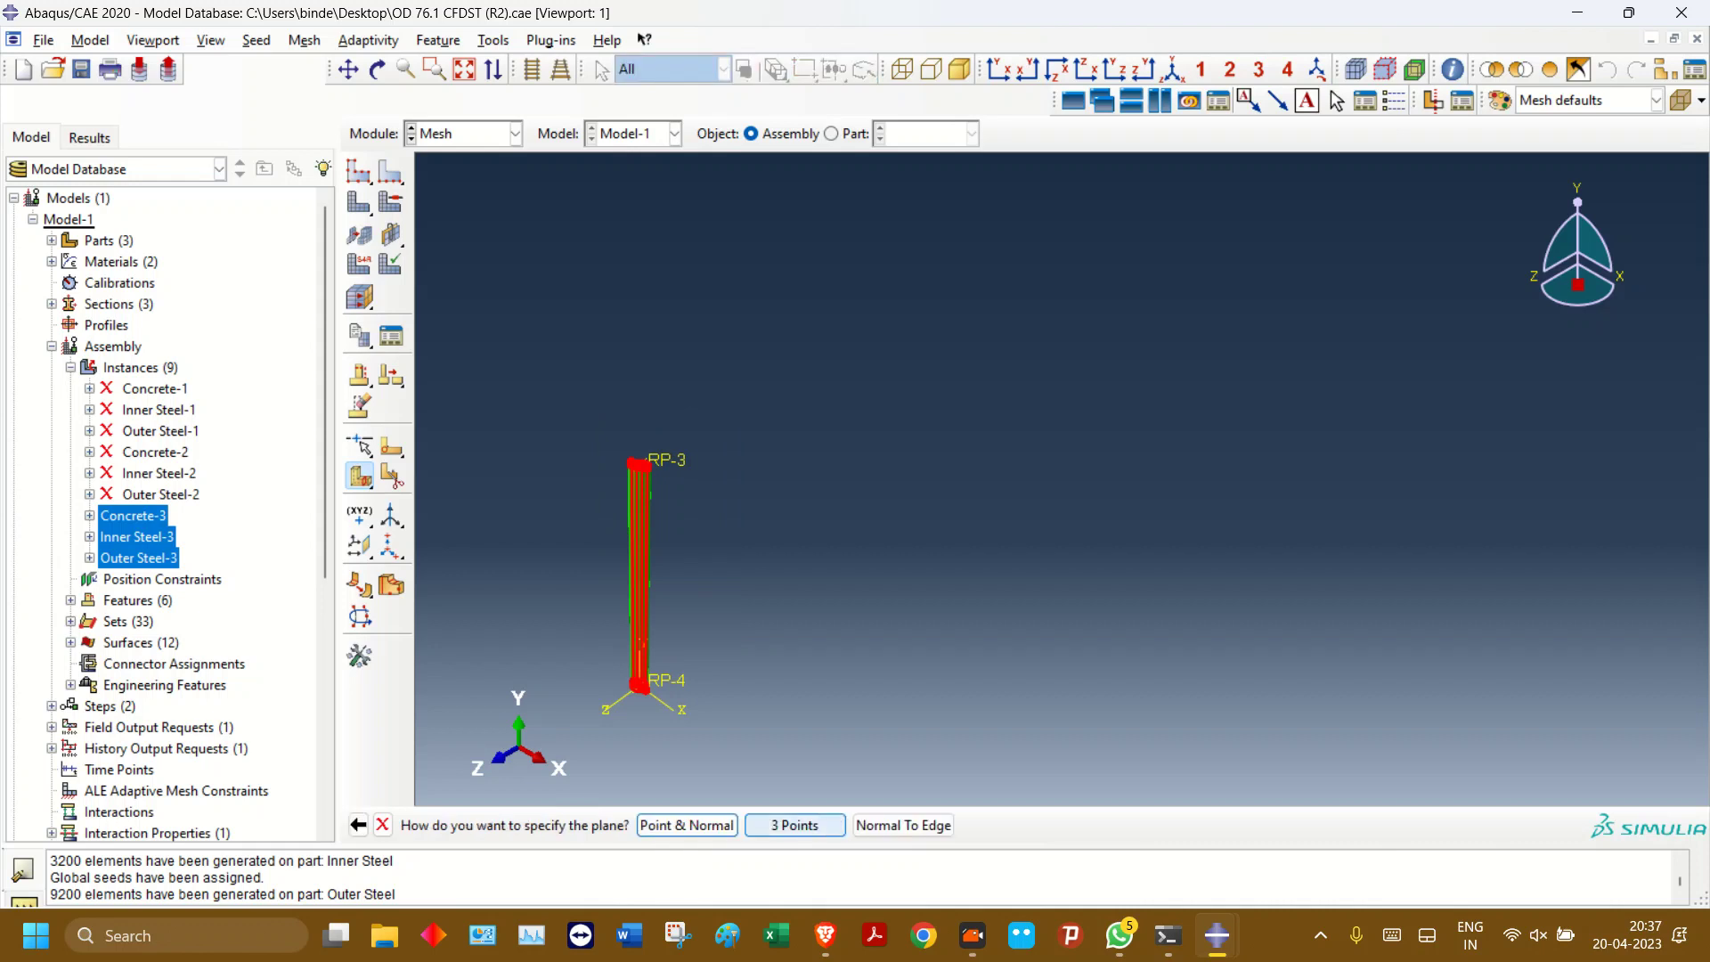
left_click(793, 826)
scroll(633, 458, "down", 6)
scroll(653, 580, "down", 3)
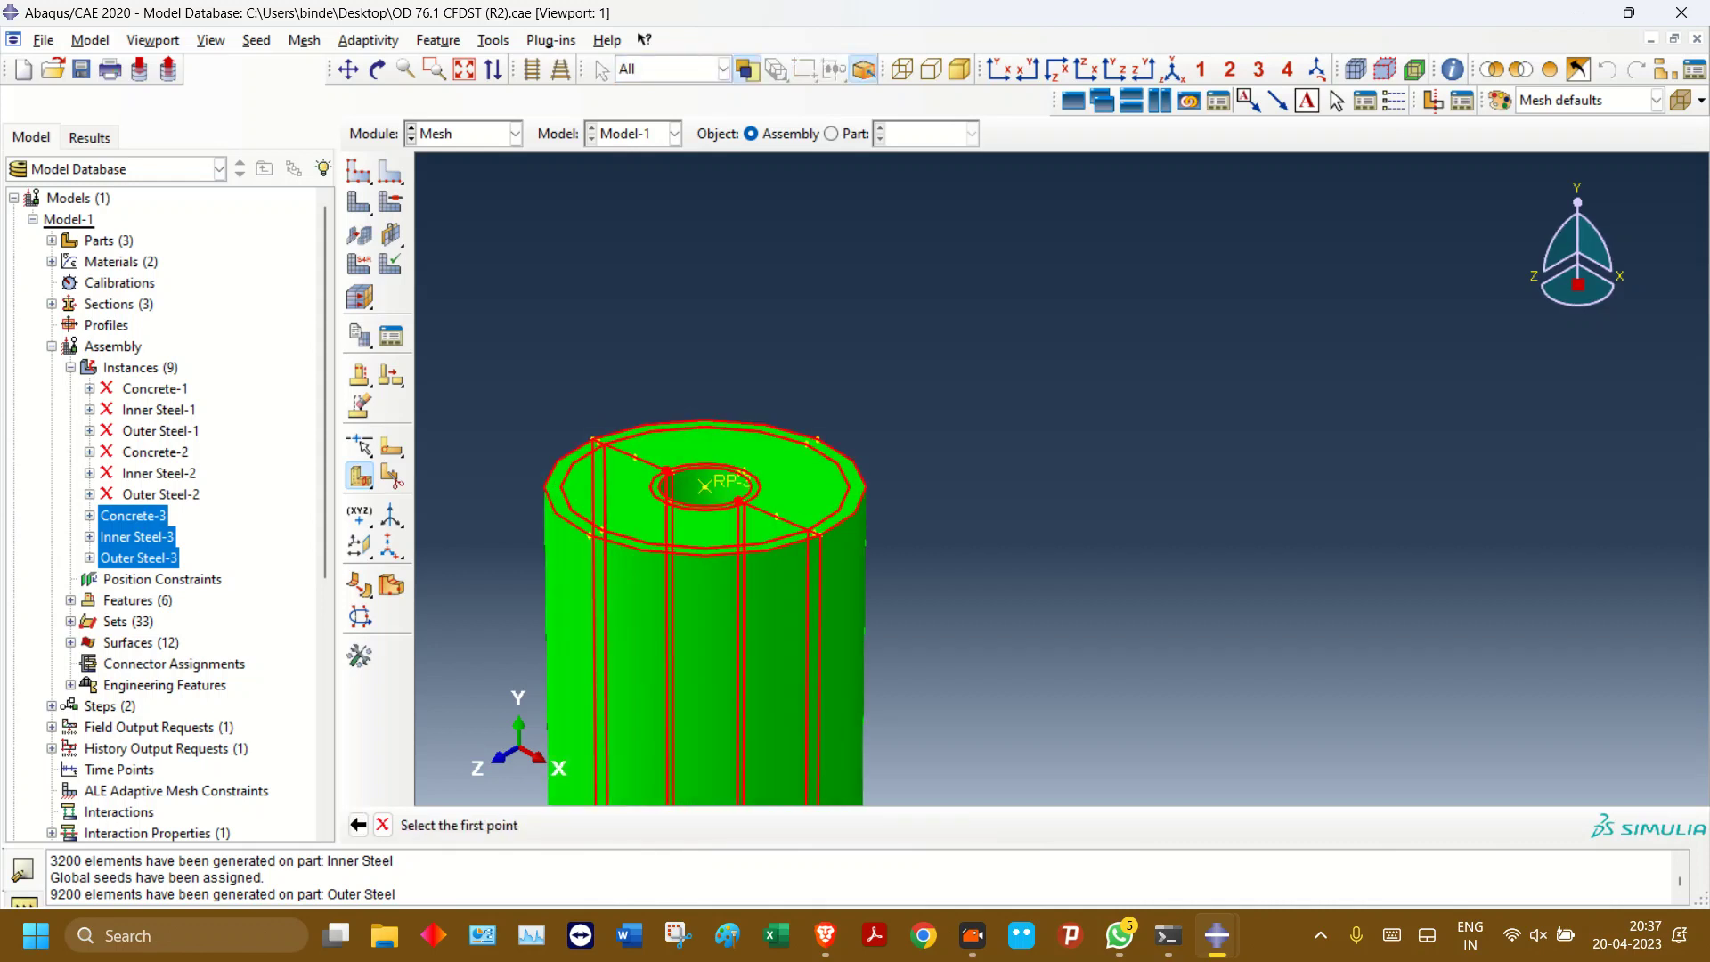
left_click(590, 535)
left_click(818, 439)
scroll(613, 351, "up", 10)
scroll(618, 595, "down", 4)
scroll(622, 378, "down", 5)
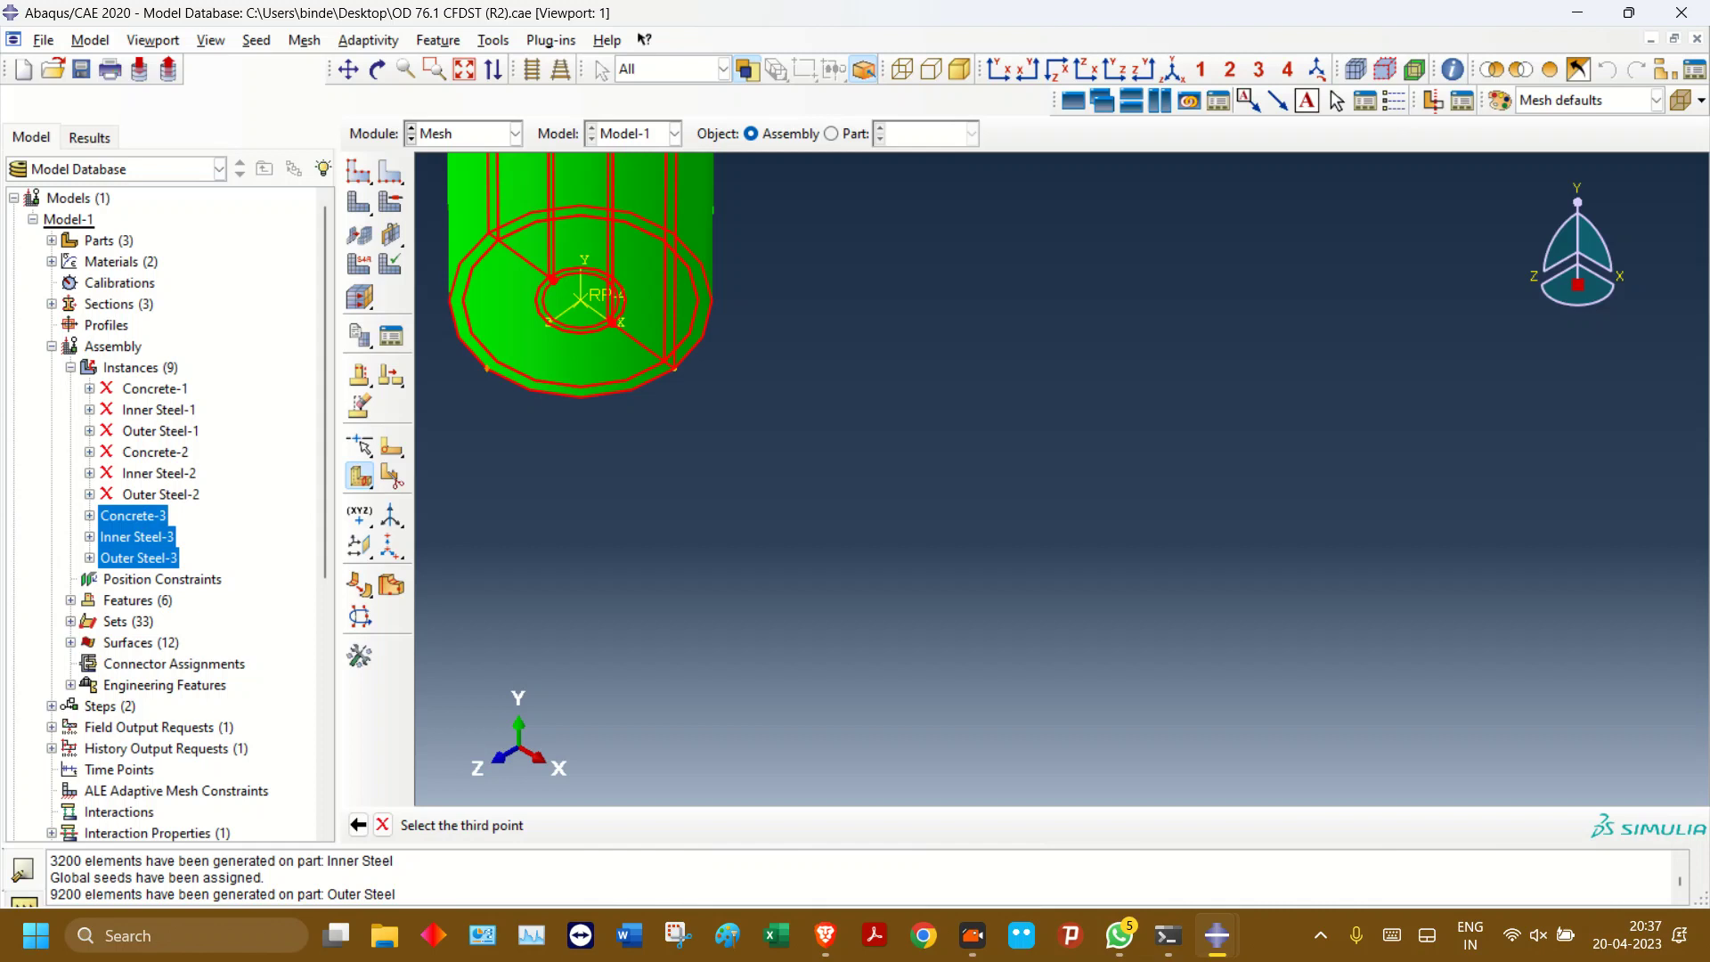
left_click(486, 367)
left_click(627, 825)
scroll(661, 700, "up", 8)
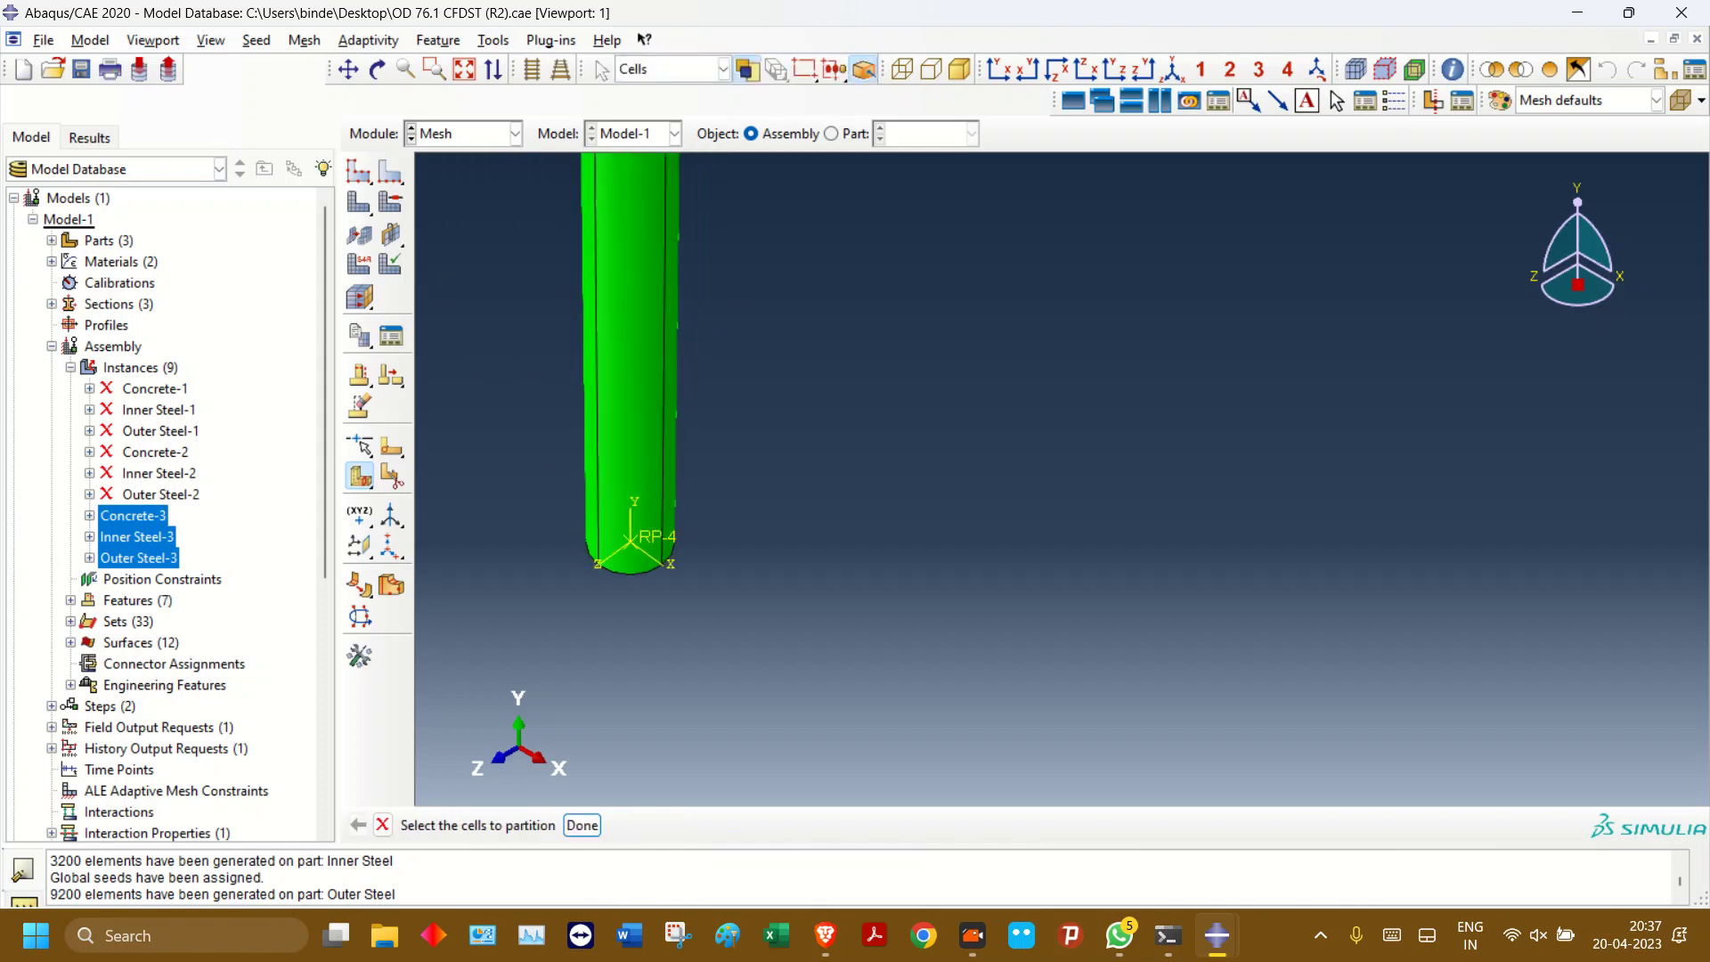
scroll(659, 456, "down", 8)
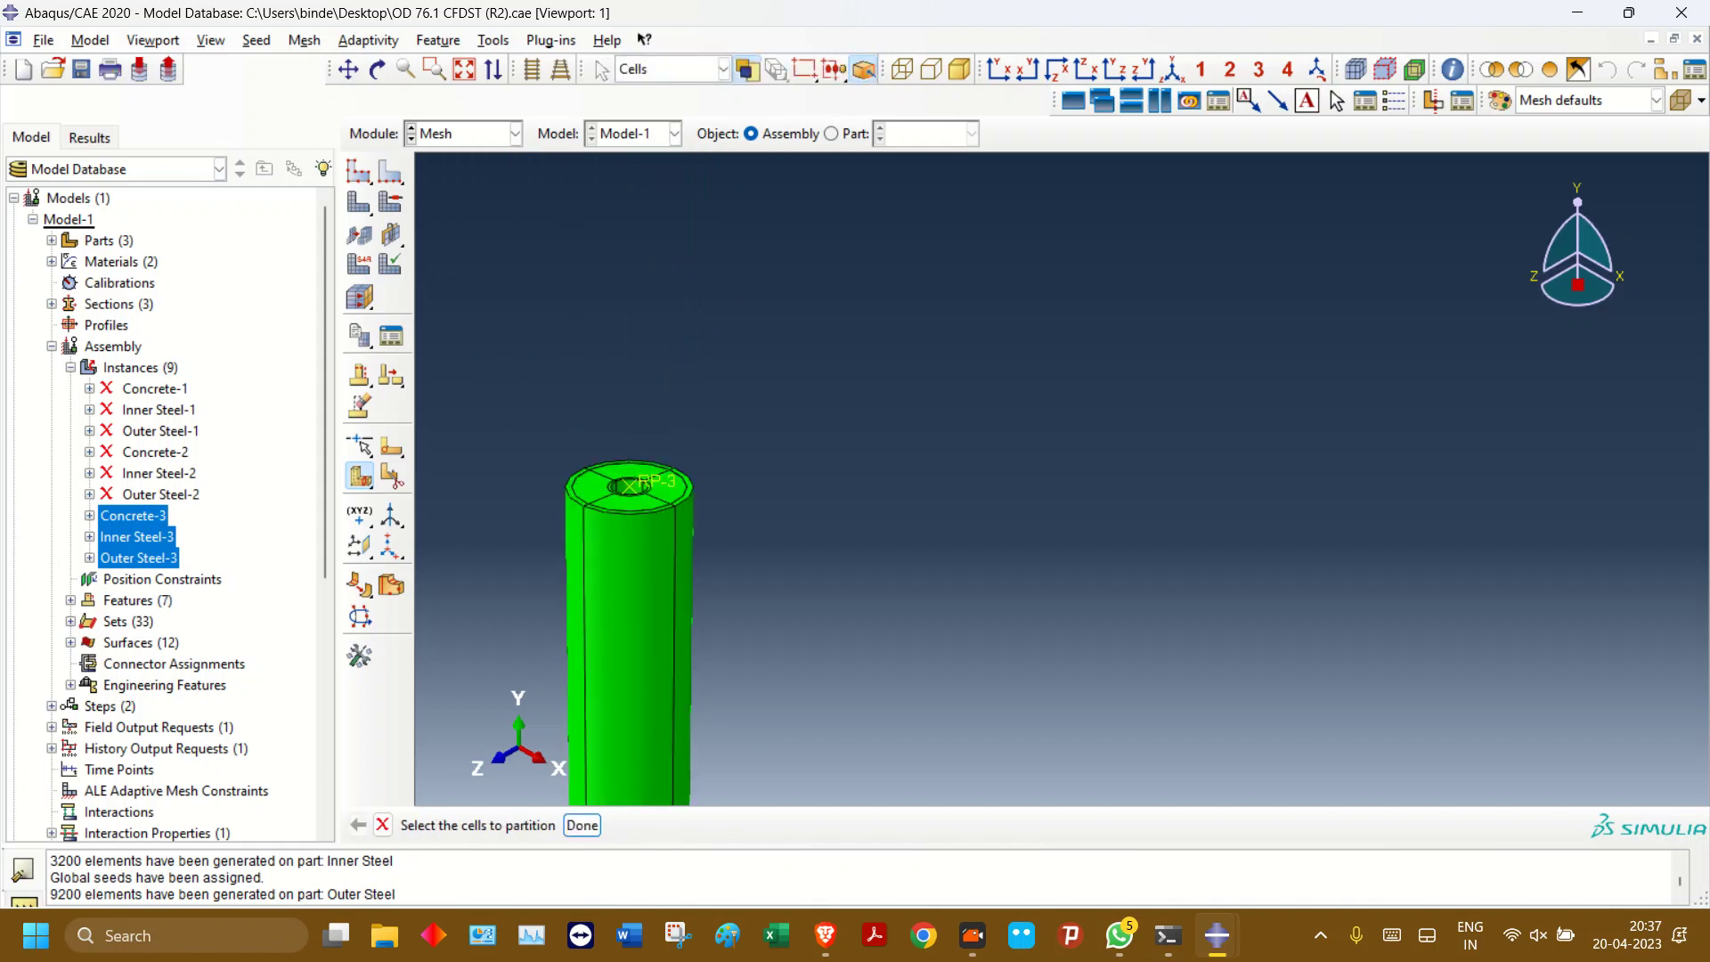
- Mesh the partitioned instances Concrete-3, Inner Steel-3 and Outer Steel-3 and display the mesh
left_click(359, 170)
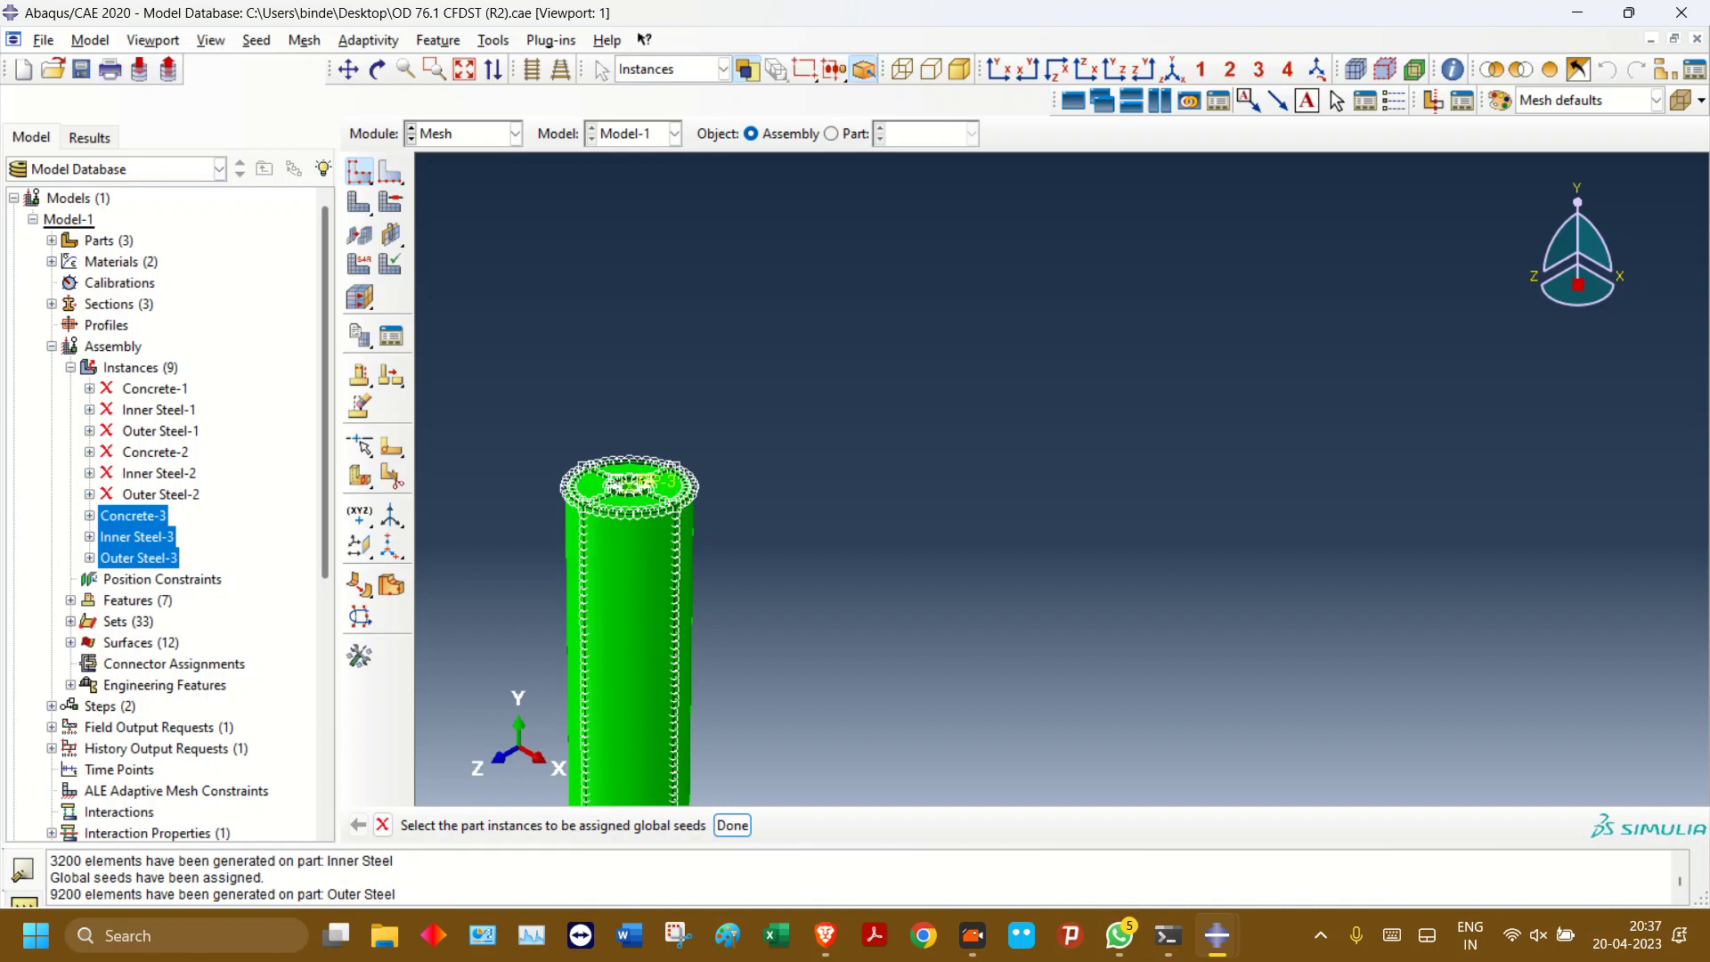
left_click(359, 203)
left_click_drag(462, 363, 757, 624)
left_click(652, 825)
scroll(567, 444, "down", 5)
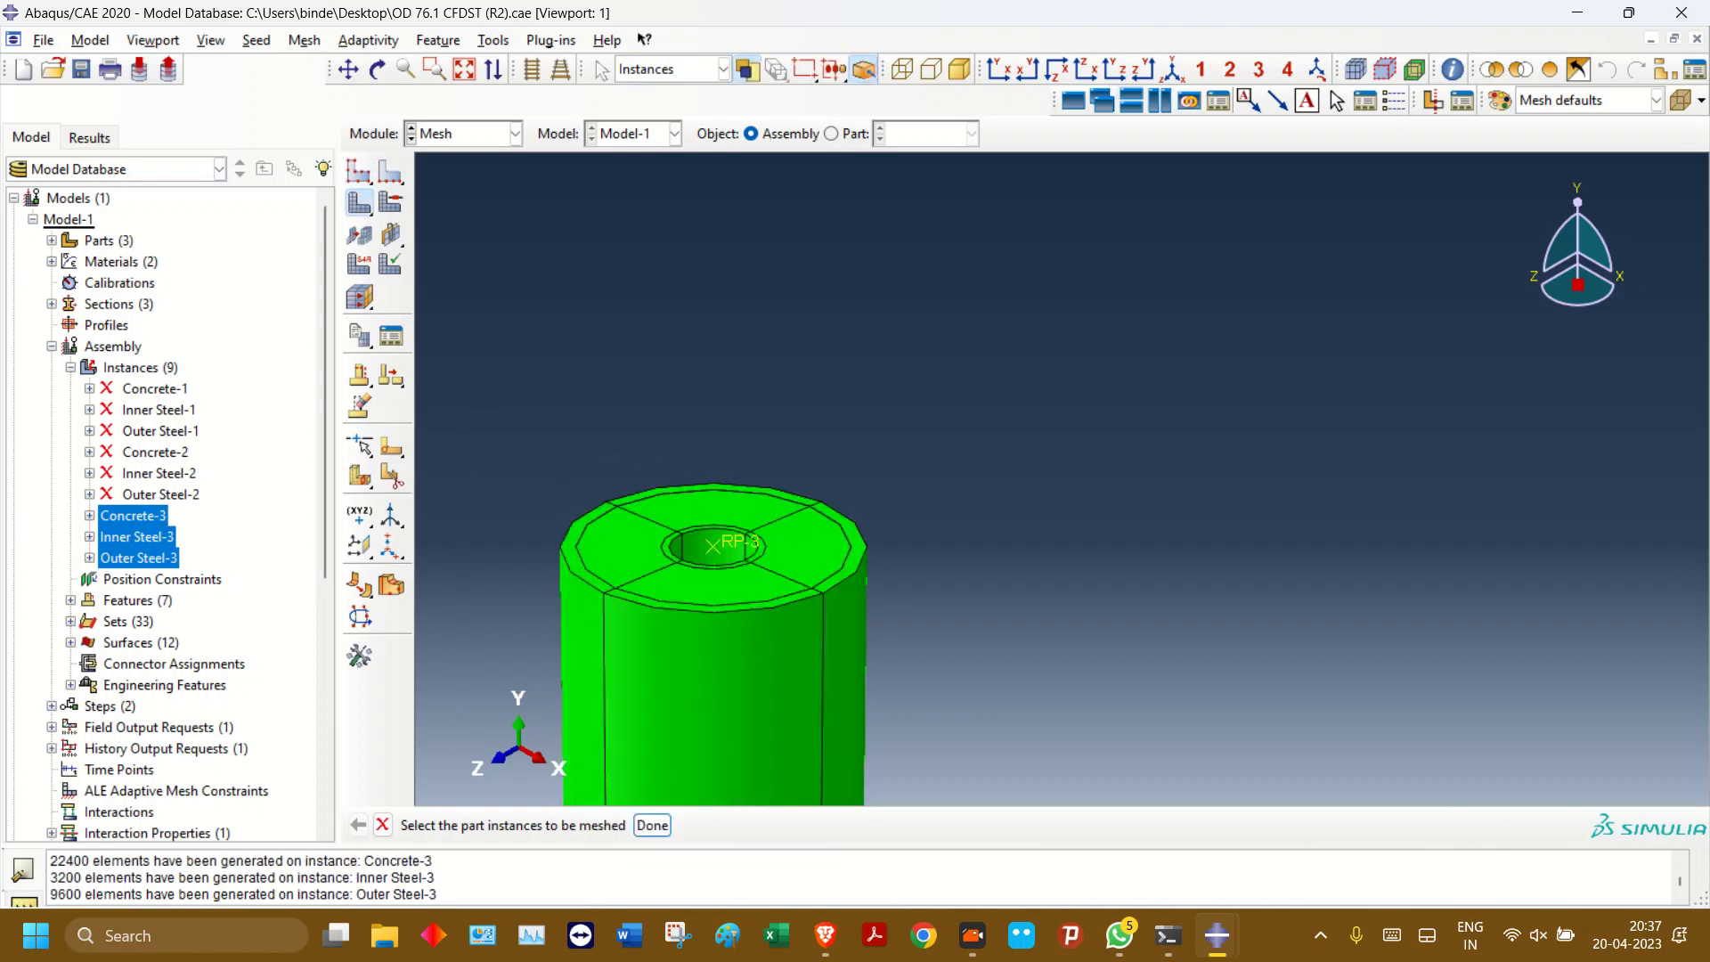
left_click(1356, 69)
scroll(690, 554, "down", 9)
scroll(785, 481, "up", 8)
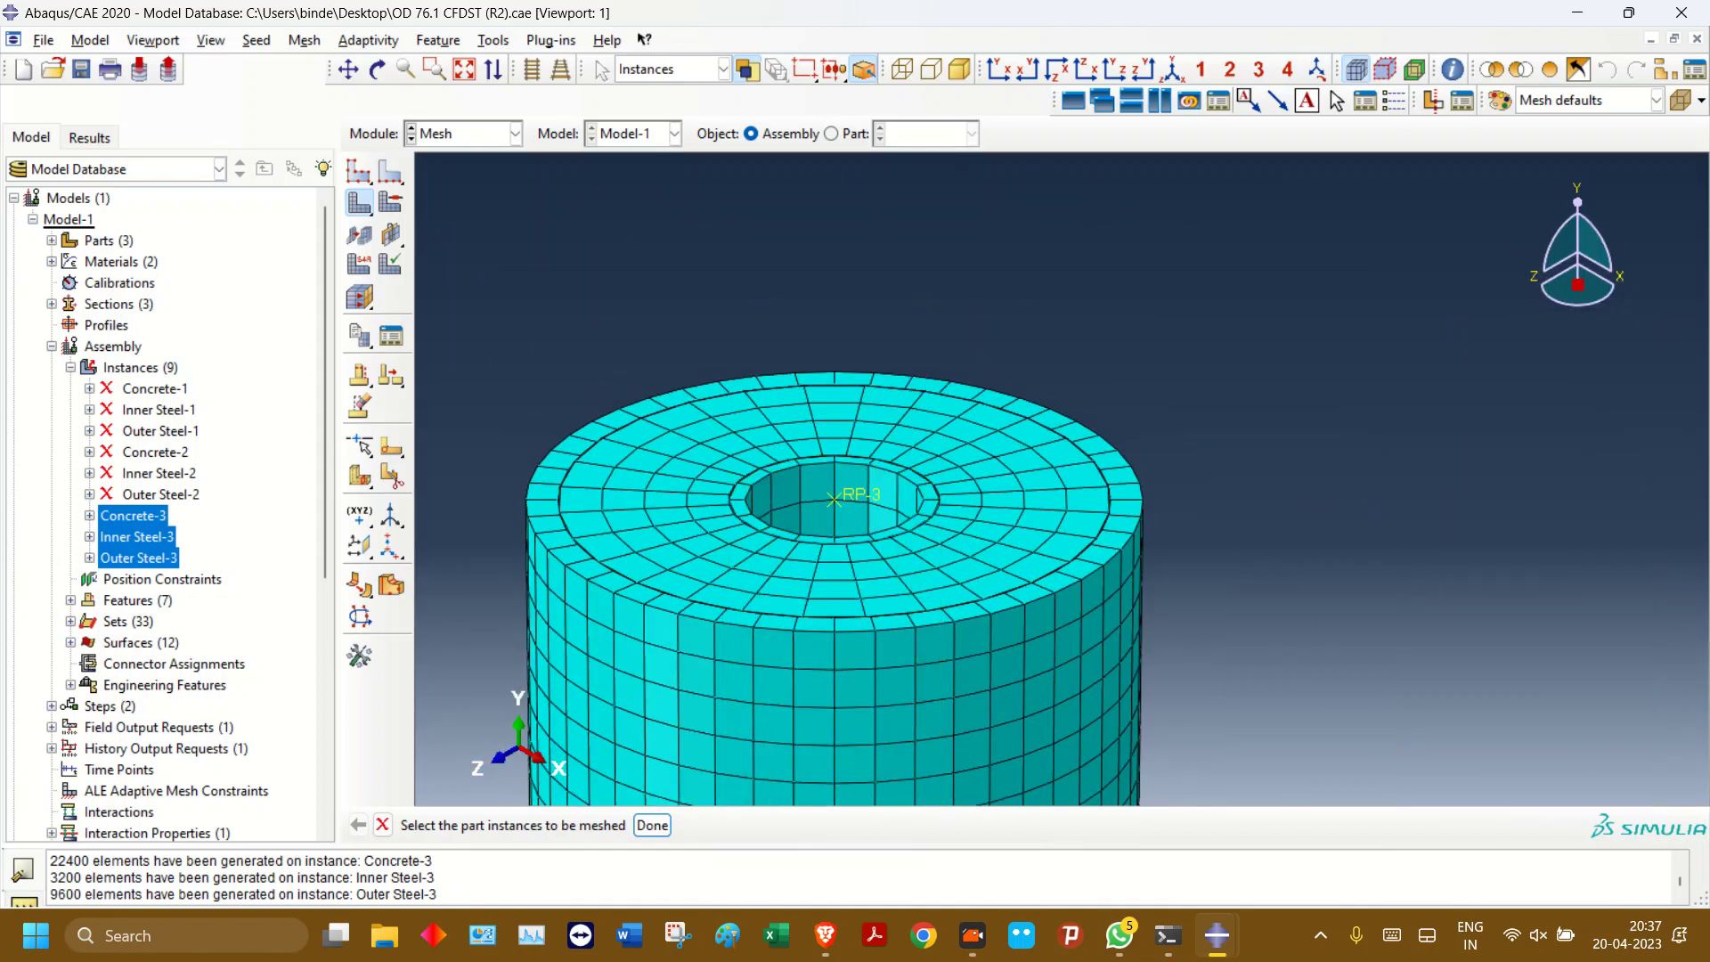
left_click(359, 171)
scroll(545, 223, "up", 8)
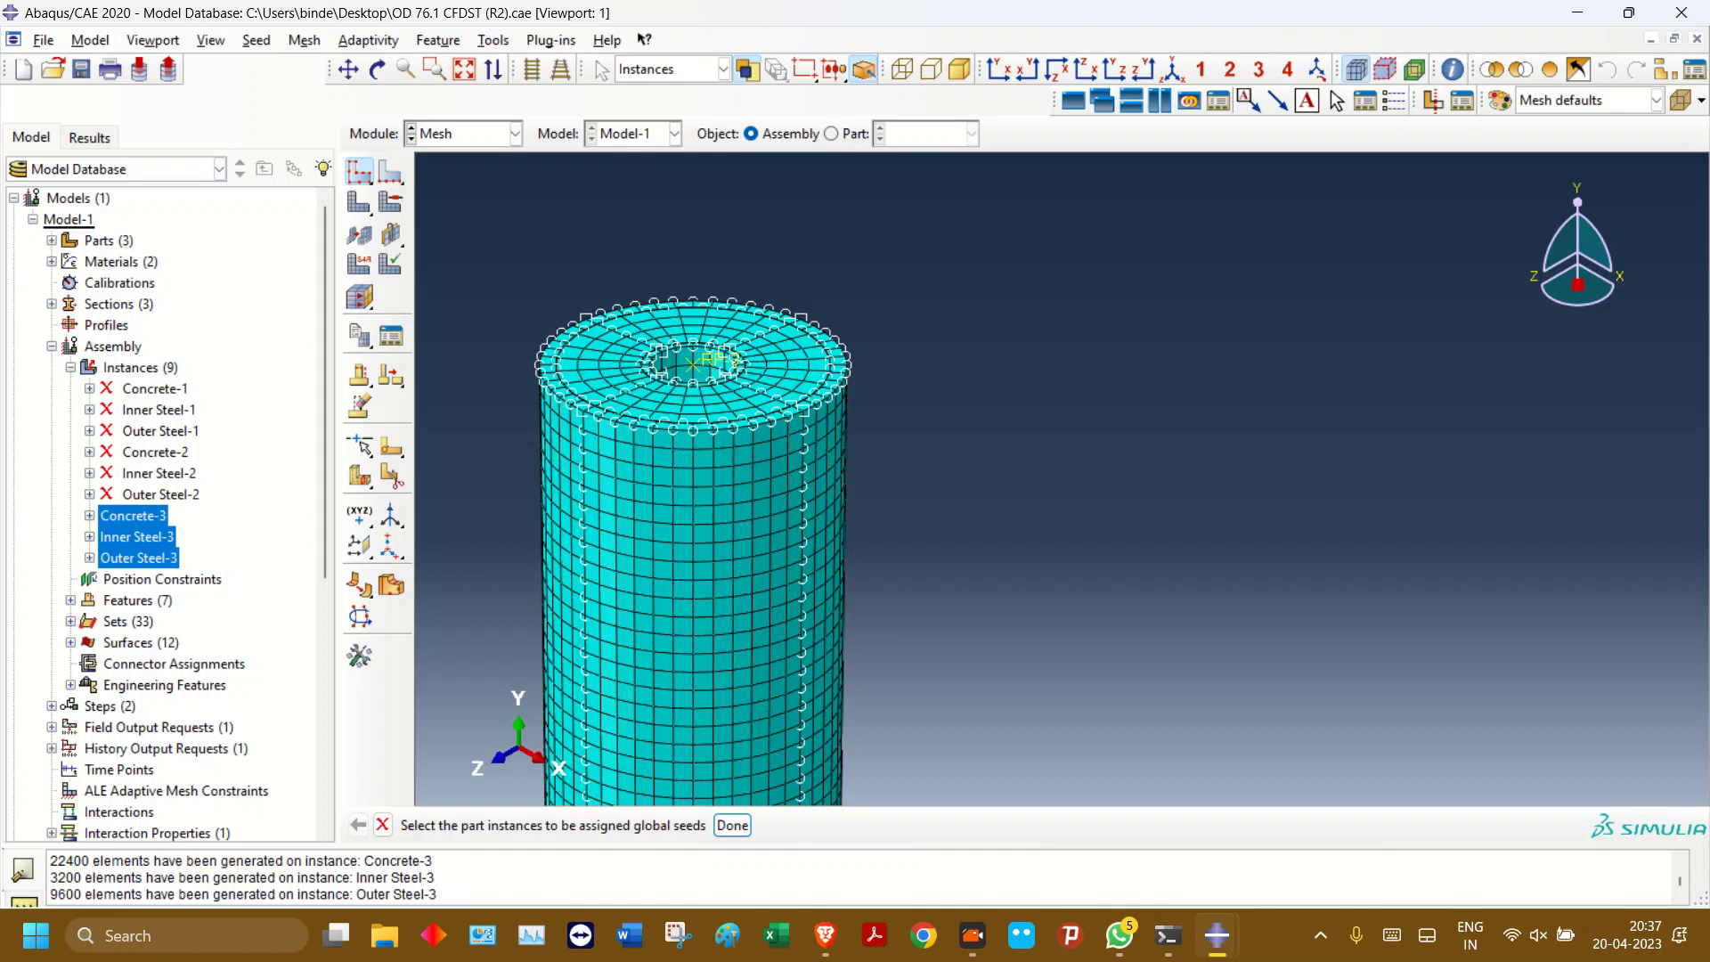
left_click_drag(492, 187, 842, 802)
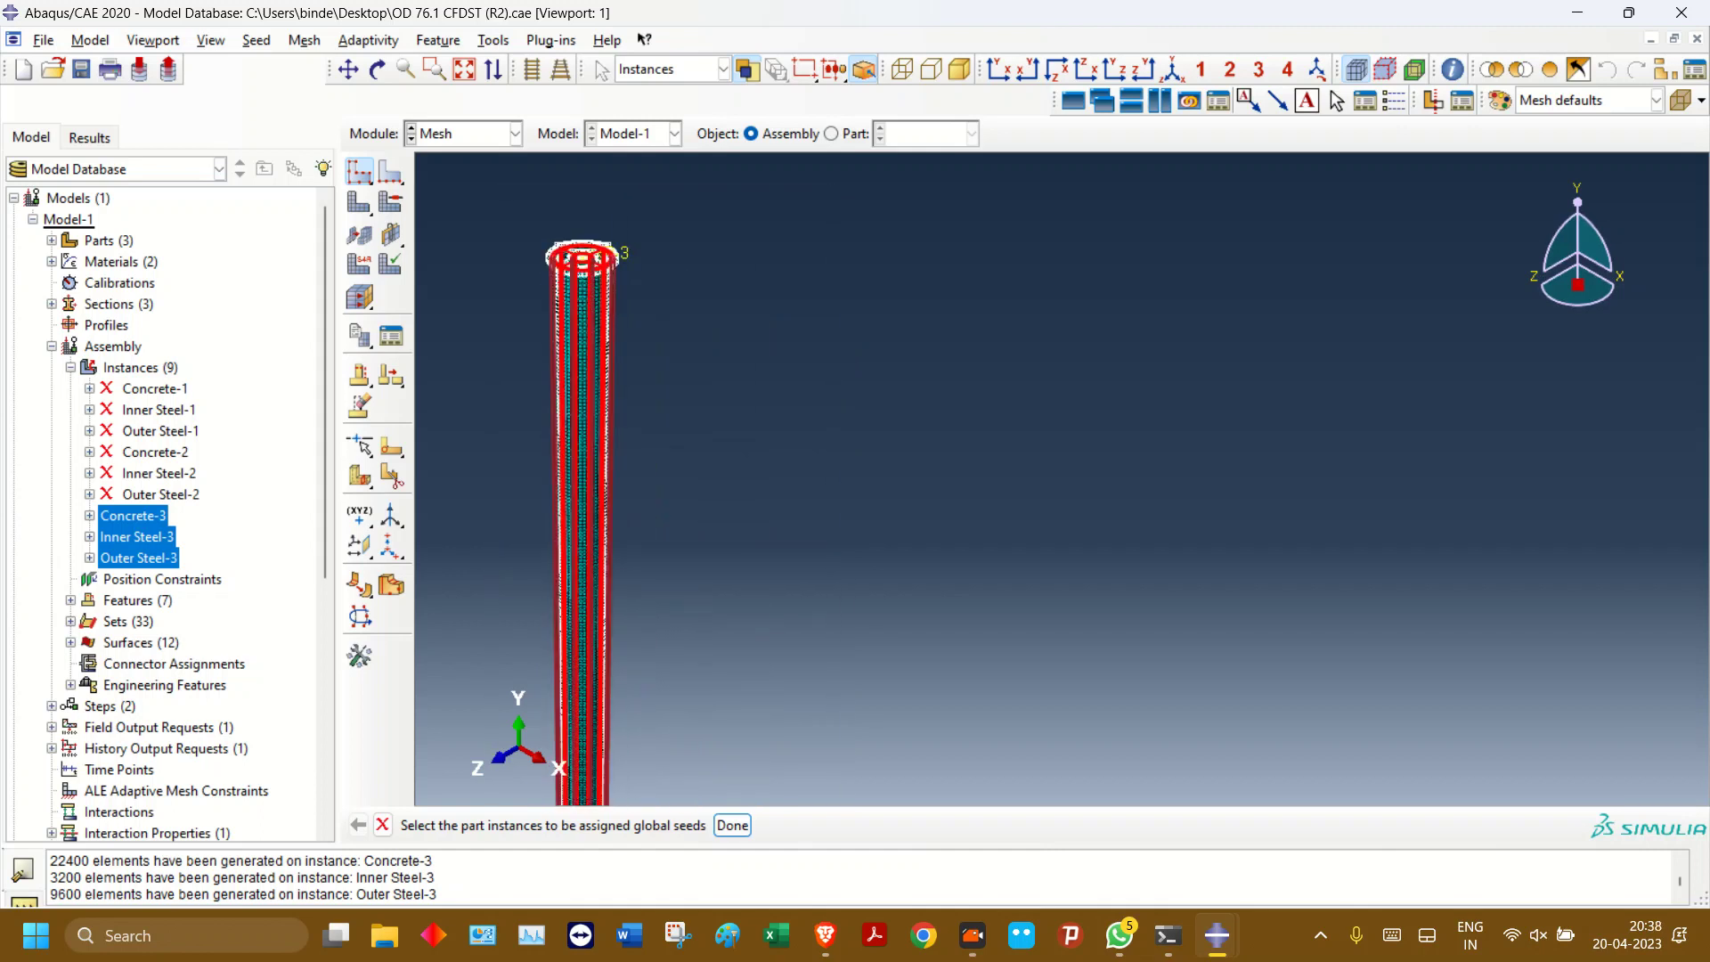
left_click(732, 825)
left_click(502, 174)
scroll(538, 243, "down", 3)
- Set the mesh controls of all column cells to Hex elements with the Sweep technique and the Medial axis algorithm
left_click(390, 203)
left_click_drag(458, 188, 872, 617)
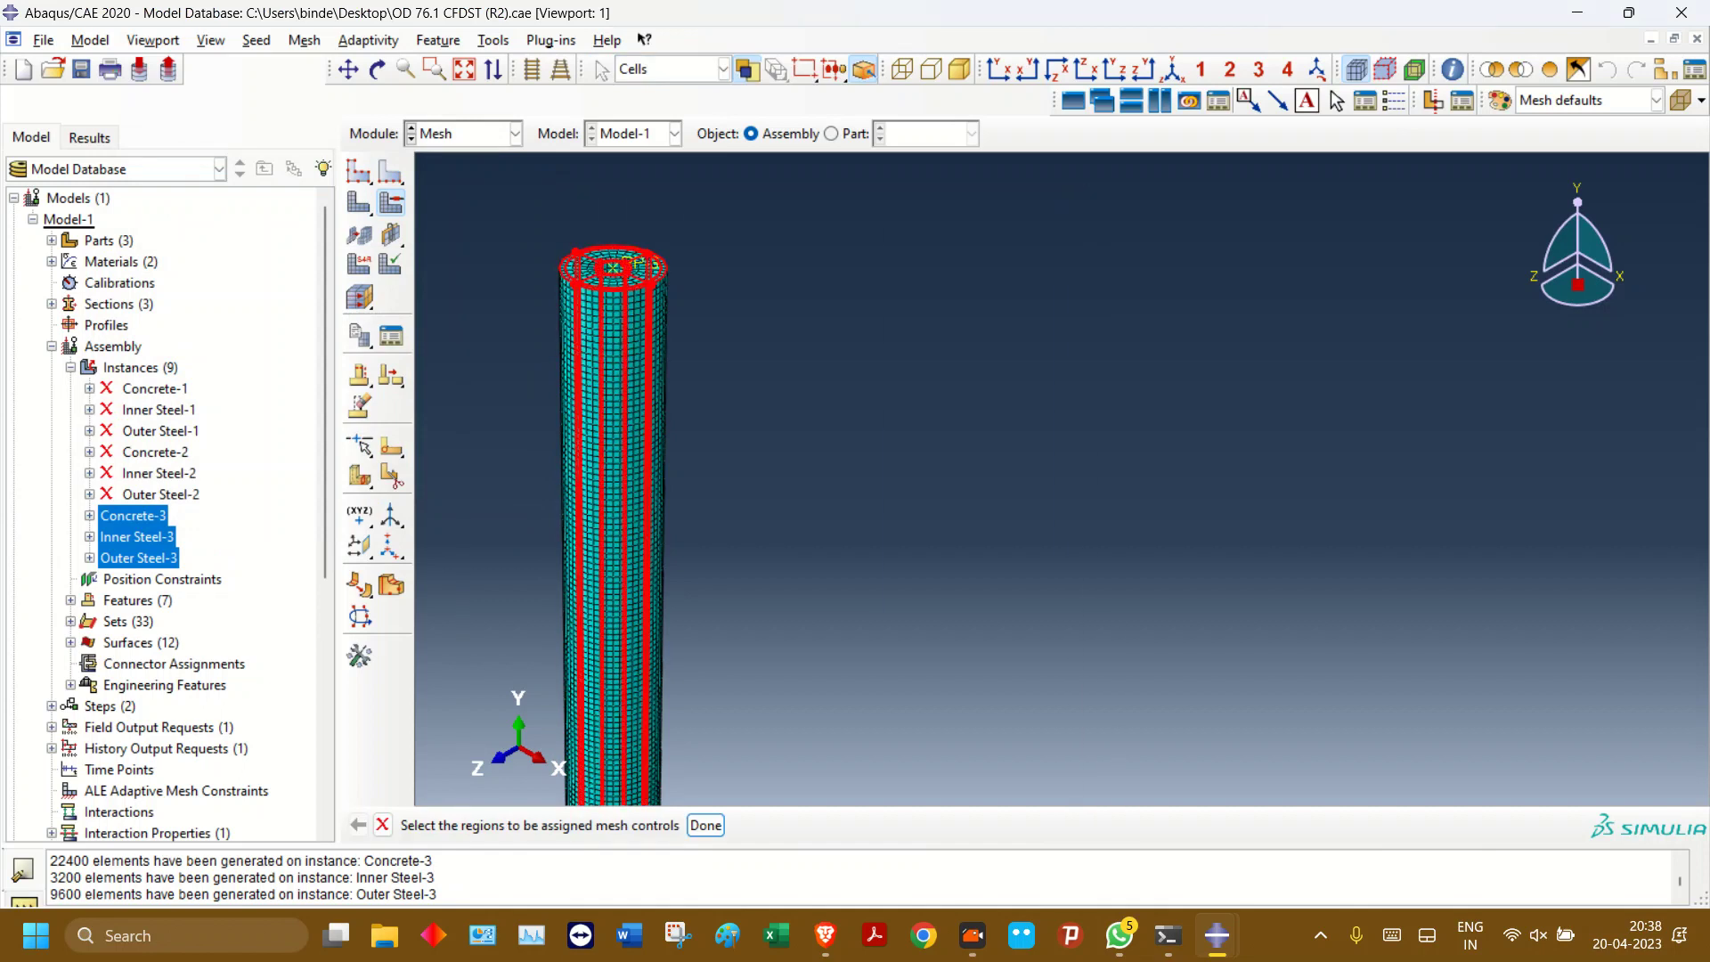
left_click(705, 825)
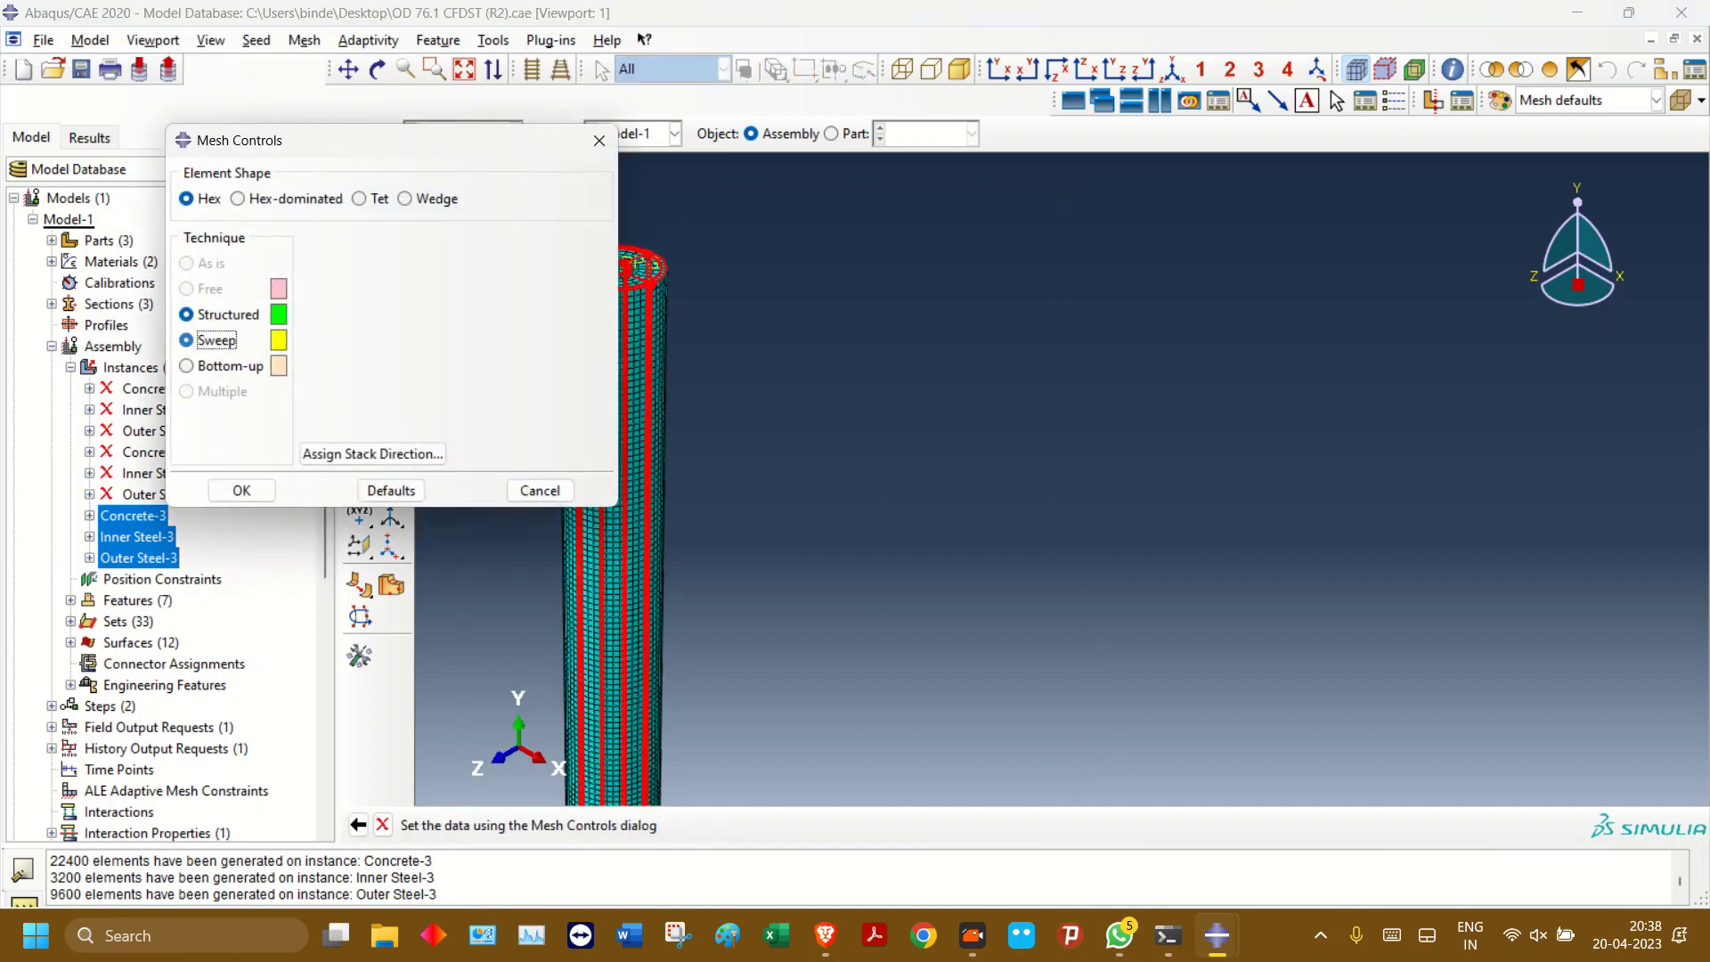
left_click(215, 340)
left_click(314, 262)
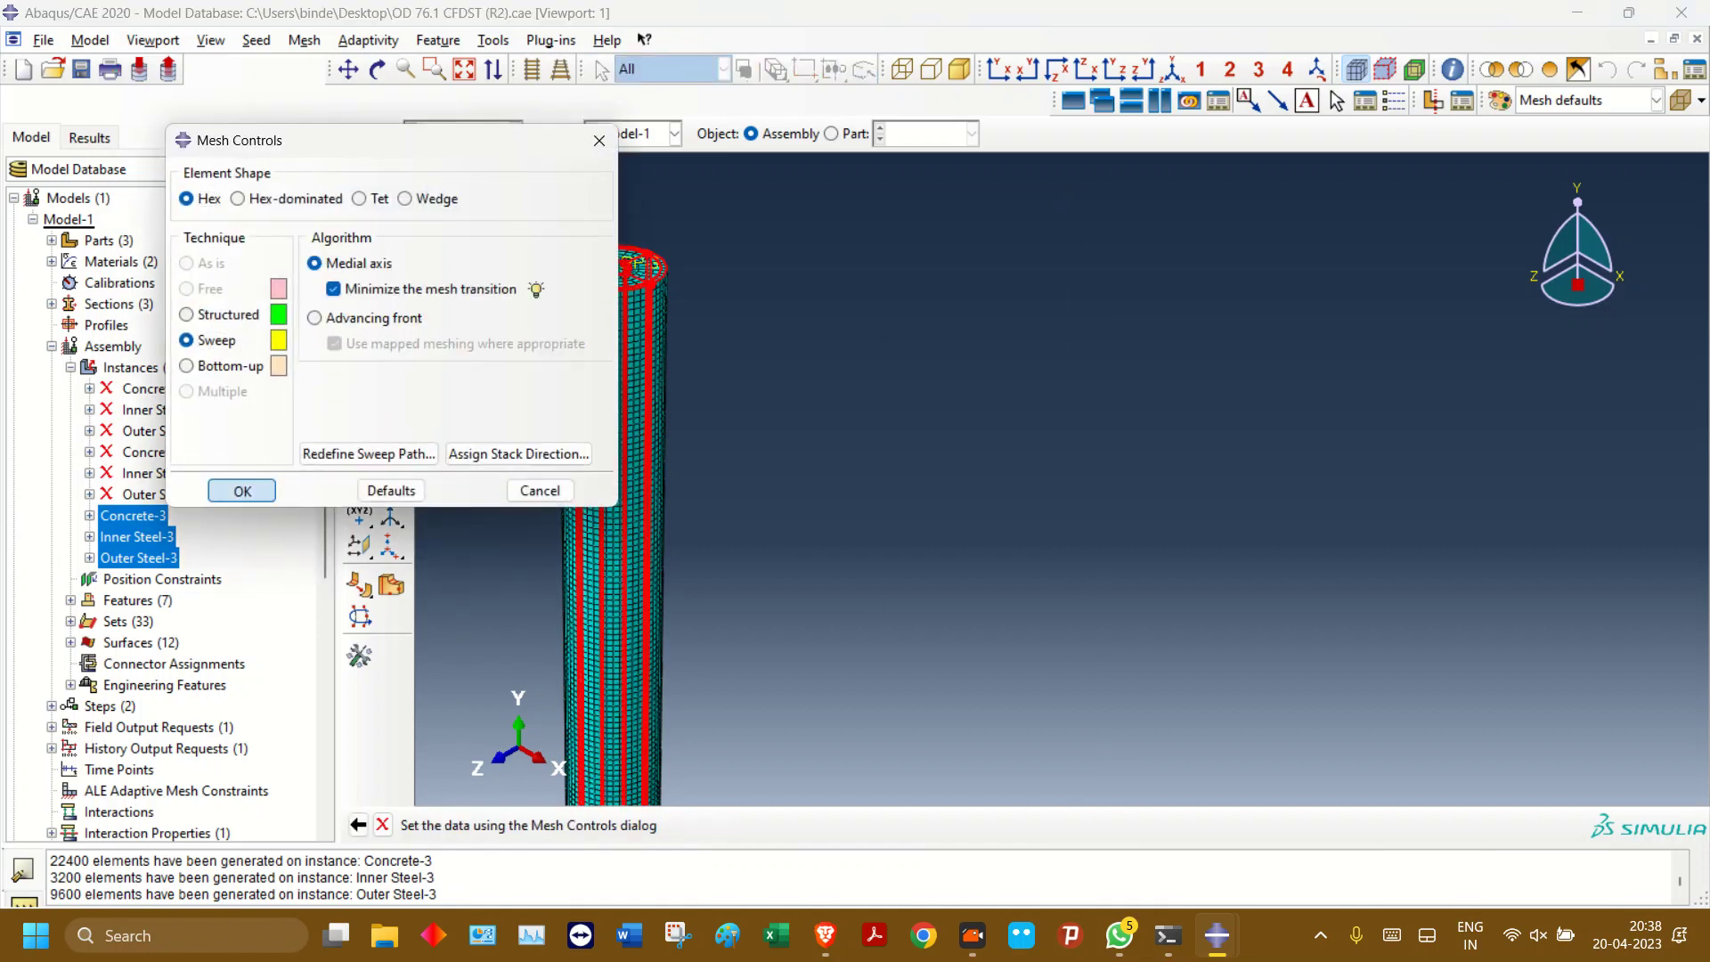
left_click(242, 489)
left_click(65, 402)
left_click(128, 445)
- Remesh Concrete-3, Inner Steel-3 and Outer Steel-3 with the Medial axis sweep controls
left_click(359, 202)
left_click(652, 826)
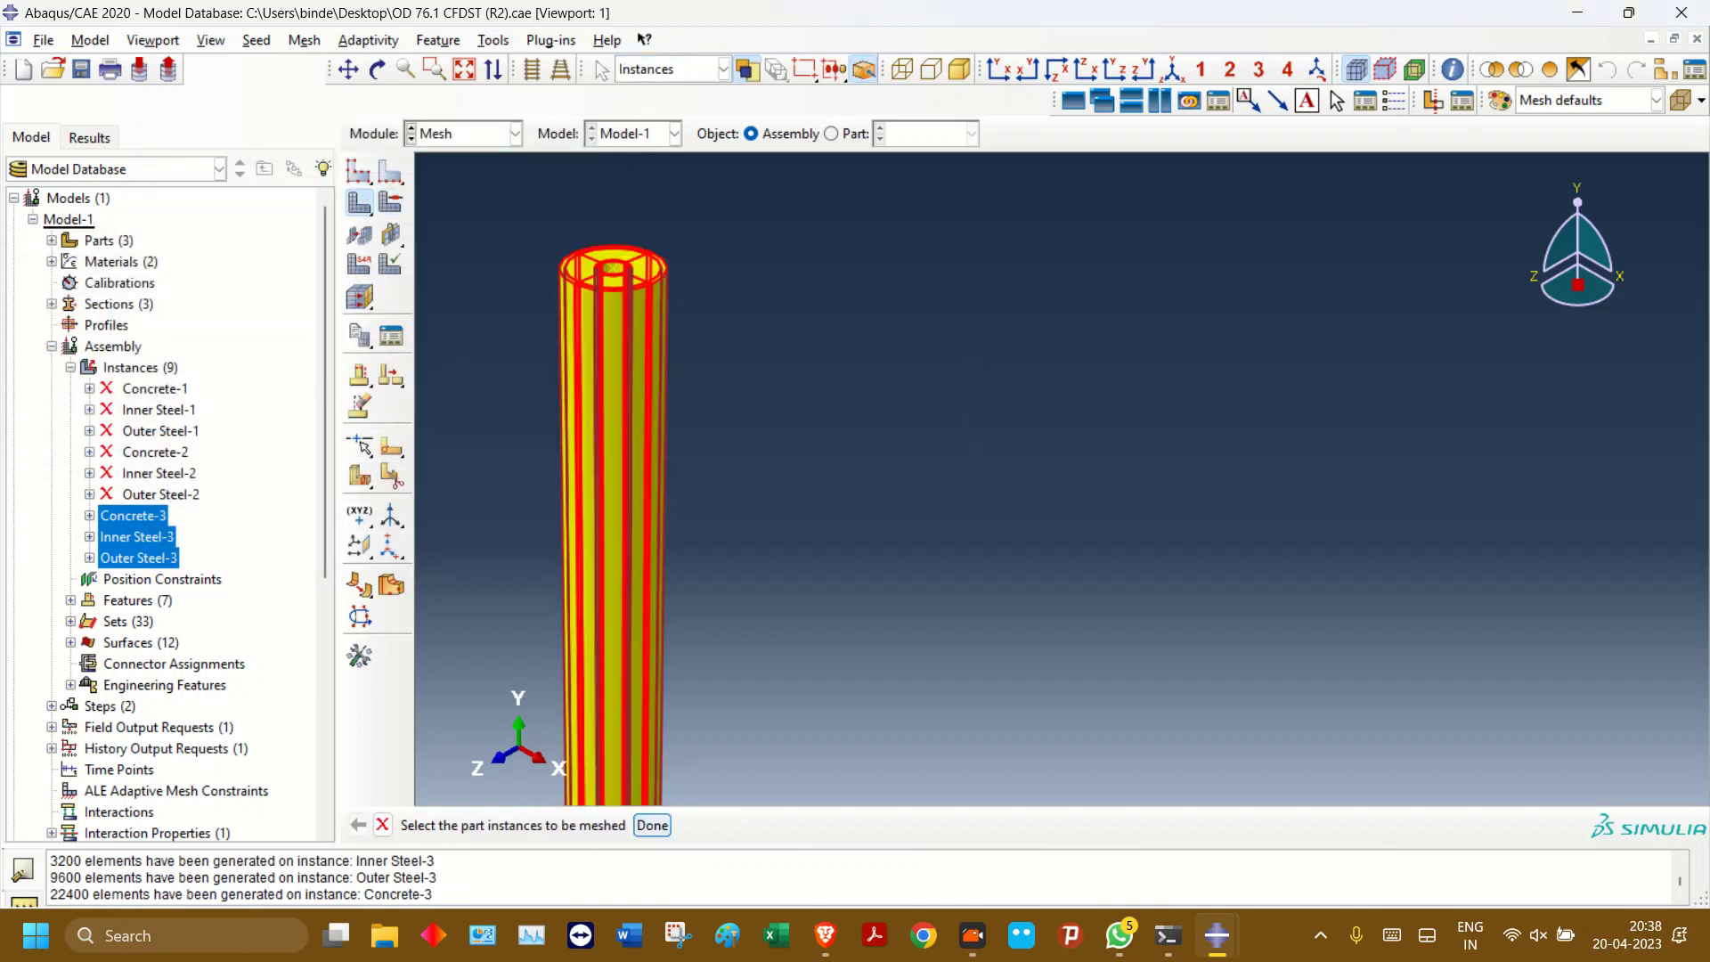
scroll(604, 250, "down", 5)
scroll(577, 247, "down", 5)
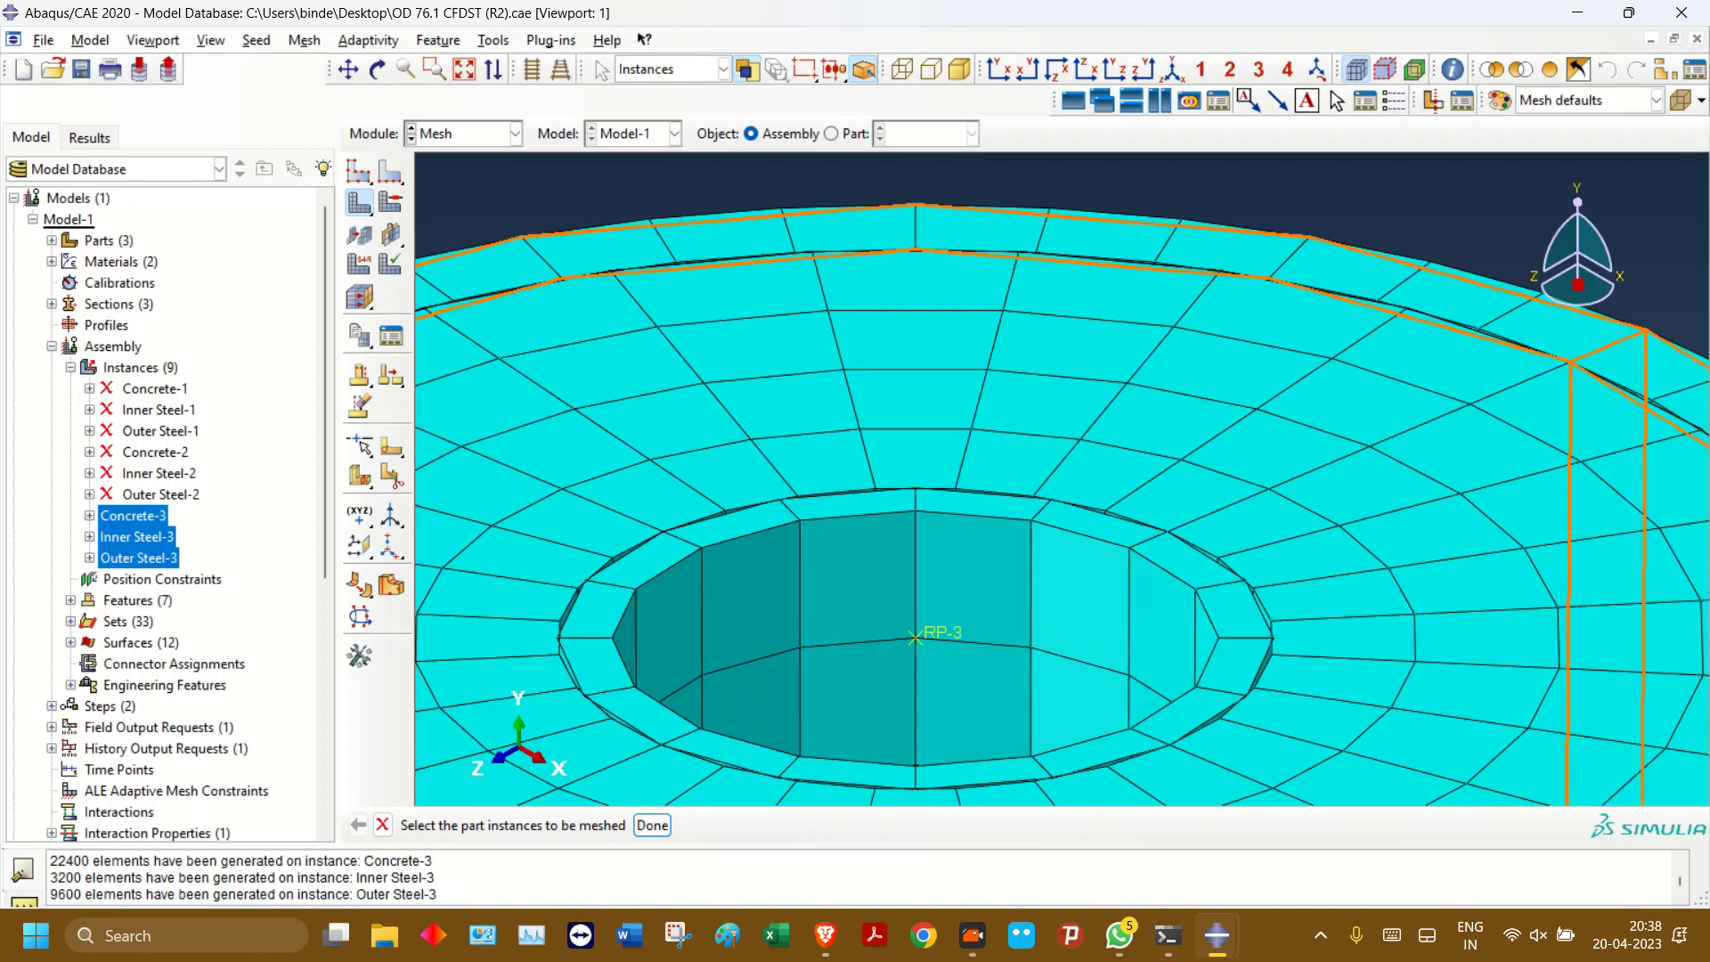
- Display the column's cross-section looking along the Y axis with perspective turned off, and hide the mesh
left_click(1057, 70)
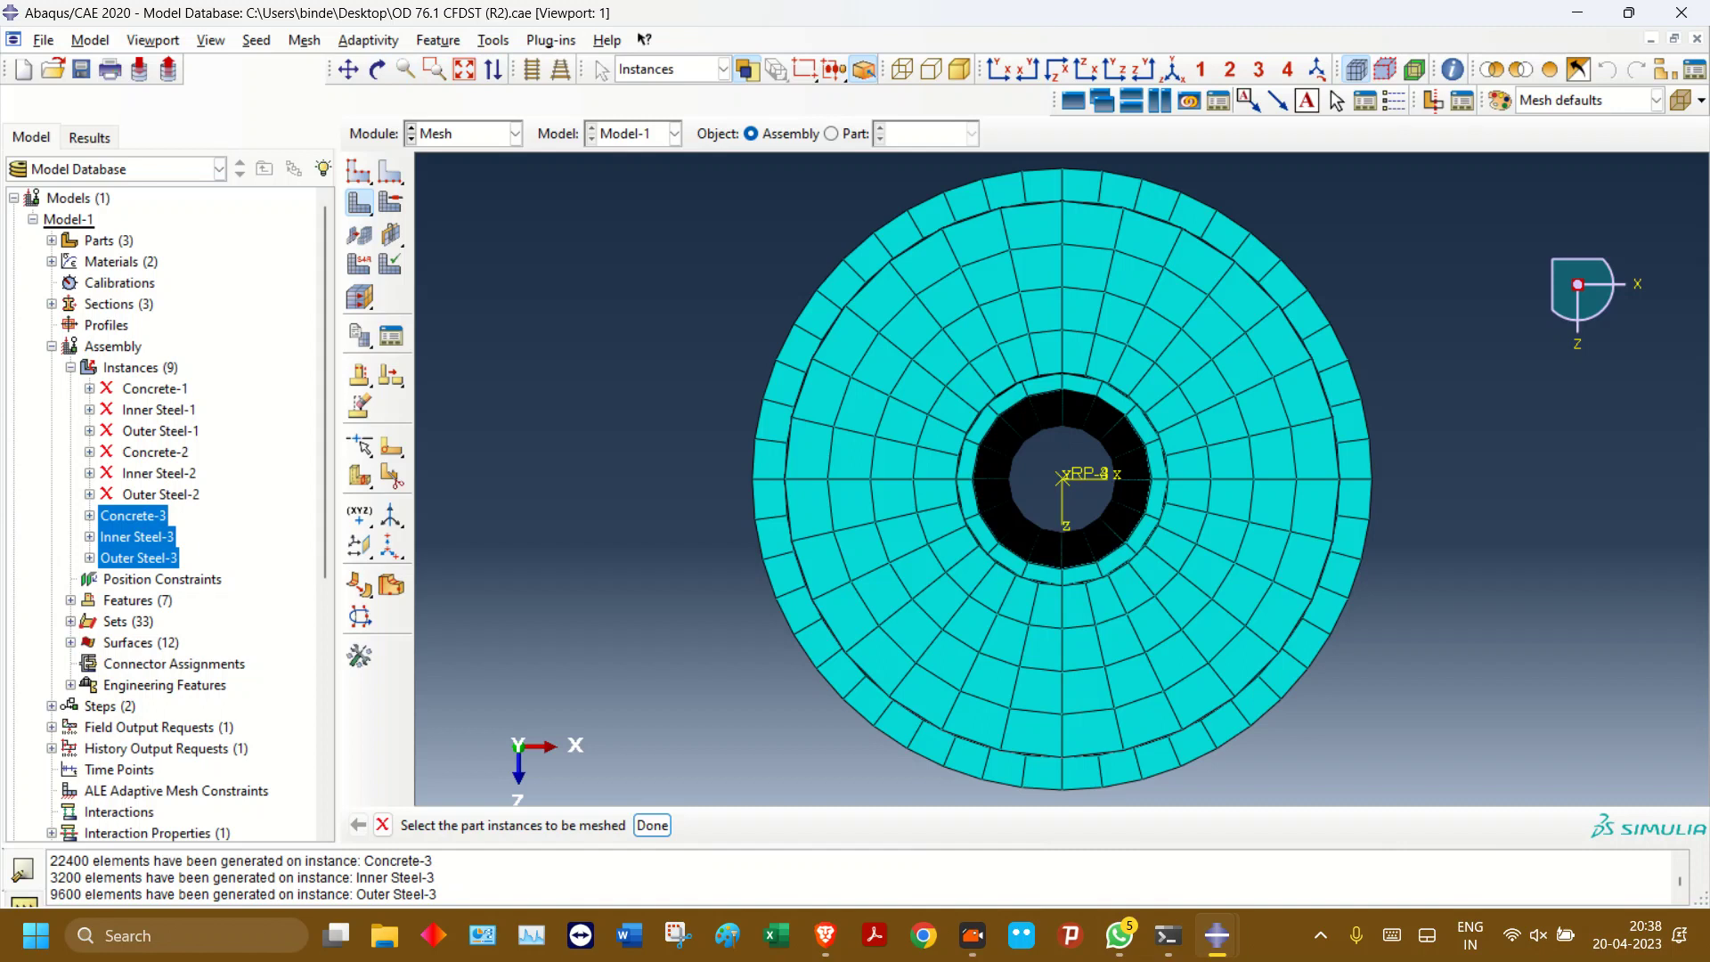
left_click(532, 69)
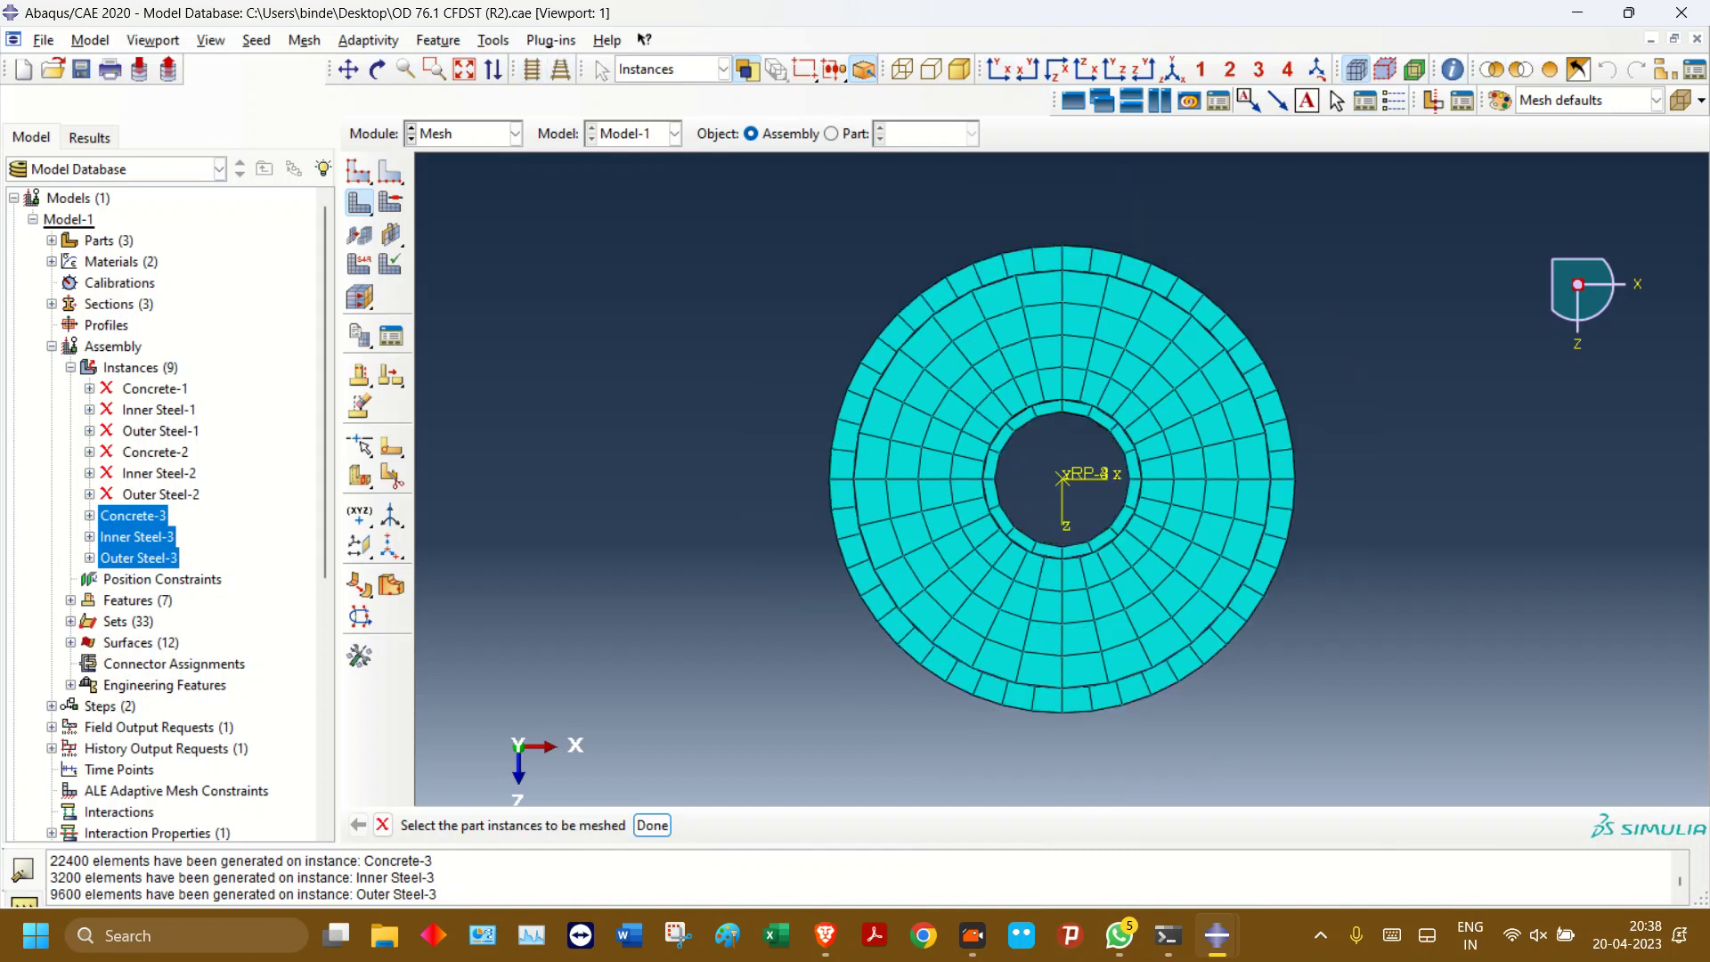
left_click(1356, 69)
scroll(1307, 431, "down", 2)
scroll(851, 338, "up", 1)
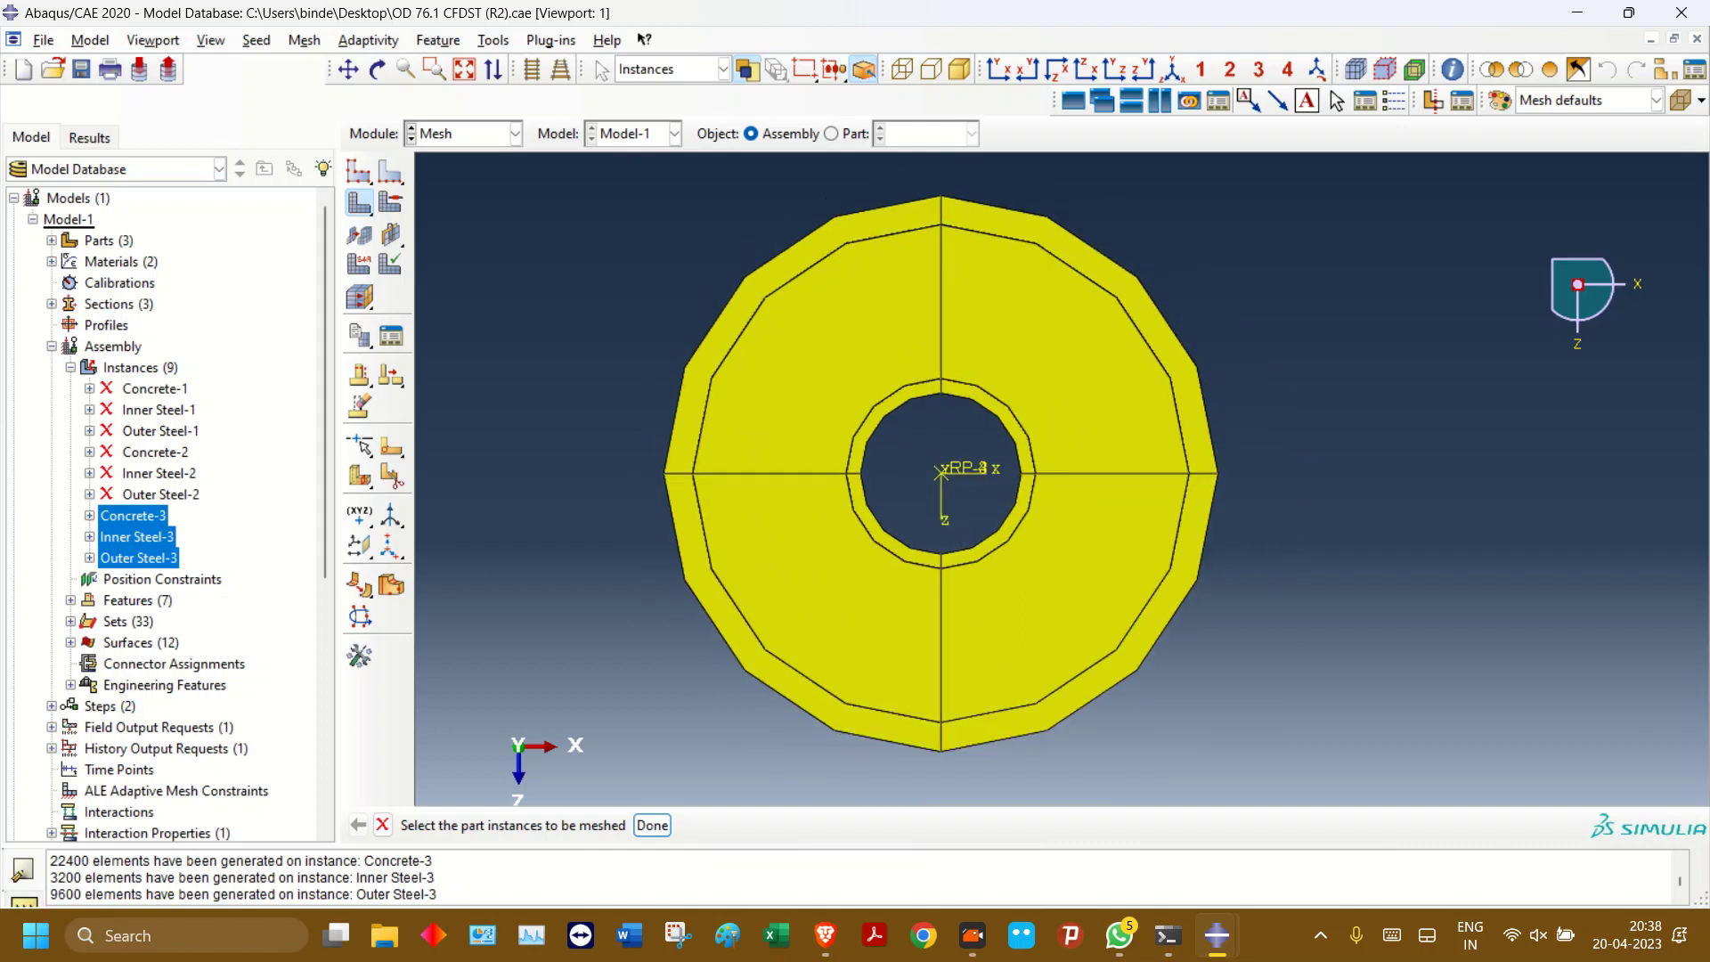
left_click(359, 515)
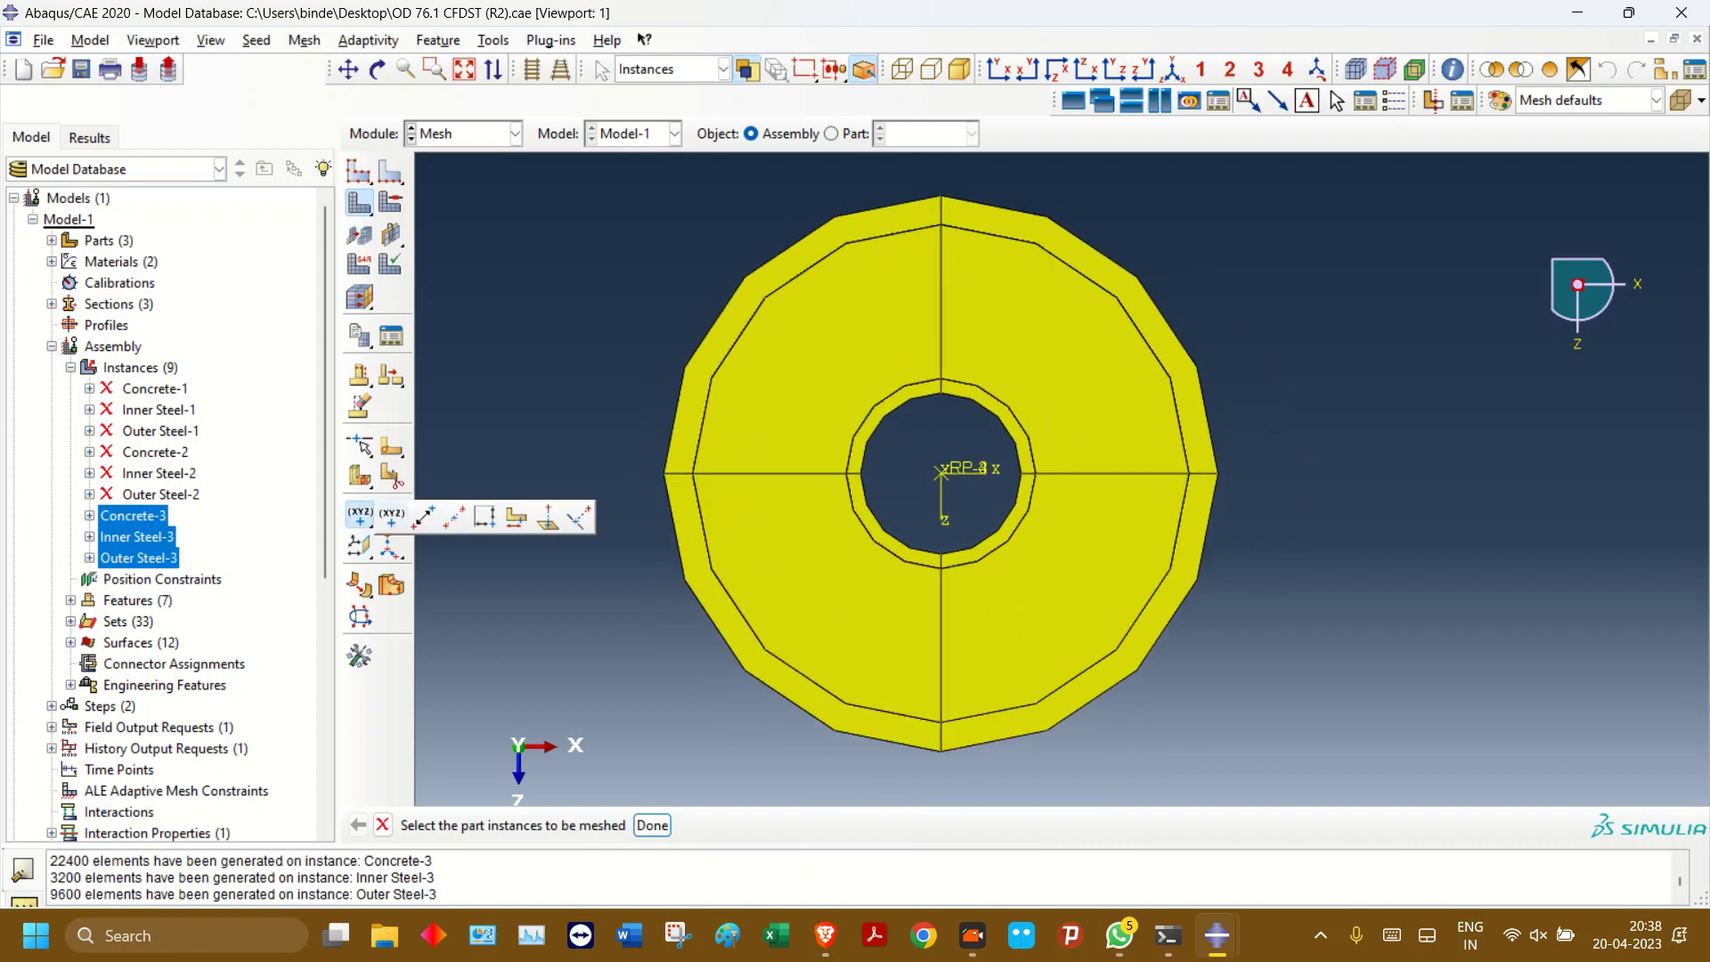
left_click(455, 515)
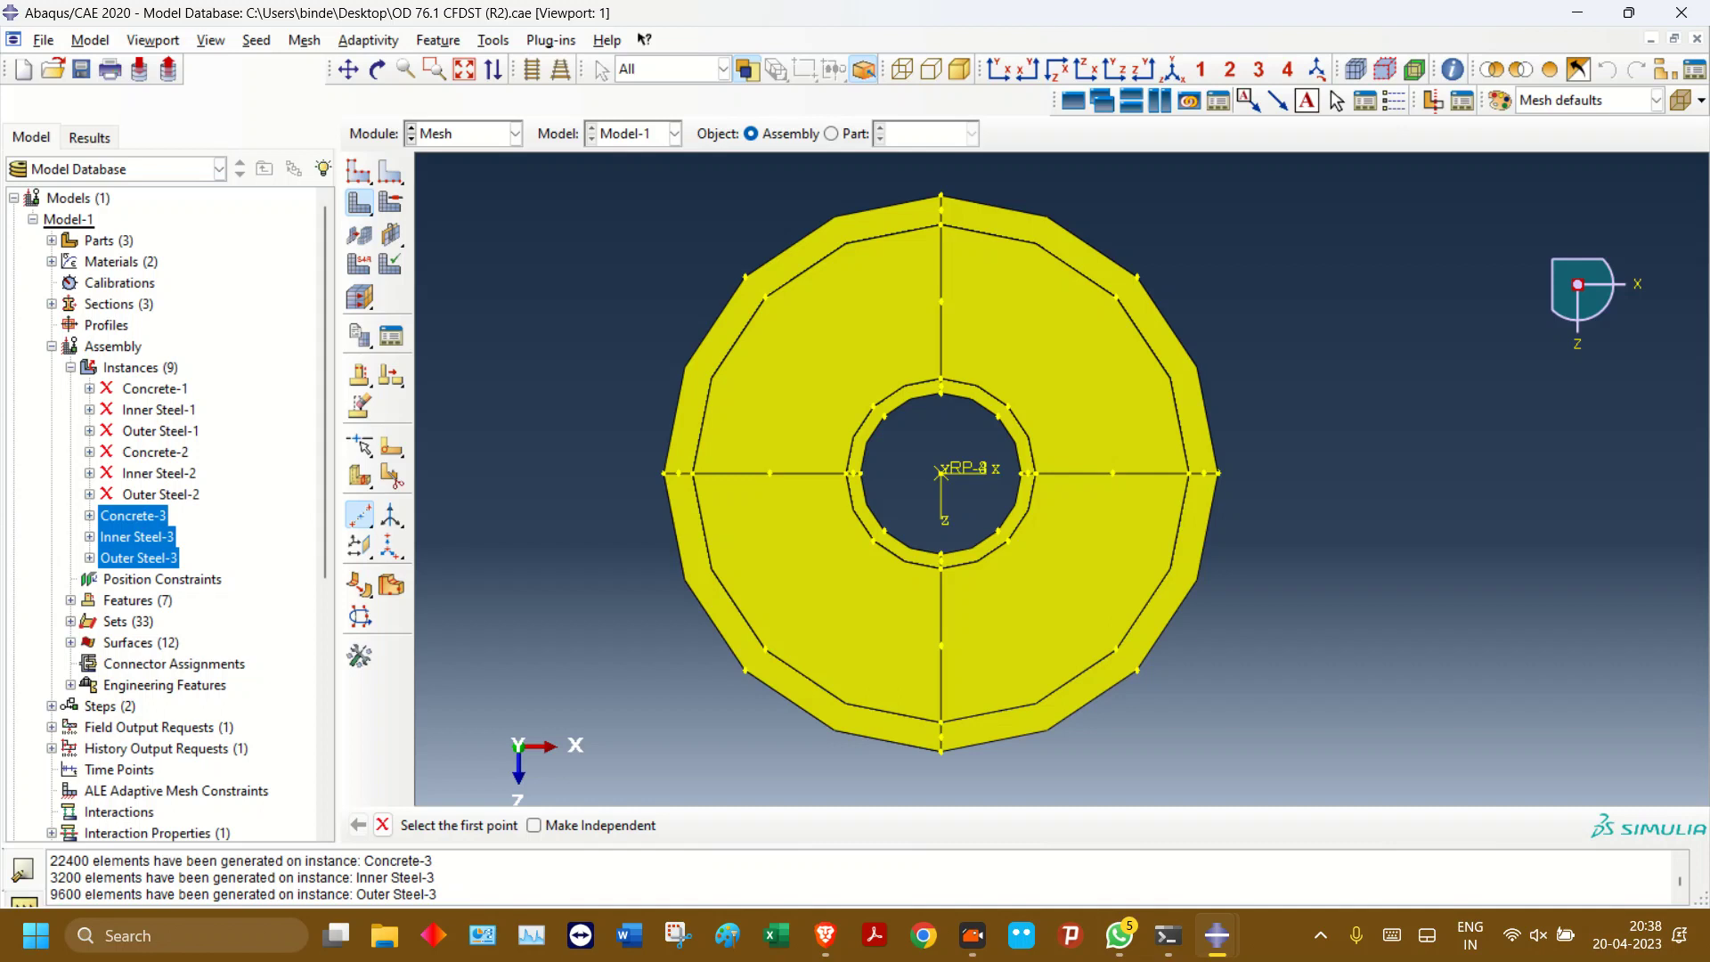
- Change the sweep meshing algorithm of all column cells to Advancing front
left_click(390, 201)
left_click_drag(516, 163, 1571, 807)
left_click(706, 826)
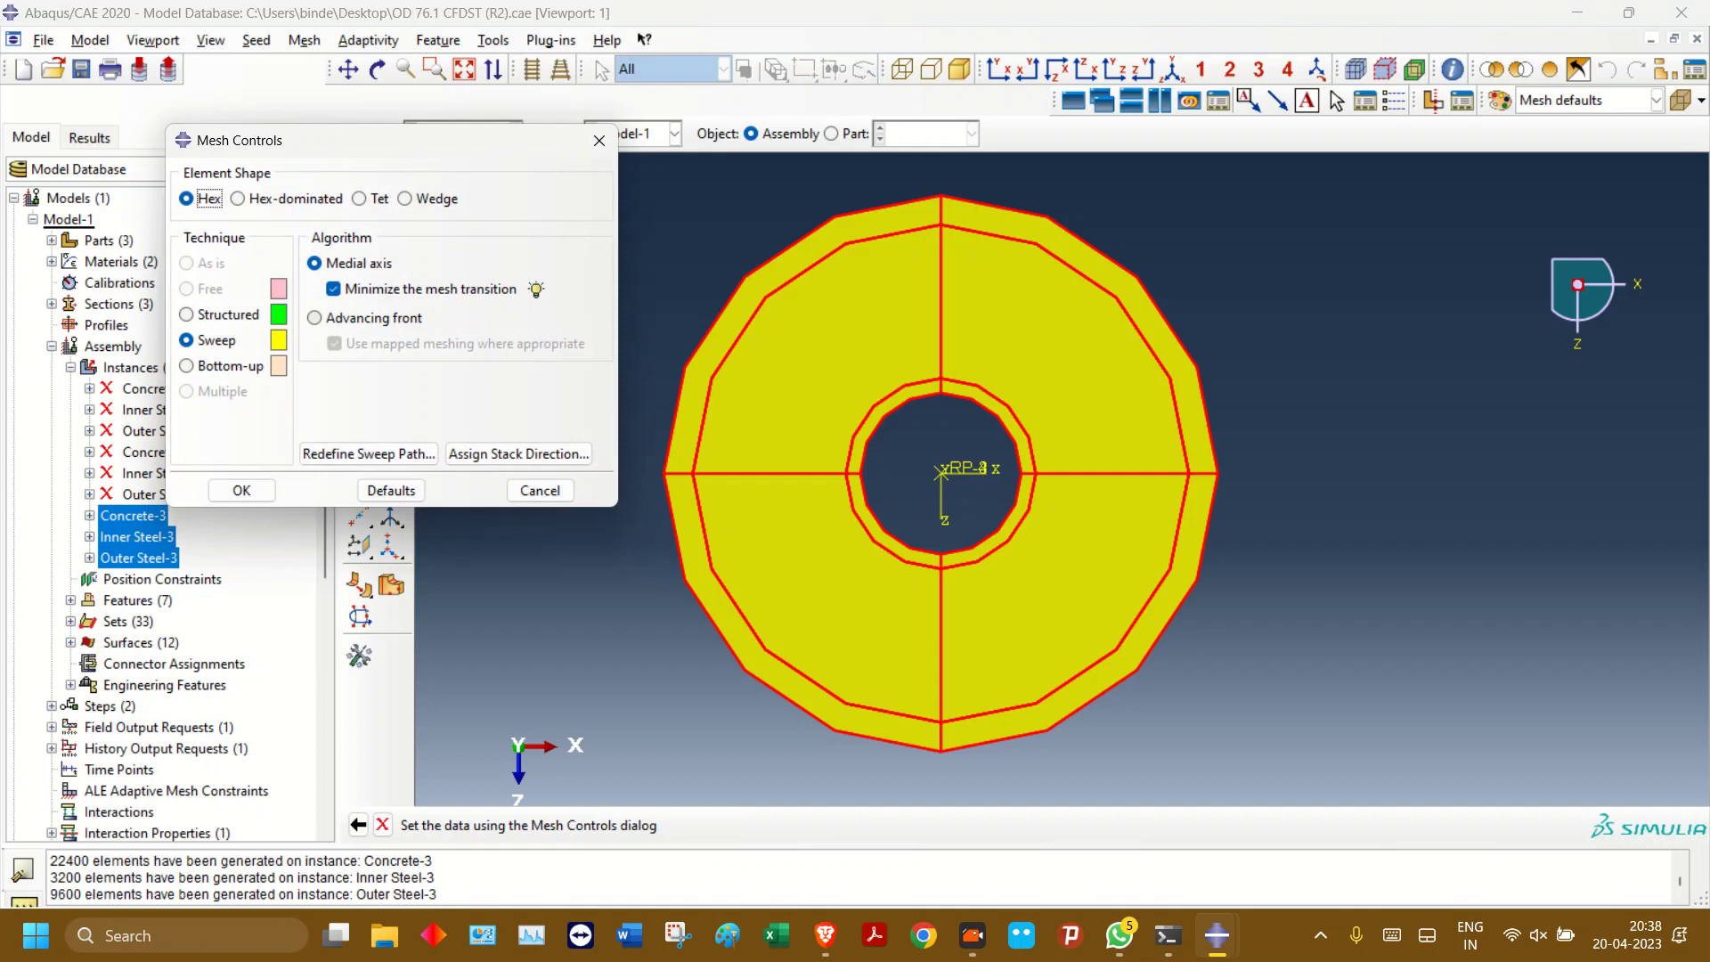
left_click(314, 318)
left_click(242, 491)
- Remesh Concrete-3, Inner Steel-3 and Outer Steel-3 with the Advancing front algorithm
left_click(359, 202)
left_click_drag(581, 375, 1101, 624)
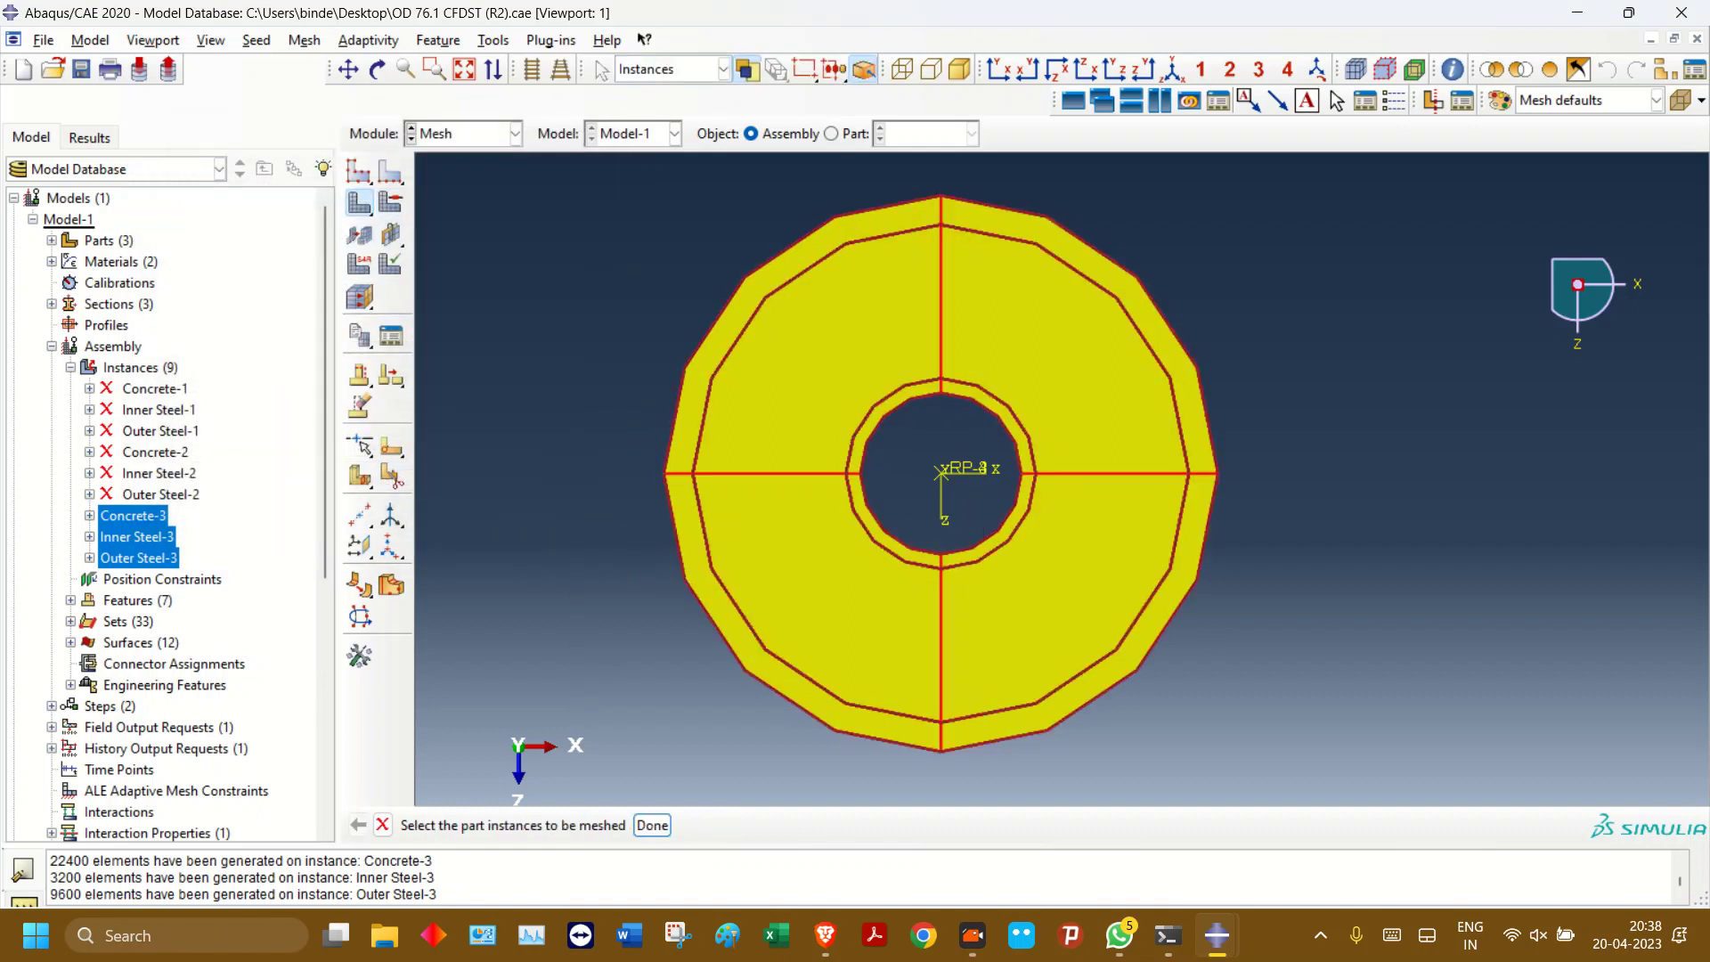
left_click(652, 824)
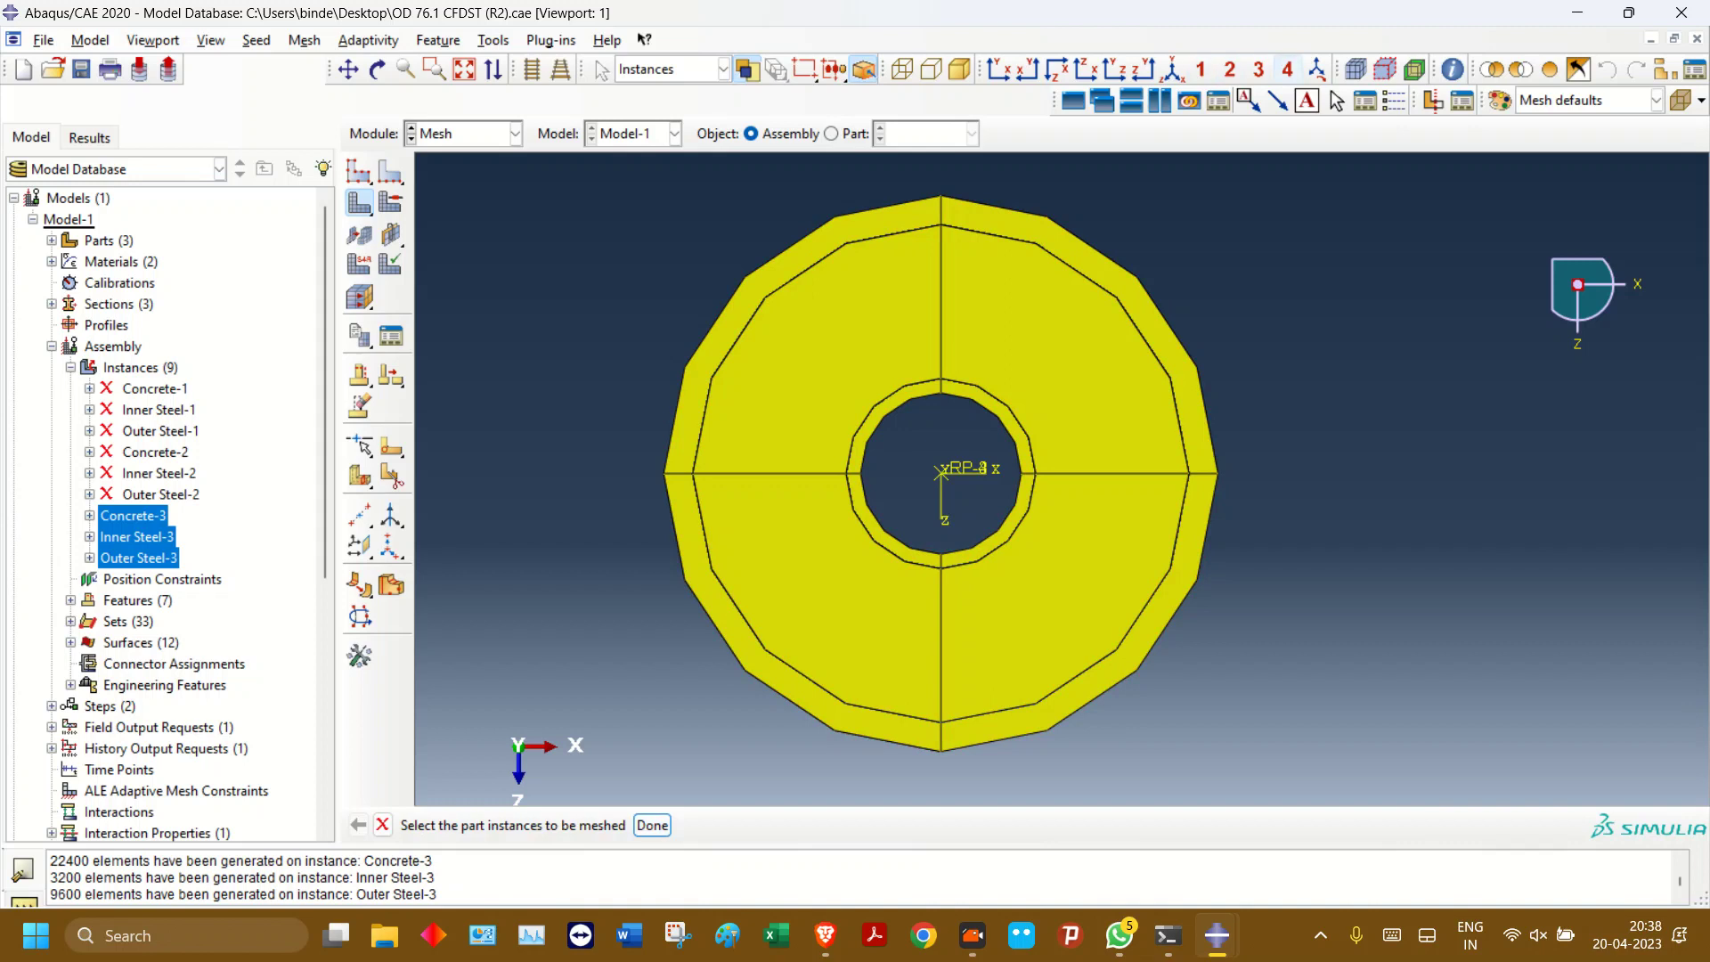
scroll(904, 385, "up", 4)
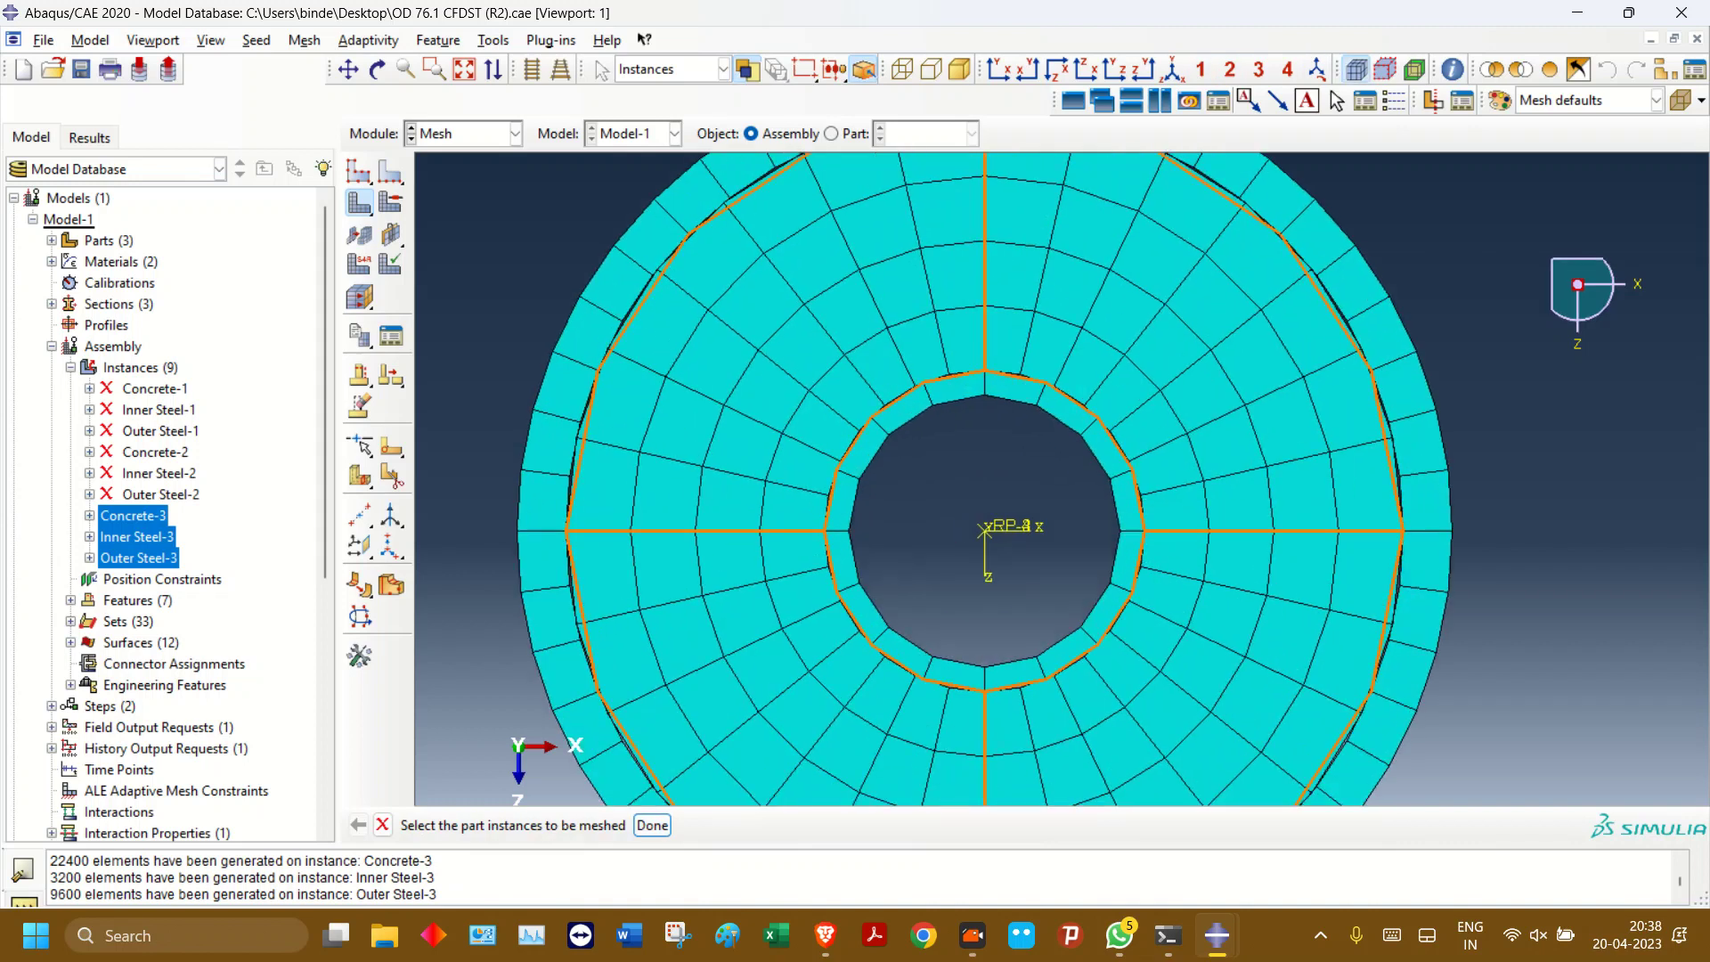
scroll(906, 528, "down", 3)
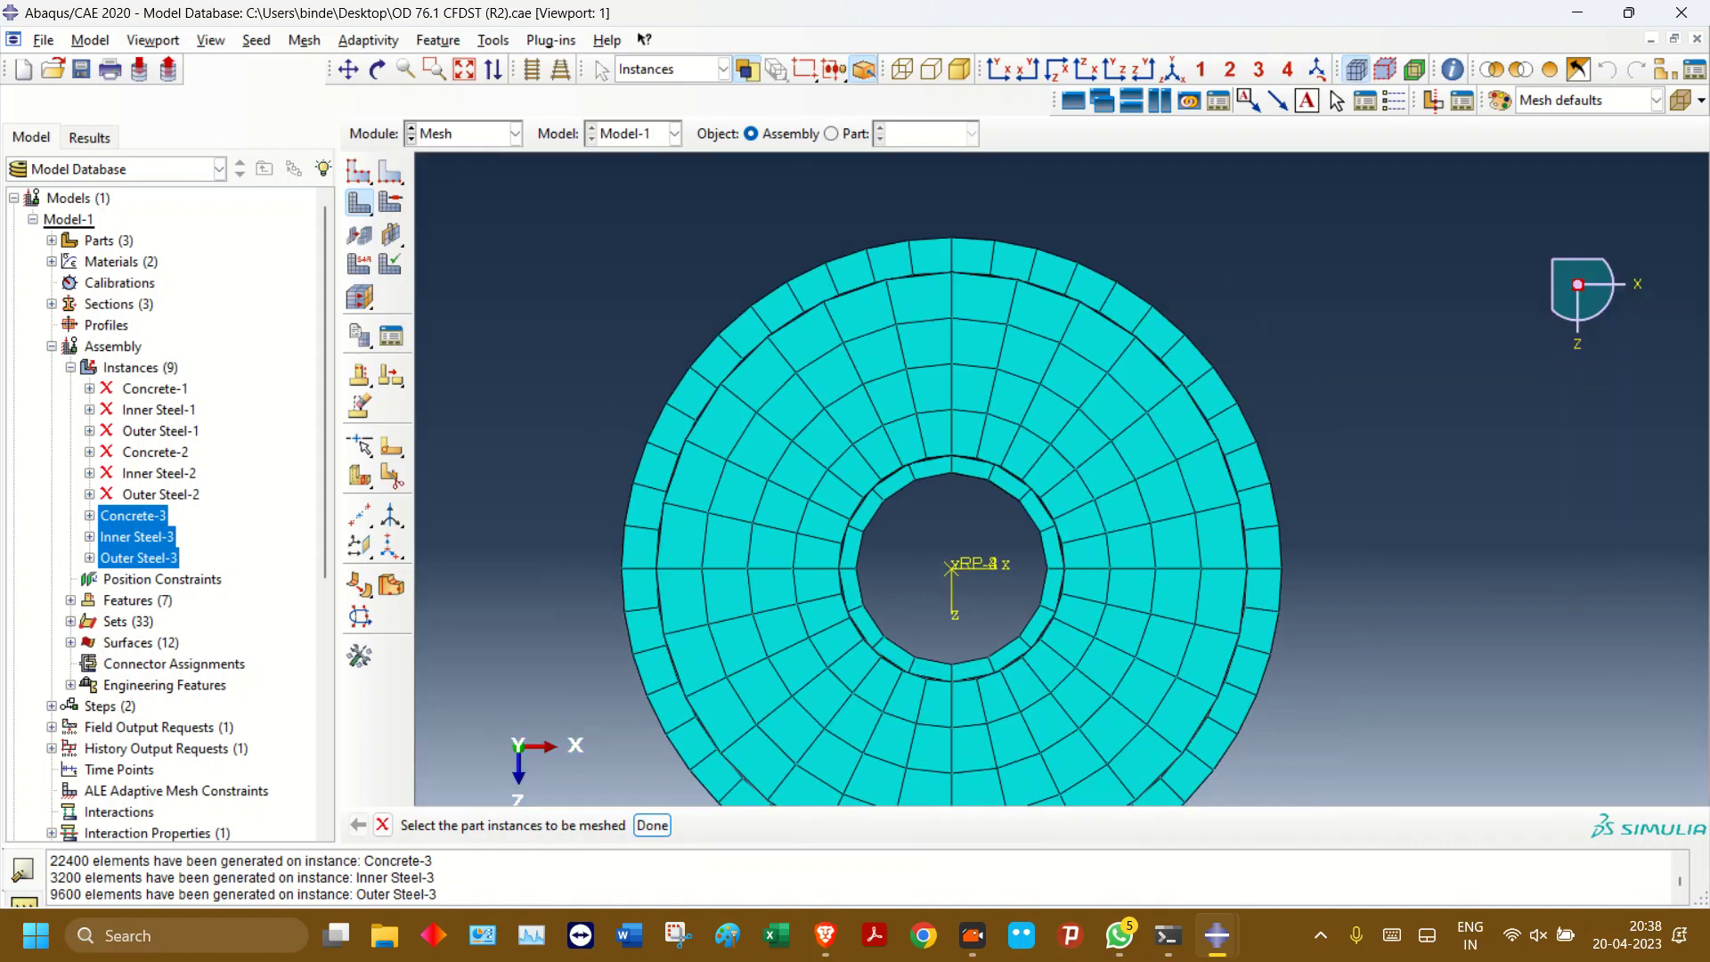
- Seed the edges of the column's end faces by number with 6 elements, leaving out the lengthwise edges, and create the set Edge Seeds-1
scroll(595, 205, "down", 2)
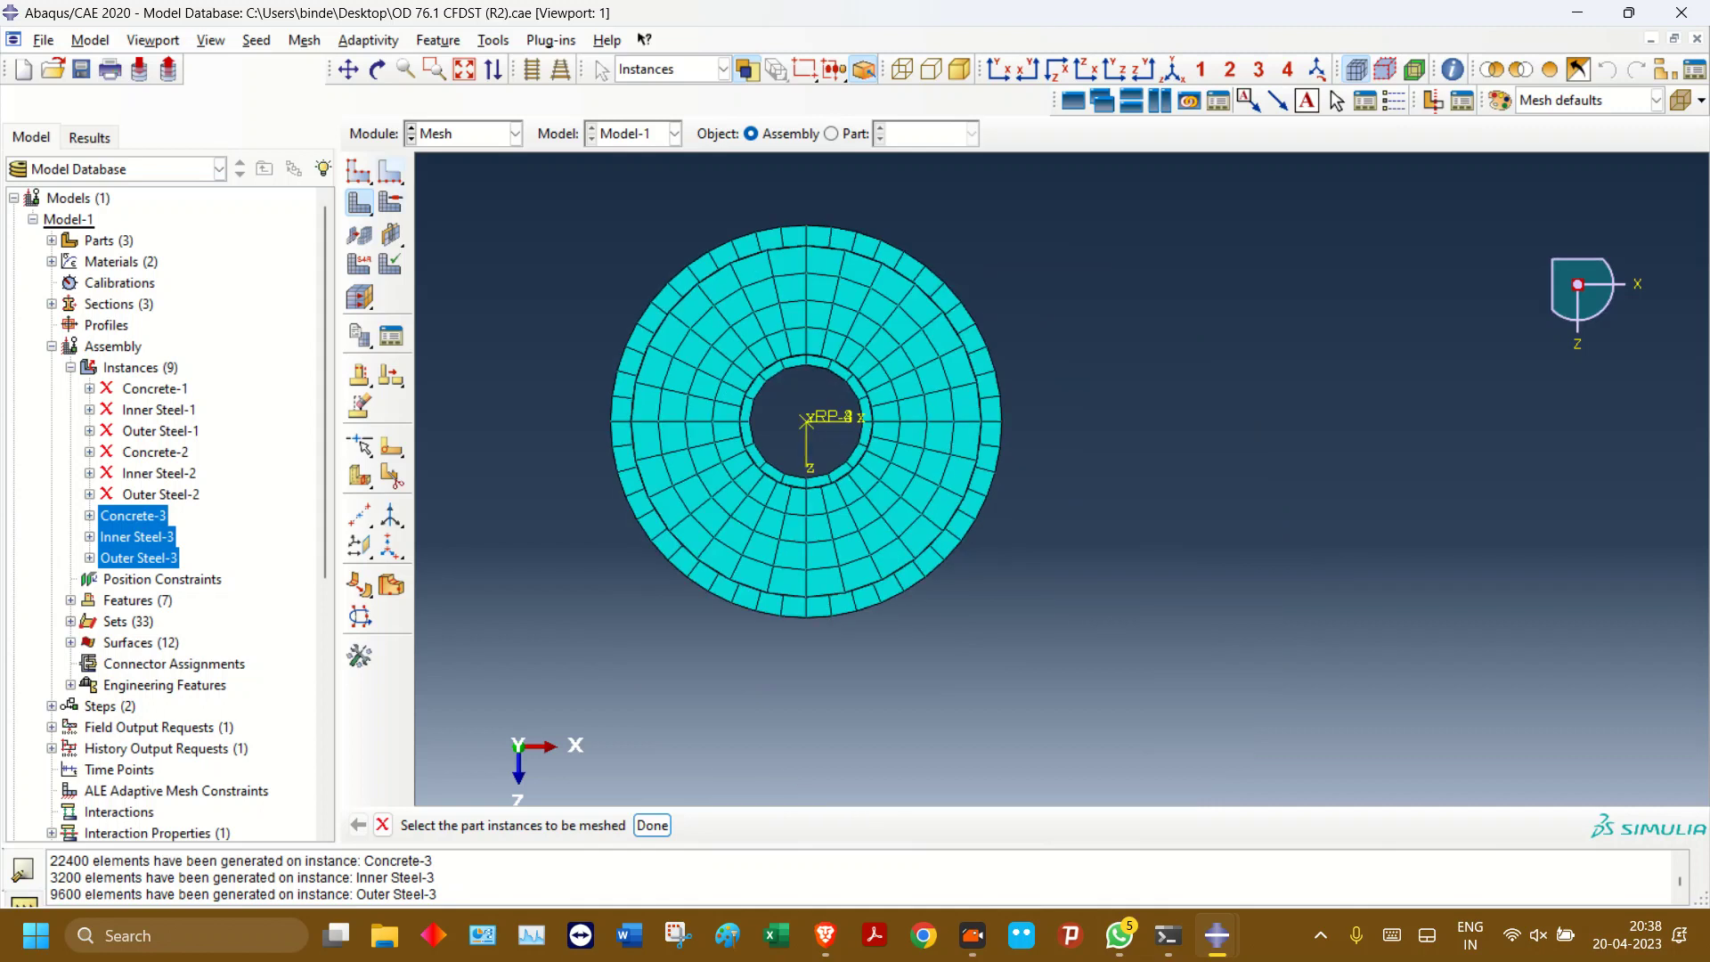
left_click(390, 171)
left_click_drag(530, 166, 1073, 668)
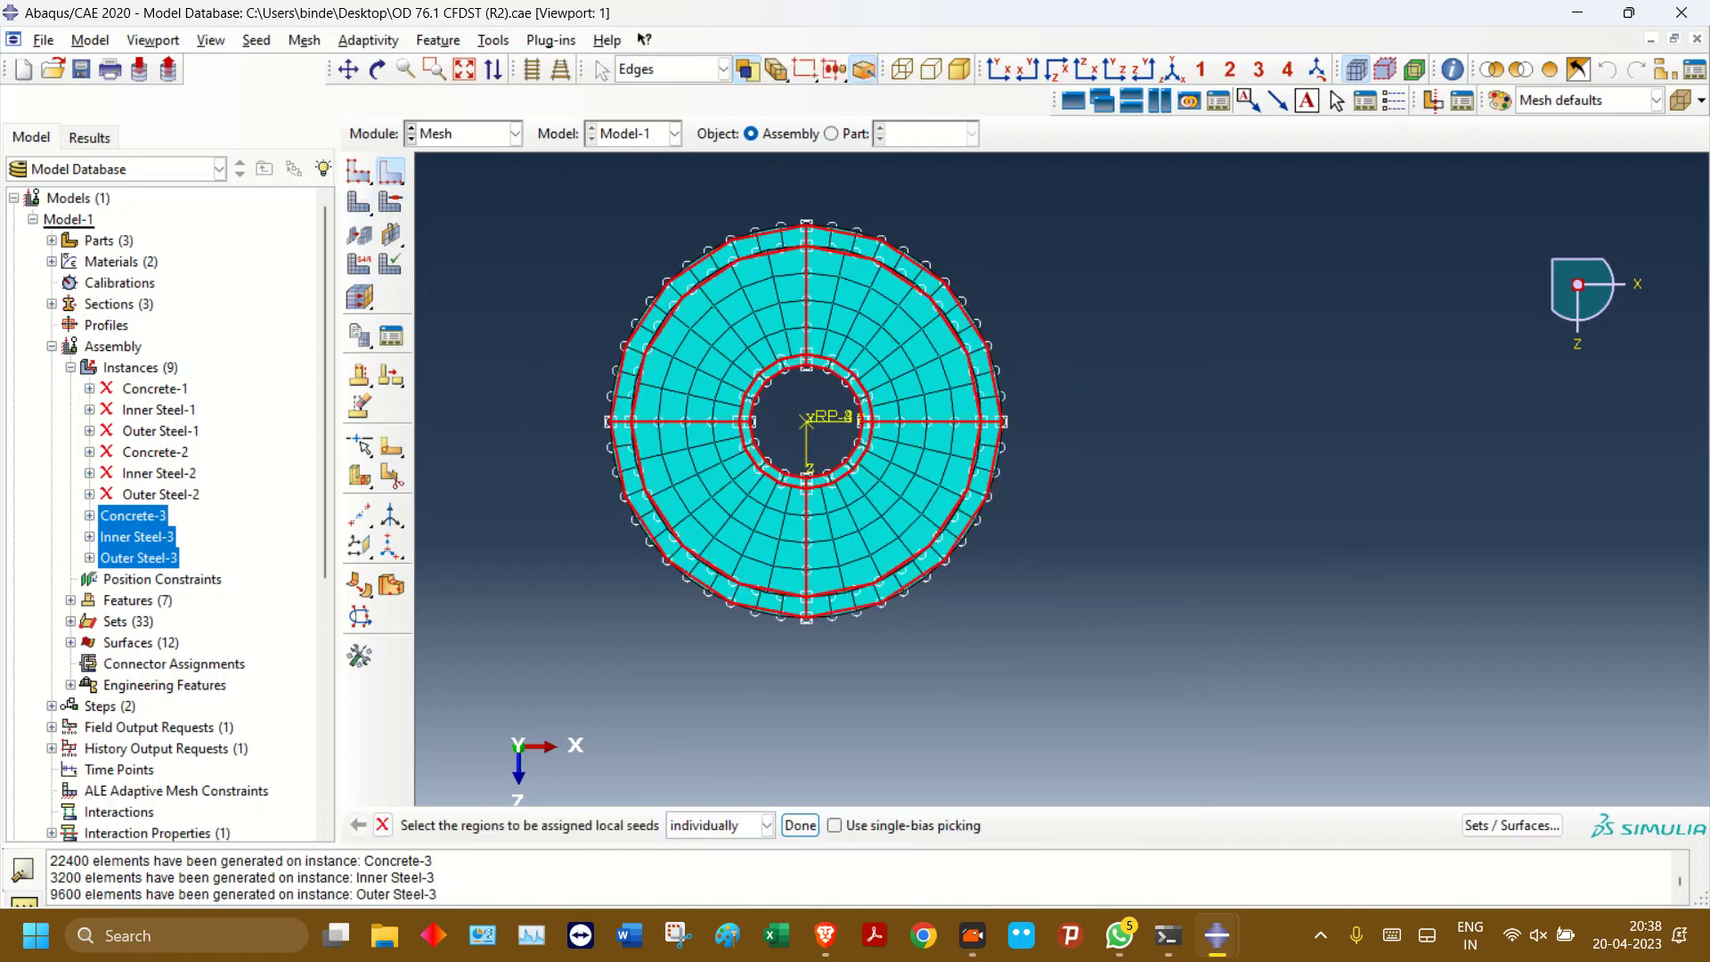
left_click(999, 70)
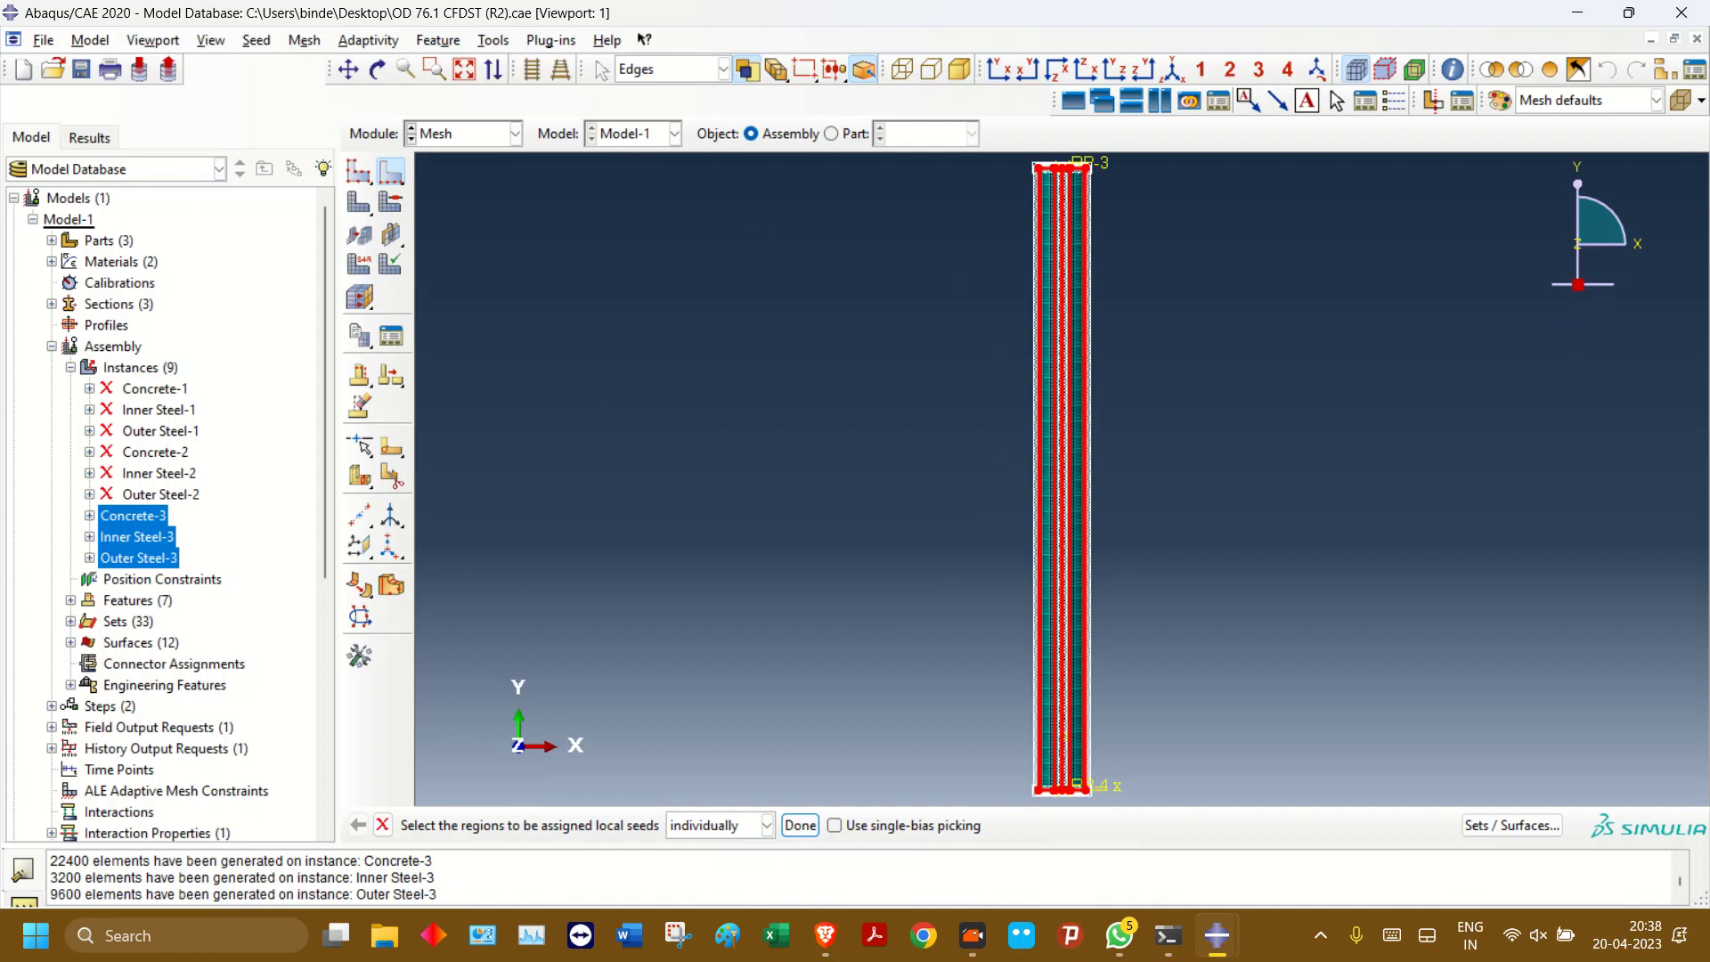
left_click_drag(949, 388, 1149, 499, "ctrl")
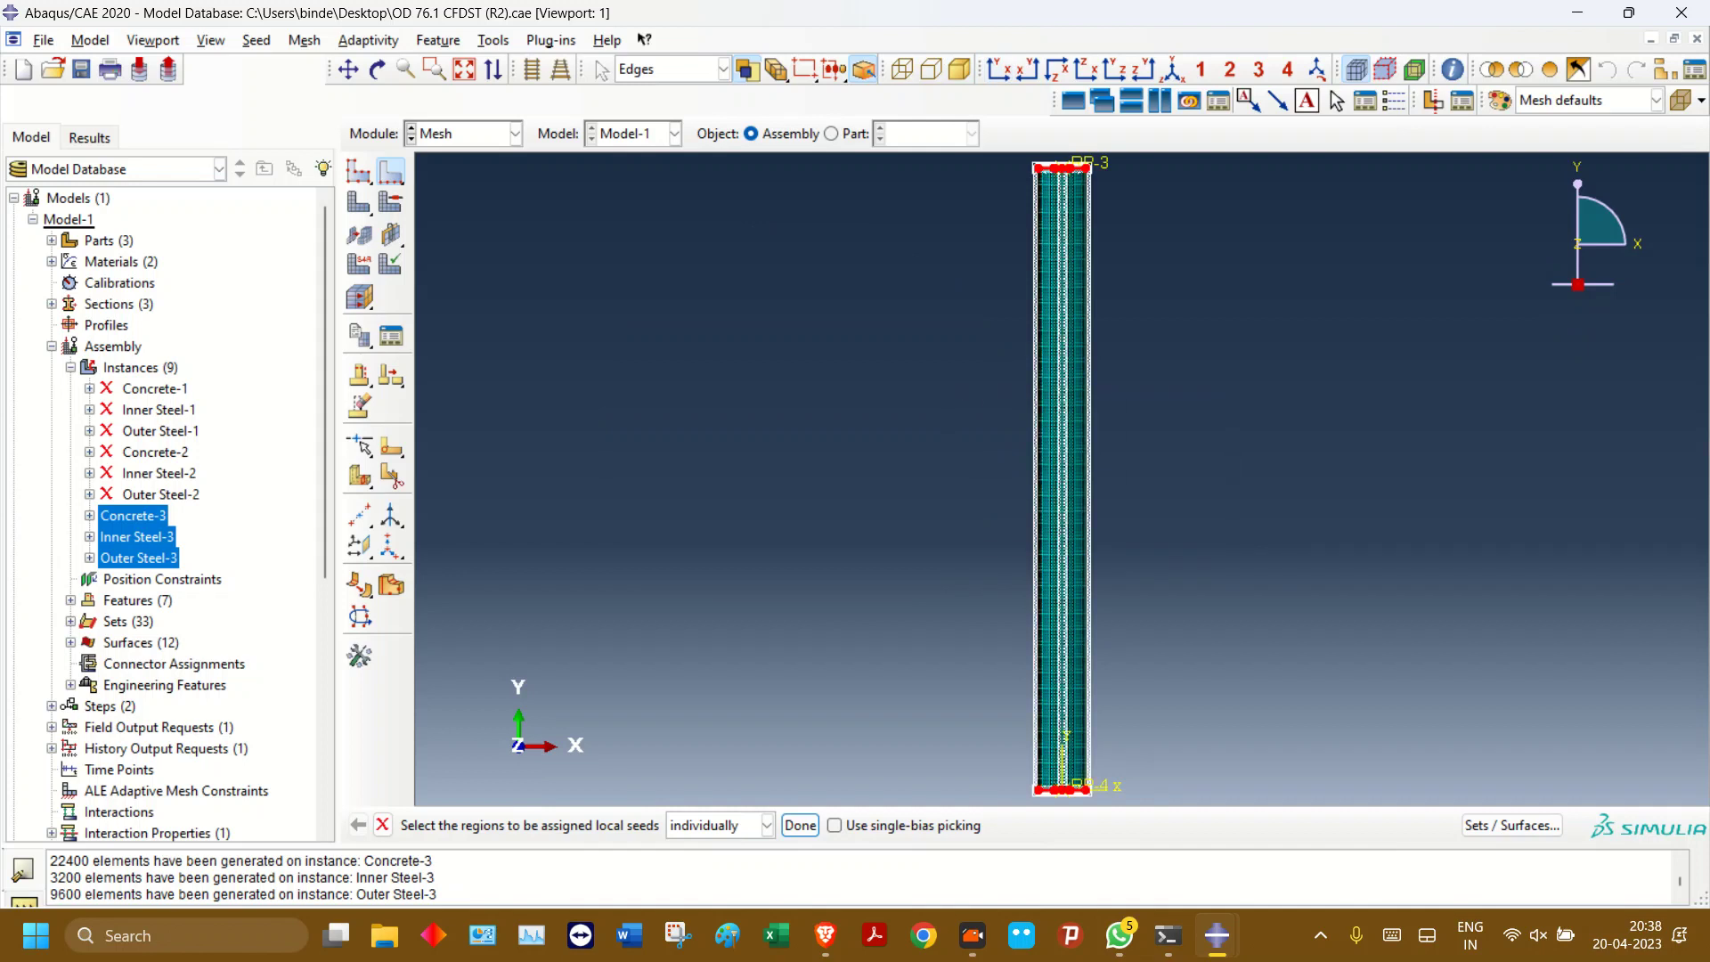
left_click(800, 825)
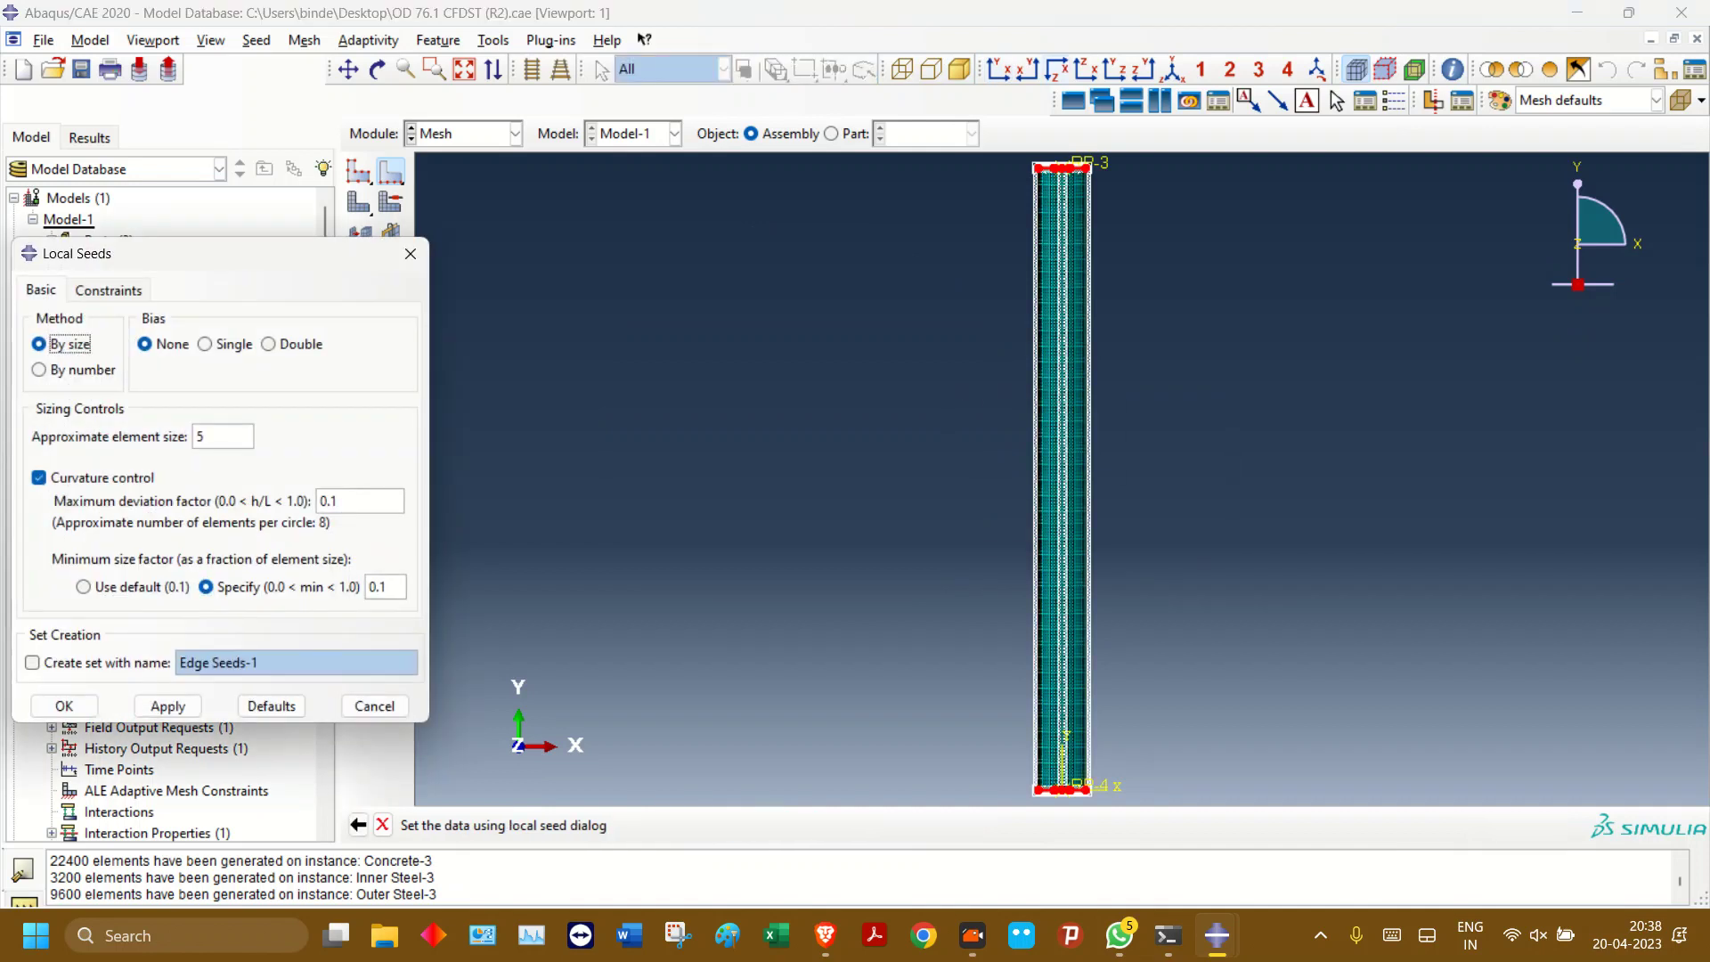
left_click(1056, 69)
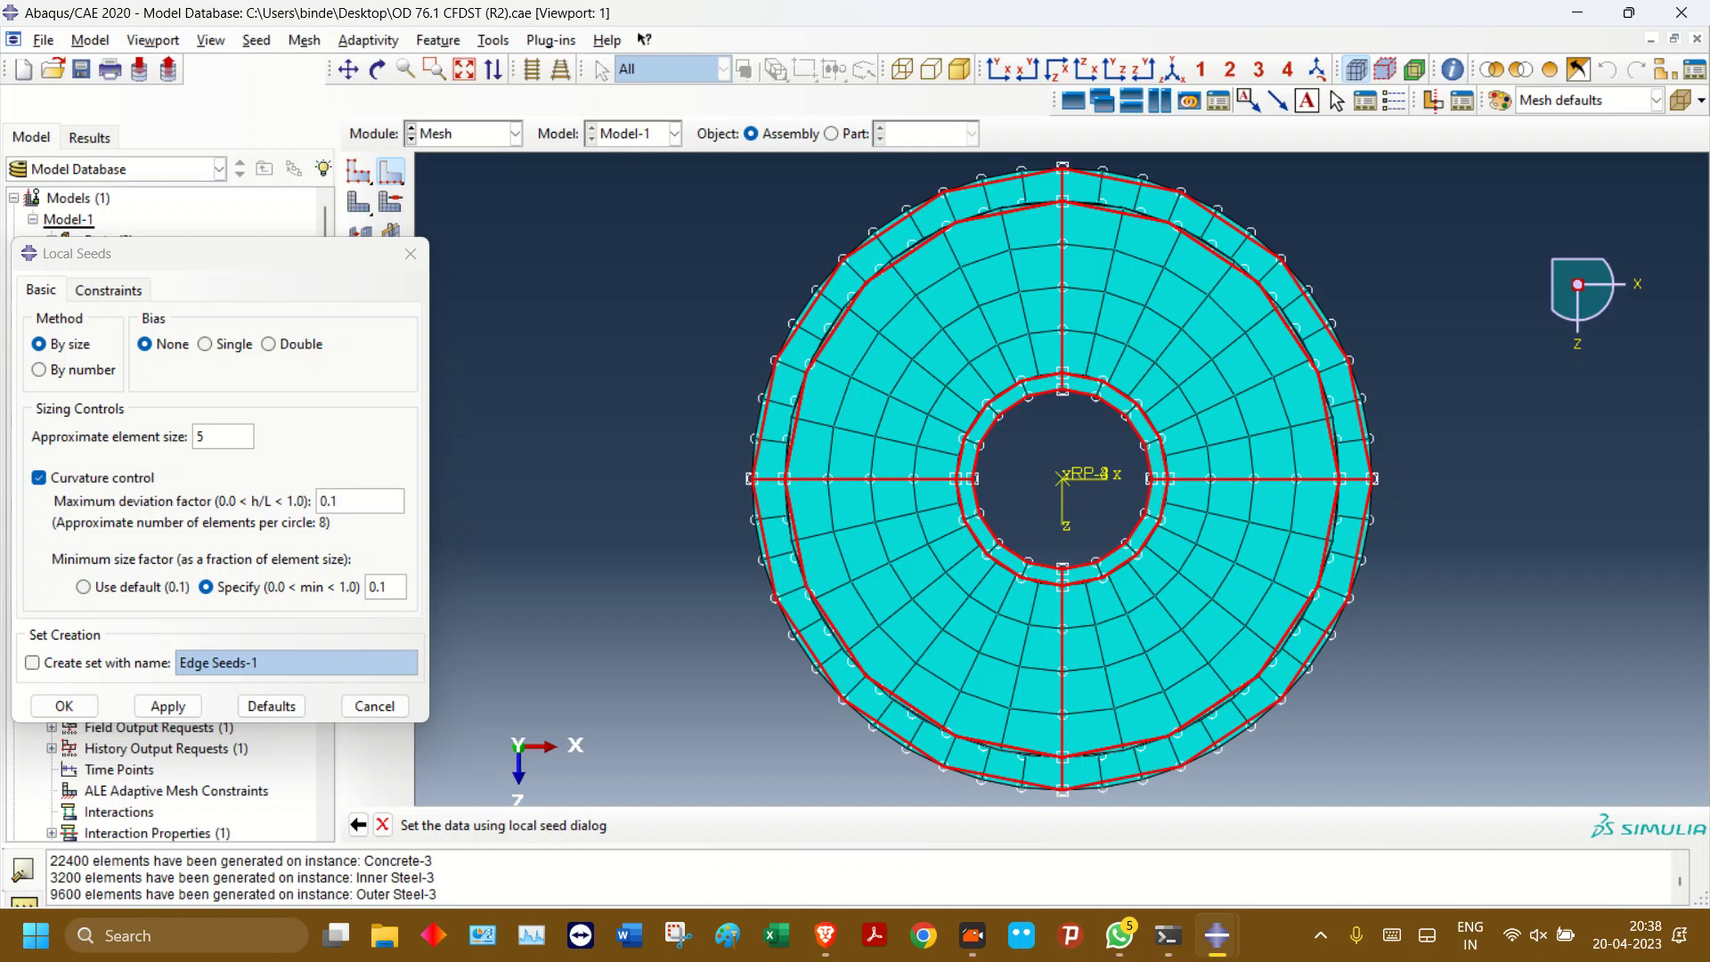
left_click(39, 370)
type("6")
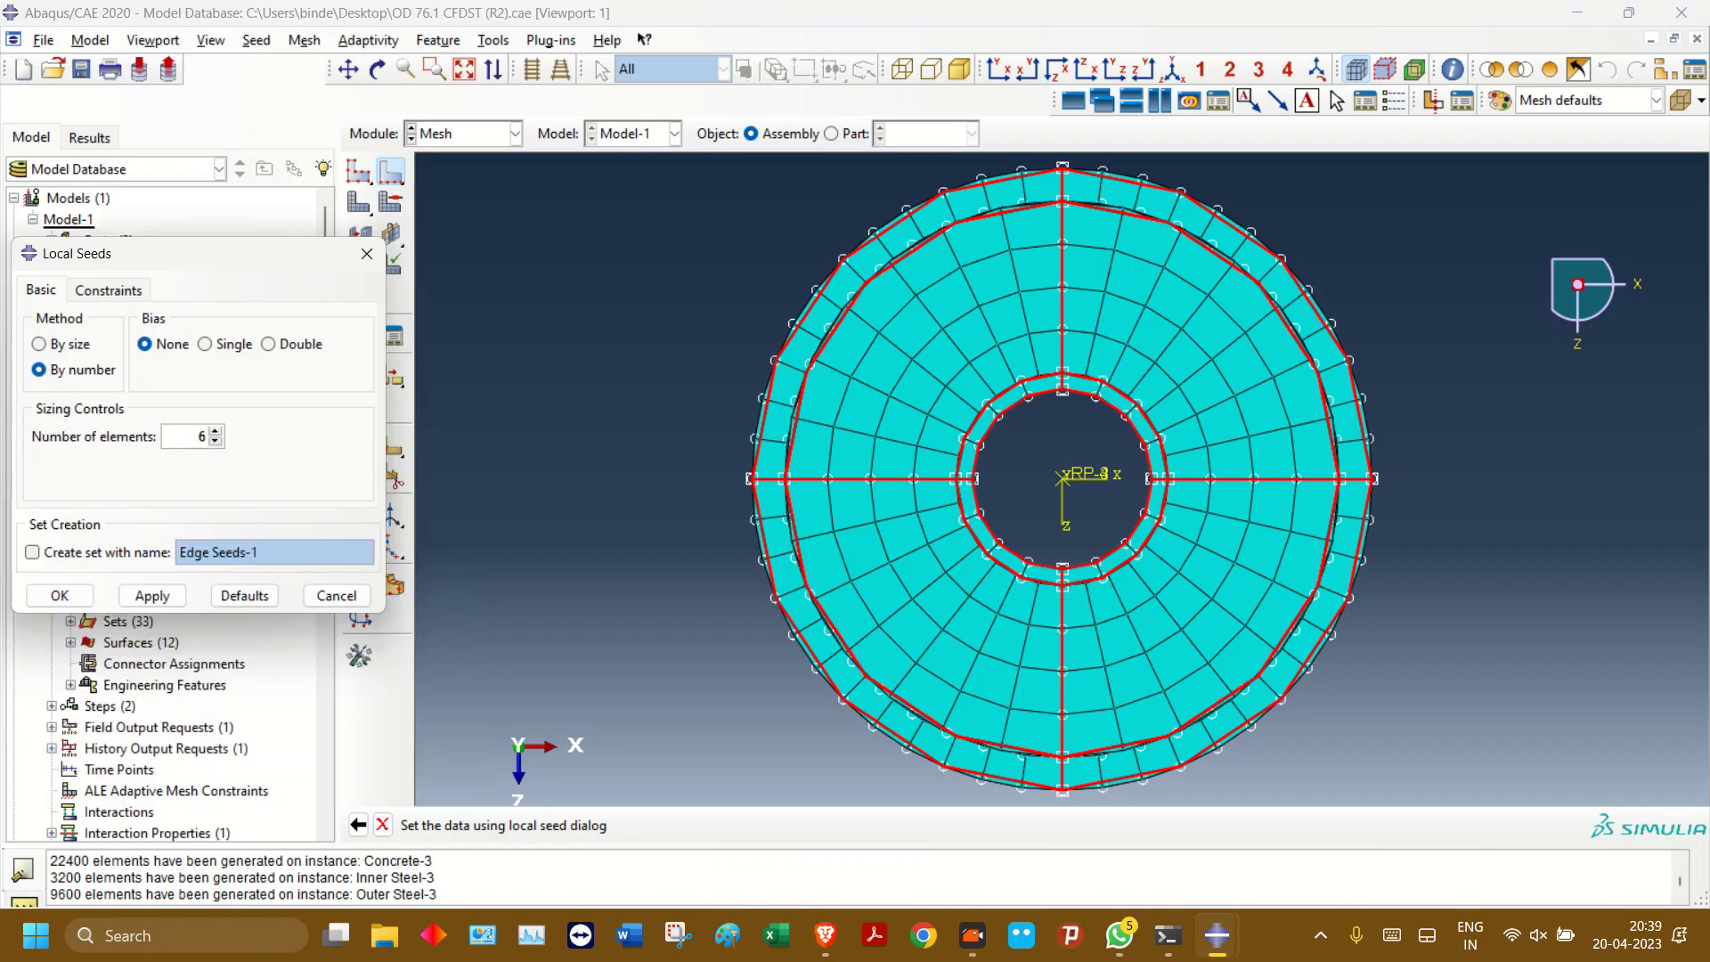
left_click(32, 553)
left_click(151, 595)
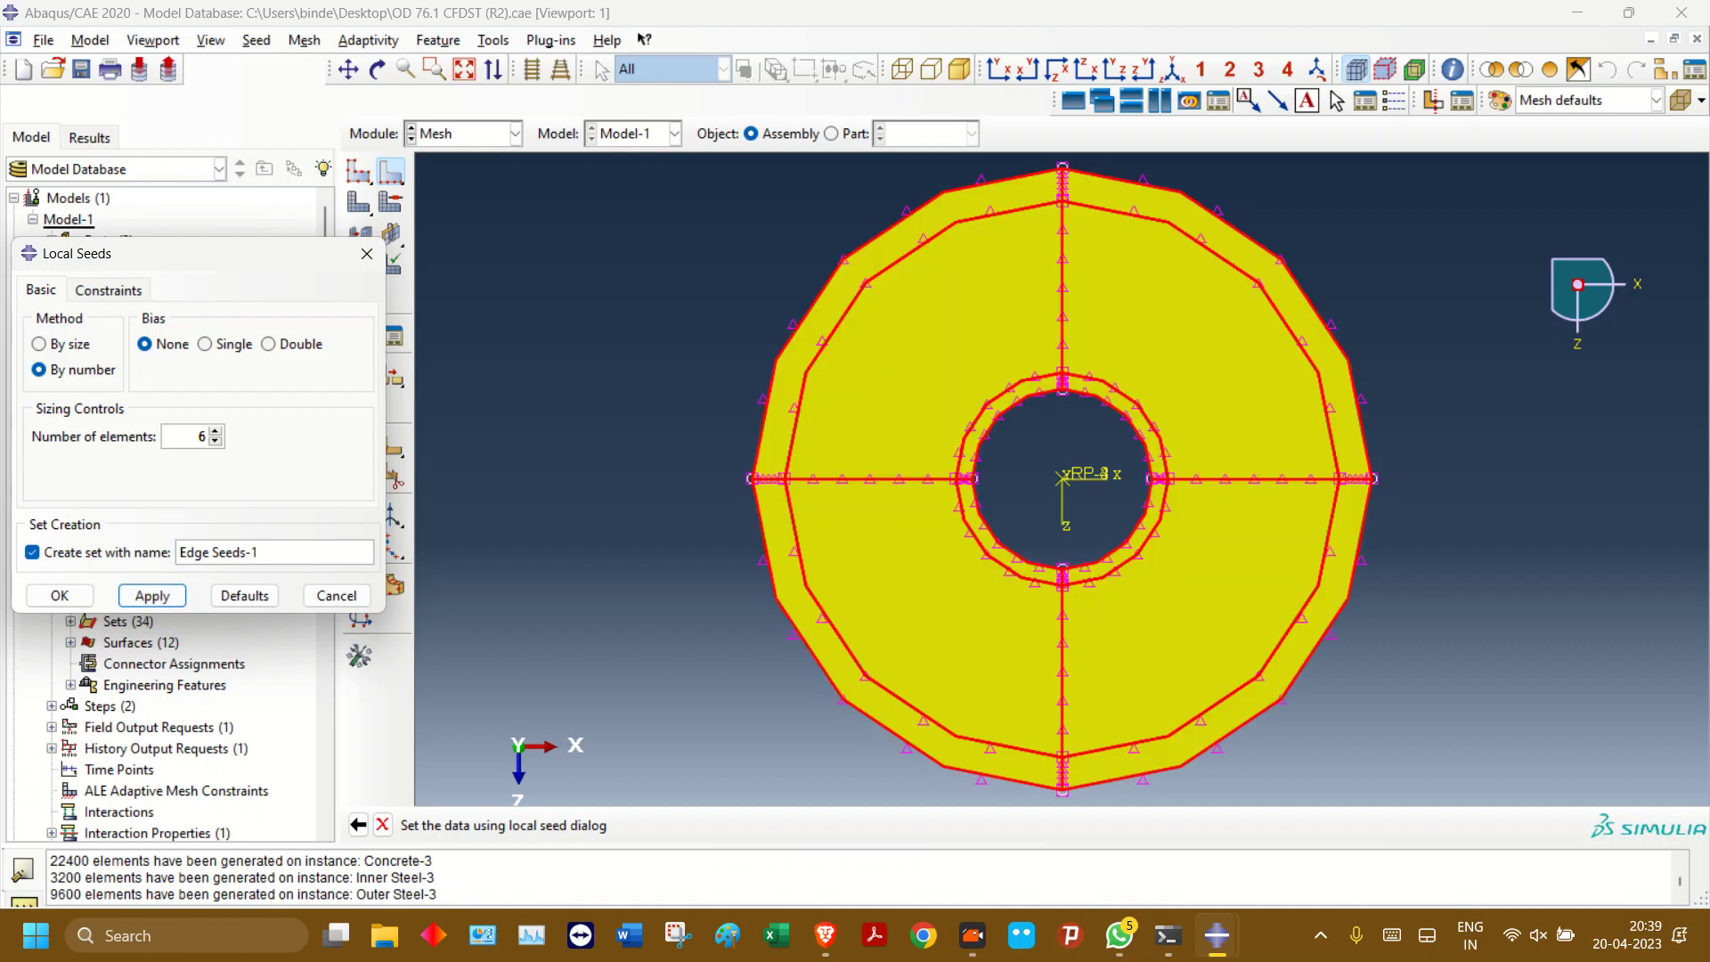
left_click(60, 596)
- Remesh Concrete-3, Inner Steel-3 and Outer Steel-3 with the 6-element edge seeds
left_click(359, 203)
scroll(516, 275, "up", 3)
scroll(552, 201, "up", 2)
left_click(653, 825)
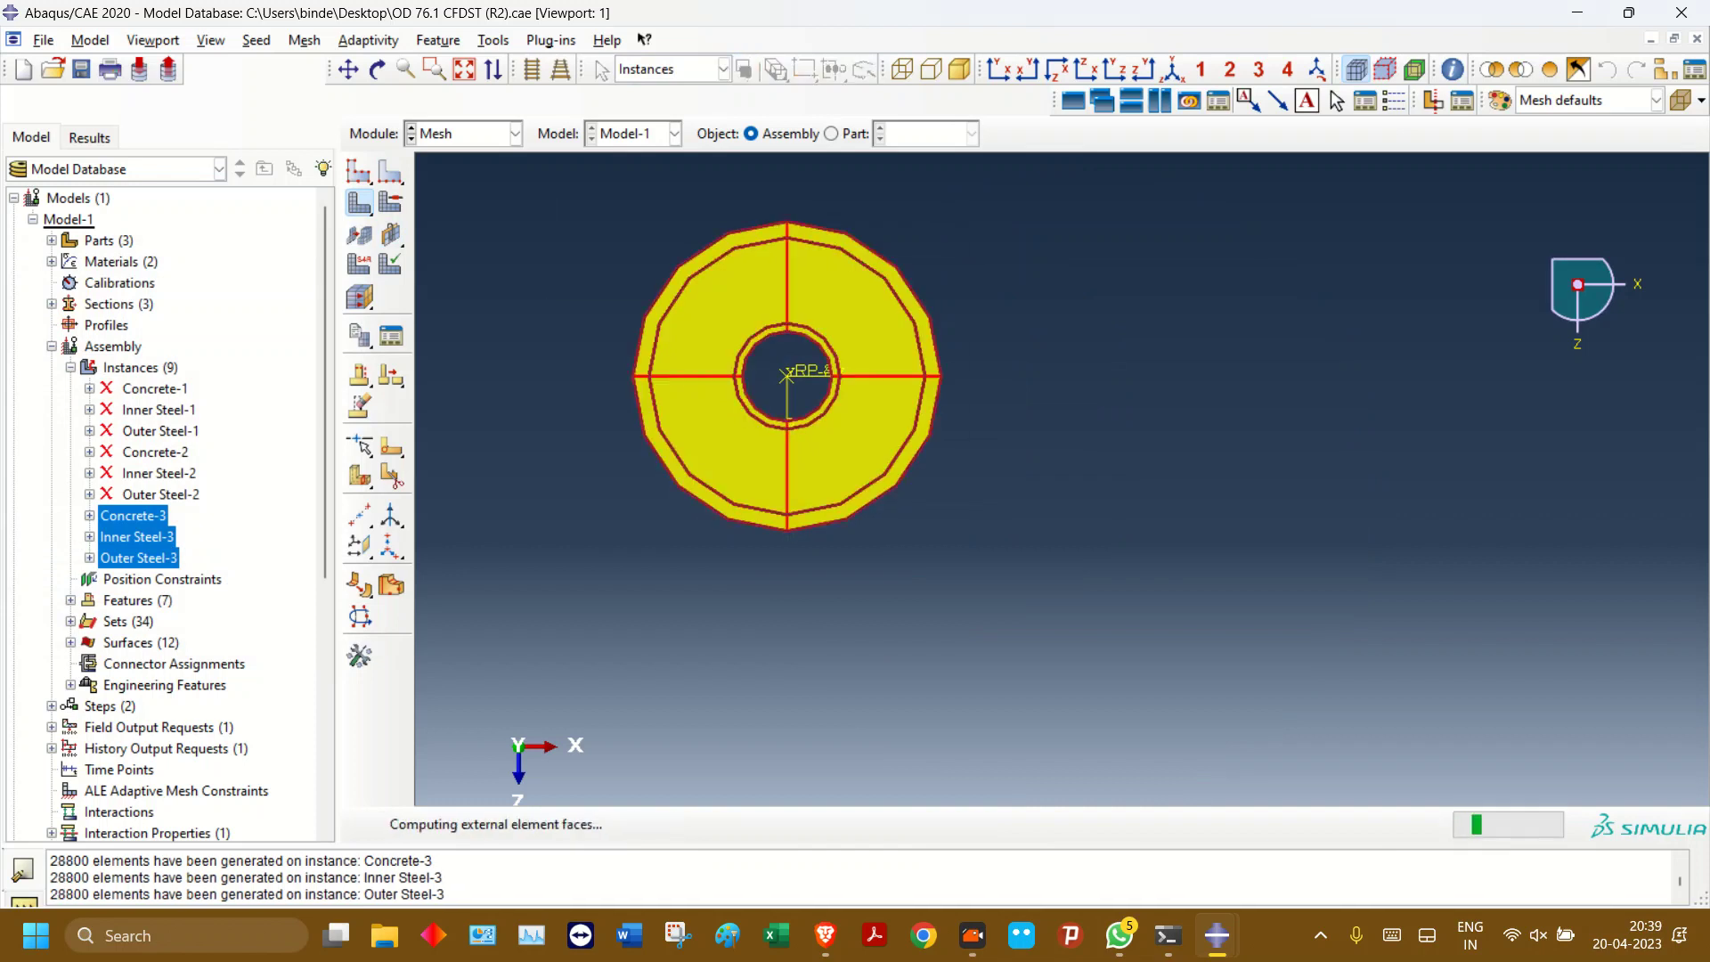
scroll(686, 277, "down", 5)
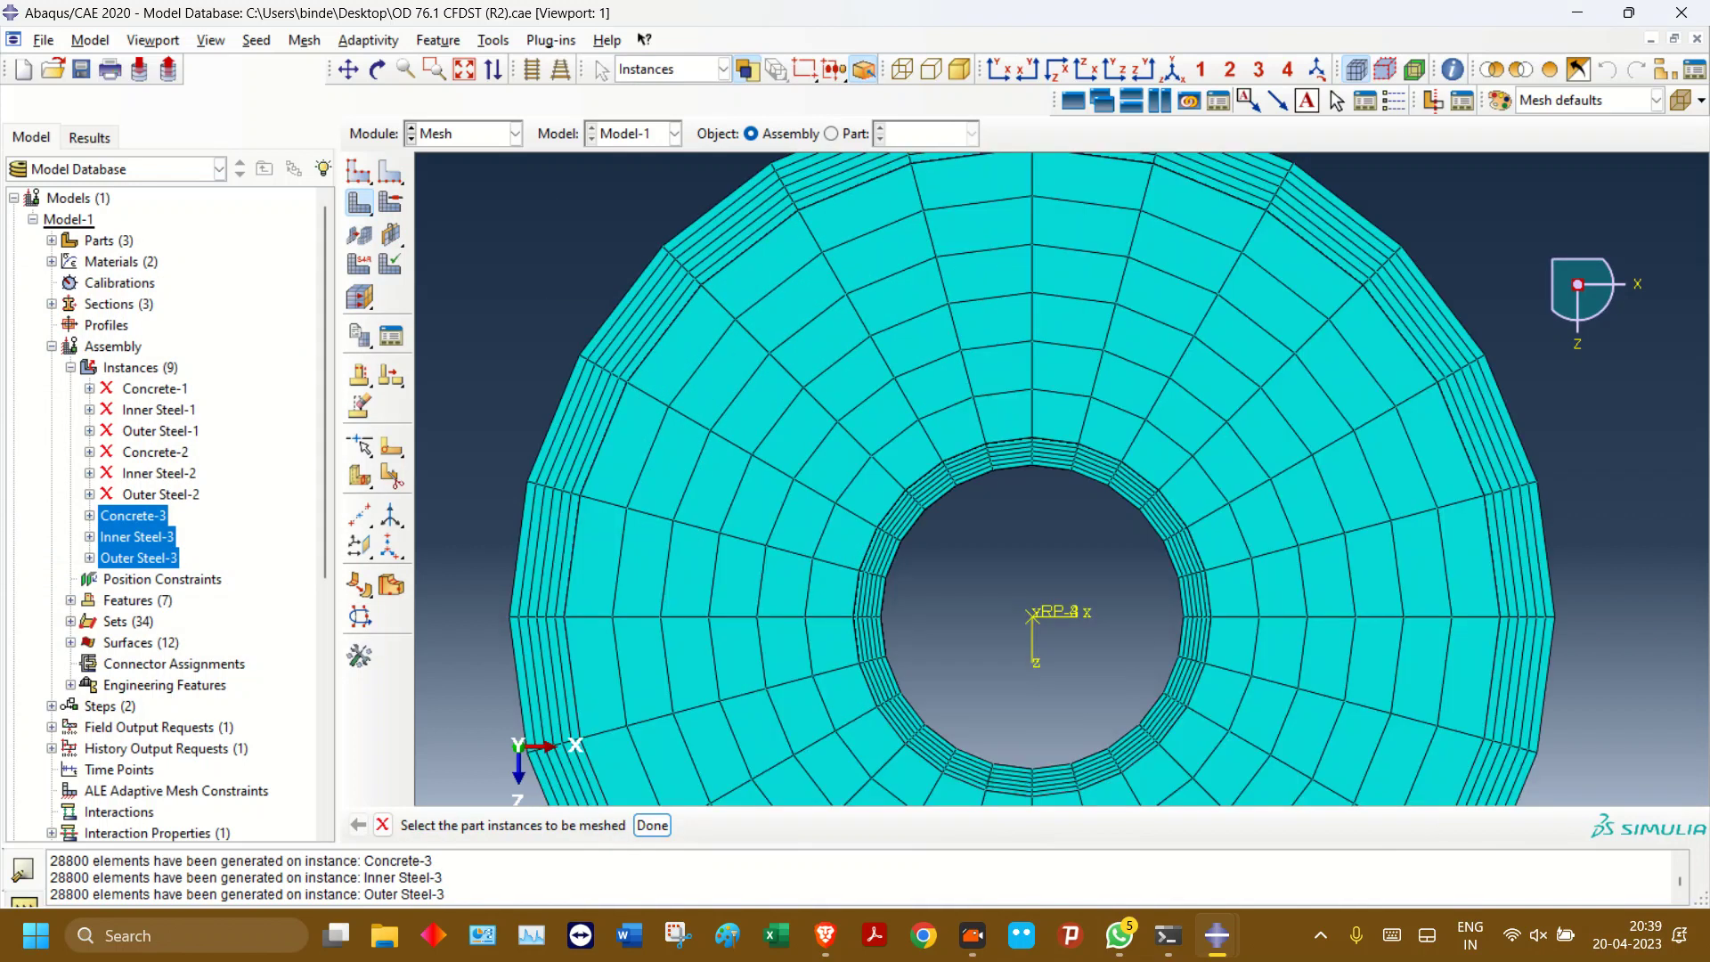
- Delete the local edge seeds from the whole column
scroll(549, 302, "up", 3)
left_click_drag(391, 171, 1239, 766)
scroll(482, 273, "up", 3)
left_click(740, 825)
- Select the outer circular edges of the steel tube and concrete in all four quadrants for local seeding
left_click_drag(391, 171, 422, 173)
left_click_drag(563, 205, 622, 307)
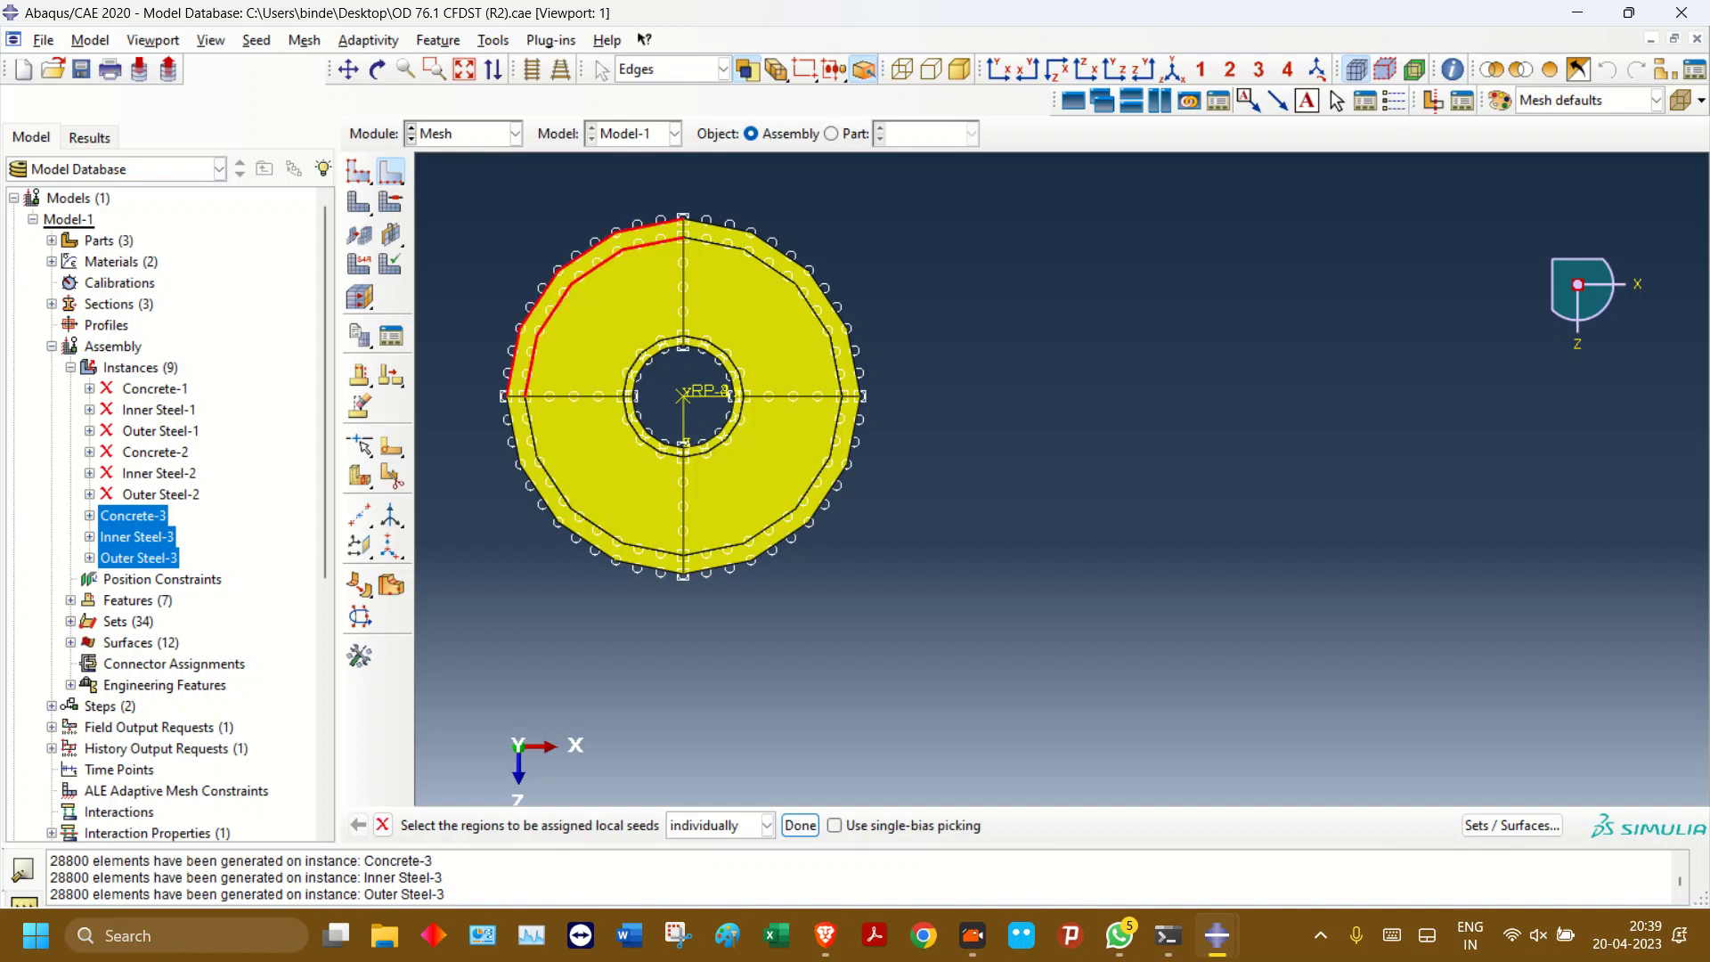
left_click_drag(518, 468, 577, 599, "shift")
left_click_drag(753, 481, 833, 620, "shift")
left_click_drag(799, 249, 892, 298, "shift")
- Add the circular edges around the central hole in all four quadrants to the selection and check it from the front and end
scroll(702, 351, "down", 5)
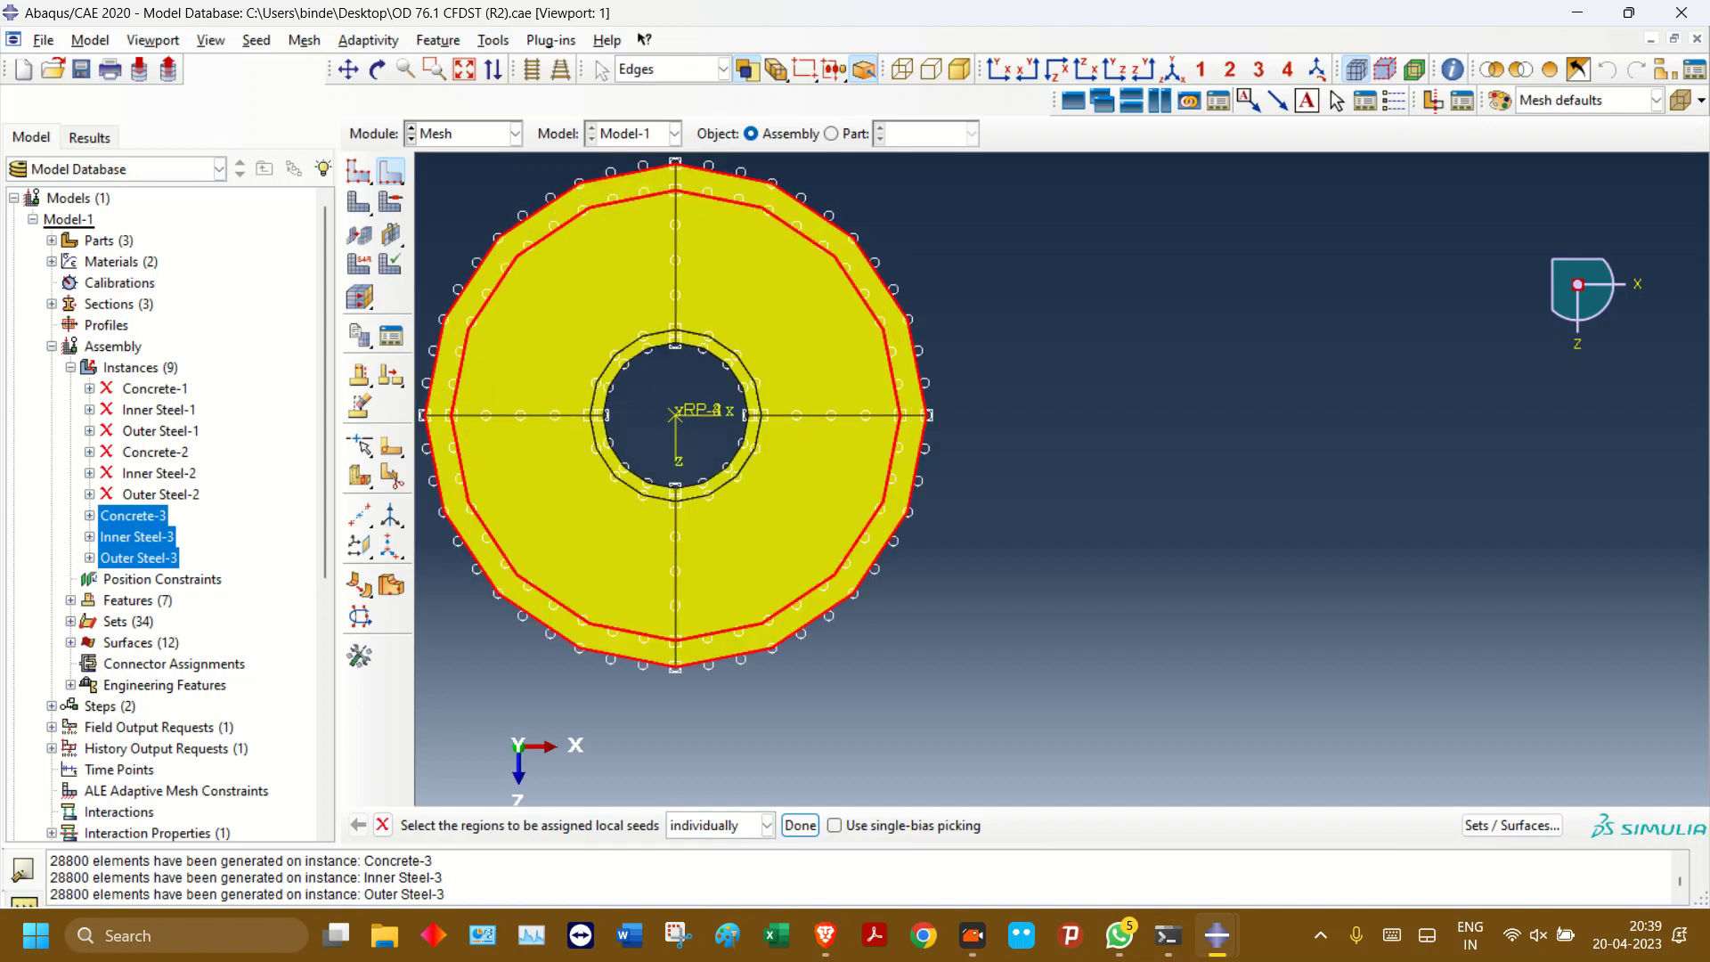
left_click_drag(698, 346, 785, 392, "shift")
left_click_drag(724, 497, 767, 577, "shift")
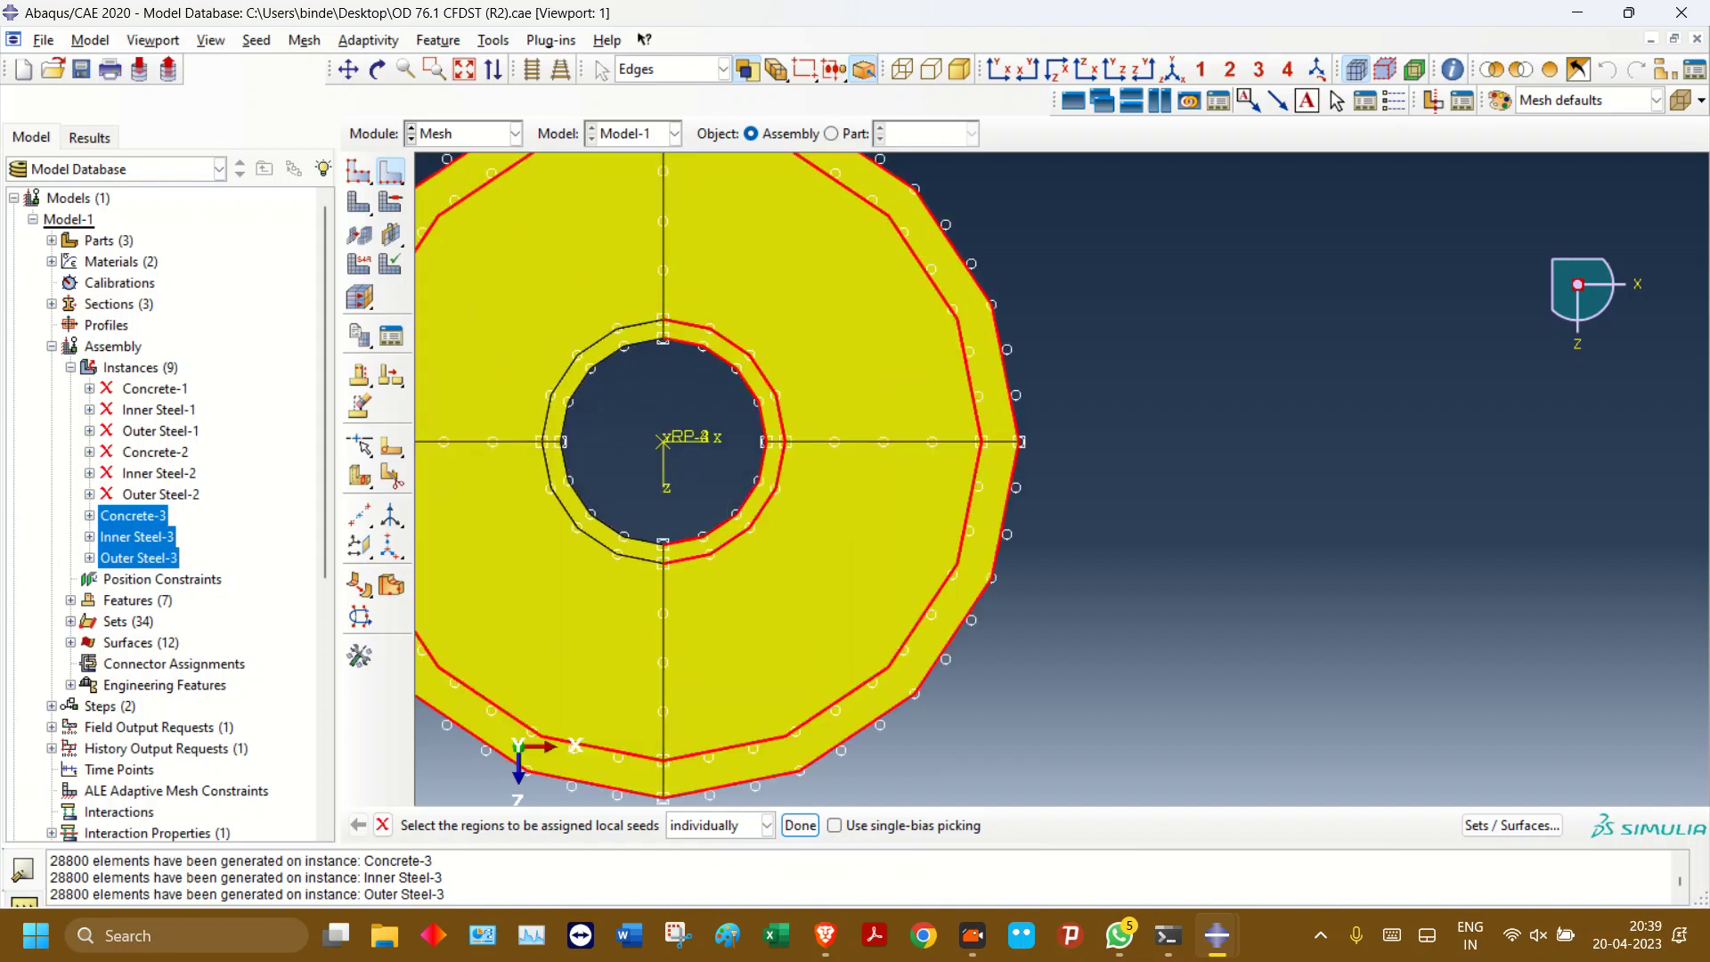
left_click_drag(605, 501, 555, 566, "shift")
left_click_drag(602, 390, 549, 319, "shift")
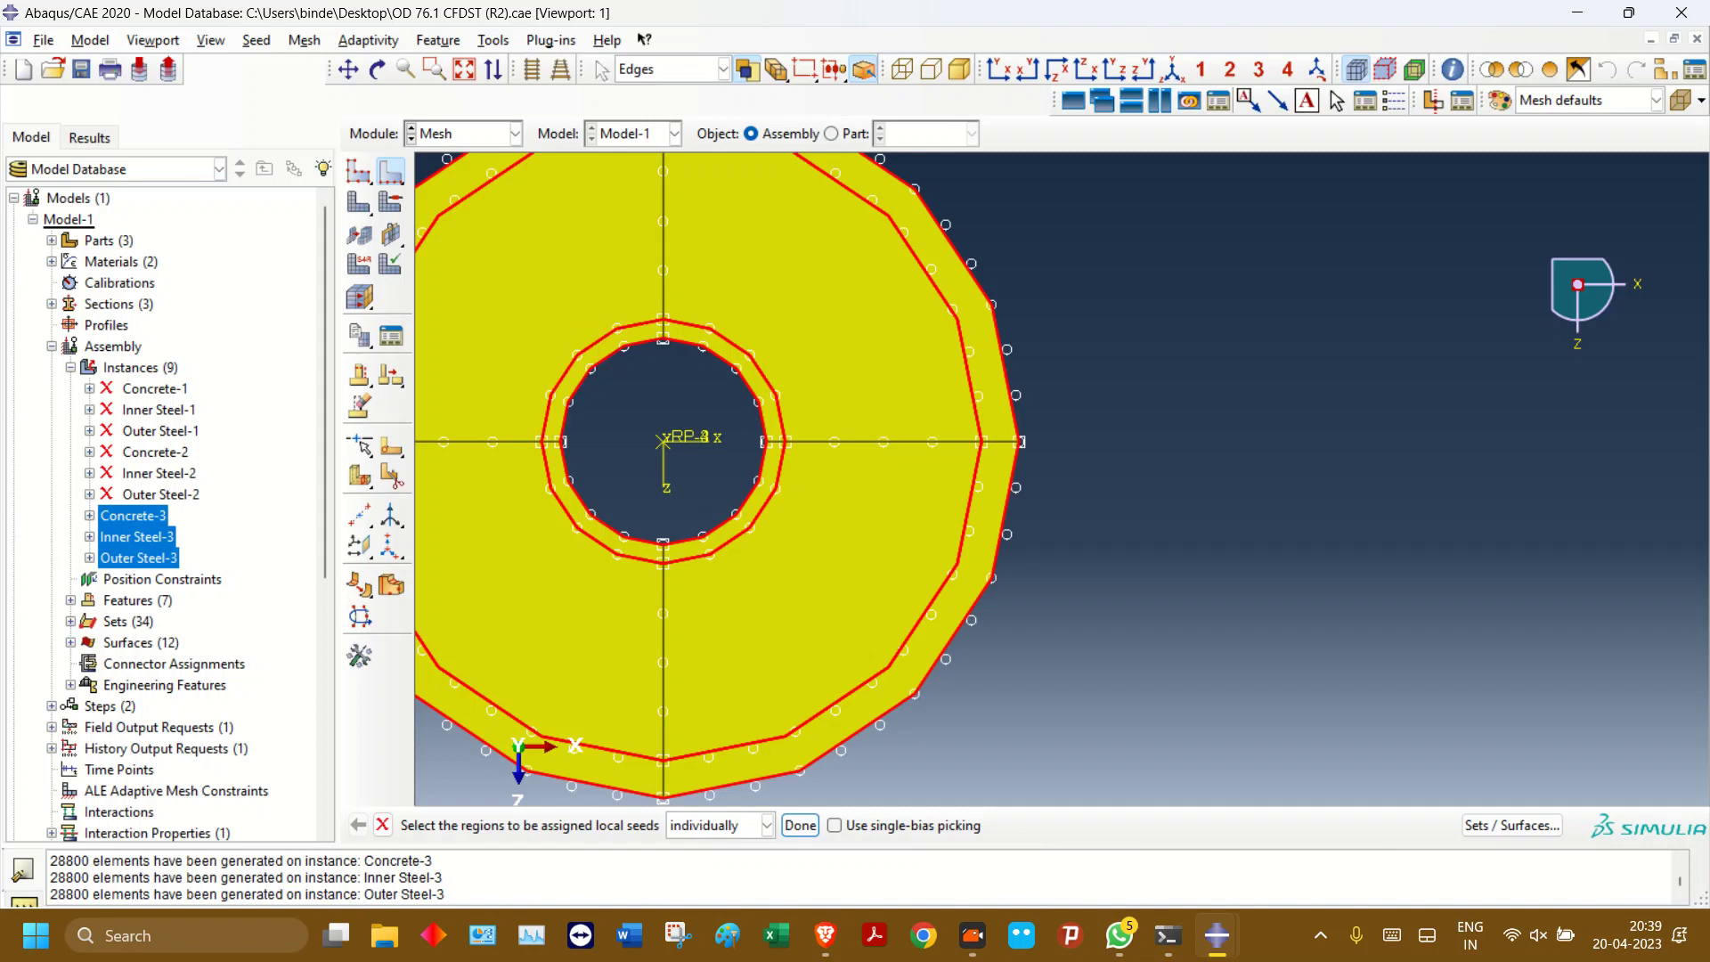
left_click(1056, 69)
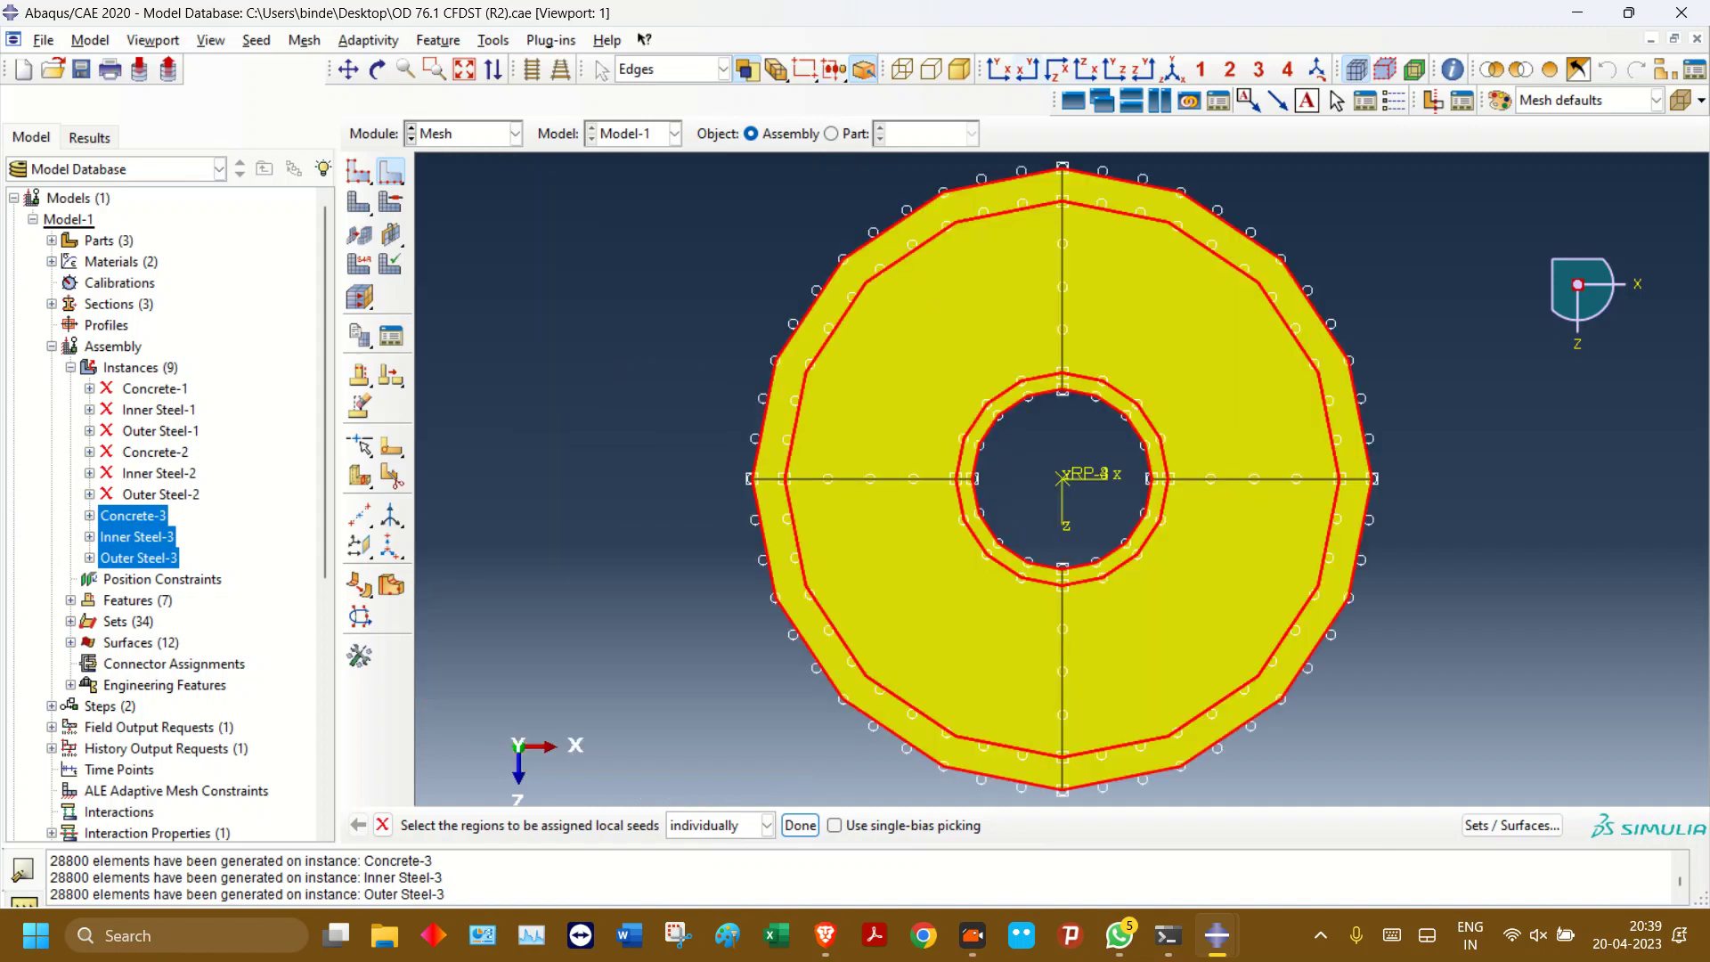
left_click(1027, 69)
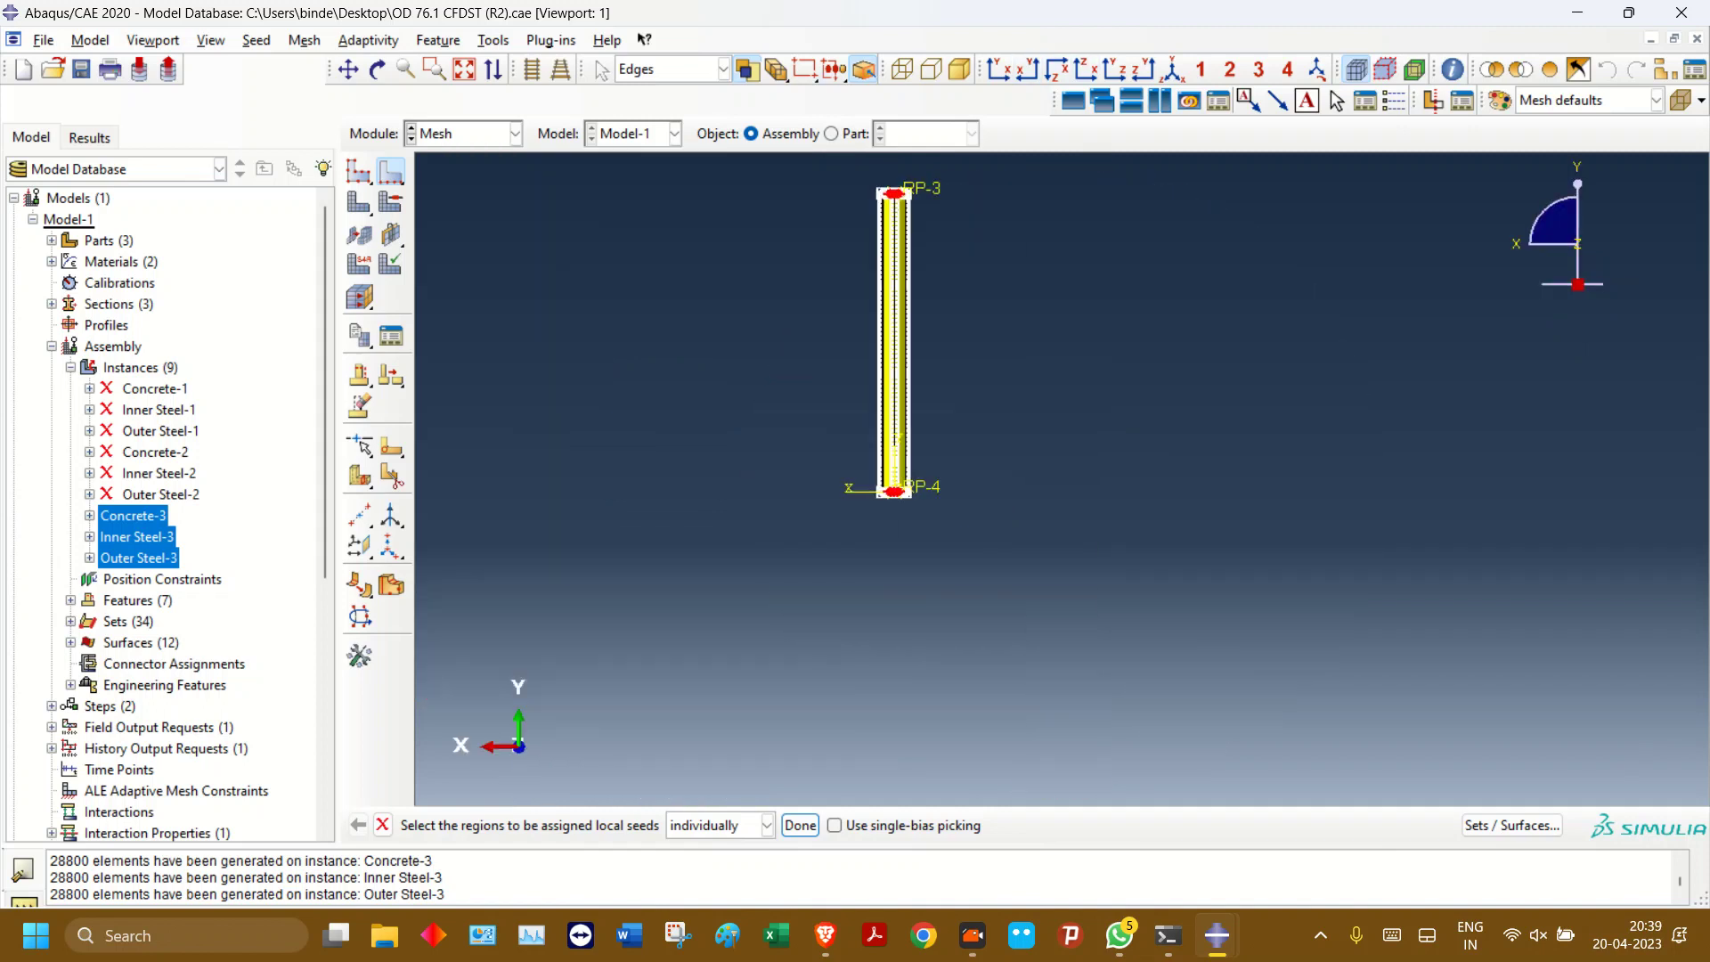
left_click(1114, 70)
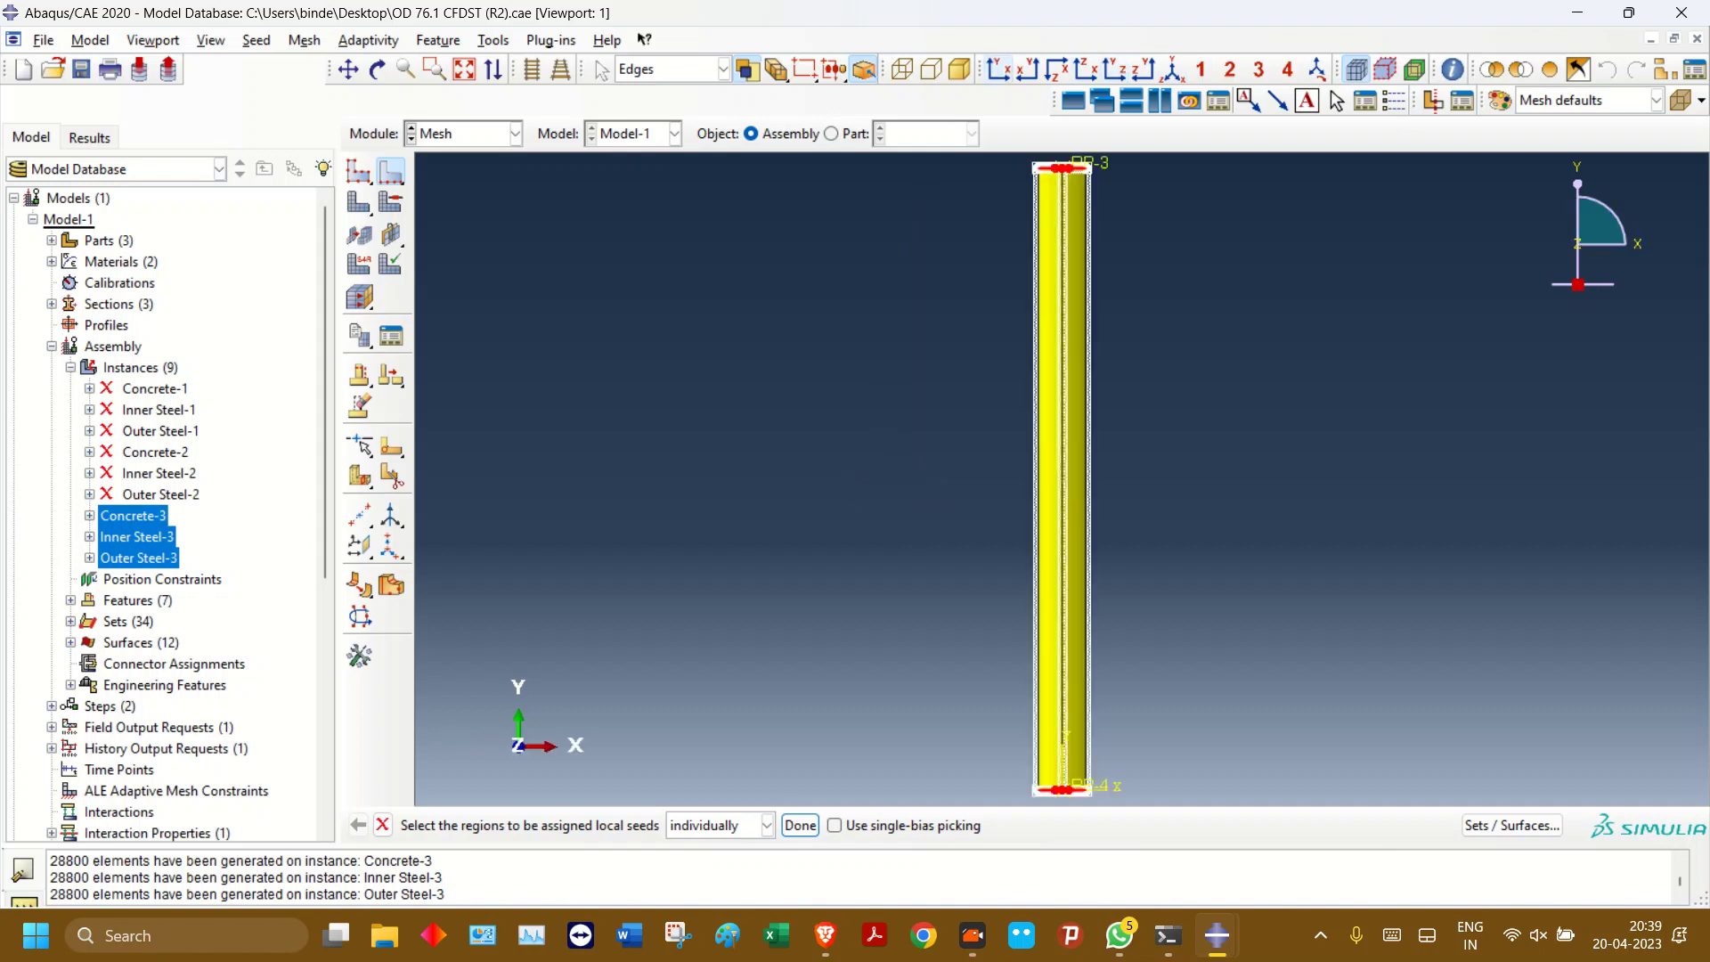
left_click(1056, 70)
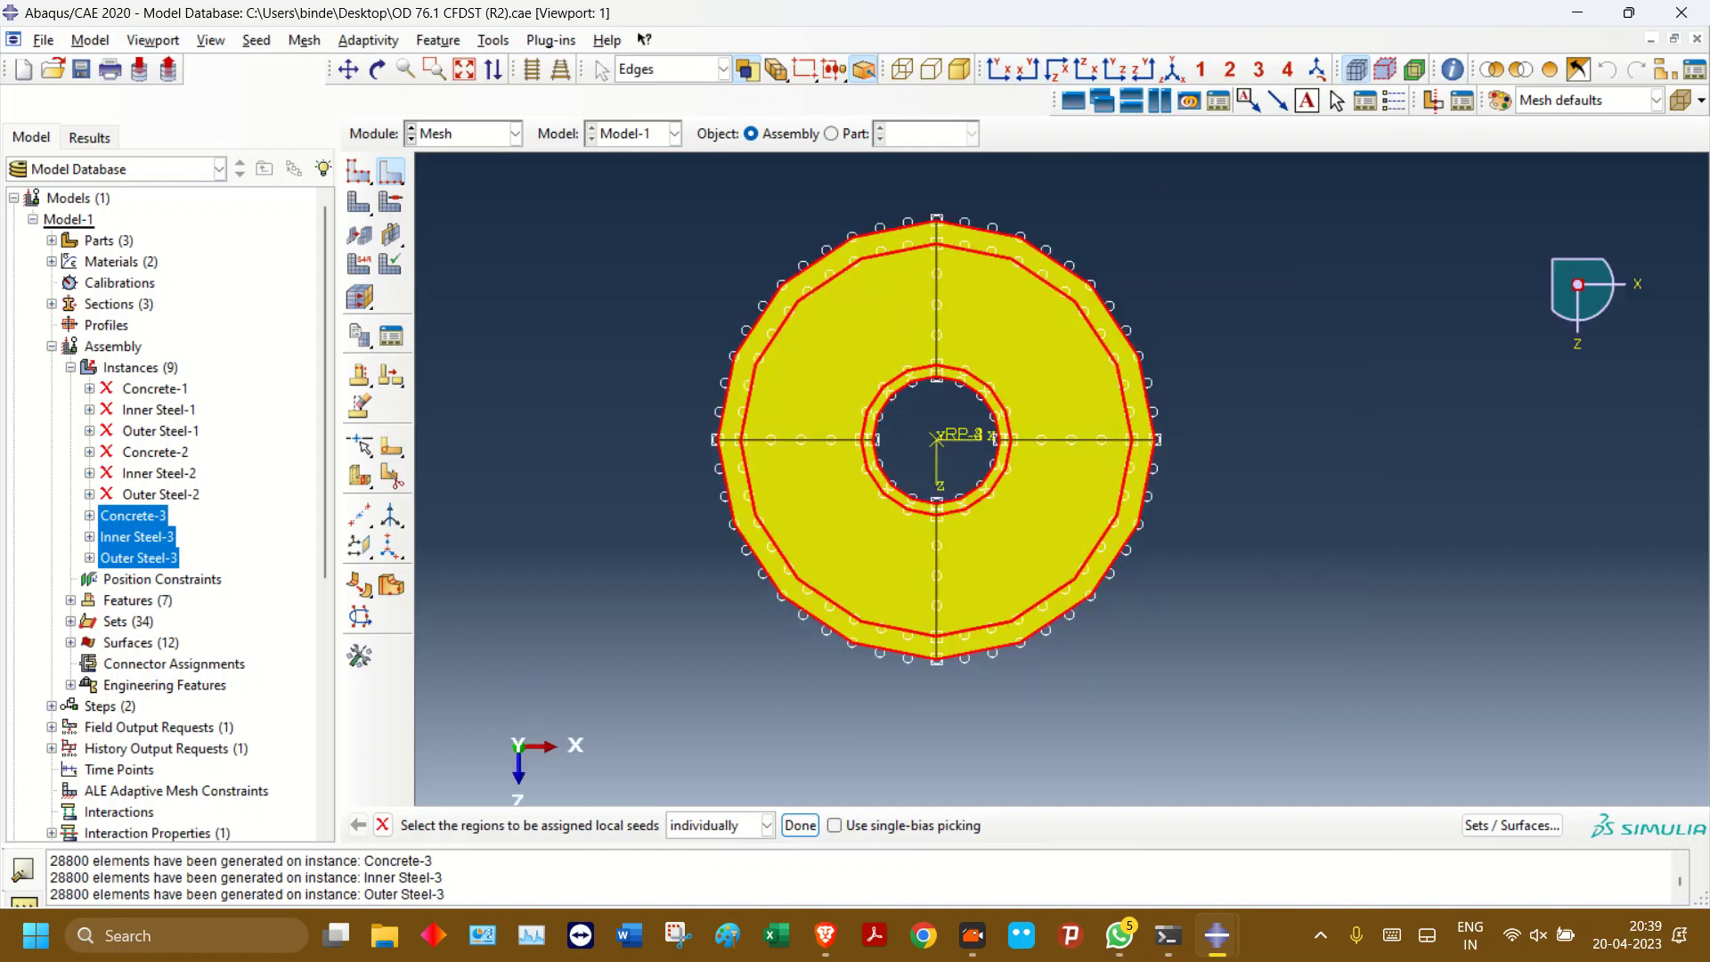
- Seed the selected circular edges by number with 8 elements and create the set Edge Seeds-2
left_click(800, 825)
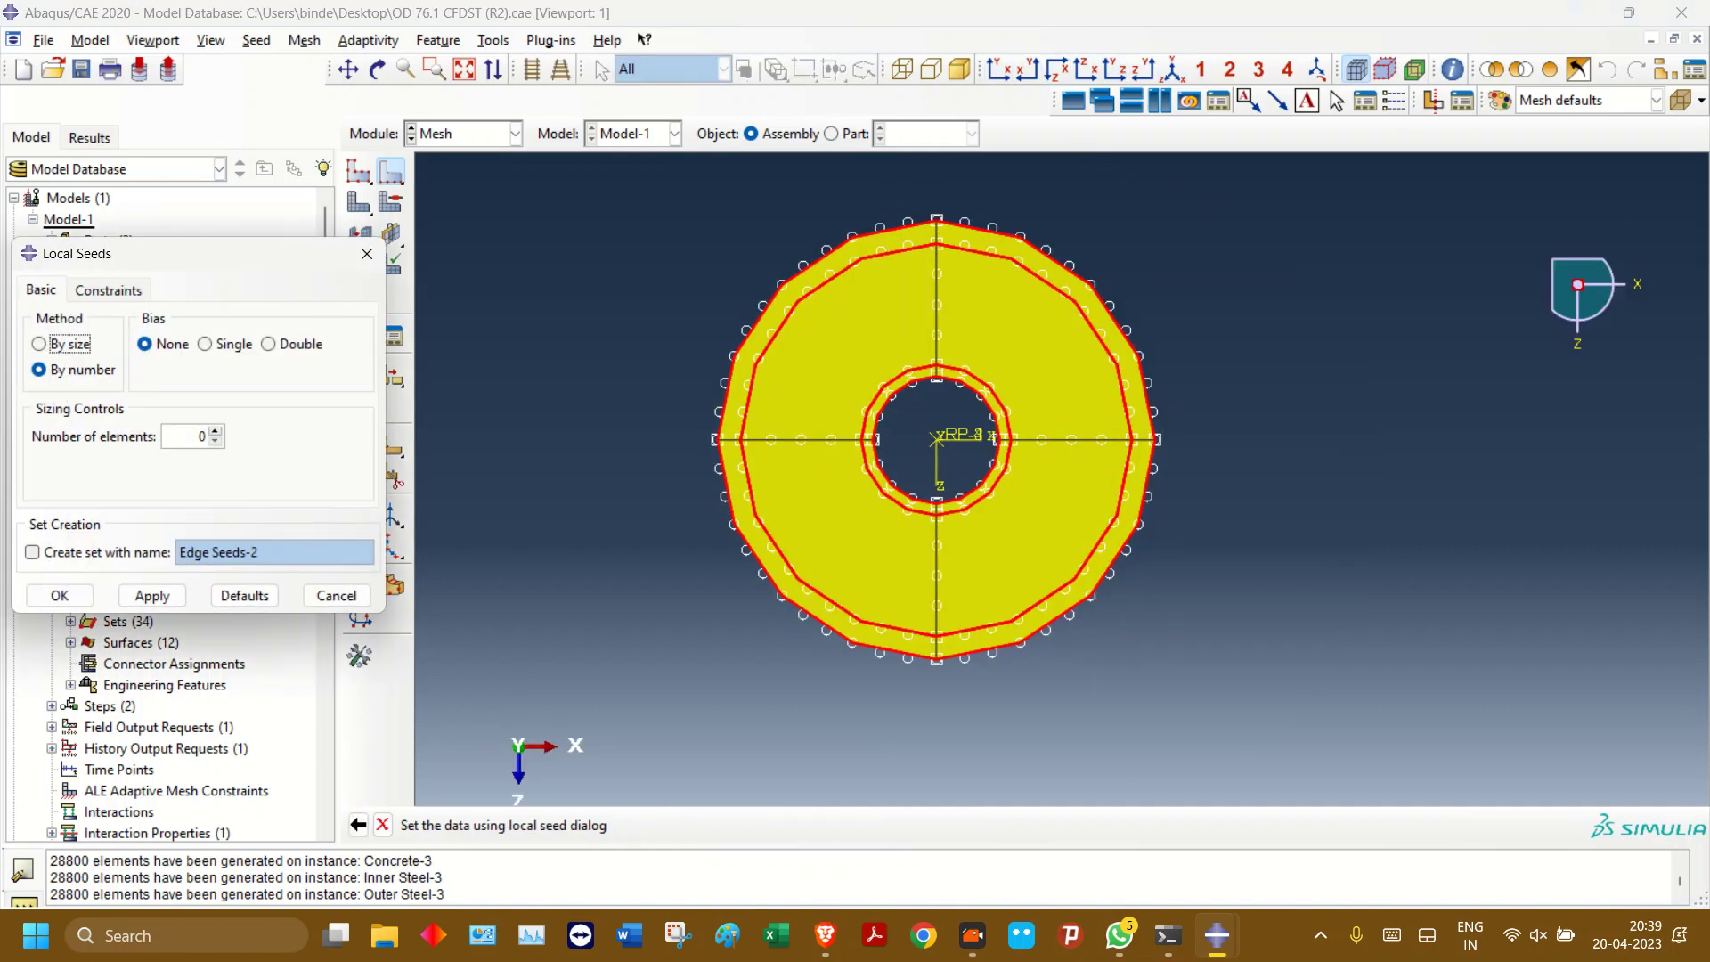
key("Return")
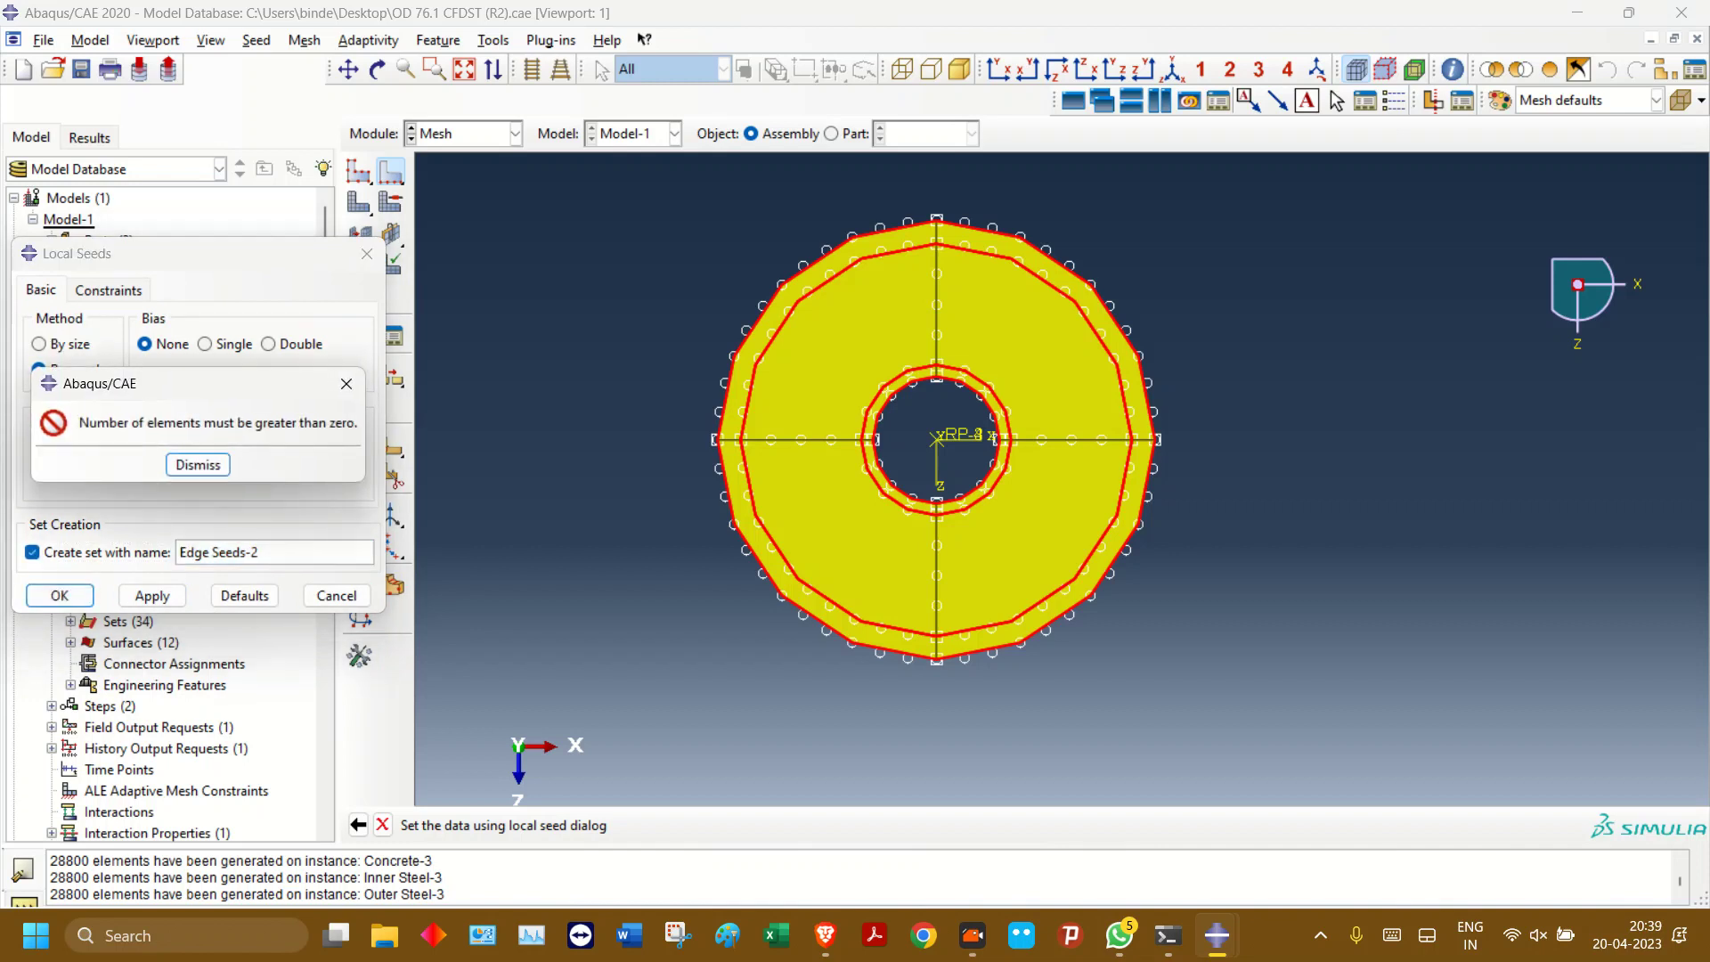
key("Return")
double_click(202, 437)
type("8")
left_click(60, 595)
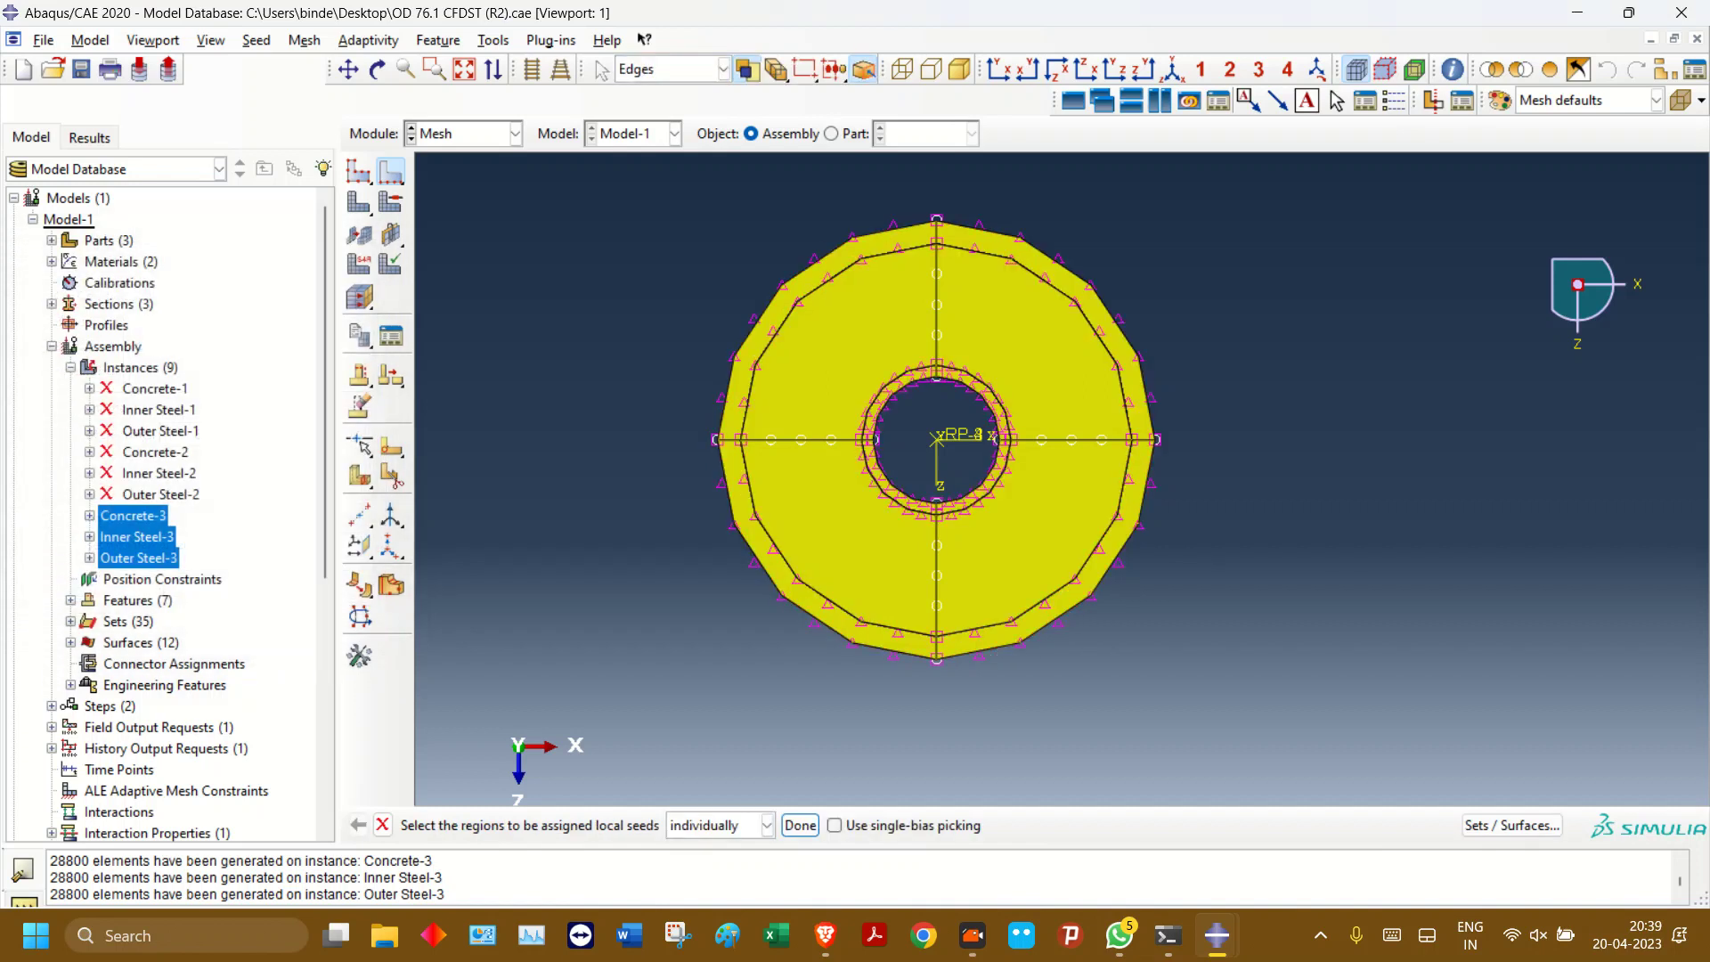
- Remesh Concrete-3, Inner Steel-3 and Outer Steel-3 with the 8-element circular edge seeds and save the model database
left_click(359, 202)
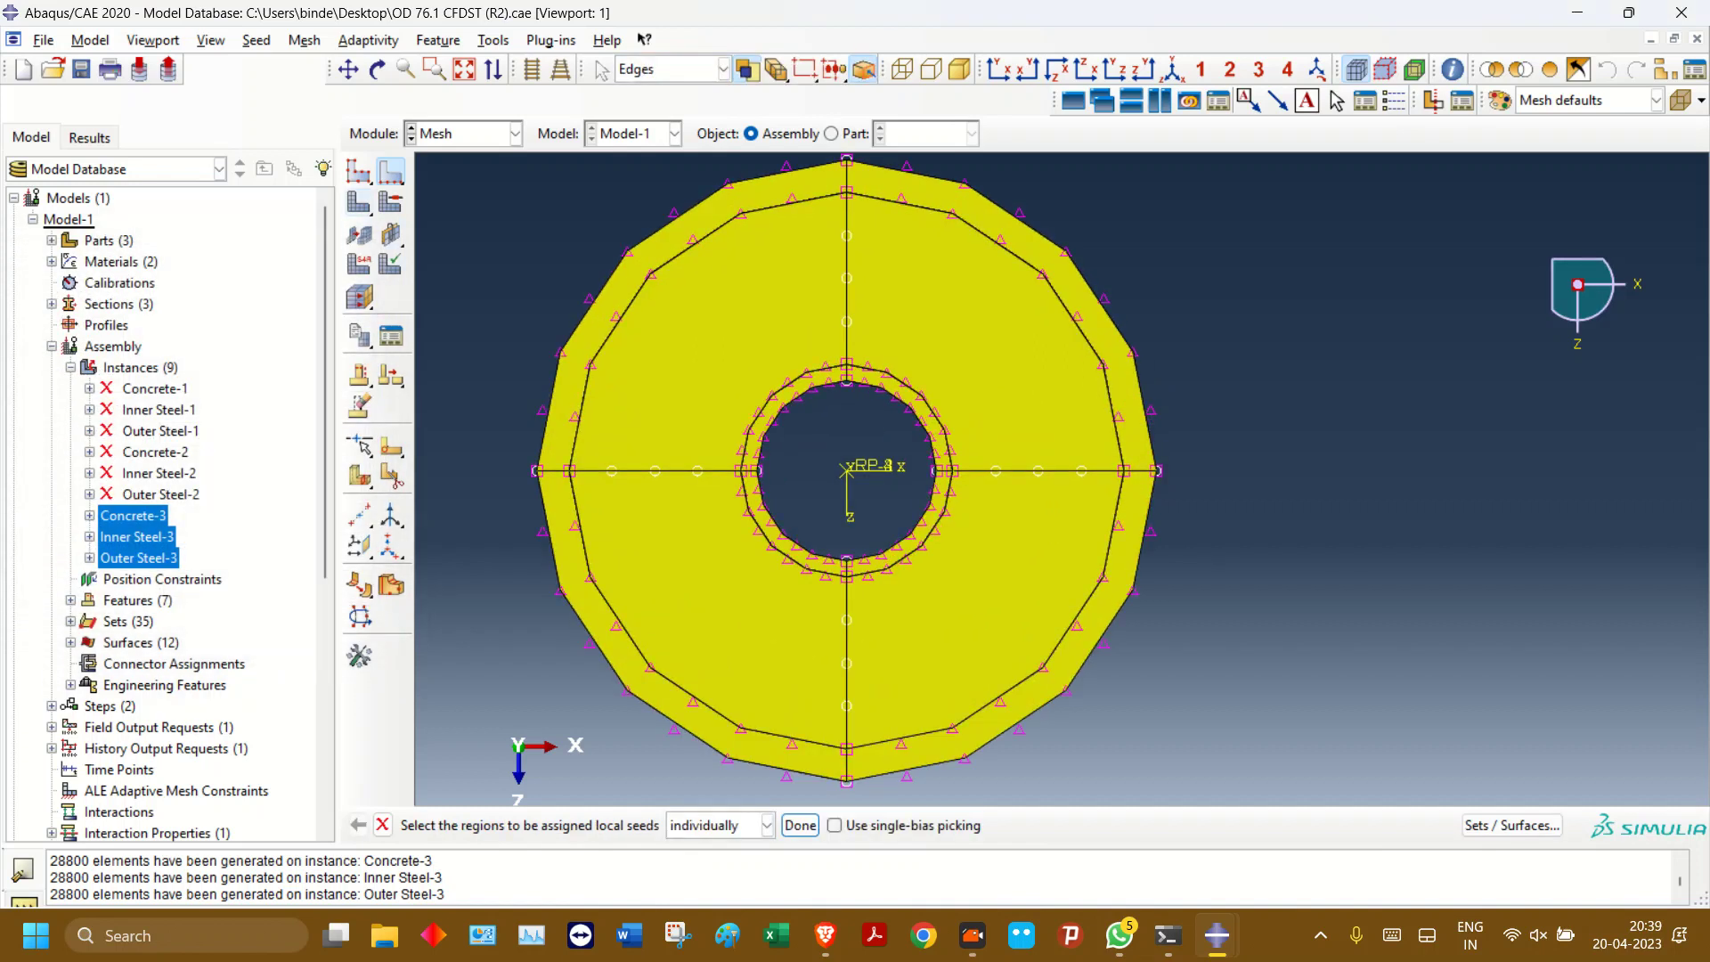
left_click_drag(495, 529, 1335, 807)
left_click(651, 825)
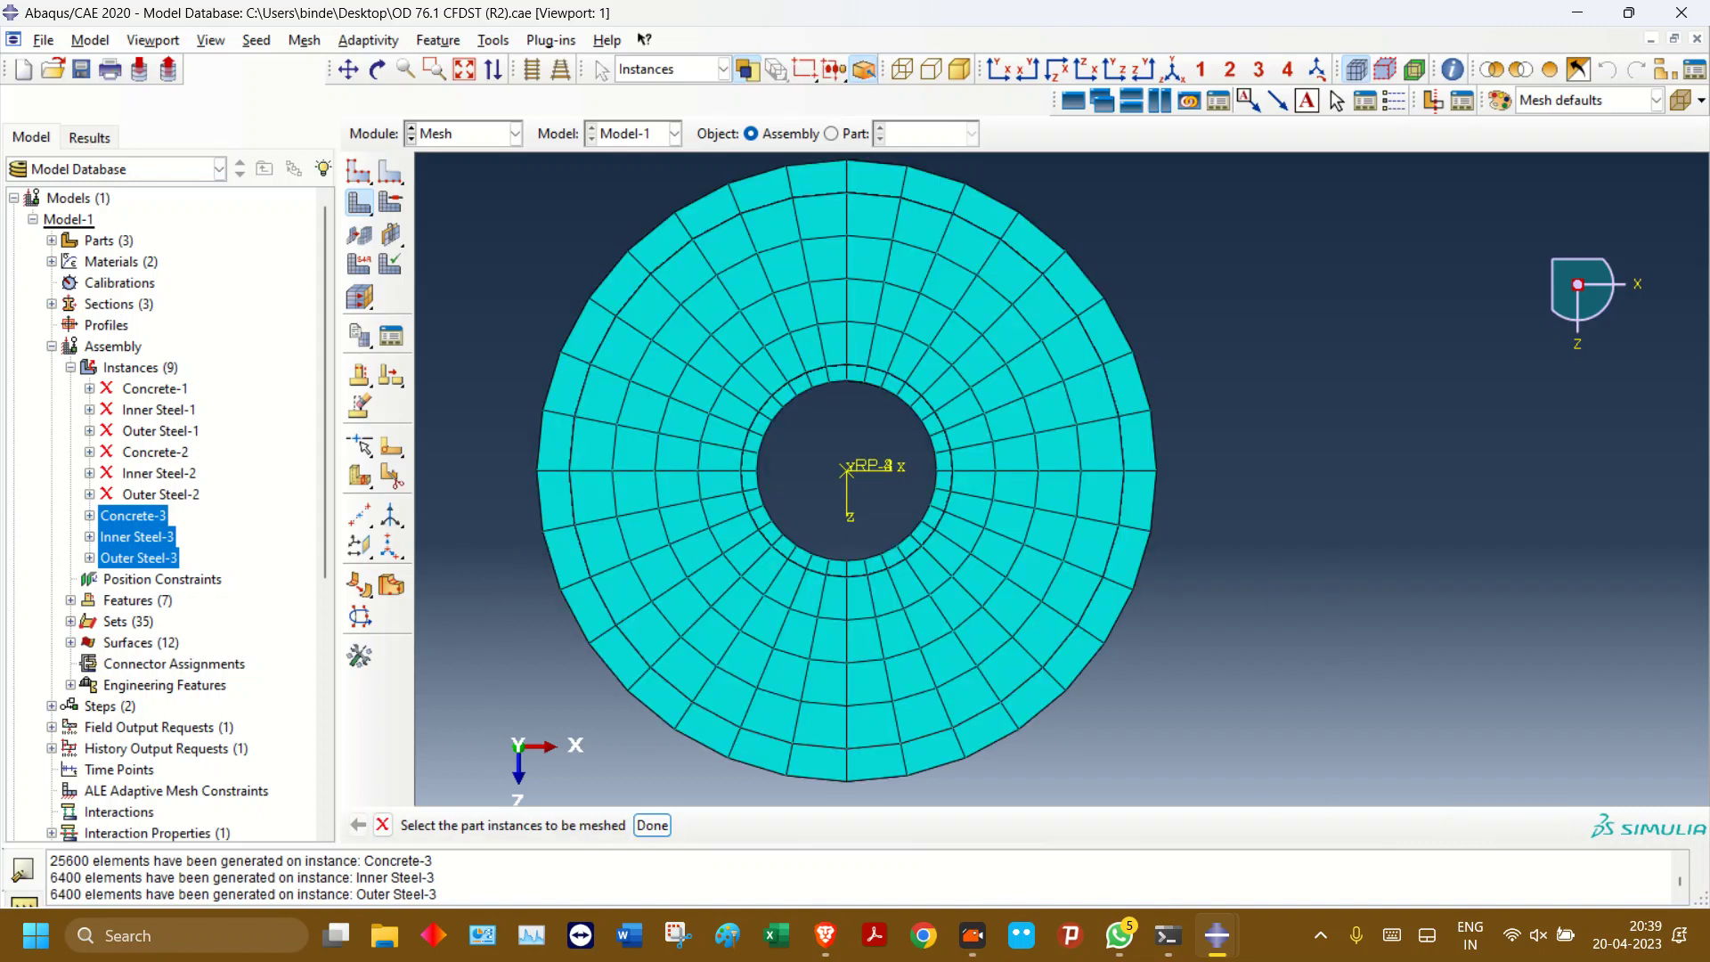
scroll(988, 481, "up", 3)
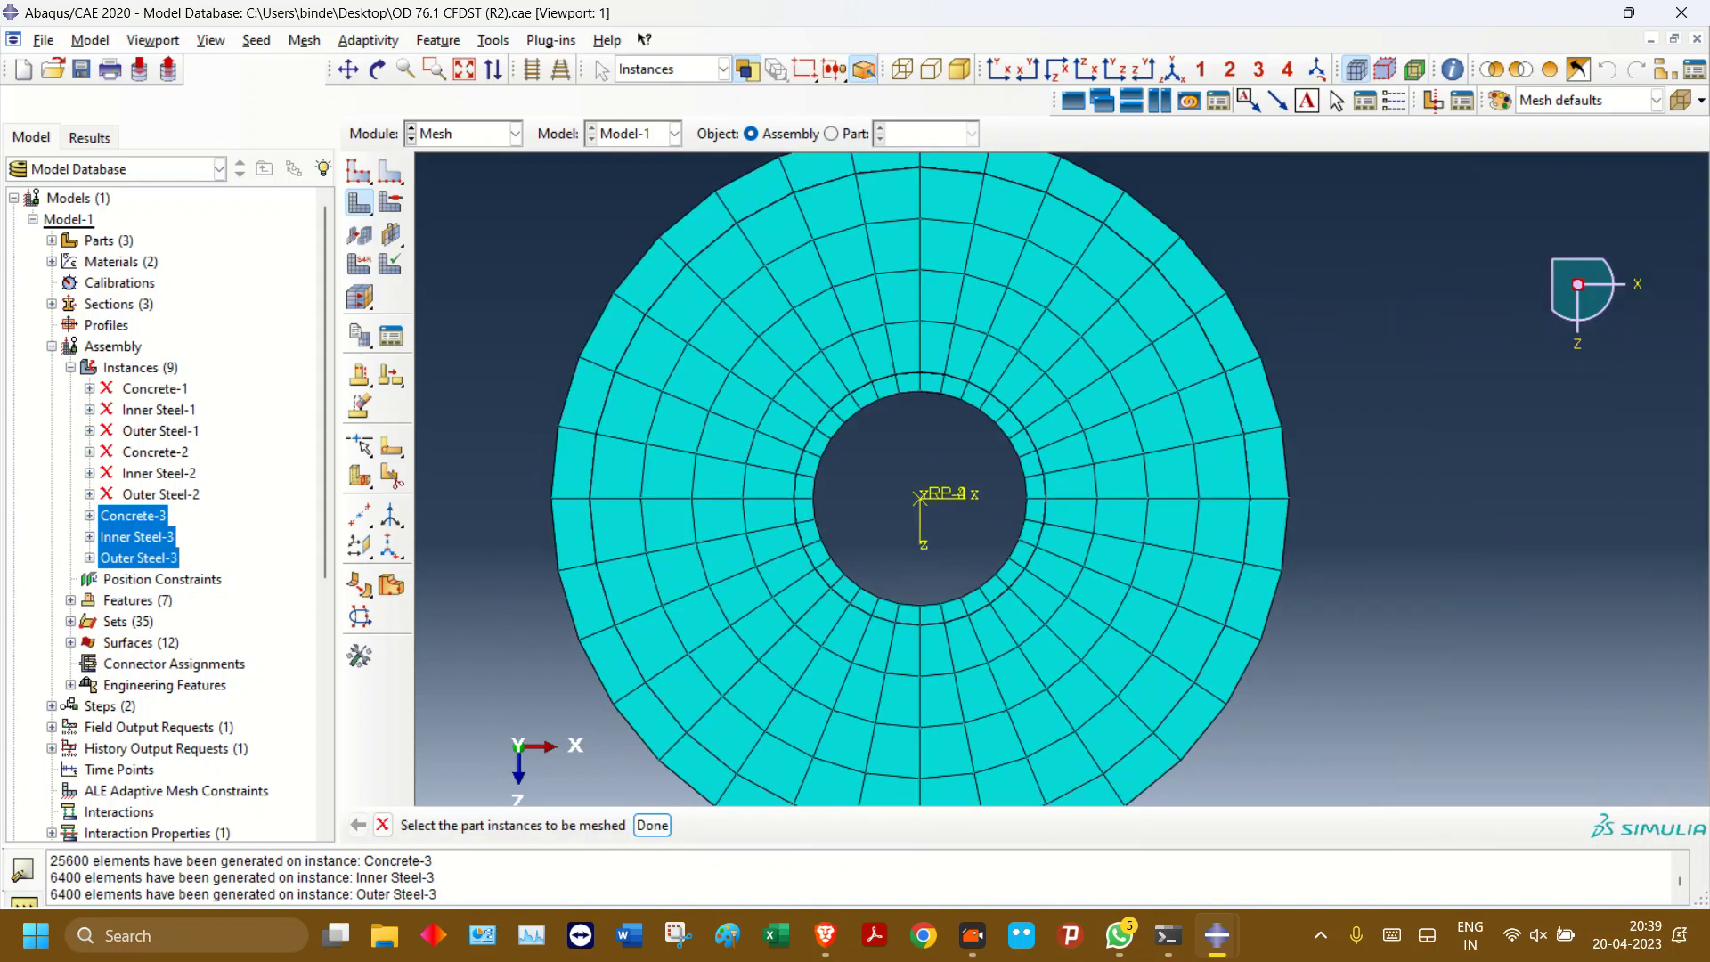
scroll(794, 416, "up", 5)
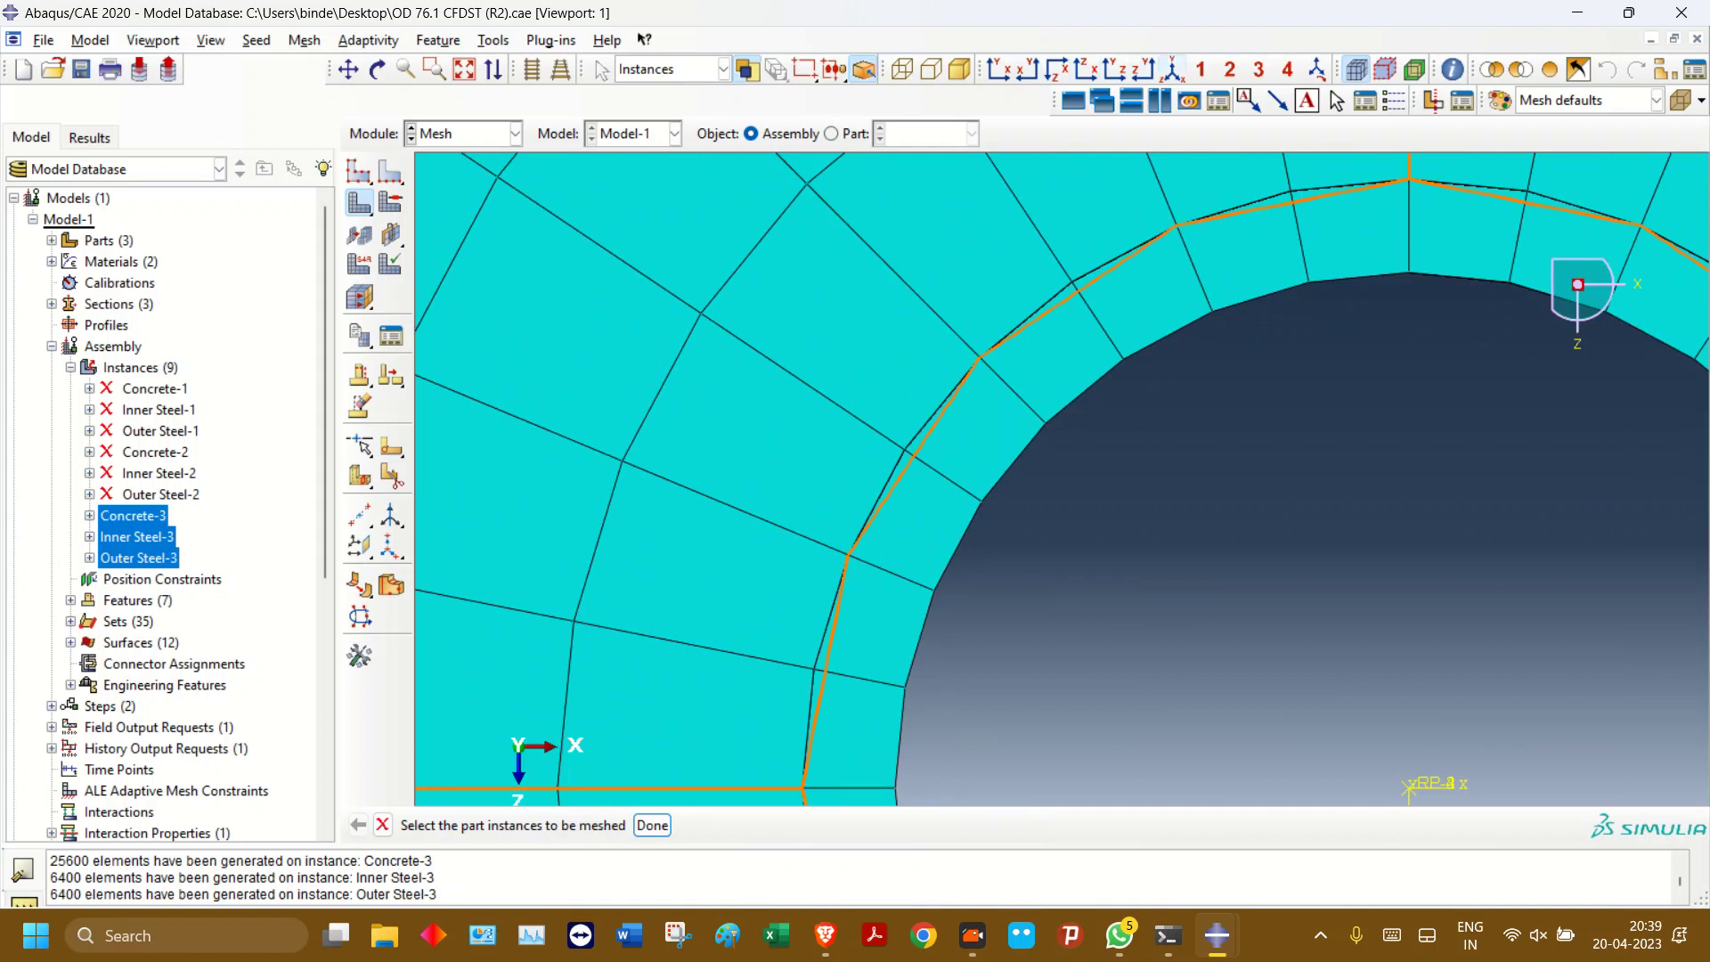
left_click(1172, 70)
scroll(1213, 164, "up", 3)
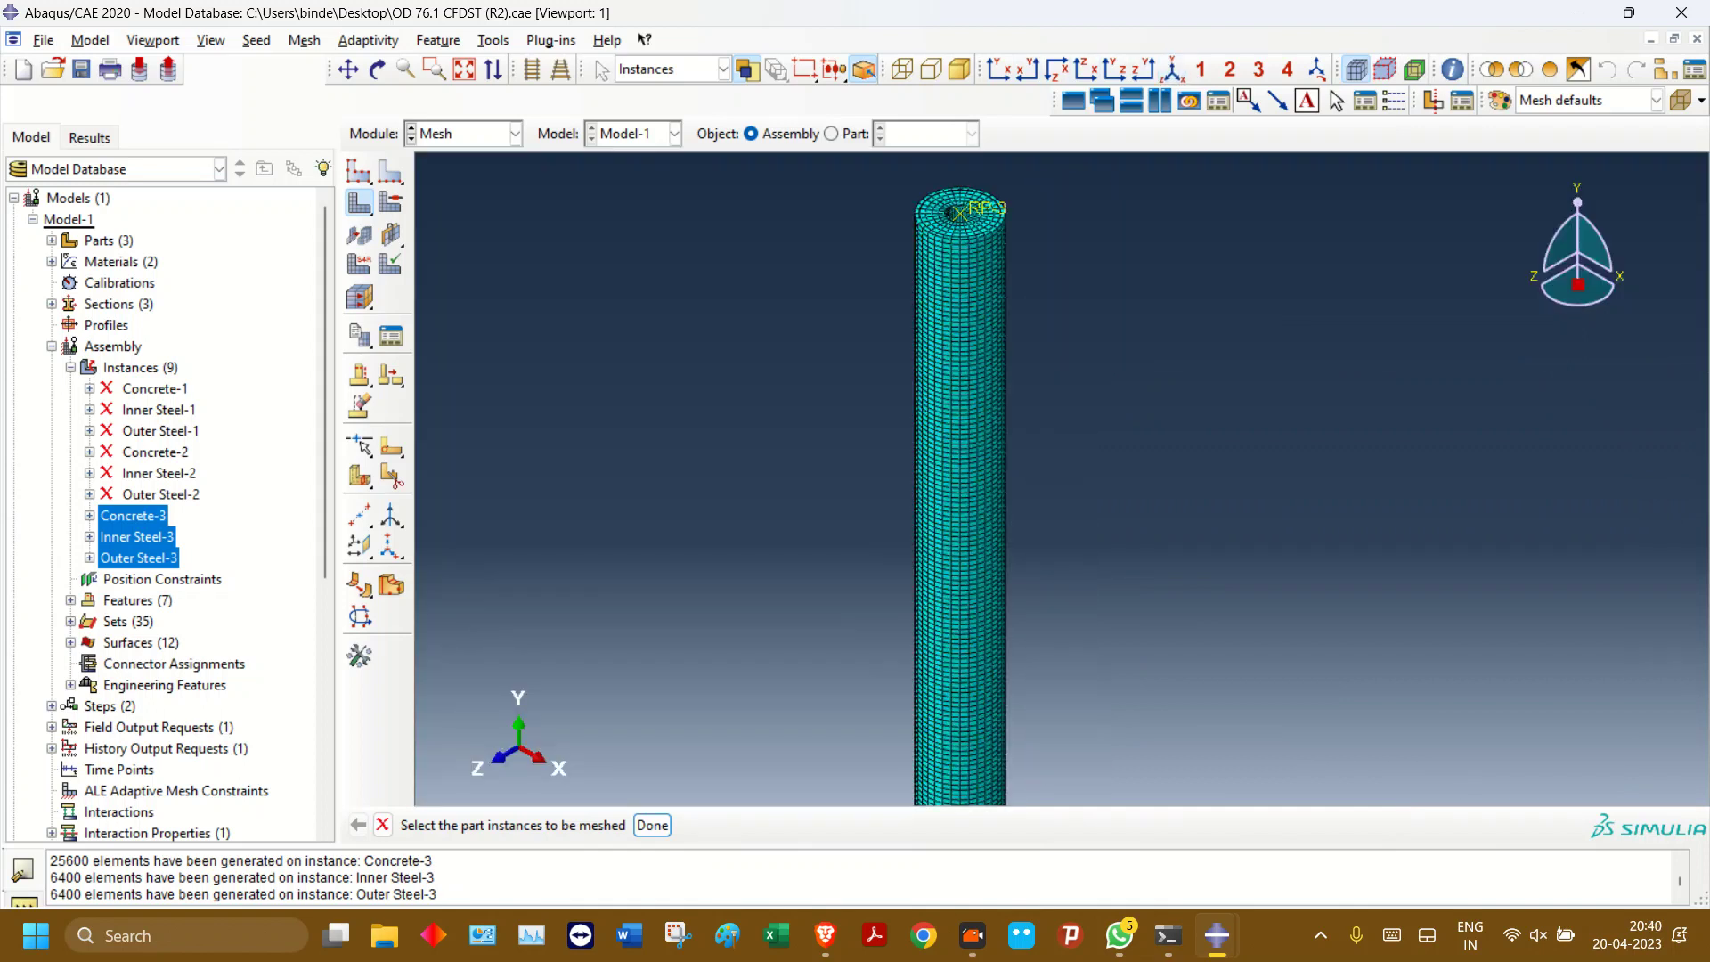
scroll(1108, 206, "up", 3)
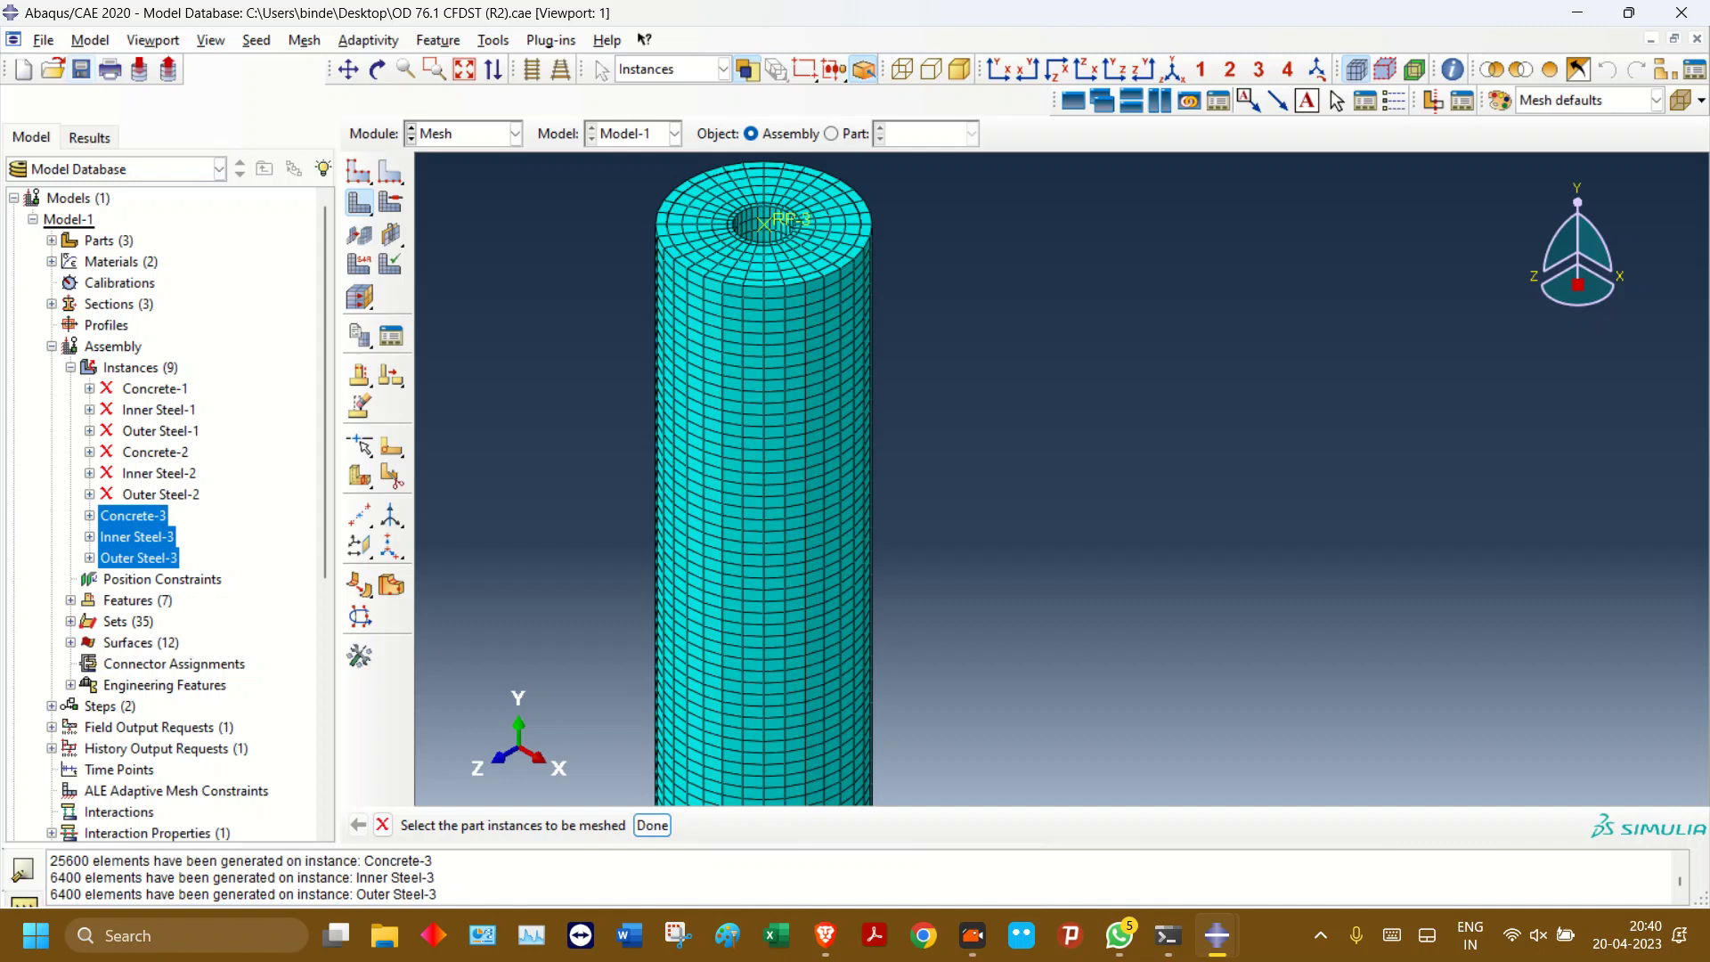
key("ctrl+s")
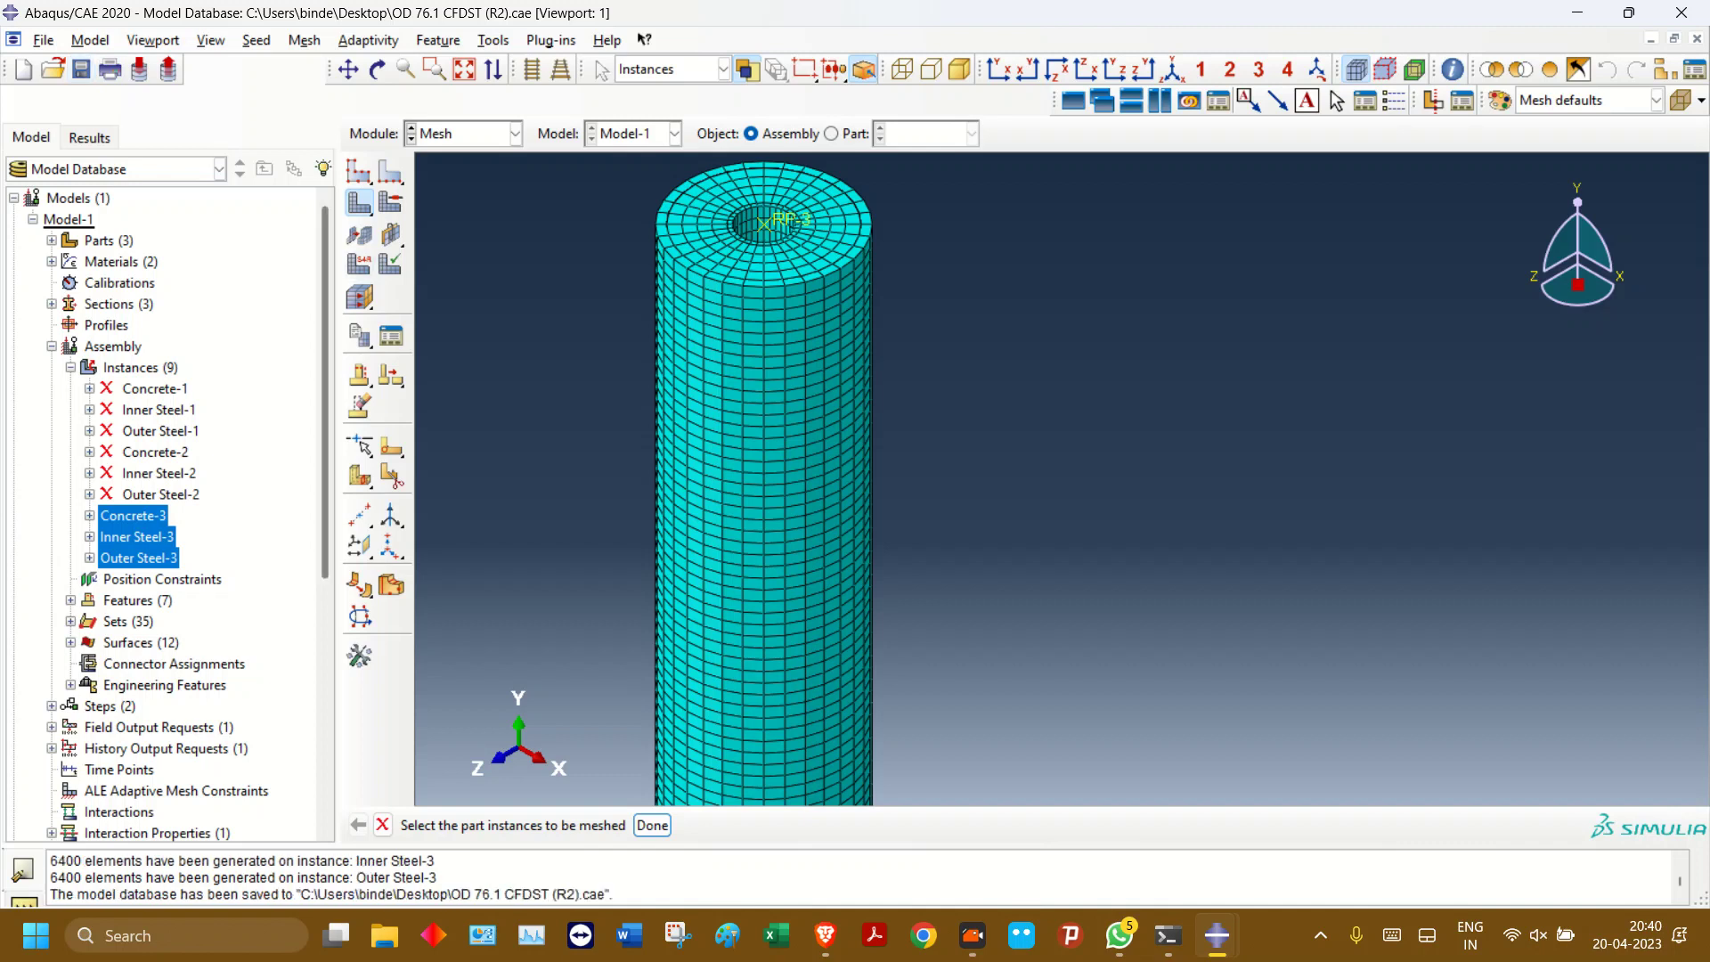
- Reselect the pin node region of the rigid body constraint top-Copy at the column's bottom end as set p_Set-25, leaving out the column's sides
scroll(167, 513, "down", 7)
left_click(515, 133)
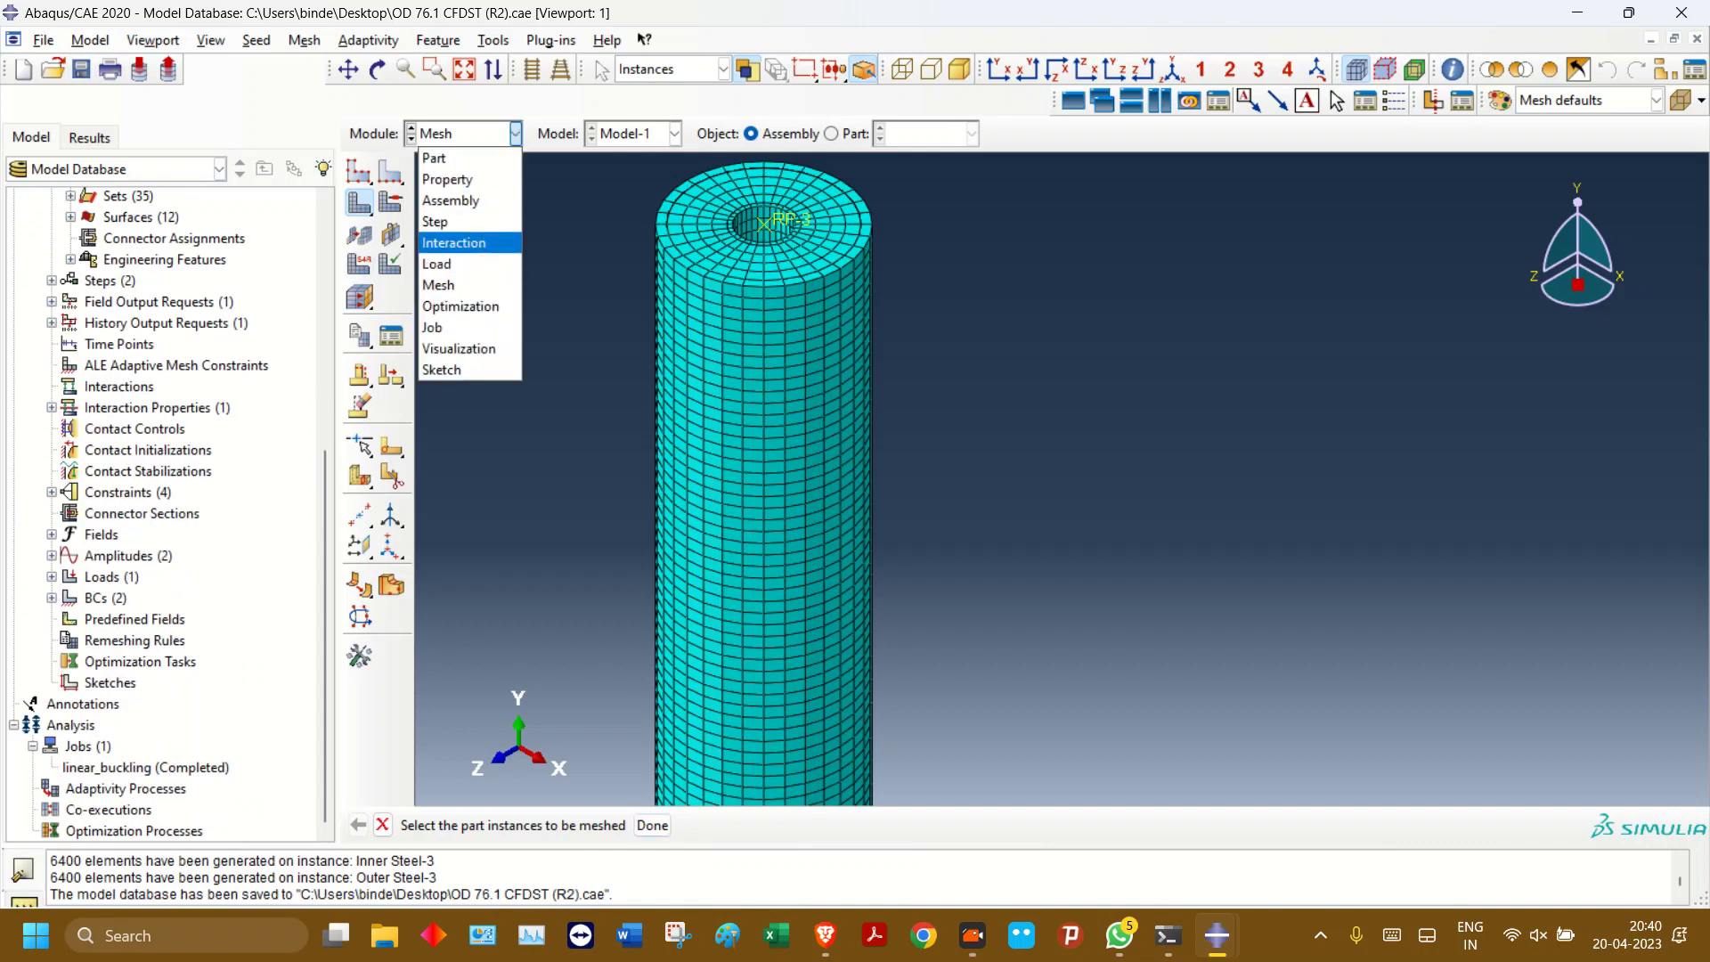
left_click(454, 243)
left_click(390, 243)
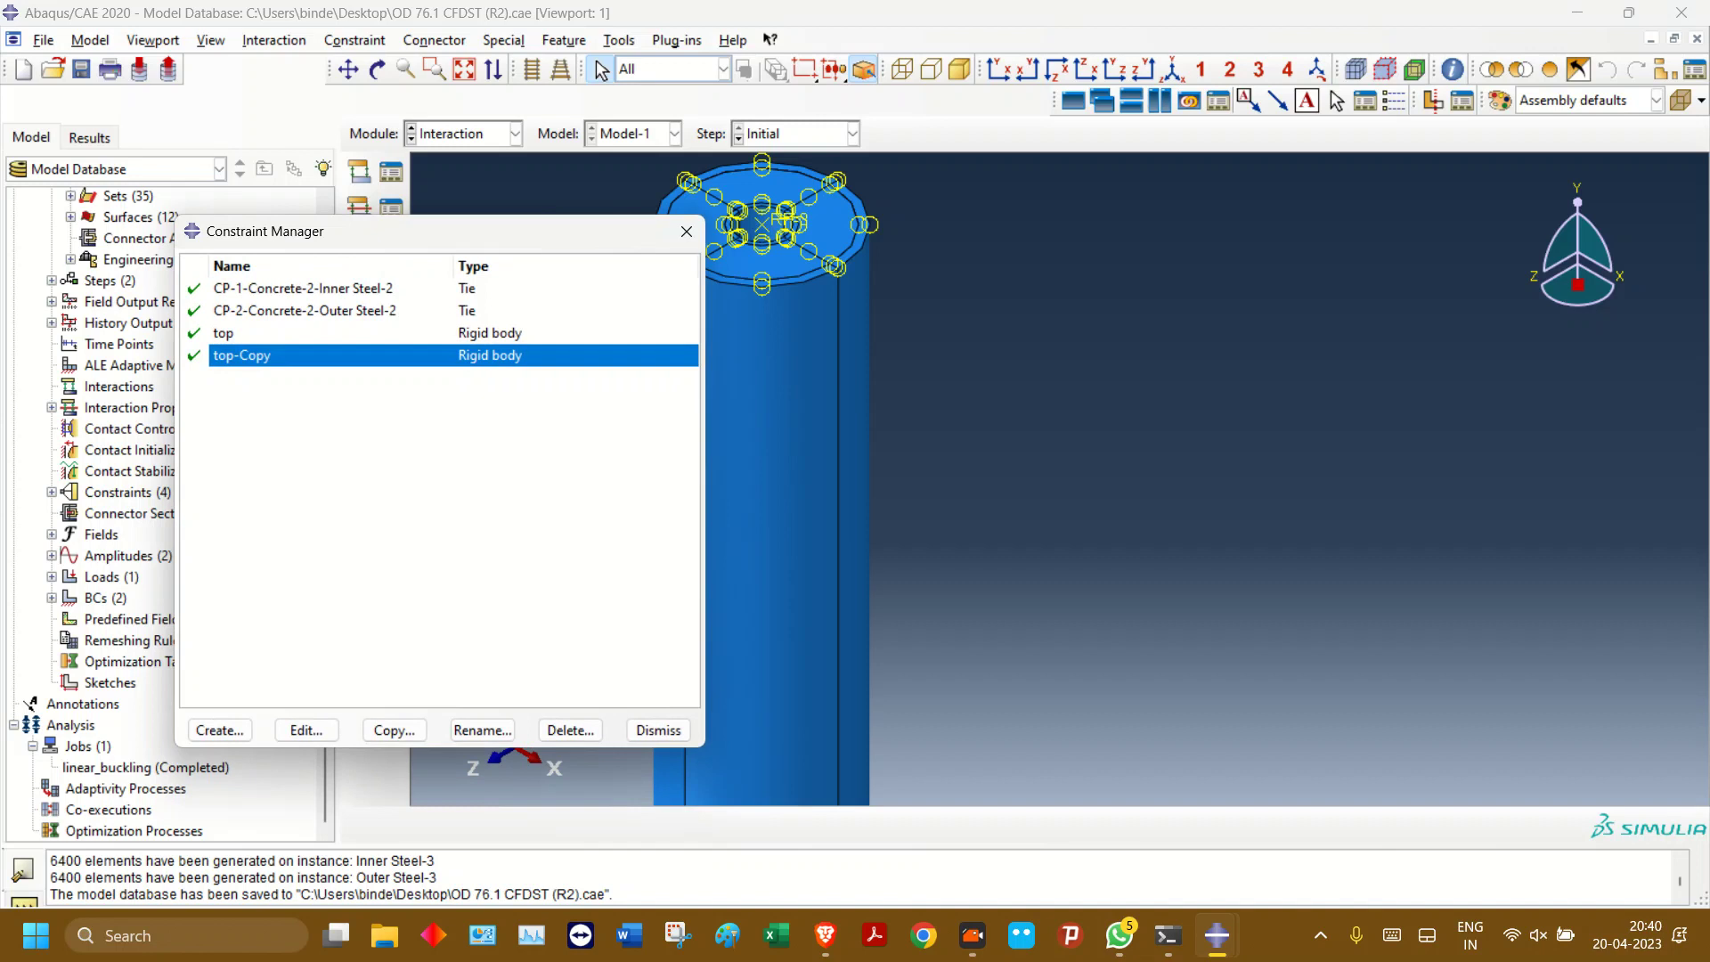
left_click(307, 731)
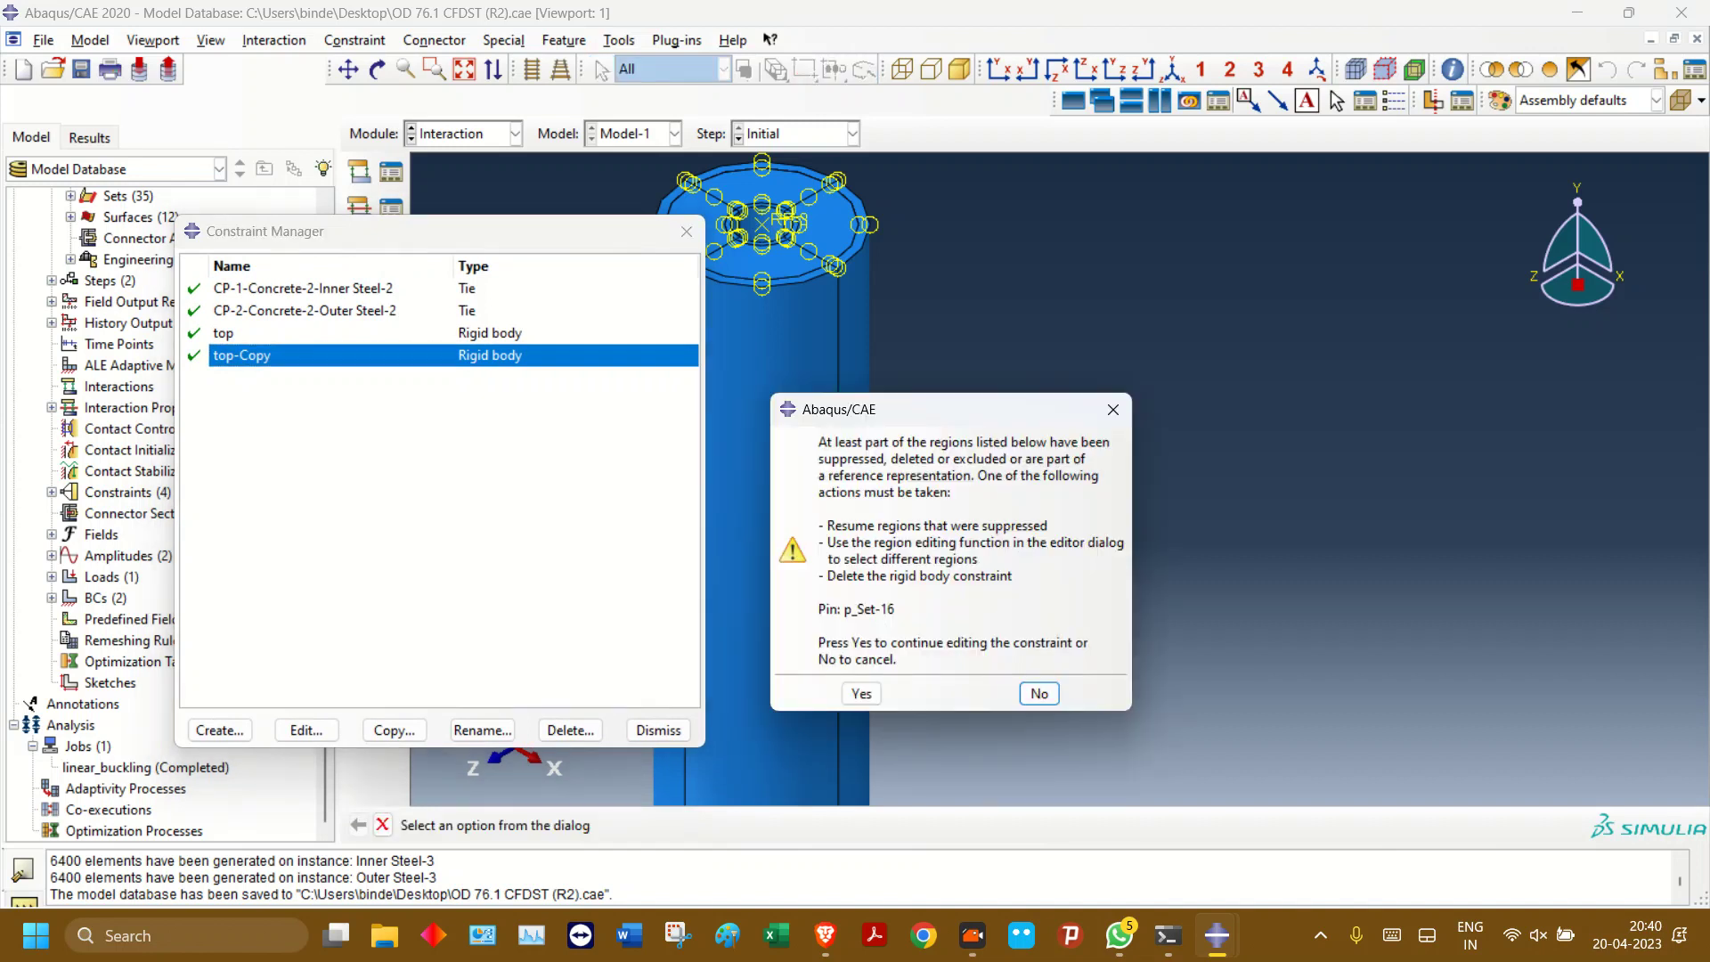
left_click(861, 694)
scroll(1098, 629, "down", 6)
left_click(55, 291)
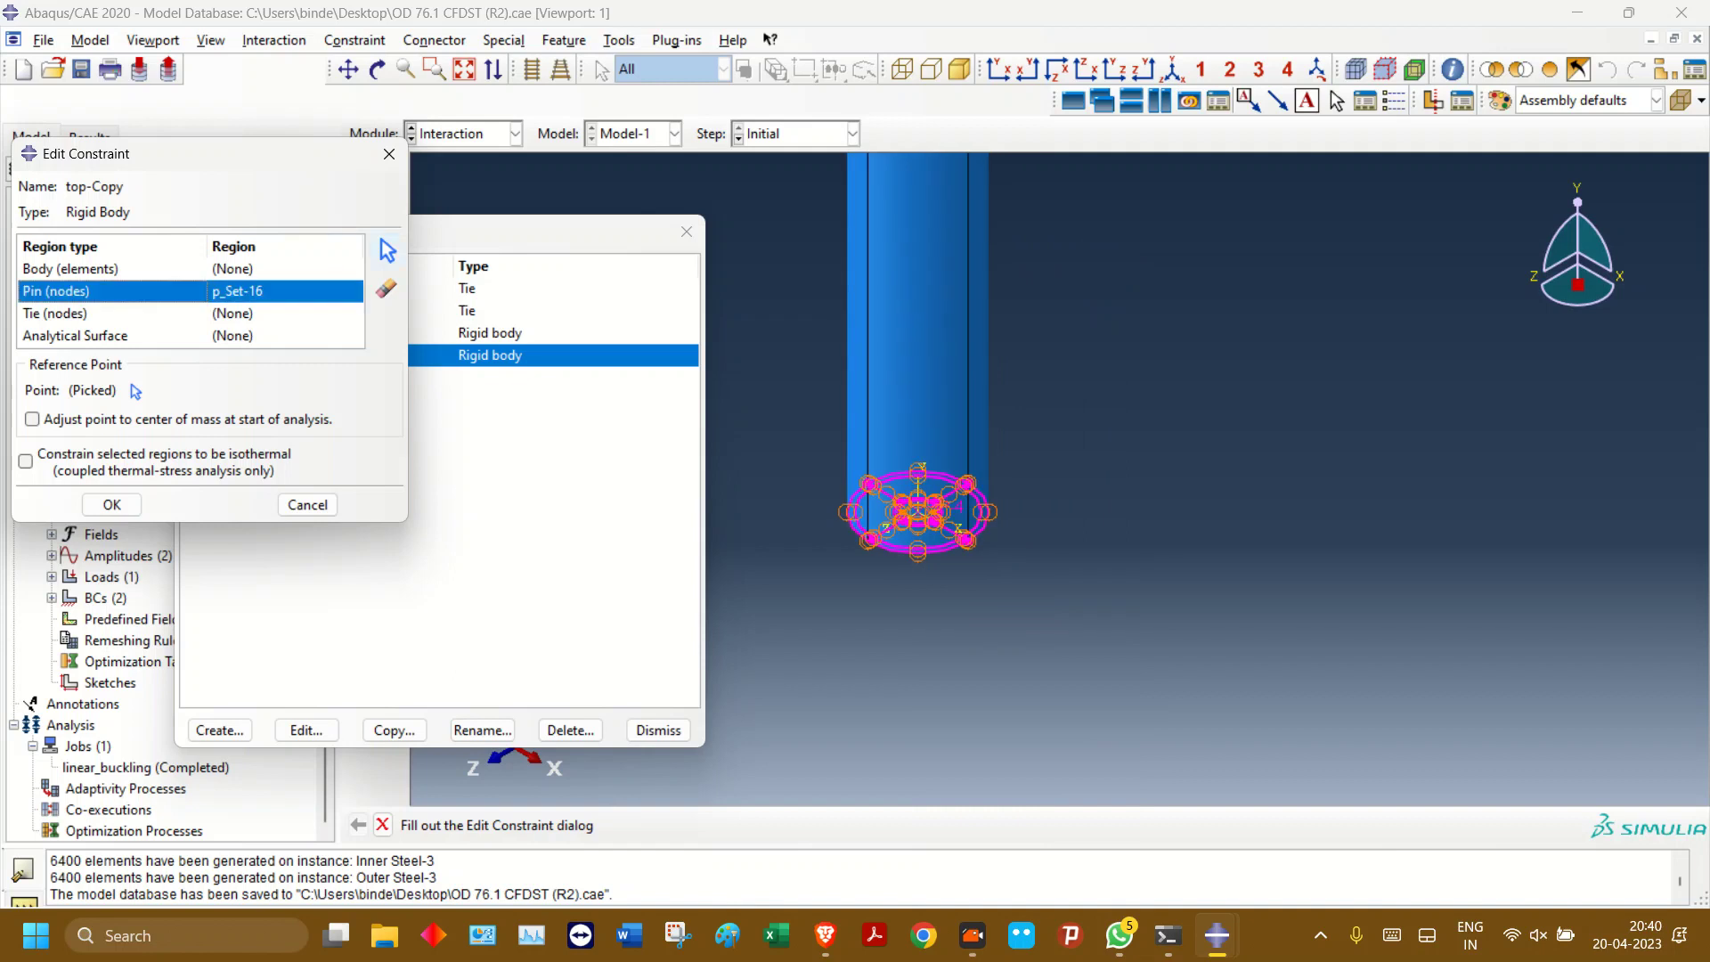
left_click(386, 250)
left_click_drag(809, 397, 1099, 678)
left_click_drag(1108, 310, 808, 248, "ctrl")
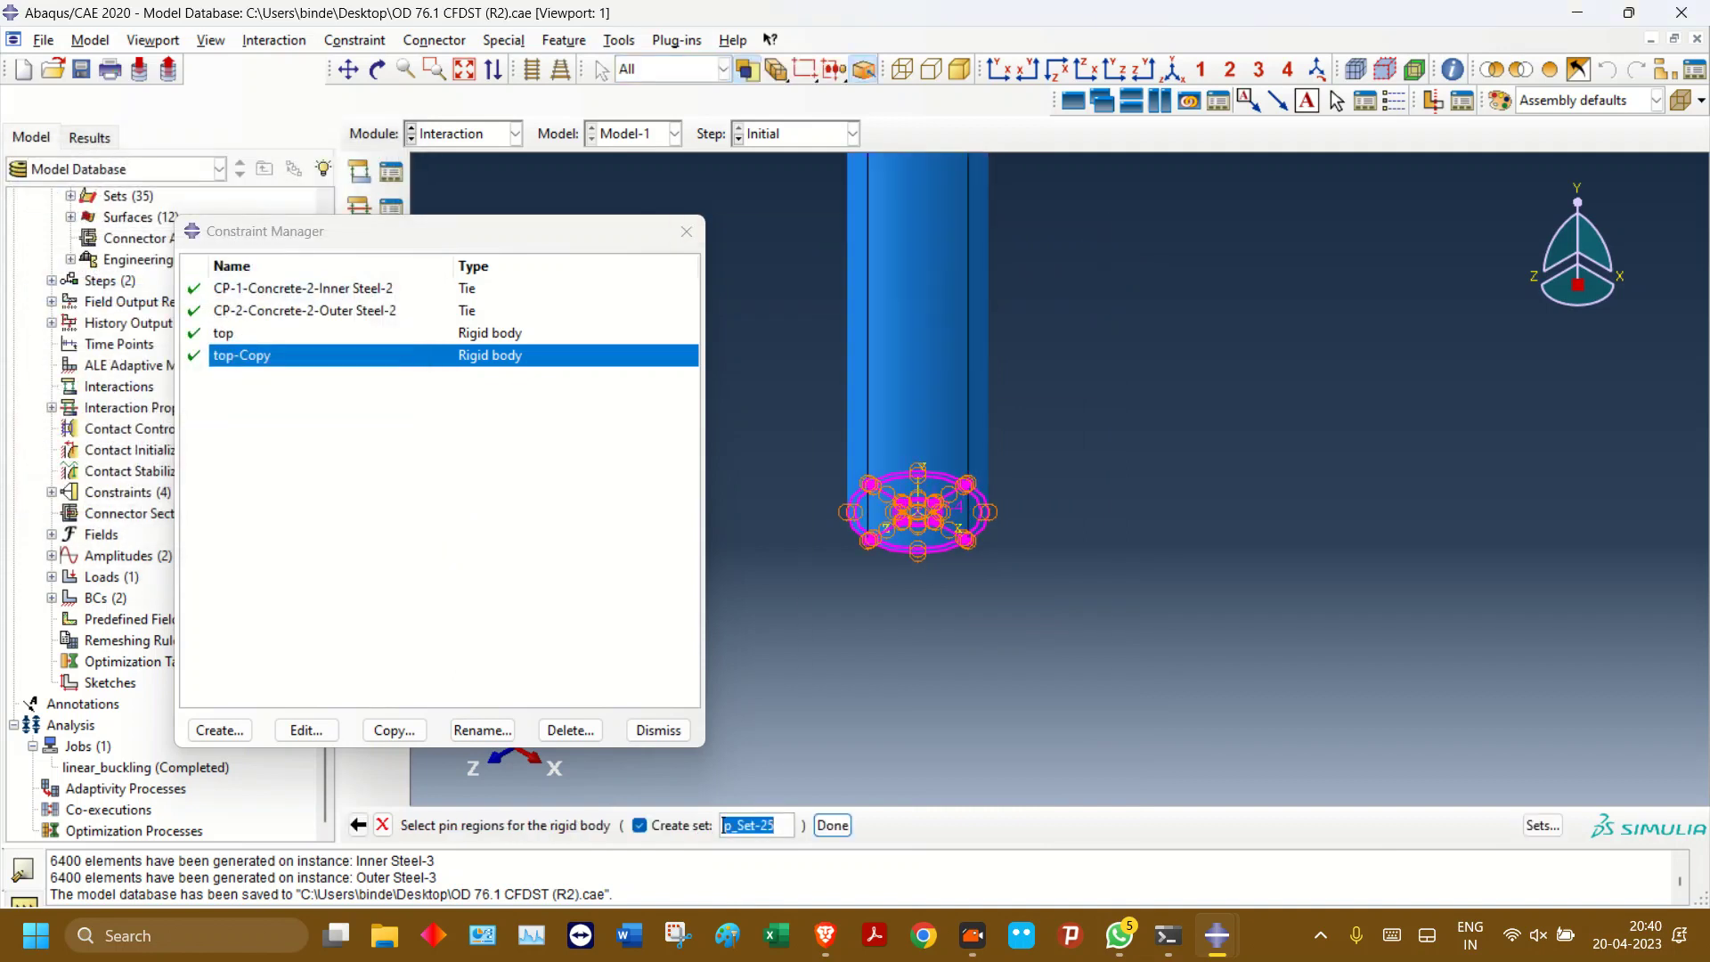
left_click(833, 825)
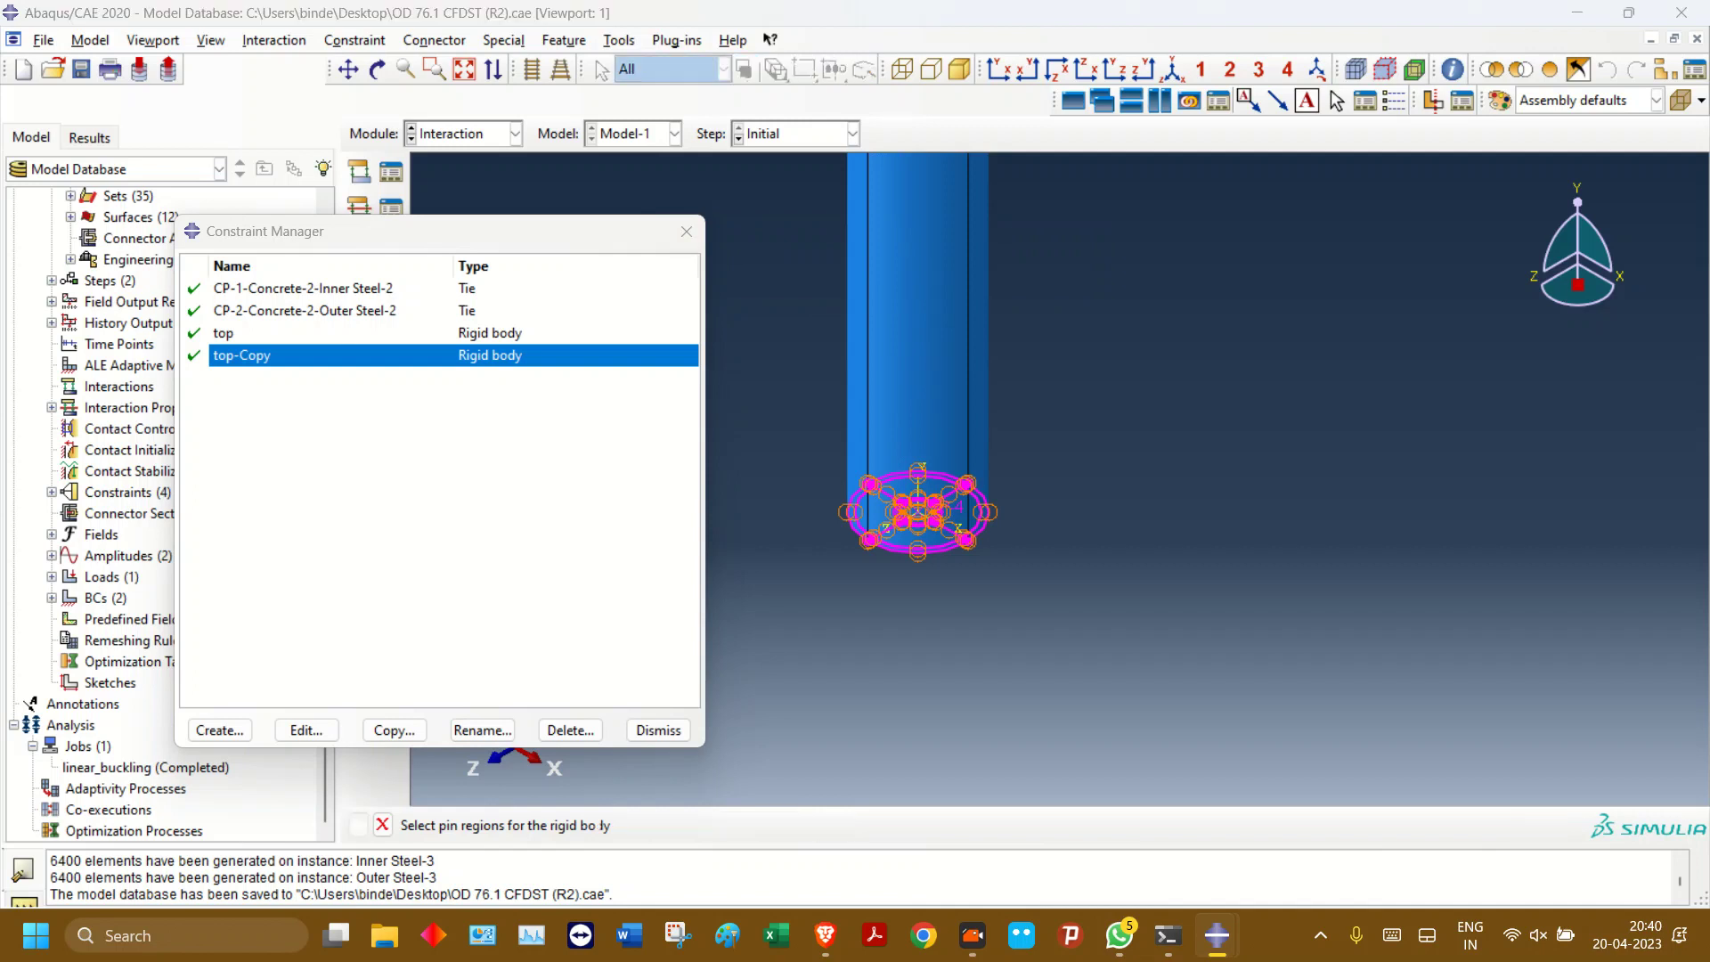
- Assign the reference point at the centre of the column's bottom end to the top-Copy rigid body constraint and accept it
left_click(135, 391)
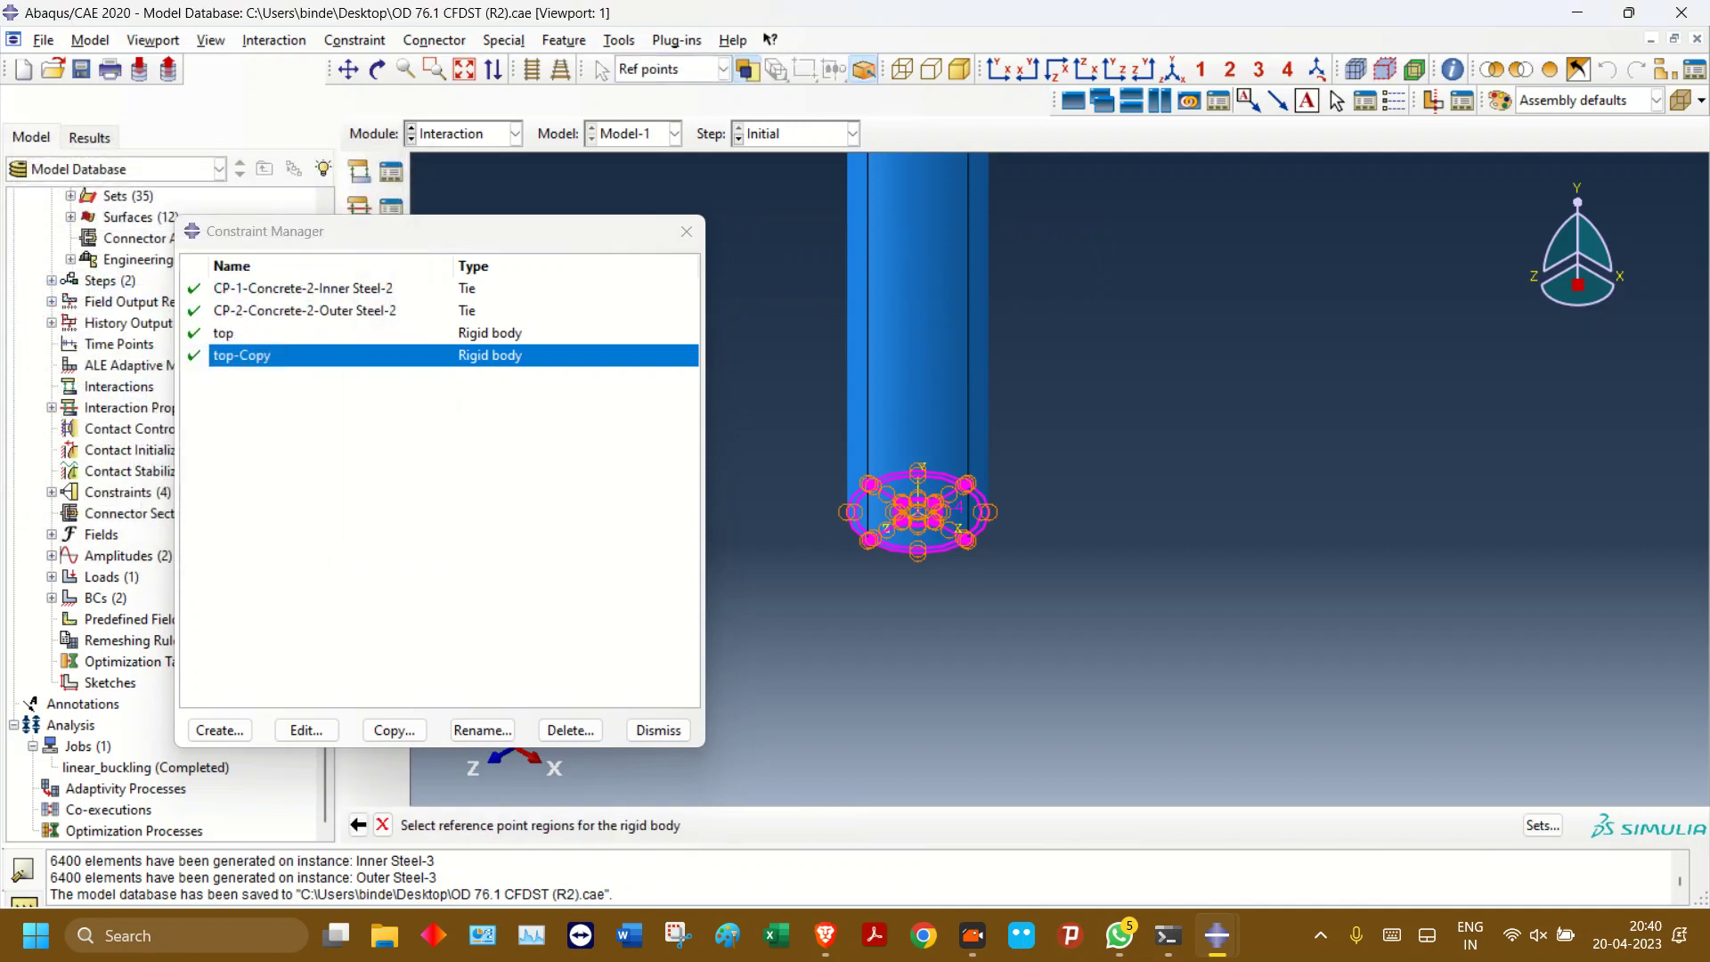
left_click(918, 512)
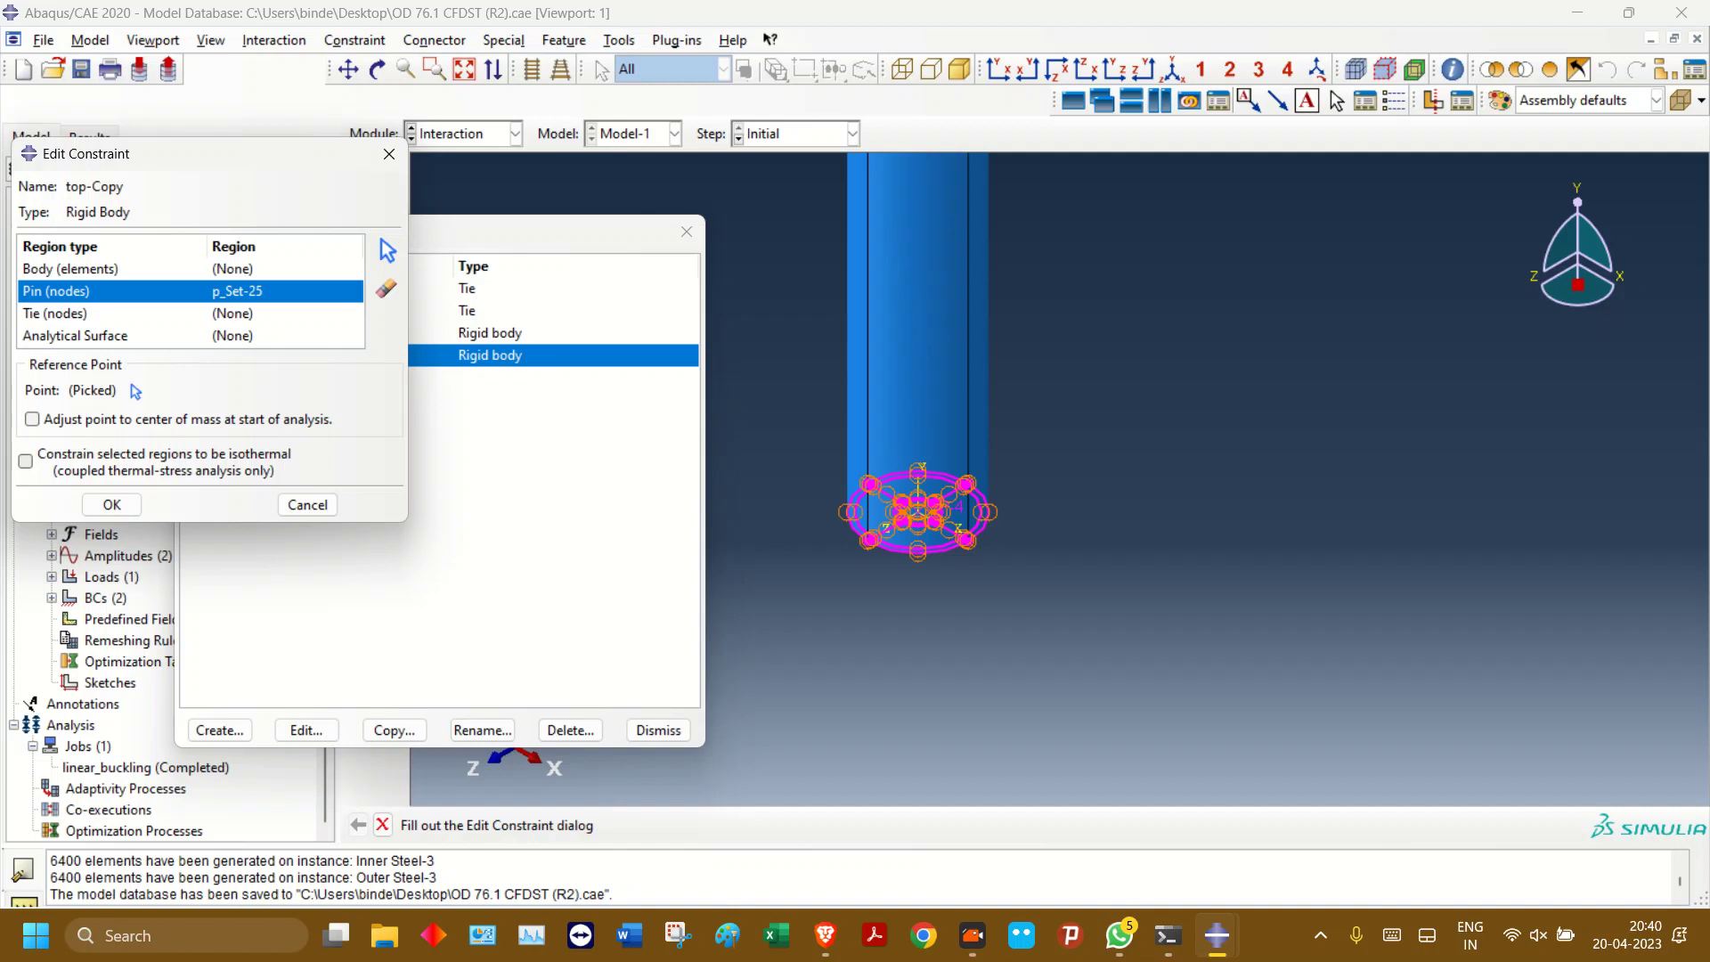
scroll(1099, 555, "up", 3)
scroll(1280, 539, "down", 3)
scroll(997, 505, "up", 7)
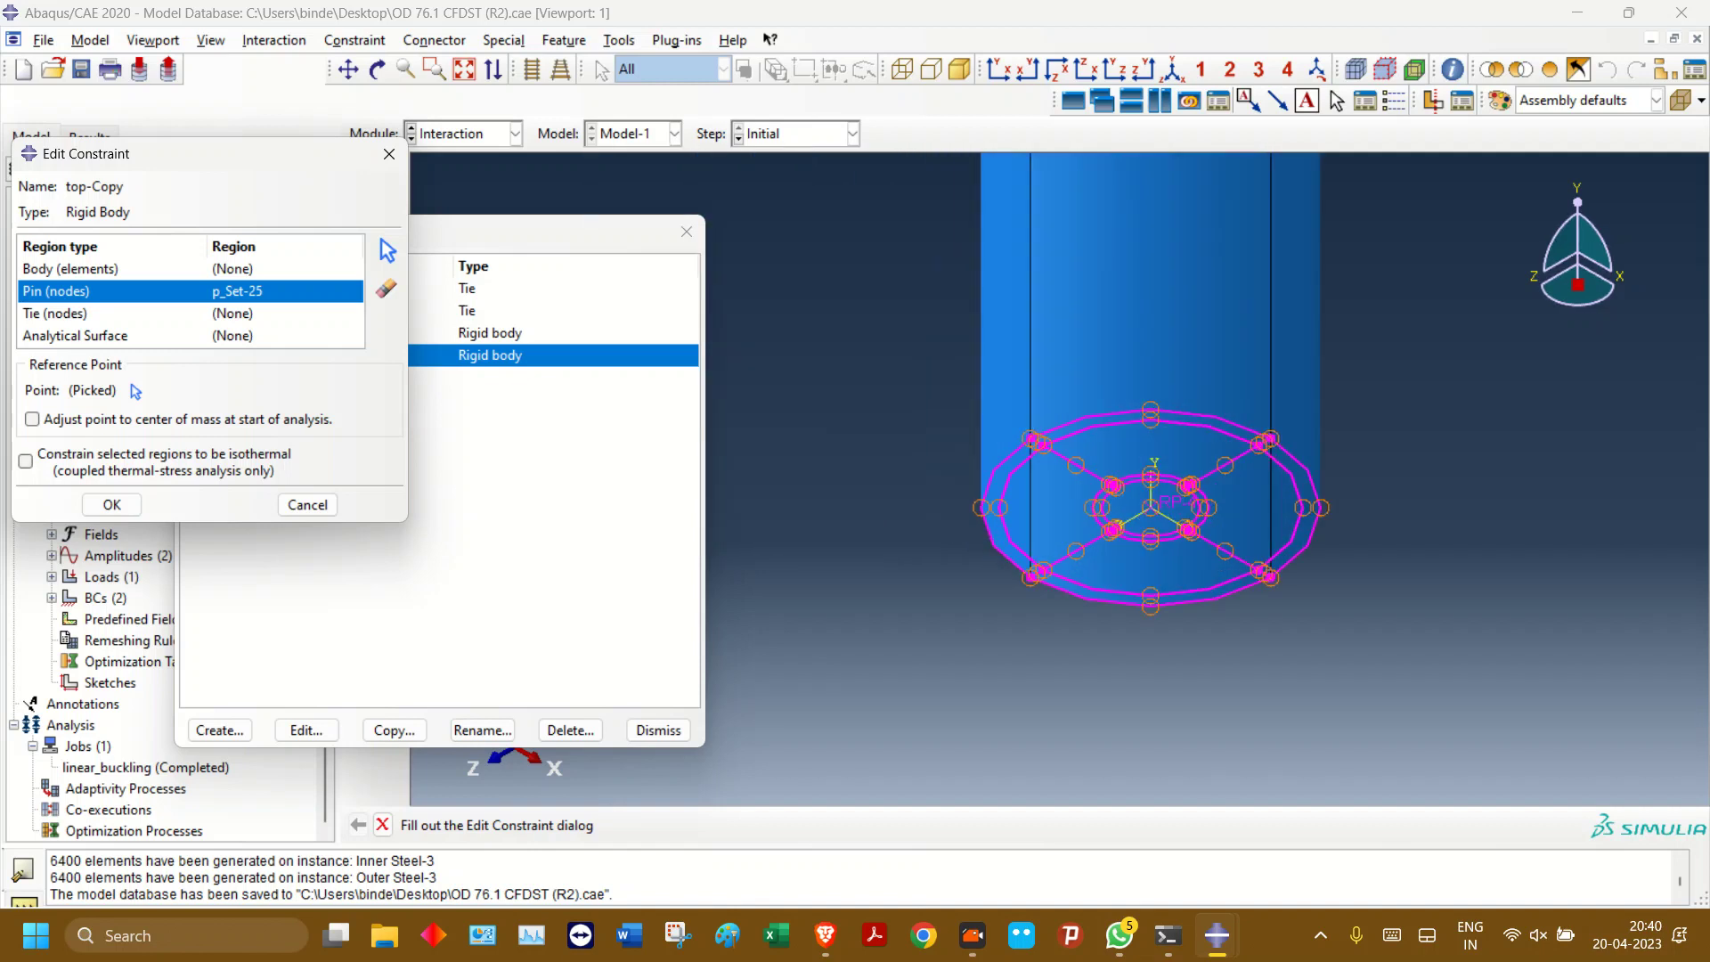
left_click(135, 391)
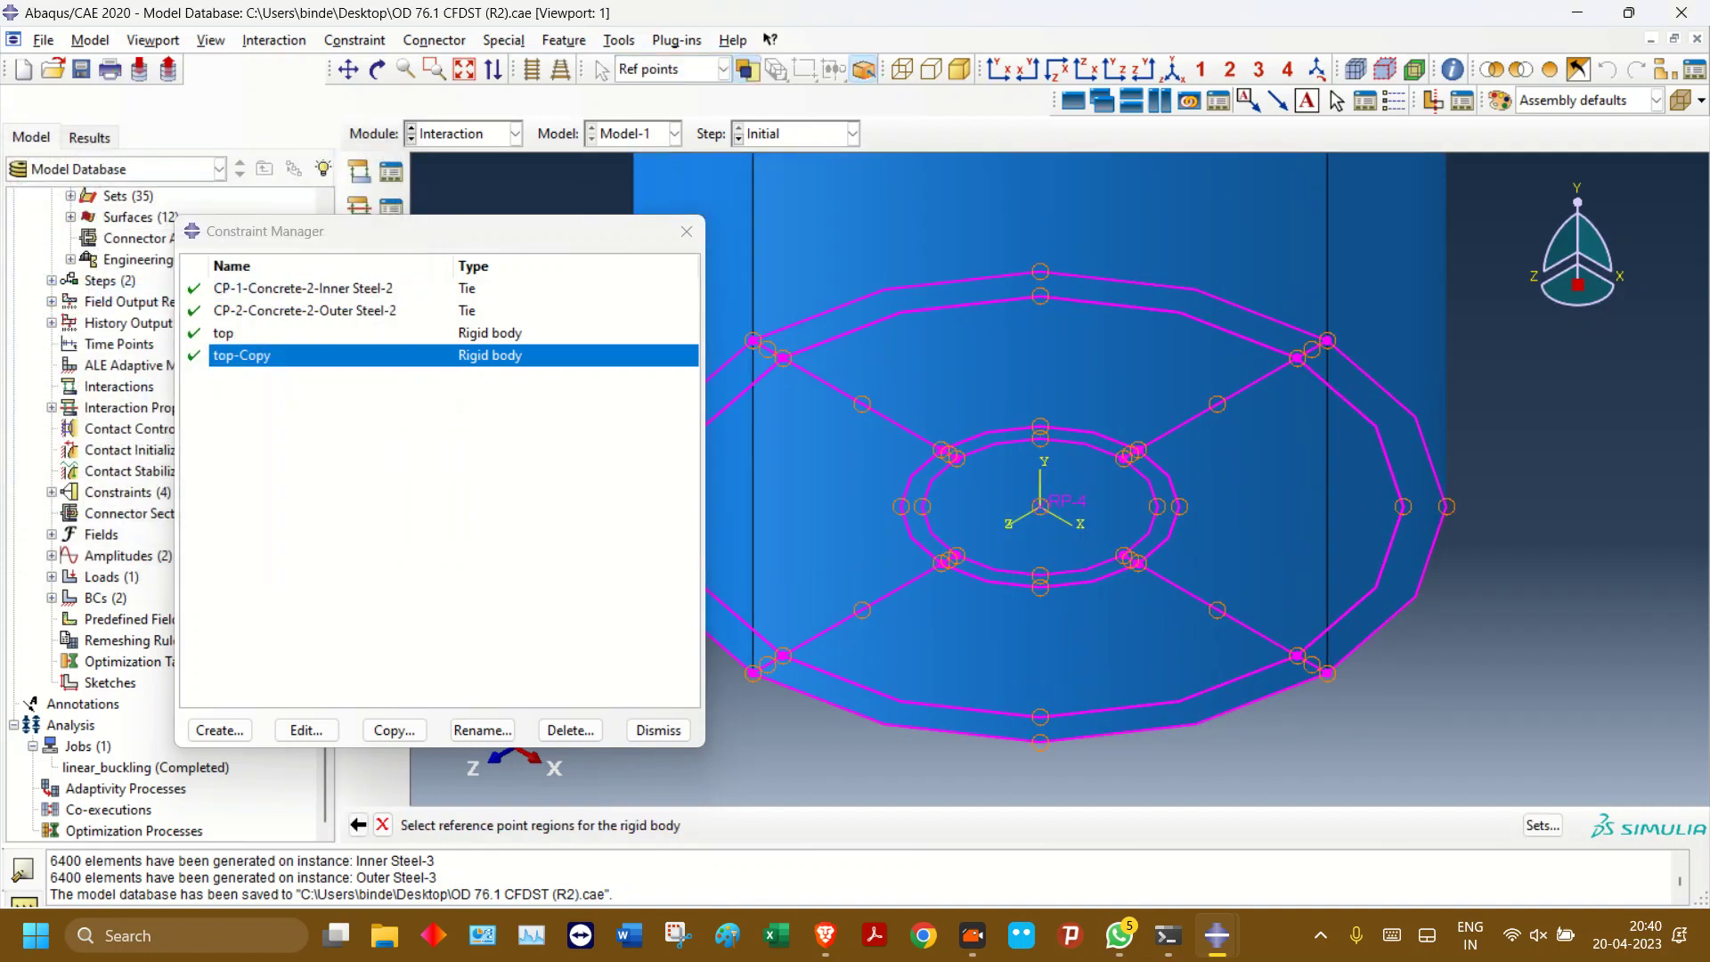
left_click(1040, 505)
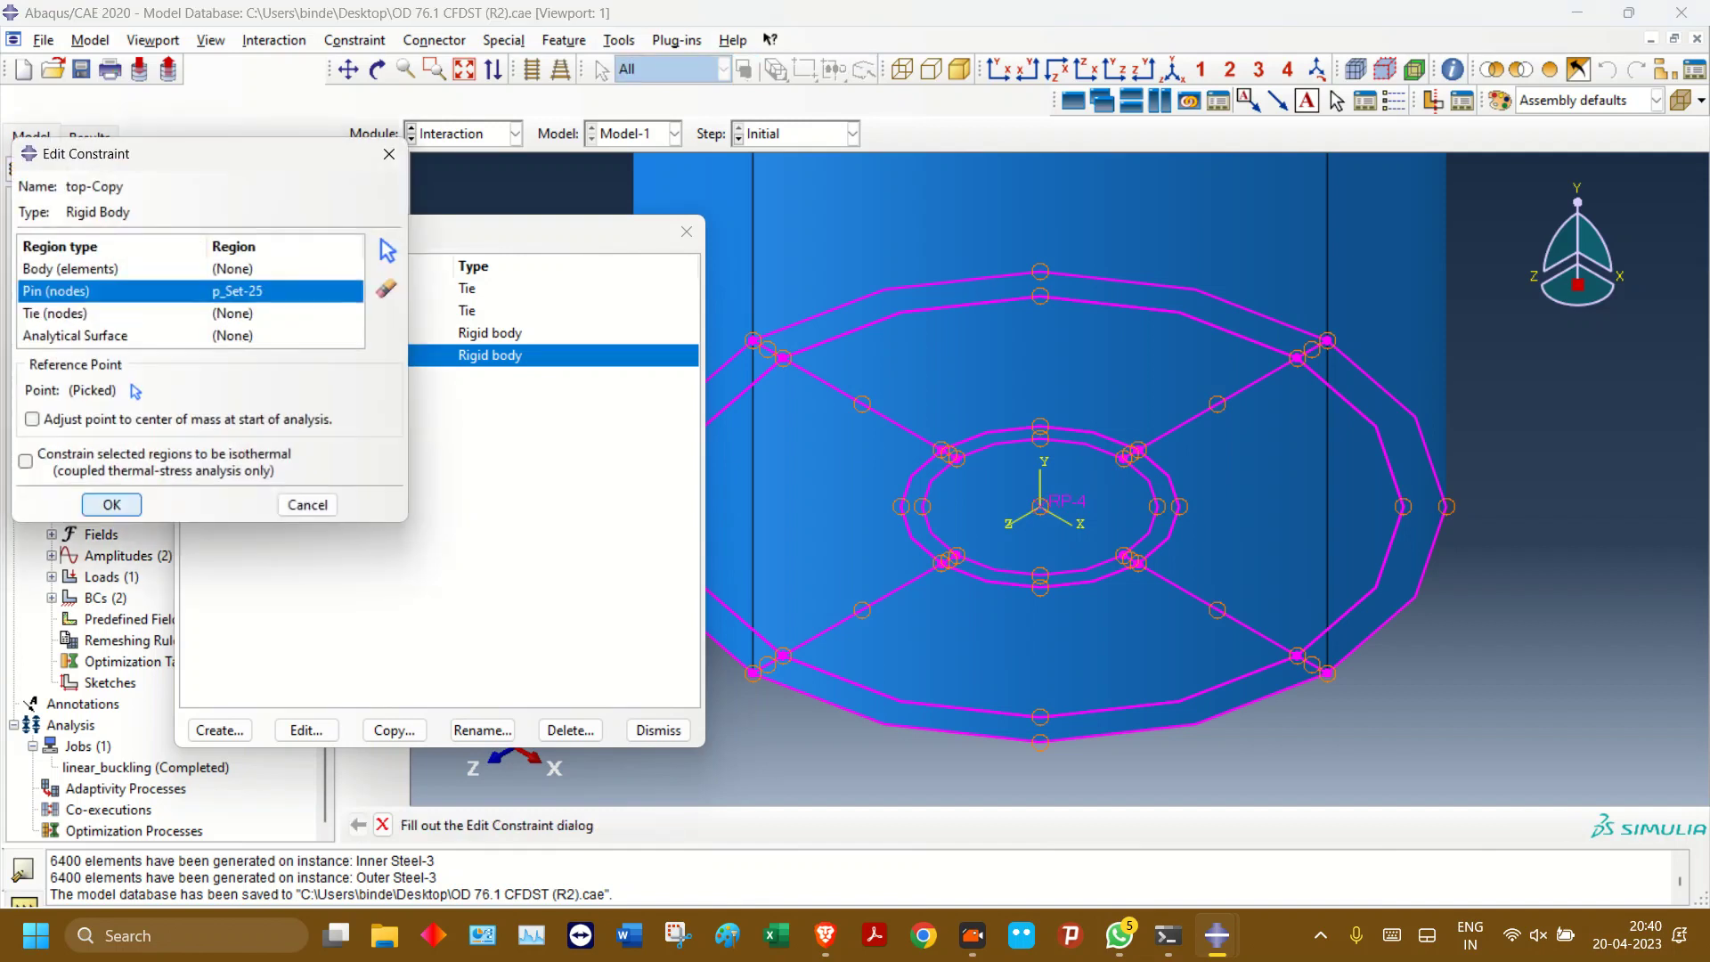
left_click(112, 505)
- Redefine the pin region of the top rigid body constraint as only the column's top end faces, creating set p_Set-26
scroll(1024, 613, "down", 8)
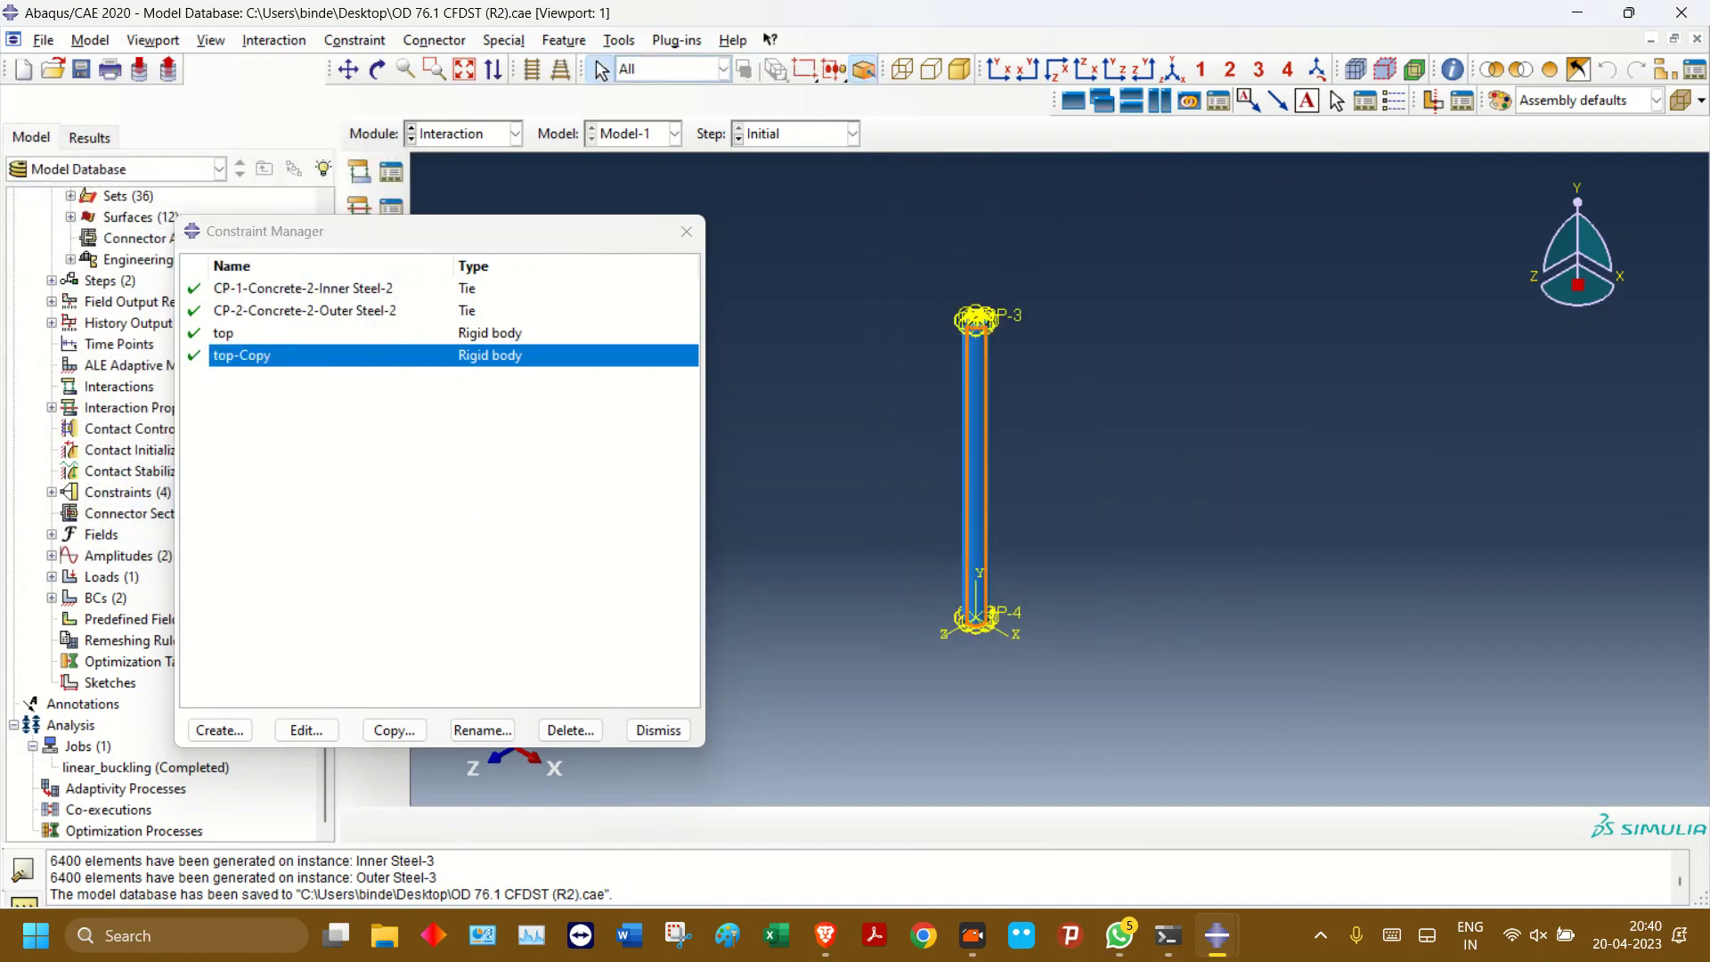
scroll(961, 307, "up", 4)
scroll(1056, 340, "up", 5)
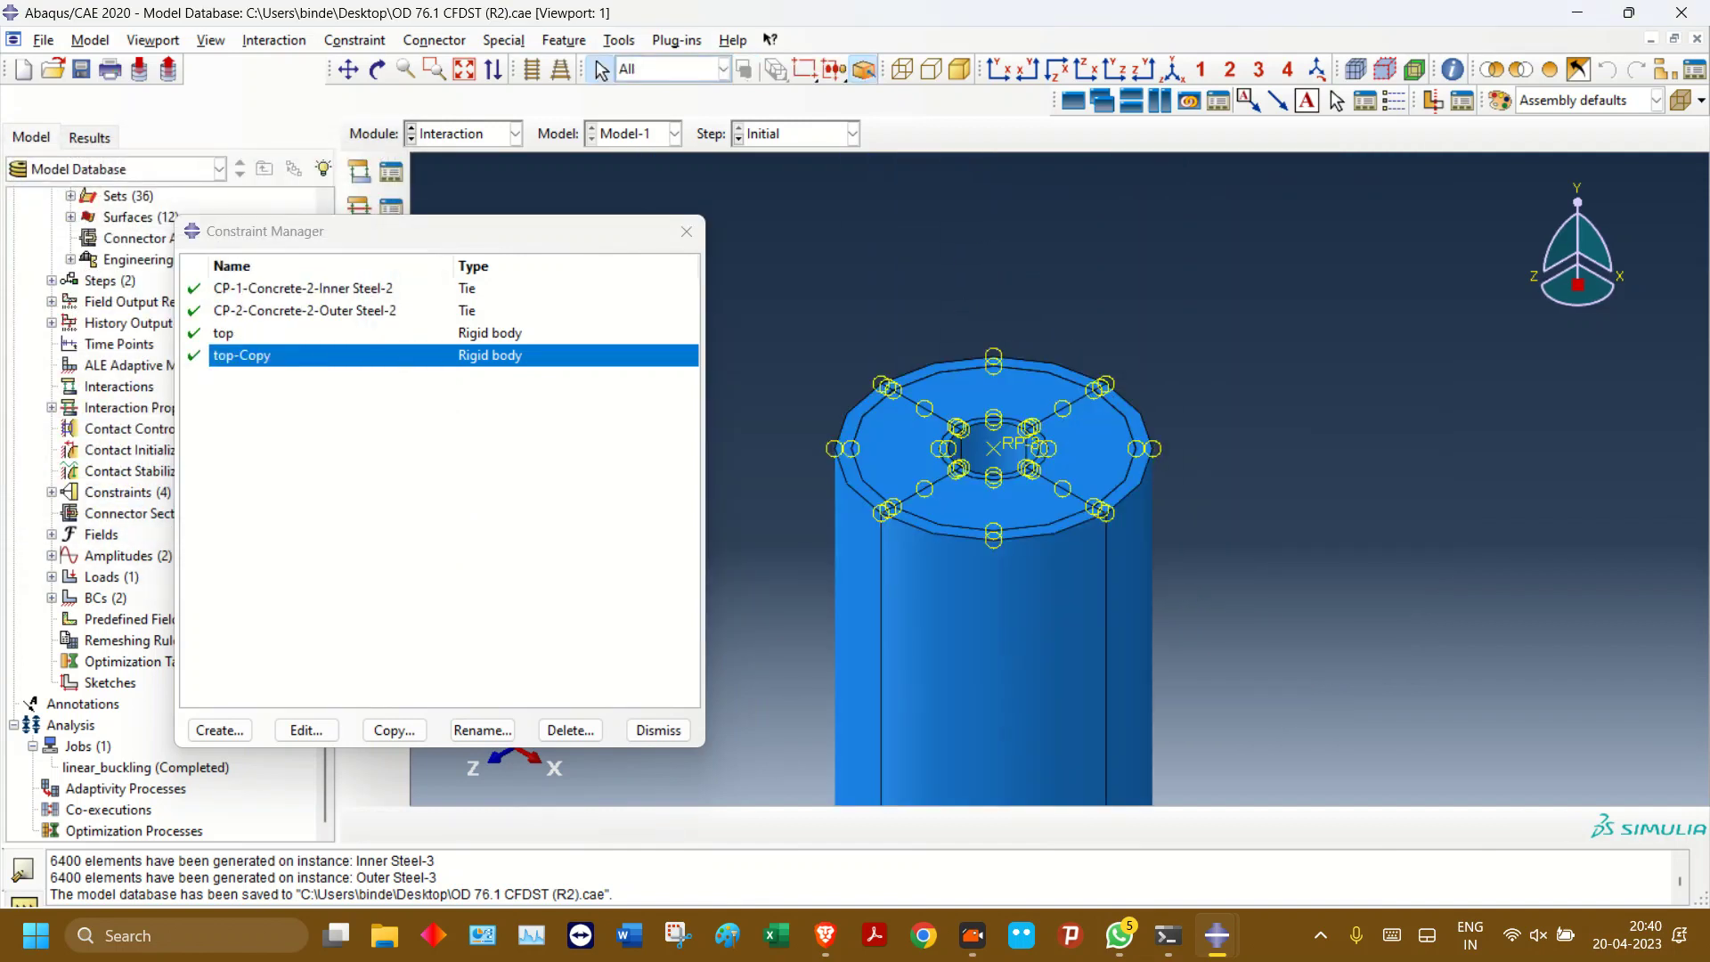
double_click(235, 333)
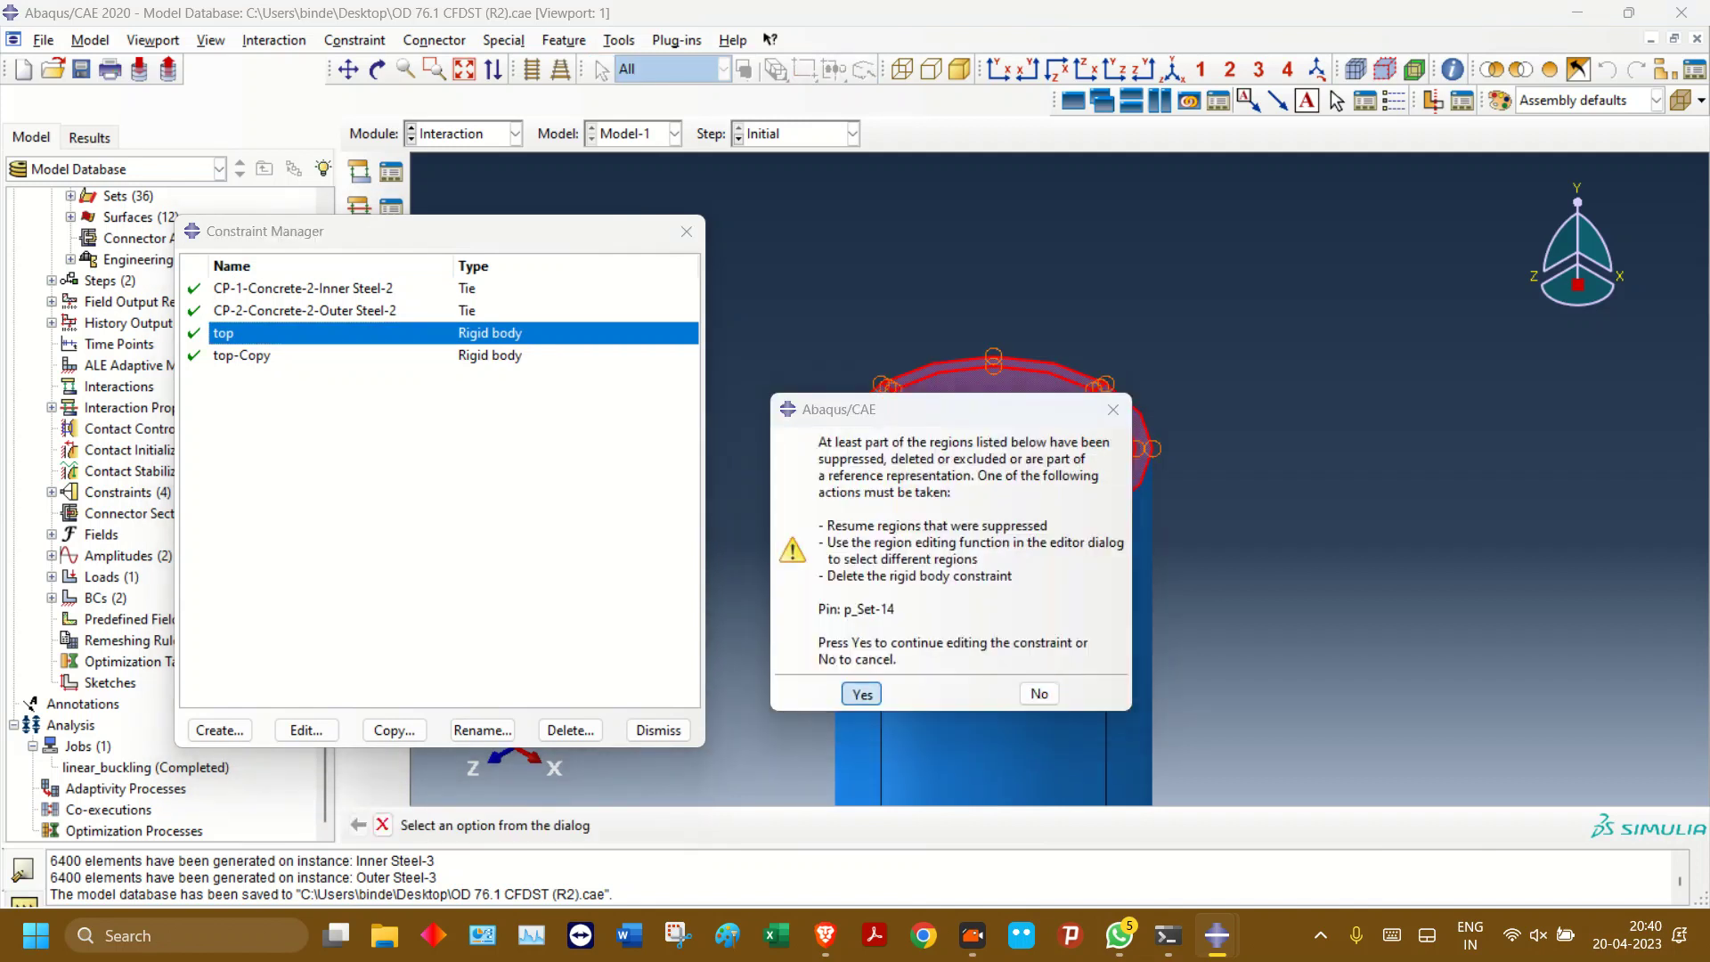
left_click(861, 694)
left_click(107, 291)
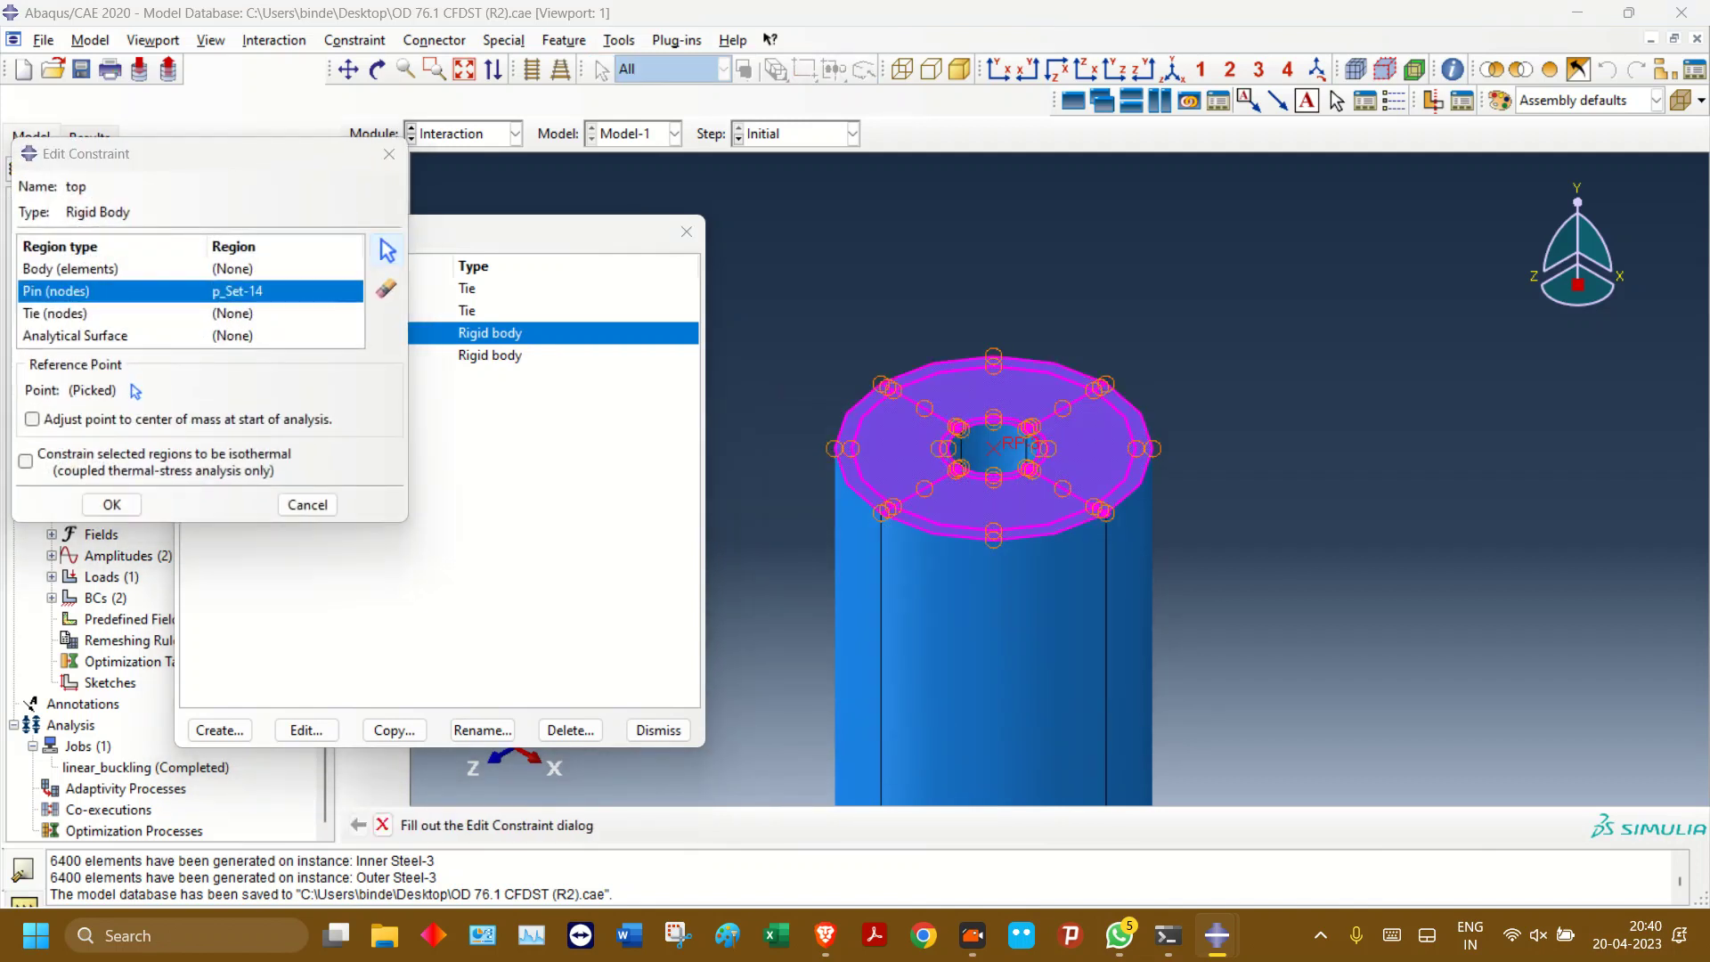
left_click(387, 250)
scroll(907, 269, "down", 2)
left_click_drag(757, 277, 1263, 486)
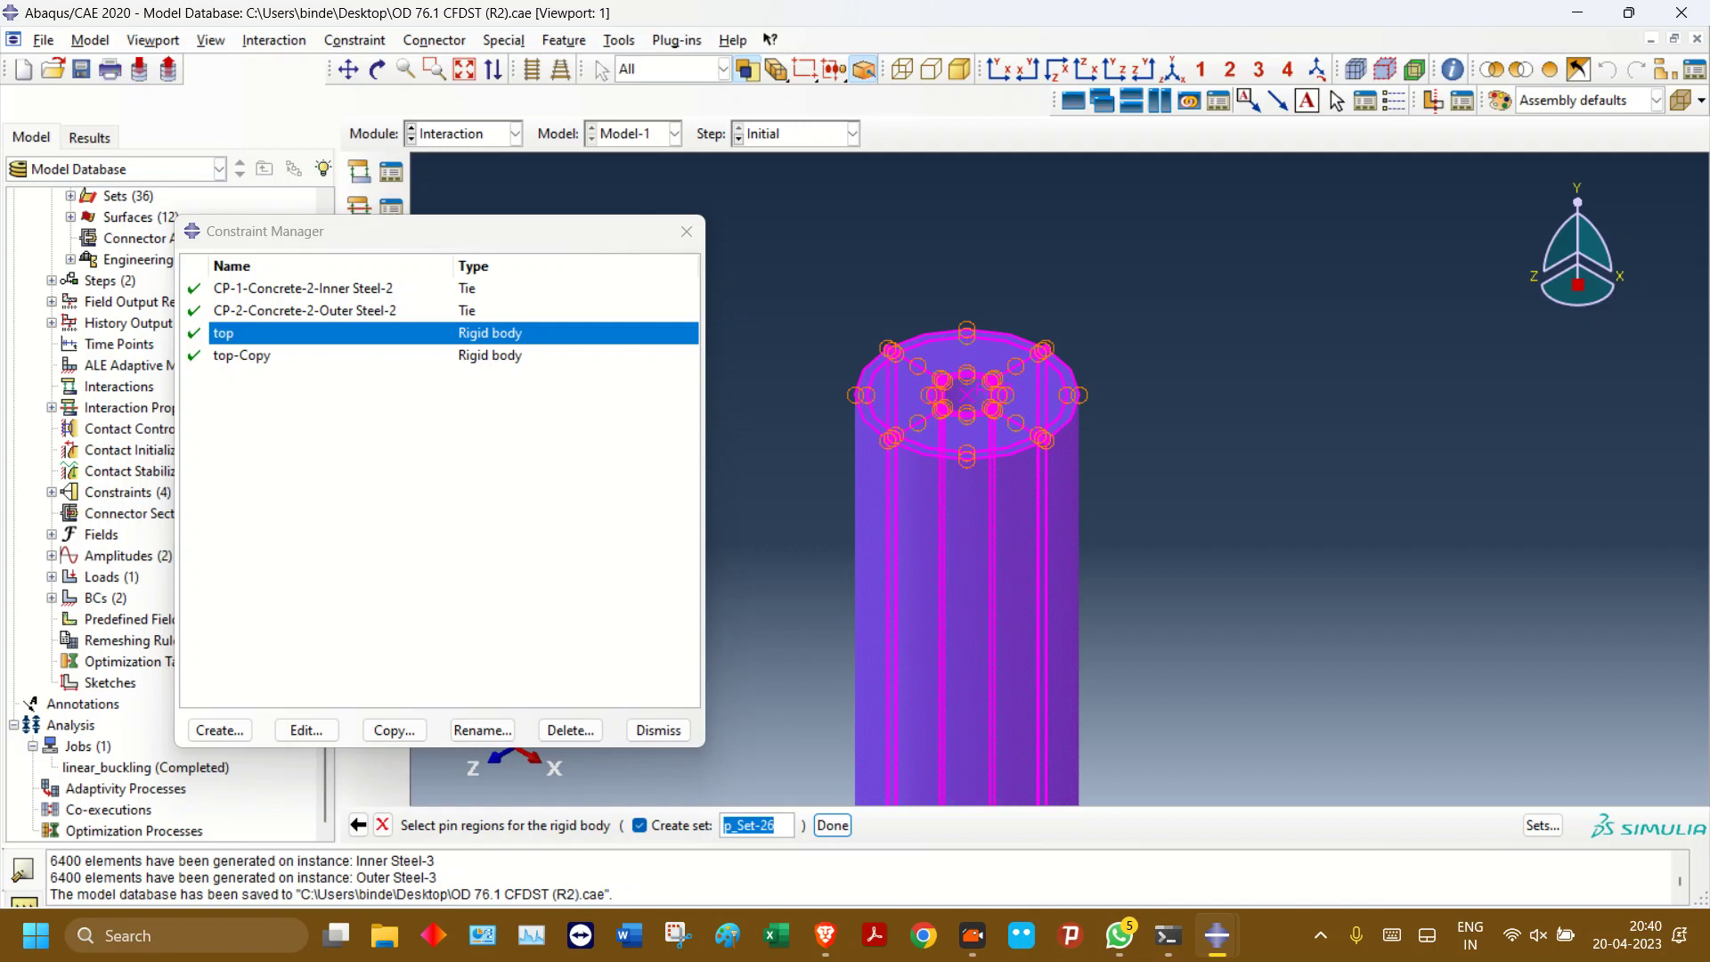
left_click_drag(816, 580, 1685, 809, "ctrl")
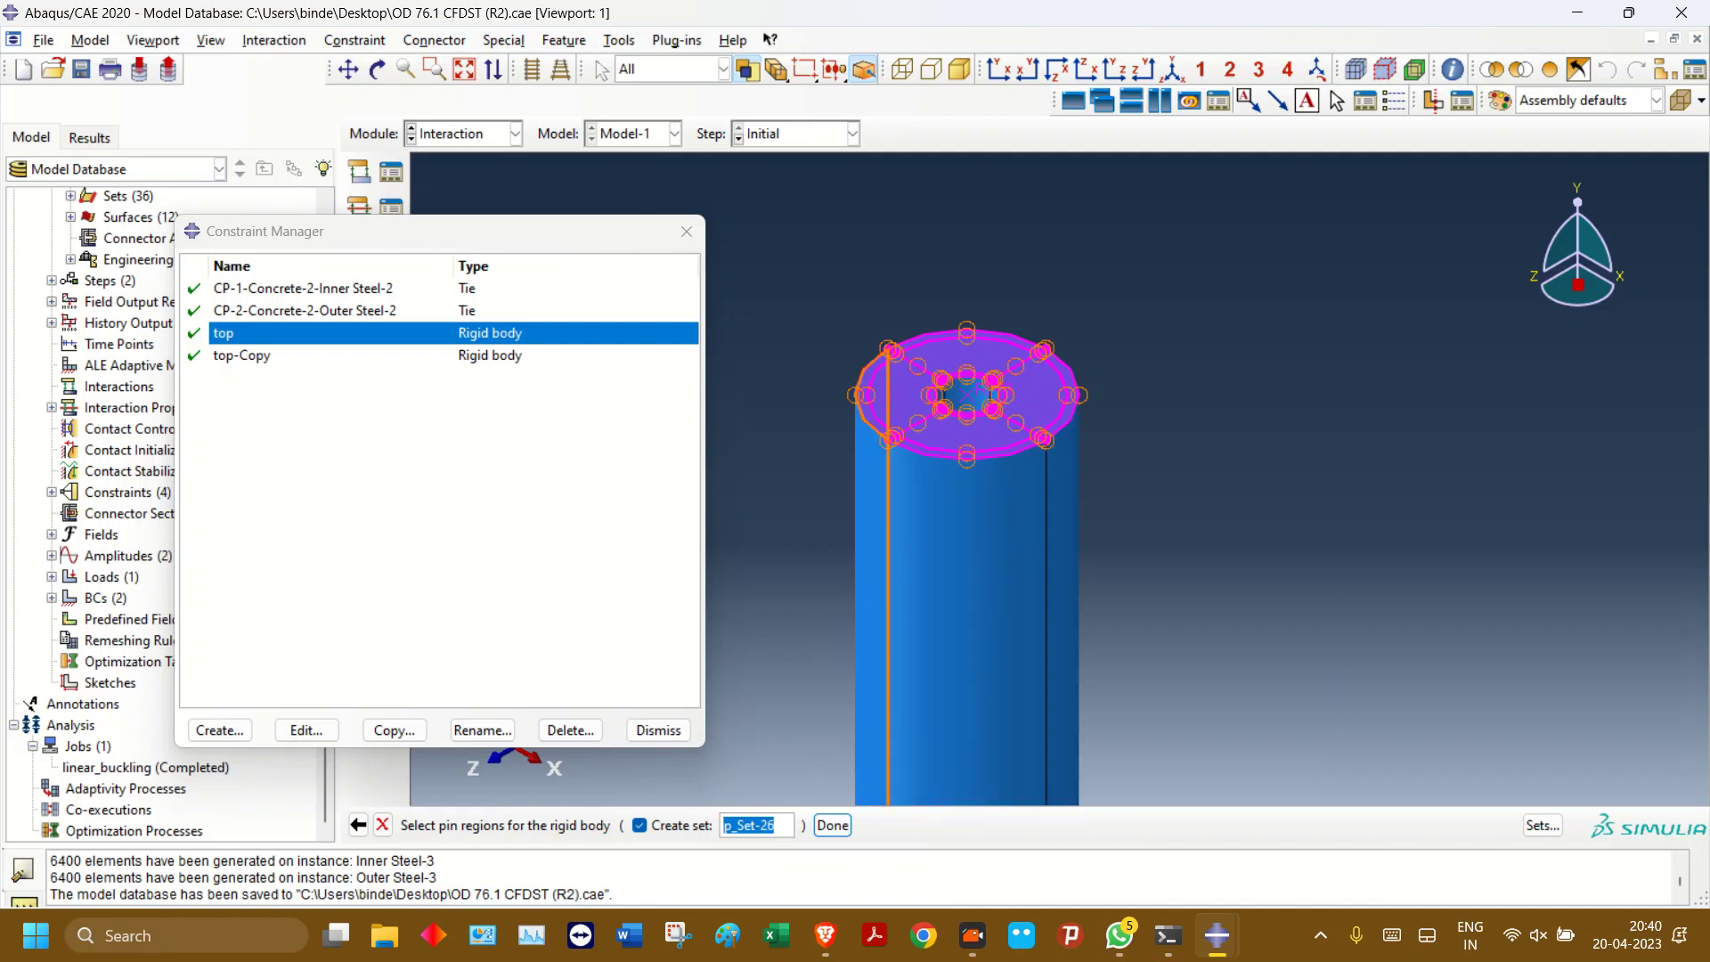
left_click(833, 826)
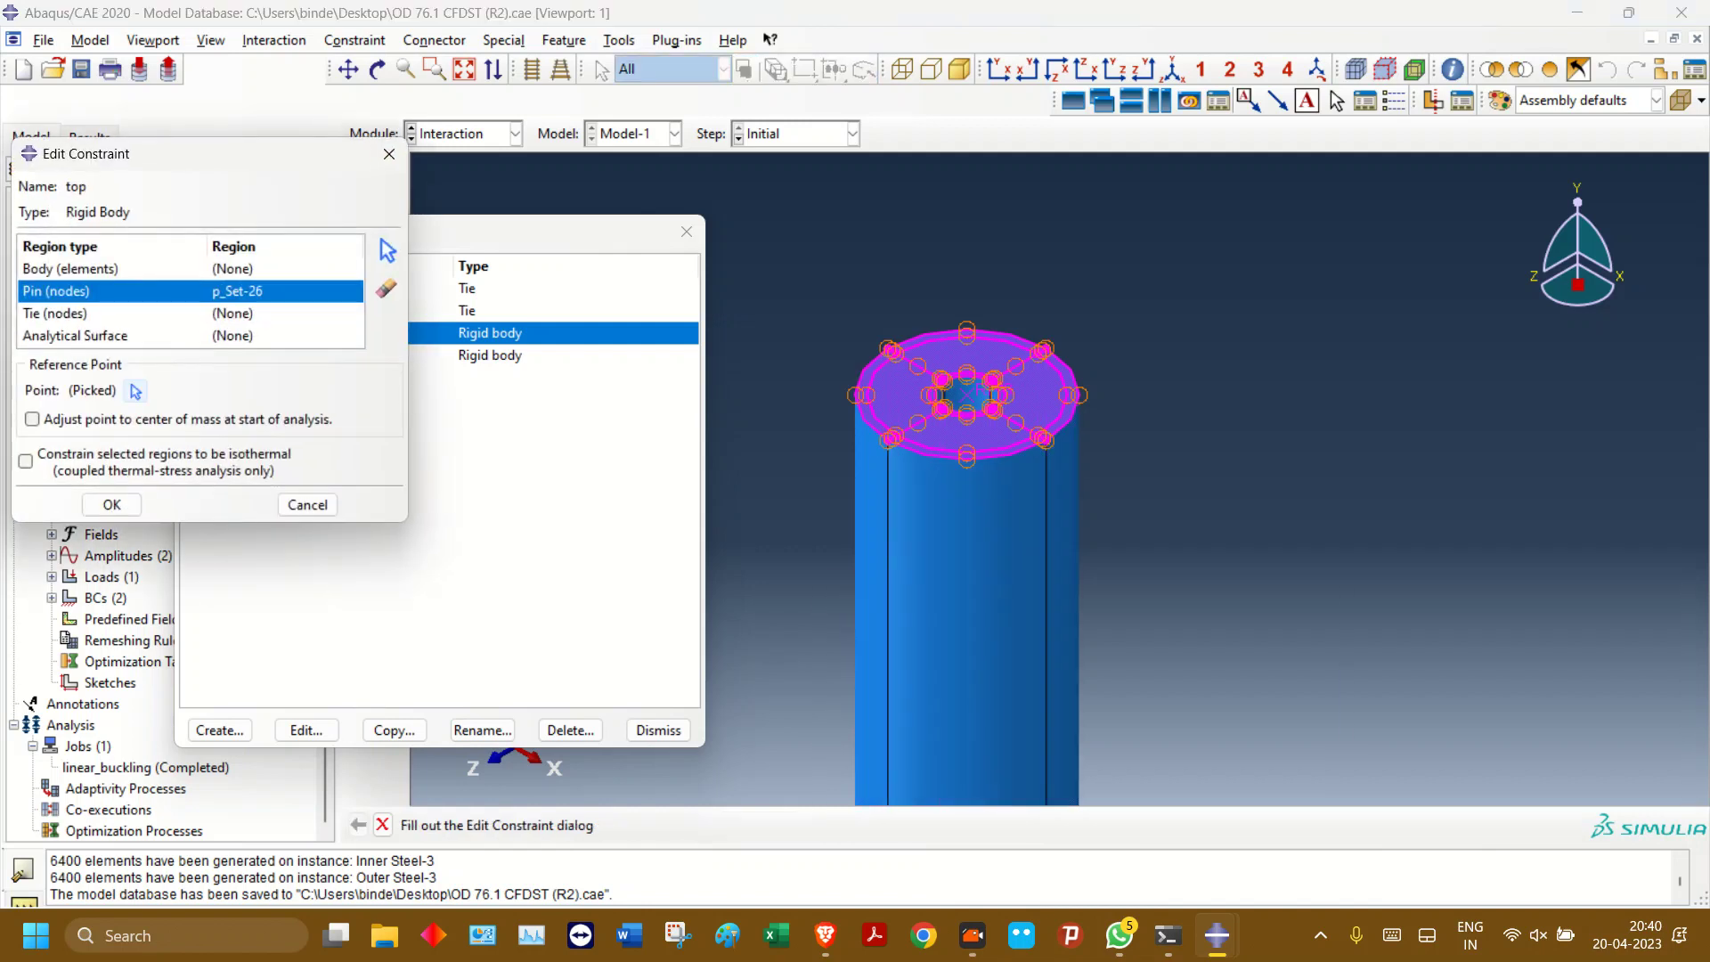
- Pick the top end's central point as the top constraint's reference point, accept the constraint and save the model database
left_click(134, 390)
left_click(967, 394)
left_click(111, 504)
left_click(686, 232)
key("ctrl+s")
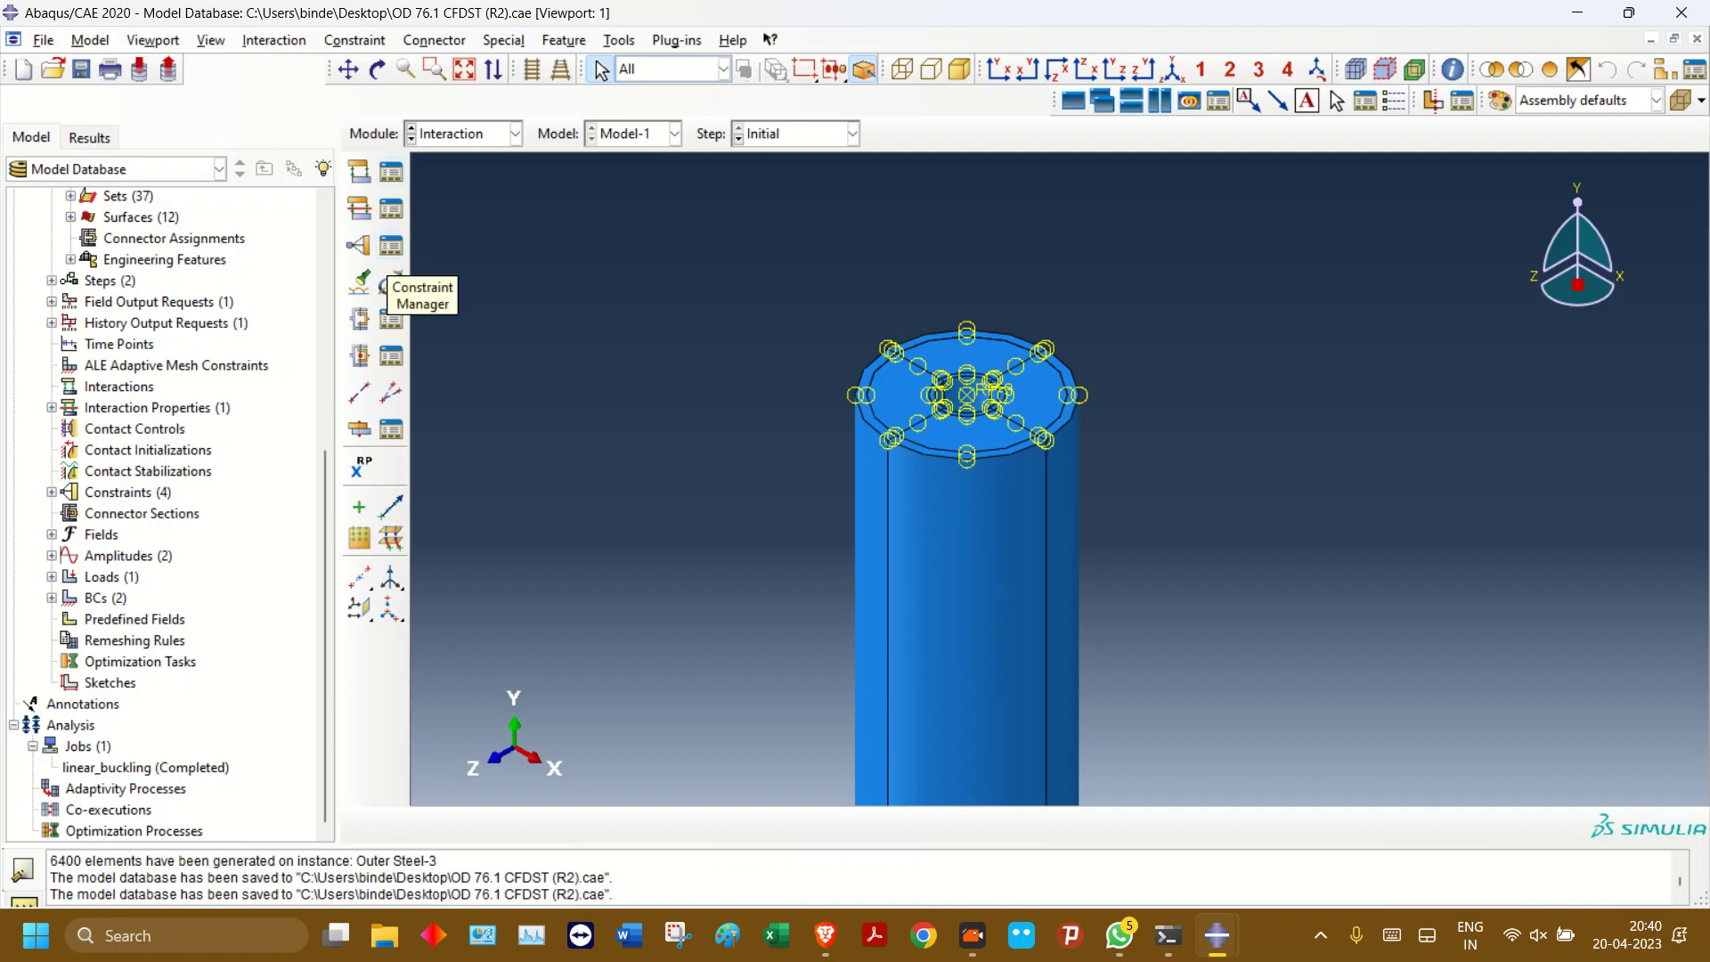
- Delete the two existing concrete-to-steel tie constraints, CP-1 and CP-2, and save the model database
left_click(391, 245)
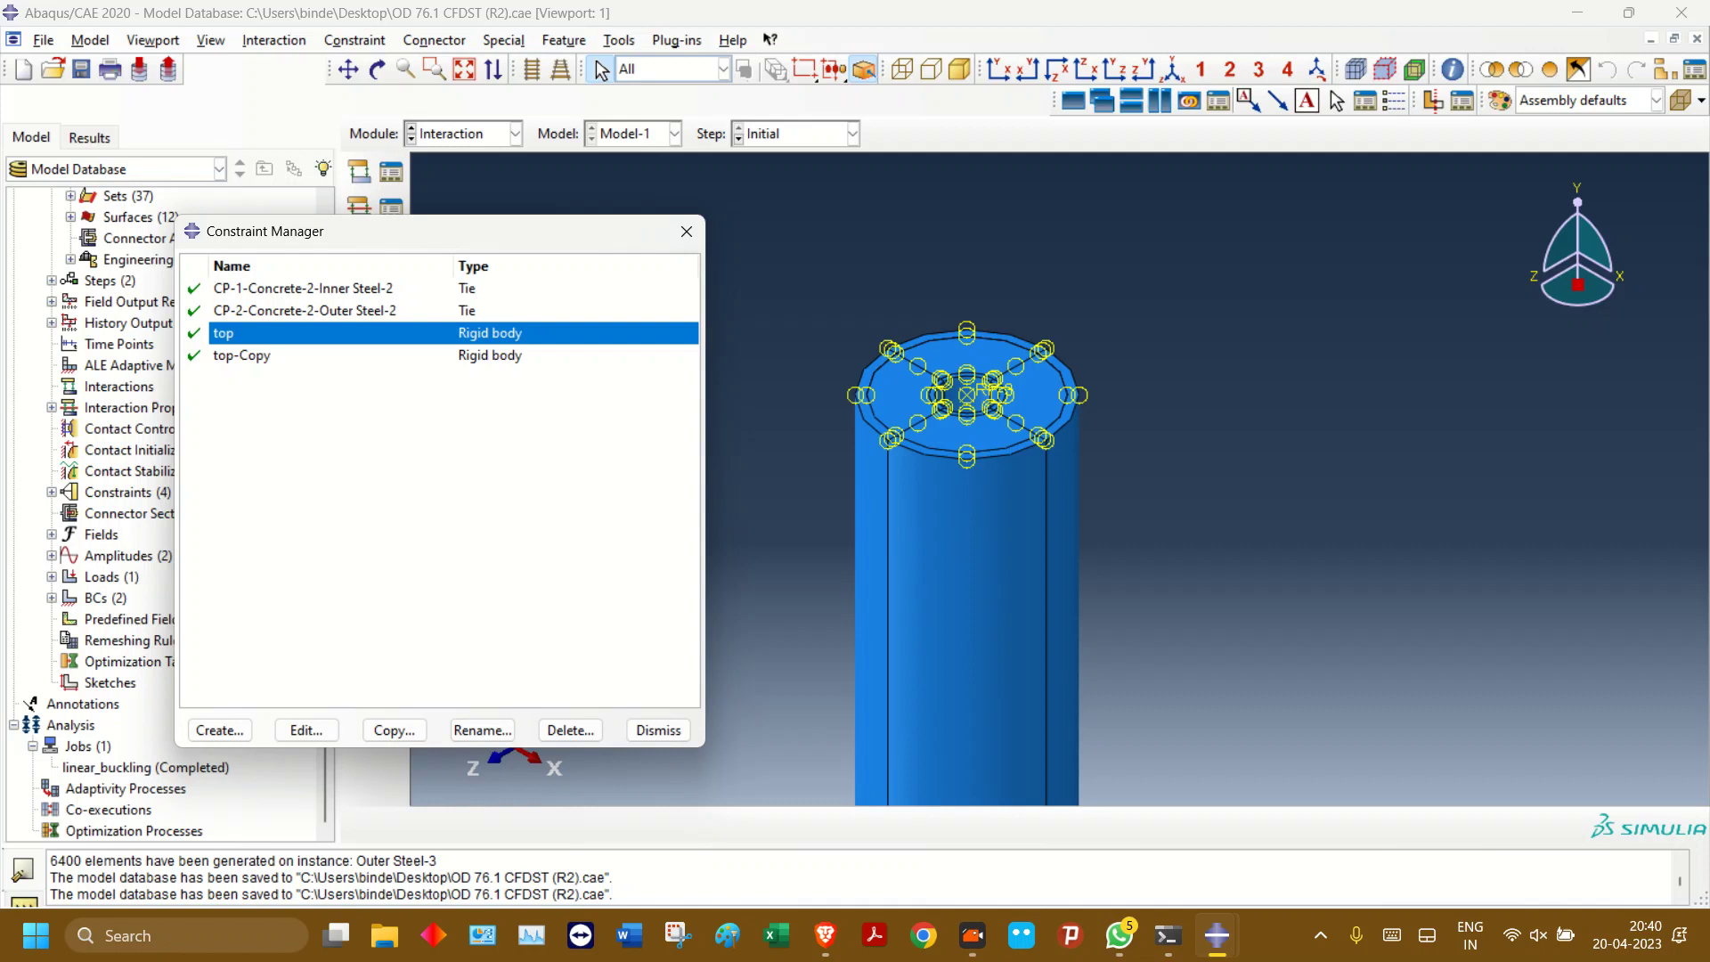
left_click(305, 310)
left_click(570, 729)
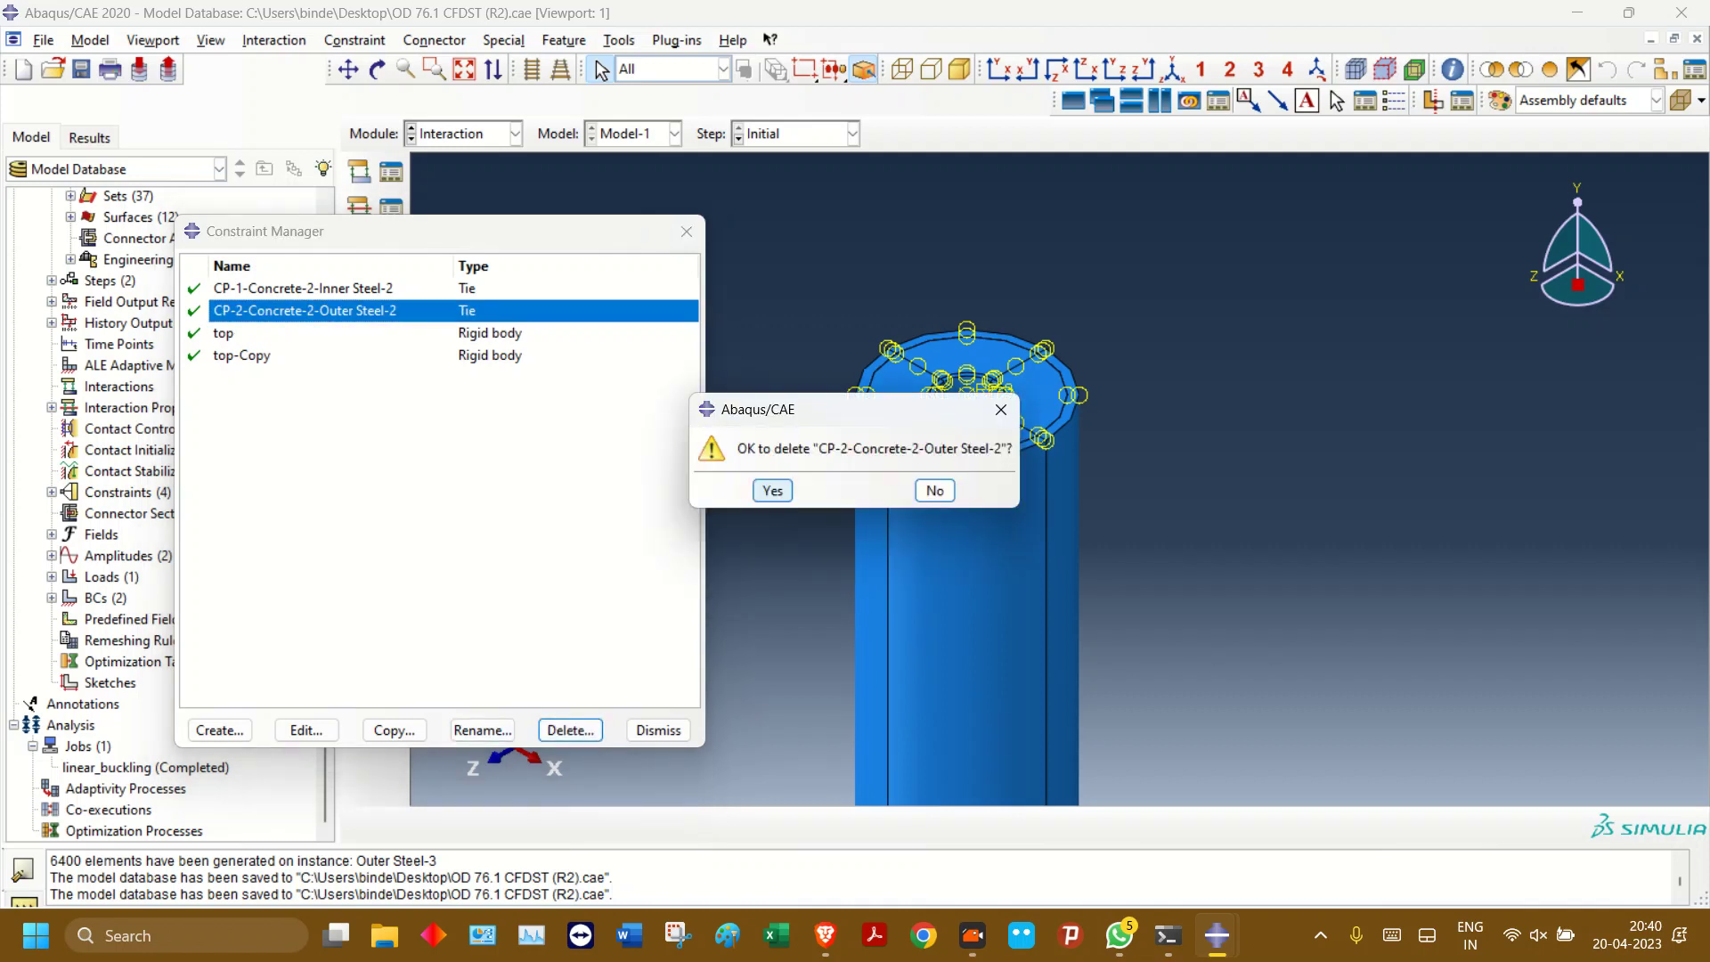
left_click(772, 489)
left_click(570, 730)
left_click(771, 489)
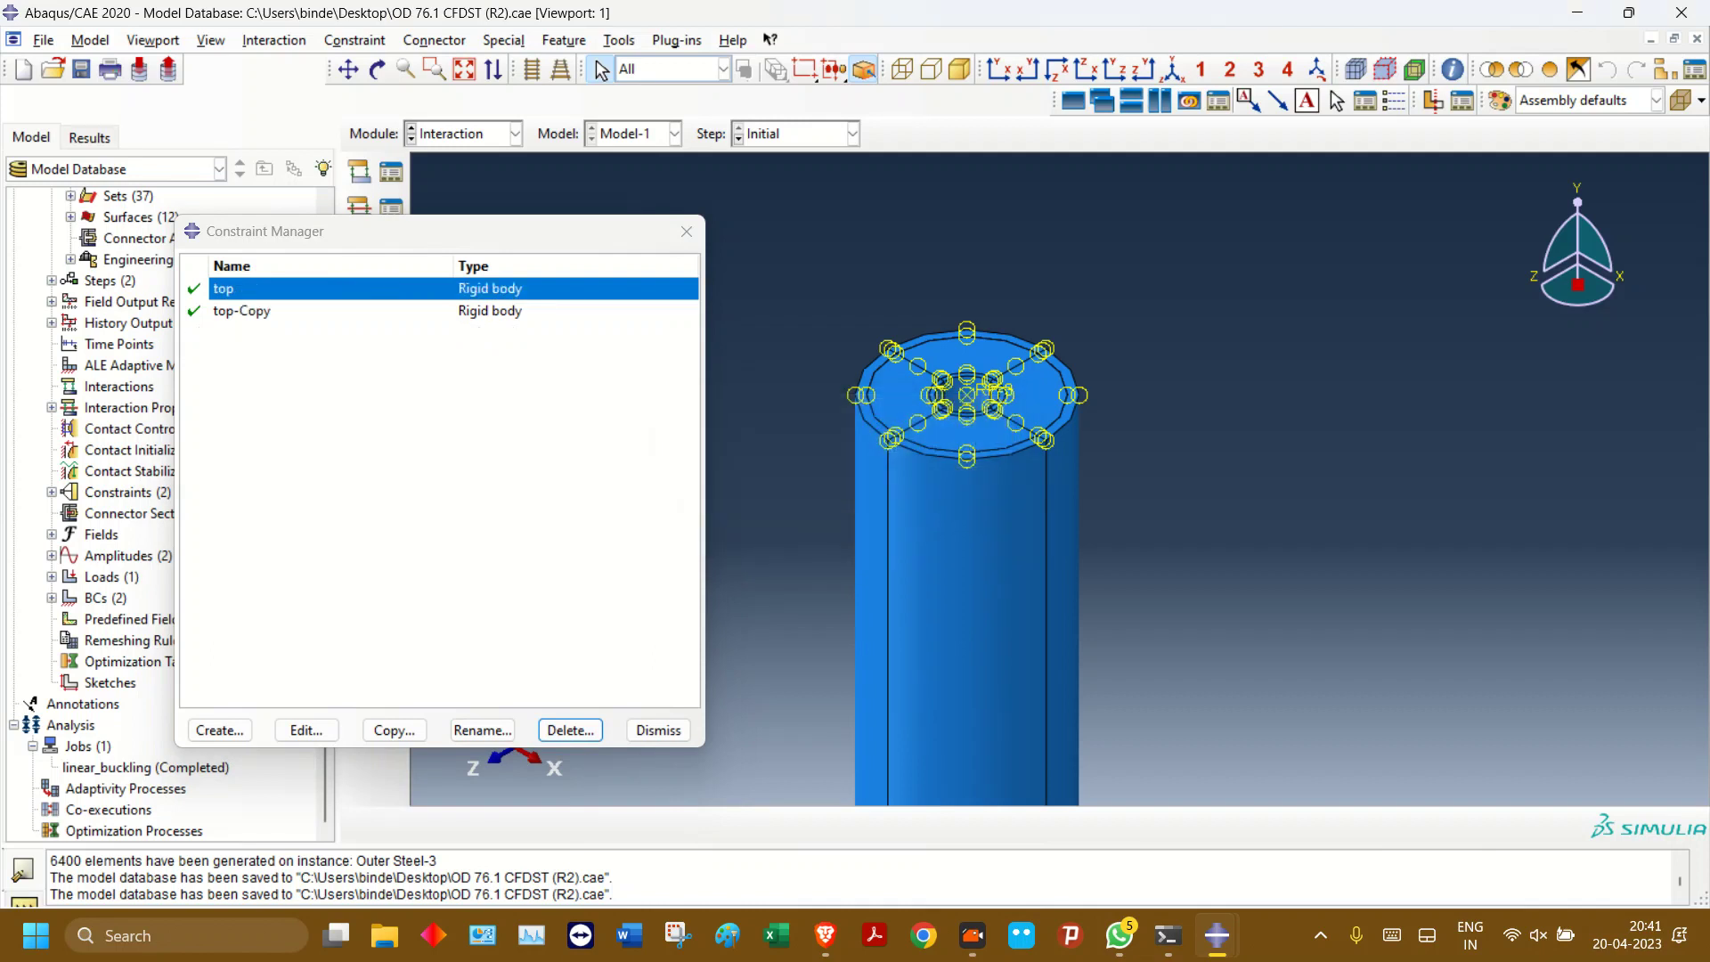
left_click(81, 69)
left_click(686, 230)
- Find contact pairs in the whole model, merging pairs when surfaces are within an angle of 90, and highlight all candidates
left_click(359, 282)
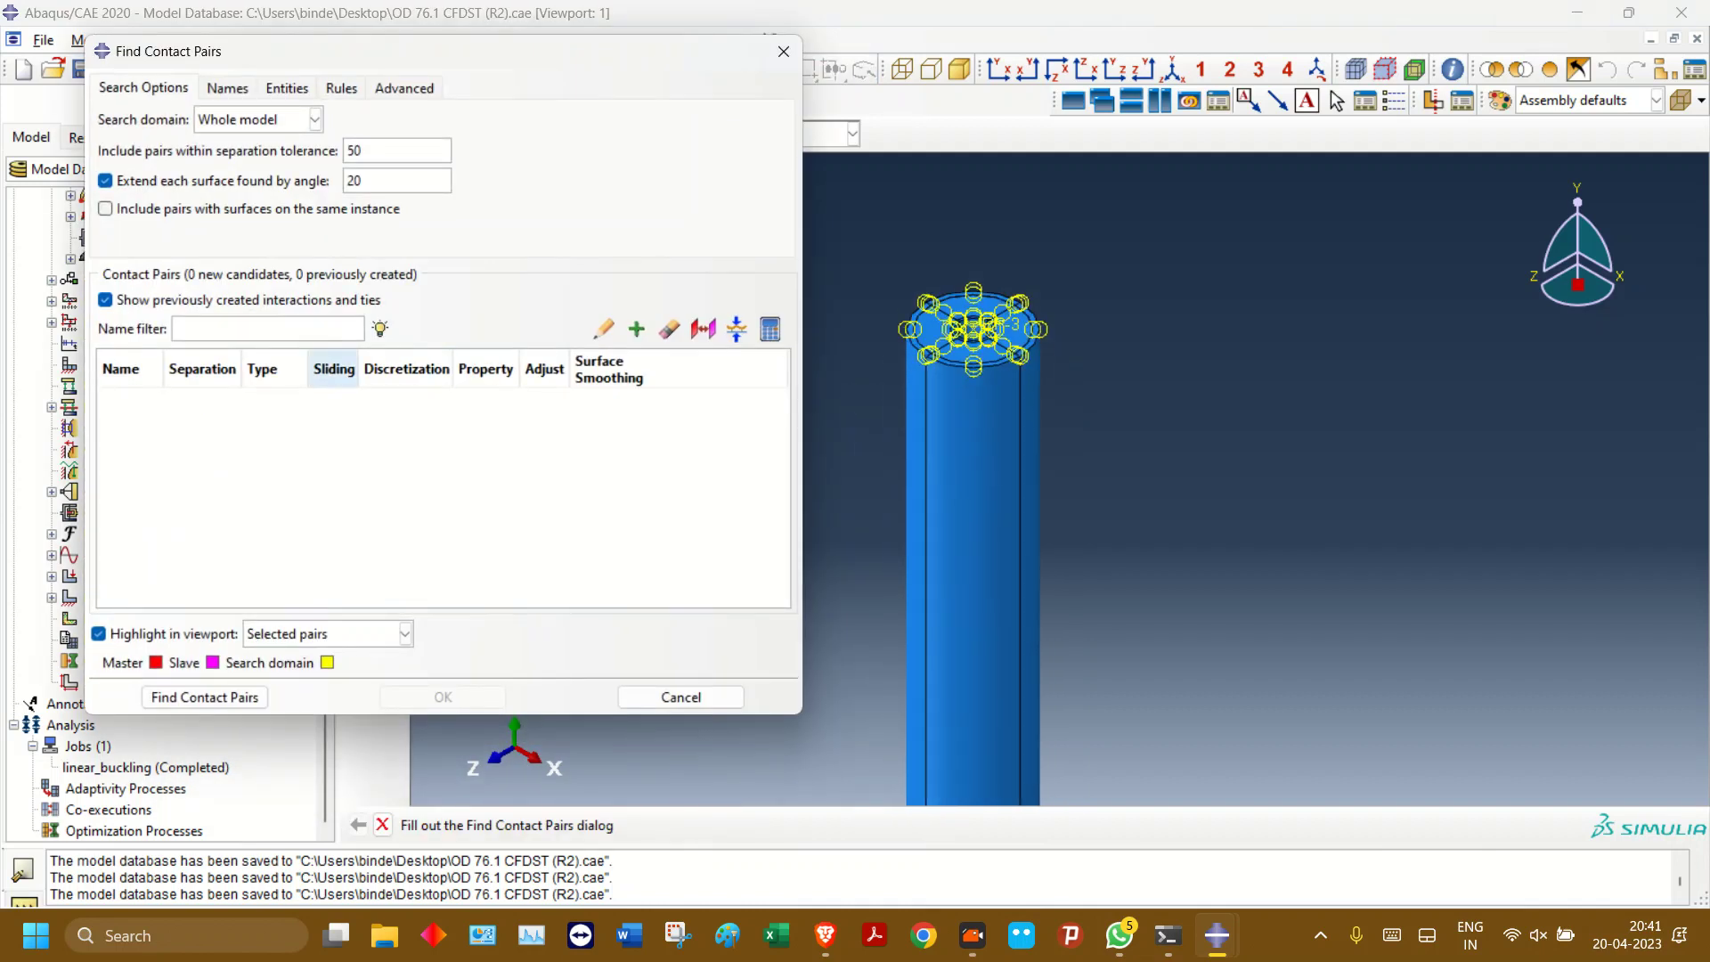
left_click(316, 118)
left_click(250, 187)
left_click(316, 118)
left_click(238, 144)
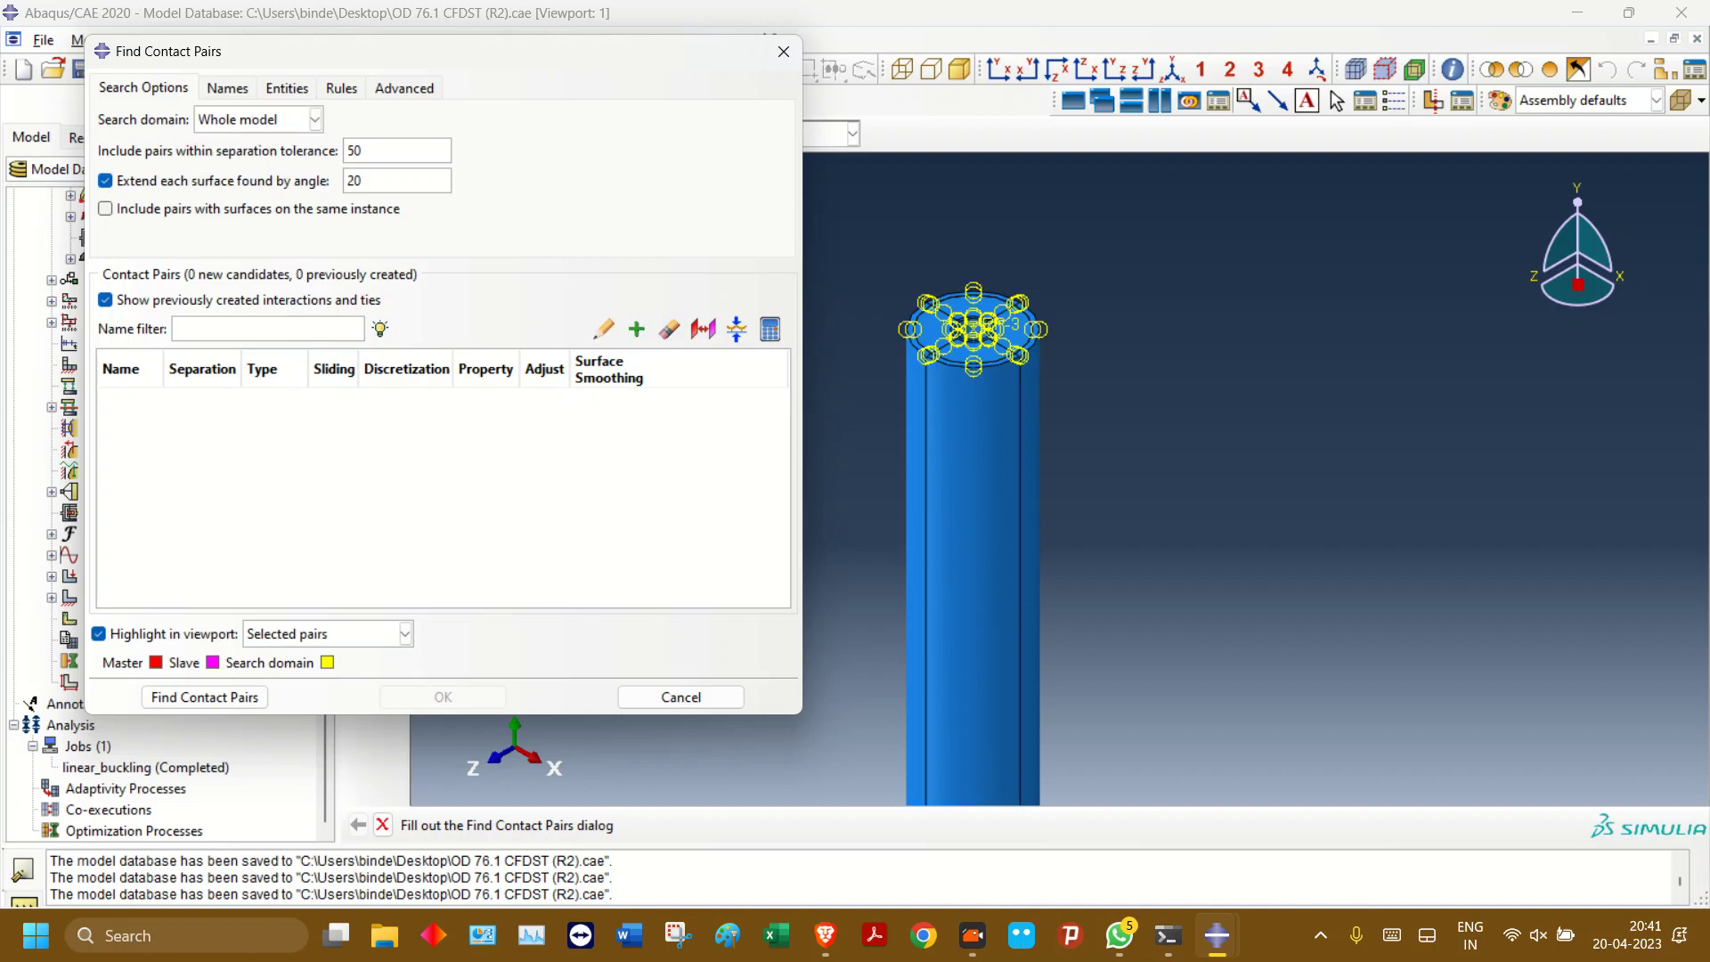
left_click(404, 87)
left_click_drag(398, 118, 371, 119)
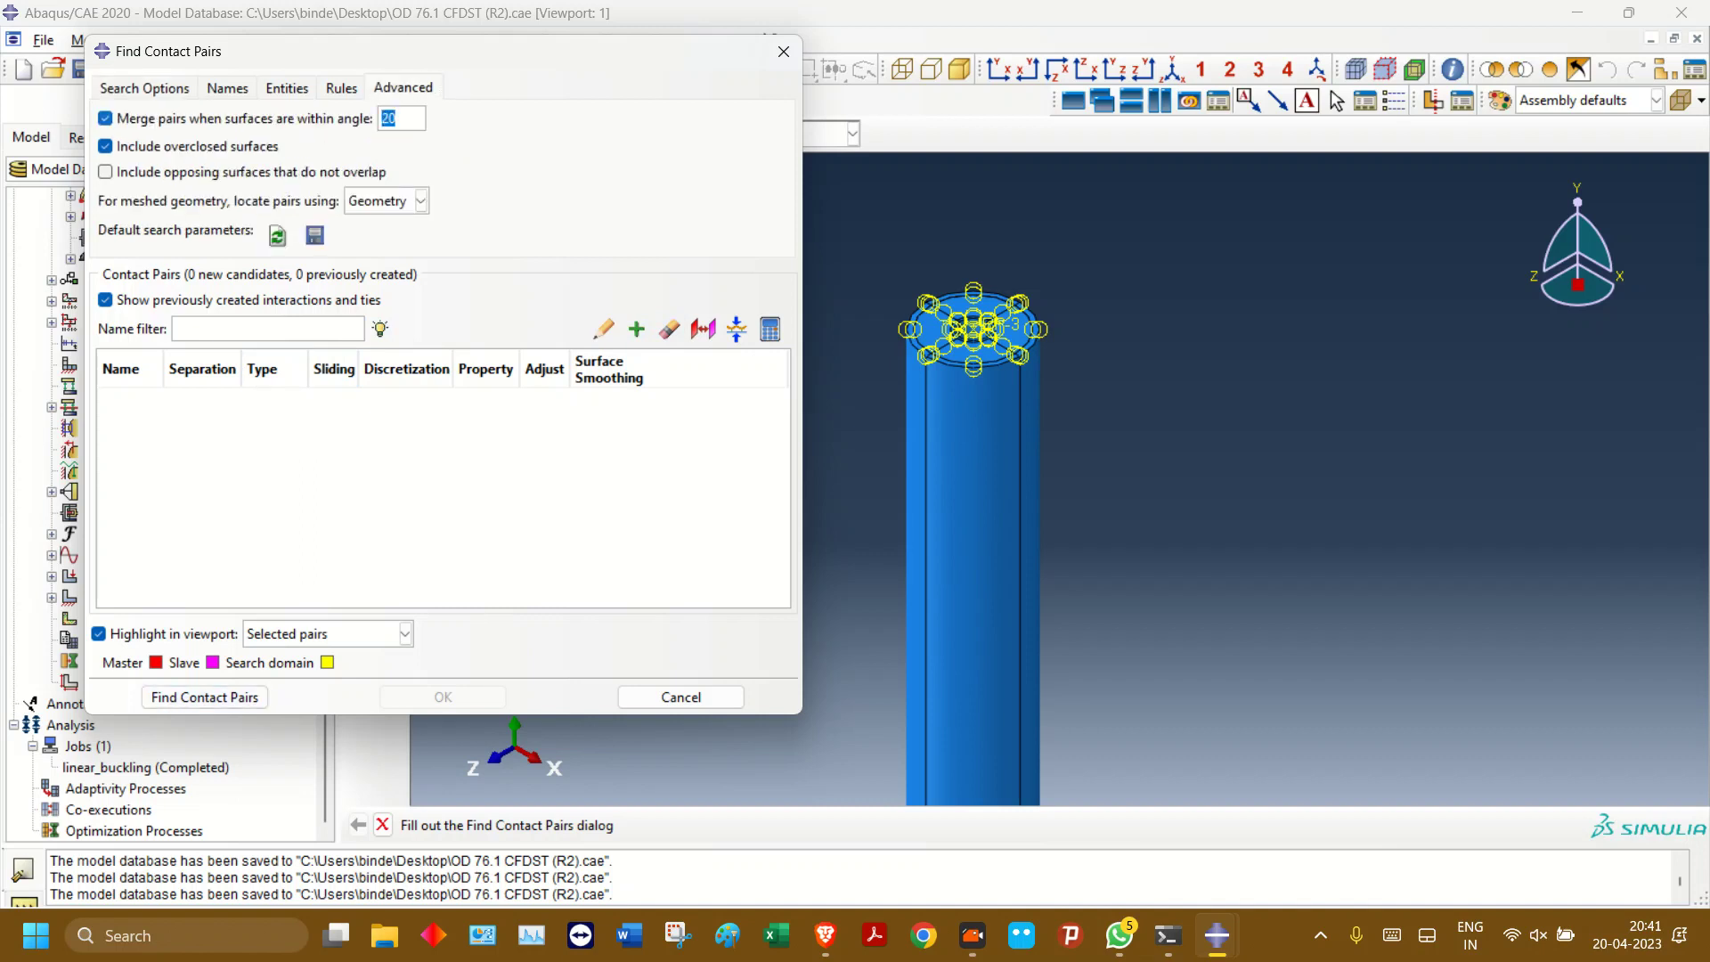
type("90")
left_click(204, 697)
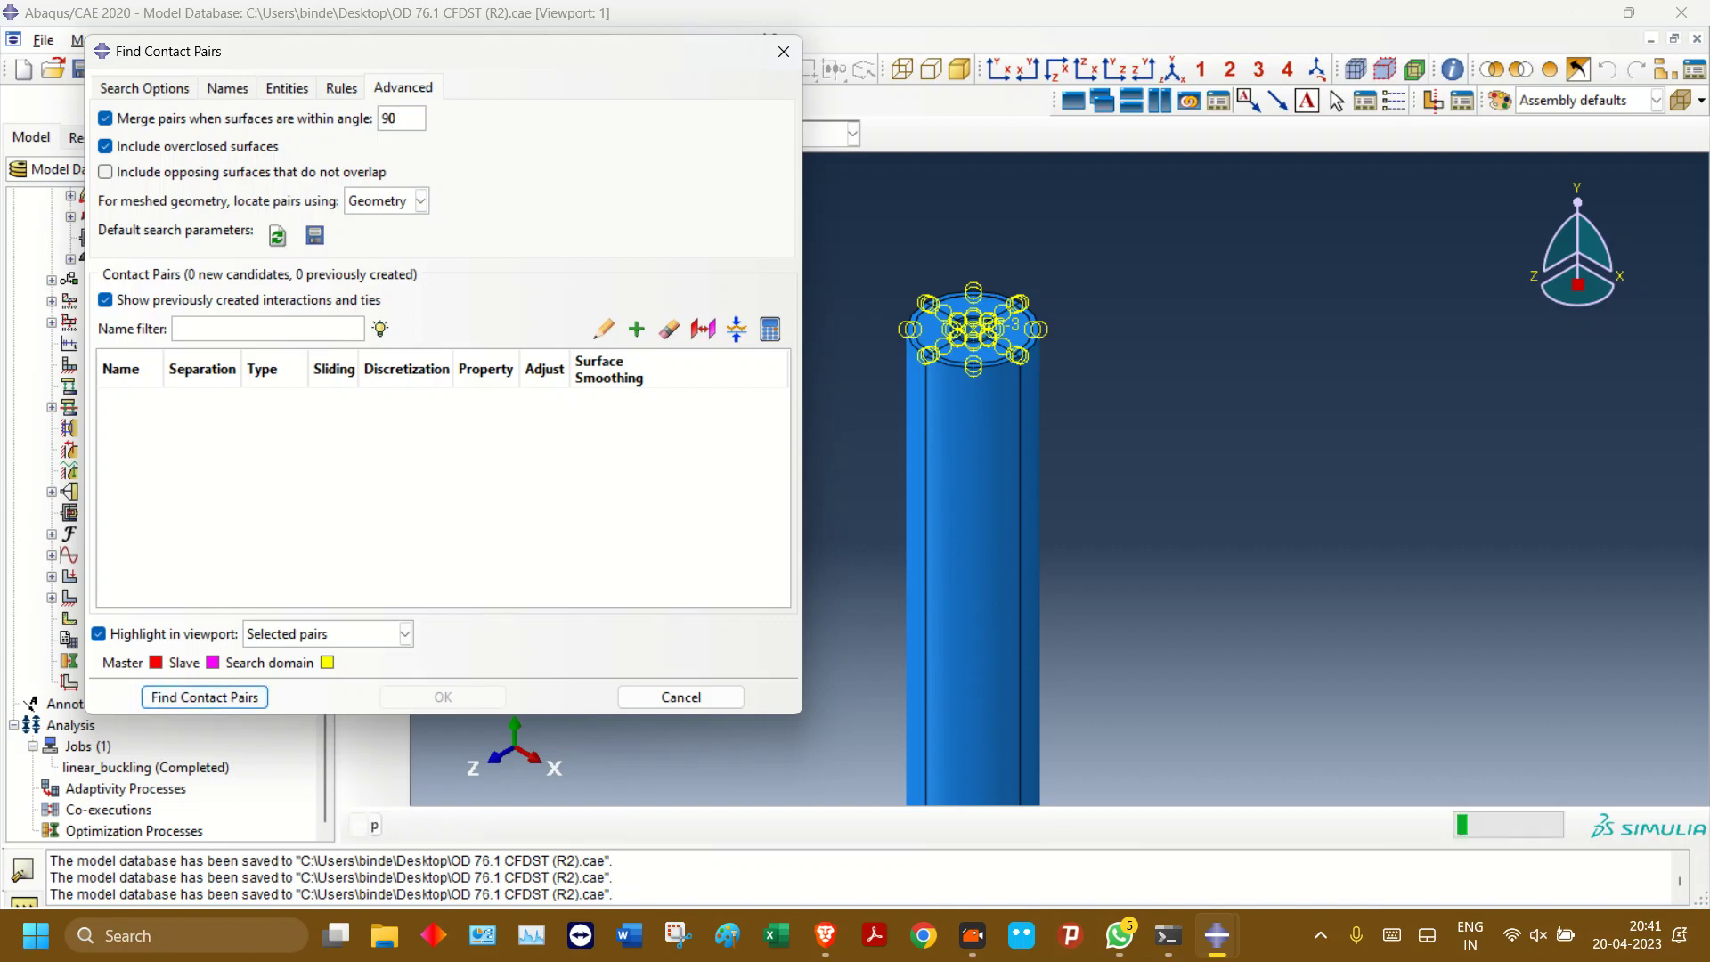
left_click(130, 369)
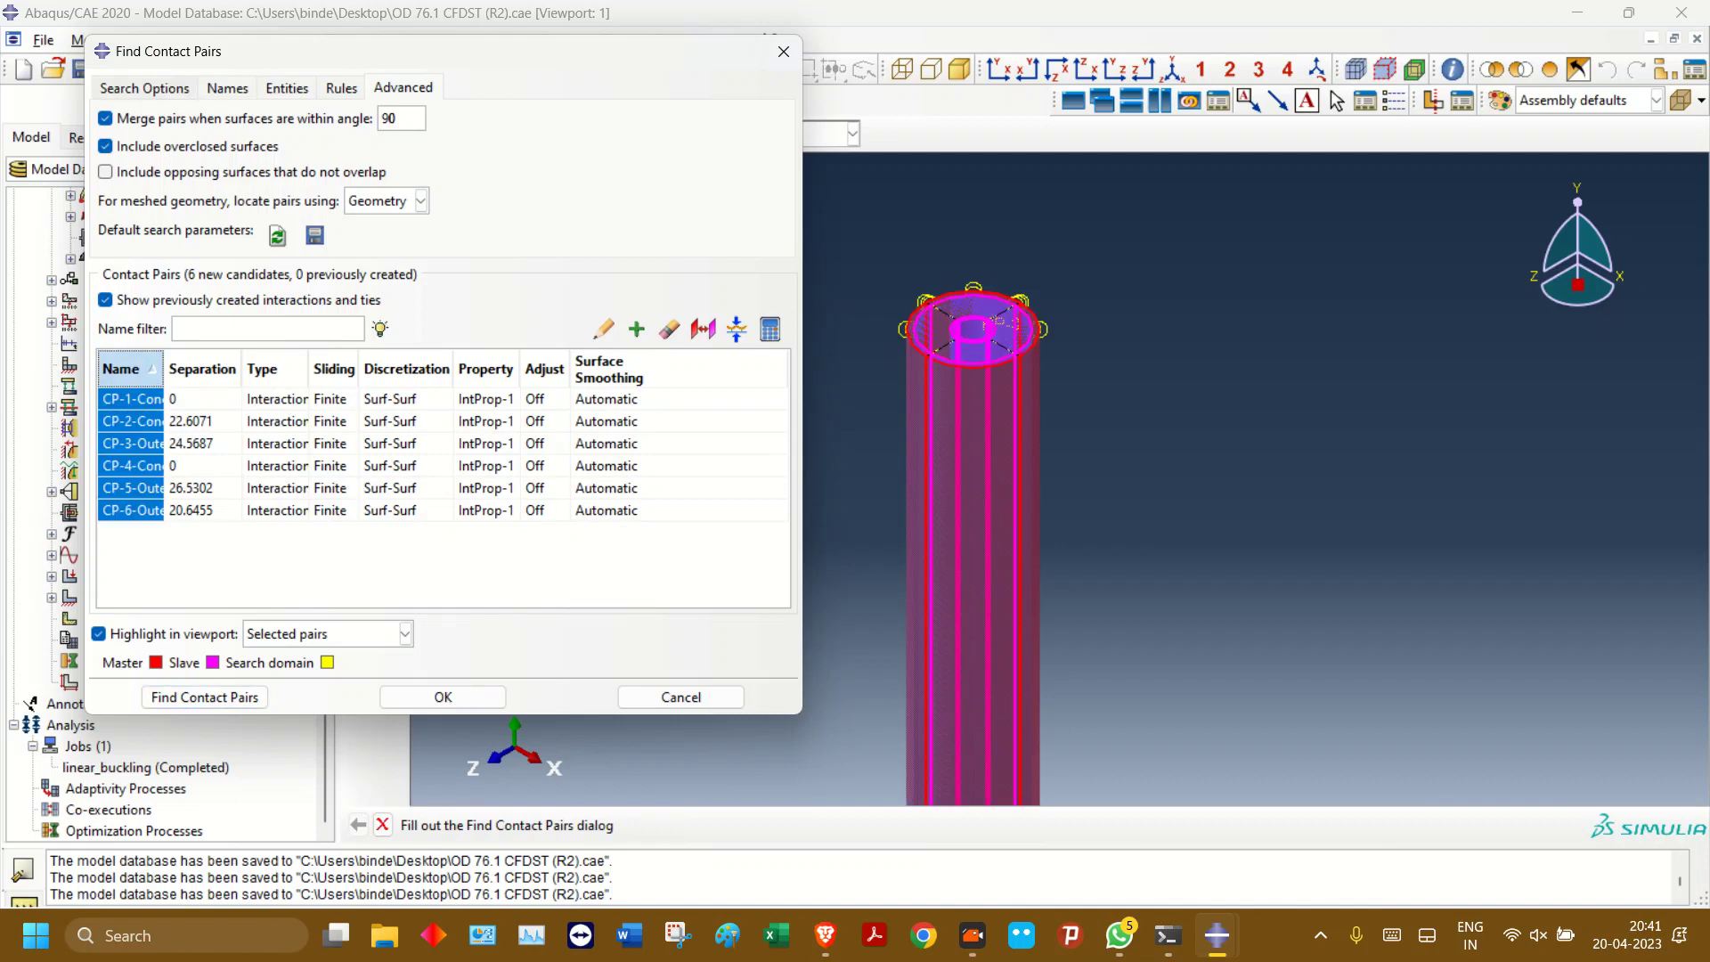
- Set the contact pair separation tolerance to 0.1, repeat the search and highlight the second candidate pair
left_click(144, 88)
double_click(355, 151)
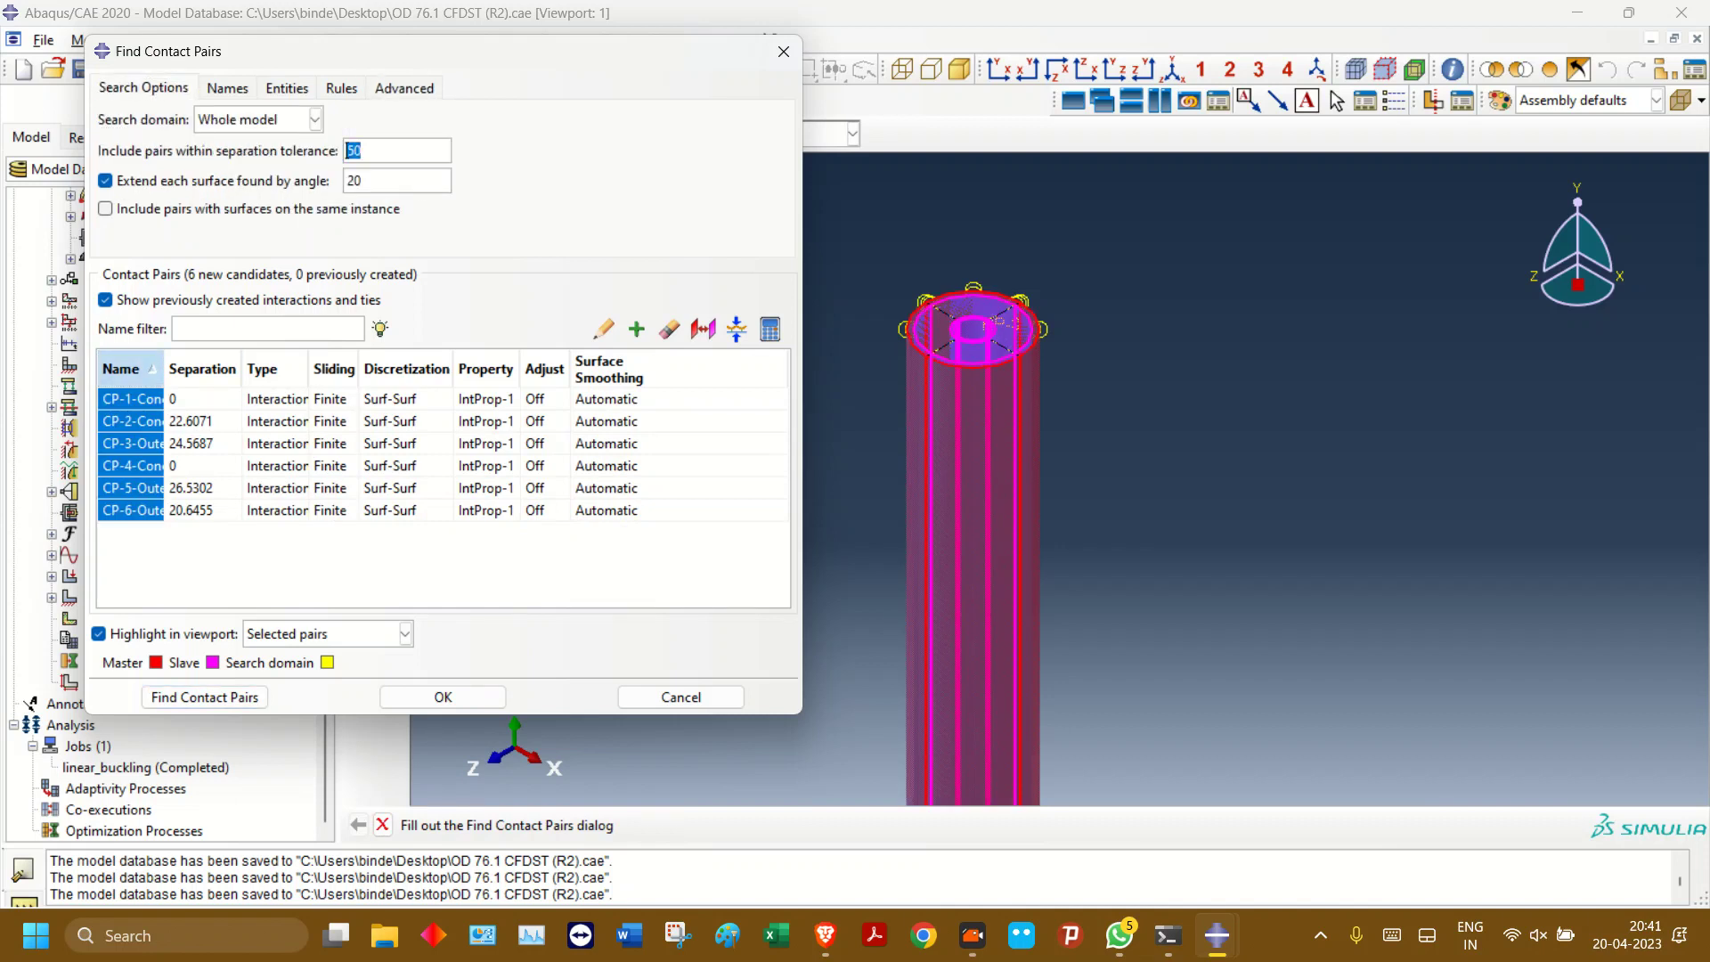
type("0.1")
left_click(205, 697)
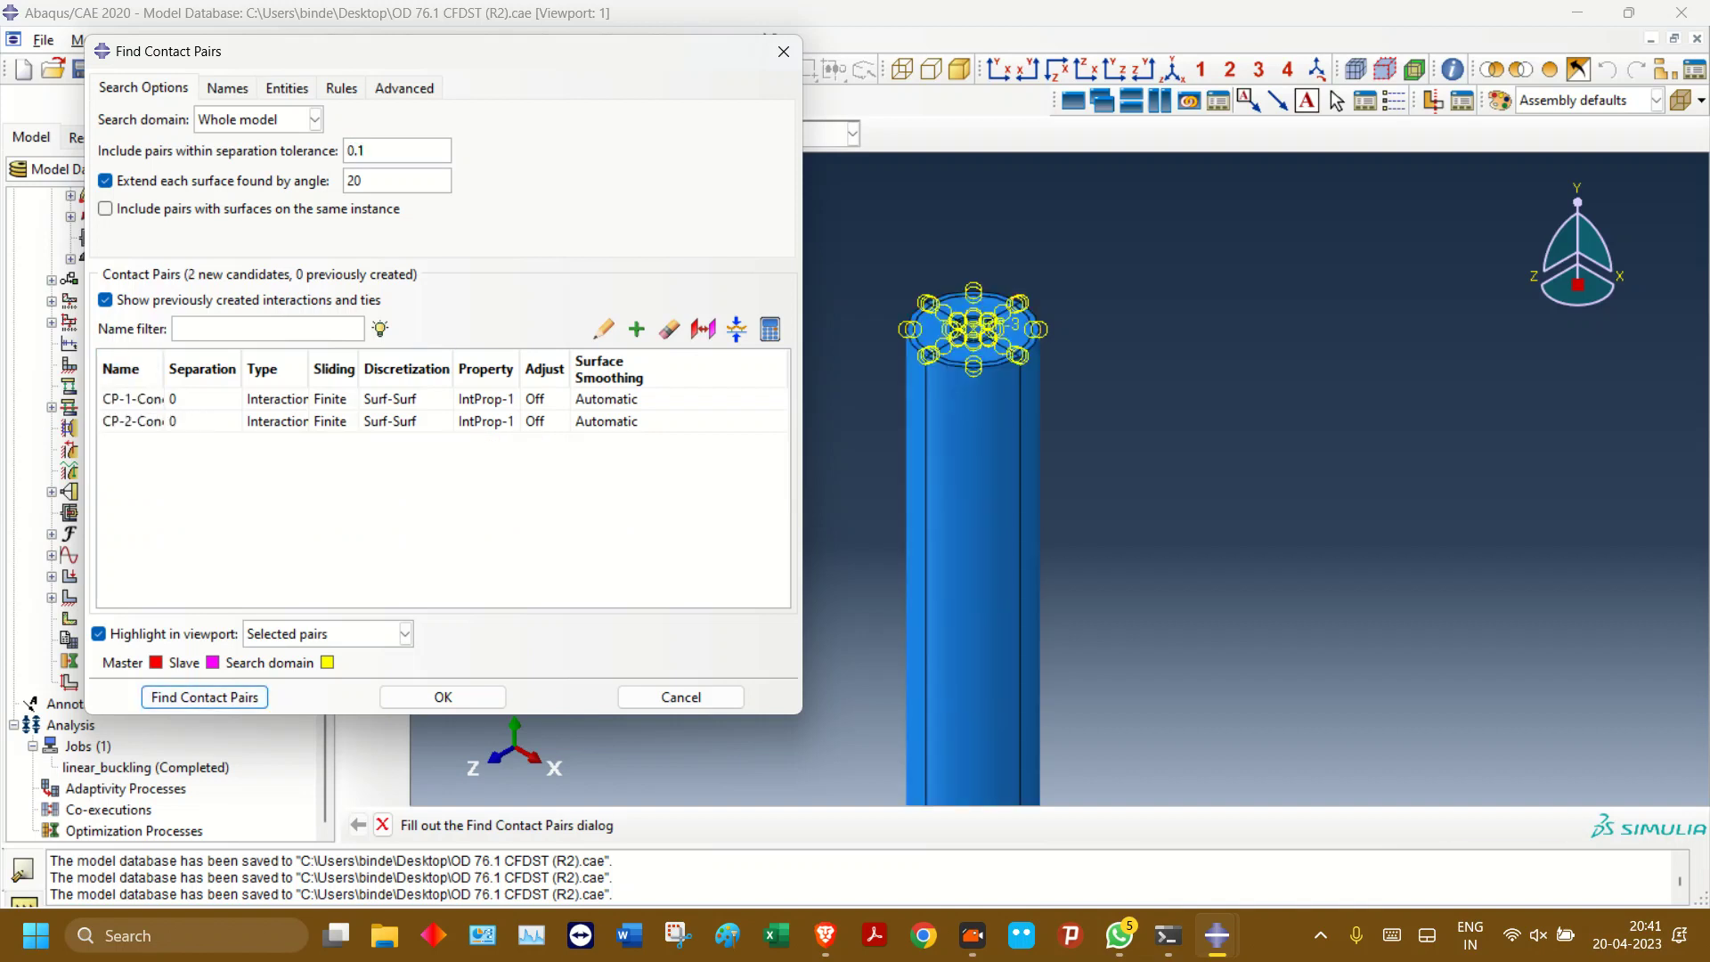
left_click(159, 420)
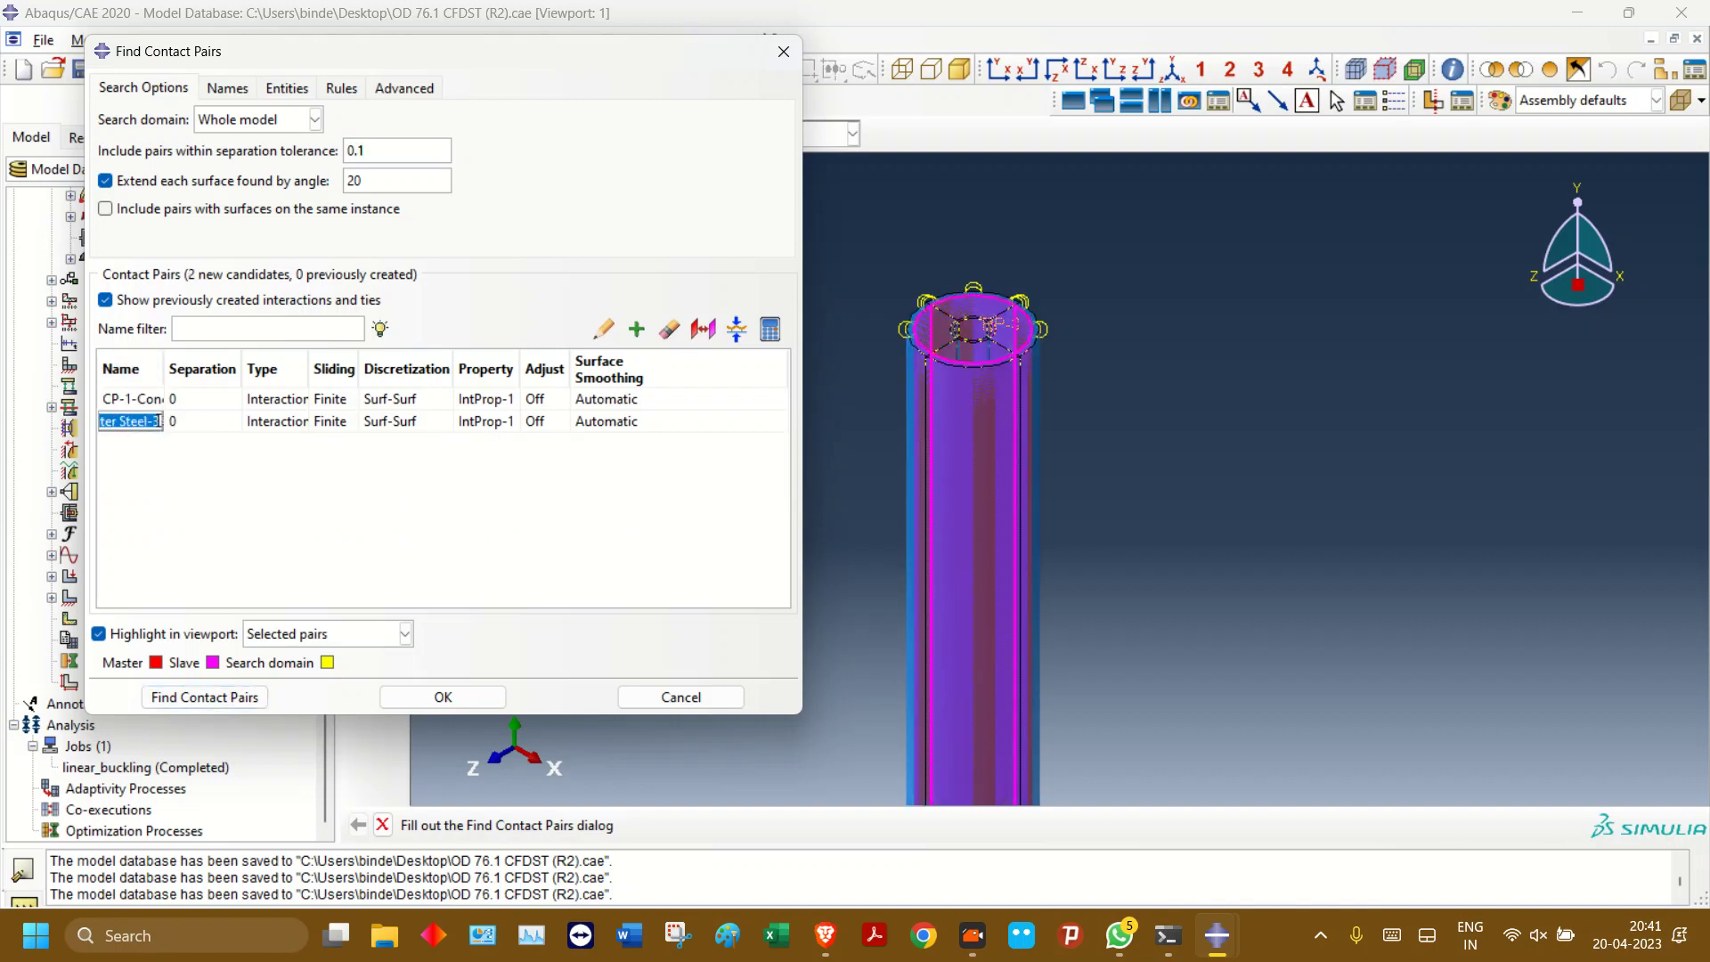
- Change both contact pair candidates to tie constraints, create them and save the model database
left_click(272, 369)
left_click(604, 329)
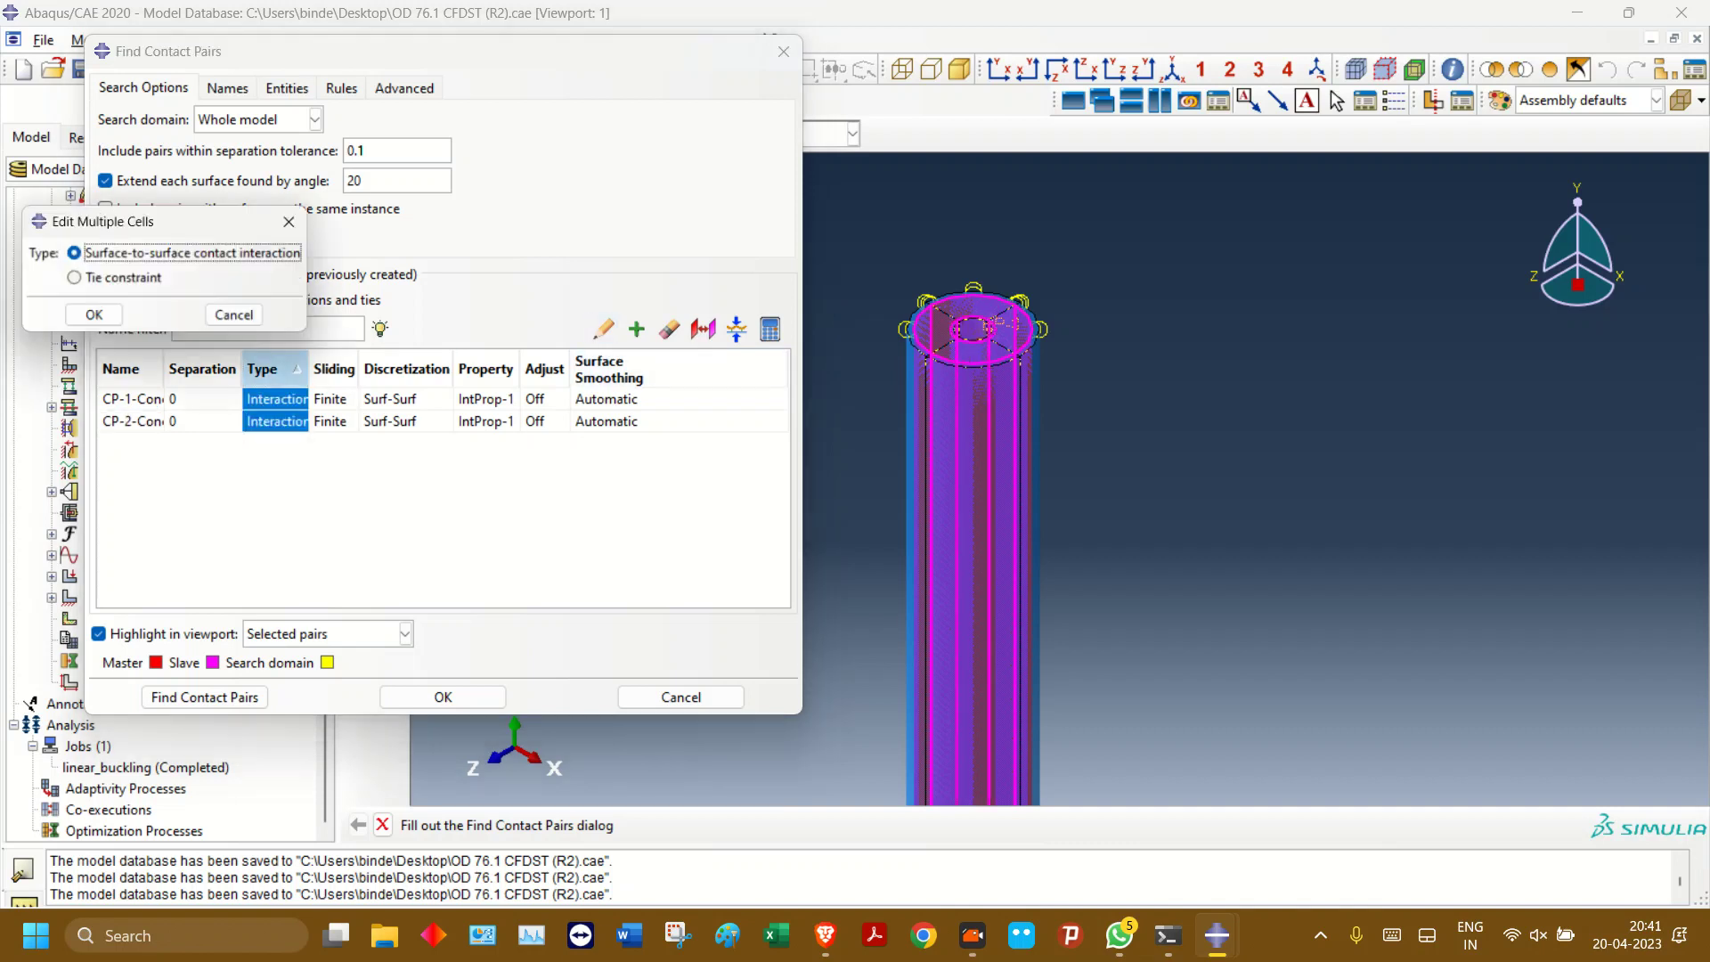
left_click(75, 280)
left_click(95, 318)
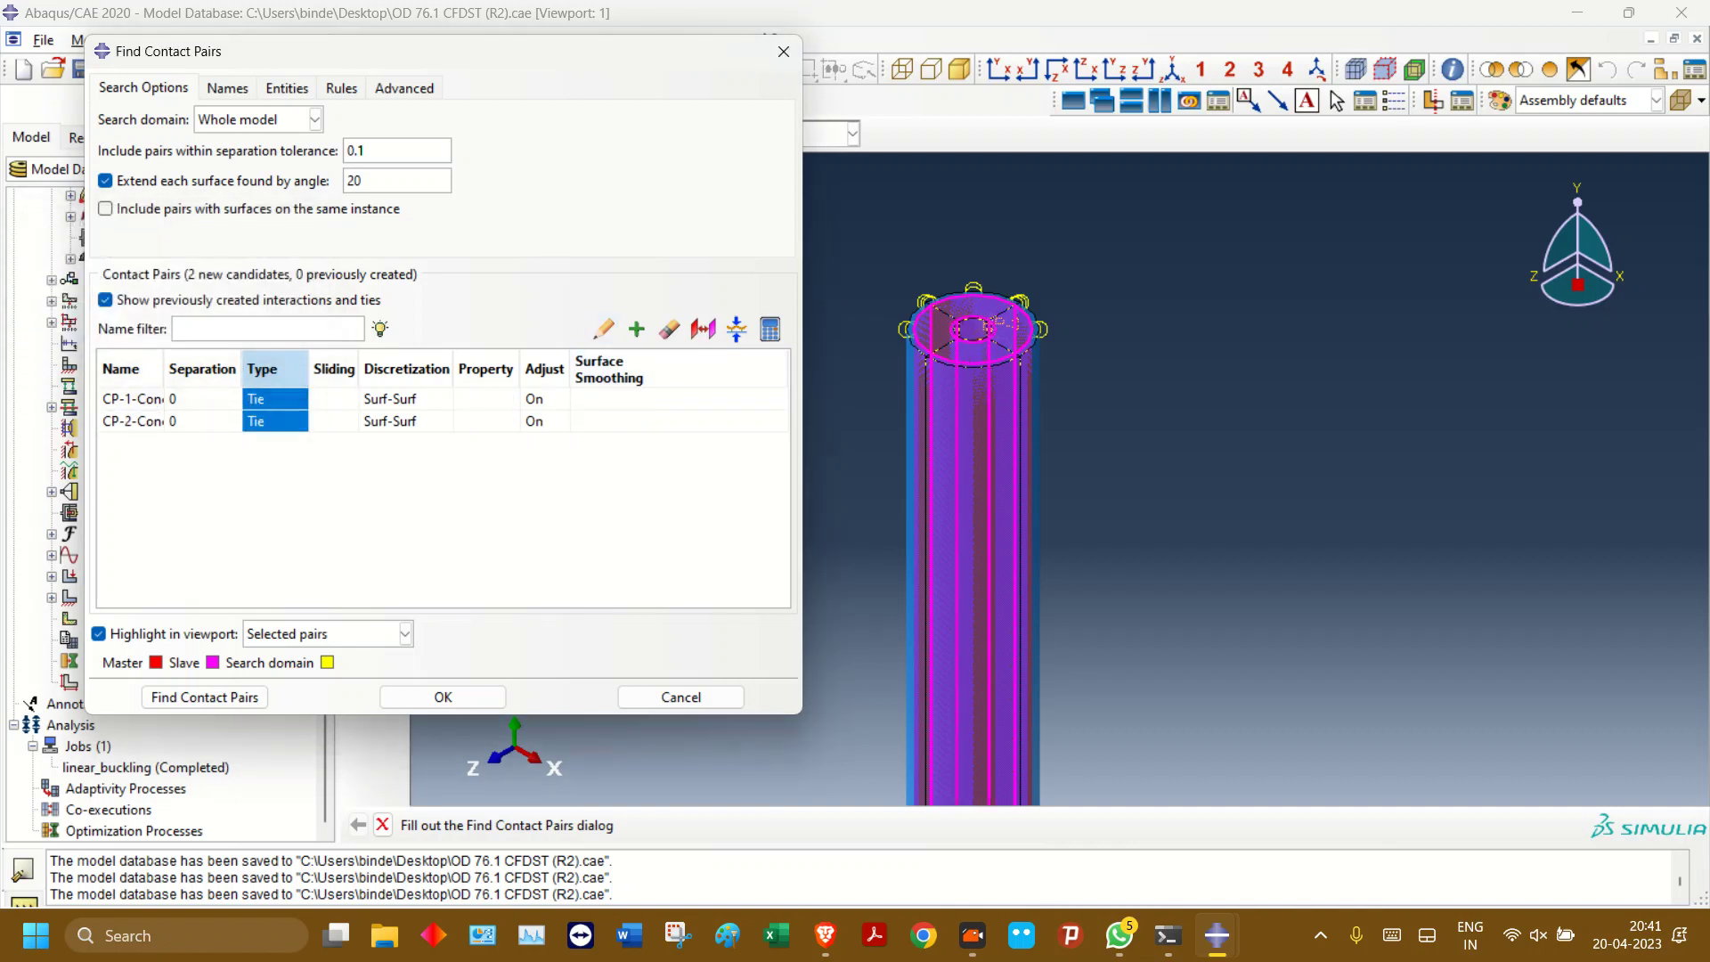
left_click(443, 696)
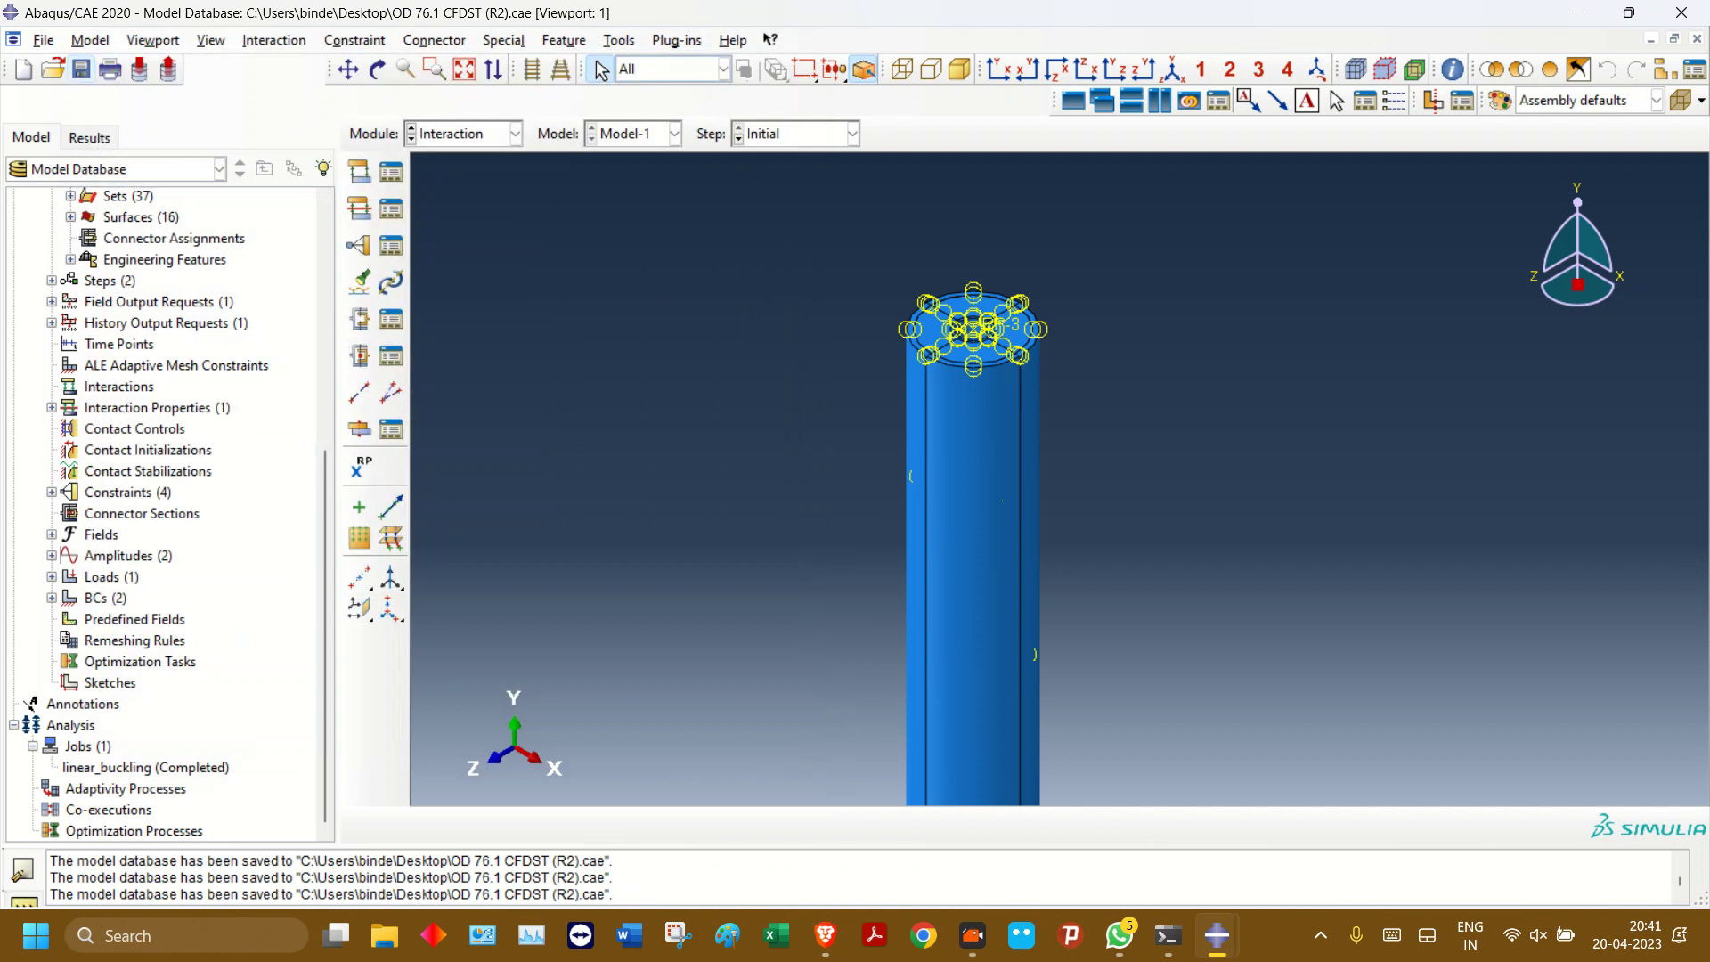
left_click(81, 69)
left_click(81, 69)
- Check the model's list of interactions, then switch to the Load module
left_click(391, 171)
left_click(666, 185)
left_click(515, 134)
left_click(445, 264)
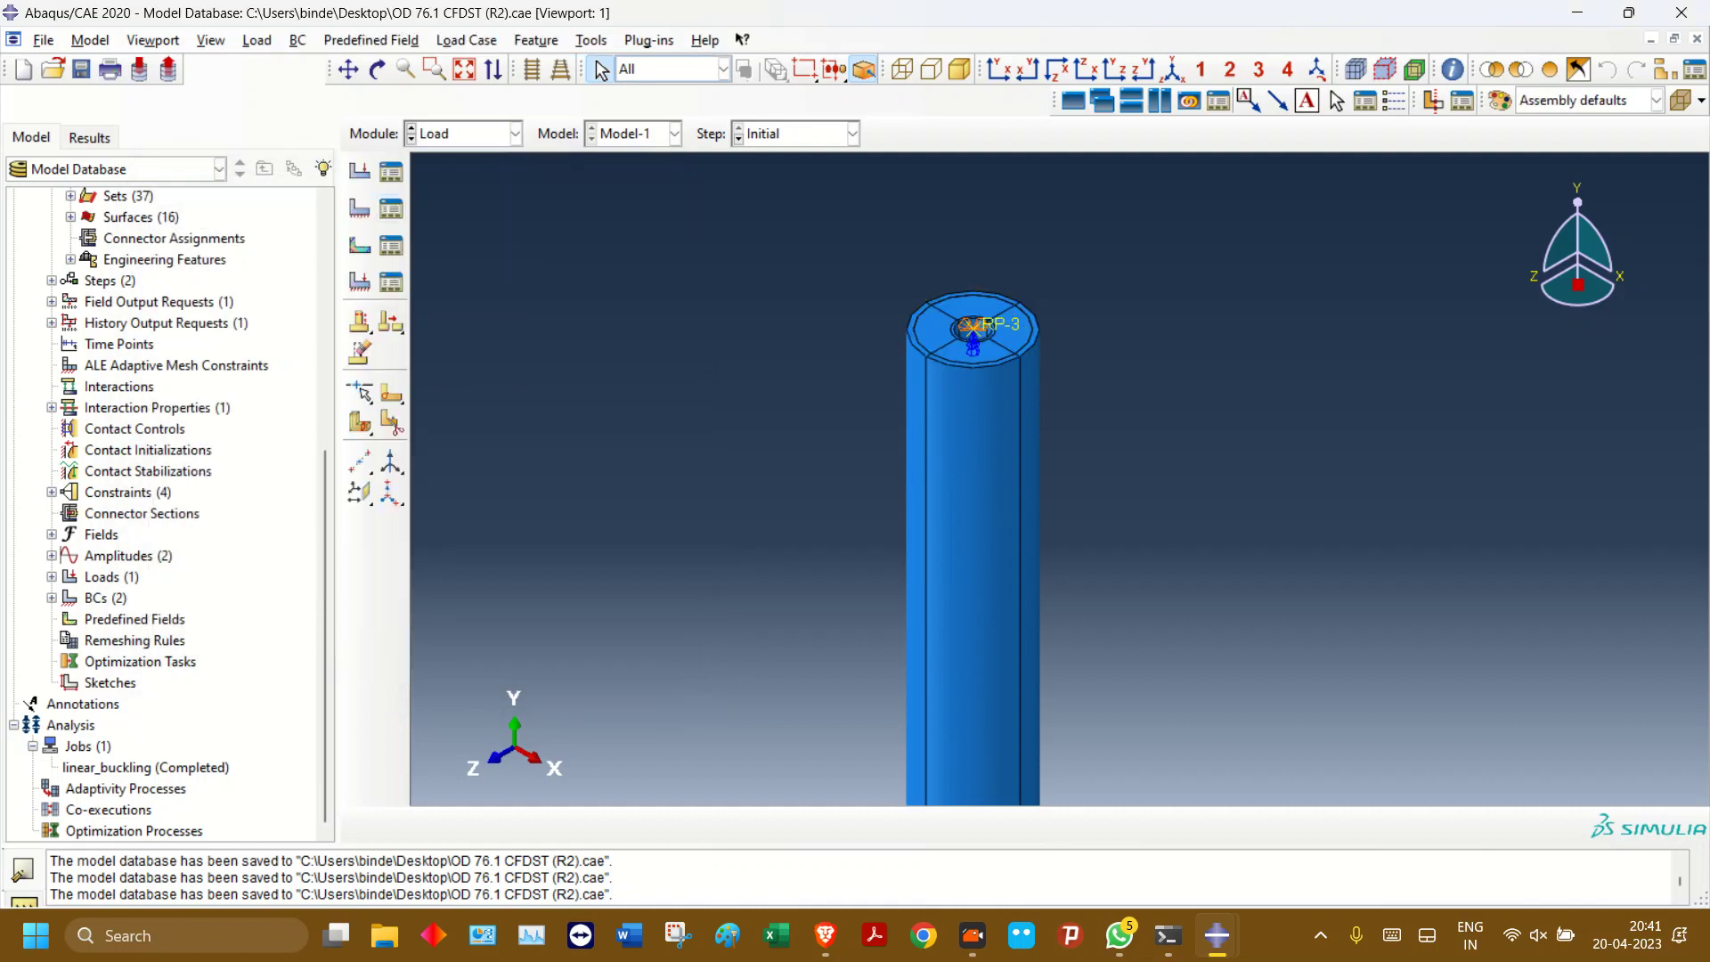
- Examine the region and restrained degrees of freedom of the Bottom boundary condition in the Initial step
left_click(391, 209)
double_click(233, 122)
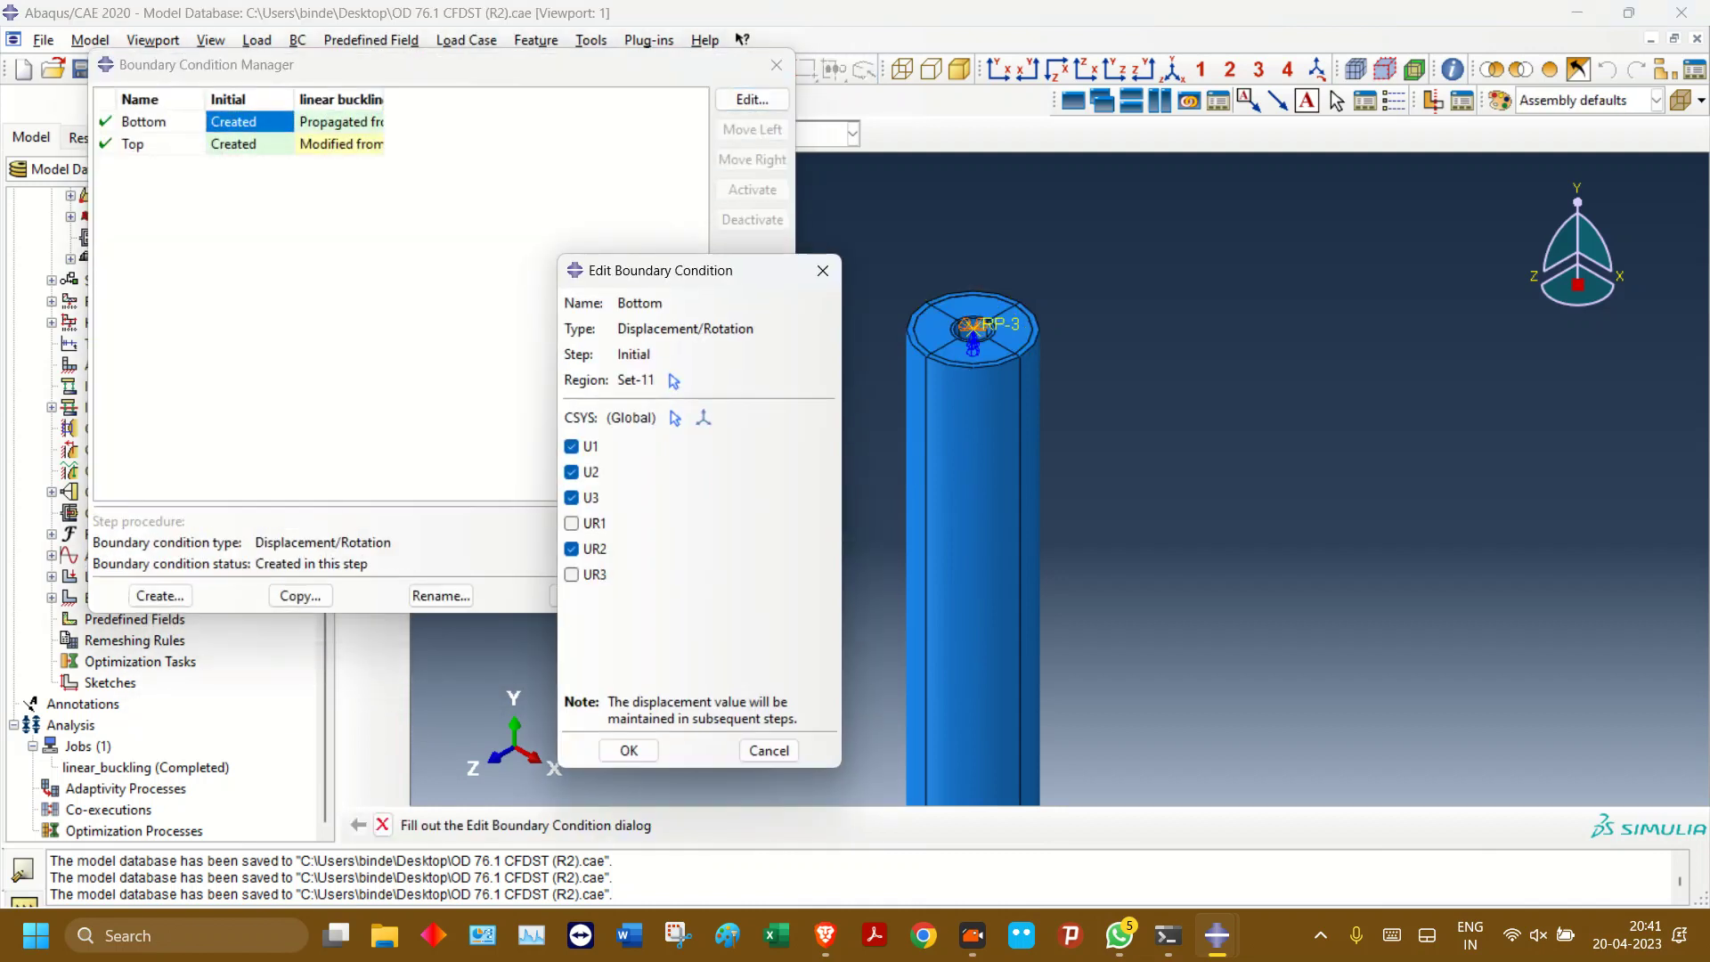
scroll(1157, 233, "up", 6)
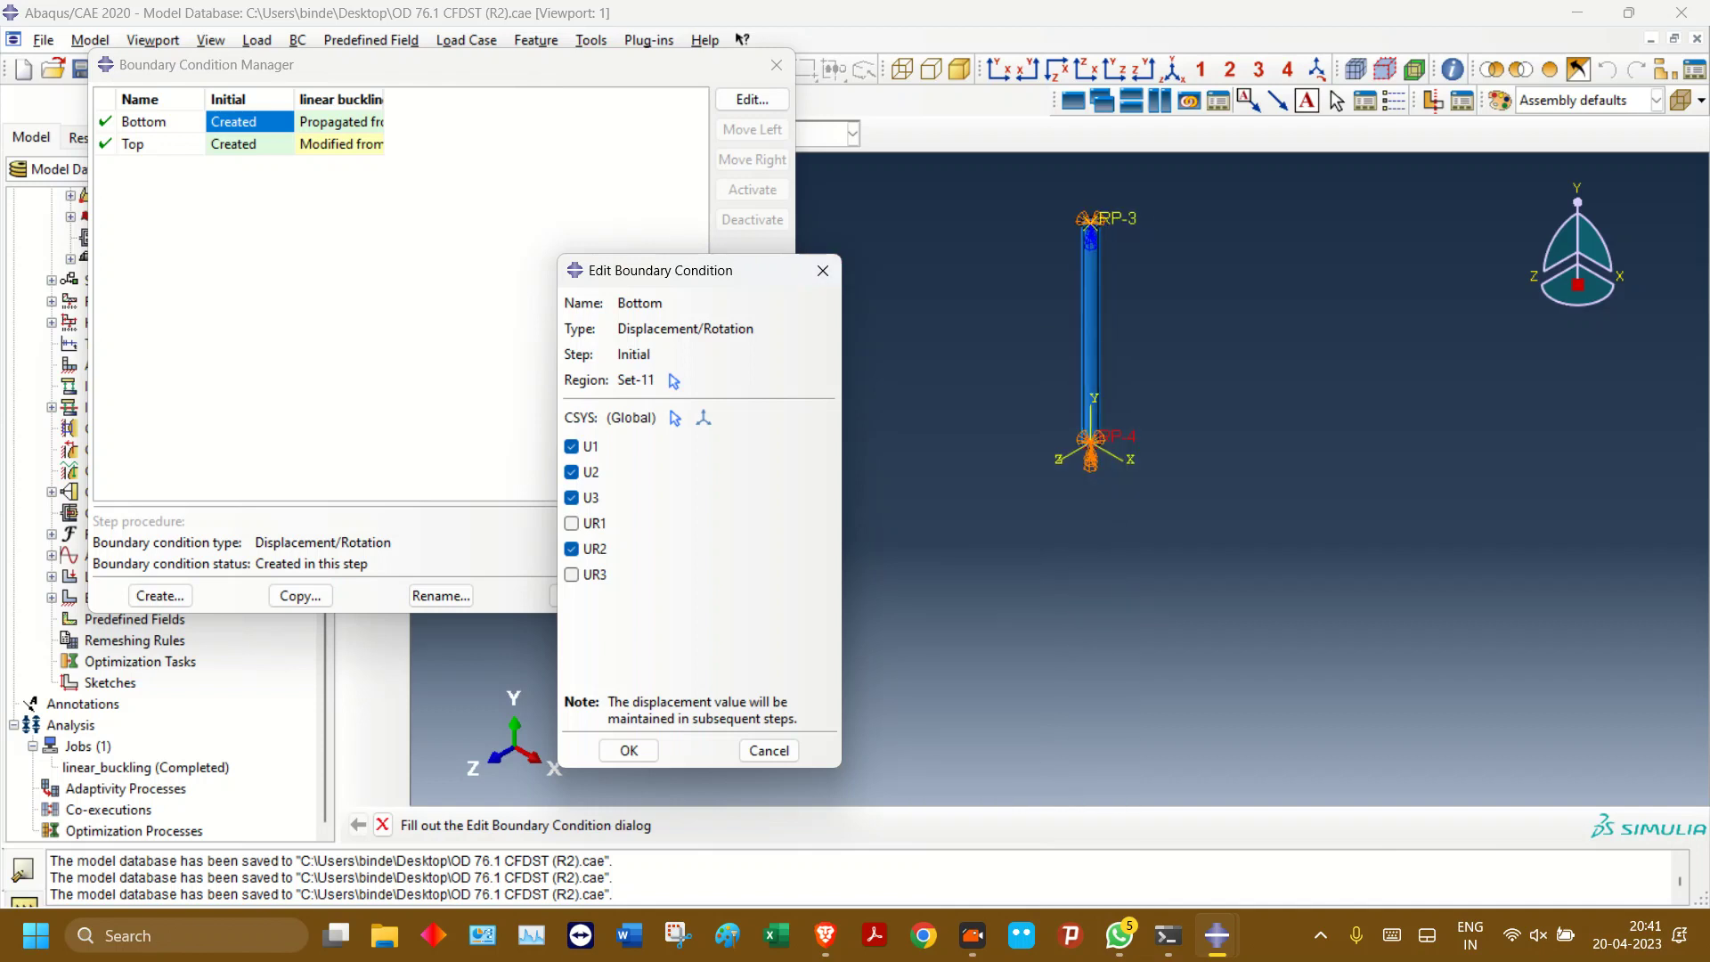
scroll(1130, 267, "down", 3)
left_click(823, 270)
- Examine the Top boundary condition's settings in the Initial and linear buckling steps
scroll(900, 427, "up", 3)
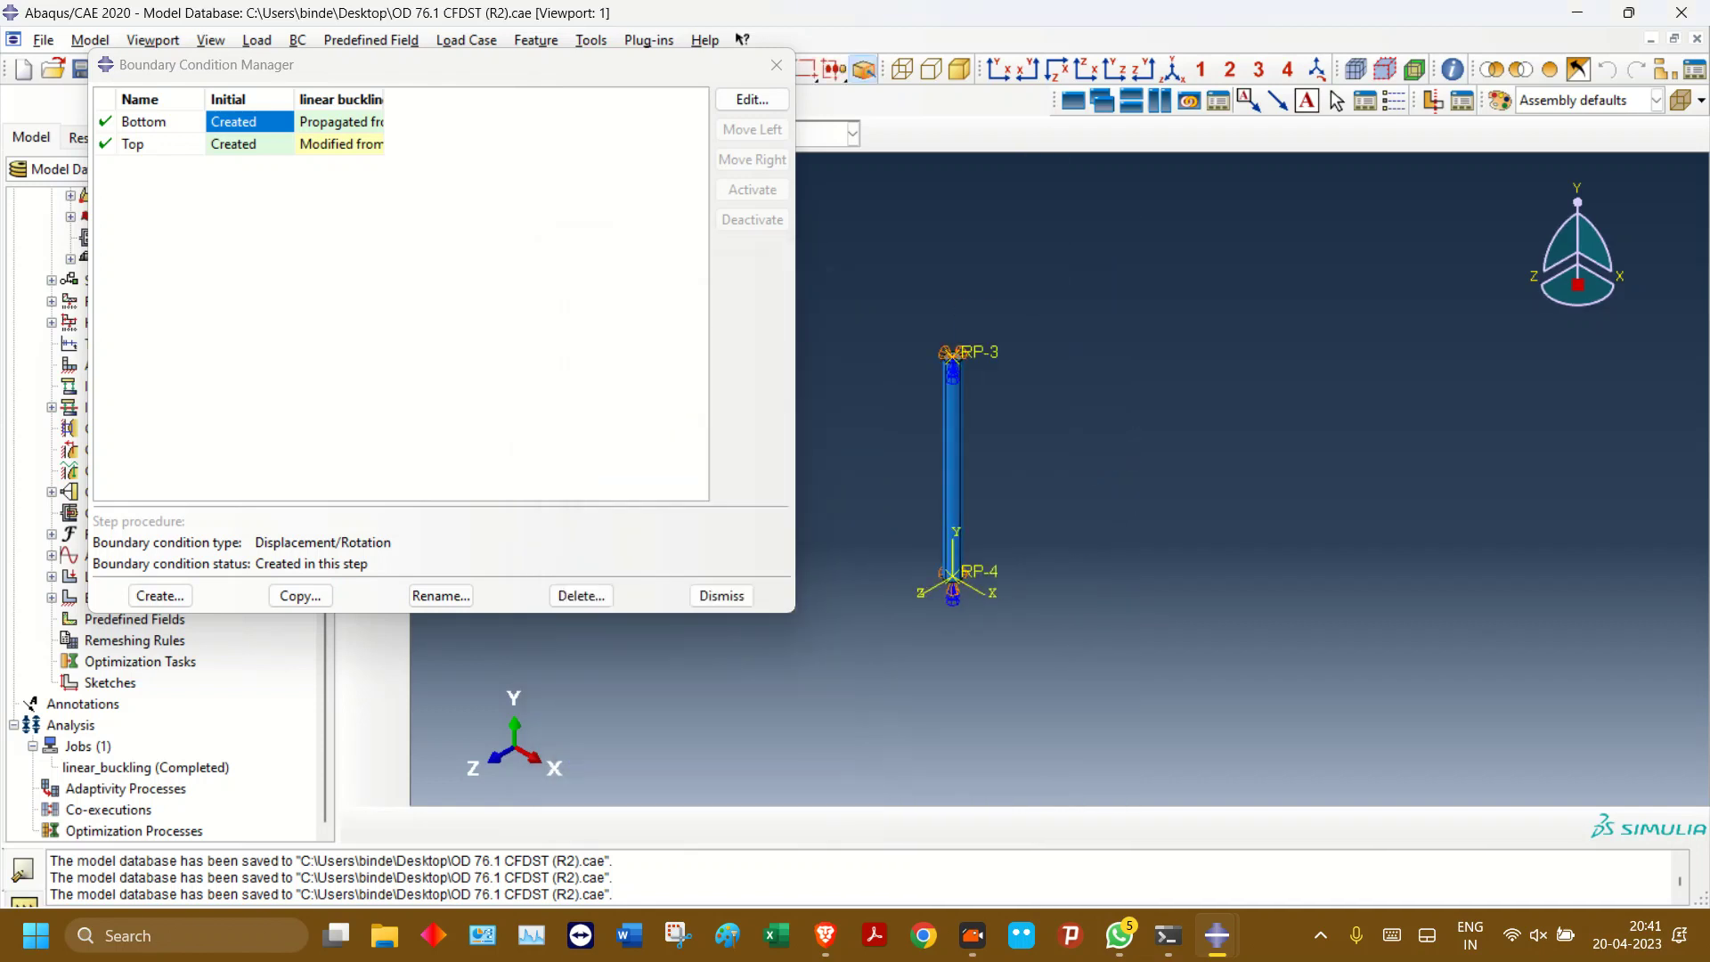
scroll(966, 361, "down", 5)
double_click(233, 144)
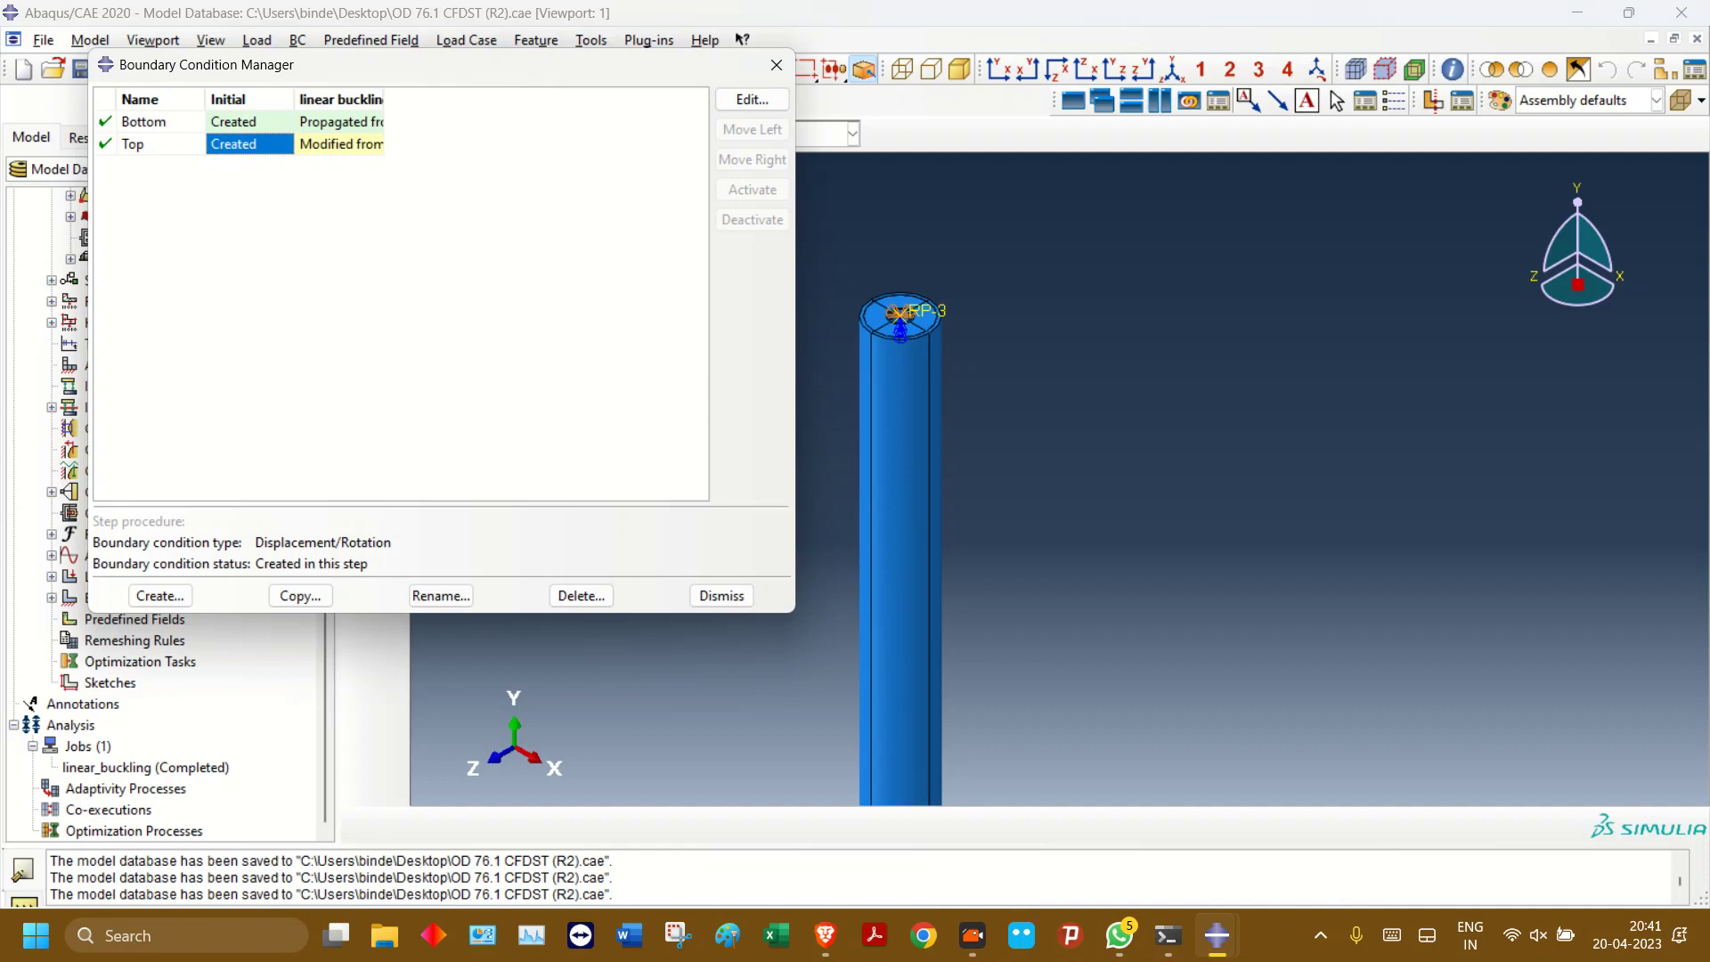
left_click(823, 271)
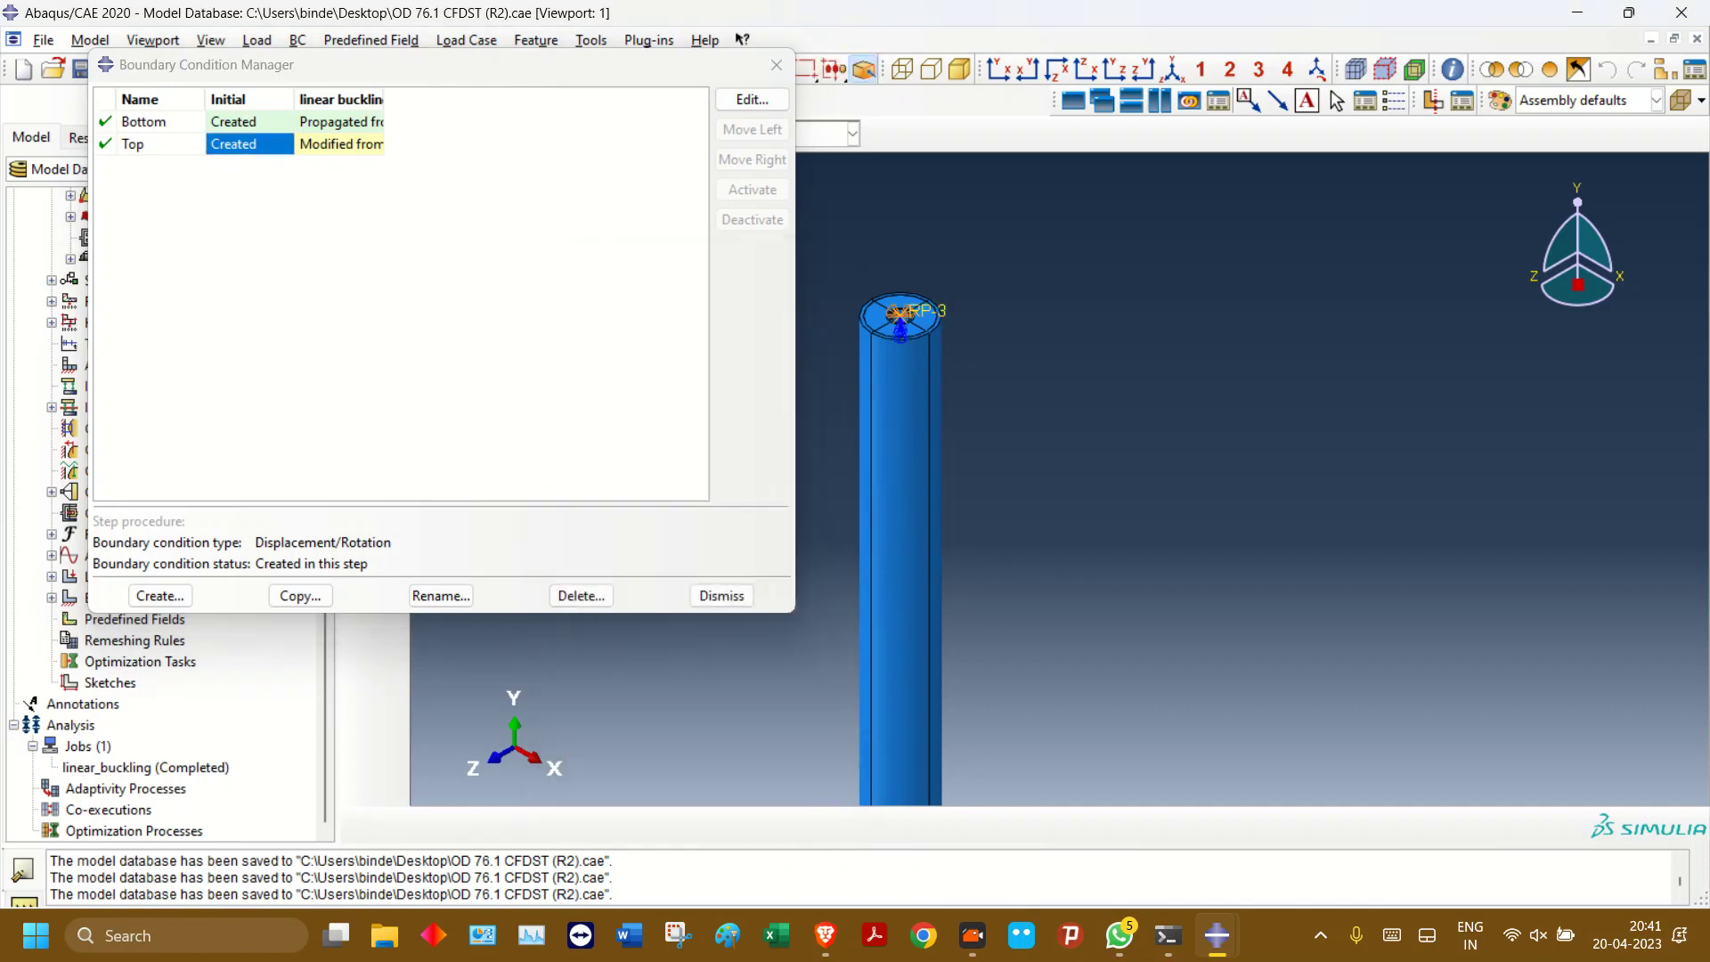
double_click(342, 144)
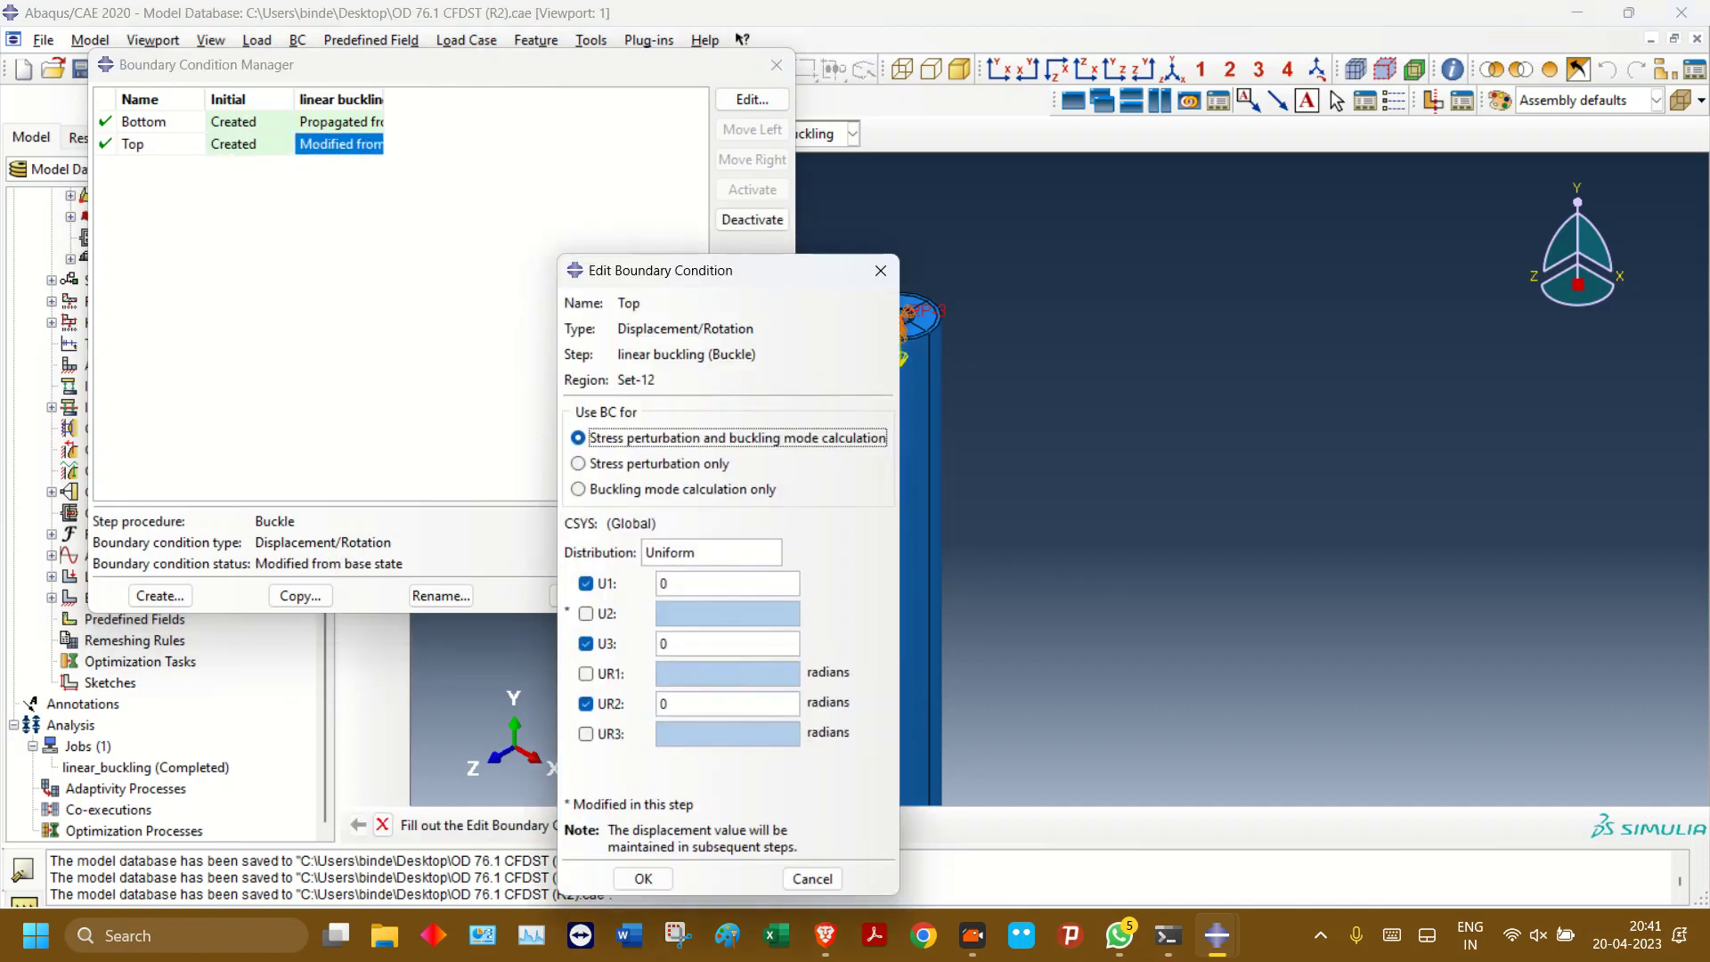
left_click(881, 271)
left_click(777, 65)
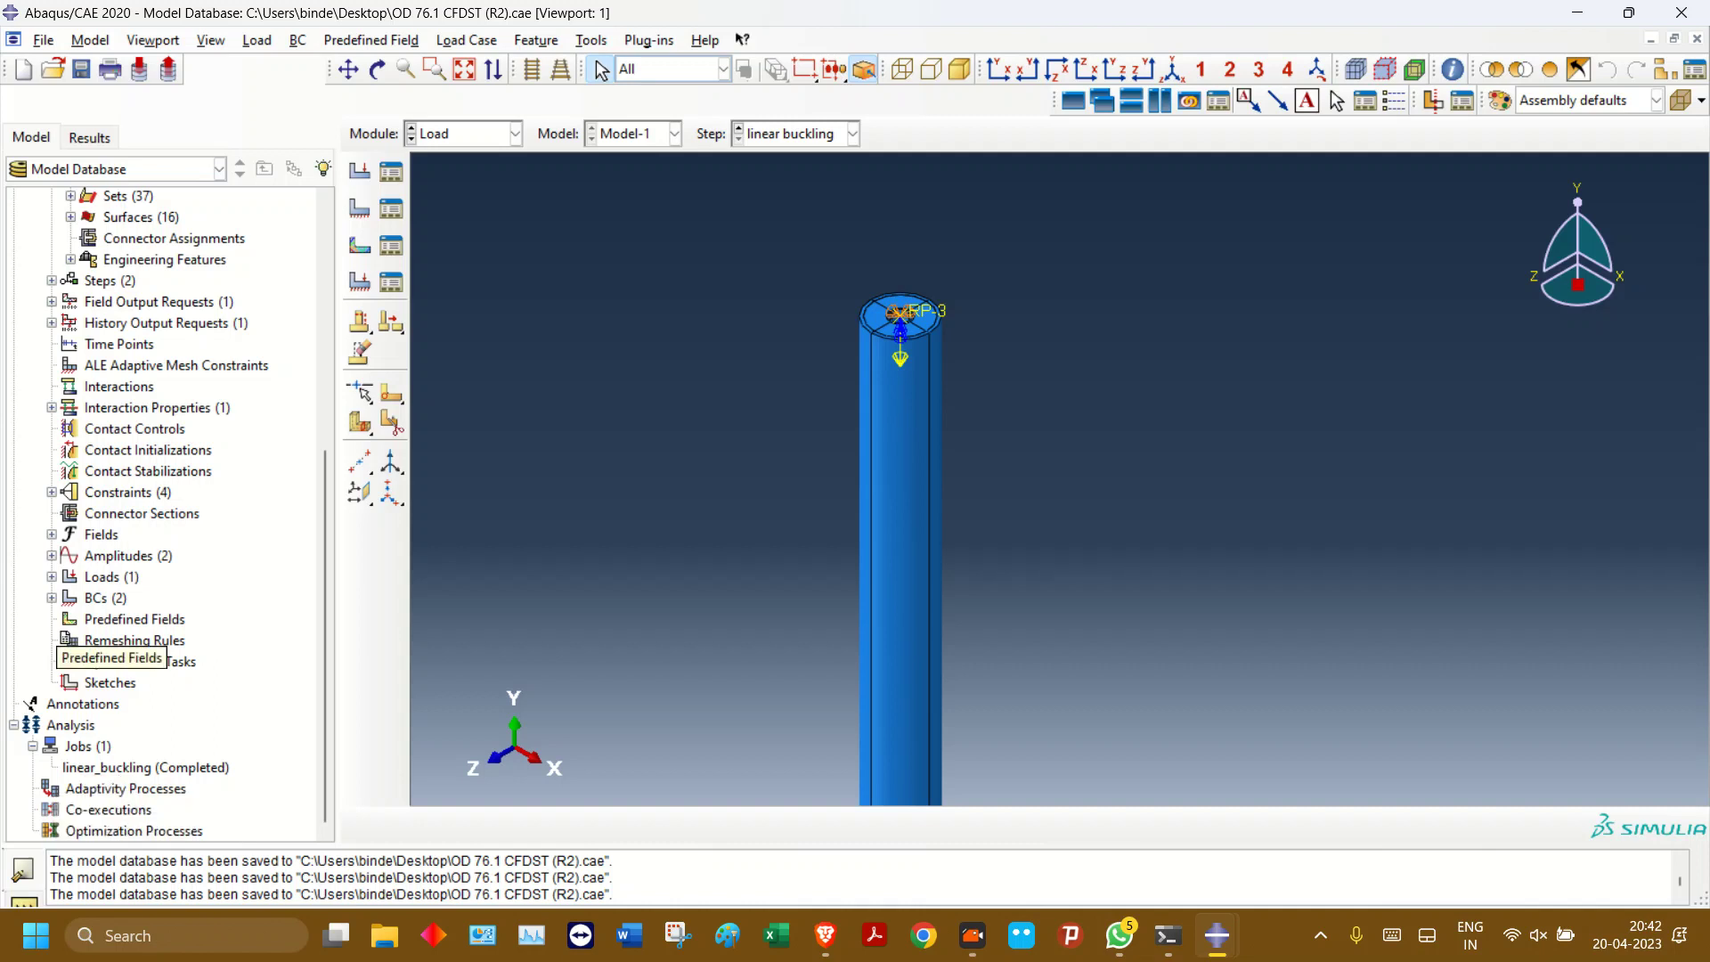
- Examine the settings of the concentrated force Load-1 in the linear buckling step
double_click(111, 577)
double_click(103, 599)
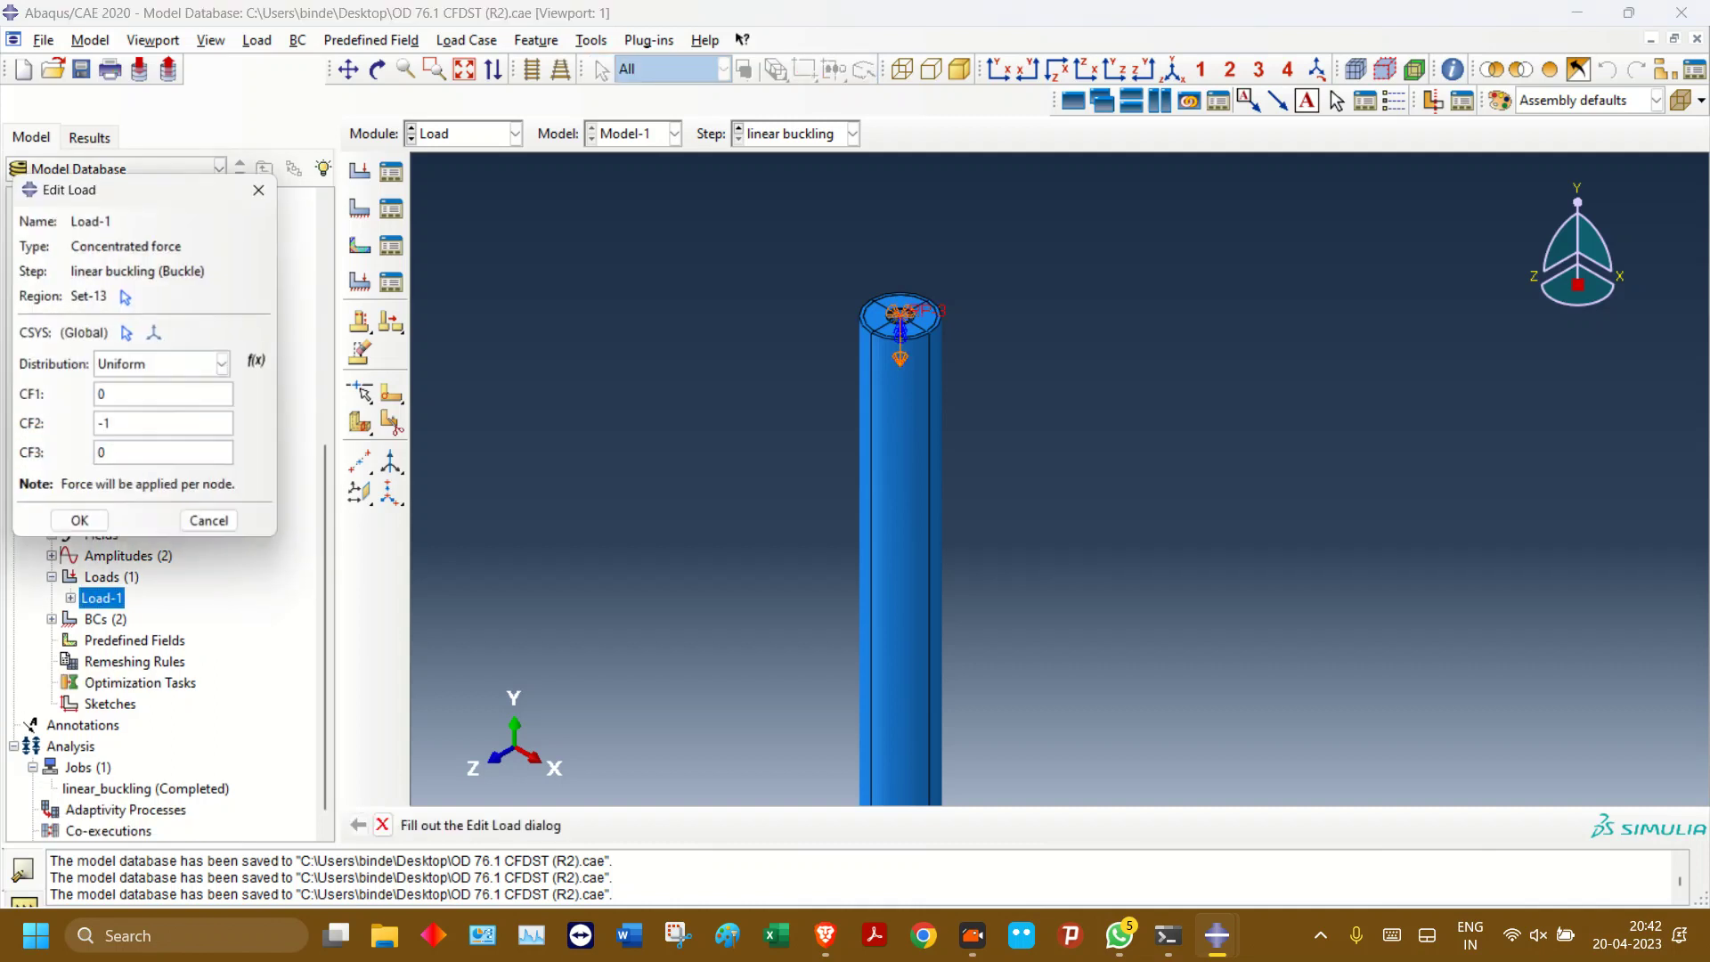
left_click(214, 528)
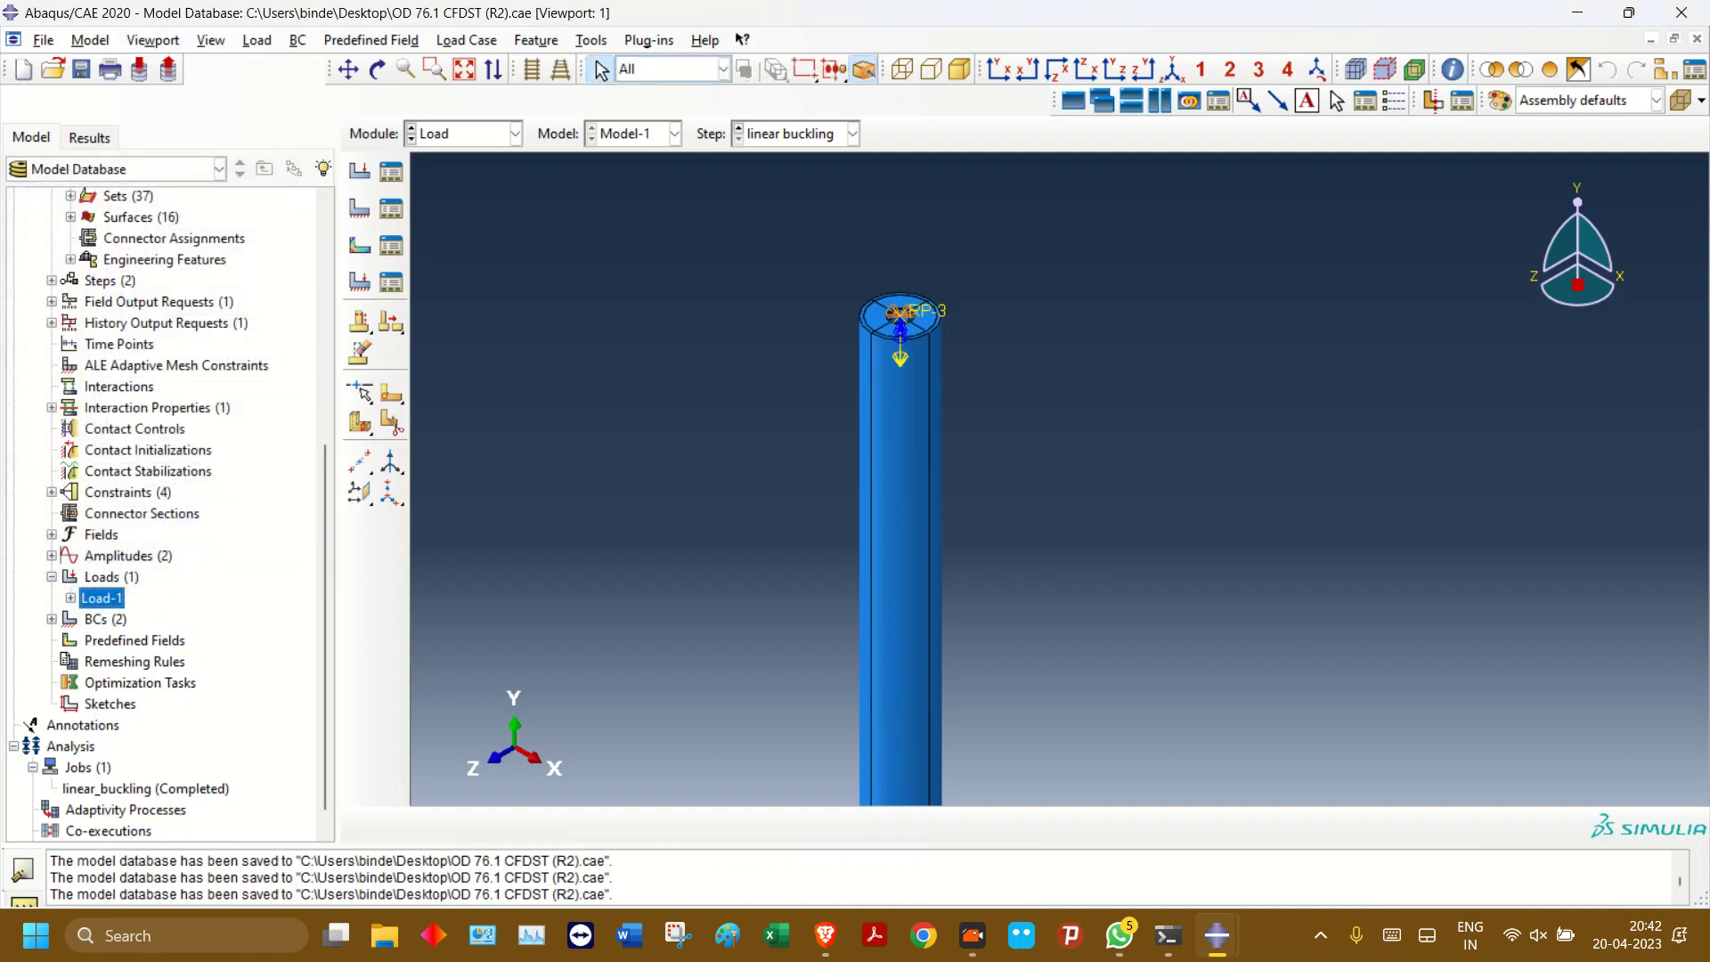
- Submit the linear_buckling job and display its results as displacement contours on the deformed shape
right_click(121, 789)
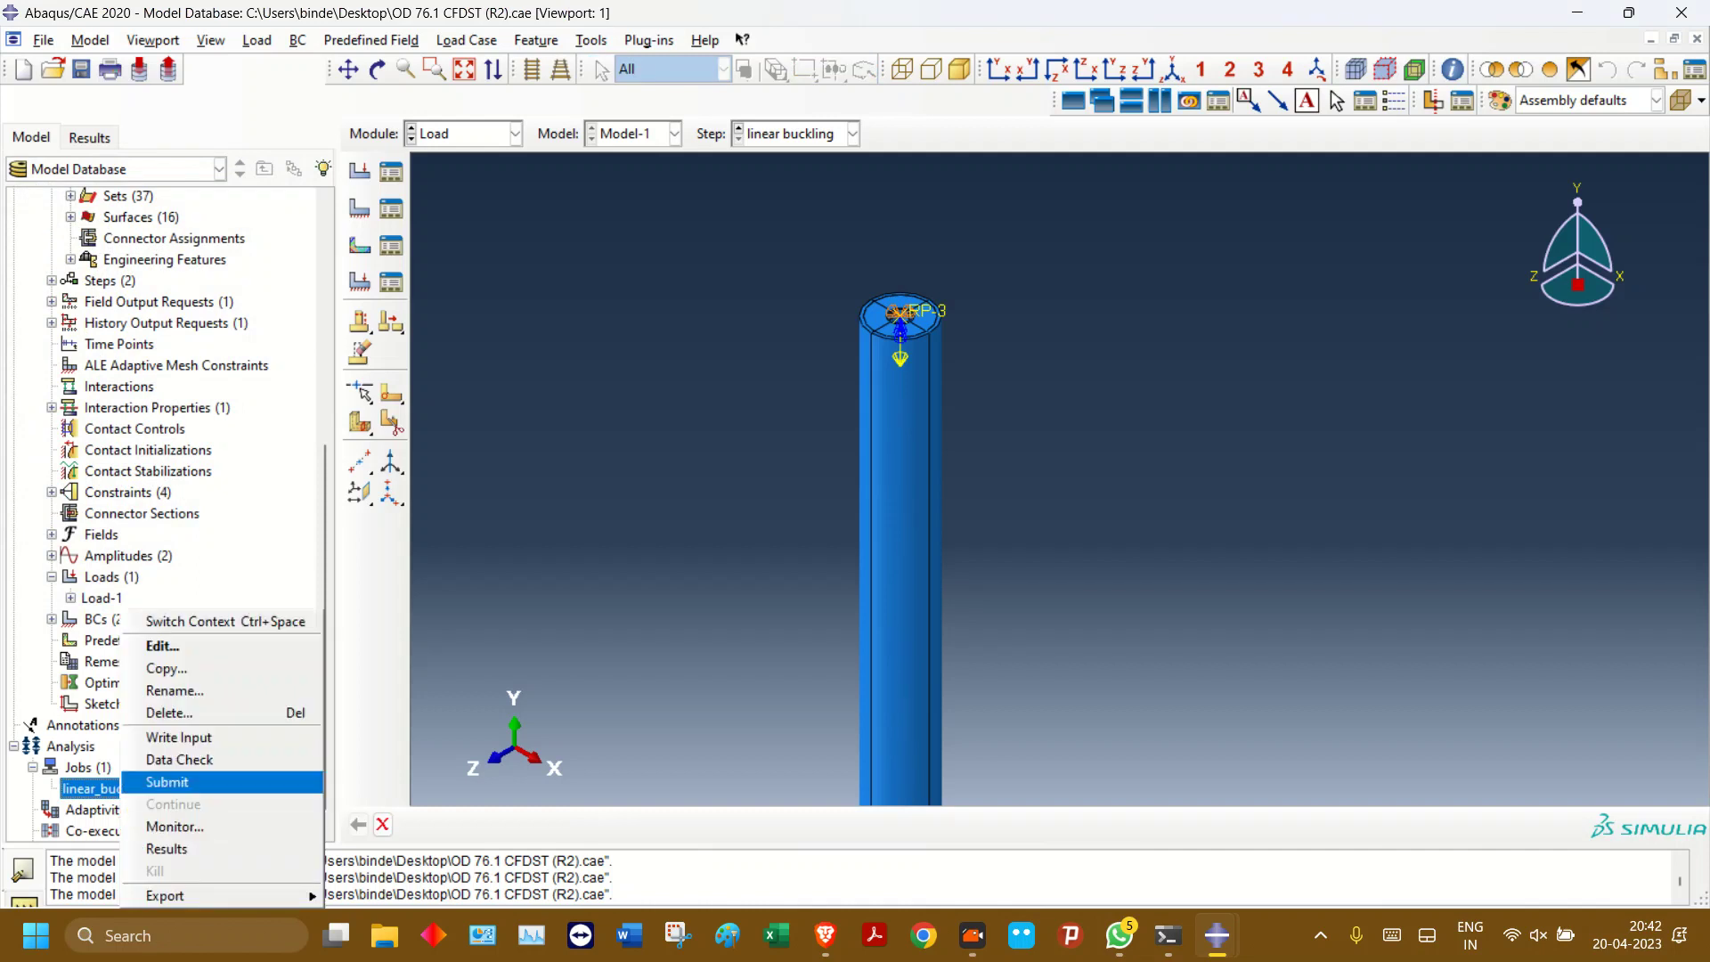
left_click(168, 783)
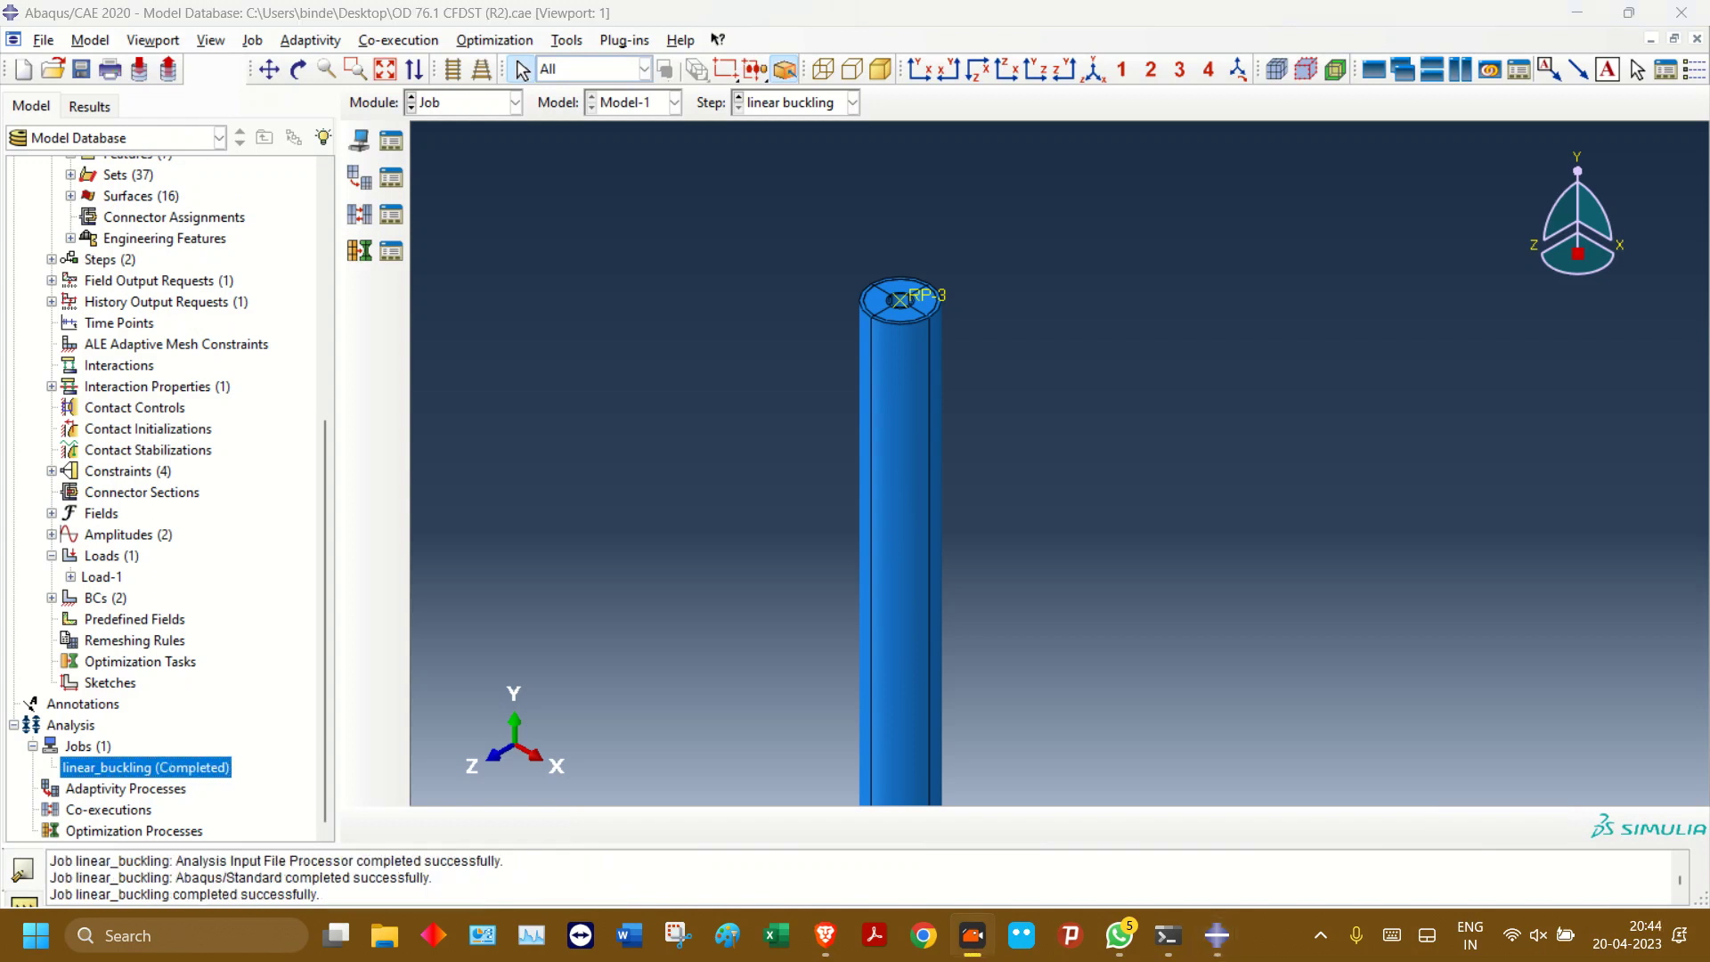
right_click(100, 767)
left_click(143, 848)
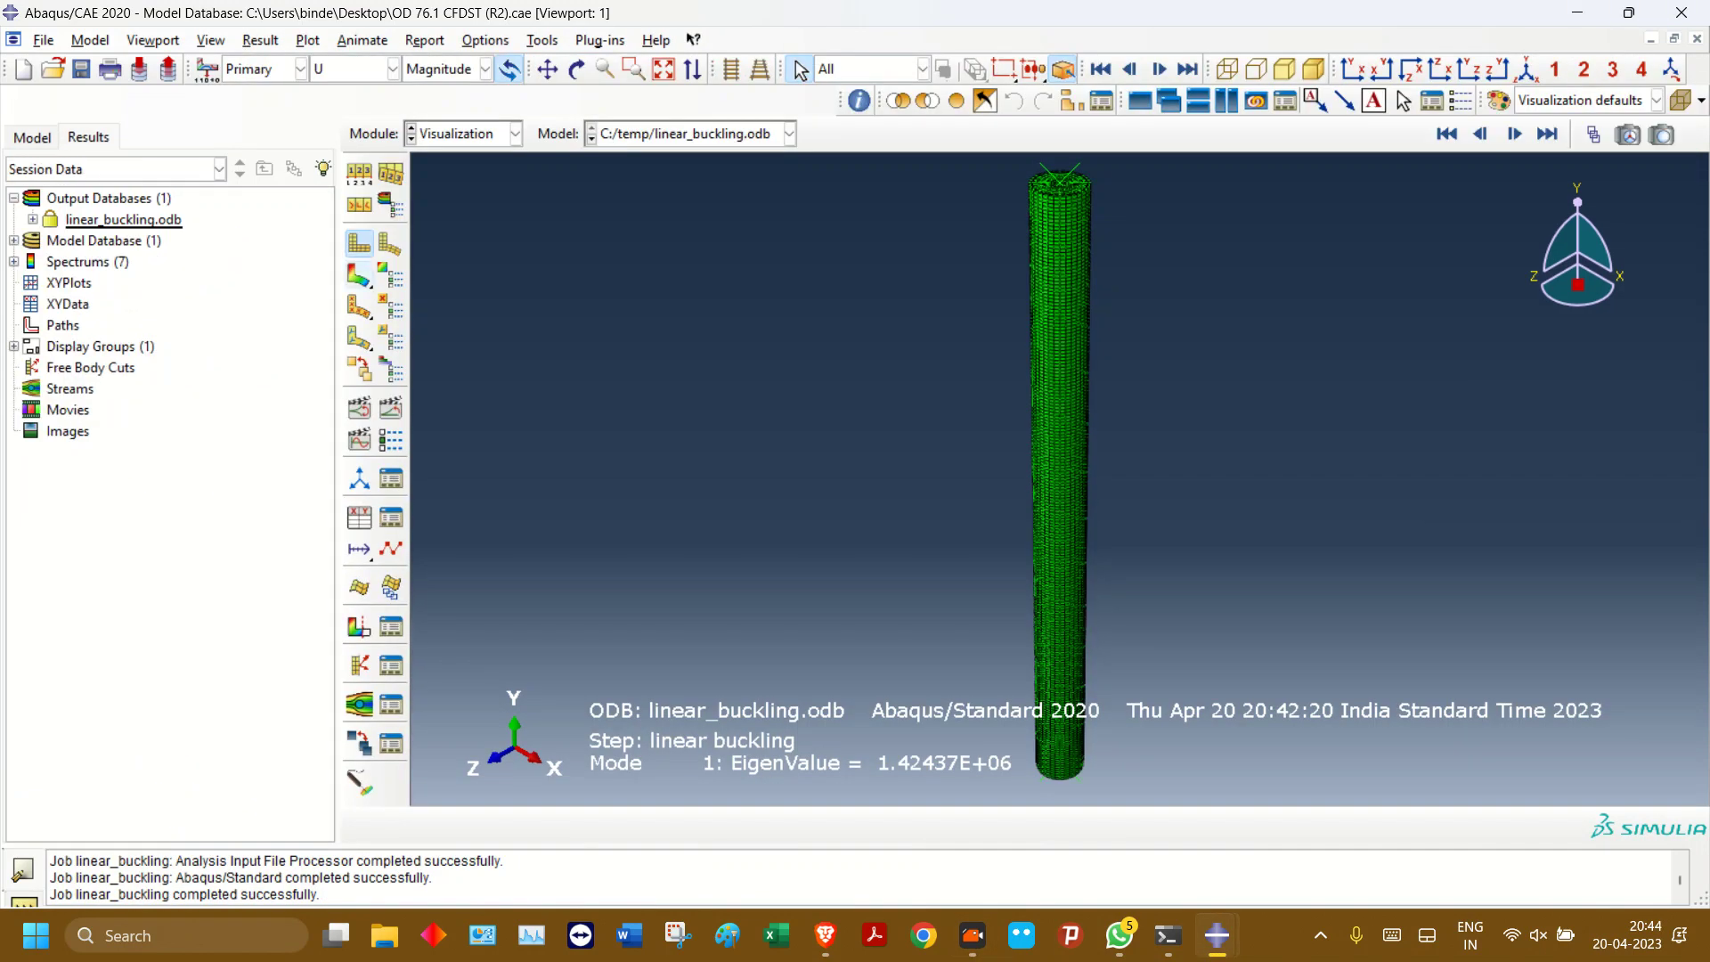
left_click(359, 274)
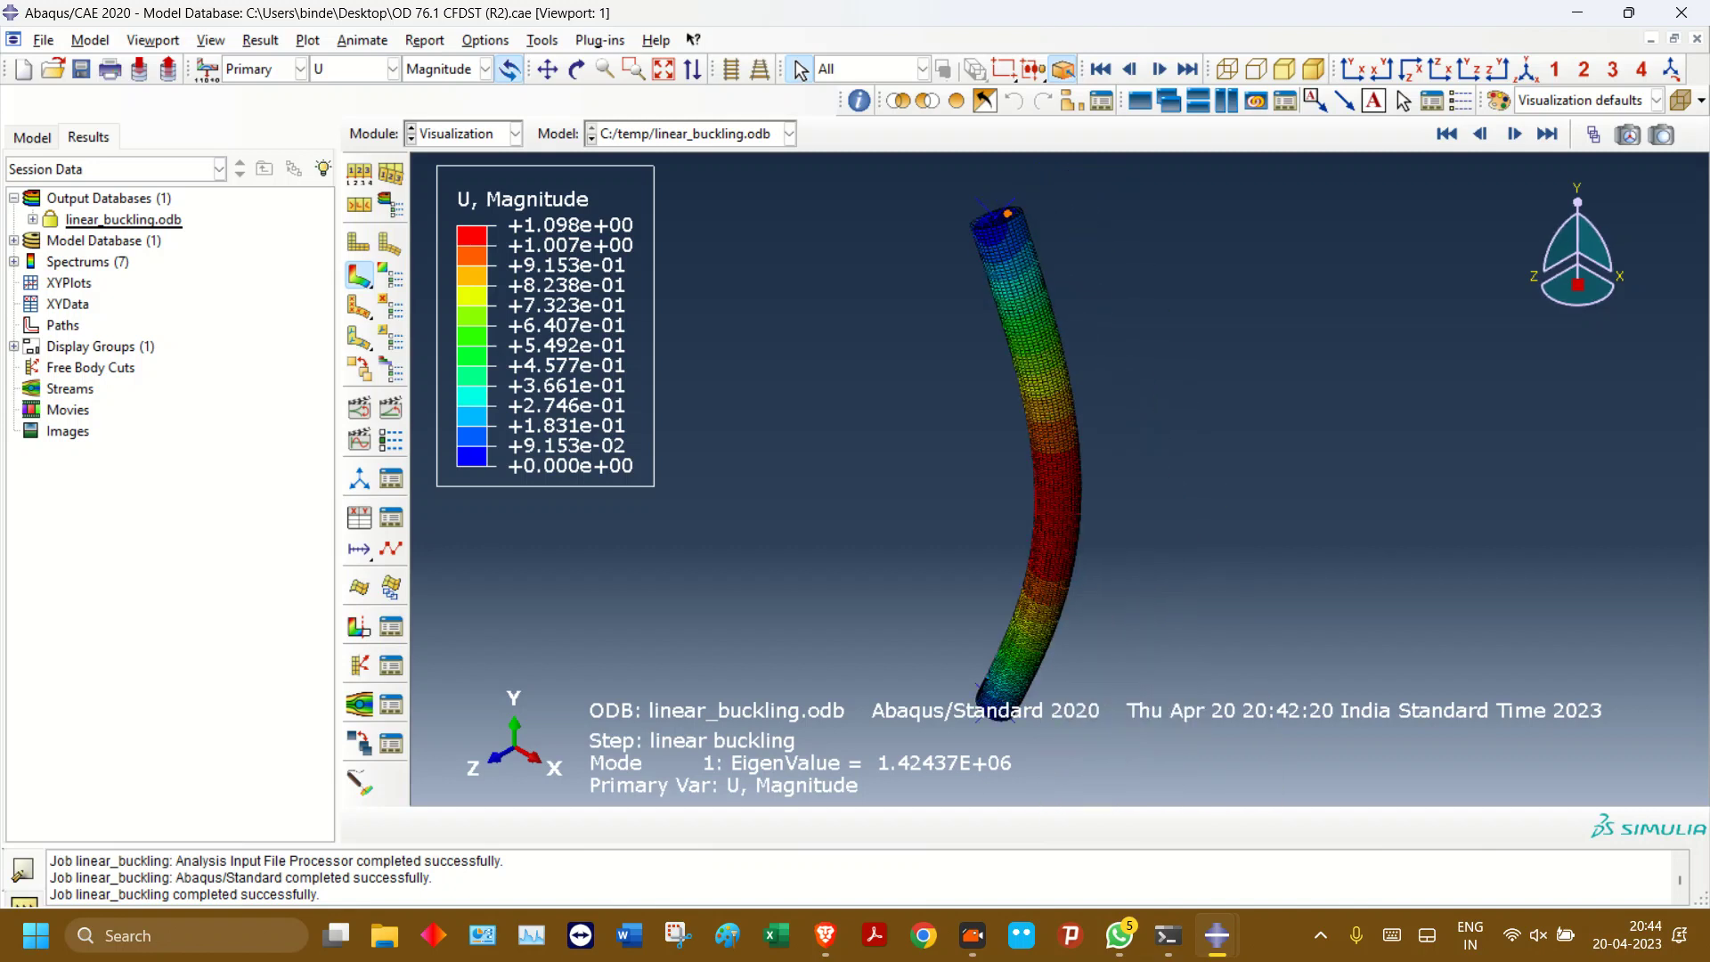
- Browse forward and back through the computed buckling modes, examining each deformed shape and eigenvalue, and return to the base state
left_click(1514, 133)
left_click(1514, 133)
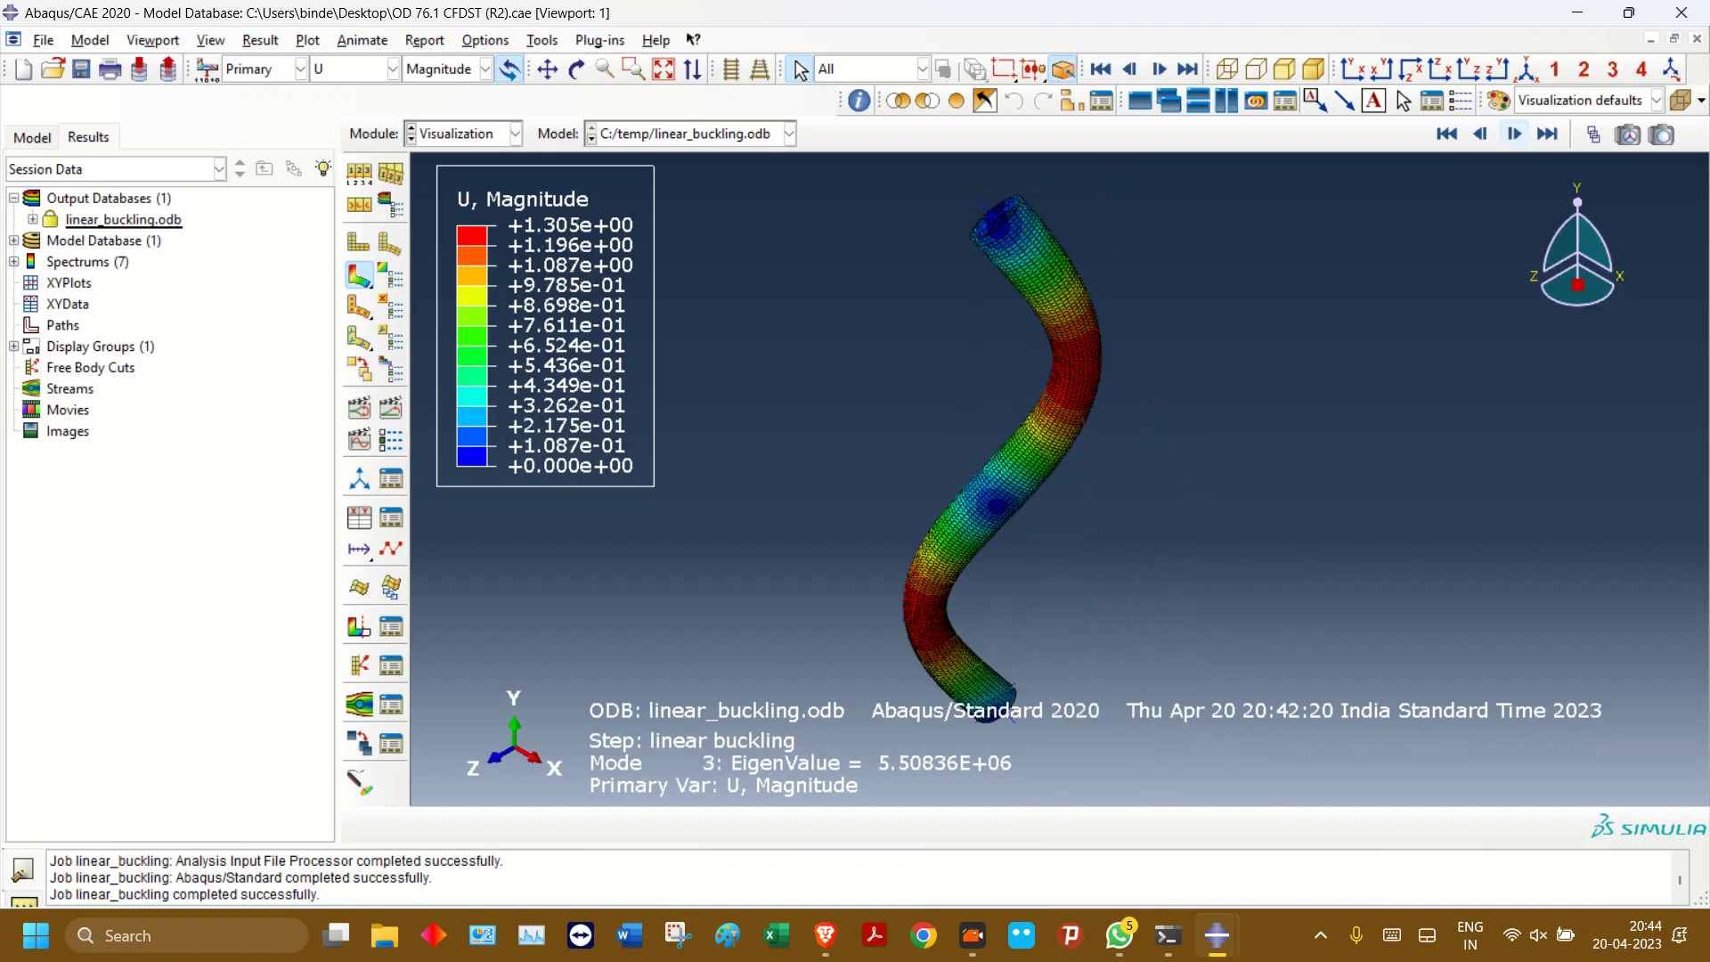
left_click(1514, 134)
left_click(1480, 134)
left_click(1514, 133)
left_click(1480, 133)
left_click(1480, 133)
left_click(1480, 133)
left_click(1480, 134)
- Close the linear_buckling.odb output database
right_click(114, 219)
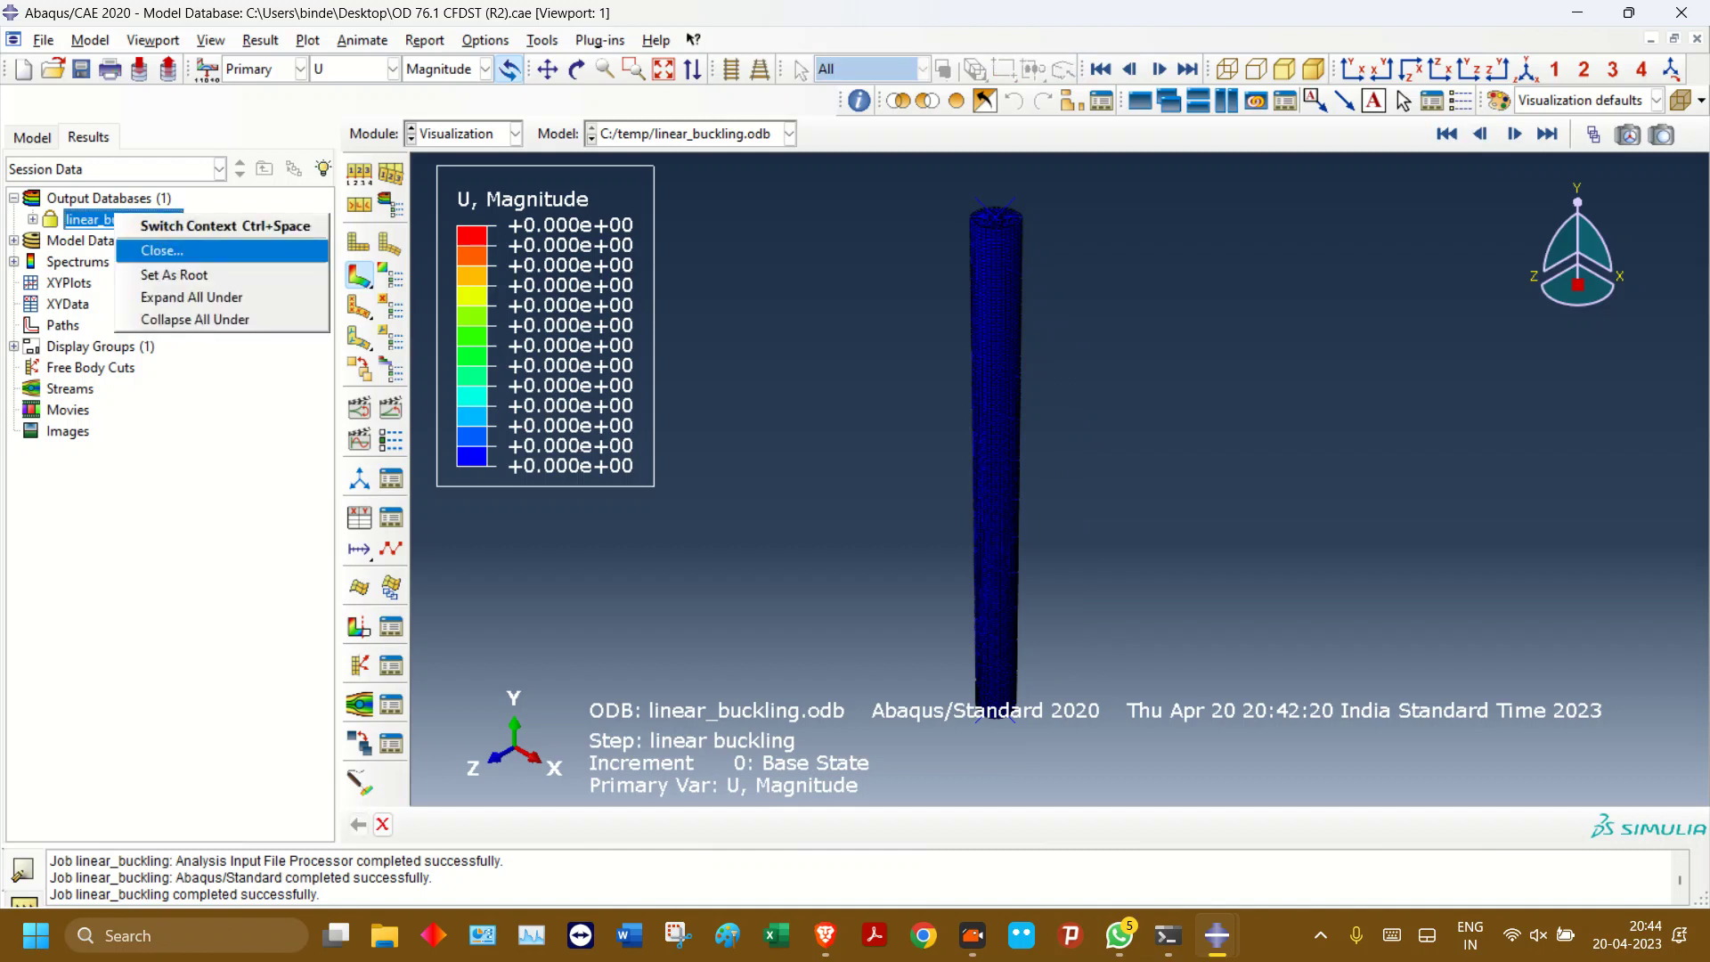
left_click(162, 251)
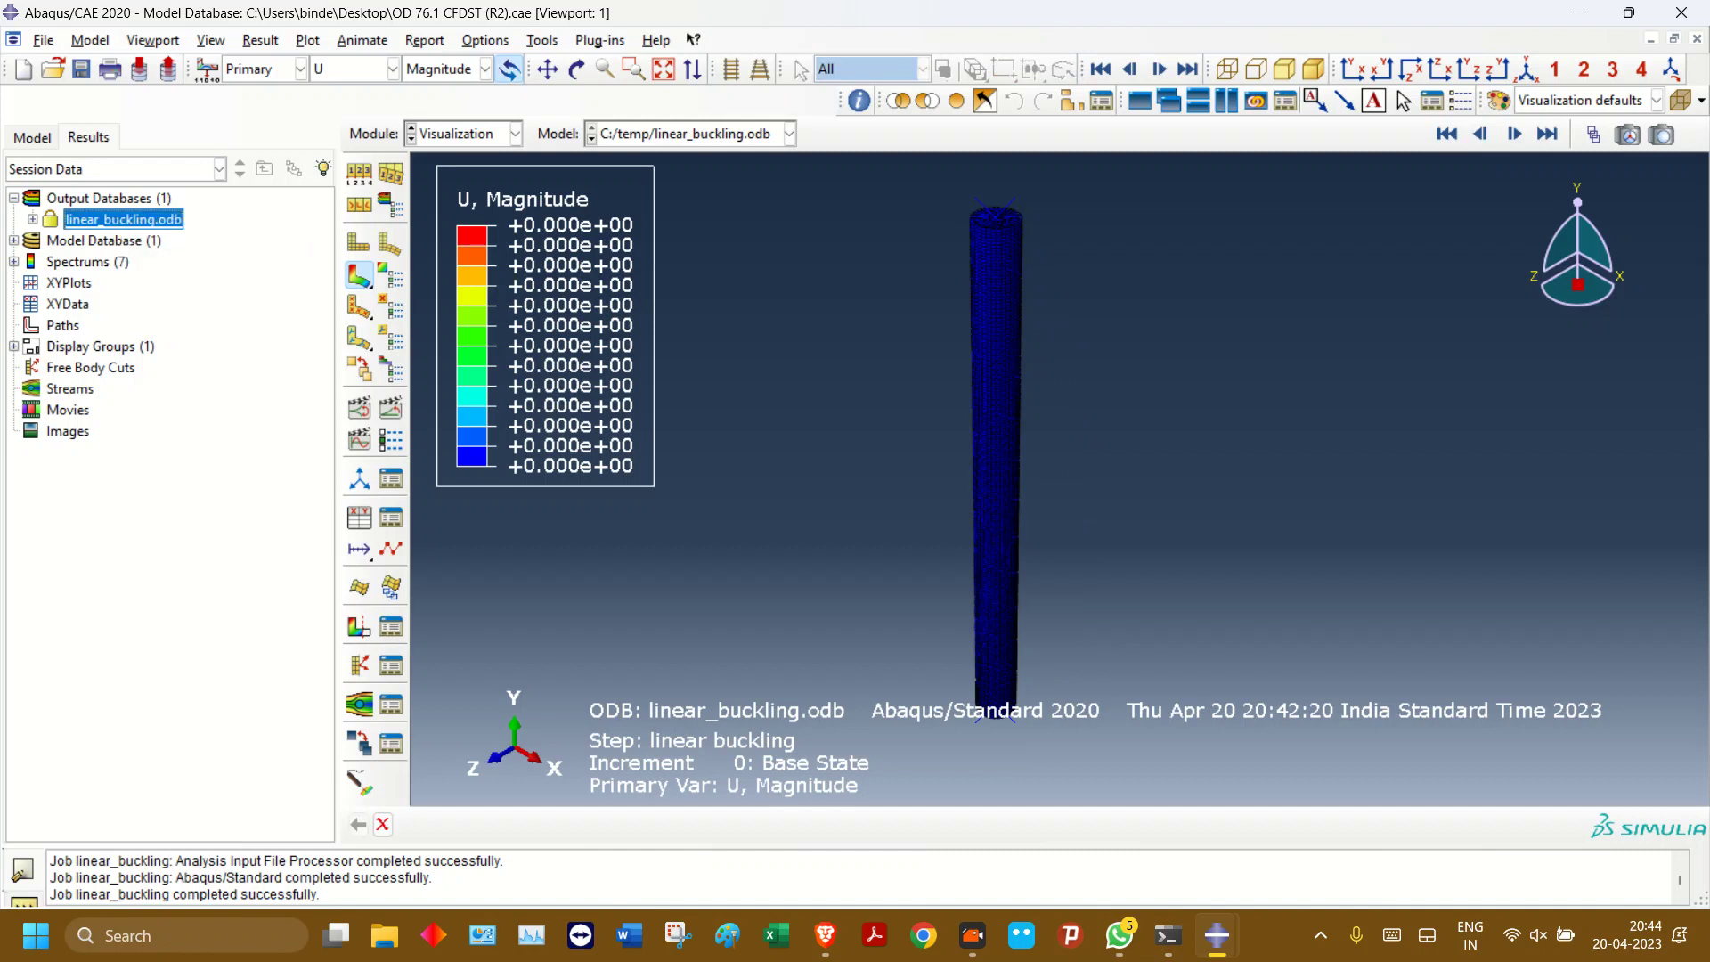
right_click(114, 219)
left_click(163, 251)
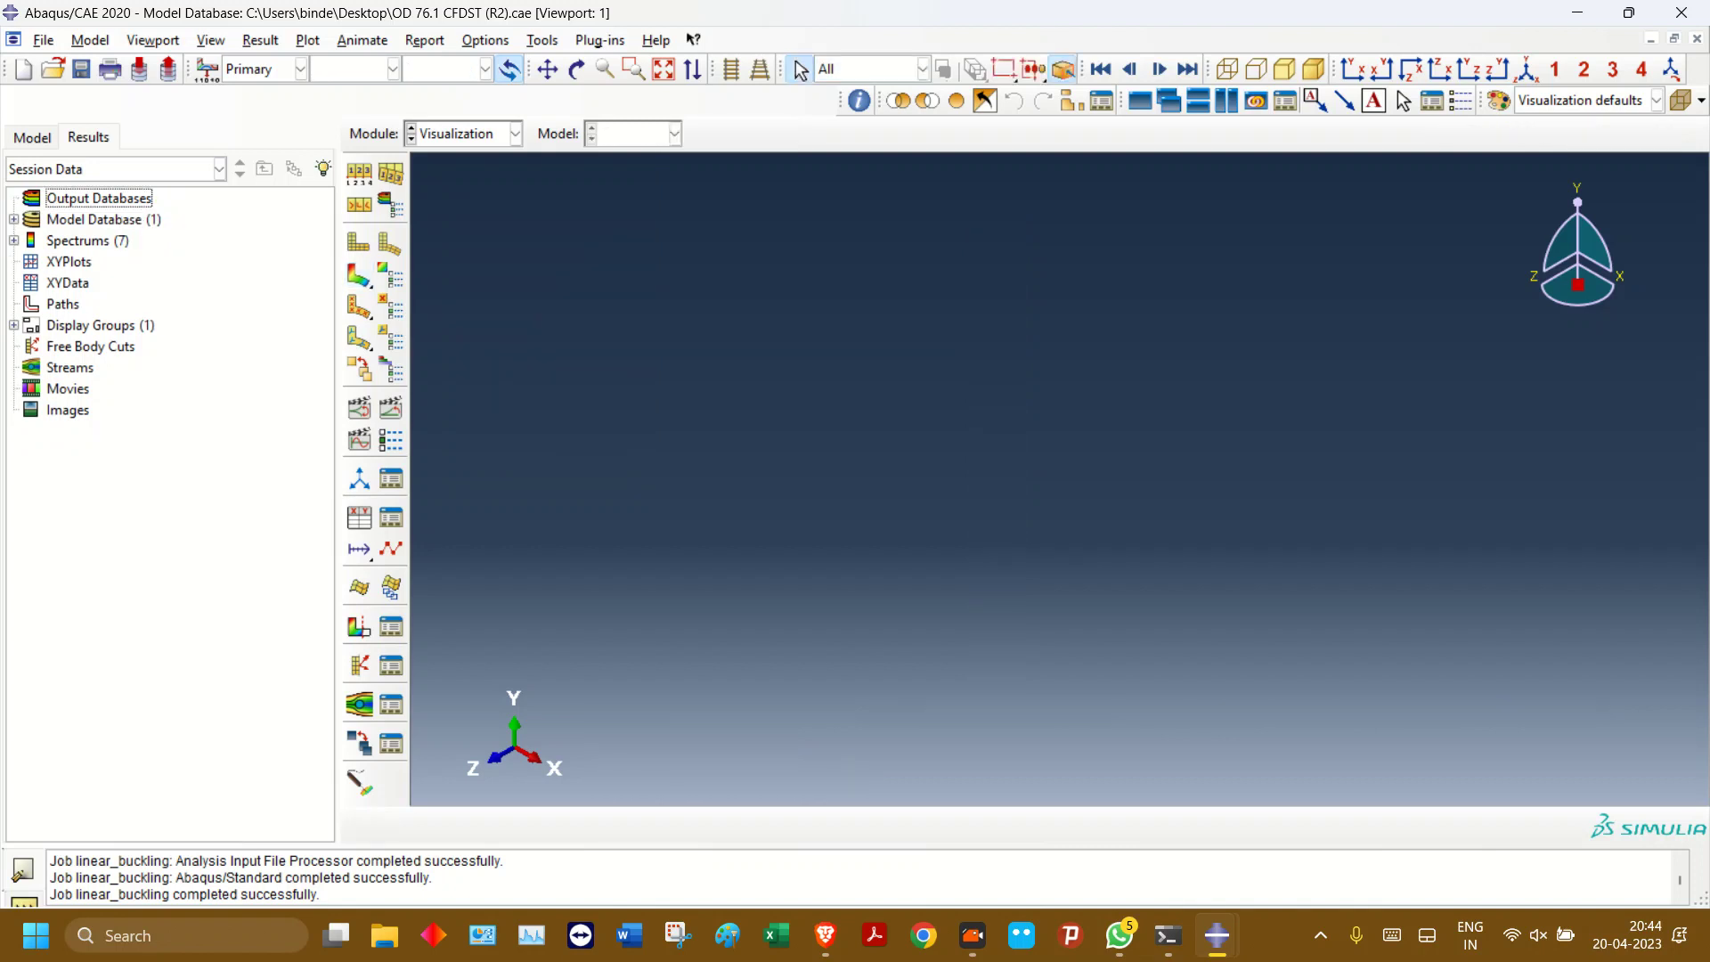
- In the Step module, set the number of eigenvalues requested in the linear buckling step to 8
left_click(515, 134)
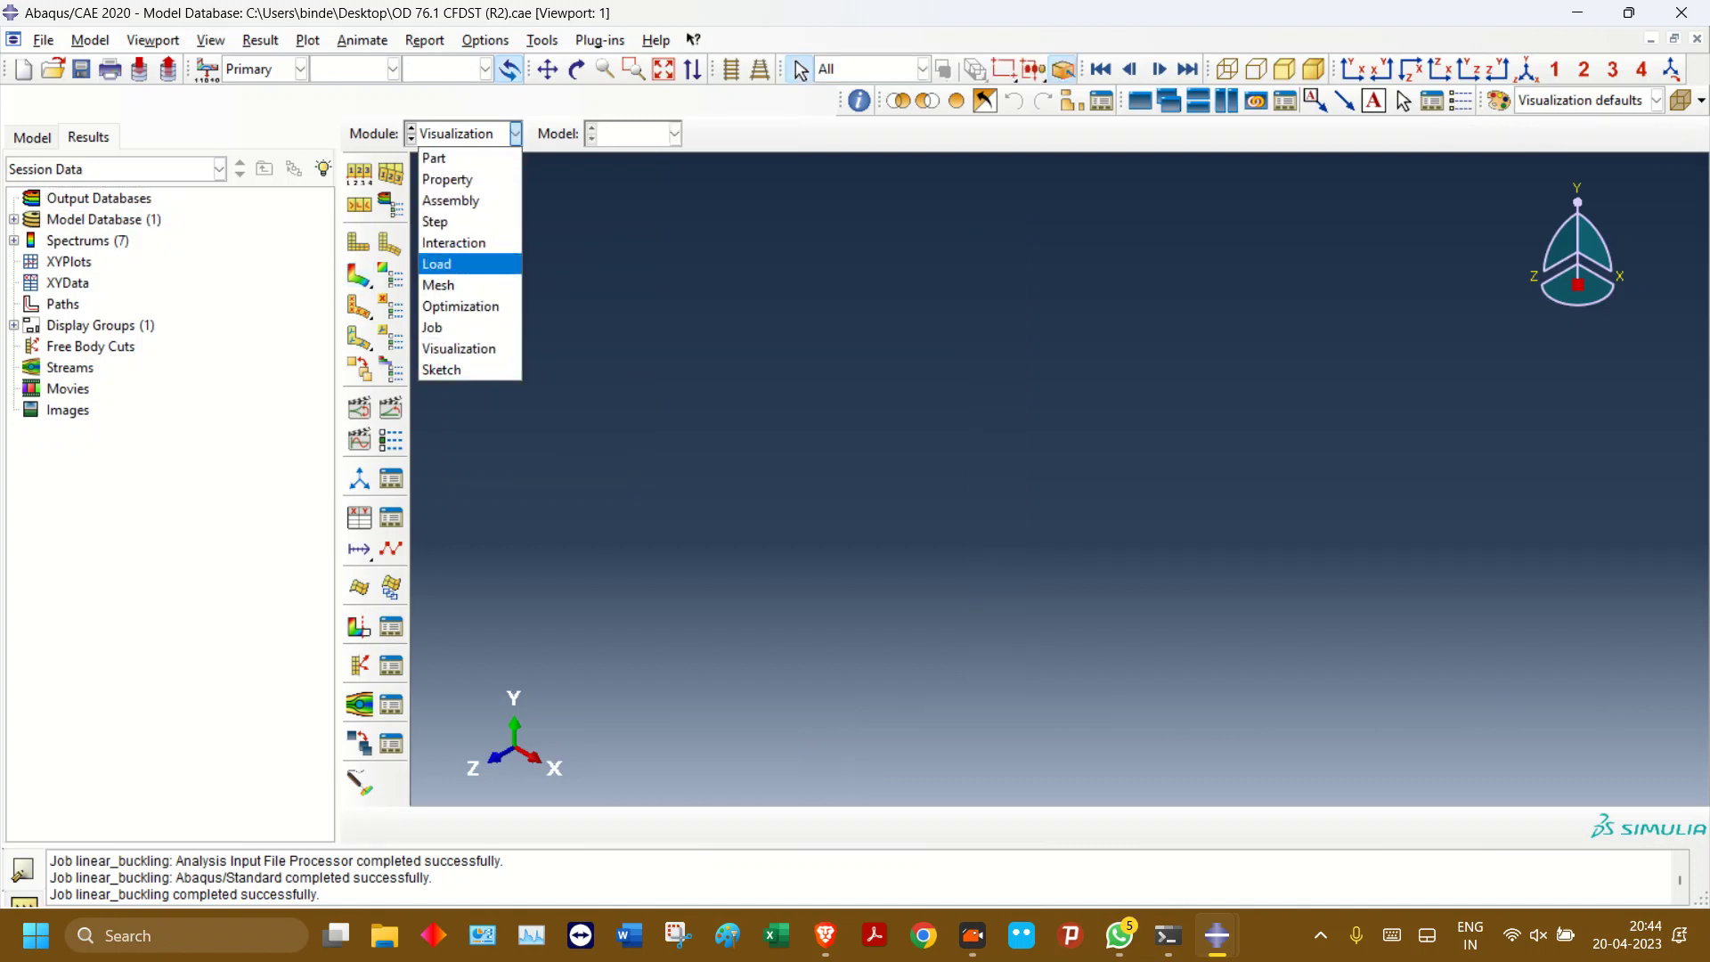
left_click(445, 221)
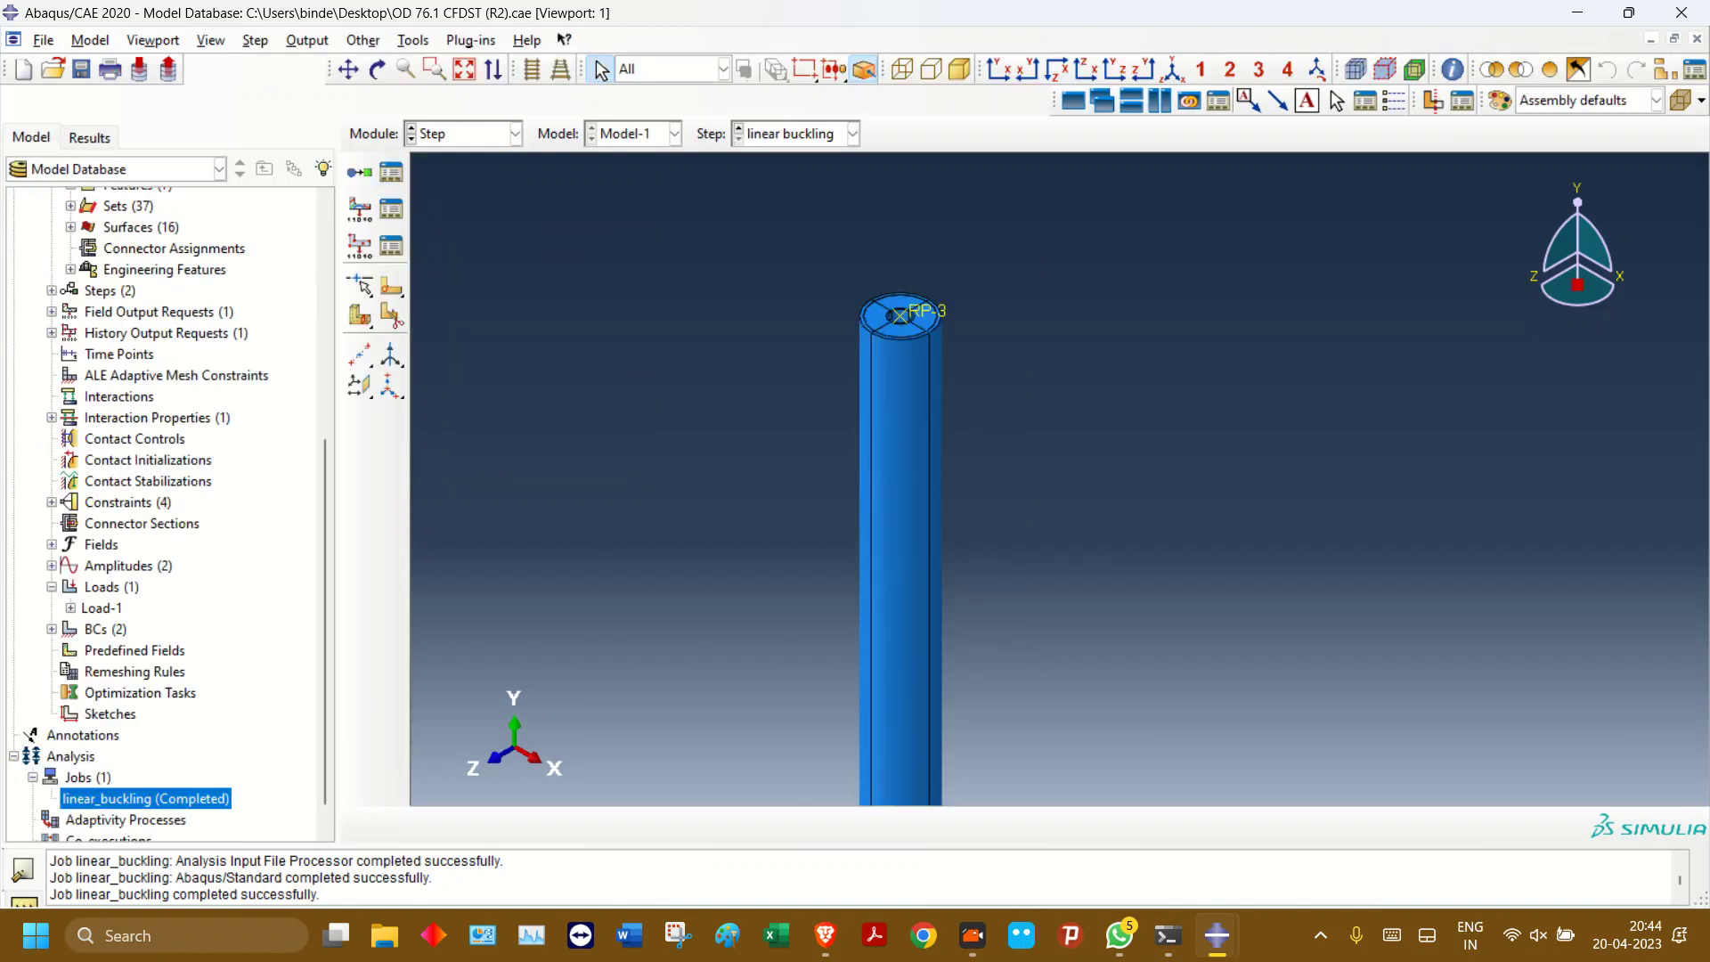
left_click(391, 173)
left_click(443, 669)
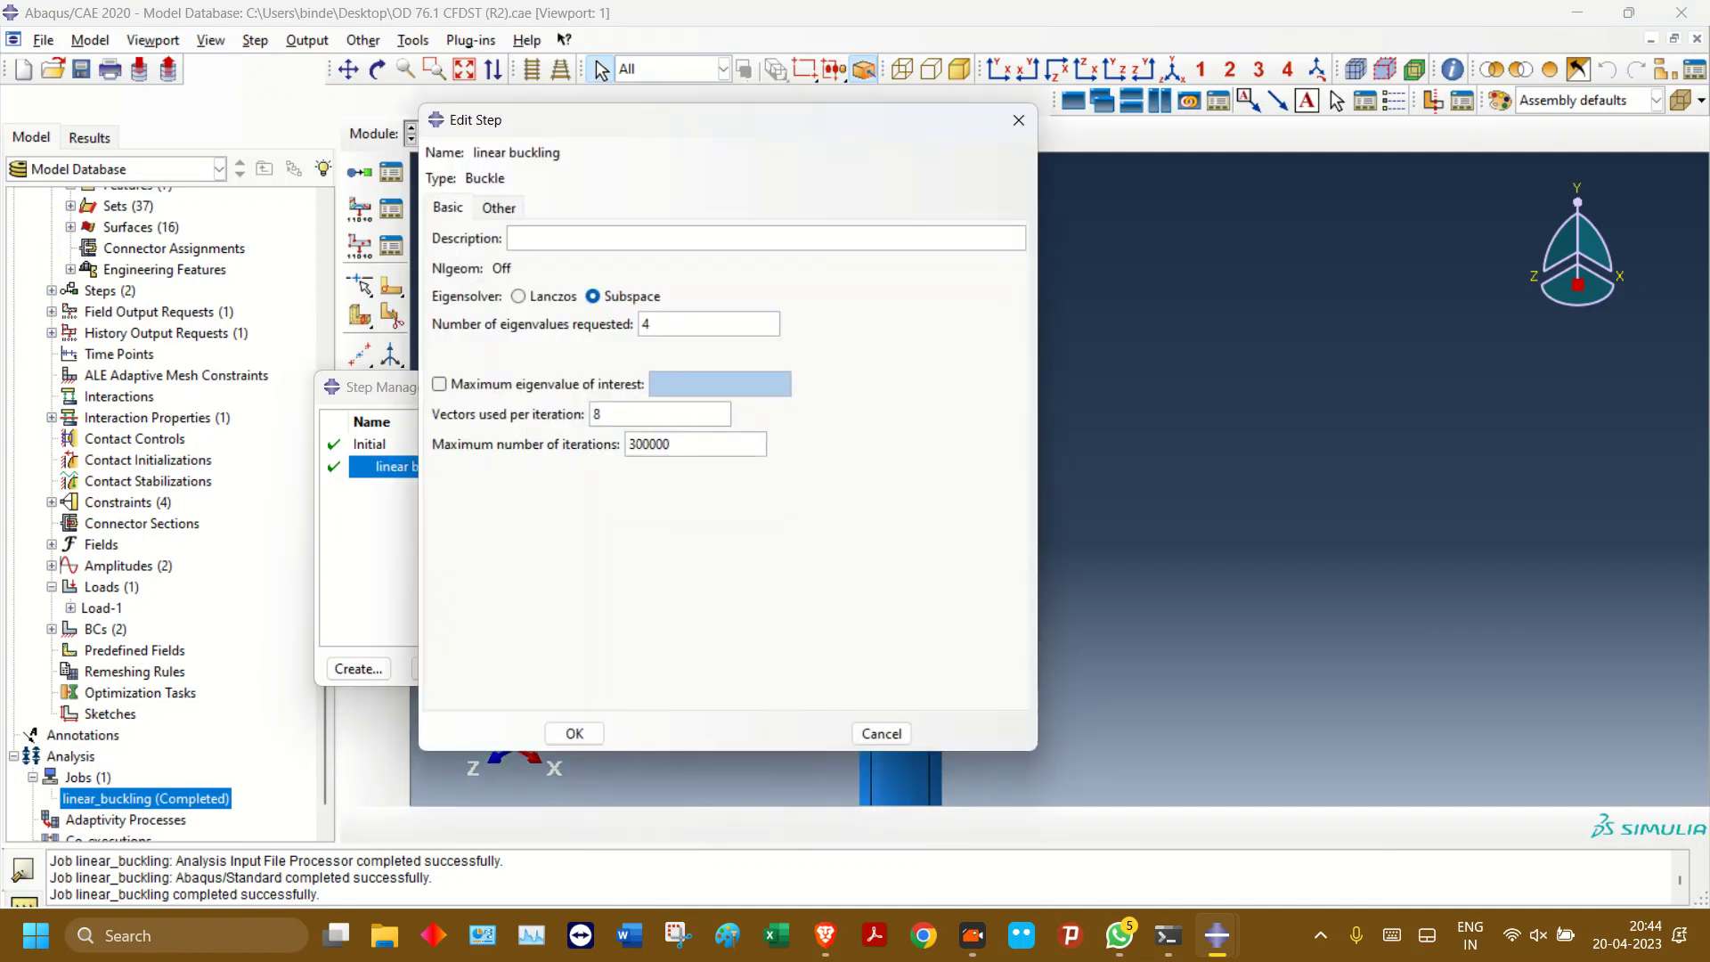
left_click_drag(650, 324, 643, 324)
type("8")
left_click(574, 732)
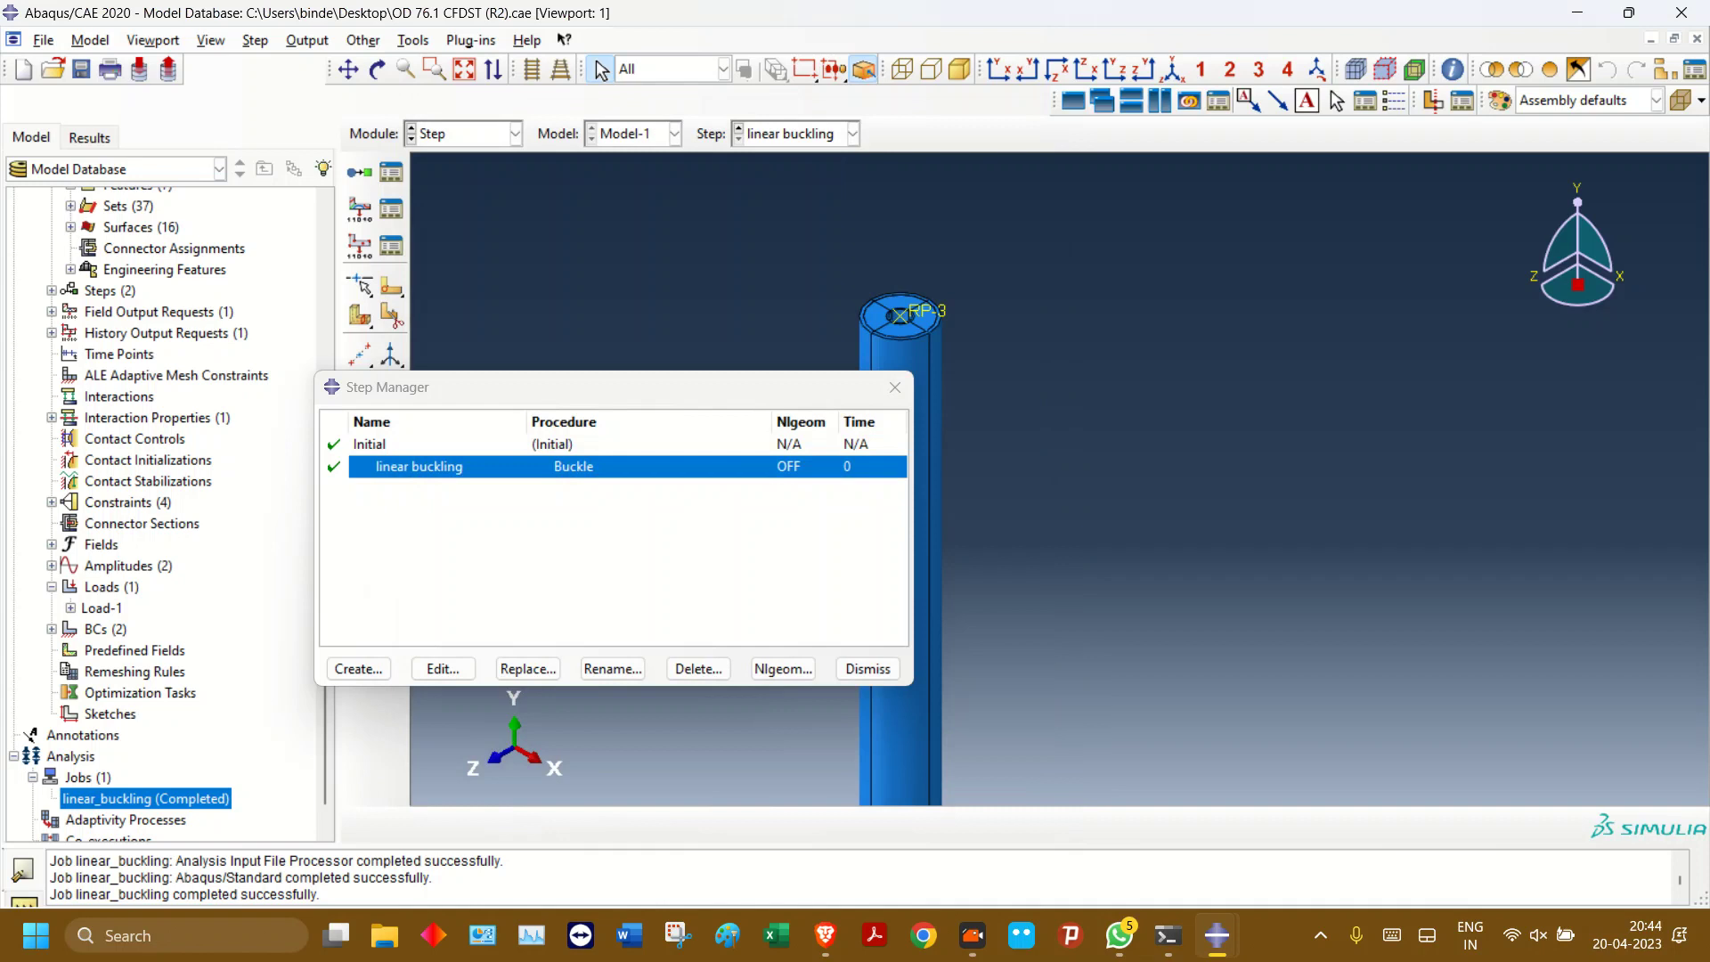
- Resubmit the linear_buckling job with the updated step and save the model database
right_click(146, 798)
left_click(267, 619)
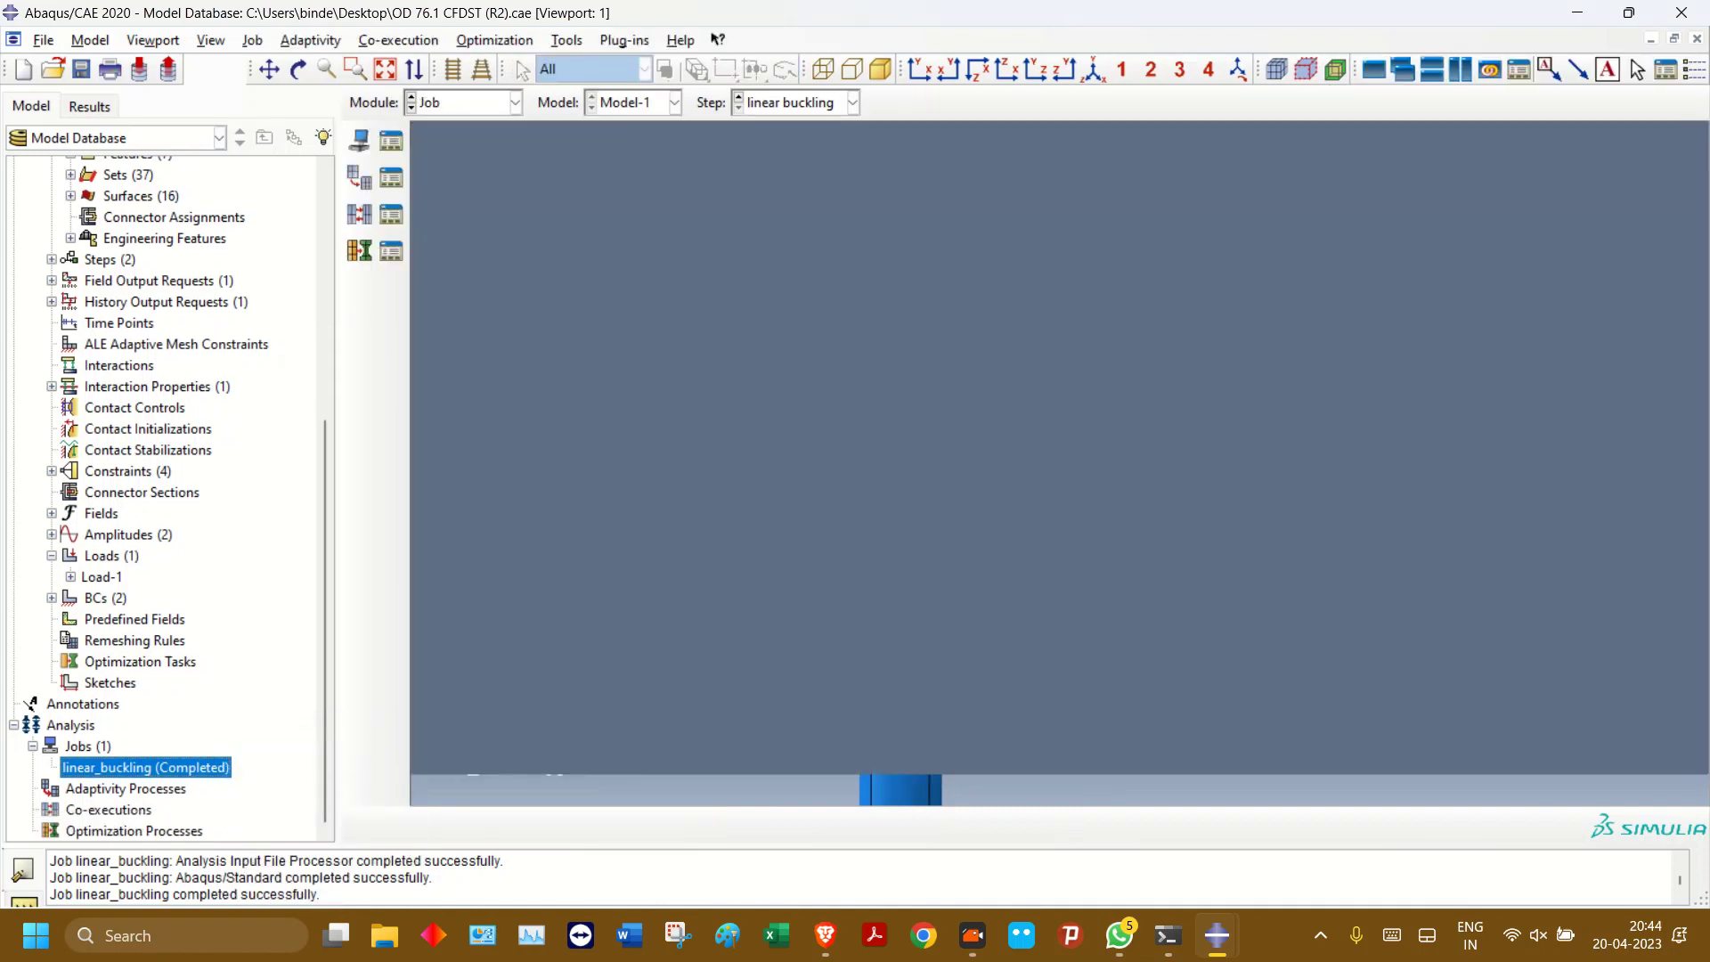
key("ctrl+s")
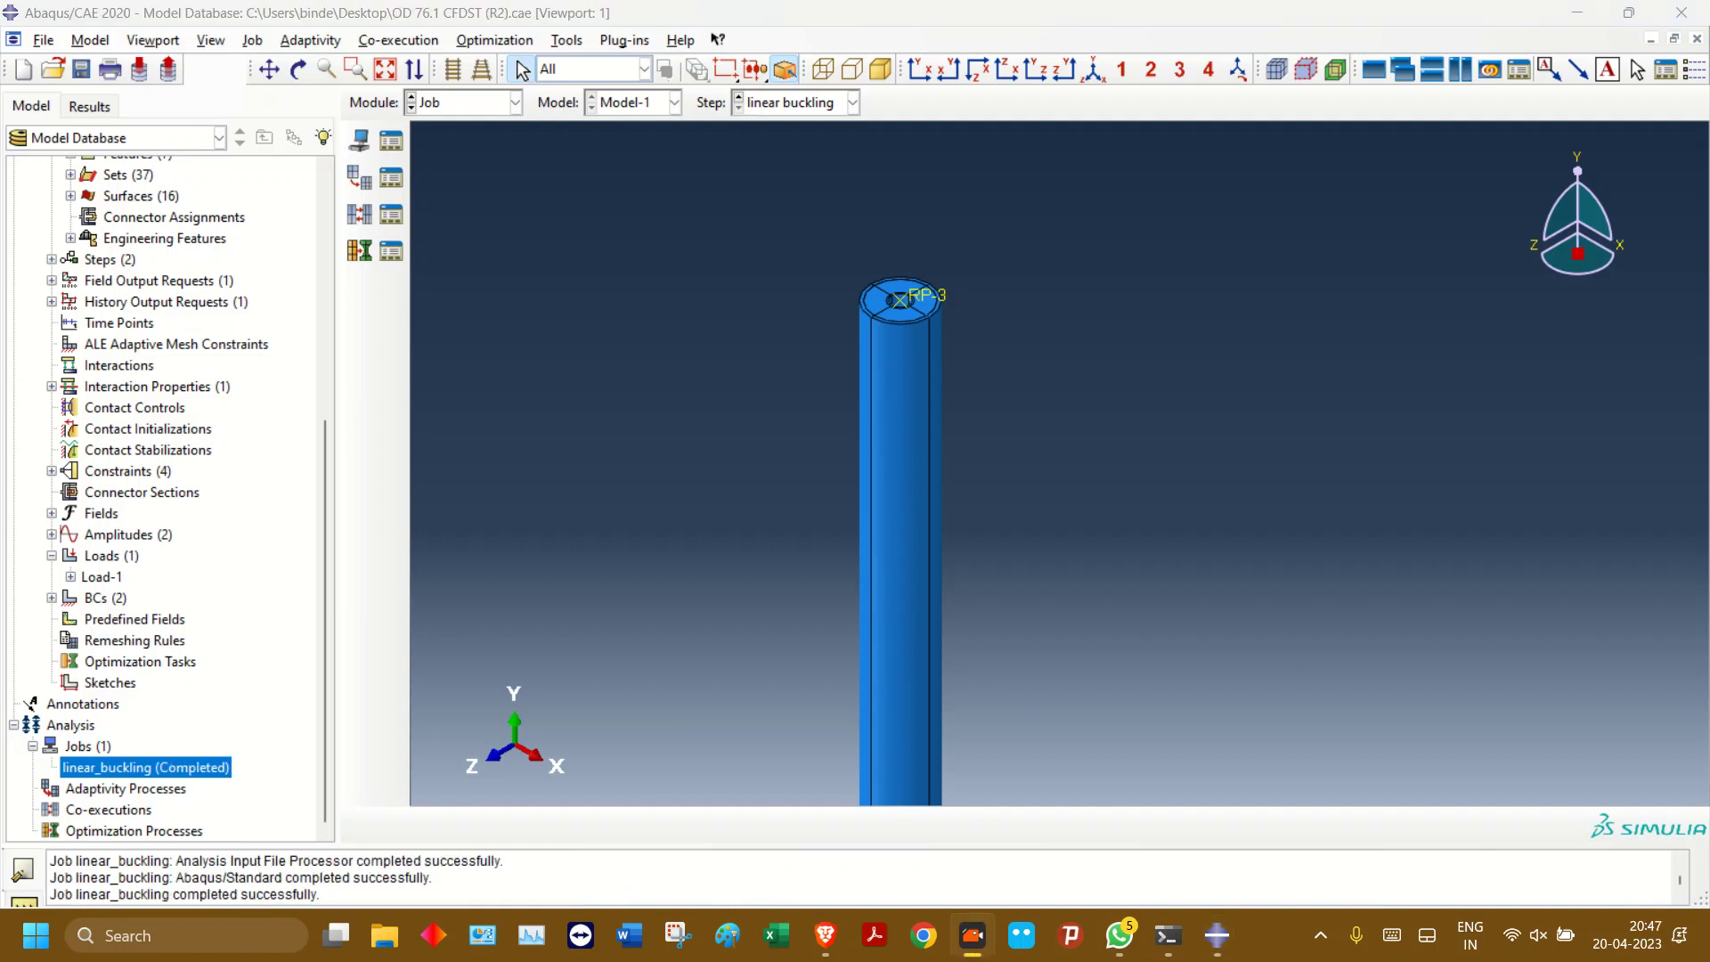
- Open the new linear_buckling results and show displacement contours on the deformed column in the XY view
right_click(218, 767)
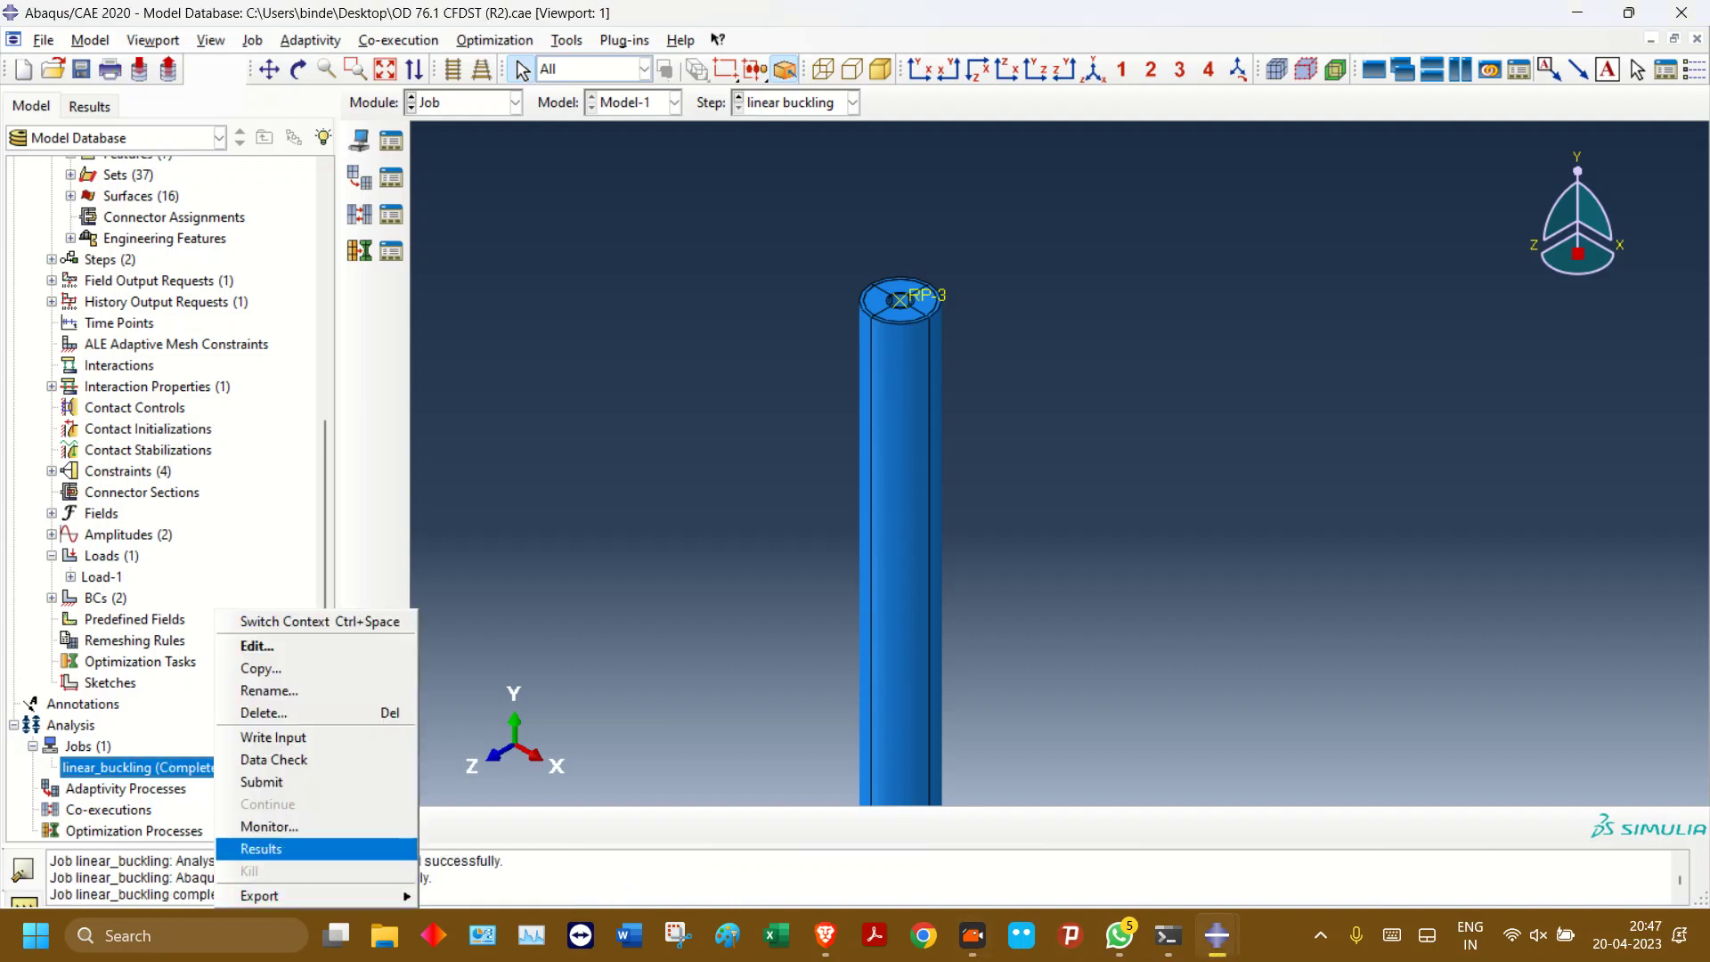
left_click(285, 846)
left_click(358, 275)
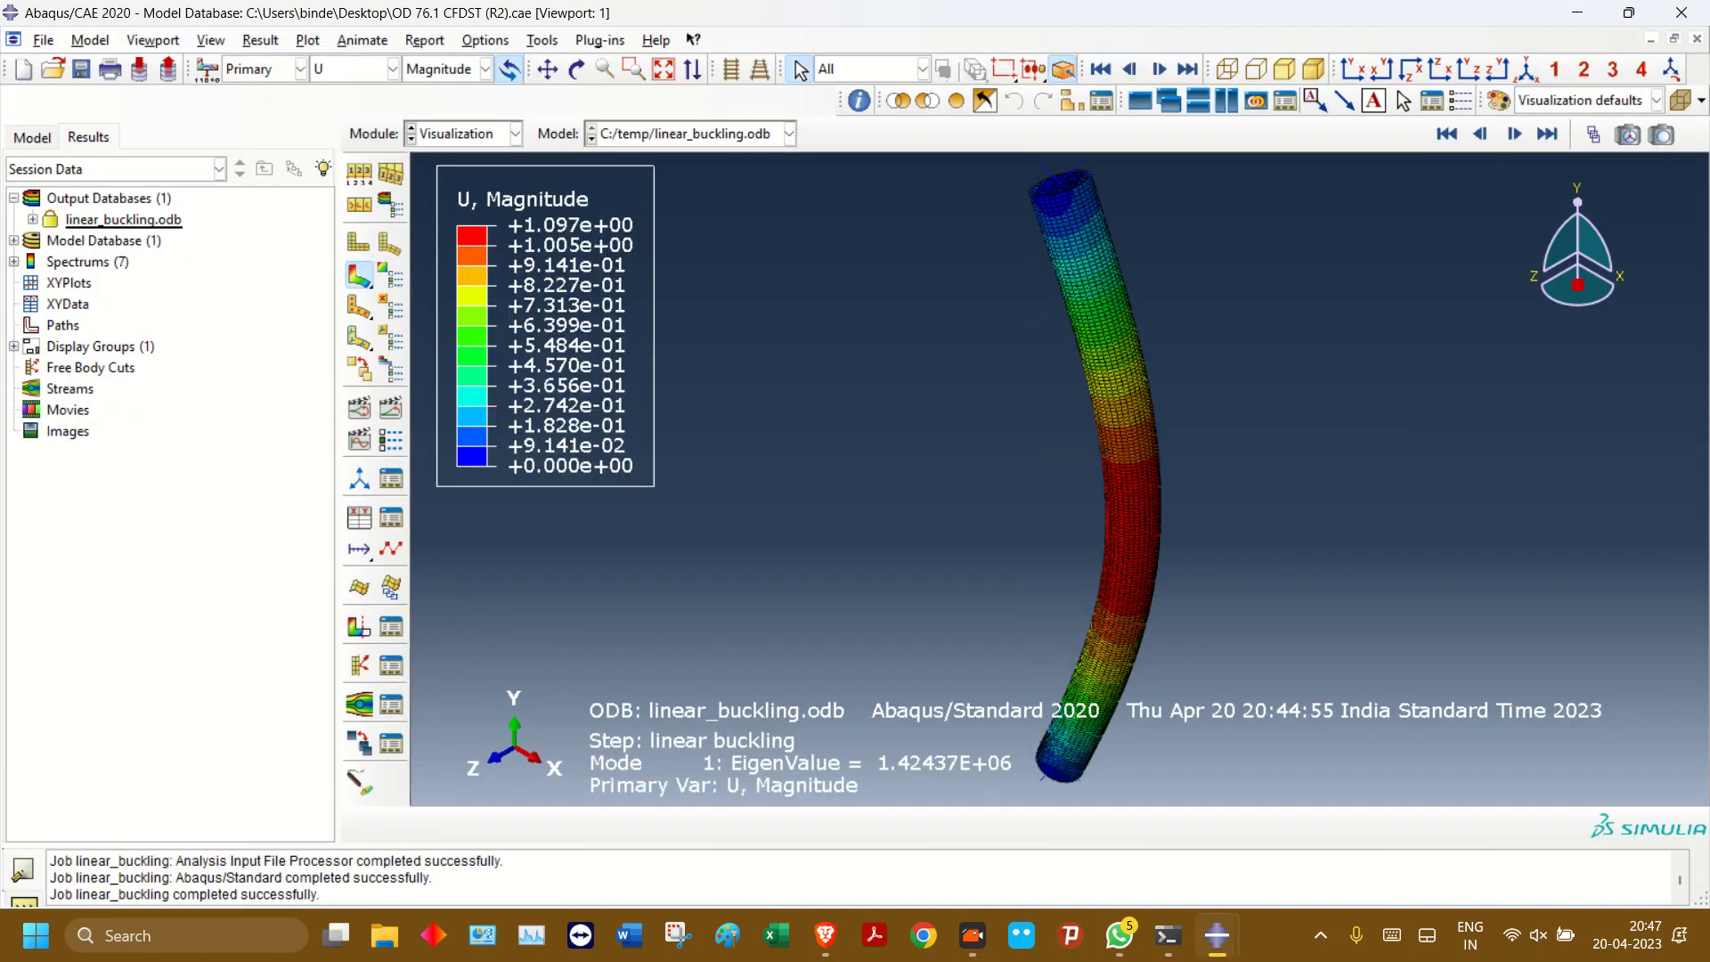
scroll(675, 212, "up", 1)
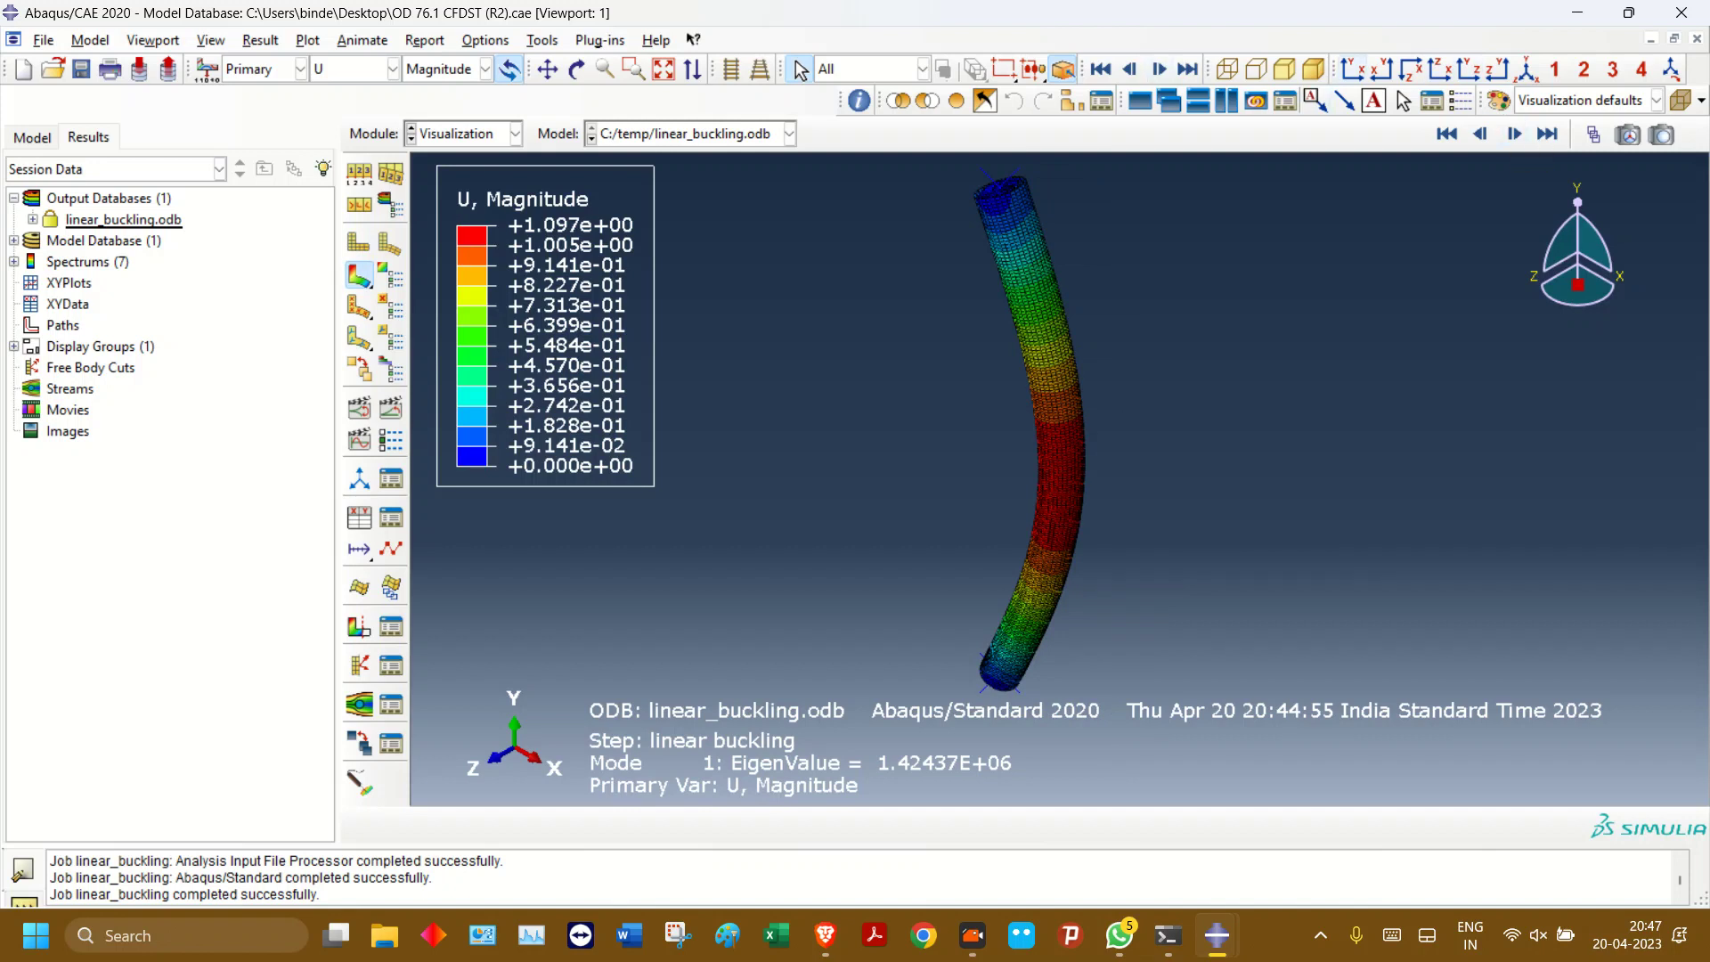
left_click(1352, 69)
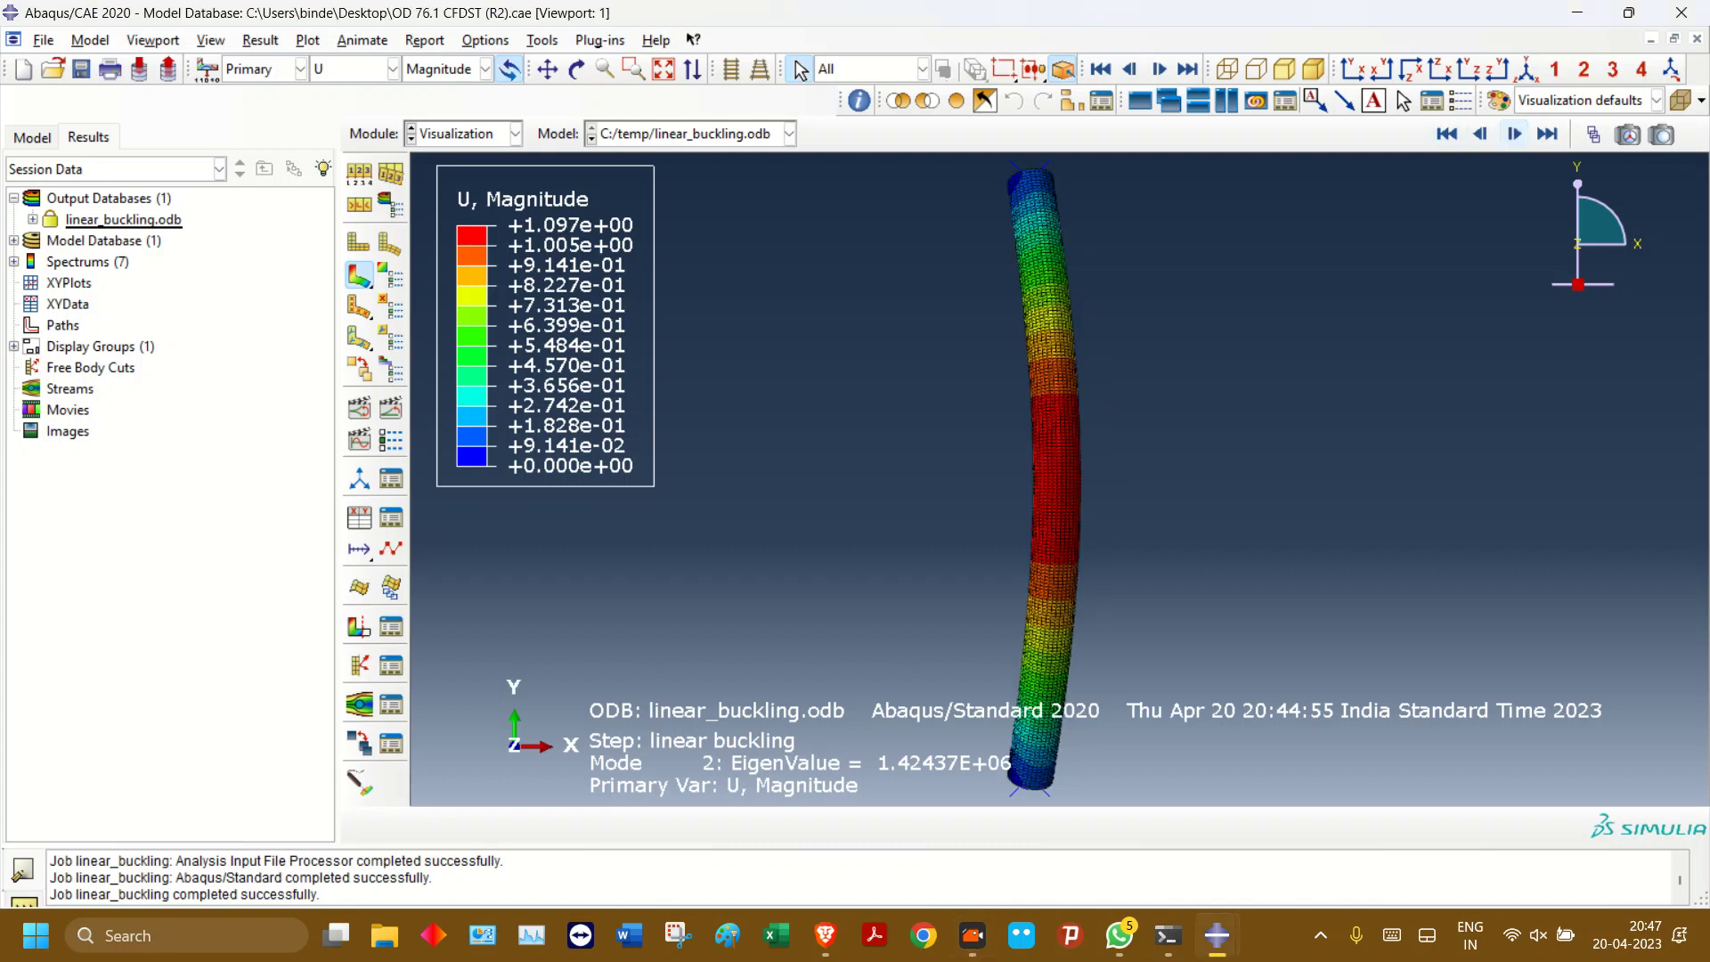
- Compare the deformed shapes and eigenvalues of buckling modes 1 to 5, finishing on mode 1
left_click(1480, 134)
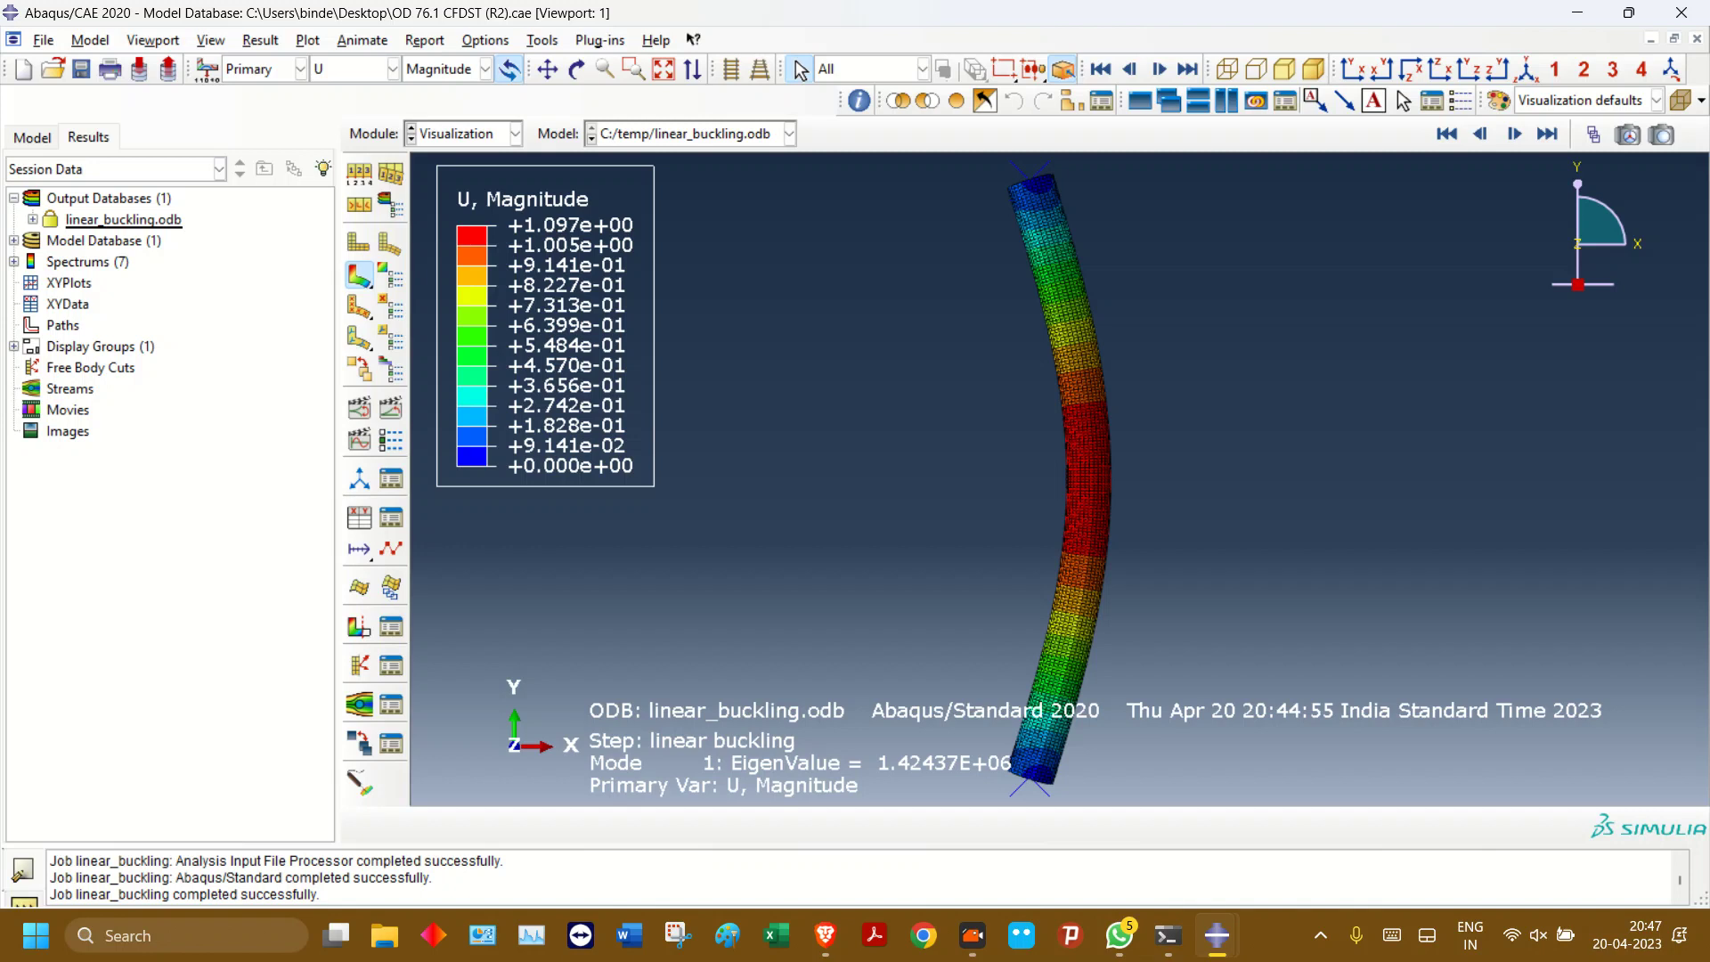
scroll(883, 444, "up", 3)
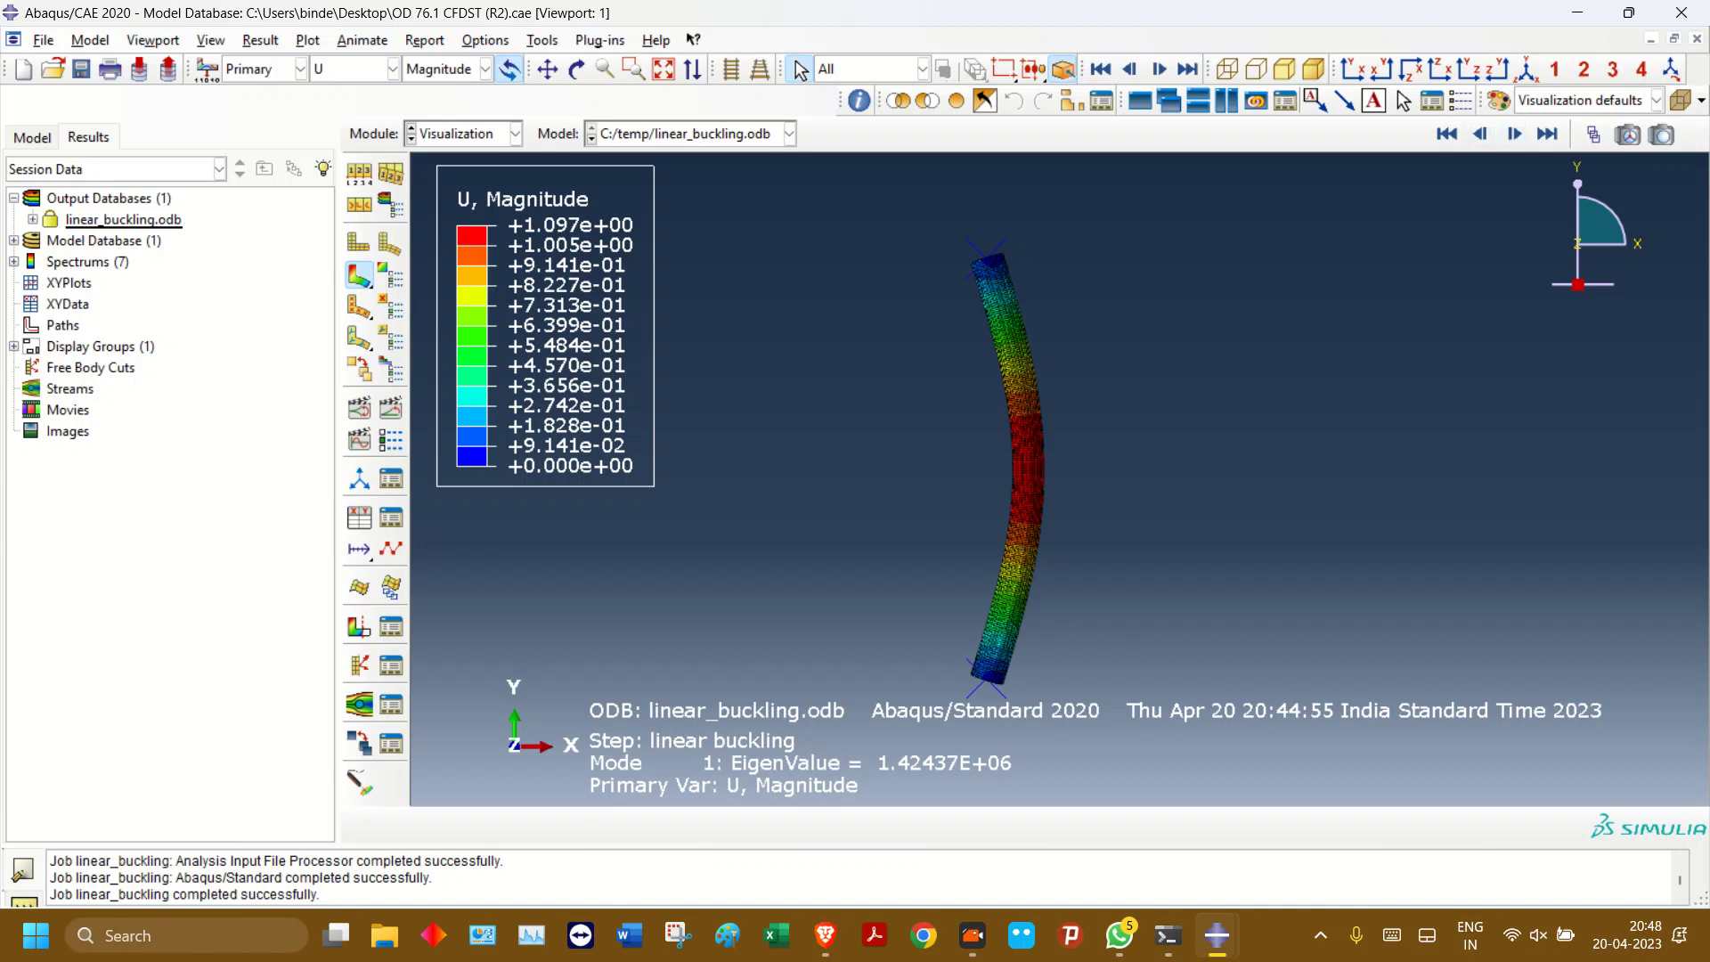
left_click(1514, 132)
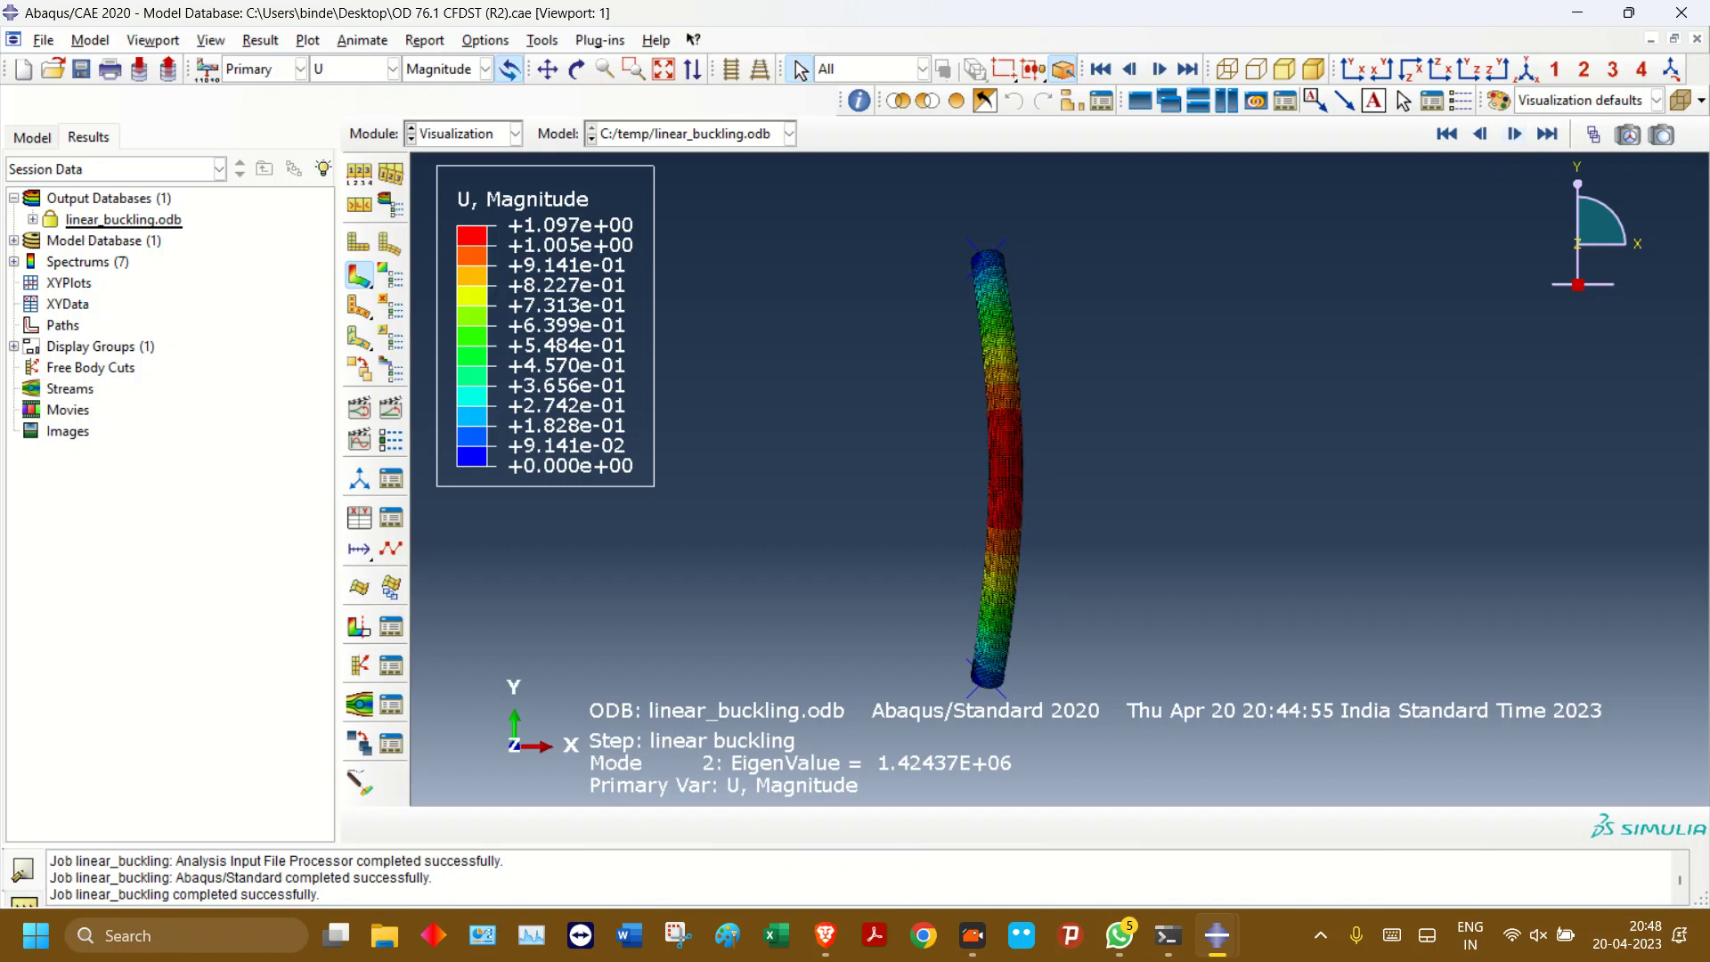
left_click(1514, 134)
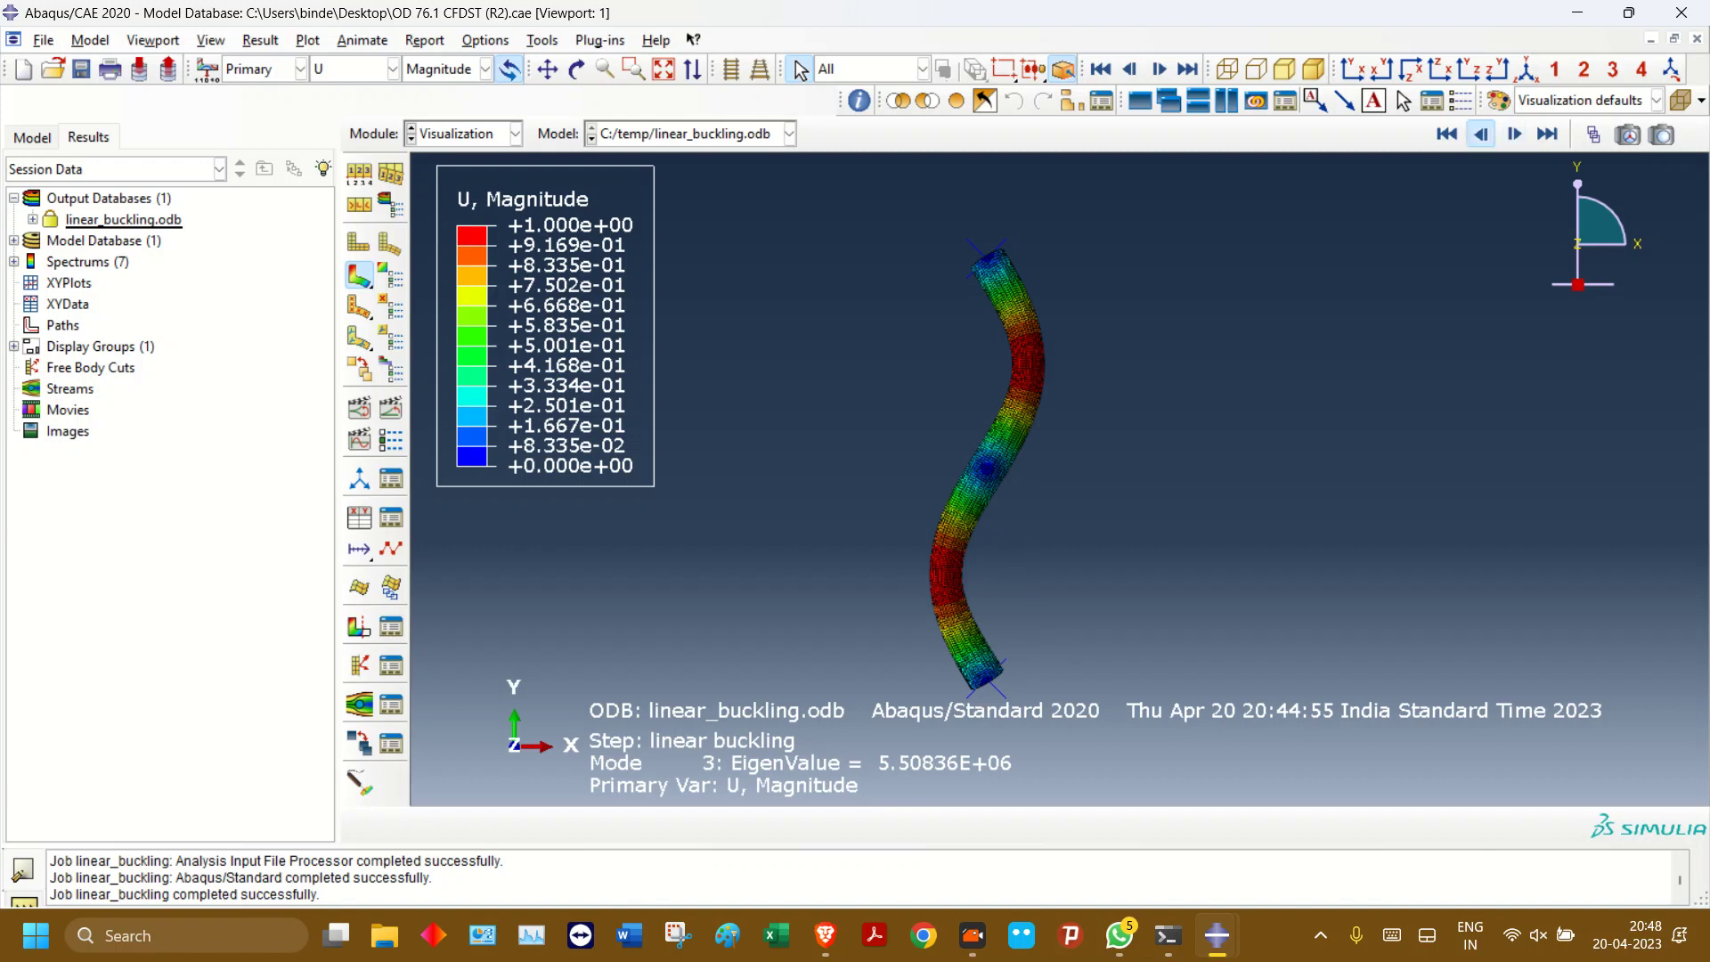
left_click(1481, 134)
left_click(1480, 133)
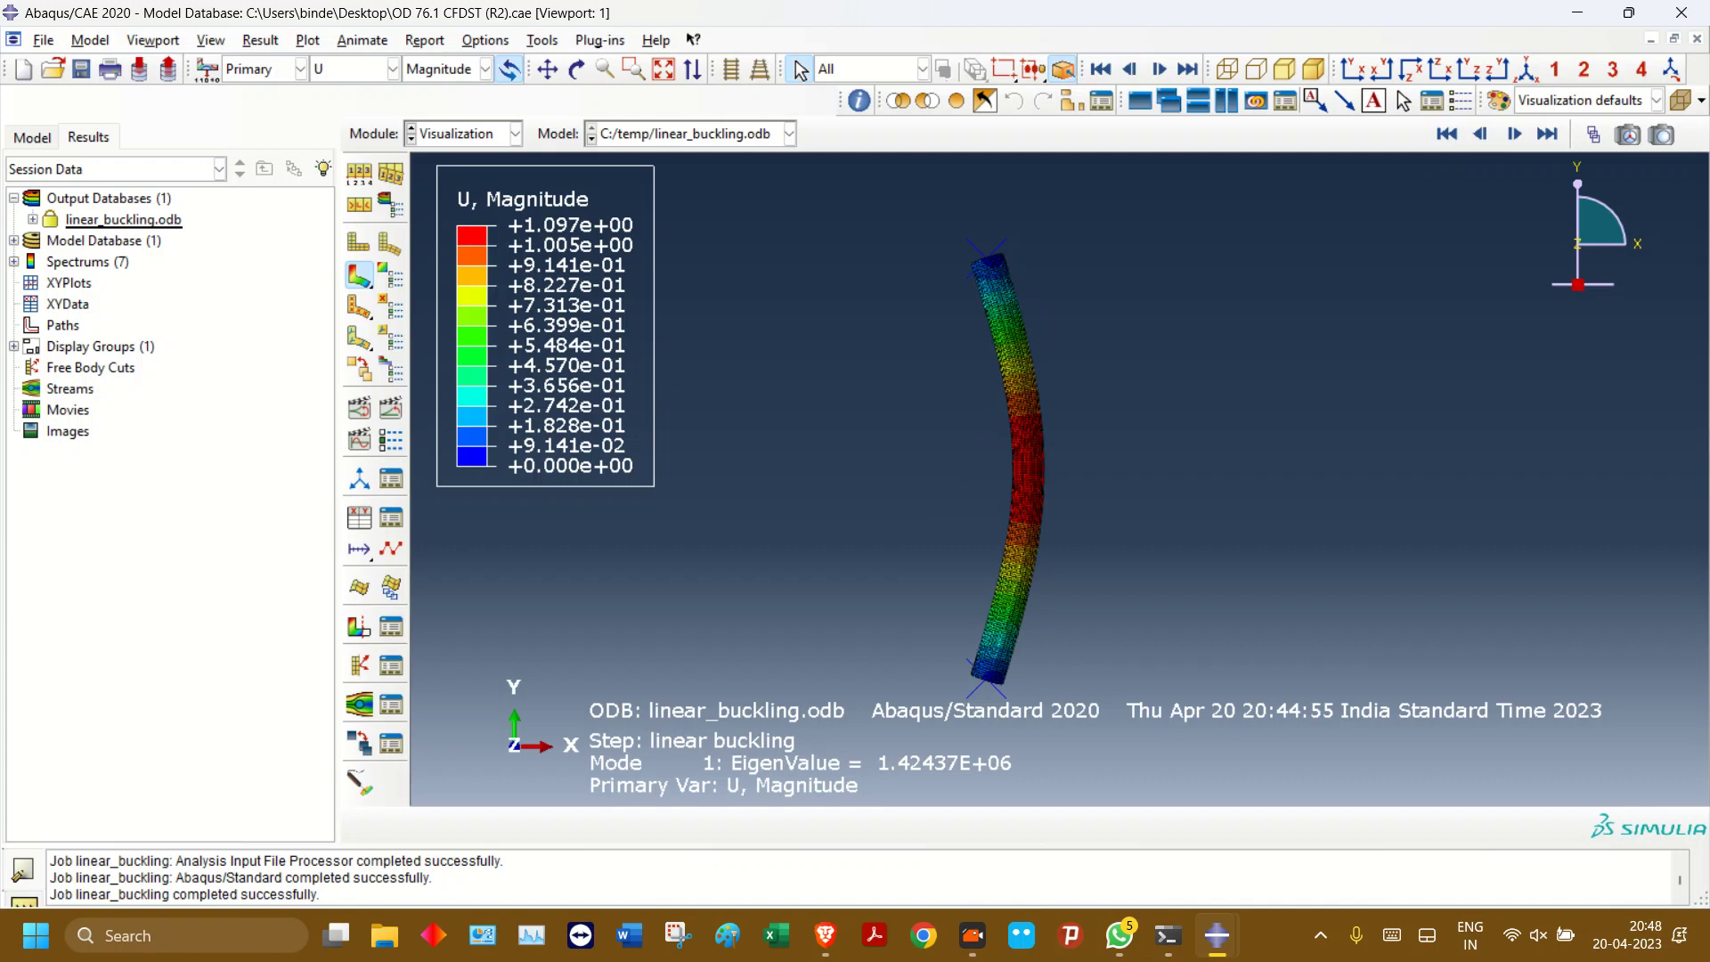
left_click(1514, 134)
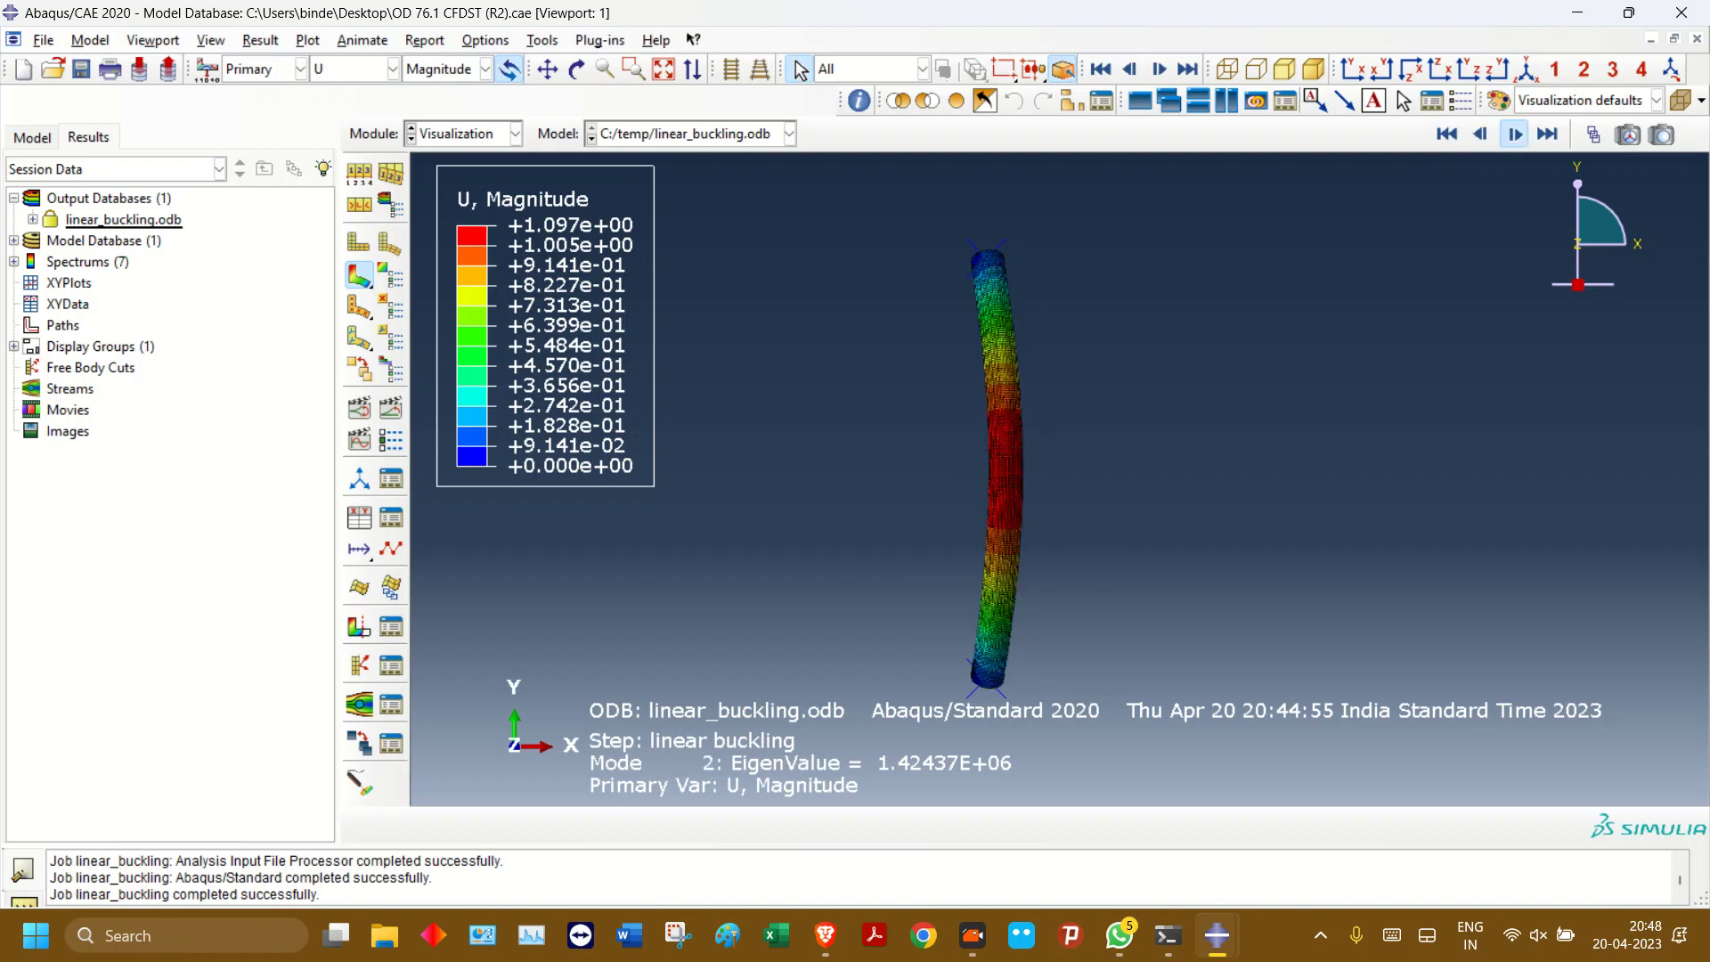
left_click(1514, 134)
left_click(1514, 133)
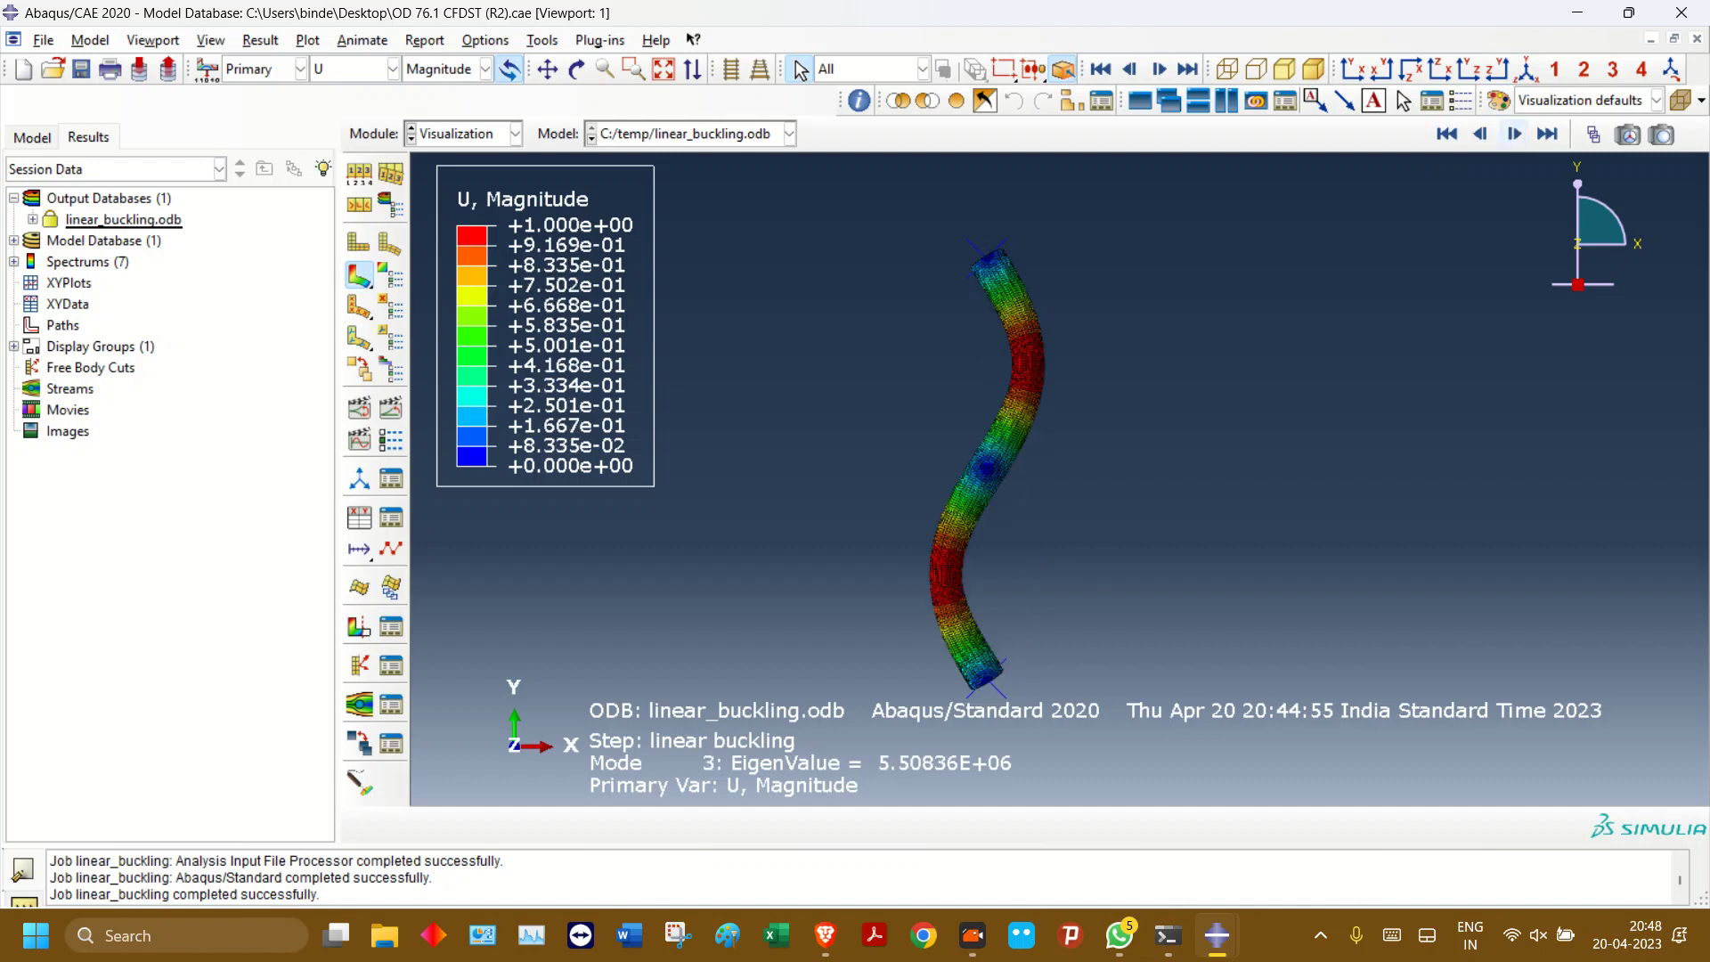
left_click(1514, 133)
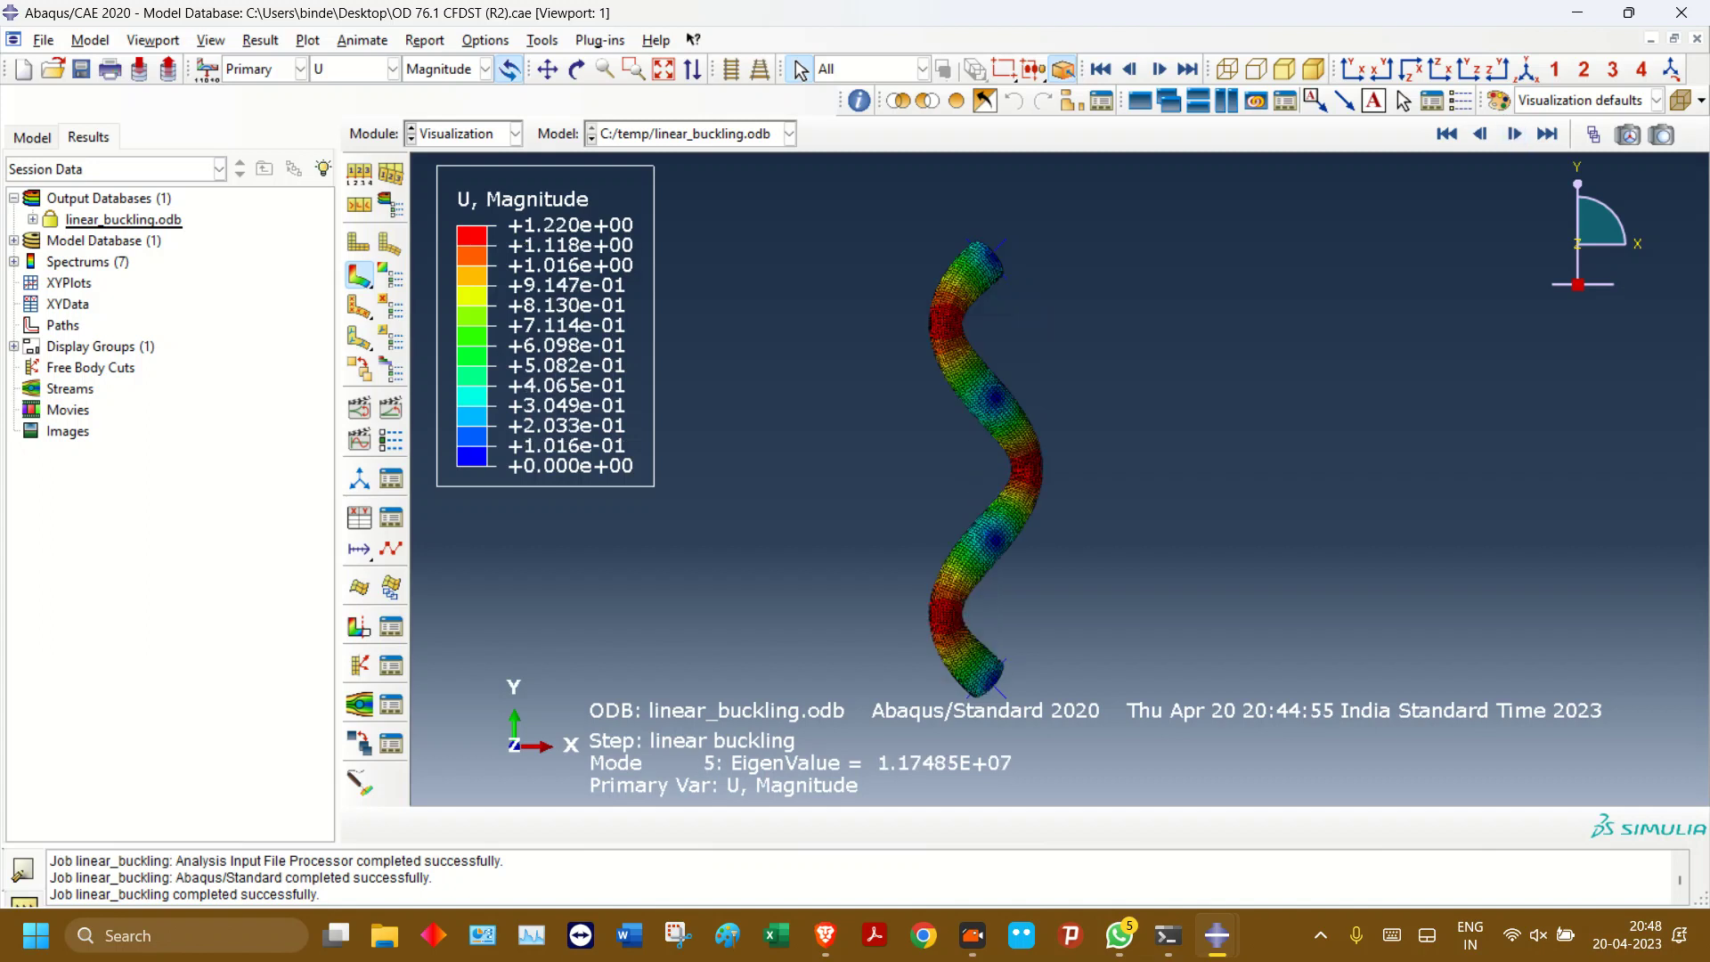
left_click(1448, 133)
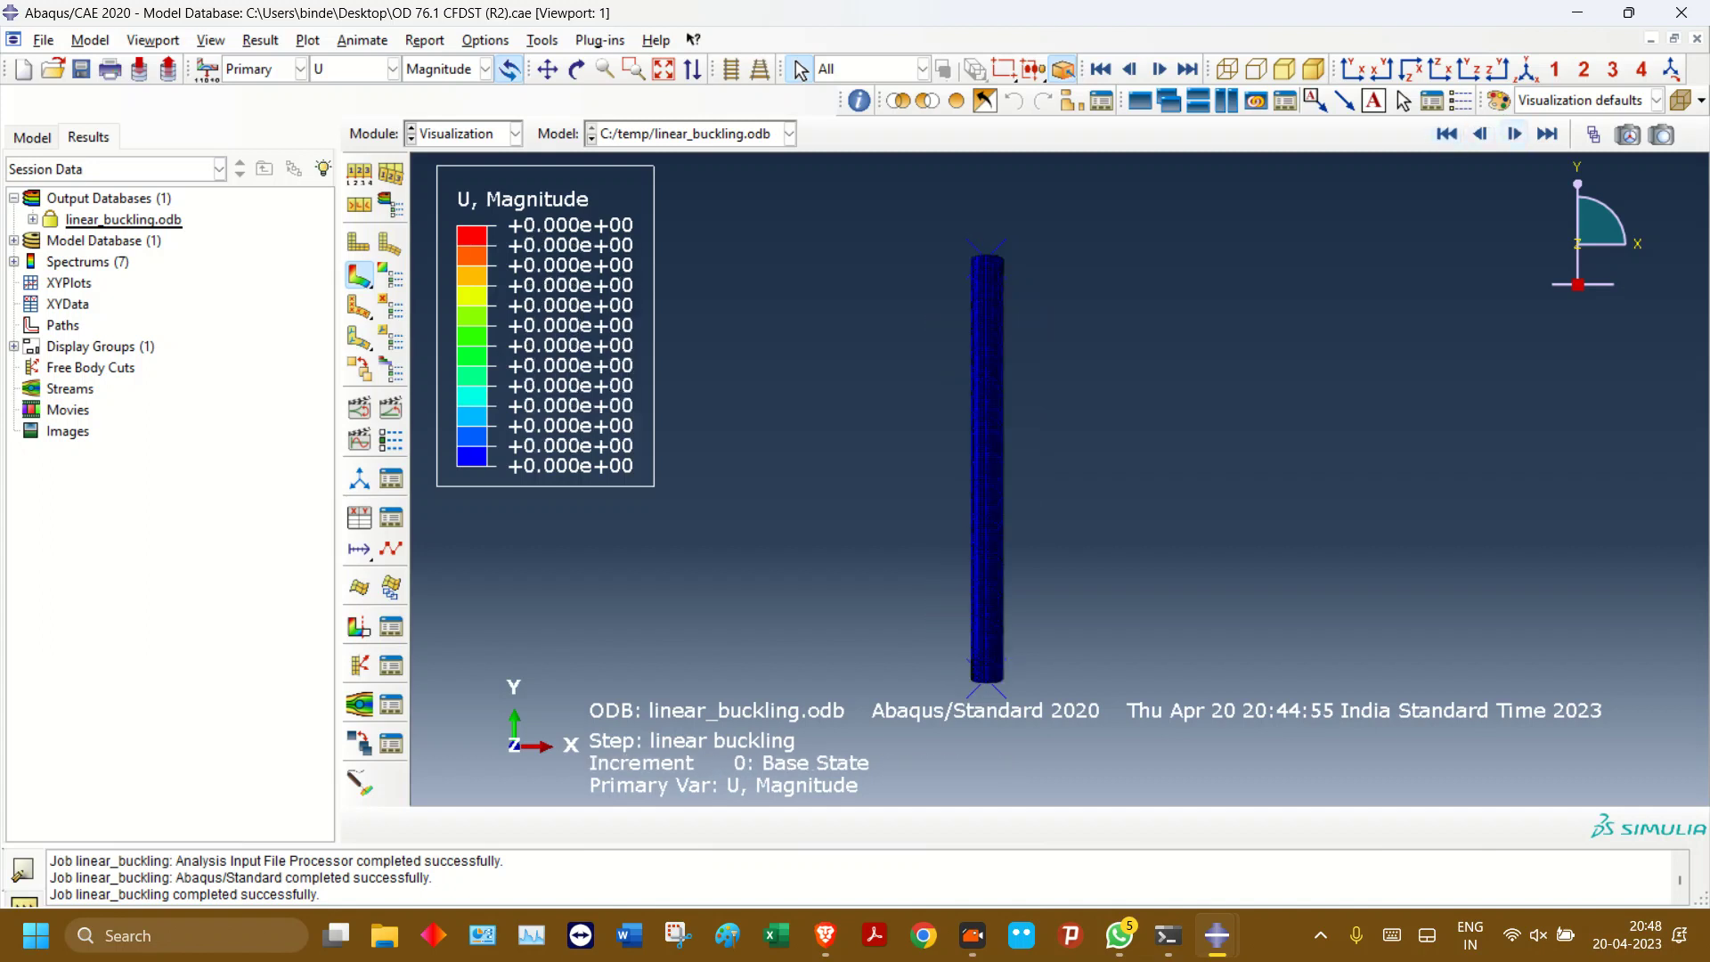
left_click(1514, 134)
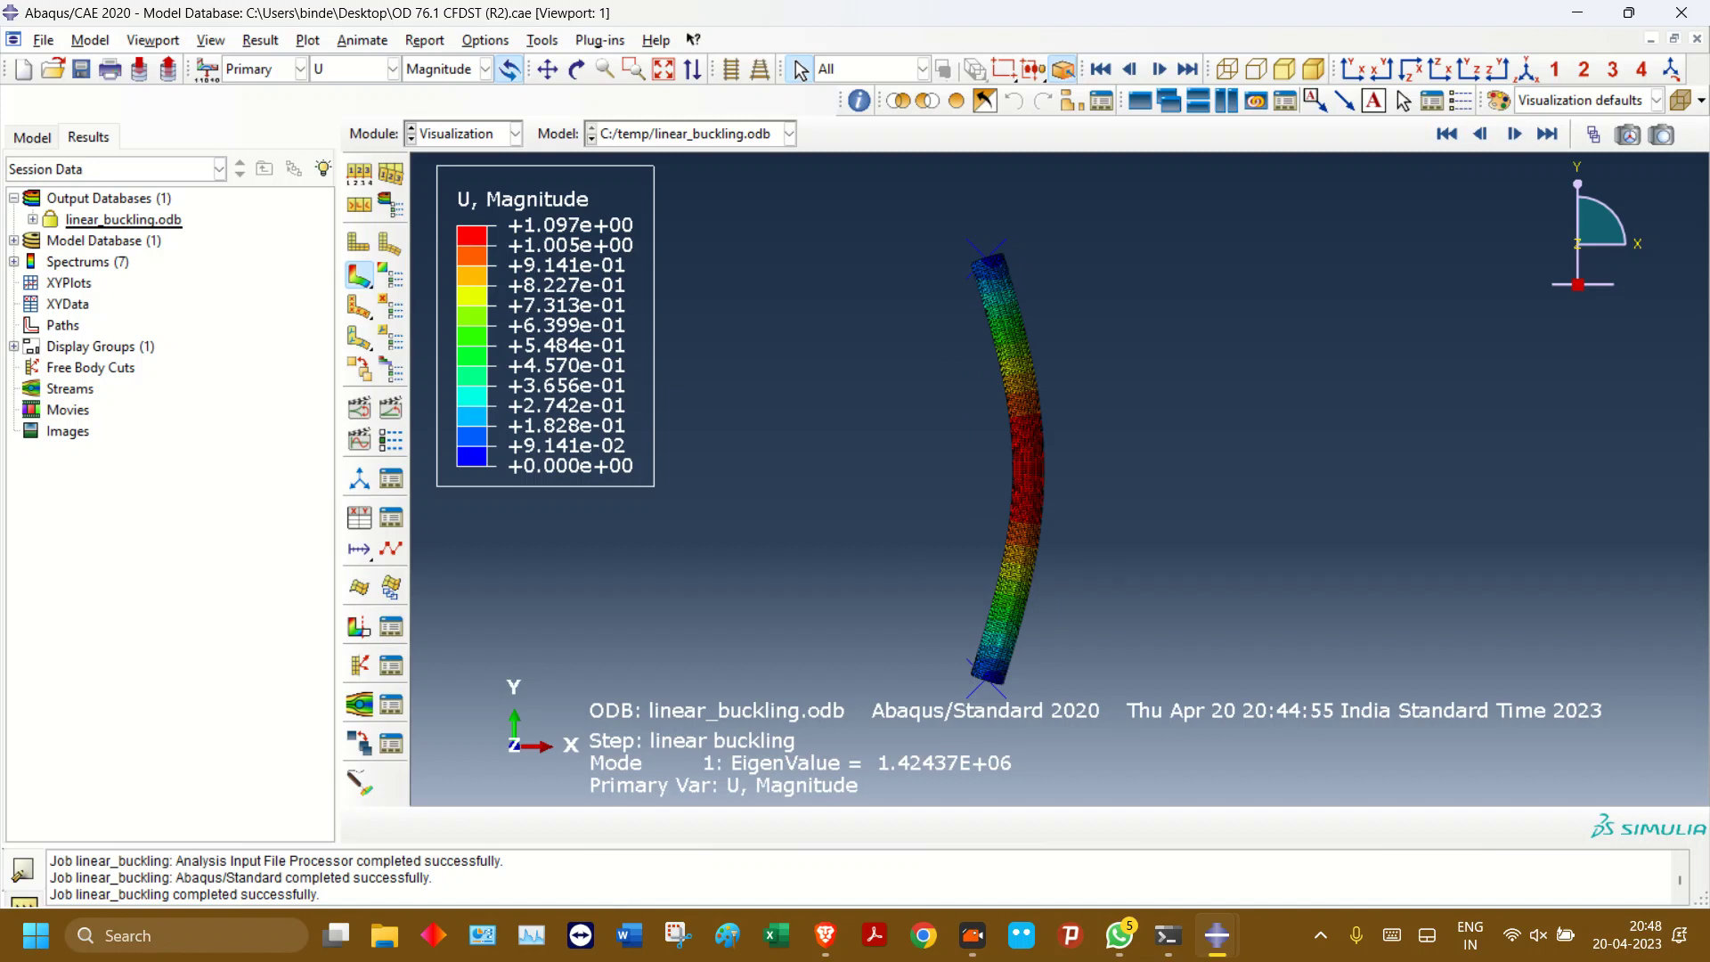
- Return to the Load module and copy Model-1 to a new model named "non lin buckling"
left_click(463, 134)
left_click(445, 252)
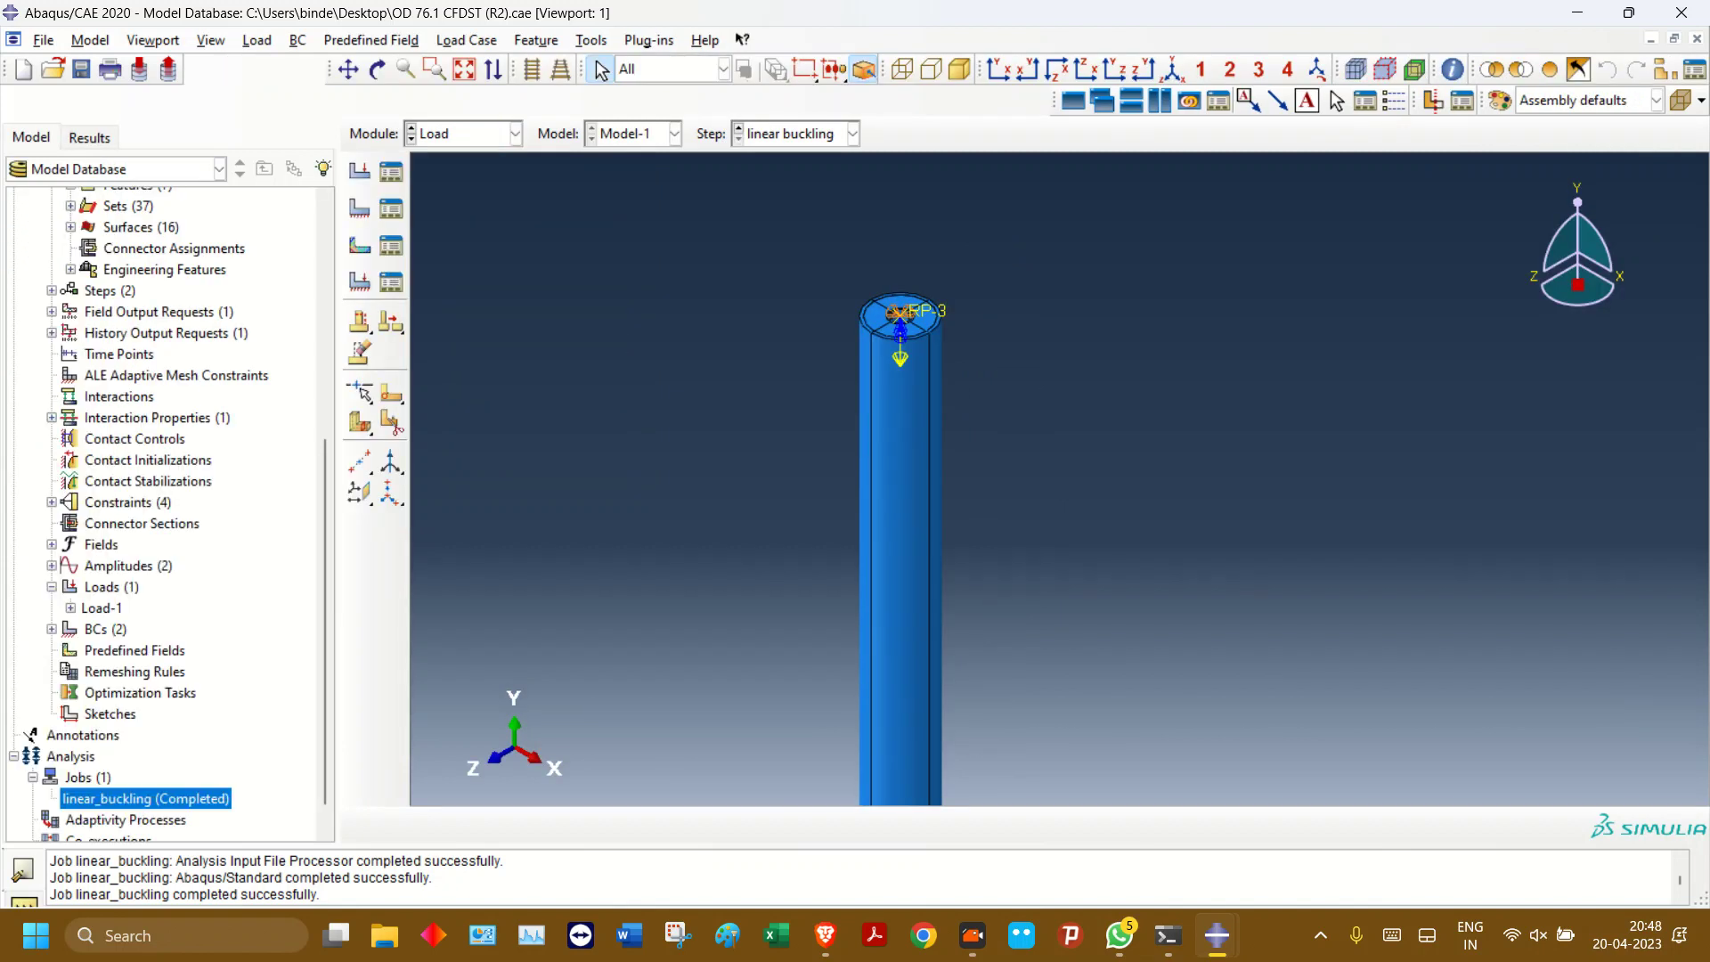
scroll(160, 516, "up", 6)
right_click(69, 219)
left_click(116, 259)
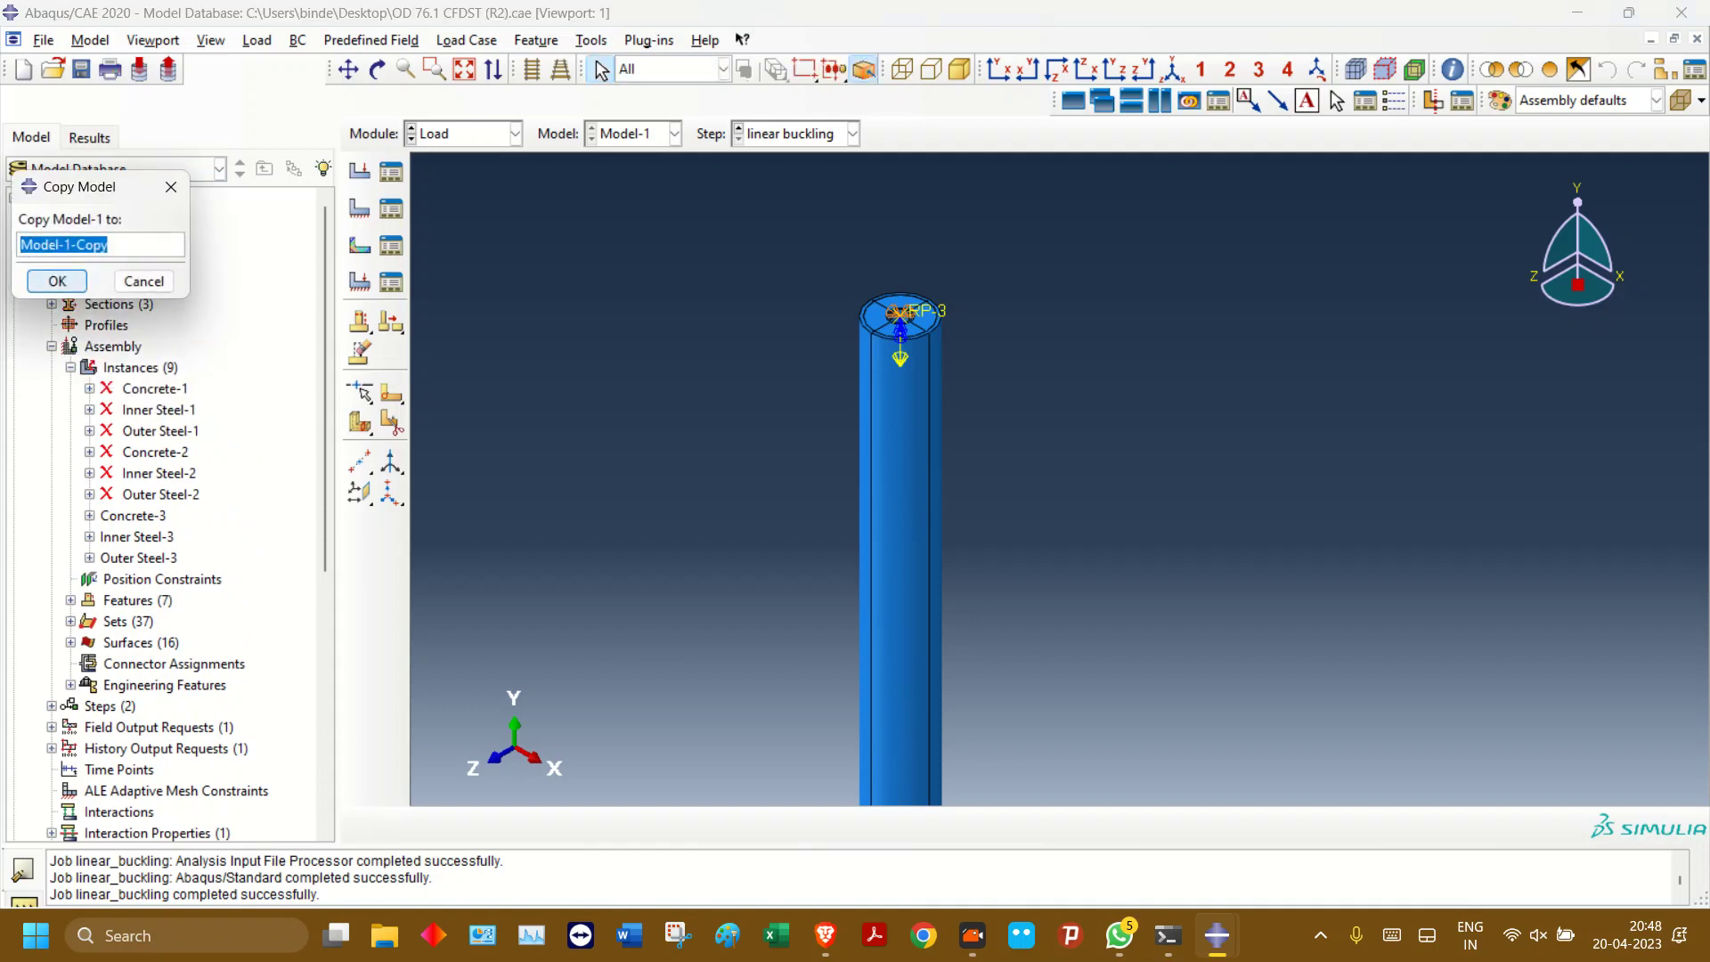
type("n")
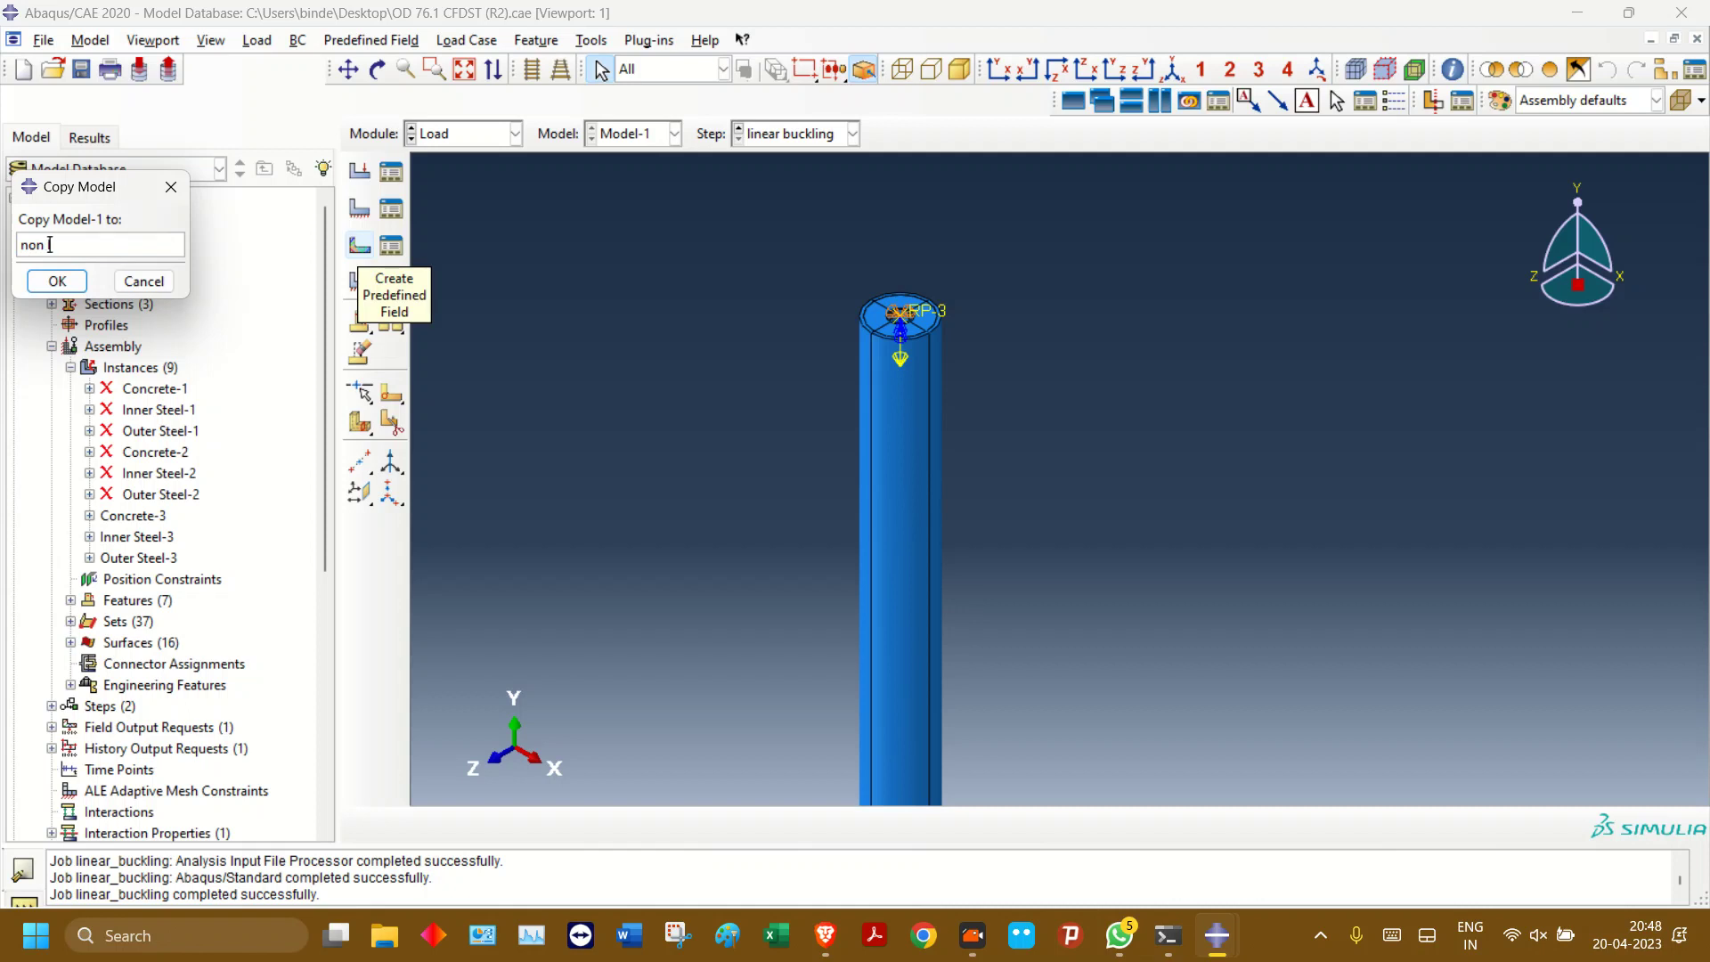
type("or lin buckling")
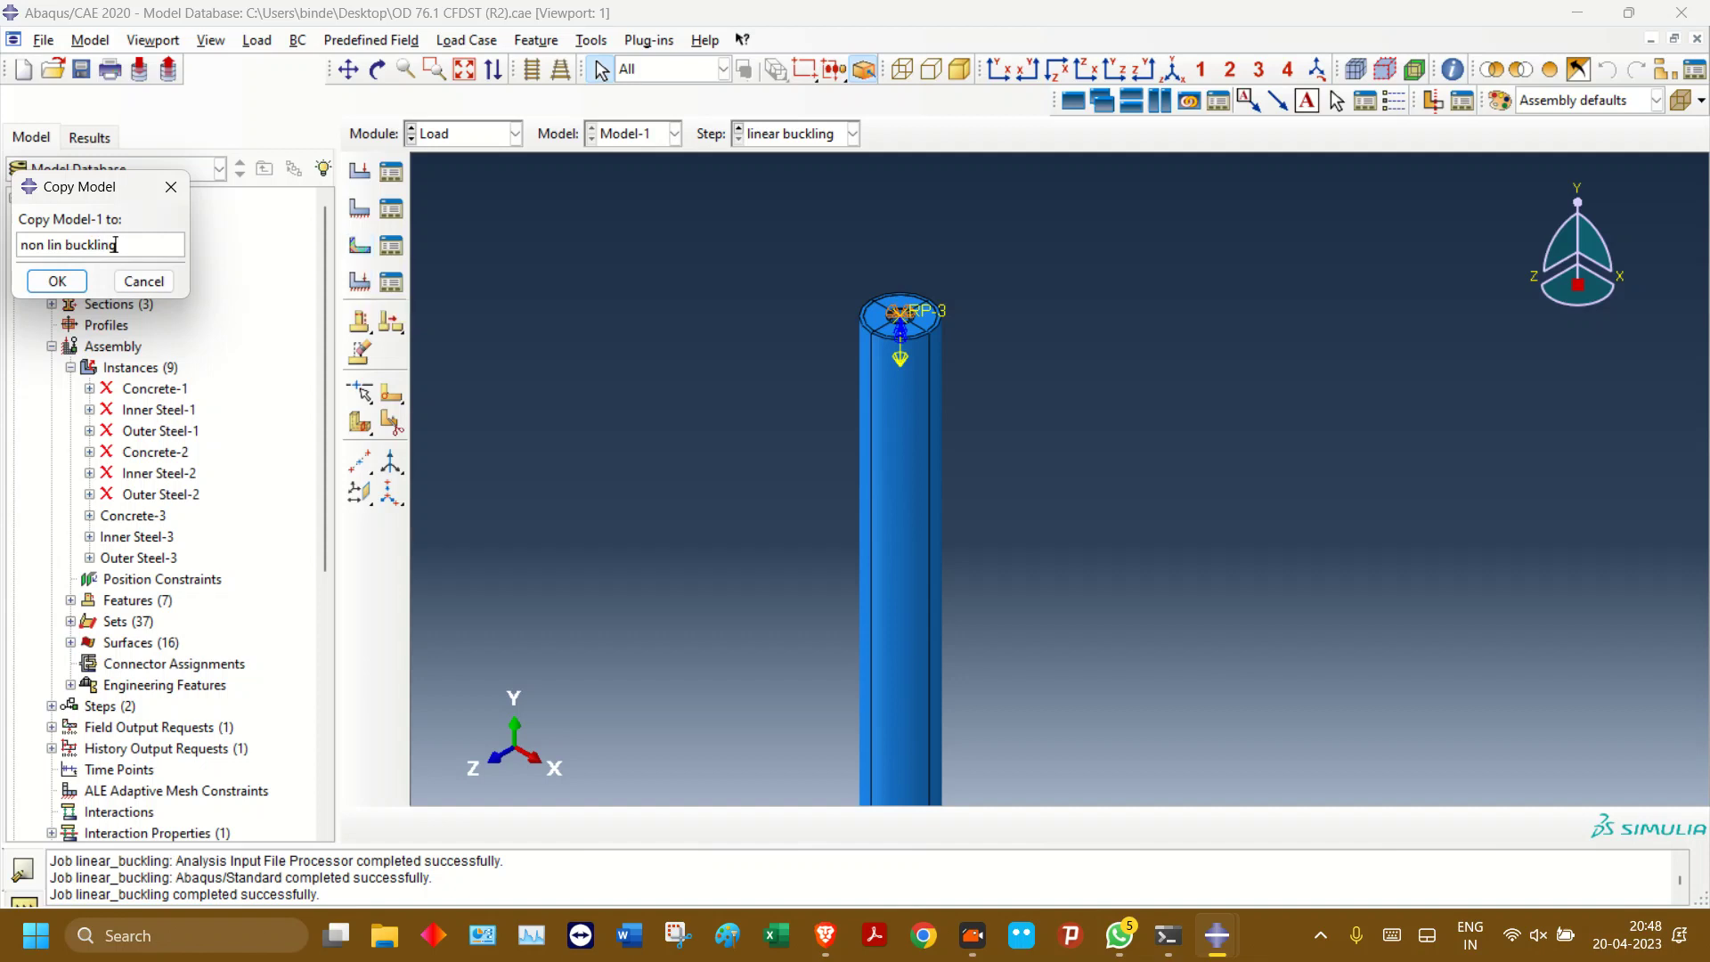
left_click(57, 280)
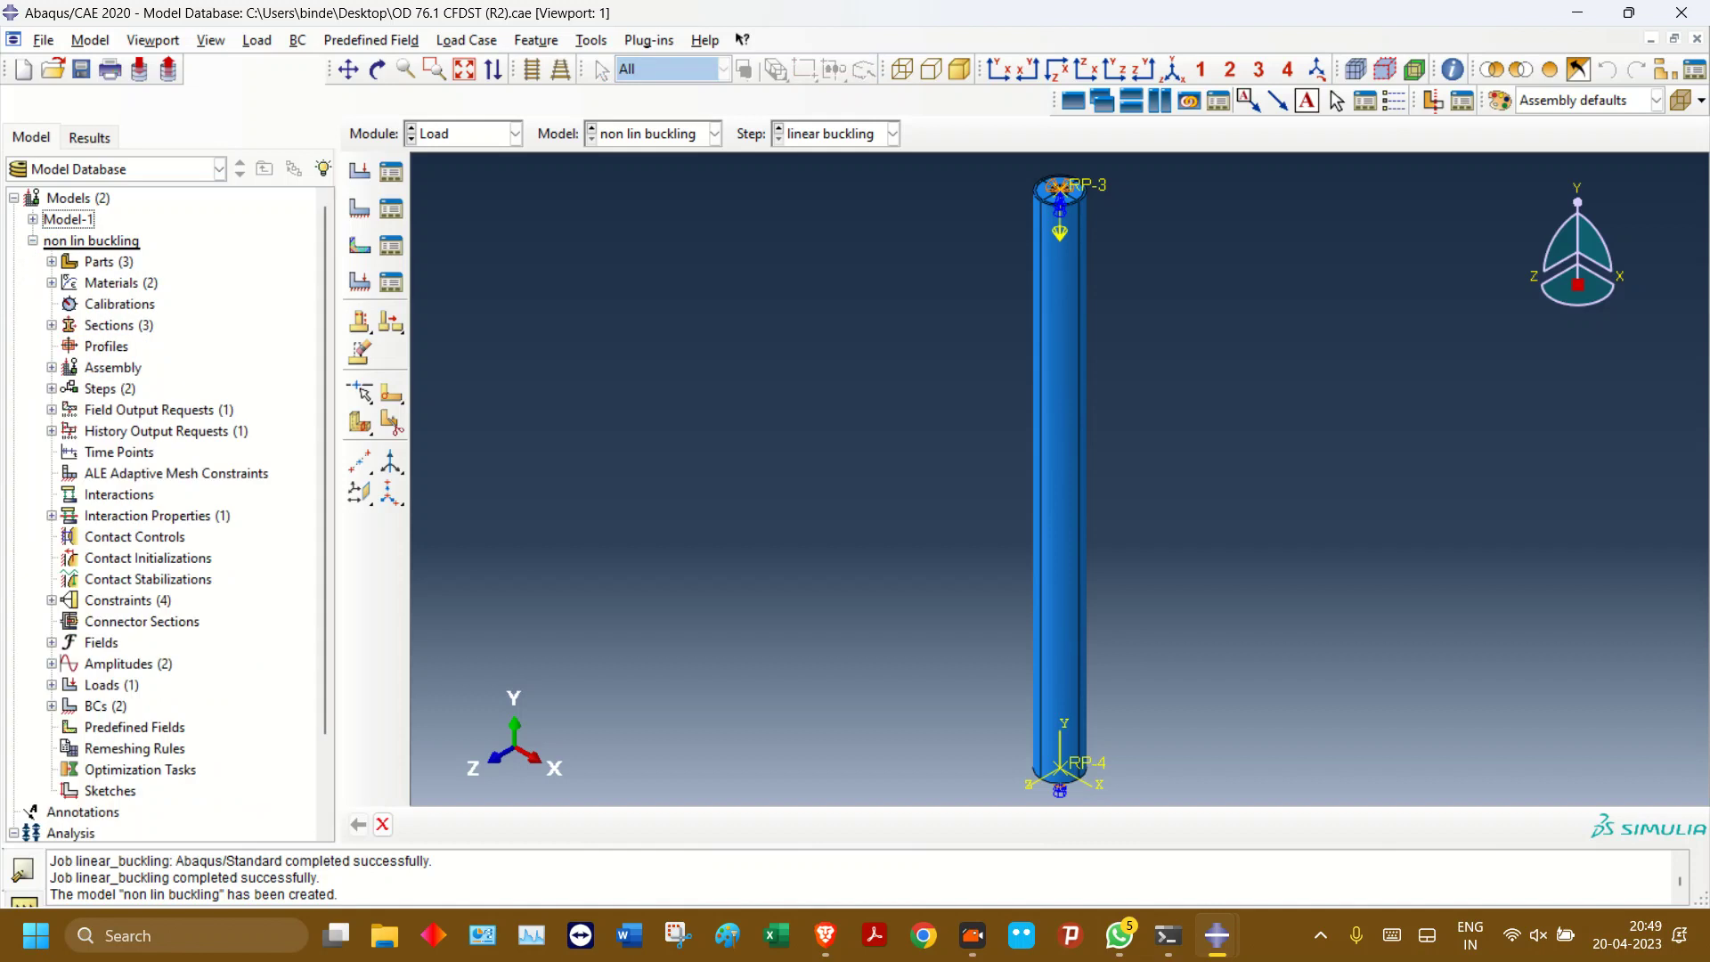
- Open the load list of the non lin buckling model, check the mode 1 eigenvalue in the linear_buckling results, and return to the Load module
left_click(715, 134)
left_click(659, 179)
left_click(391, 171)
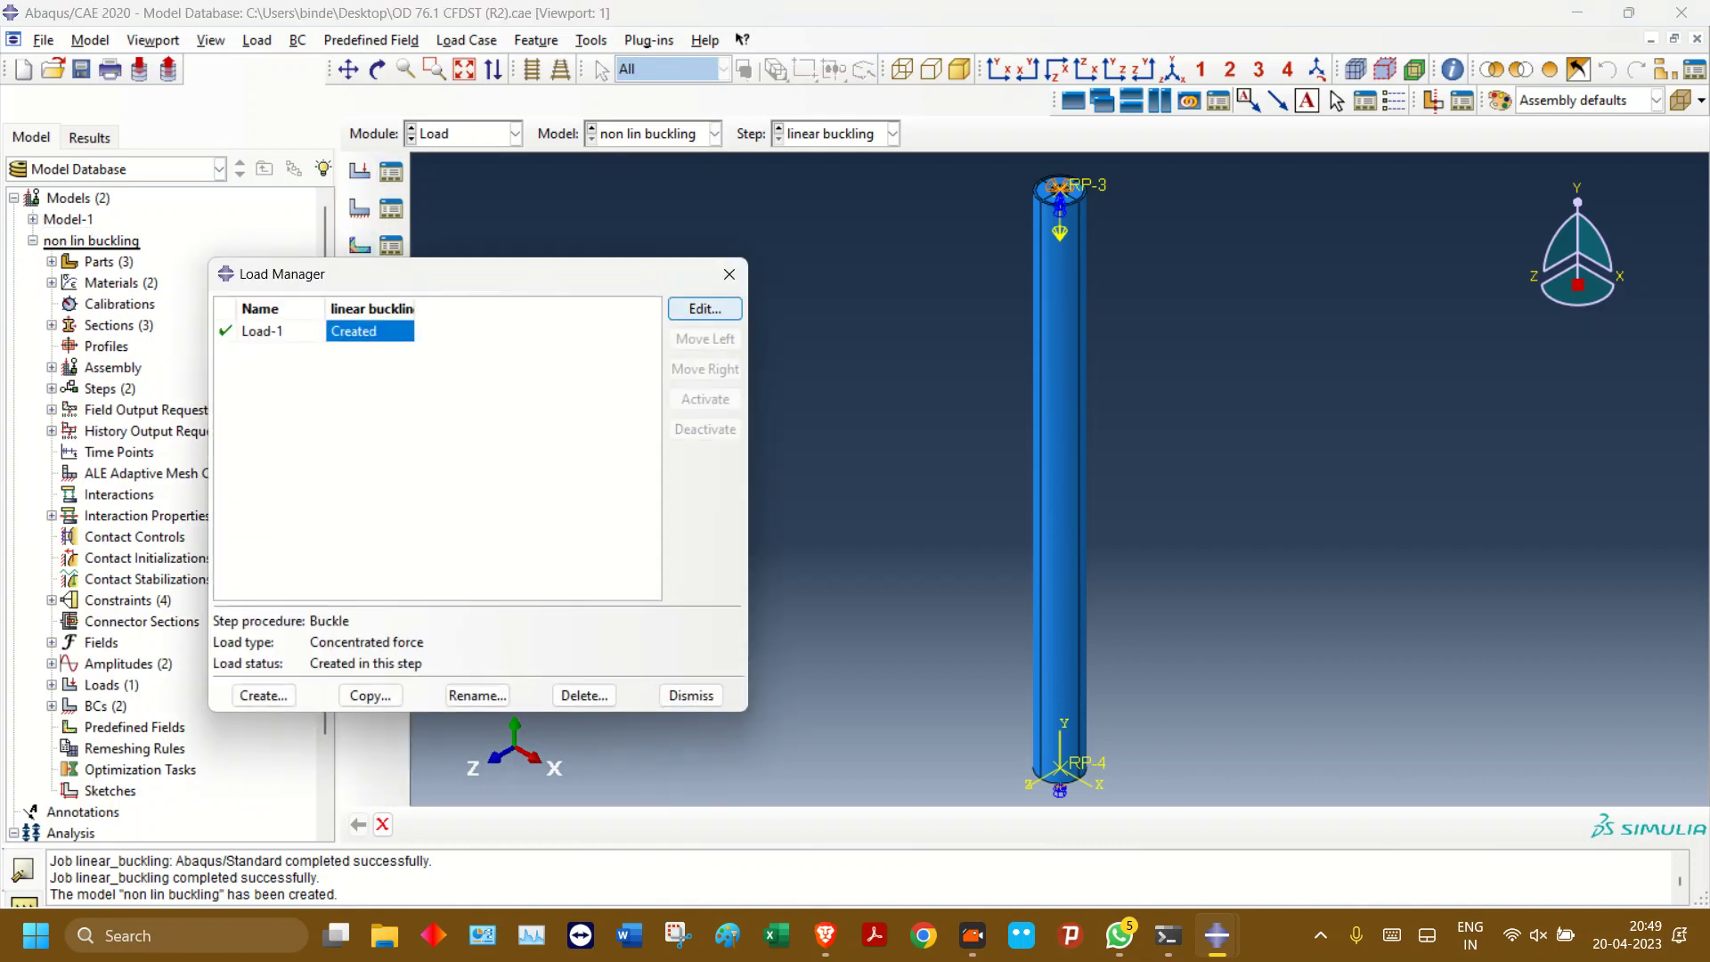
left_click(514, 133)
left_click(468, 347)
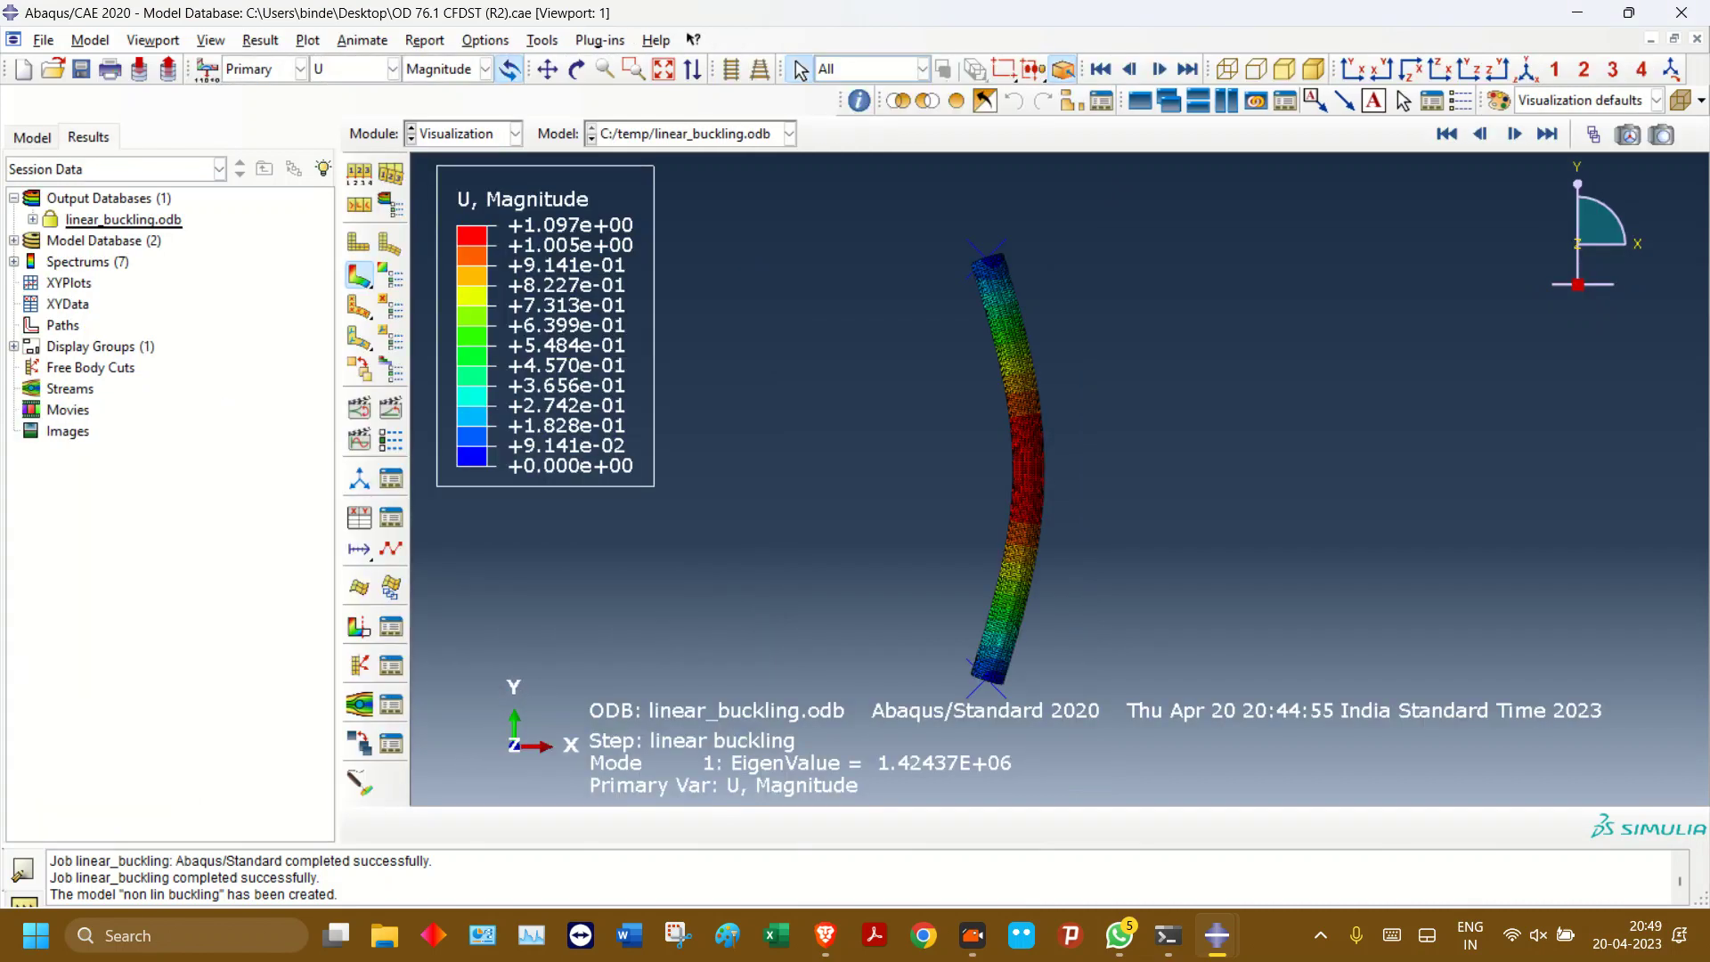
left_click(514, 134)
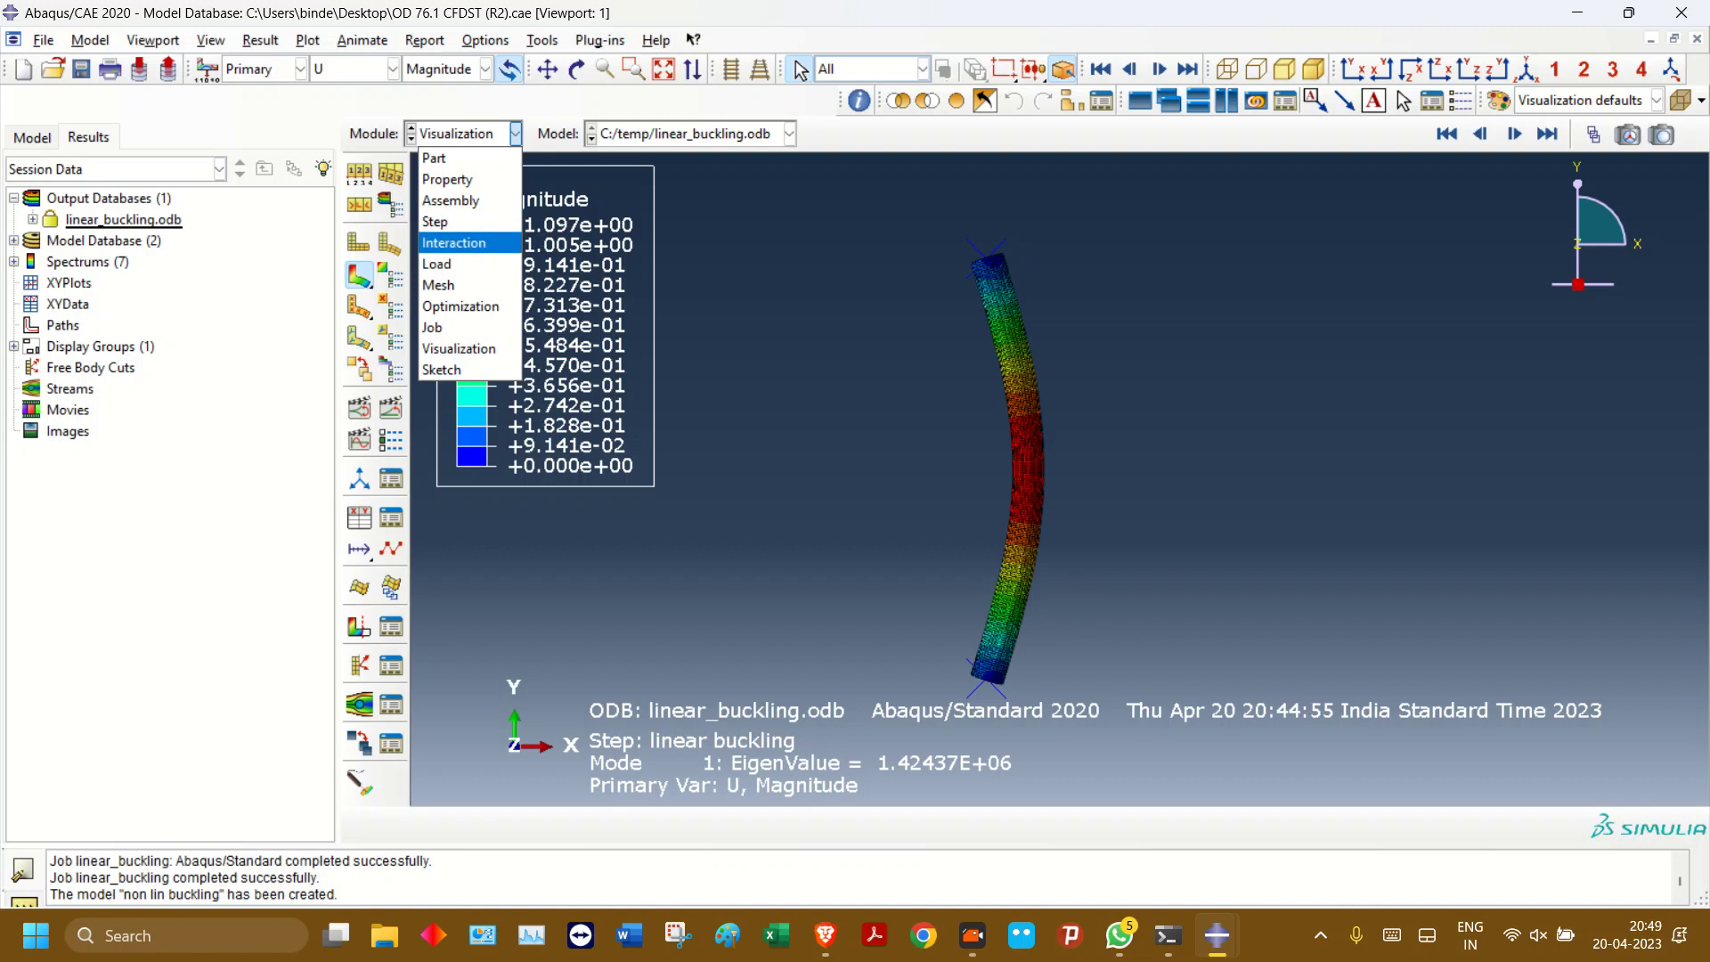
left_click(467, 264)
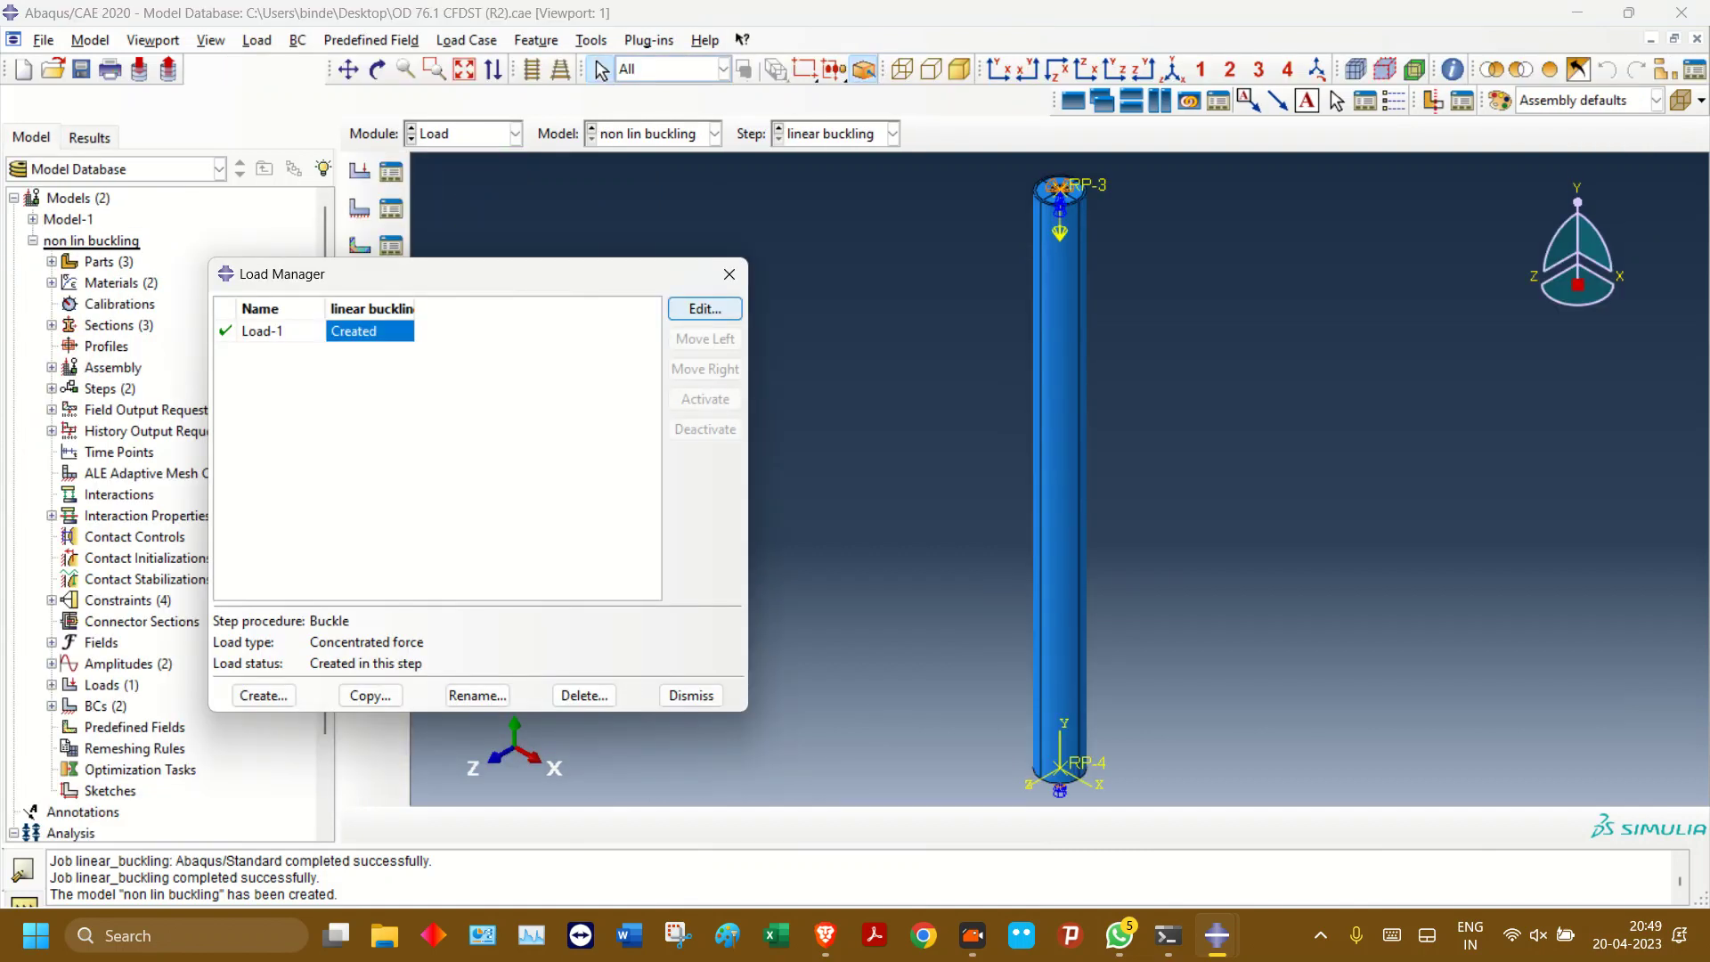
left_click(714, 133)
left_click(632, 179)
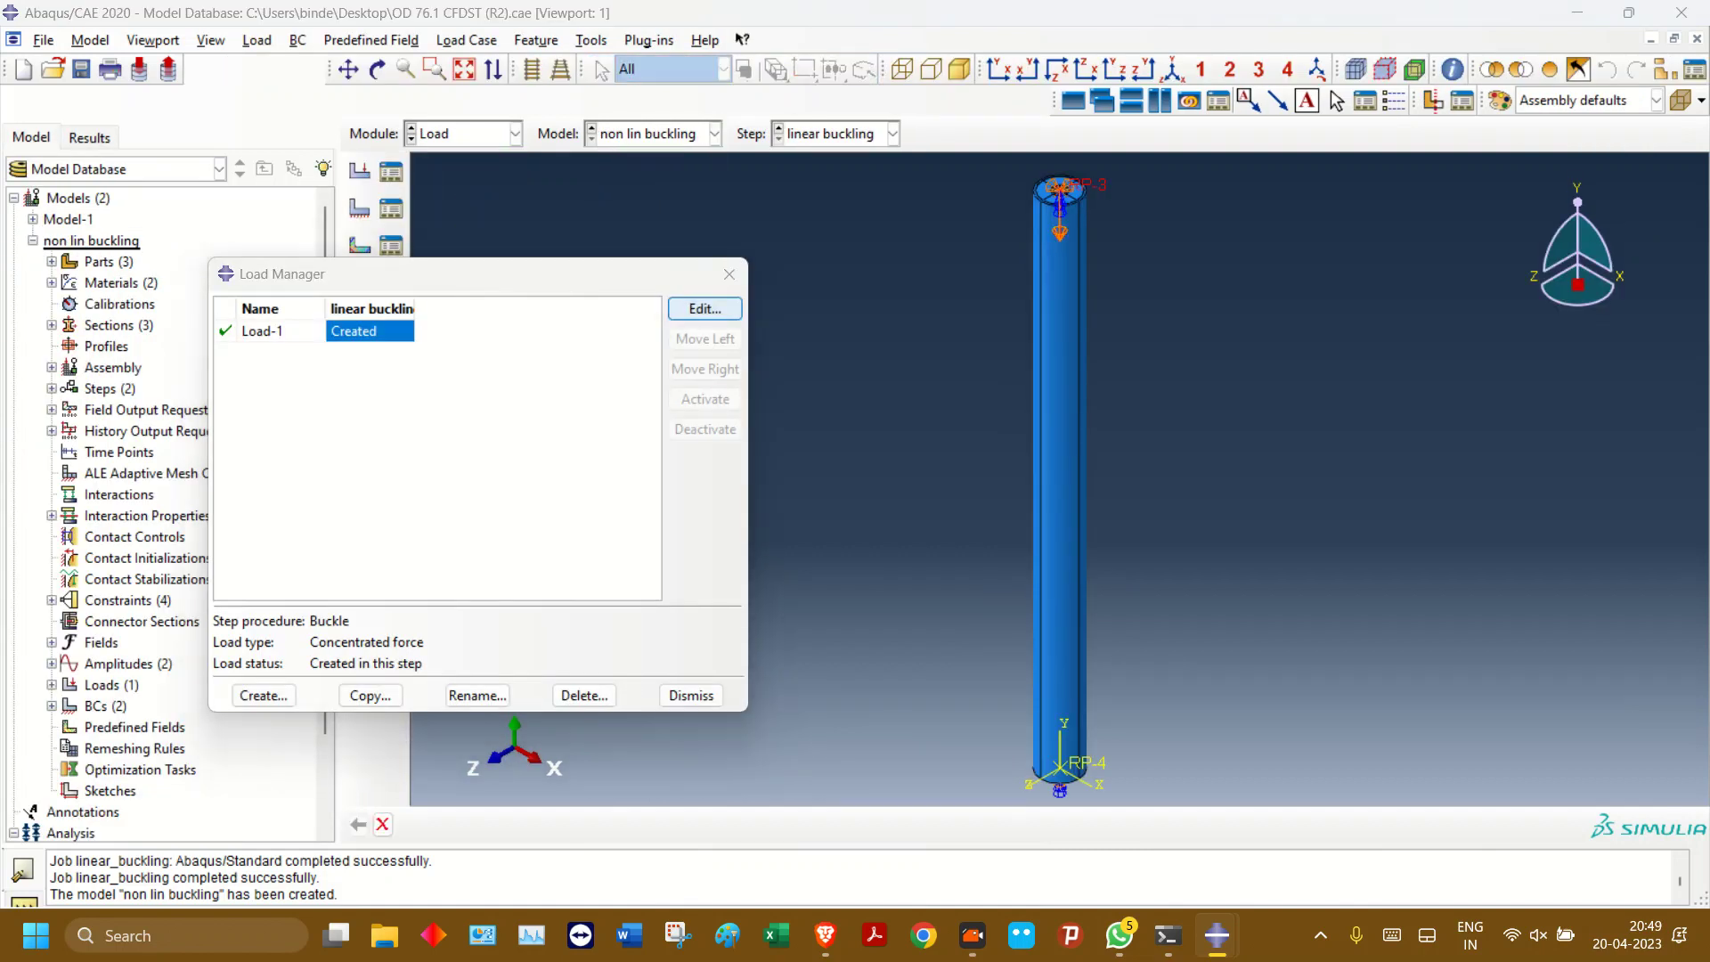
- Set the CF2 component of concentrated force Load-1 to -1.42e6 in the non lin buckling model and close the load list
left_click(704, 308)
left_click(112, 428)
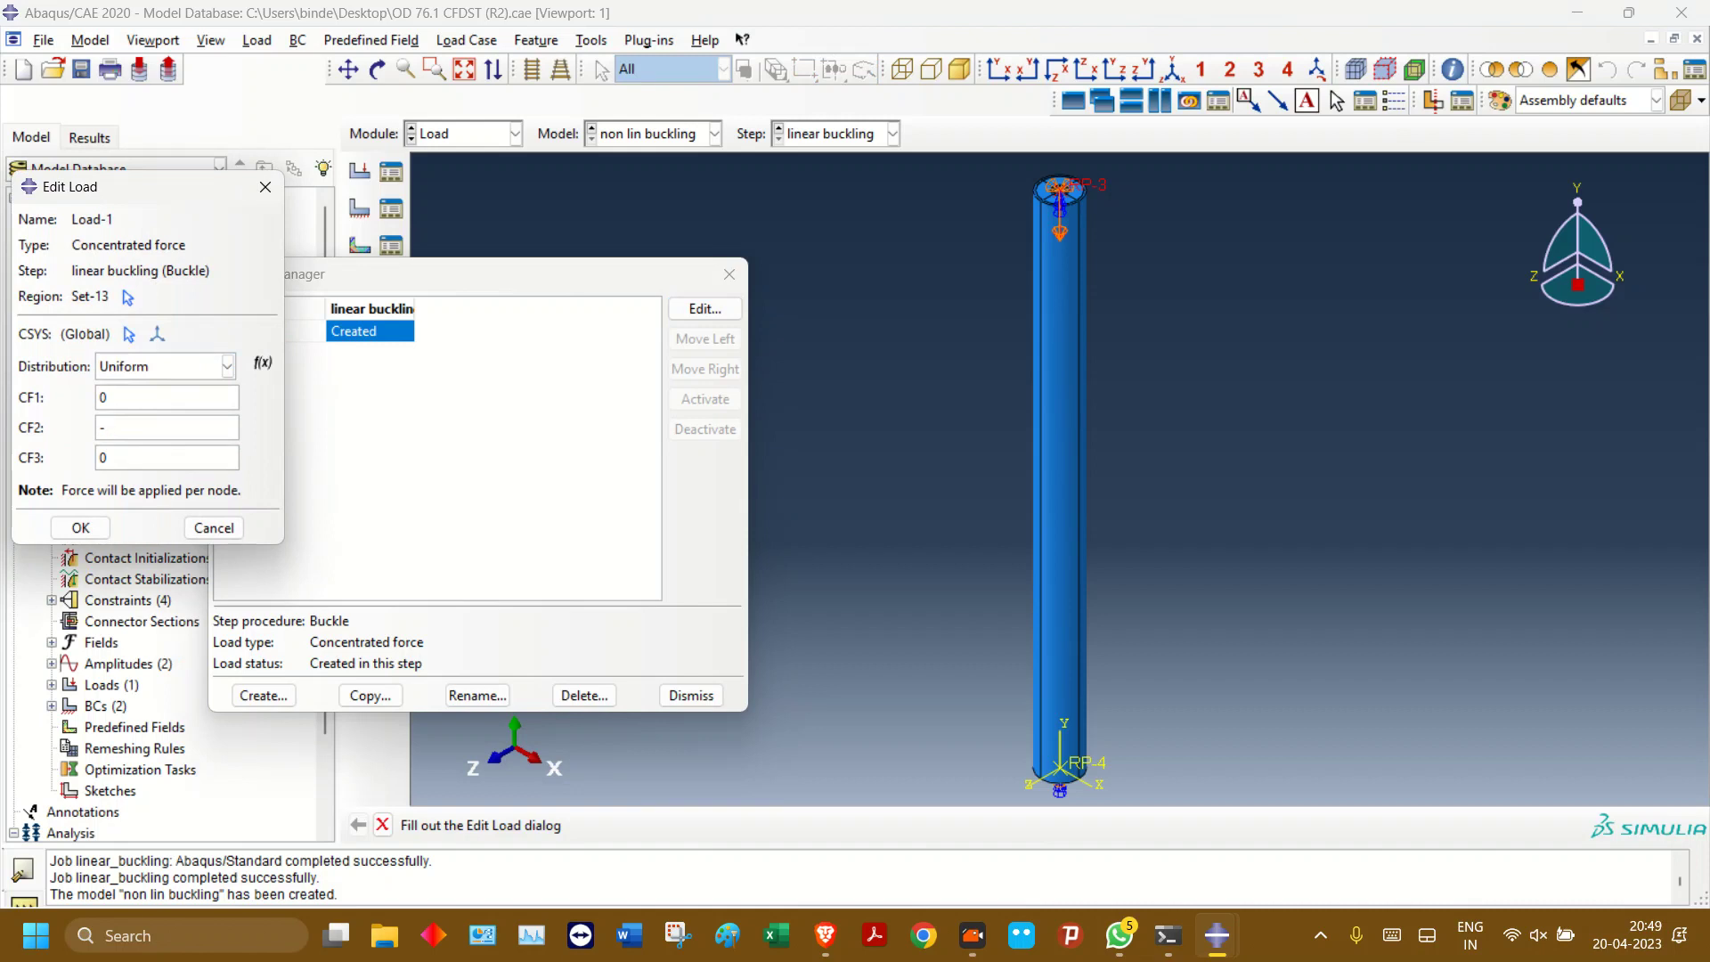
type(".42e6")
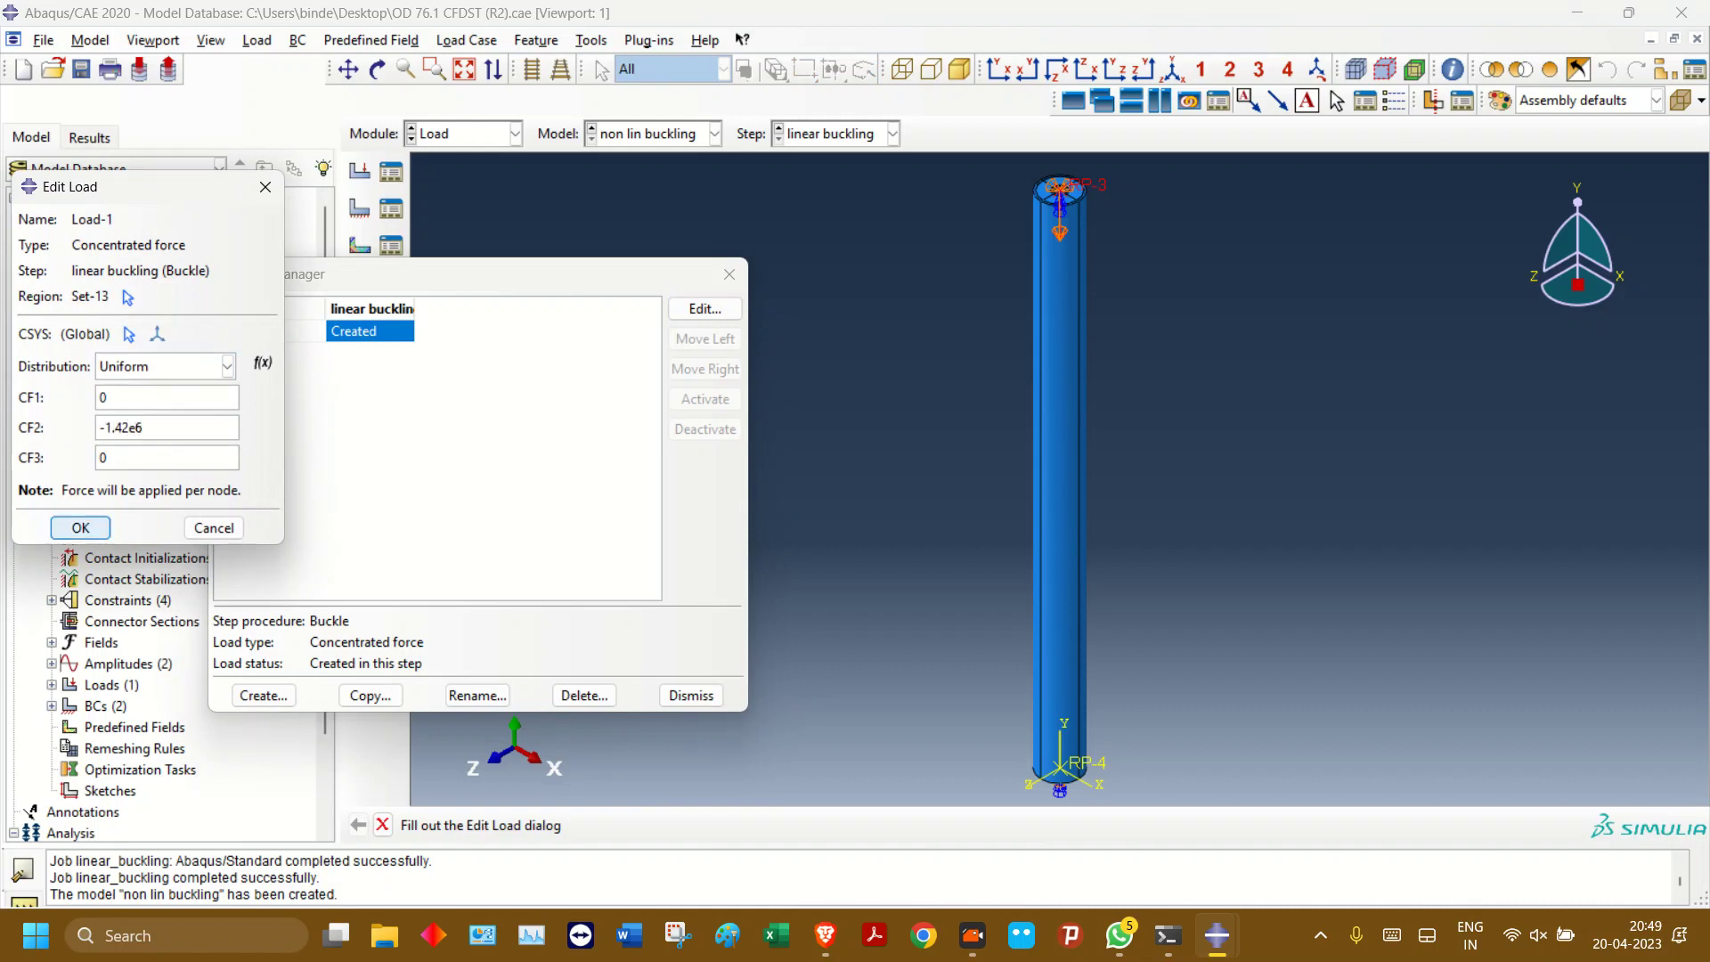
left_click(80, 528)
left_click(730, 274)
- In the Step module, replace the Buckle procedure of the linear buckling step with the general procedure Static, Riks
left_click(515, 133)
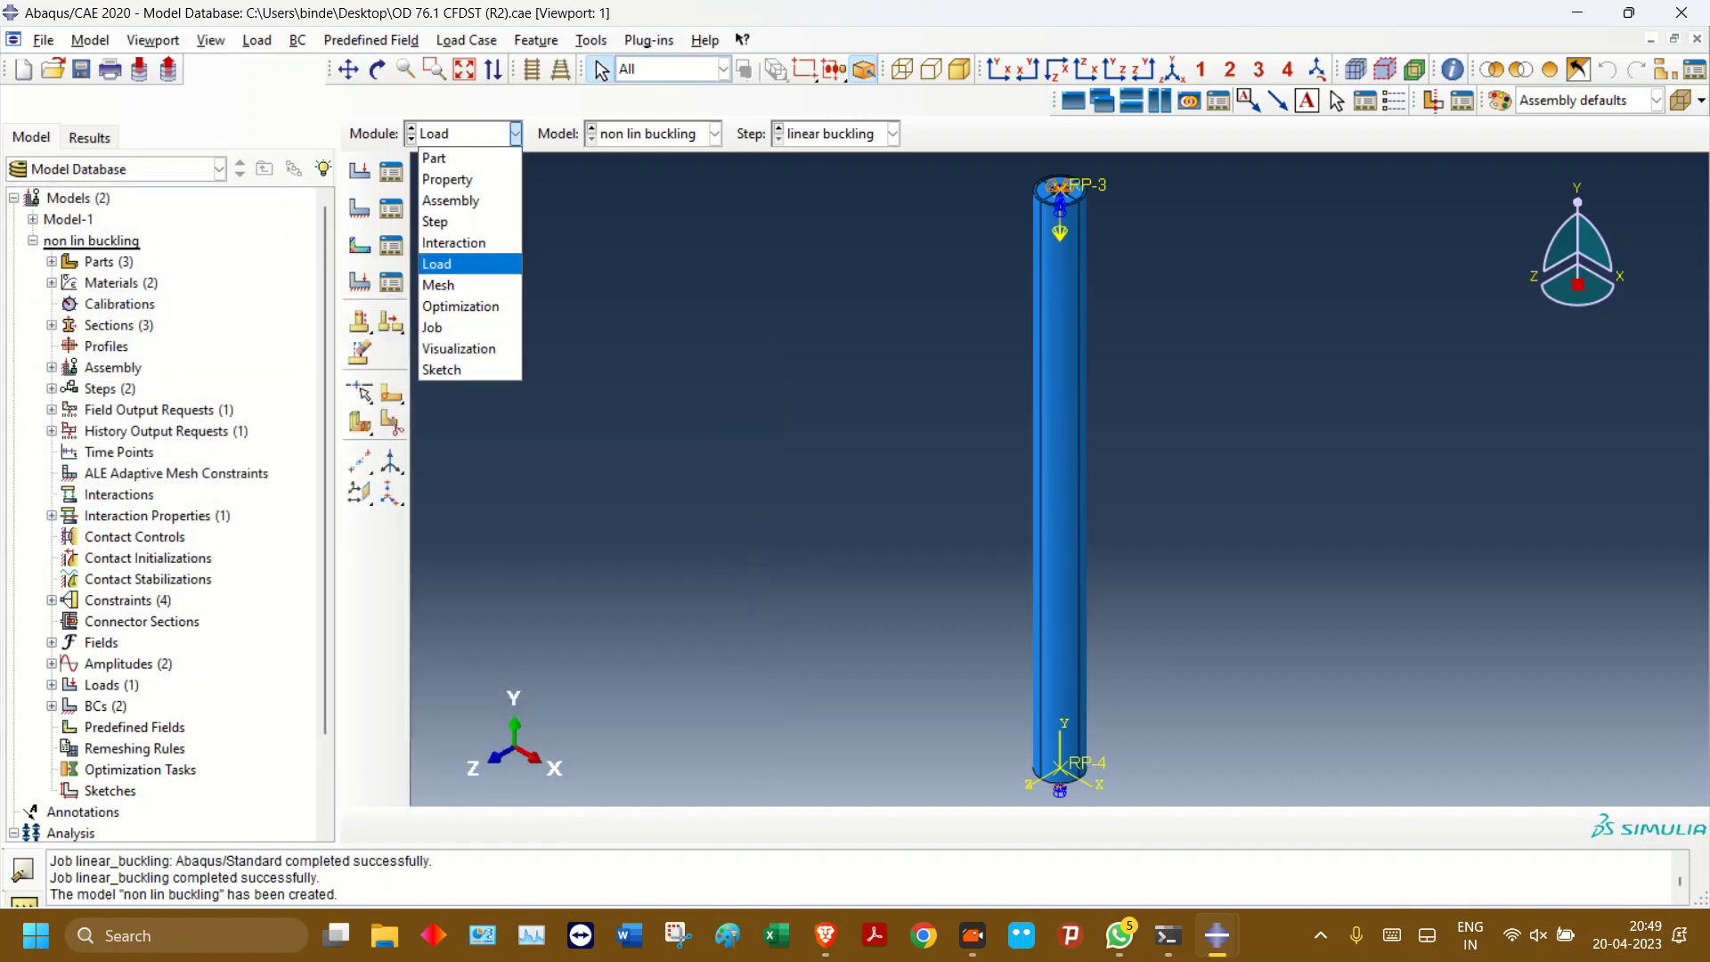
left_click(455, 221)
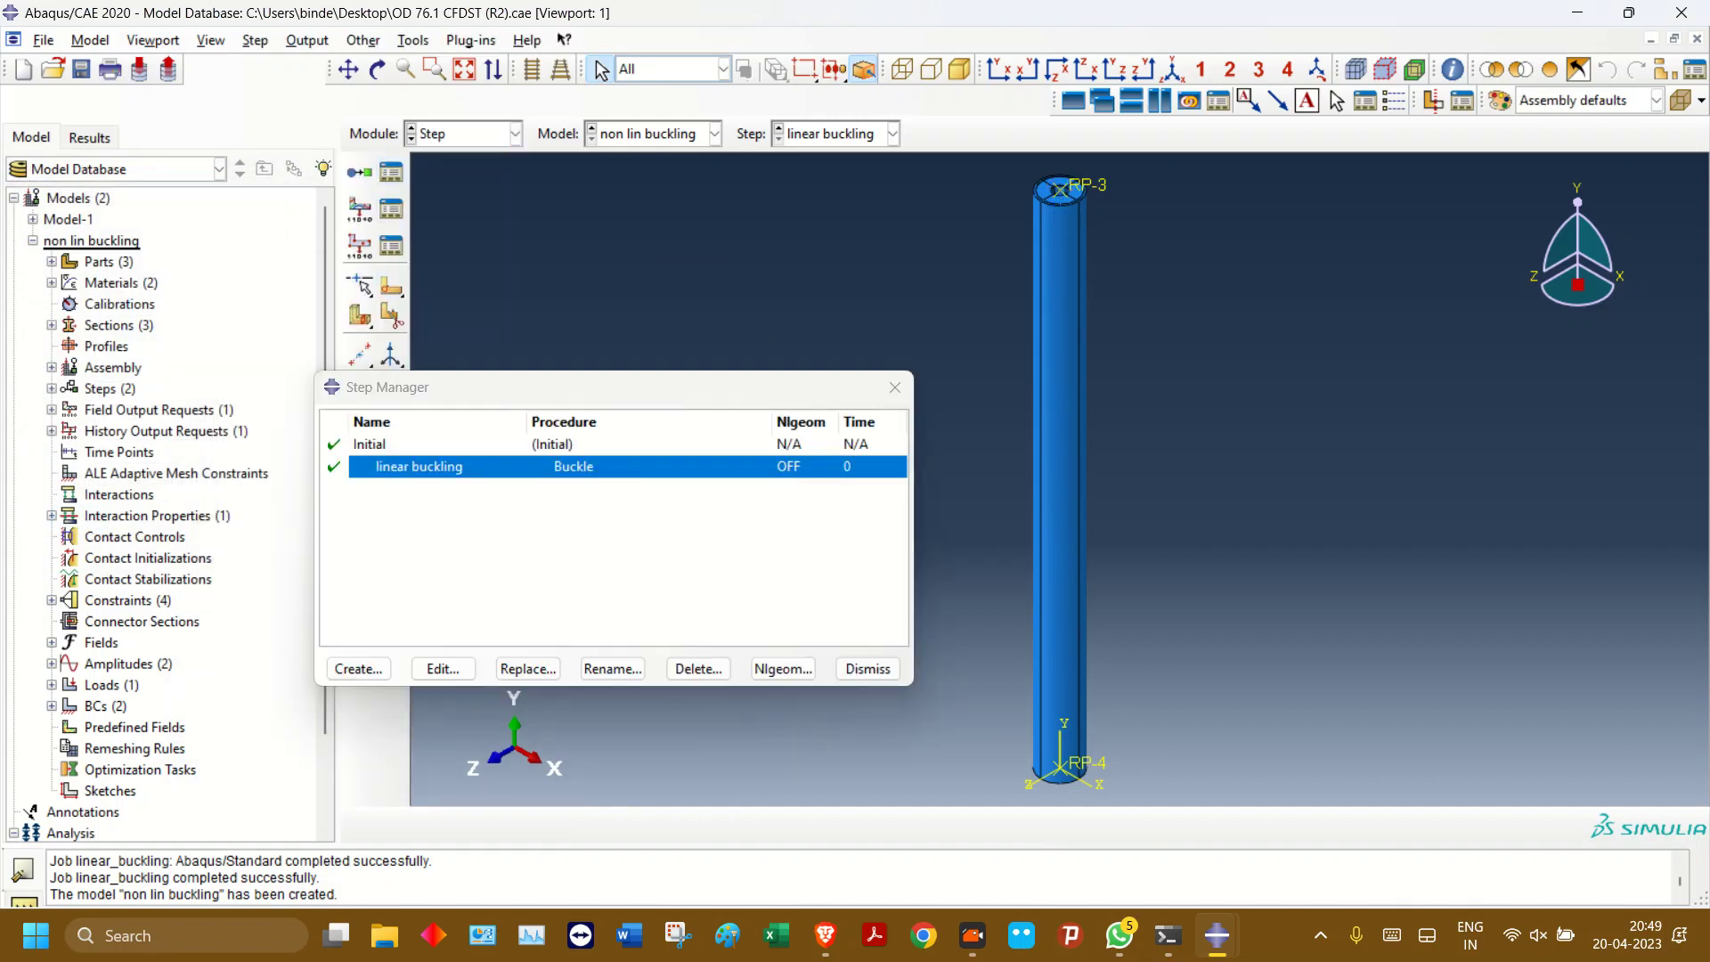
left_click(527, 668)
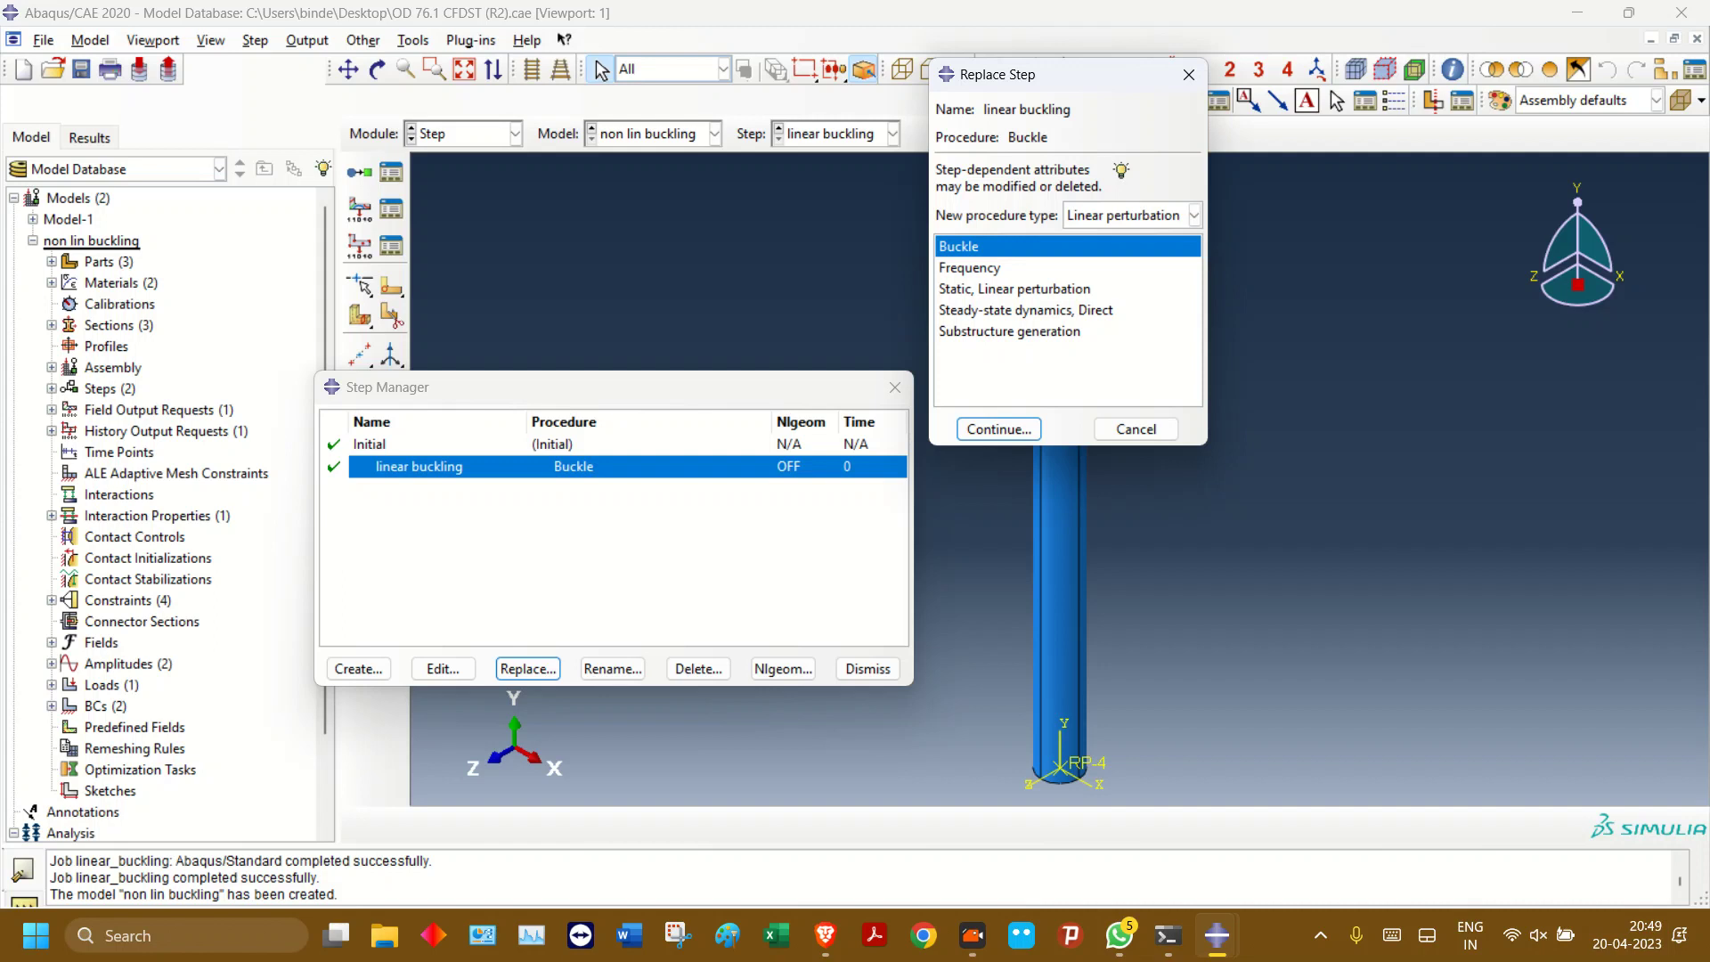
left_click(1194, 216)
left_click(1104, 238)
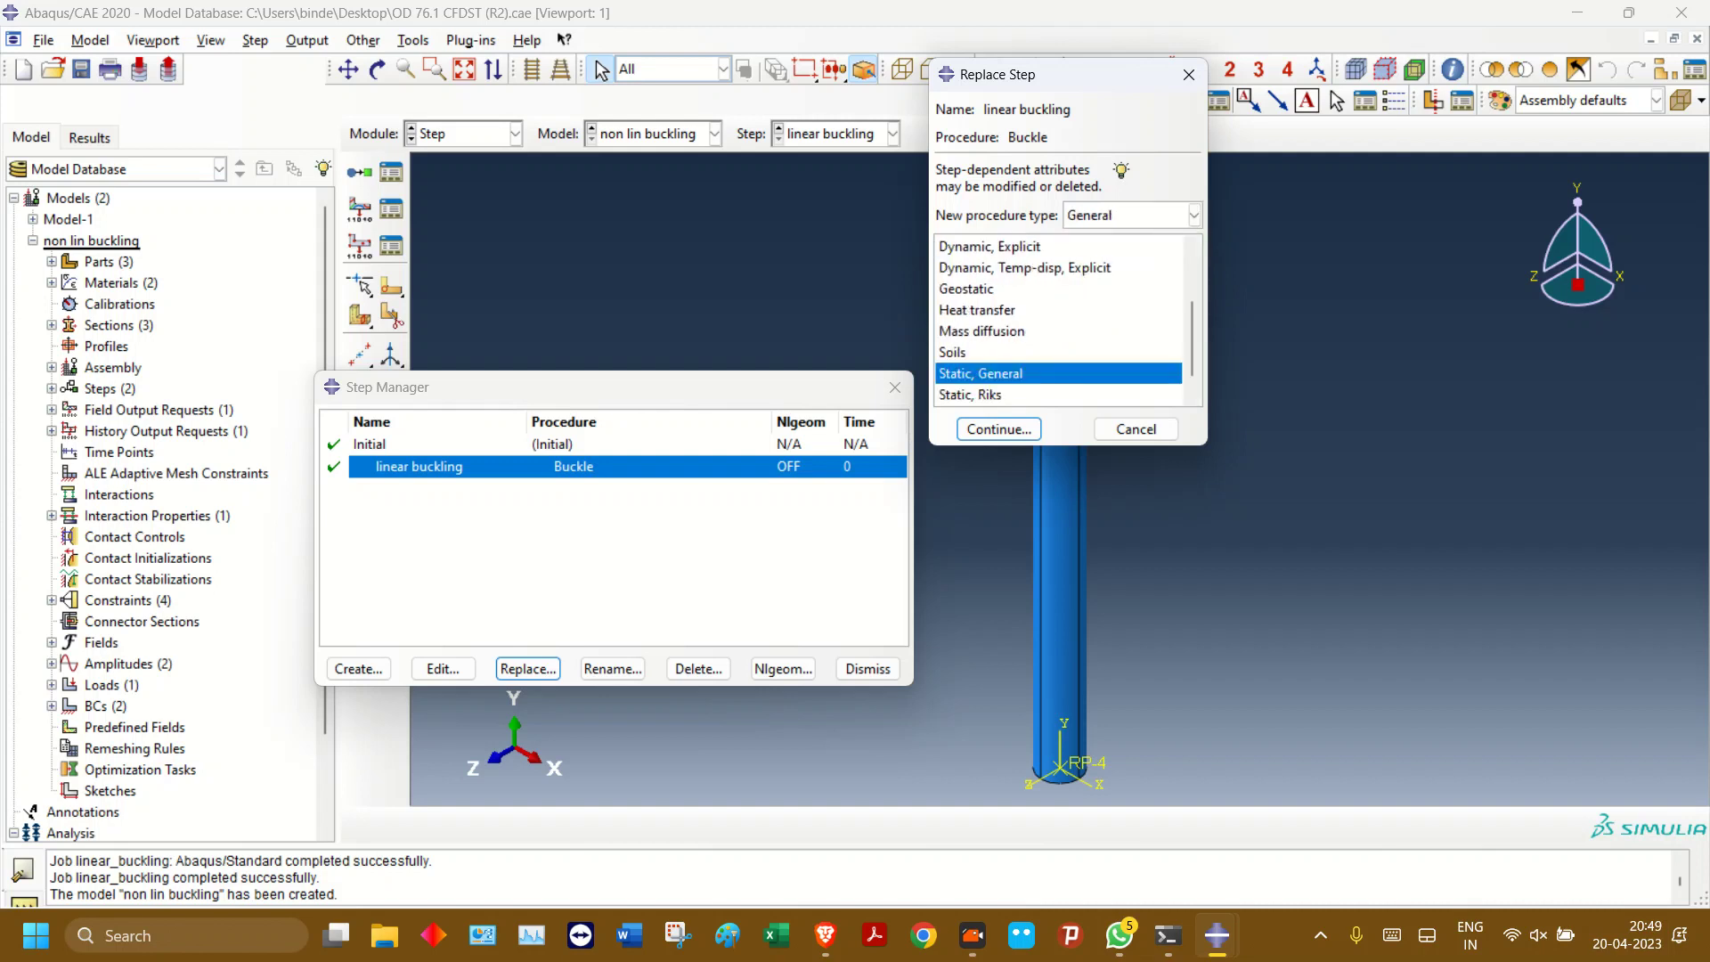
scroll(1059, 356, "down", 1)
left_click(980, 374)
left_click(999, 429)
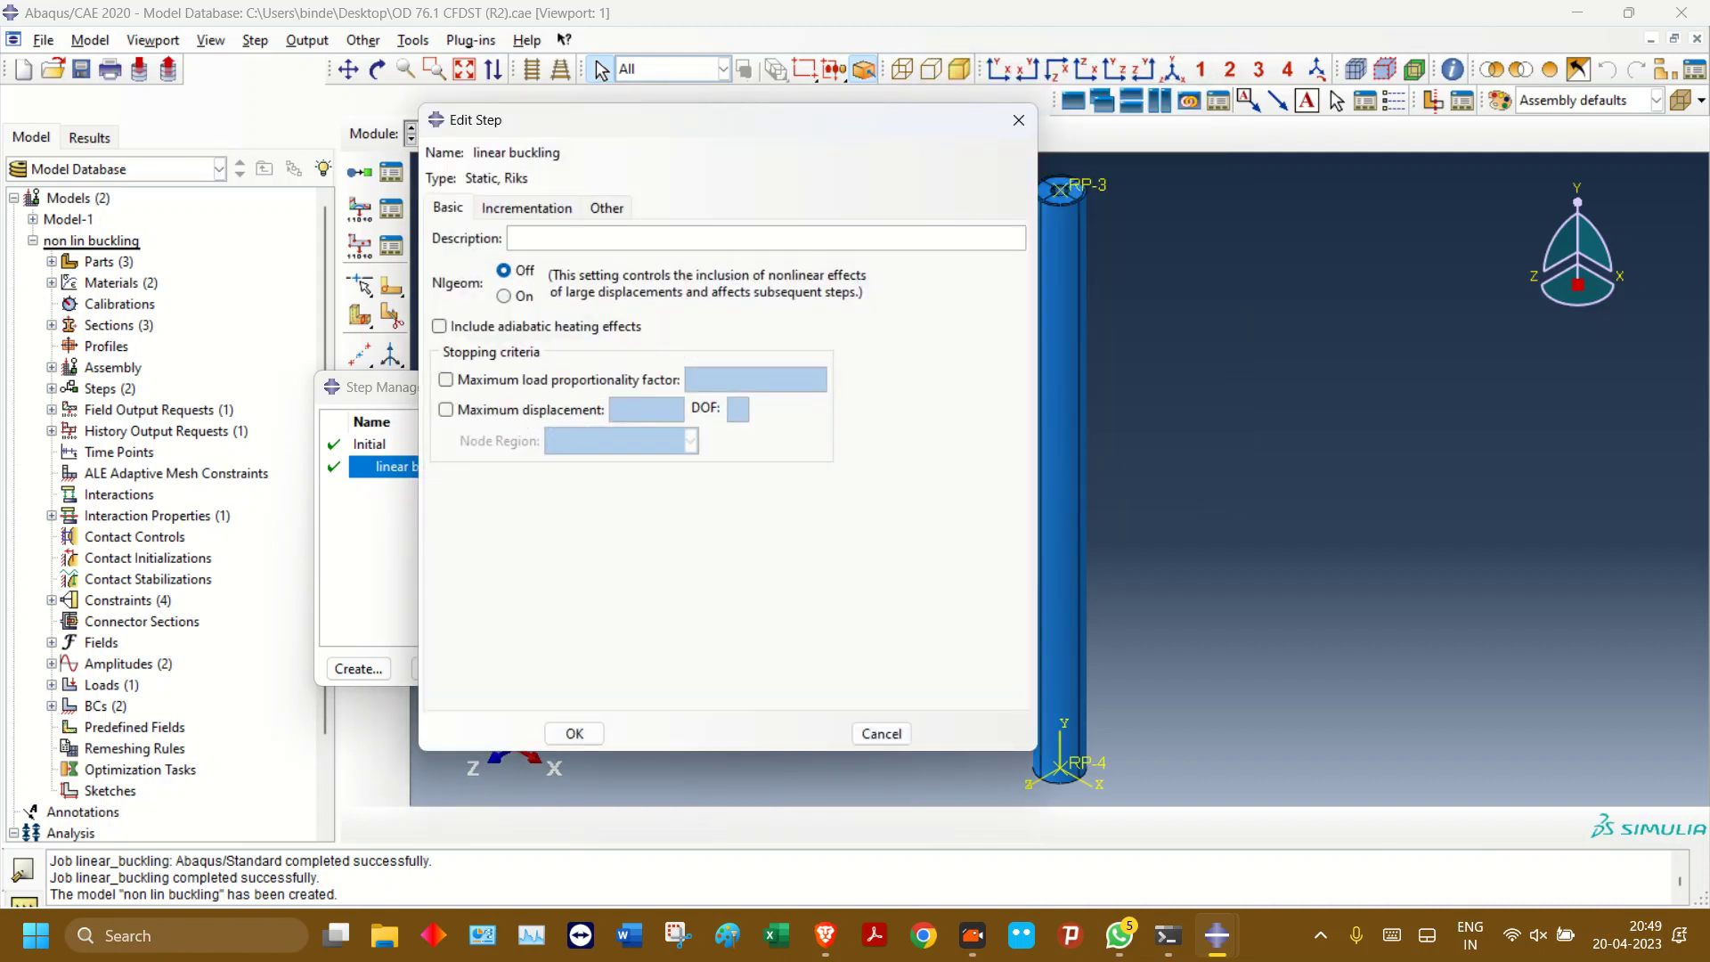
- Turn on Nlgeom for the Riks step and increase its maximum number of increments, keeping automatic incrementation
left_click(504, 296)
left_click(526, 207)
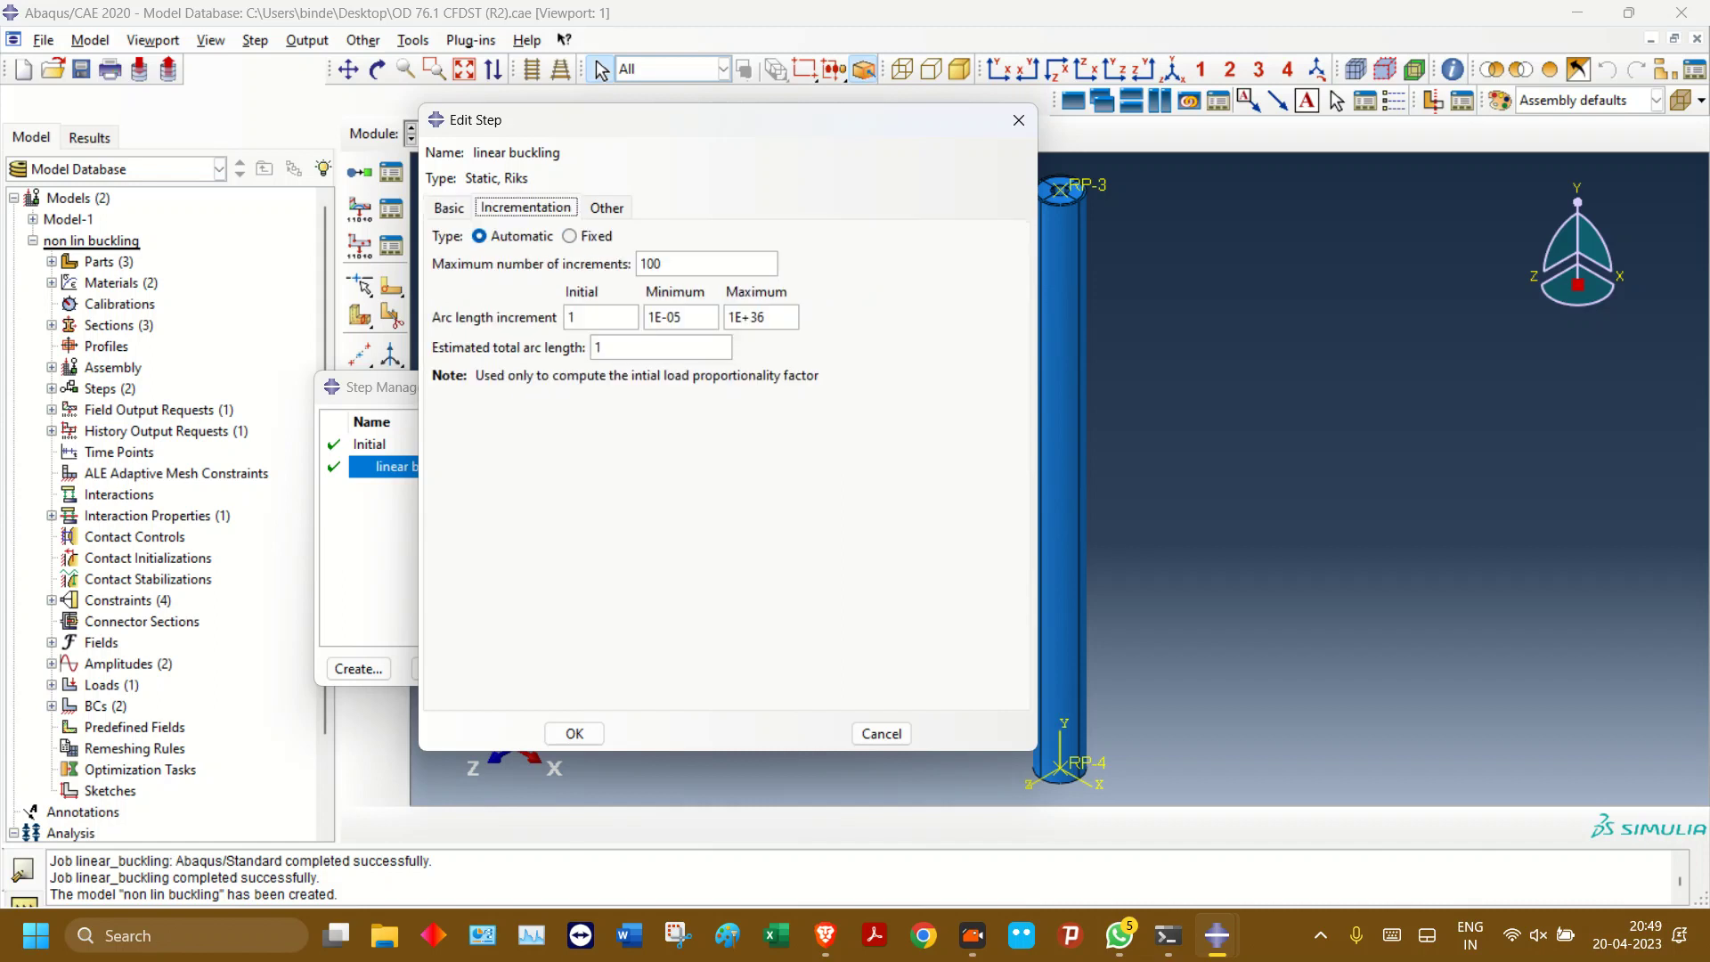
left_click(662, 264)
type("000")
key("BackSpace")
key("BackSpace")
type("010")
left_click(448, 208)
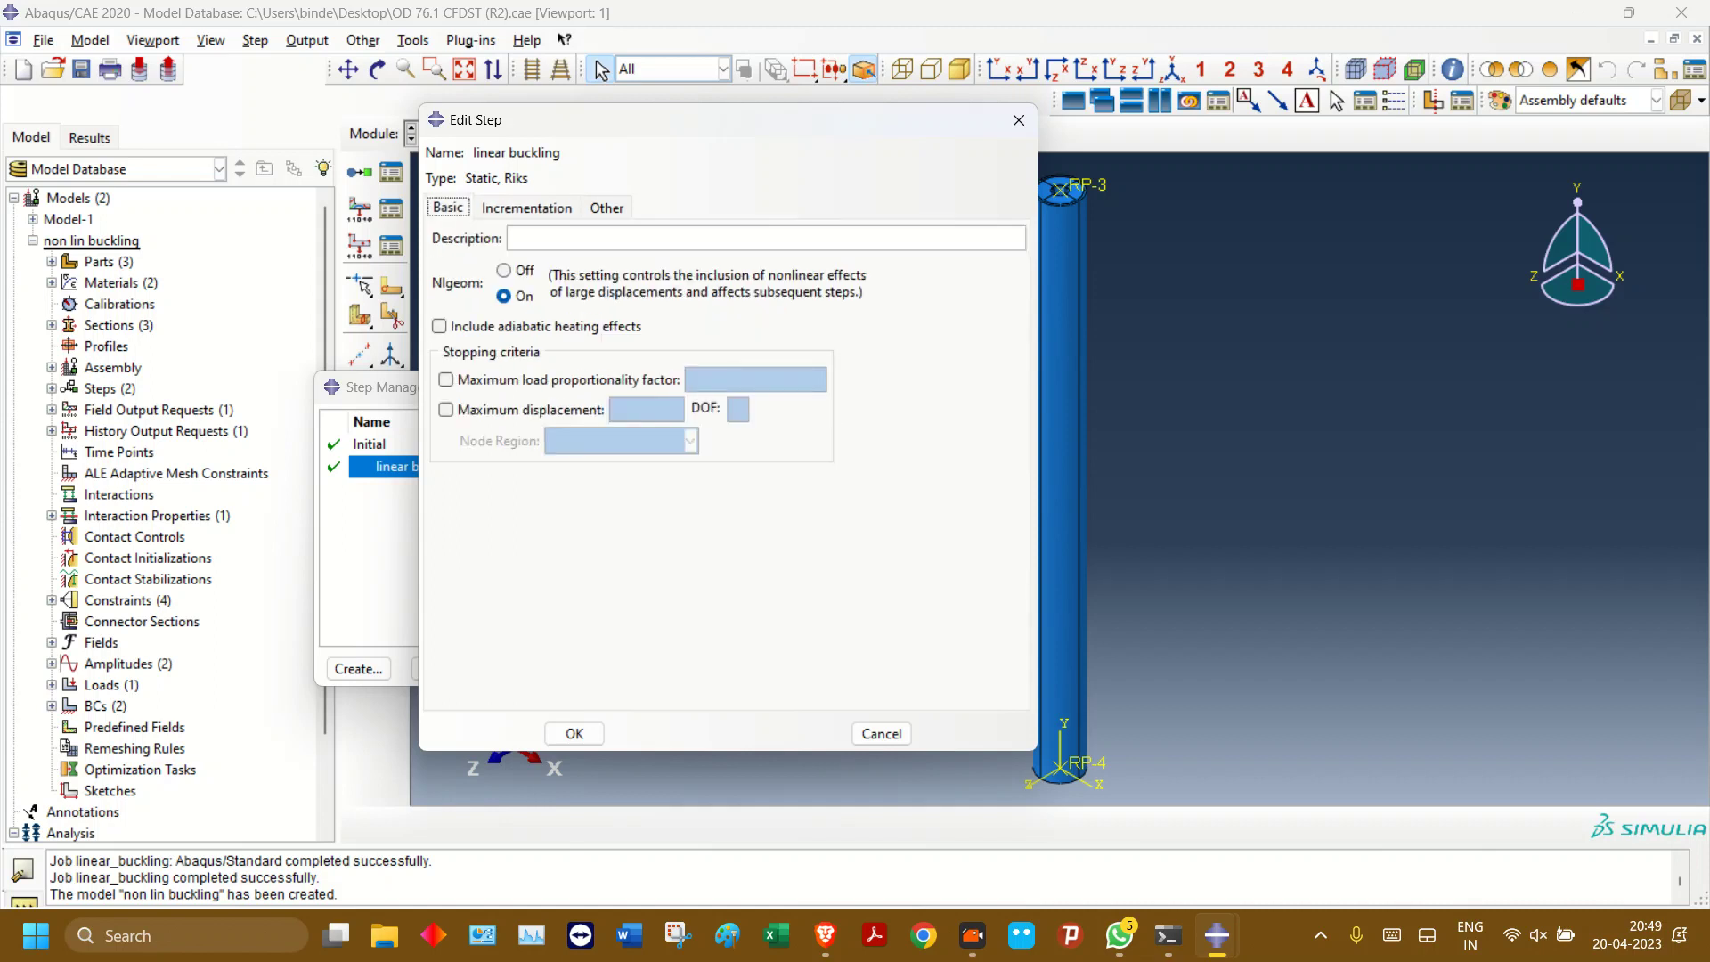
left_click(574, 733)
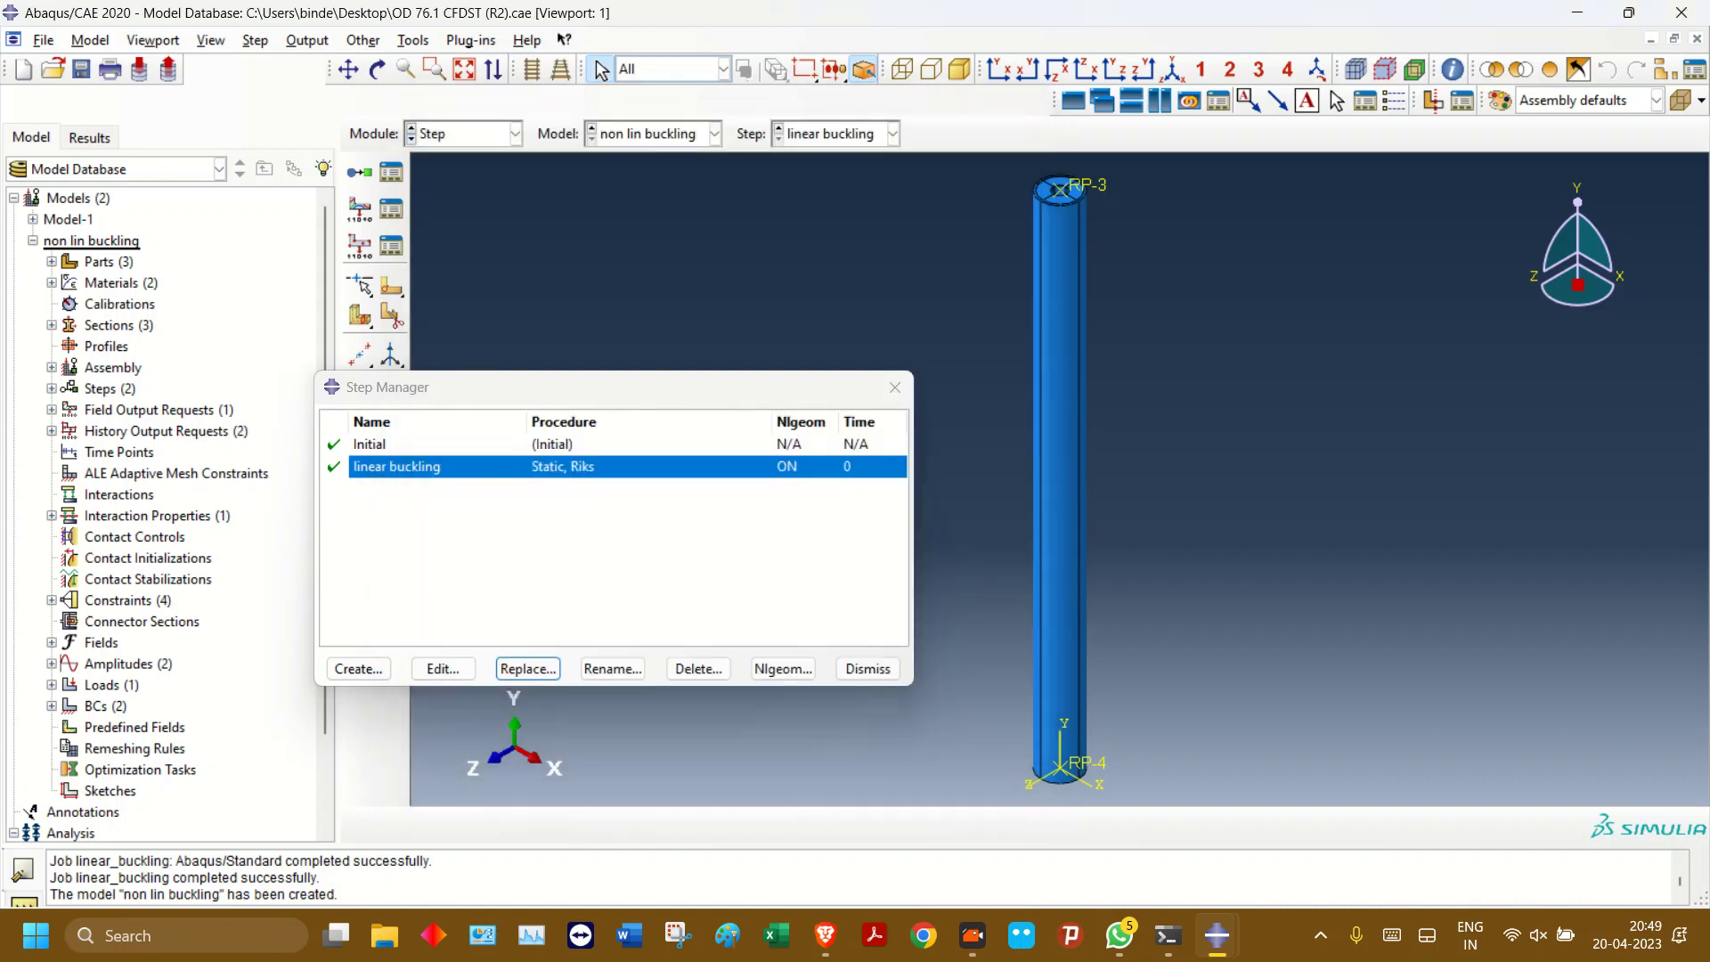
left_click(895, 387)
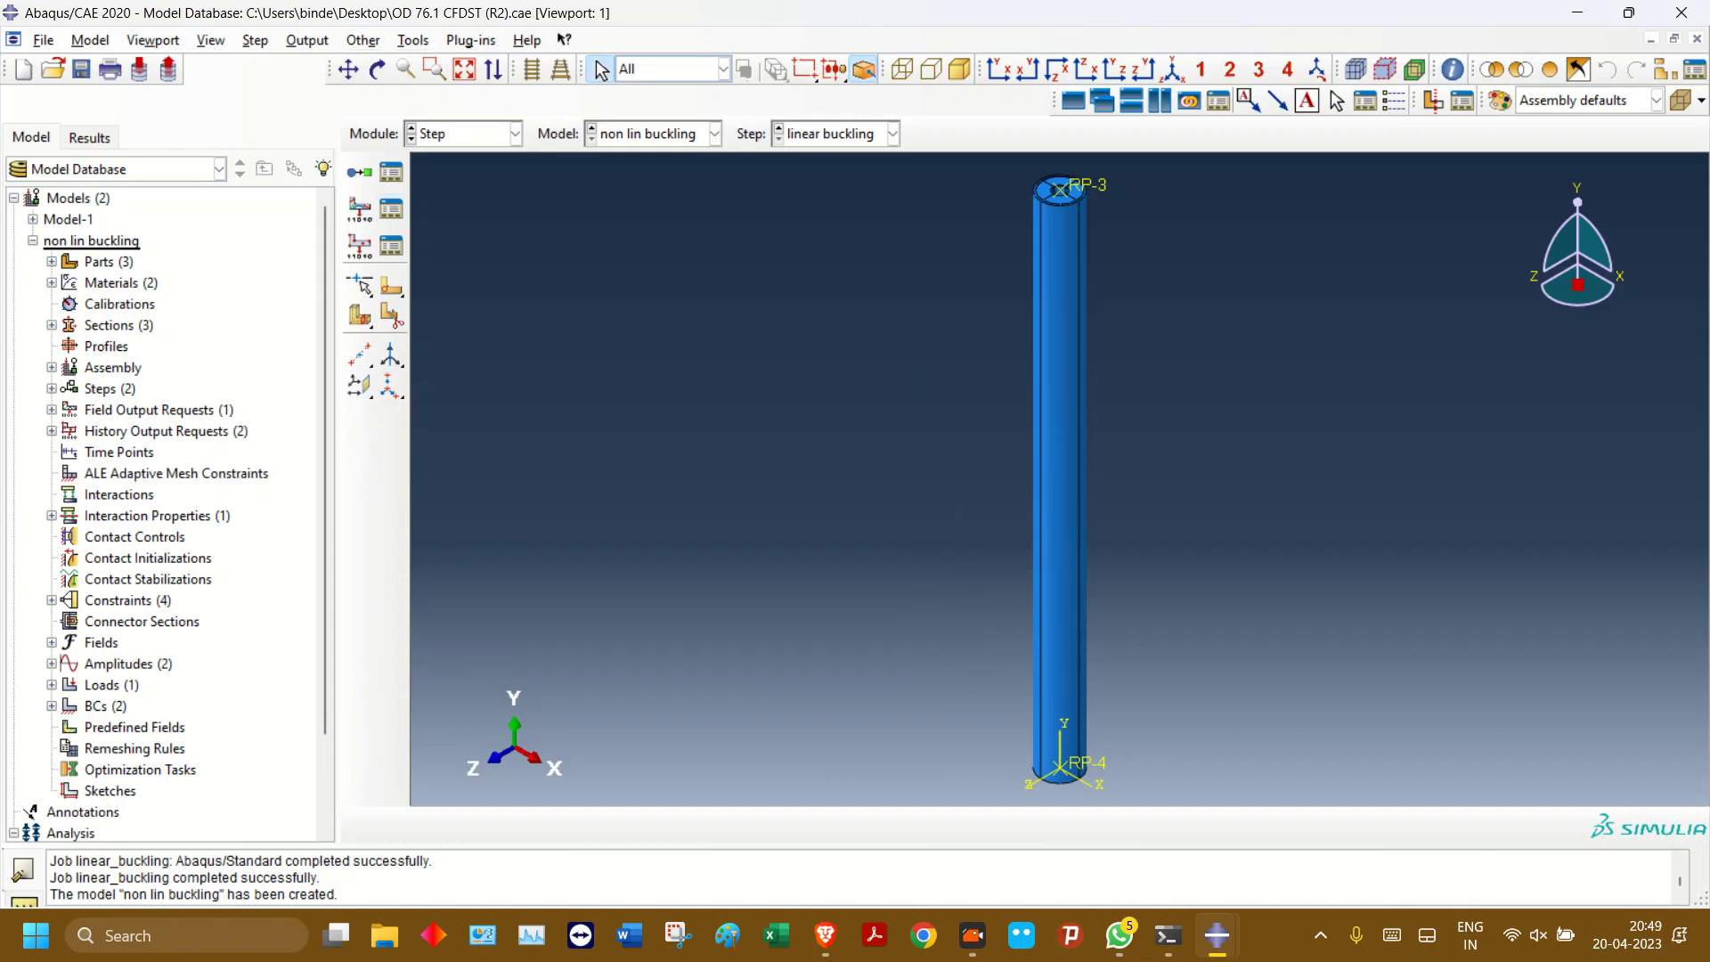
- Examine which reference point the assembly sets from Set-5 to Set-13 mark on the column, and open the history output requests manager
left_click(52, 368)
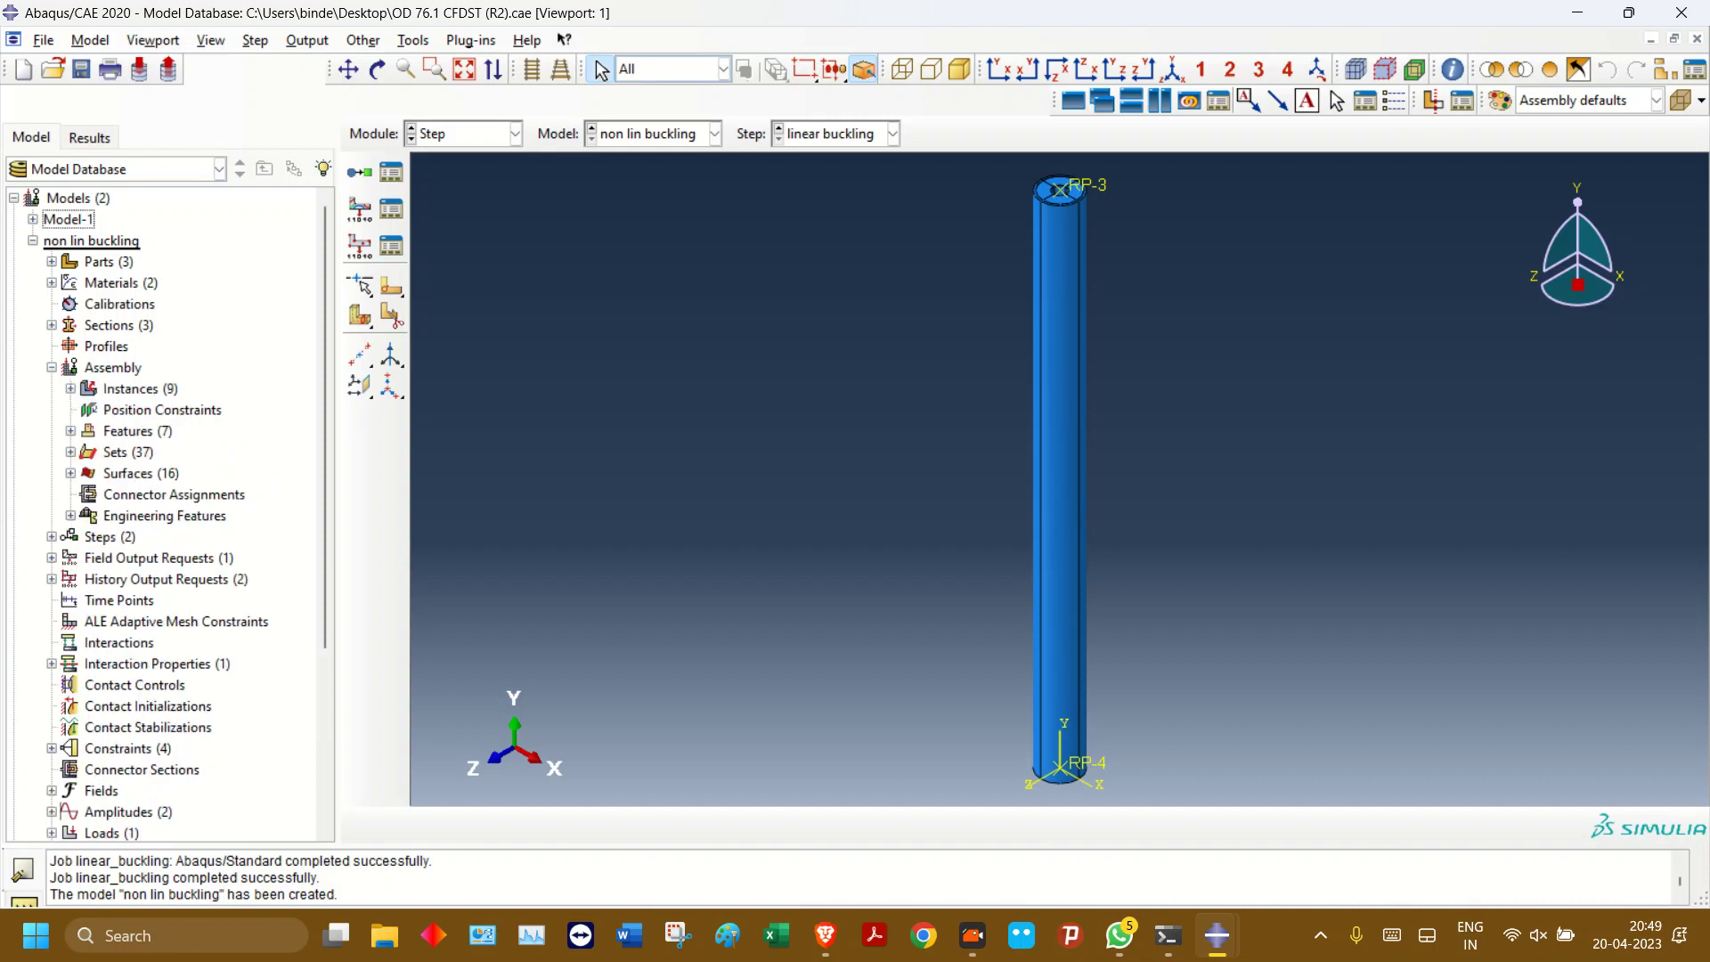
left_click(70, 453)
left_click(89, 474)
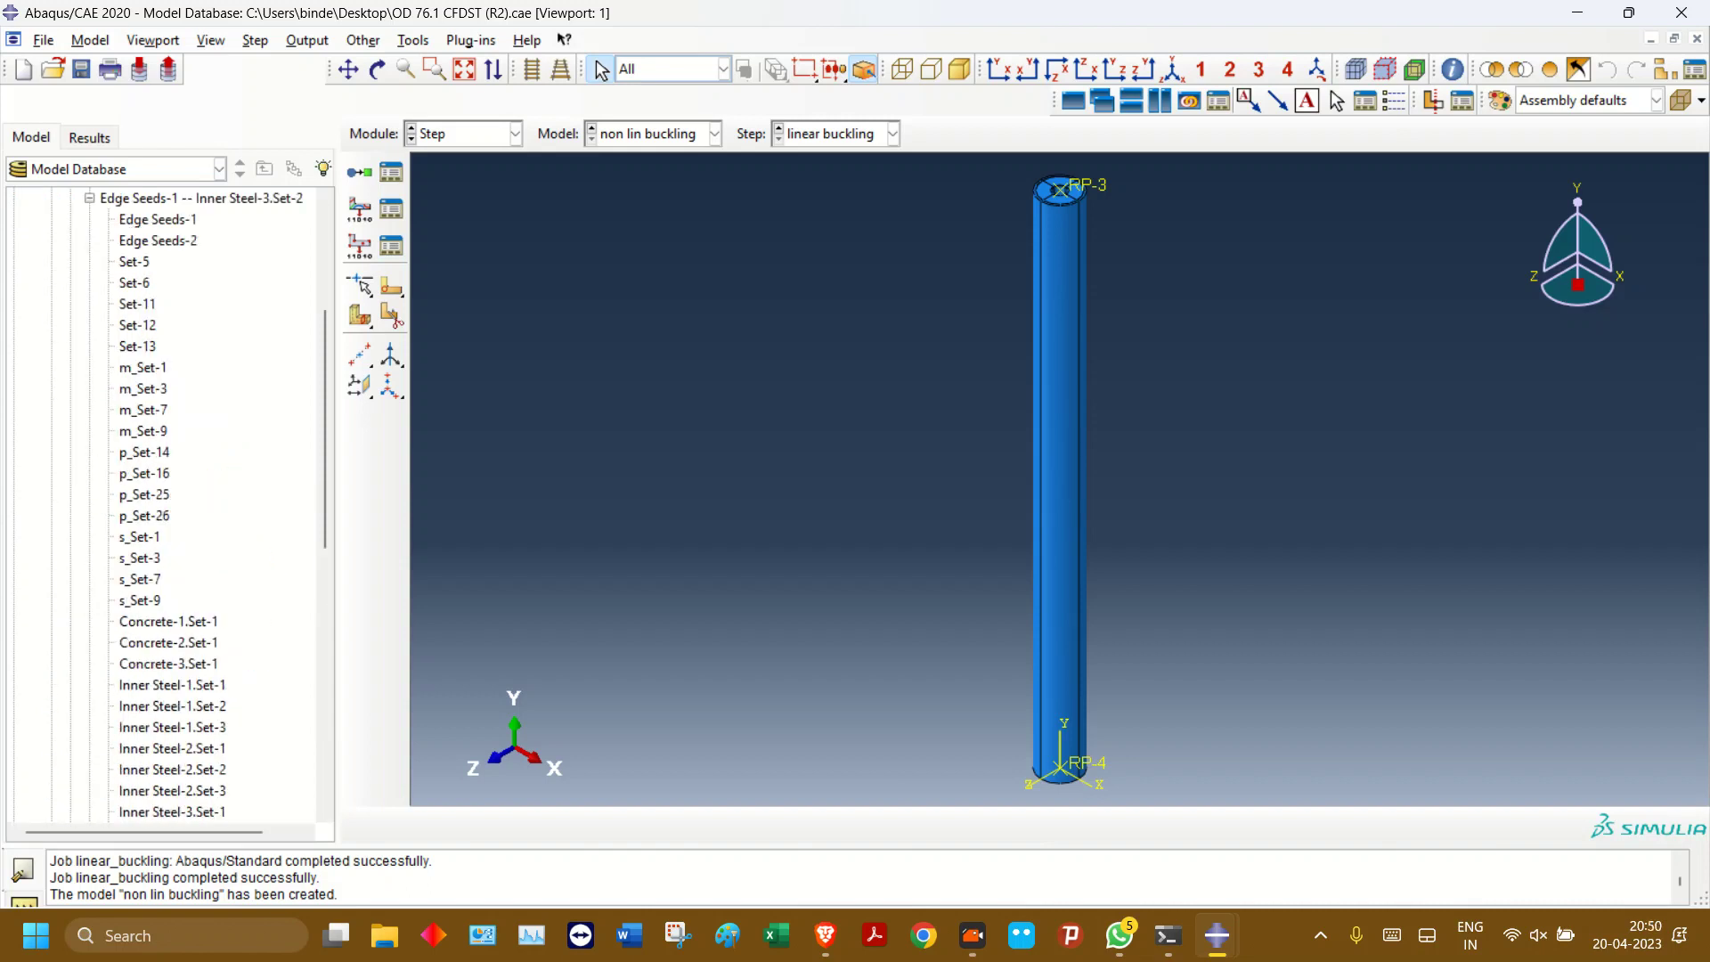
double_click(134, 261)
left_click(134, 283)
left_click(137, 325)
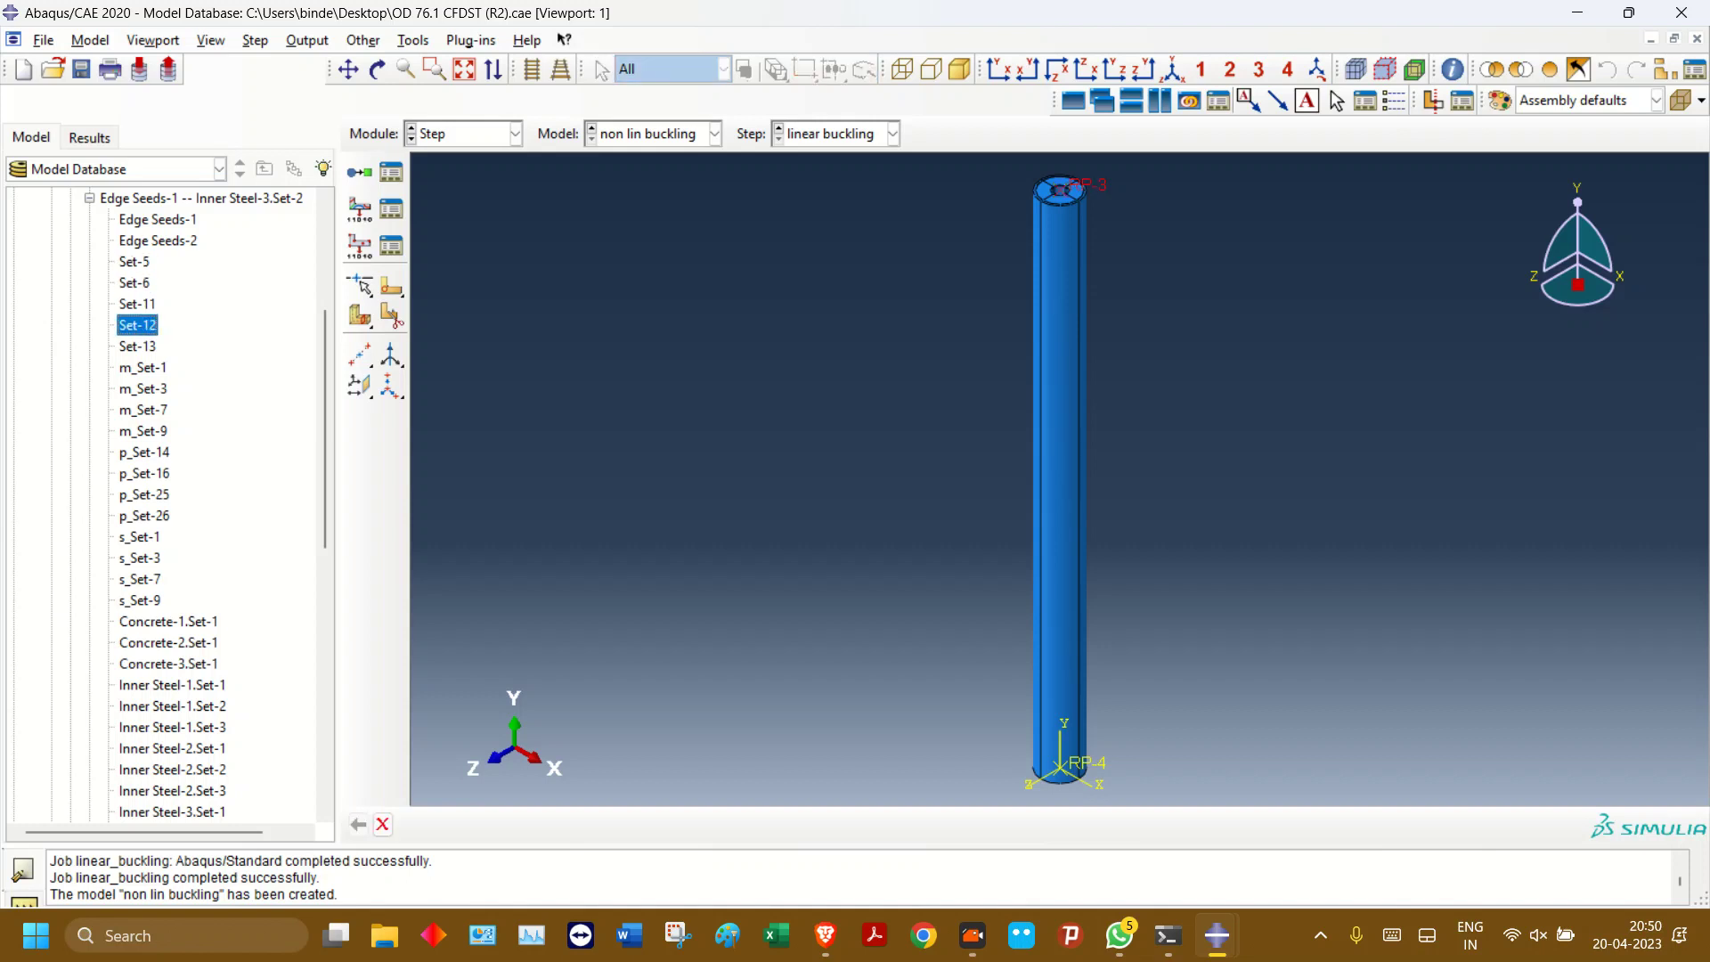
left_click(138, 346)
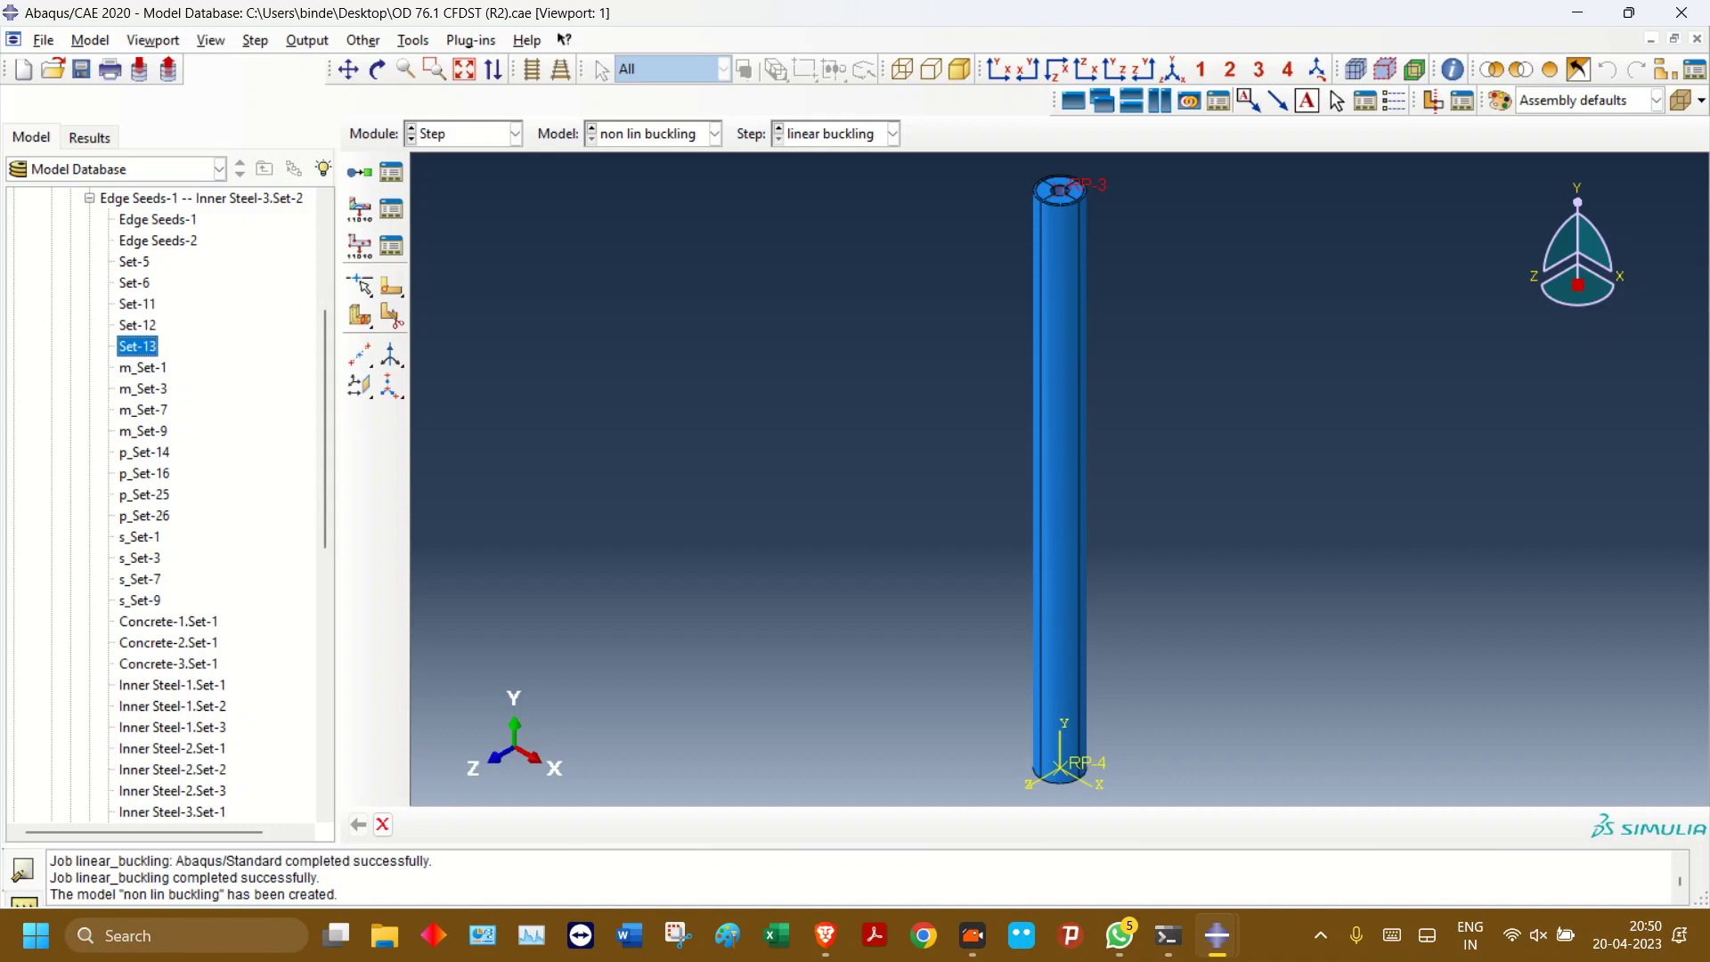
left_click(138, 325)
left_click(137, 304)
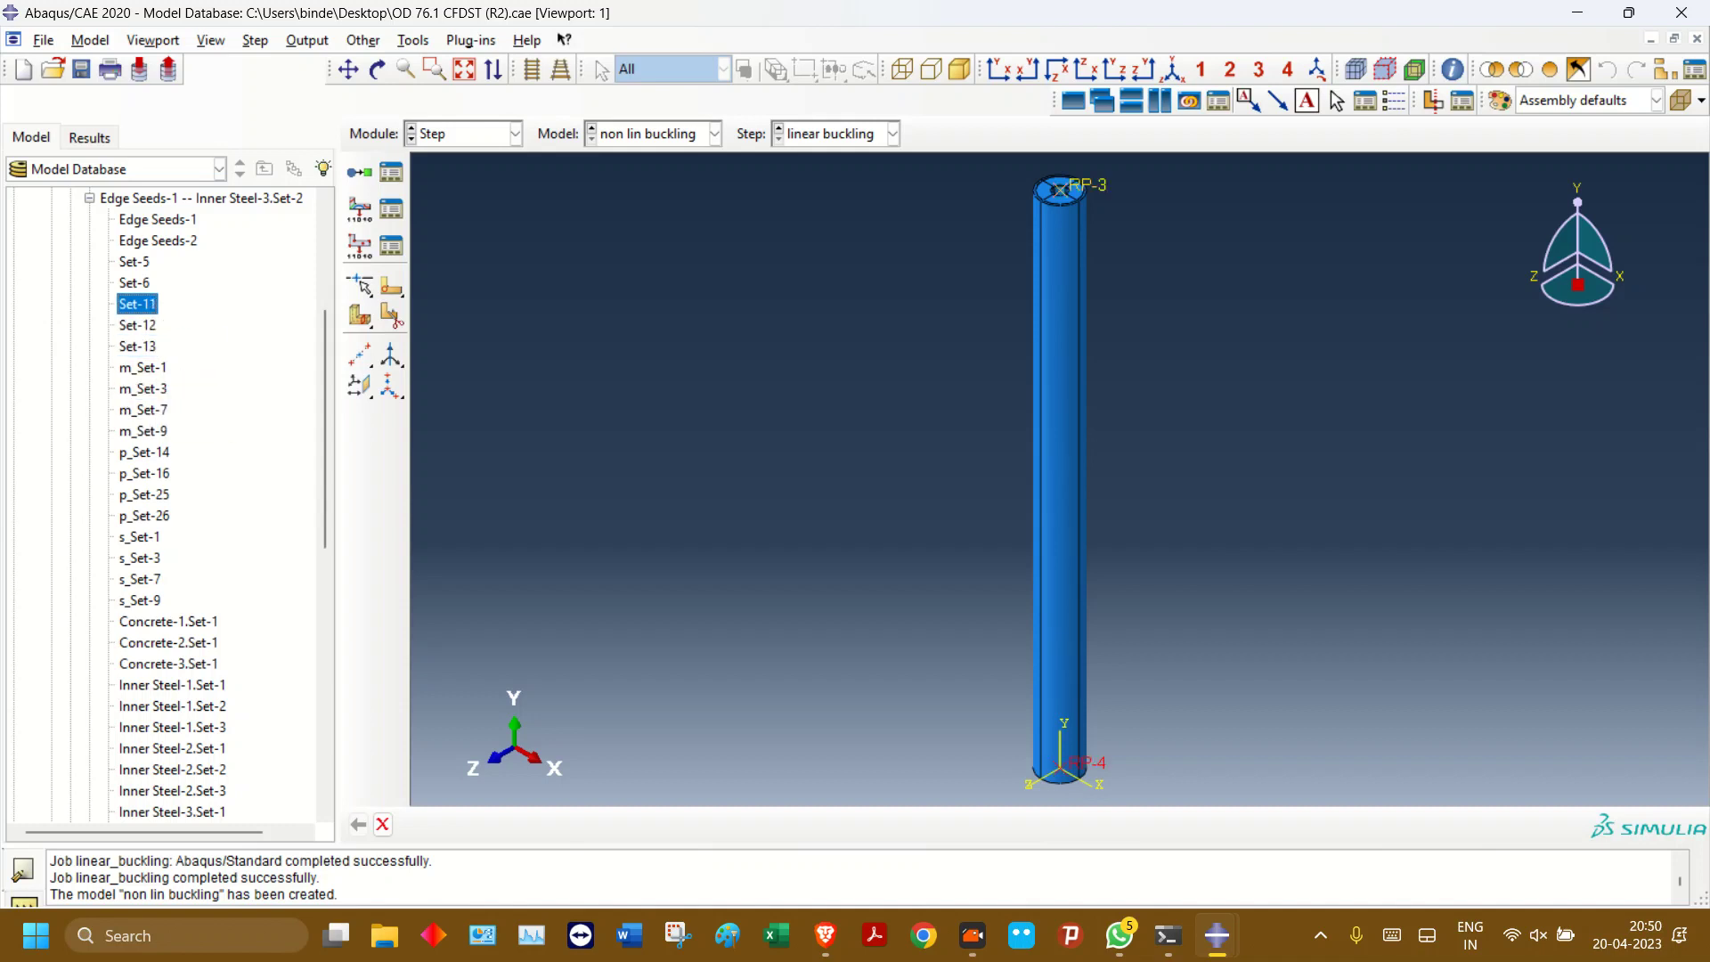
left_click(137, 325)
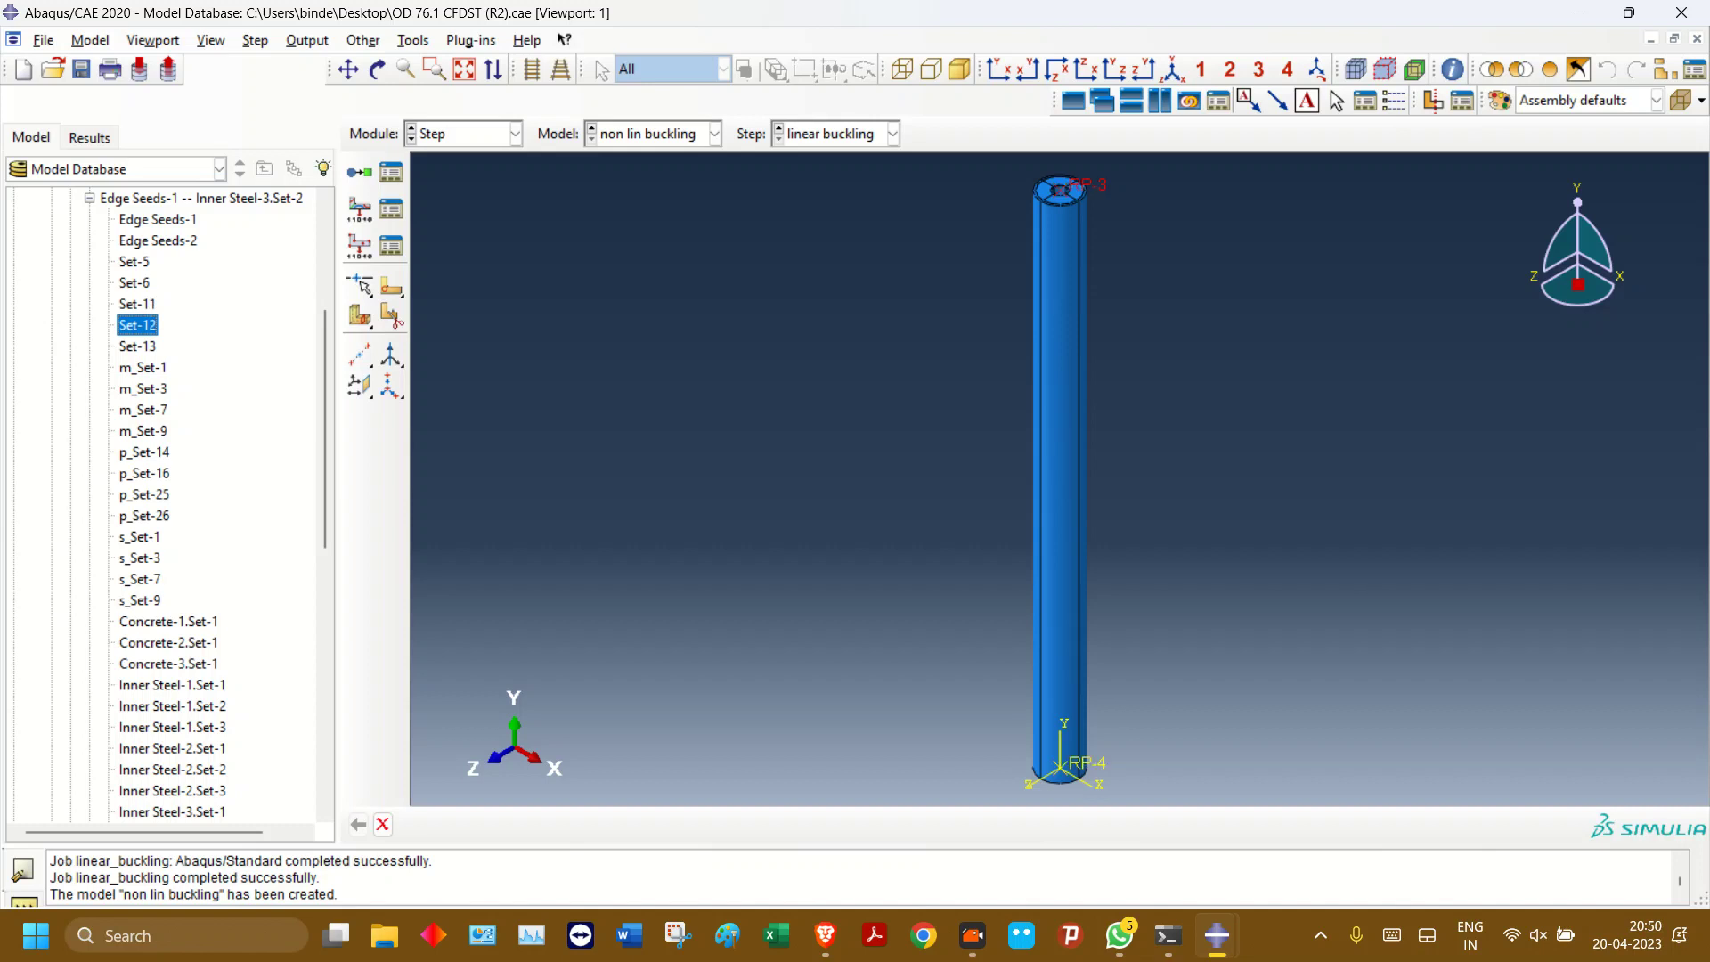
left_click(391, 246)
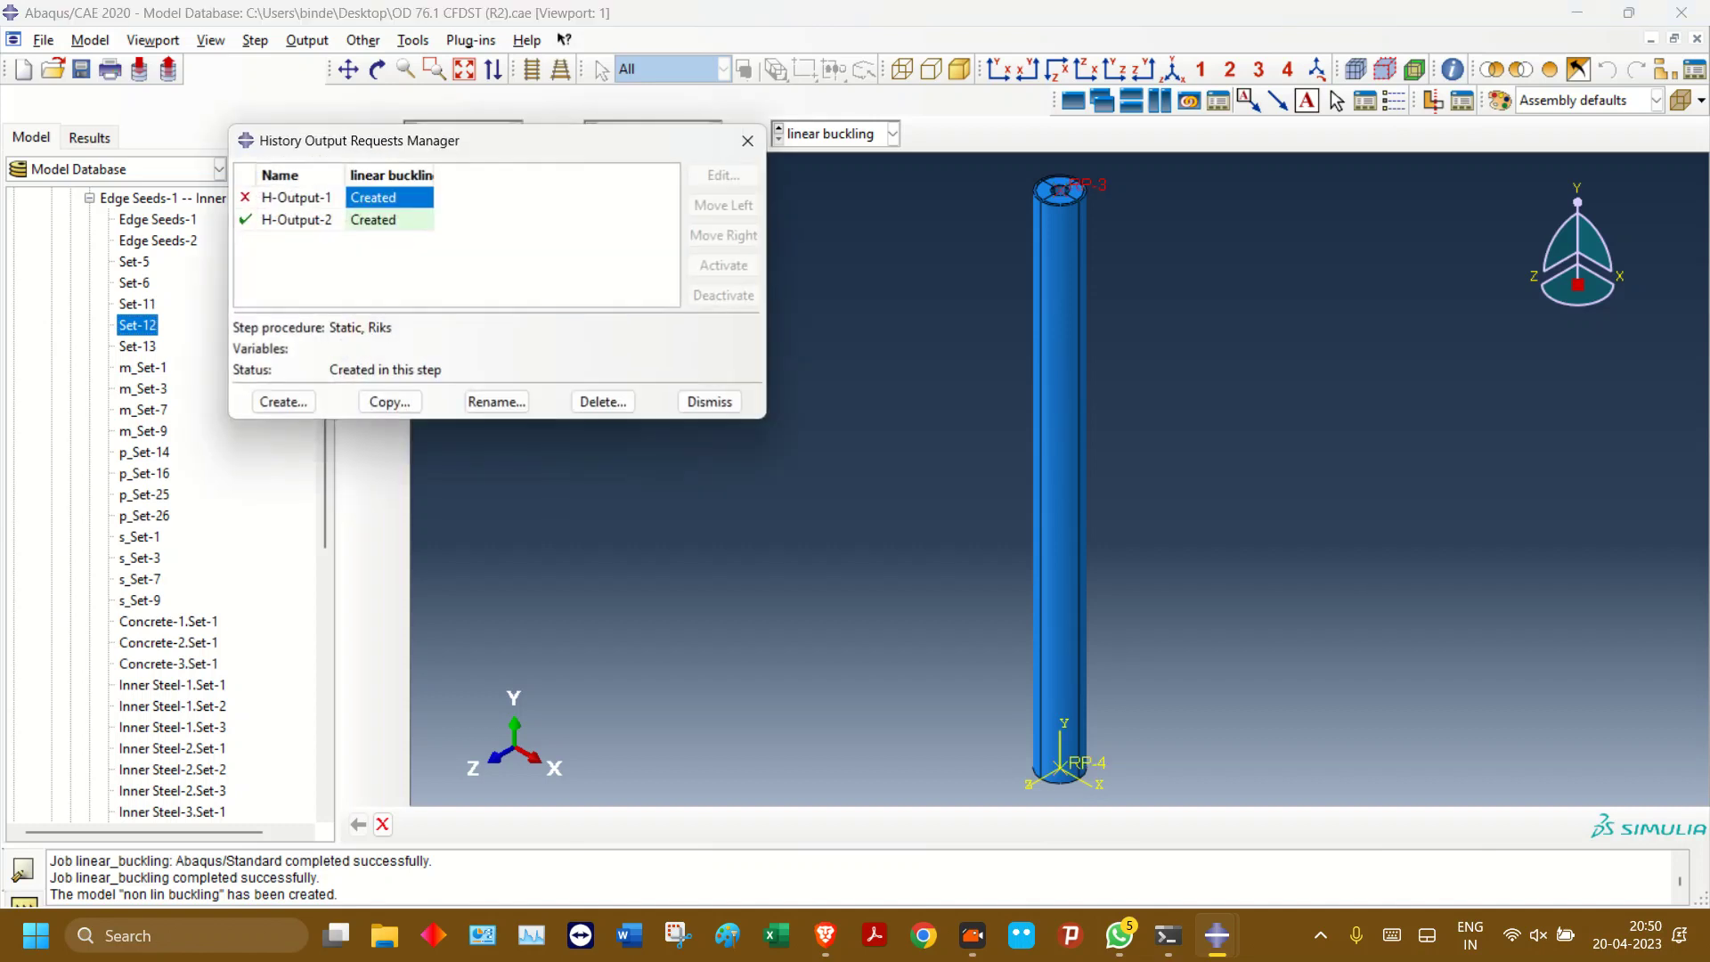
double_click(389, 220)
left_click(781, 202)
left_click(641, 243)
left_click(994, 202)
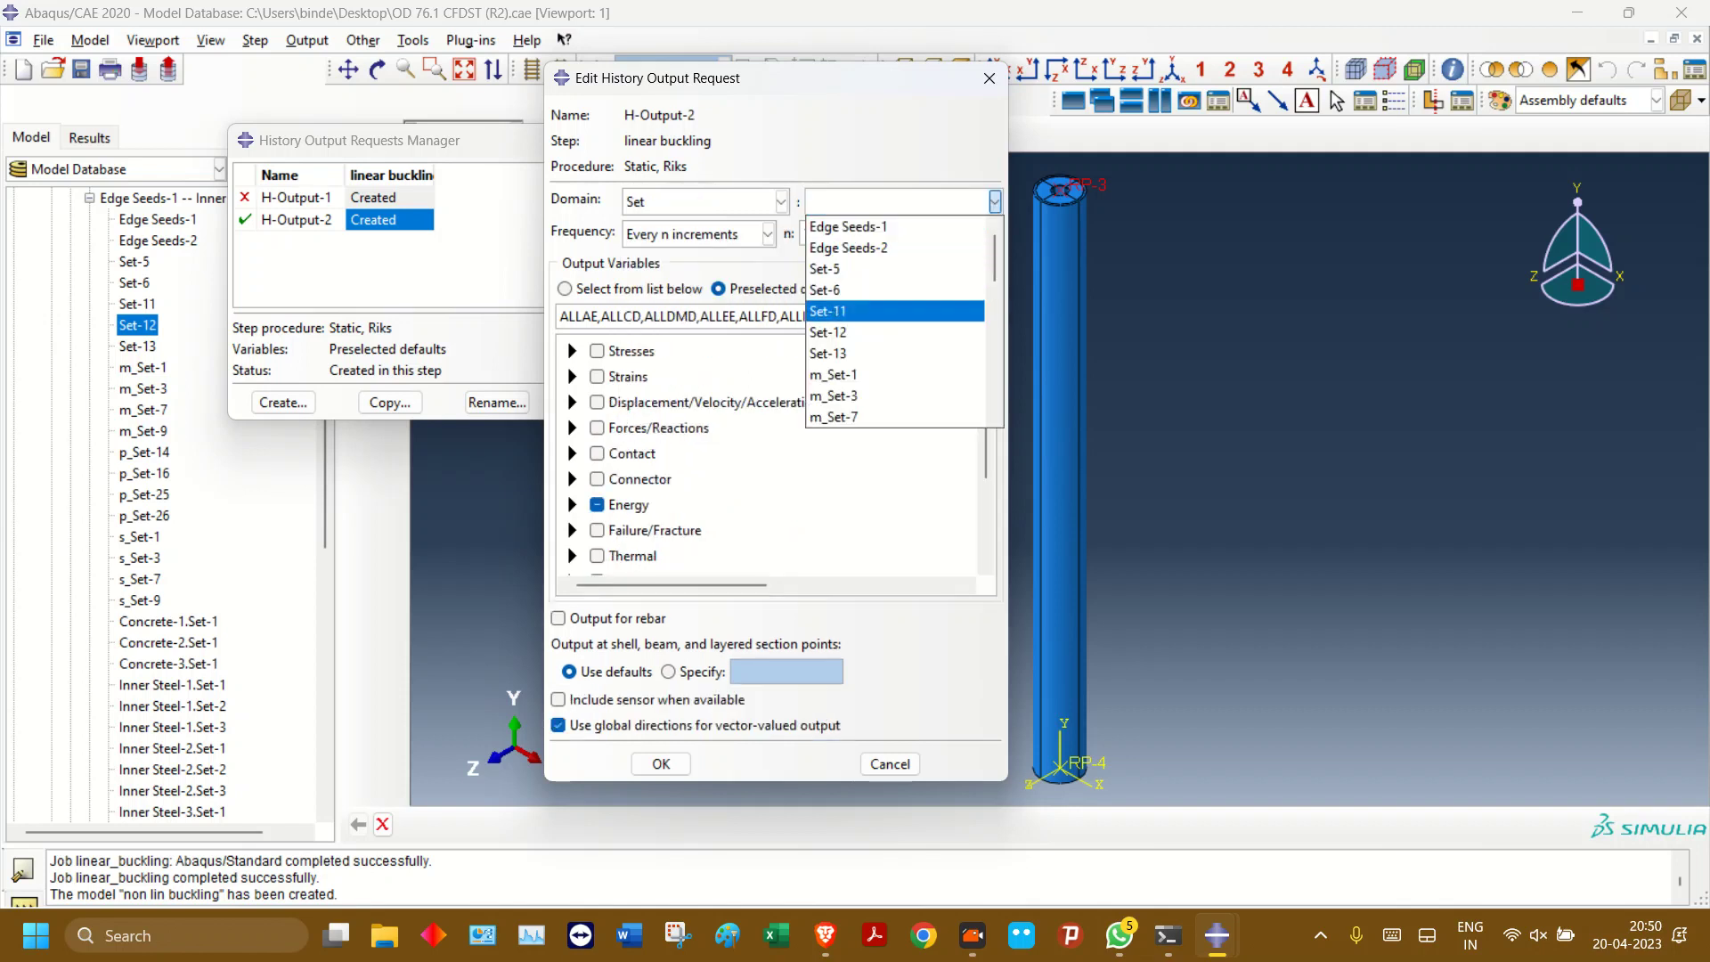
scroll(891, 415, "down", 6)
left_click(891, 415)
left_click(889, 763)
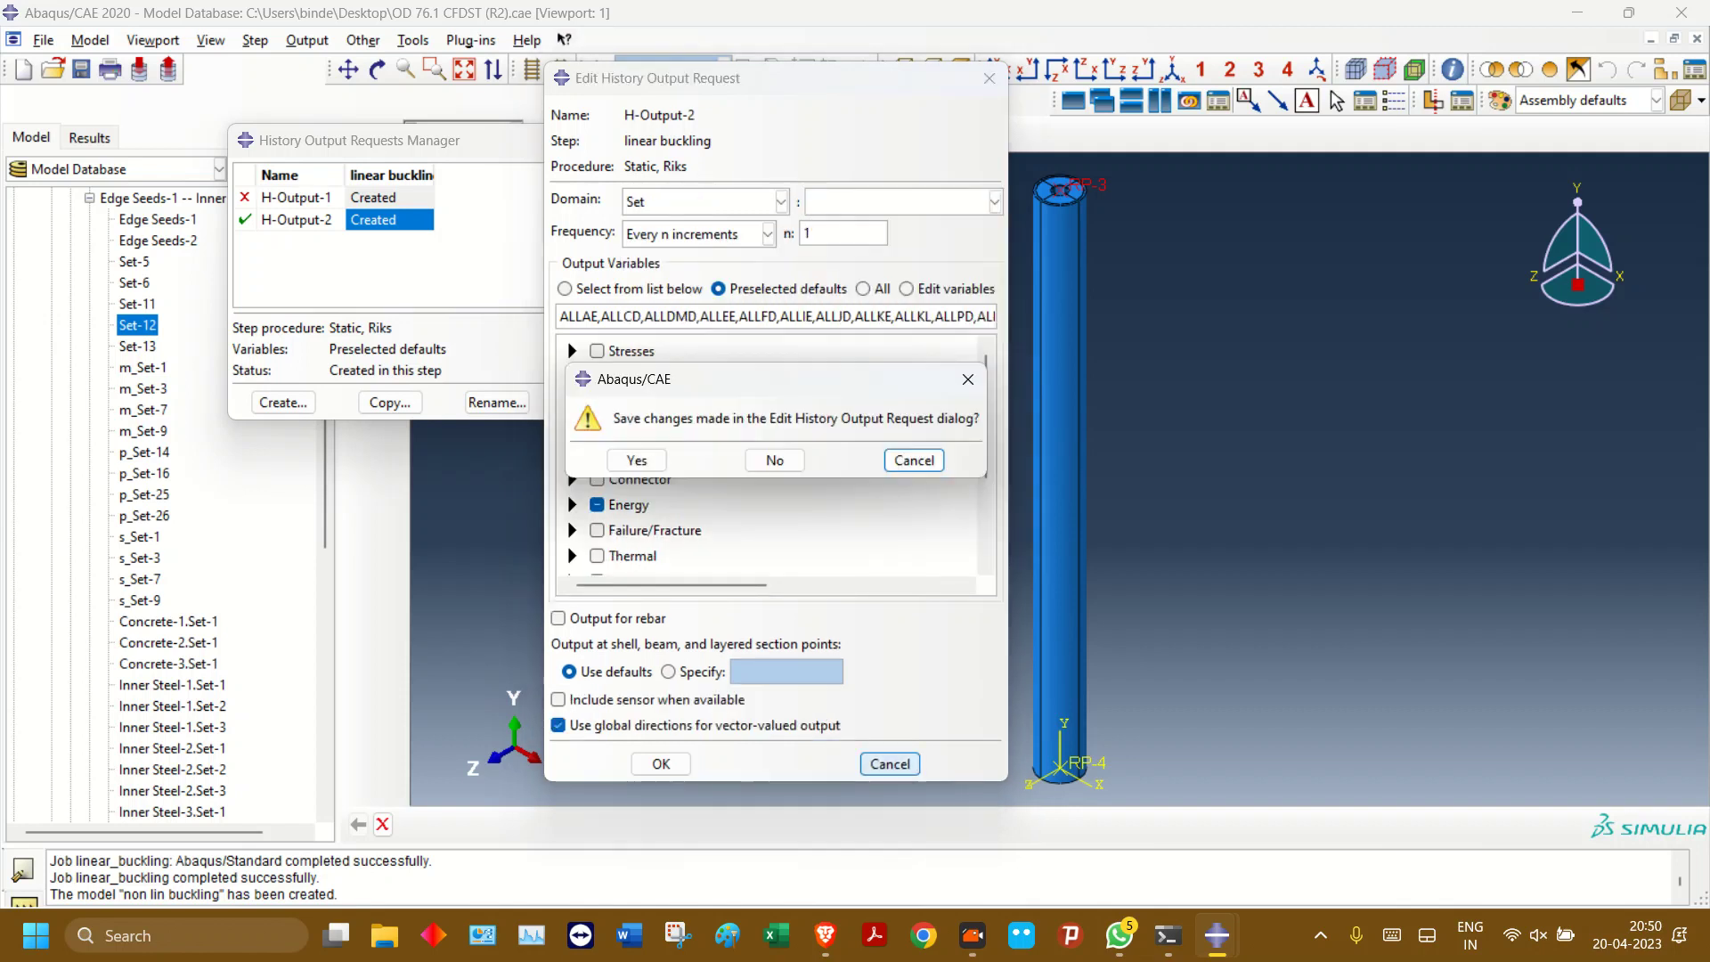
left_click(771, 455)
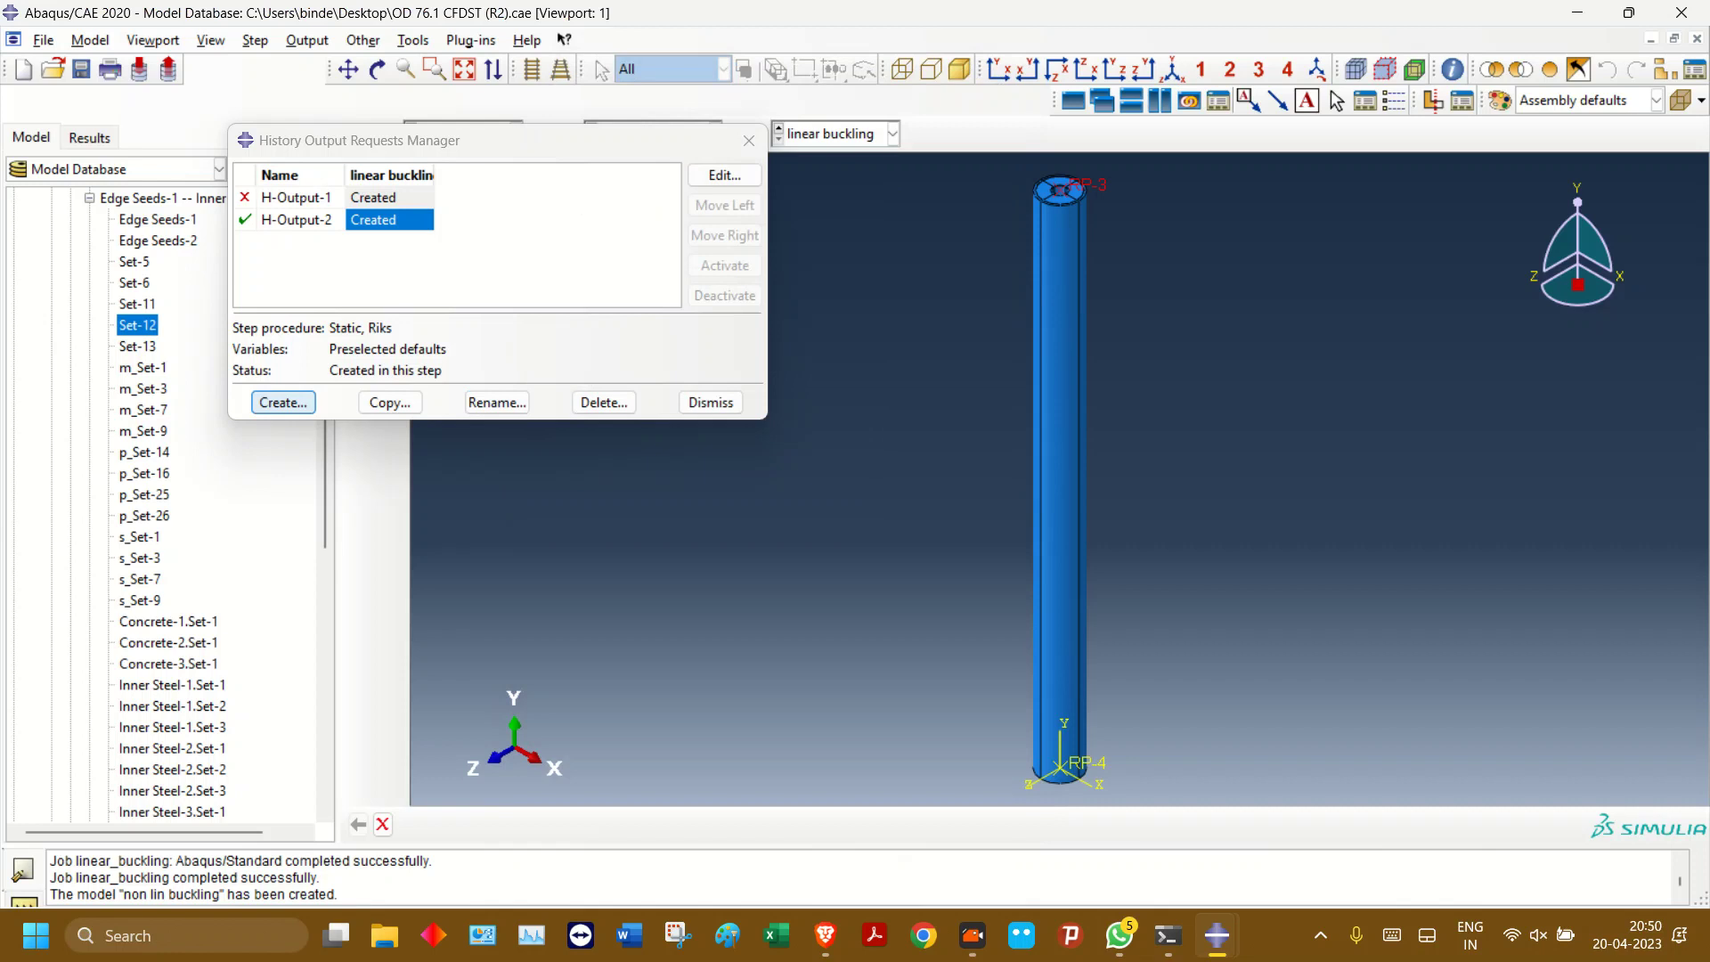
left_click(283, 403)
left_click(168, 318)
- Copy history output request H-Output-2 and set the copy's domain to the set Set-12
left_click(389, 402)
left_click(61, 279)
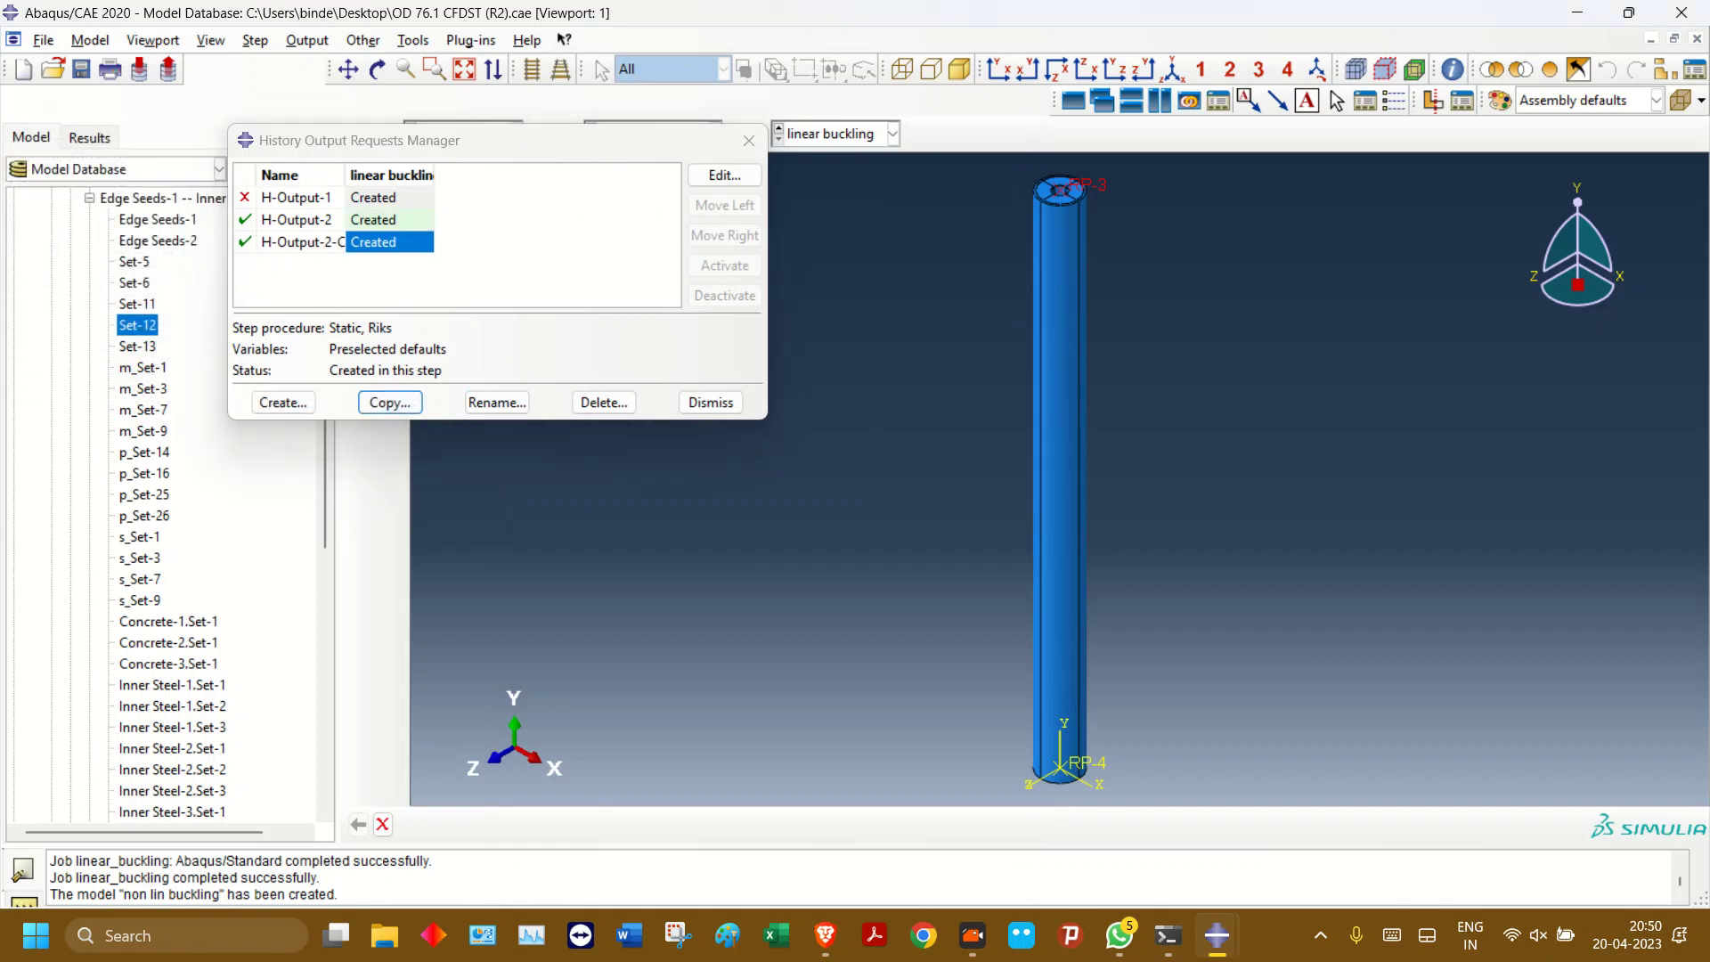
left_click(724, 176)
left_click(781, 202)
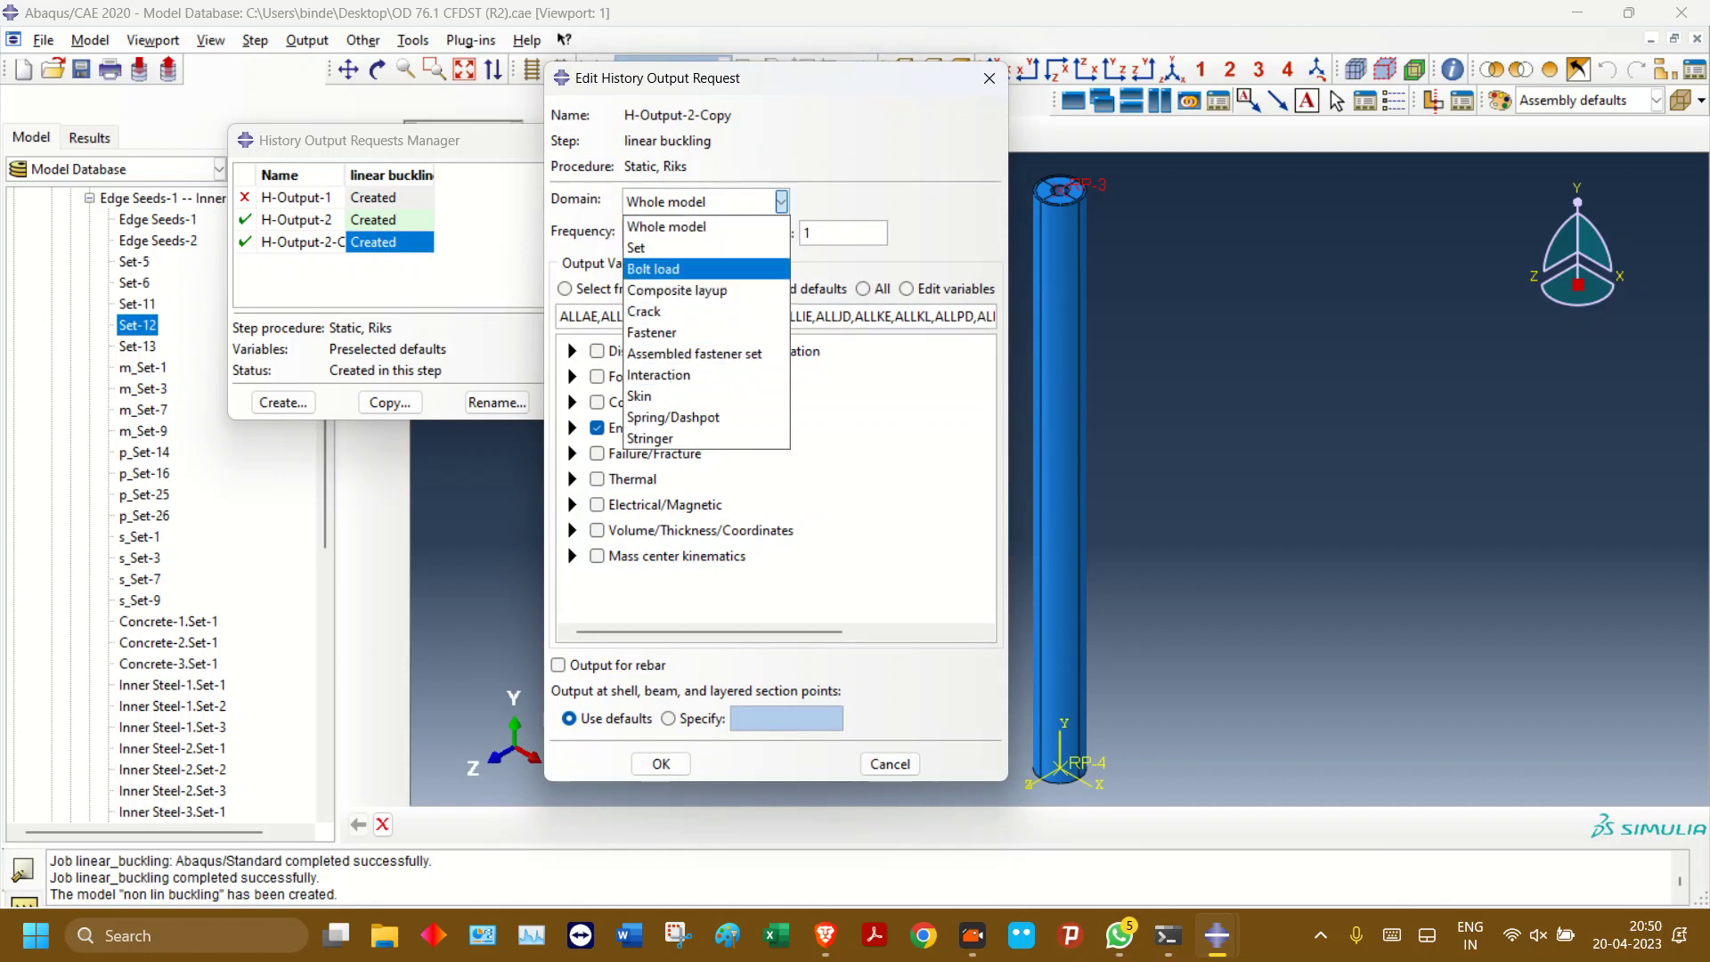
left_click(668, 247)
left_click(994, 201)
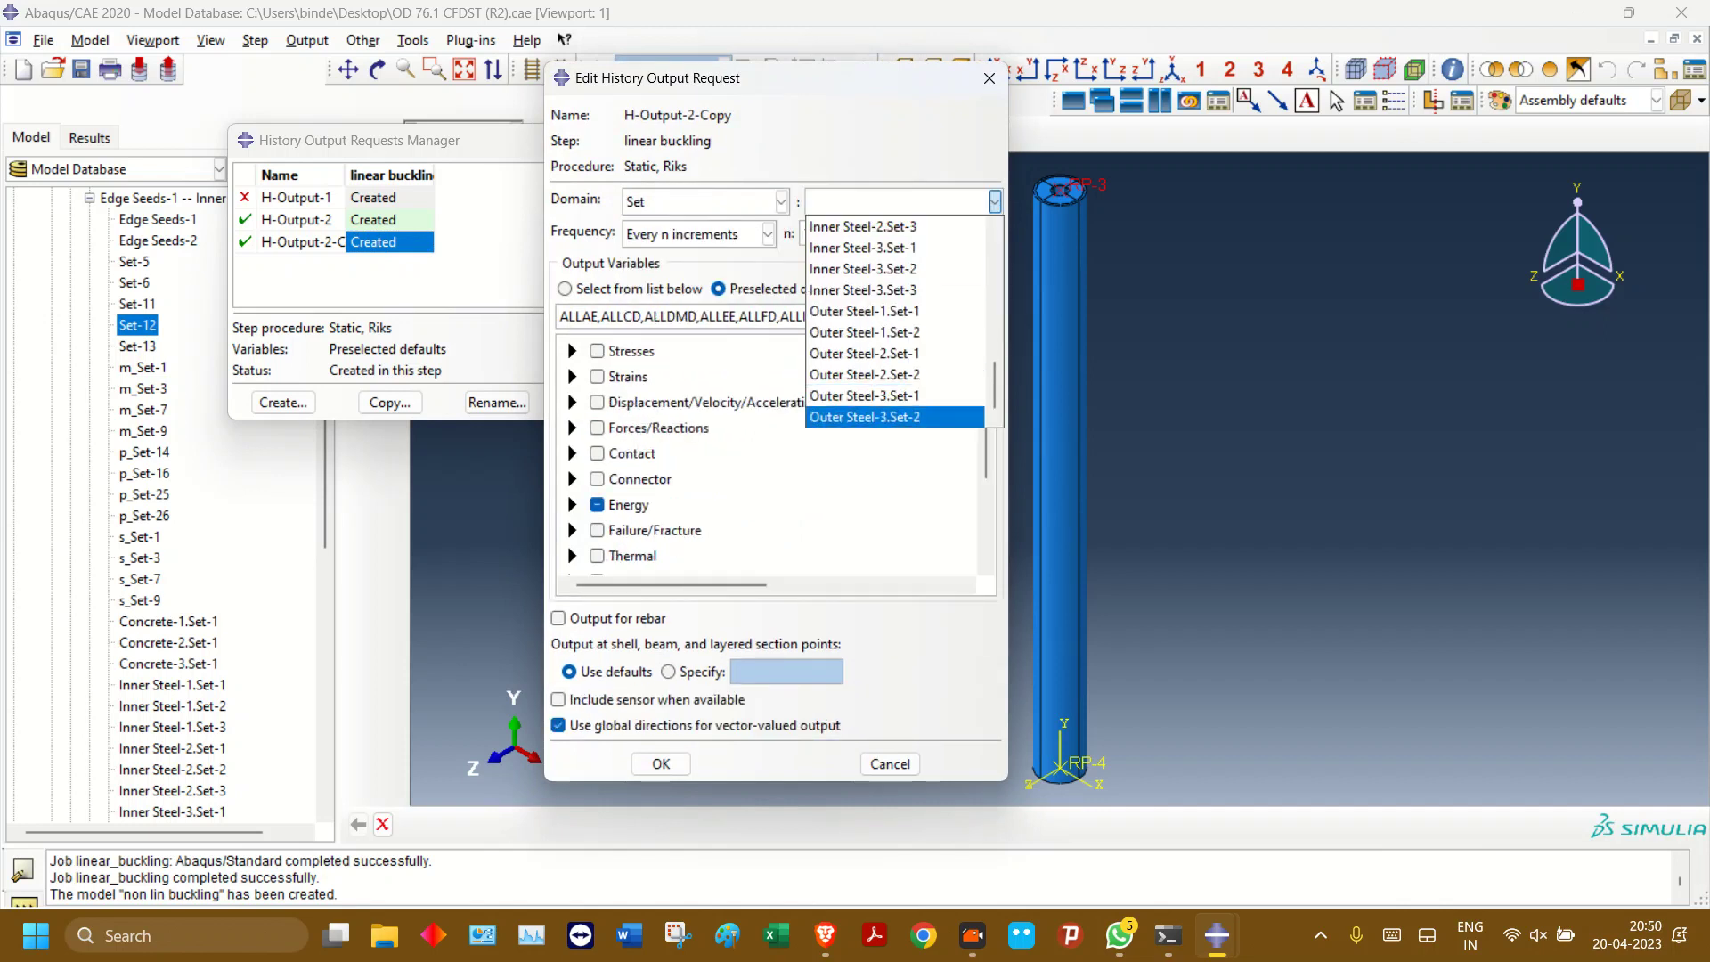
scroll(895, 321, "up", 10)
scroll(895, 357, "down", 3)
scroll(895, 338, "up", 3)
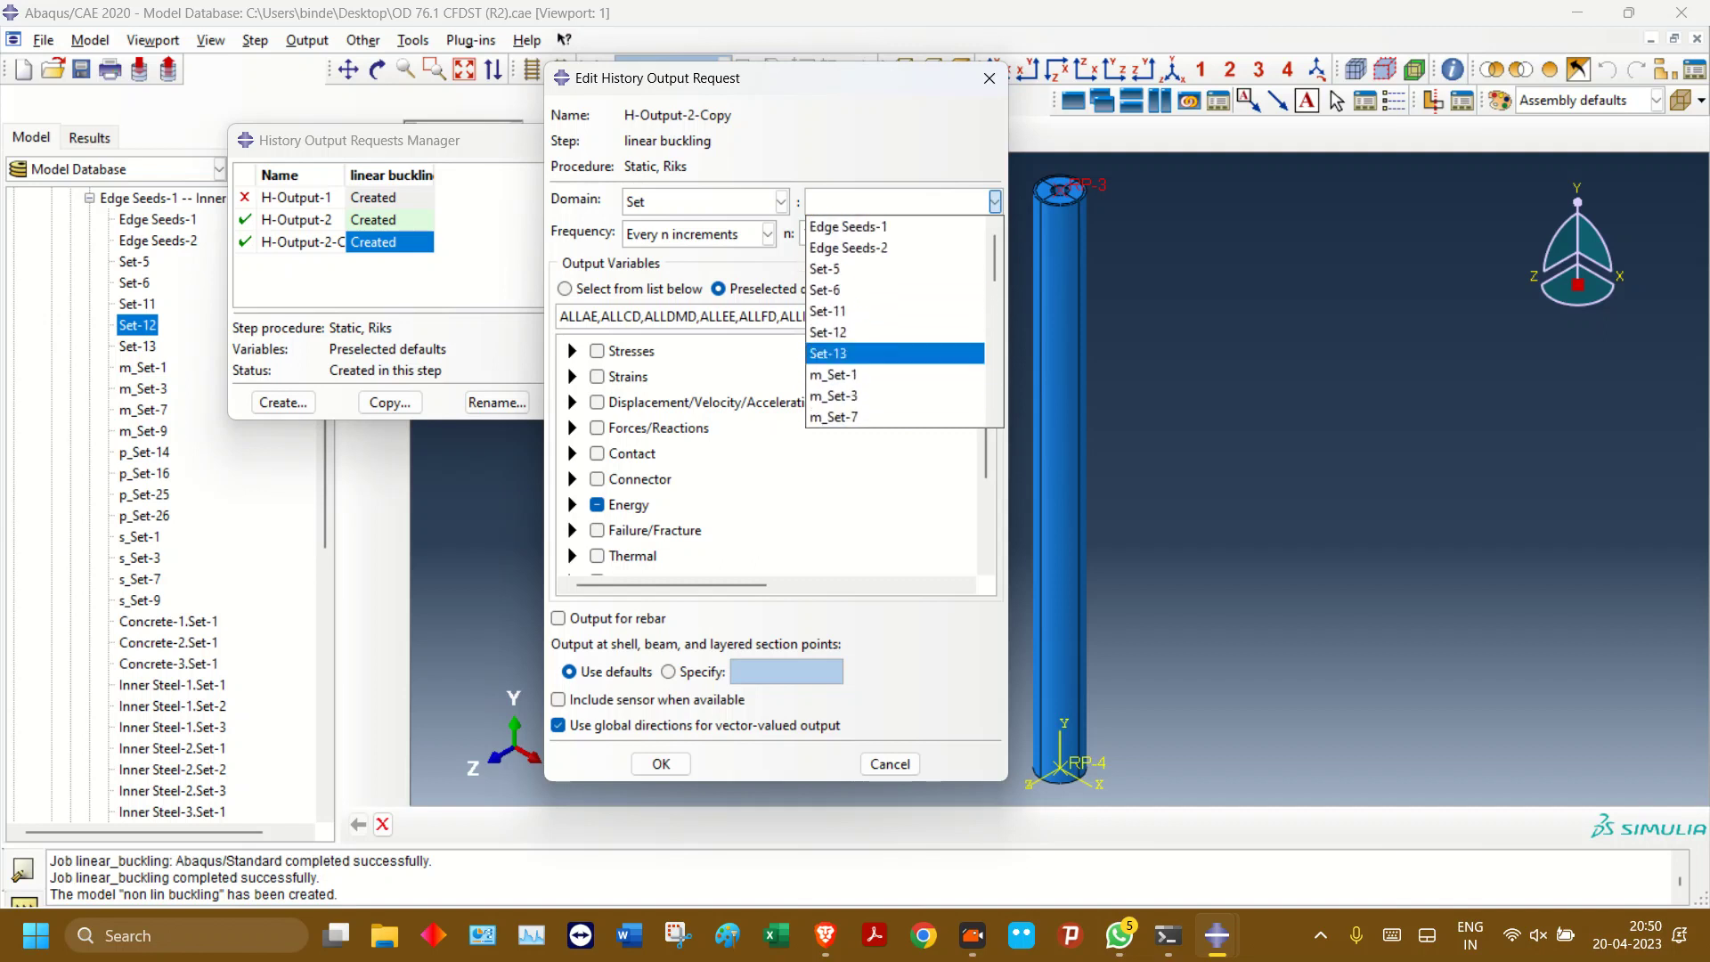
left_click(833, 333)
- Replace the energy variables of the Set-12 history output request with displacement U2 and reaction force RF2
left_click(596, 504)
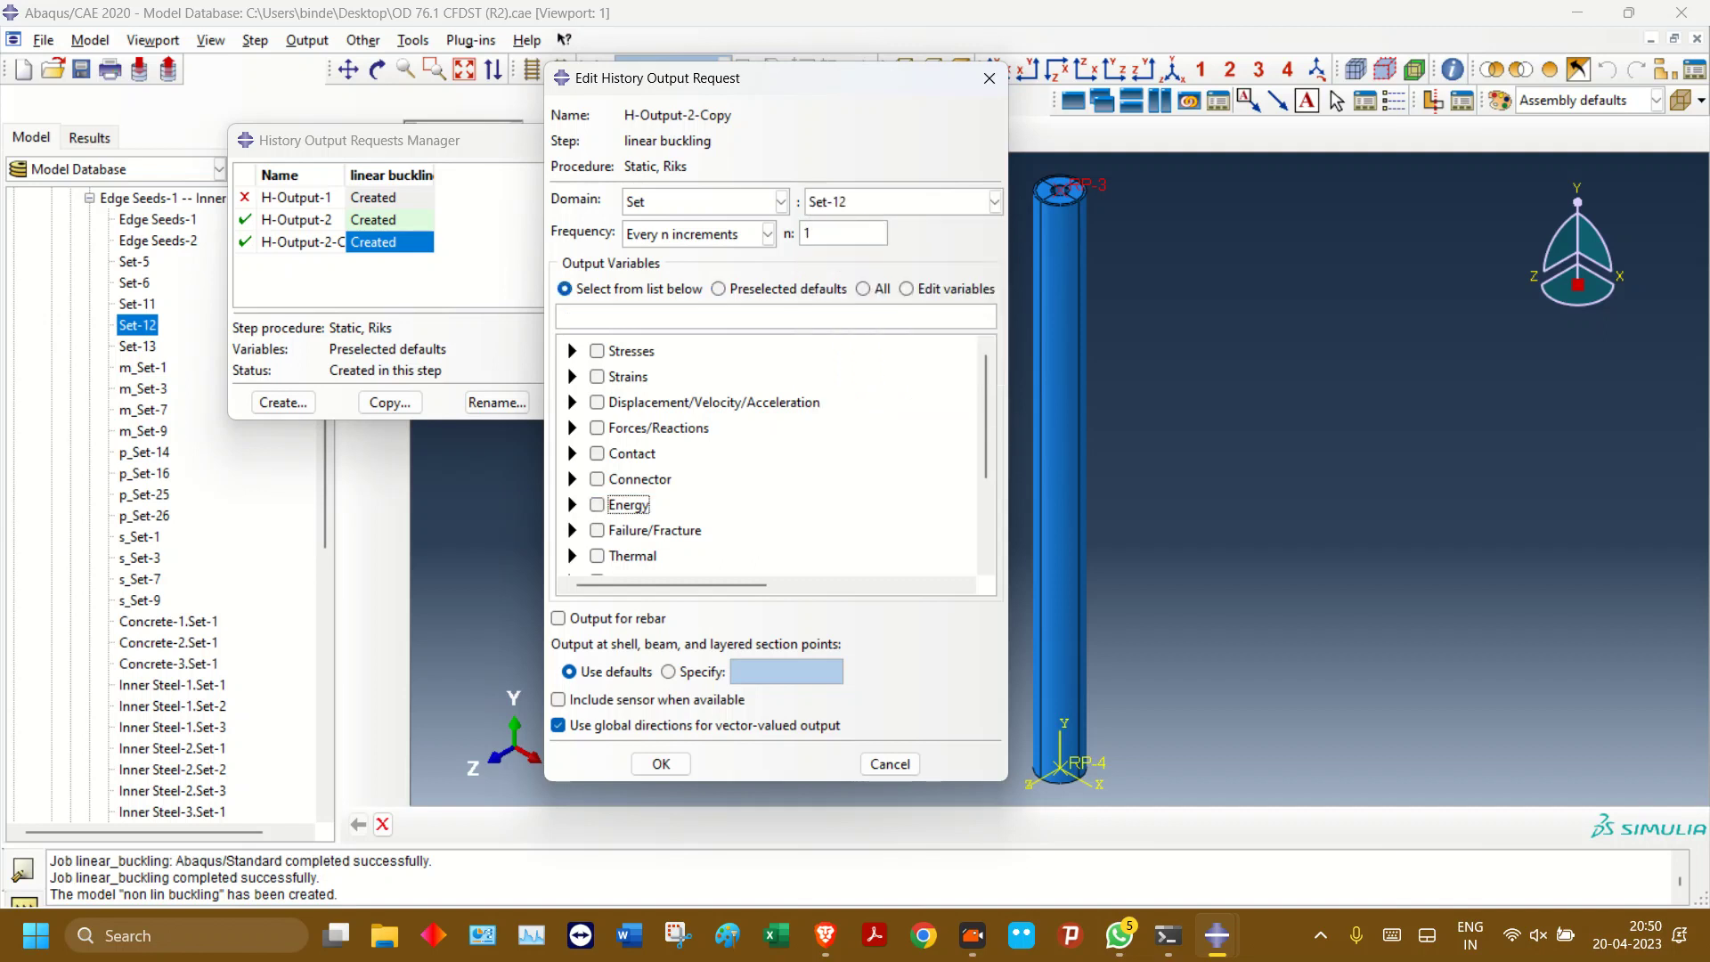
left_click(573, 402)
left_click(598, 424)
left_click(649, 465)
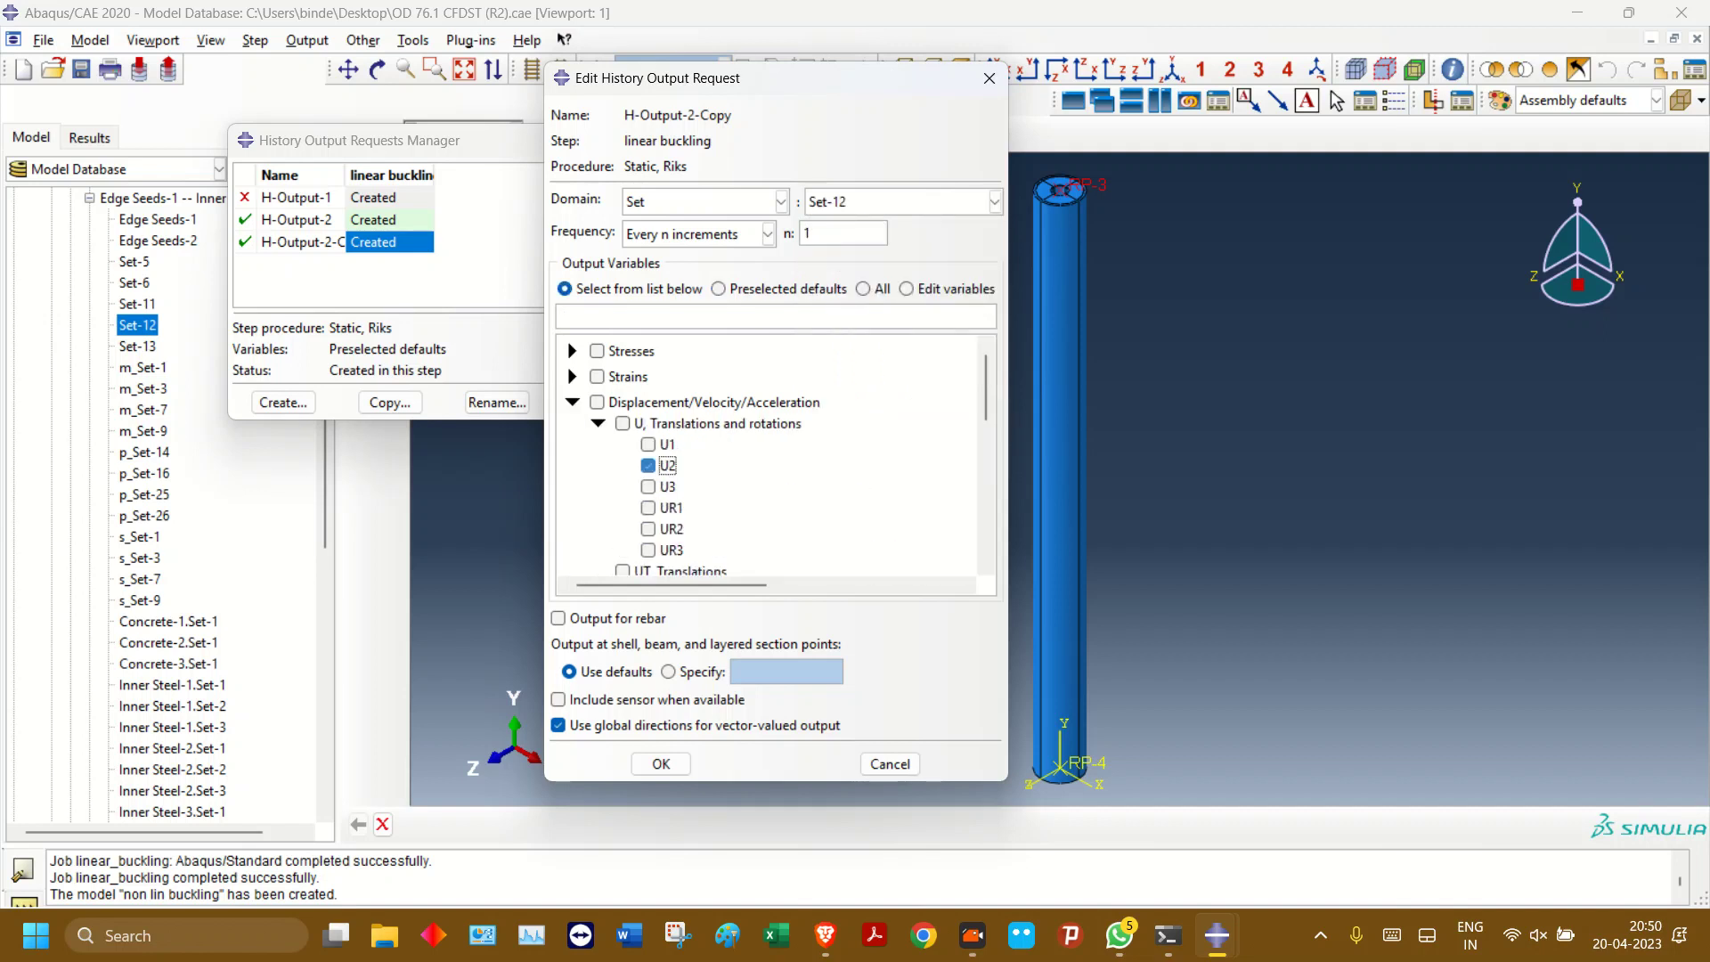
left_click(573, 402)
left_click(573, 427)
left_click(598, 449)
left_click(649, 491)
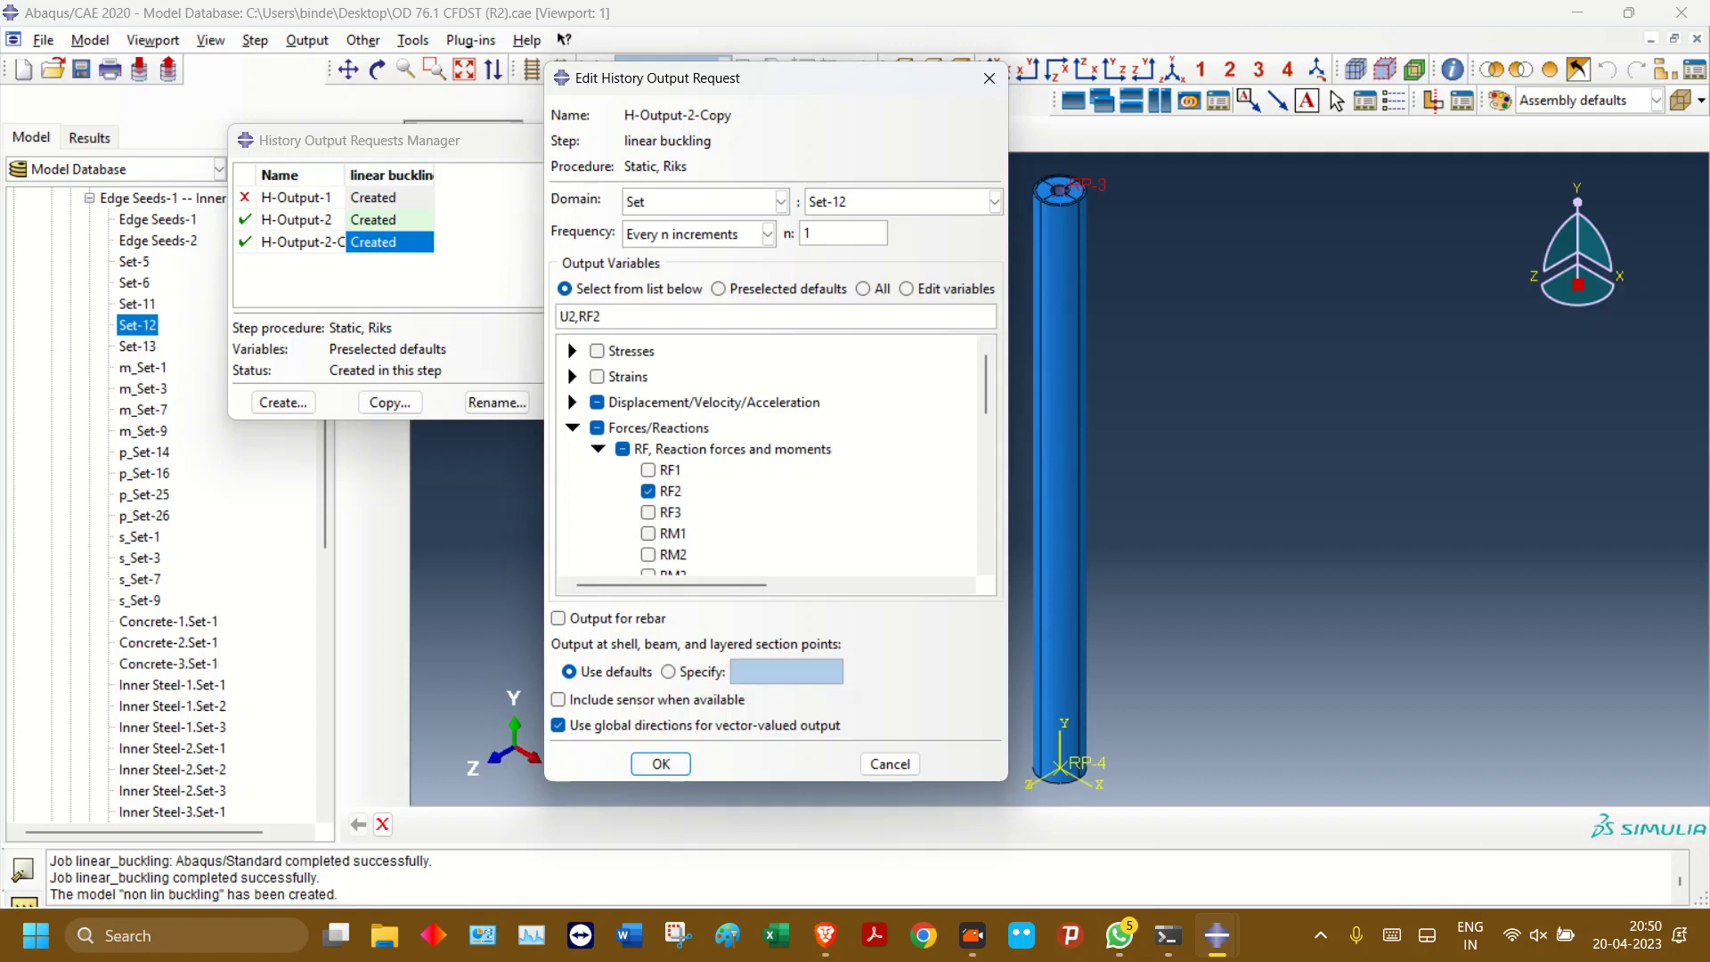
left_click(661, 763)
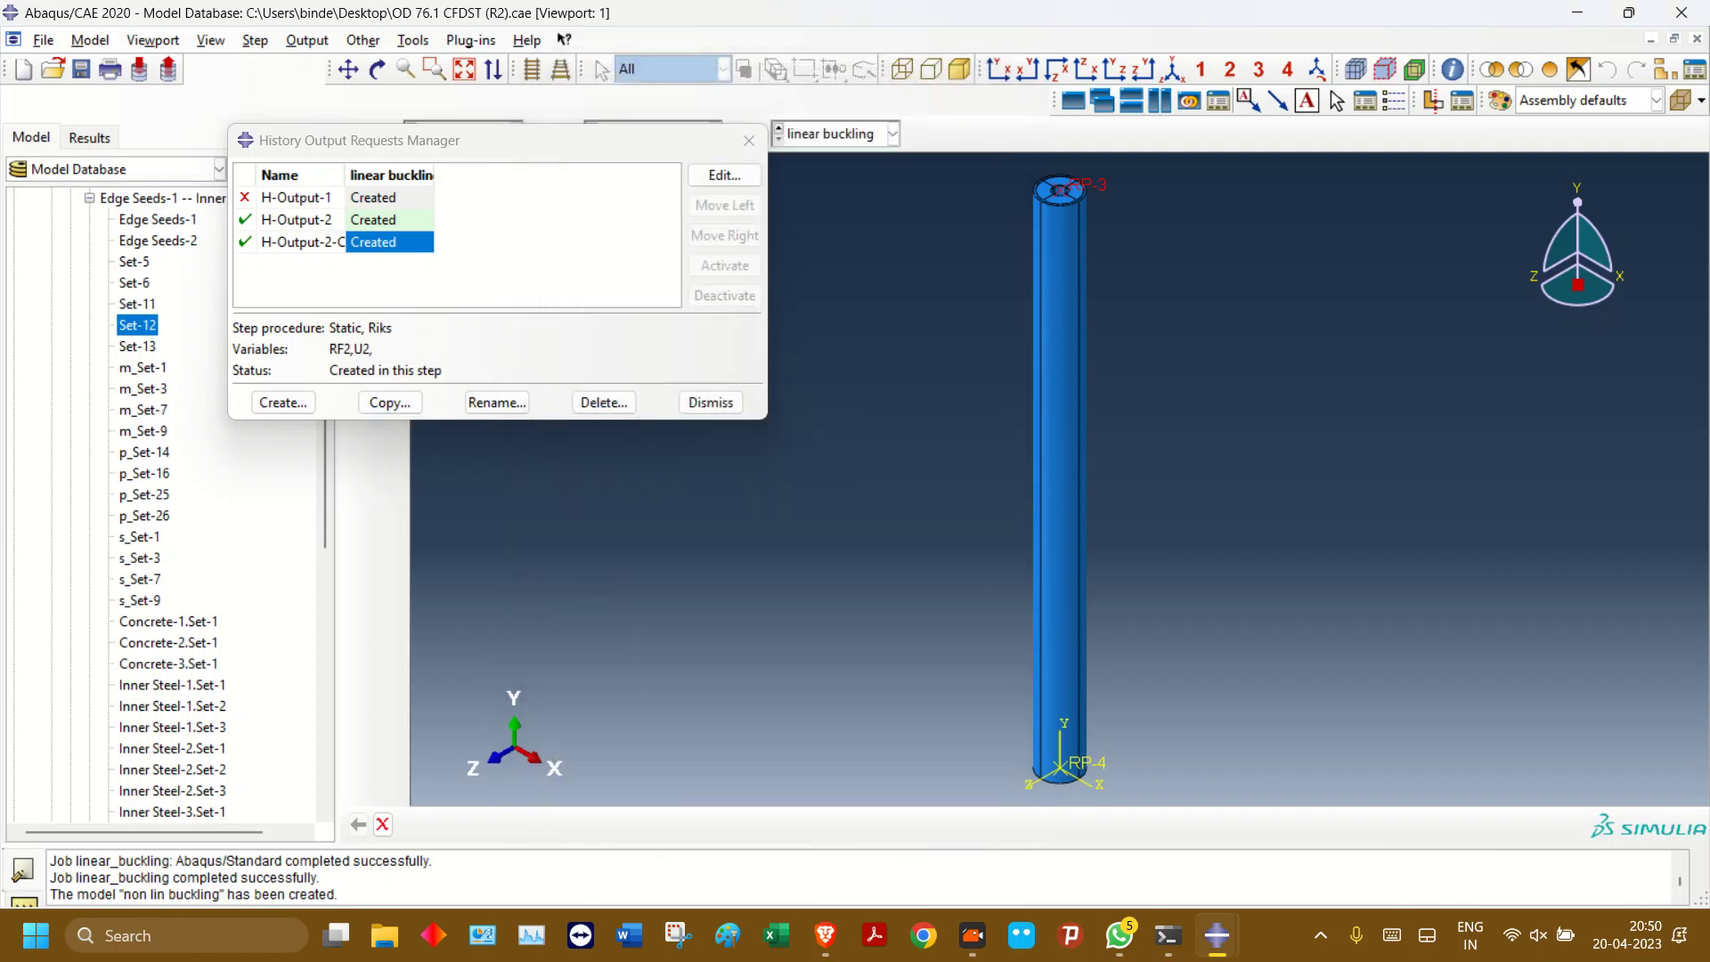
- Copy the Set-12 history output request, set the copy's domain to Set-11 with only RF2 selected, and save the model database
left_click(389, 402)
left_click(62, 280)
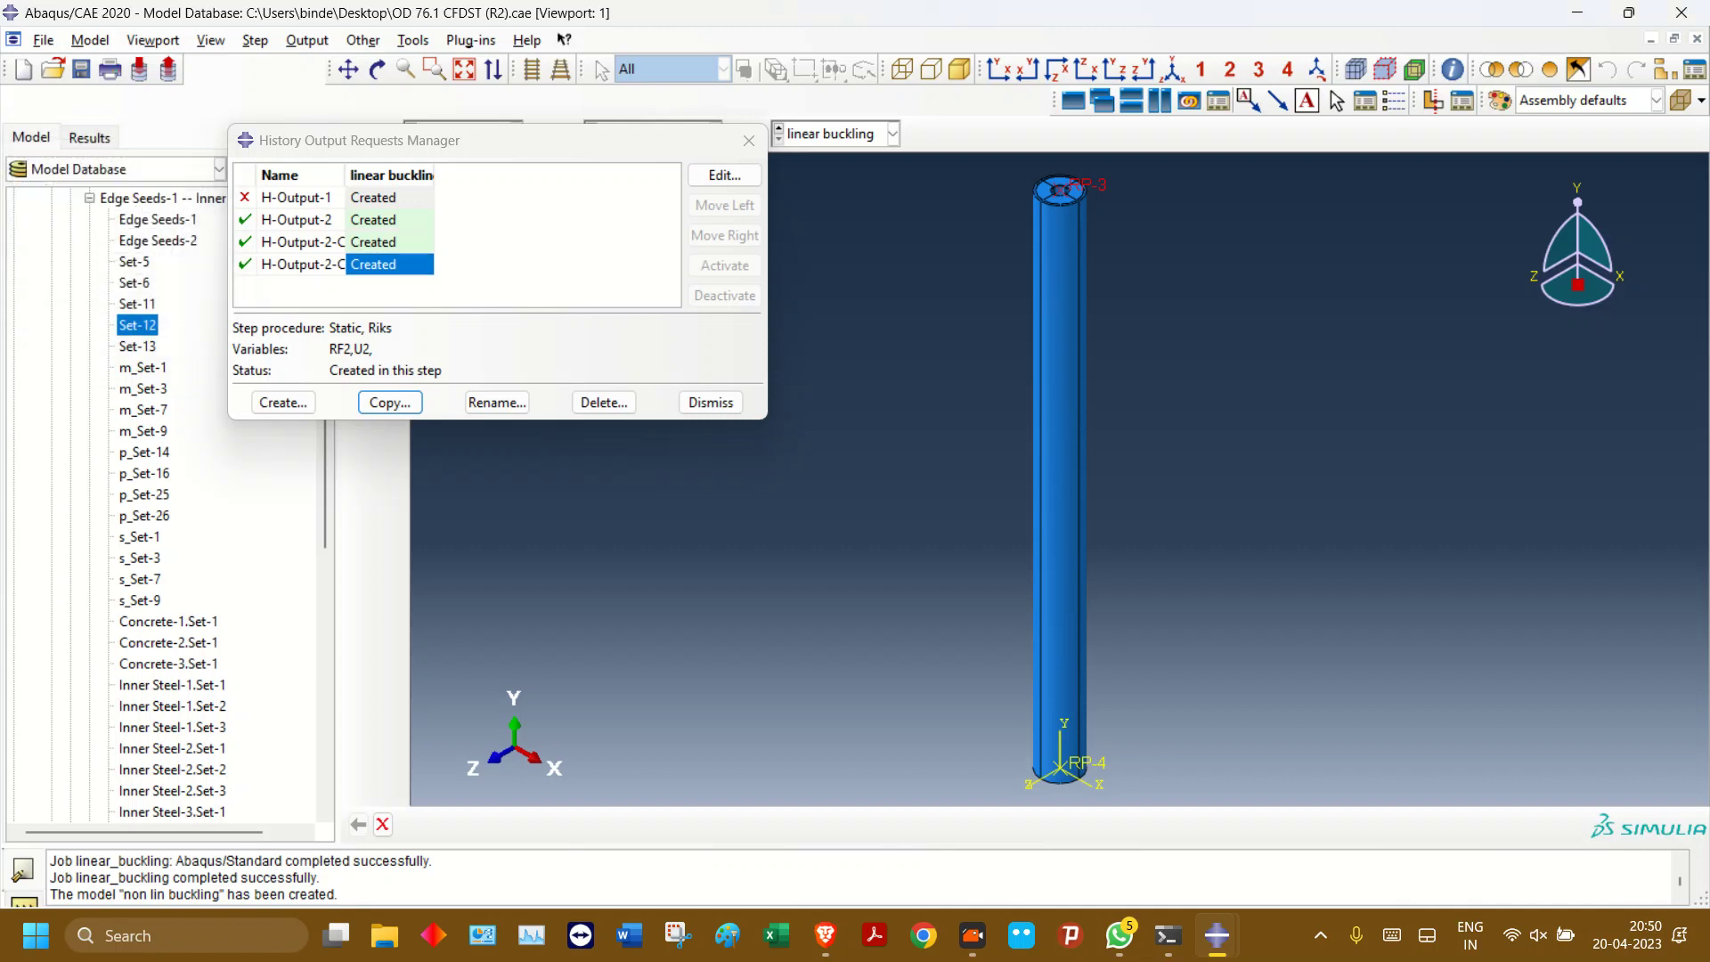
left_click(724, 175)
left_click(994, 202)
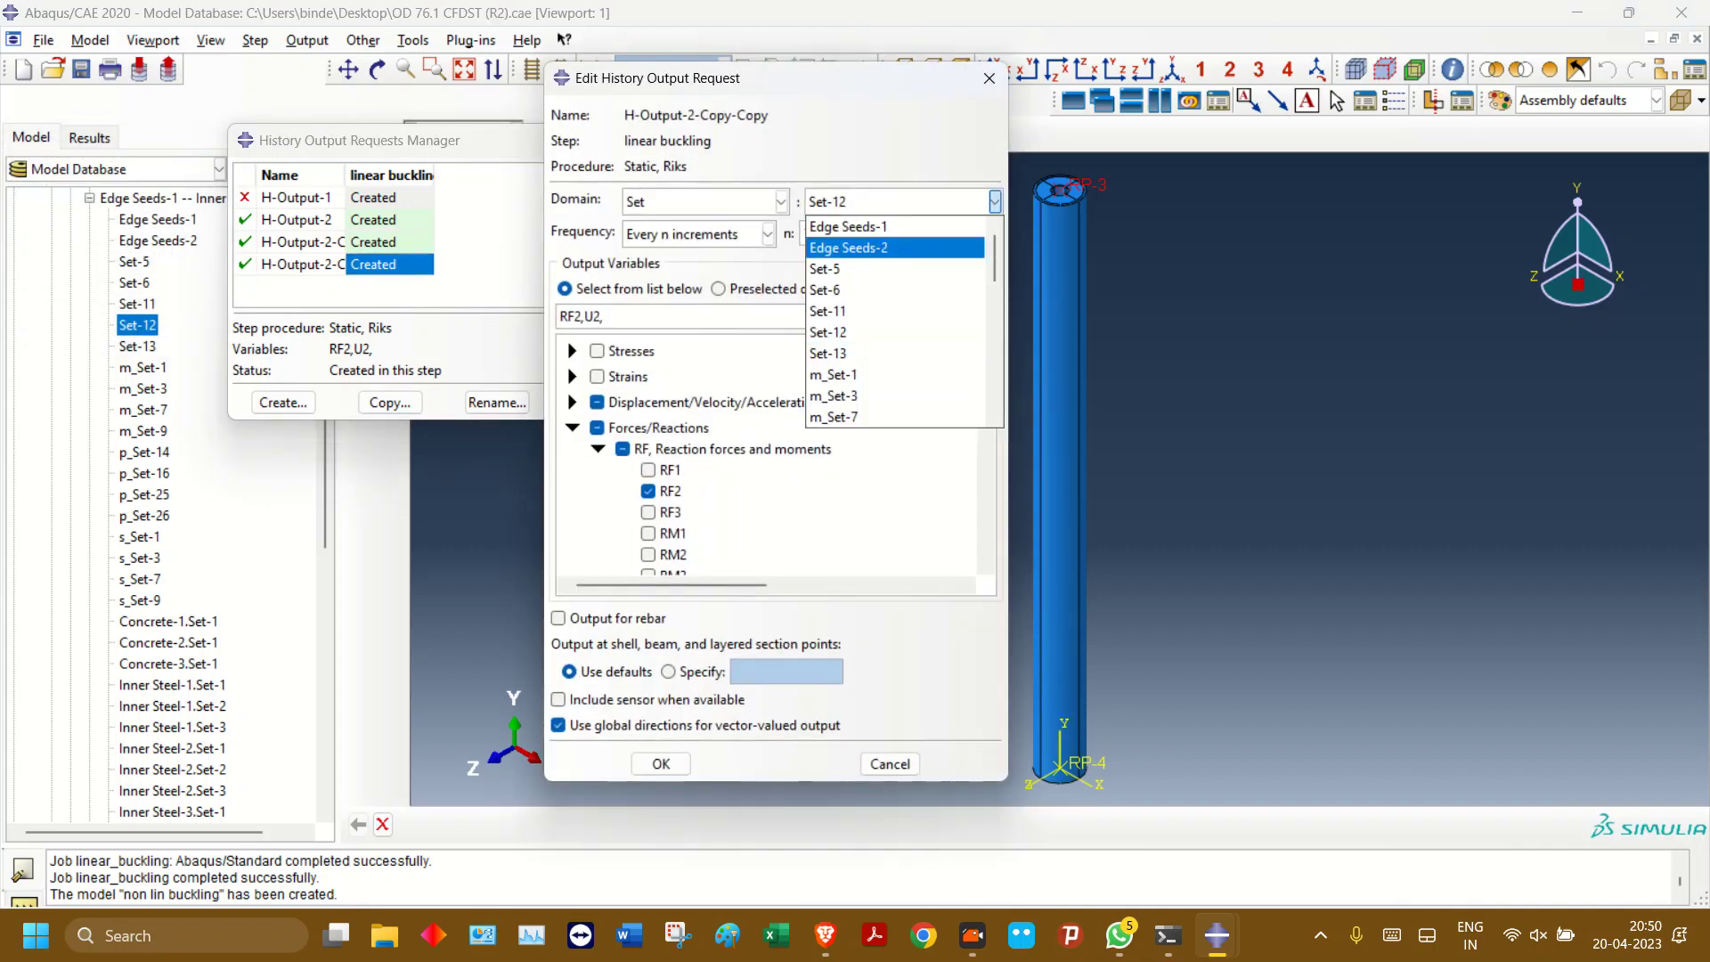
left_click(915, 311)
left_click(596, 402)
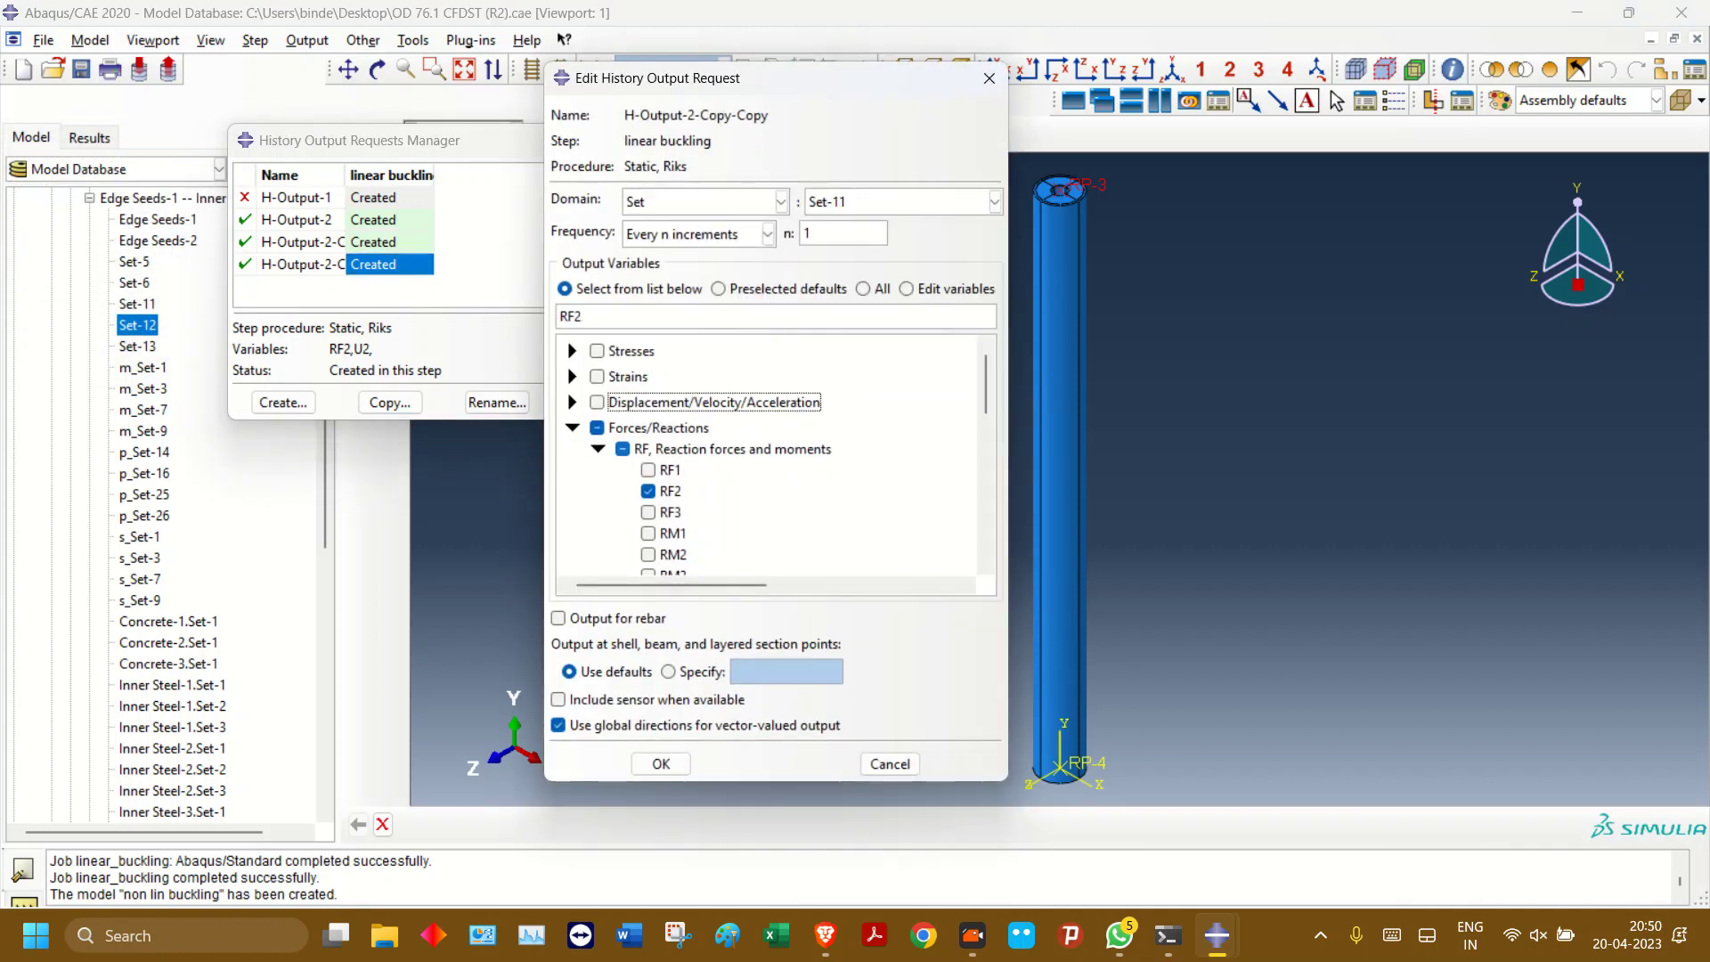
left_click(661, 764)
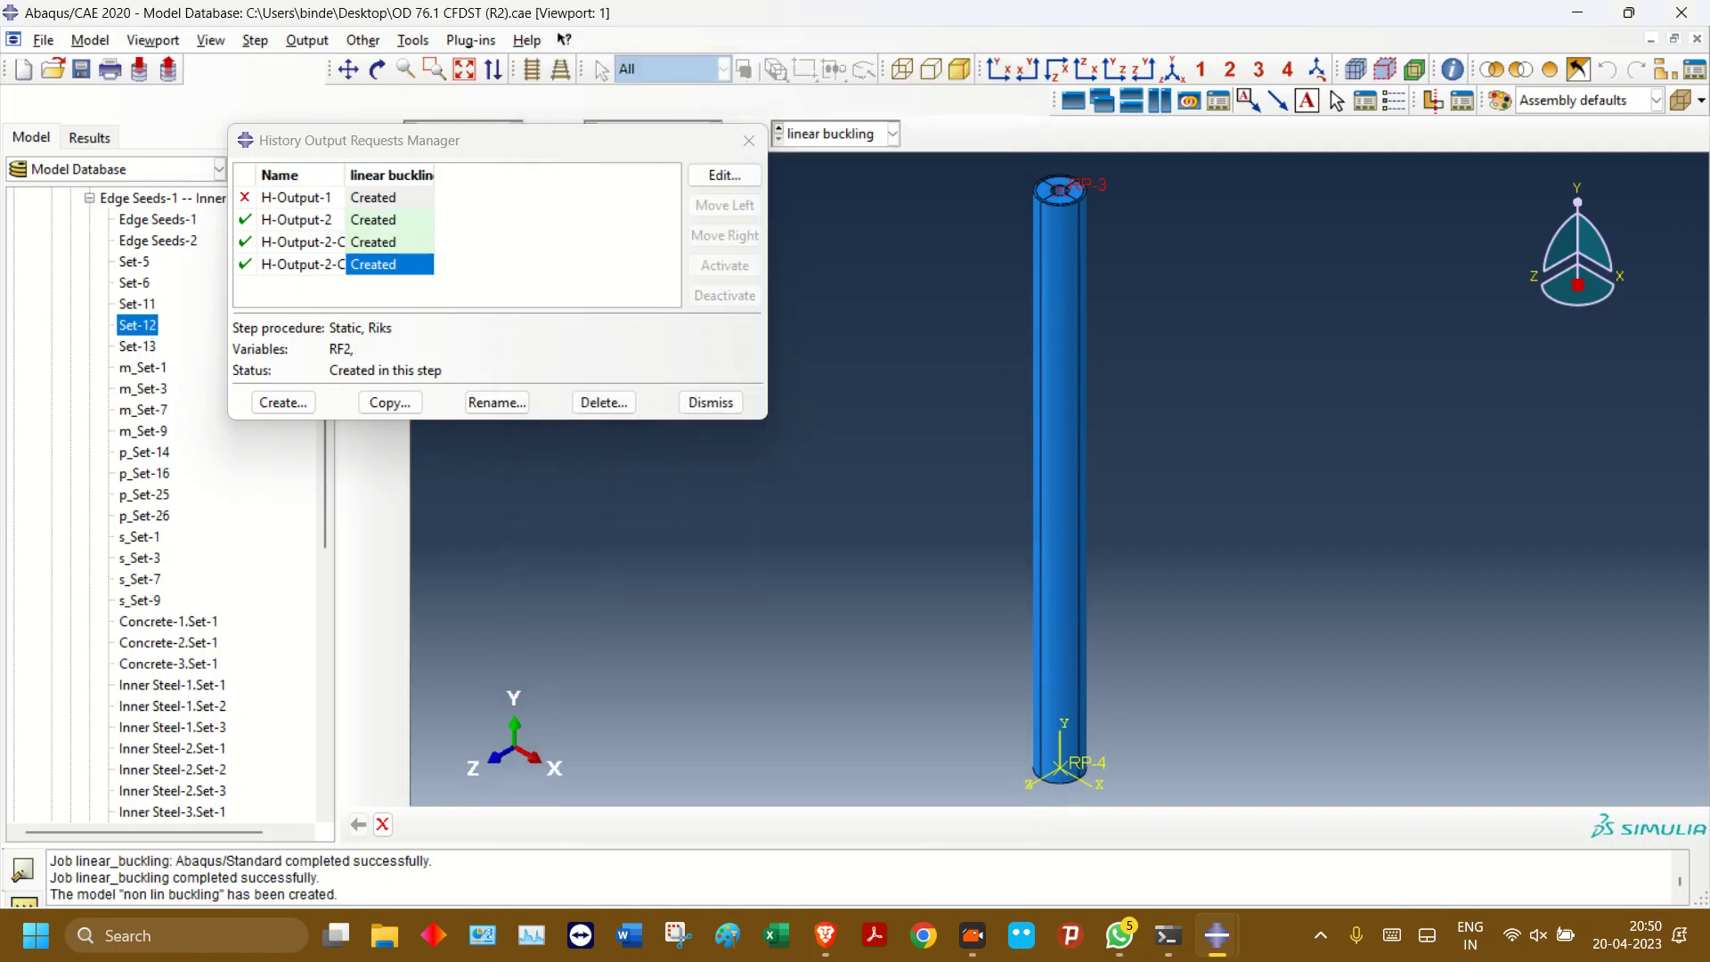
left_click(707, 402)
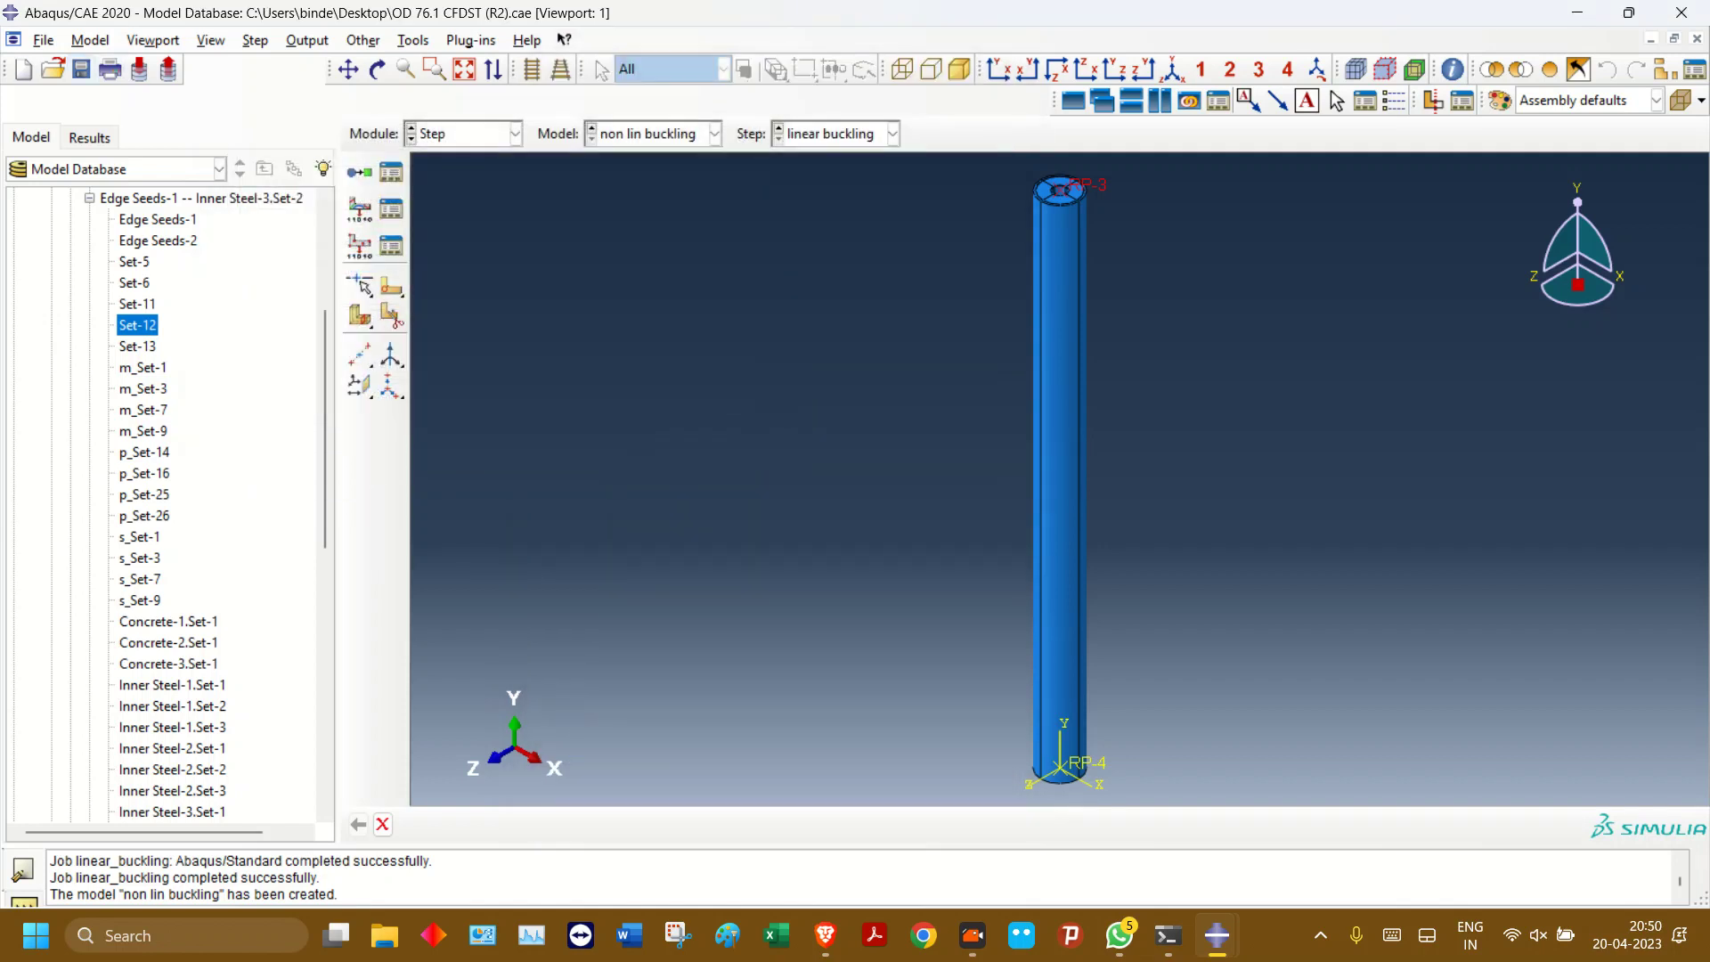
key("ctrl+s")
- Examine the individual energy variables preselected in history output request H-Output-2 for the whole model
left_click(390, 209)
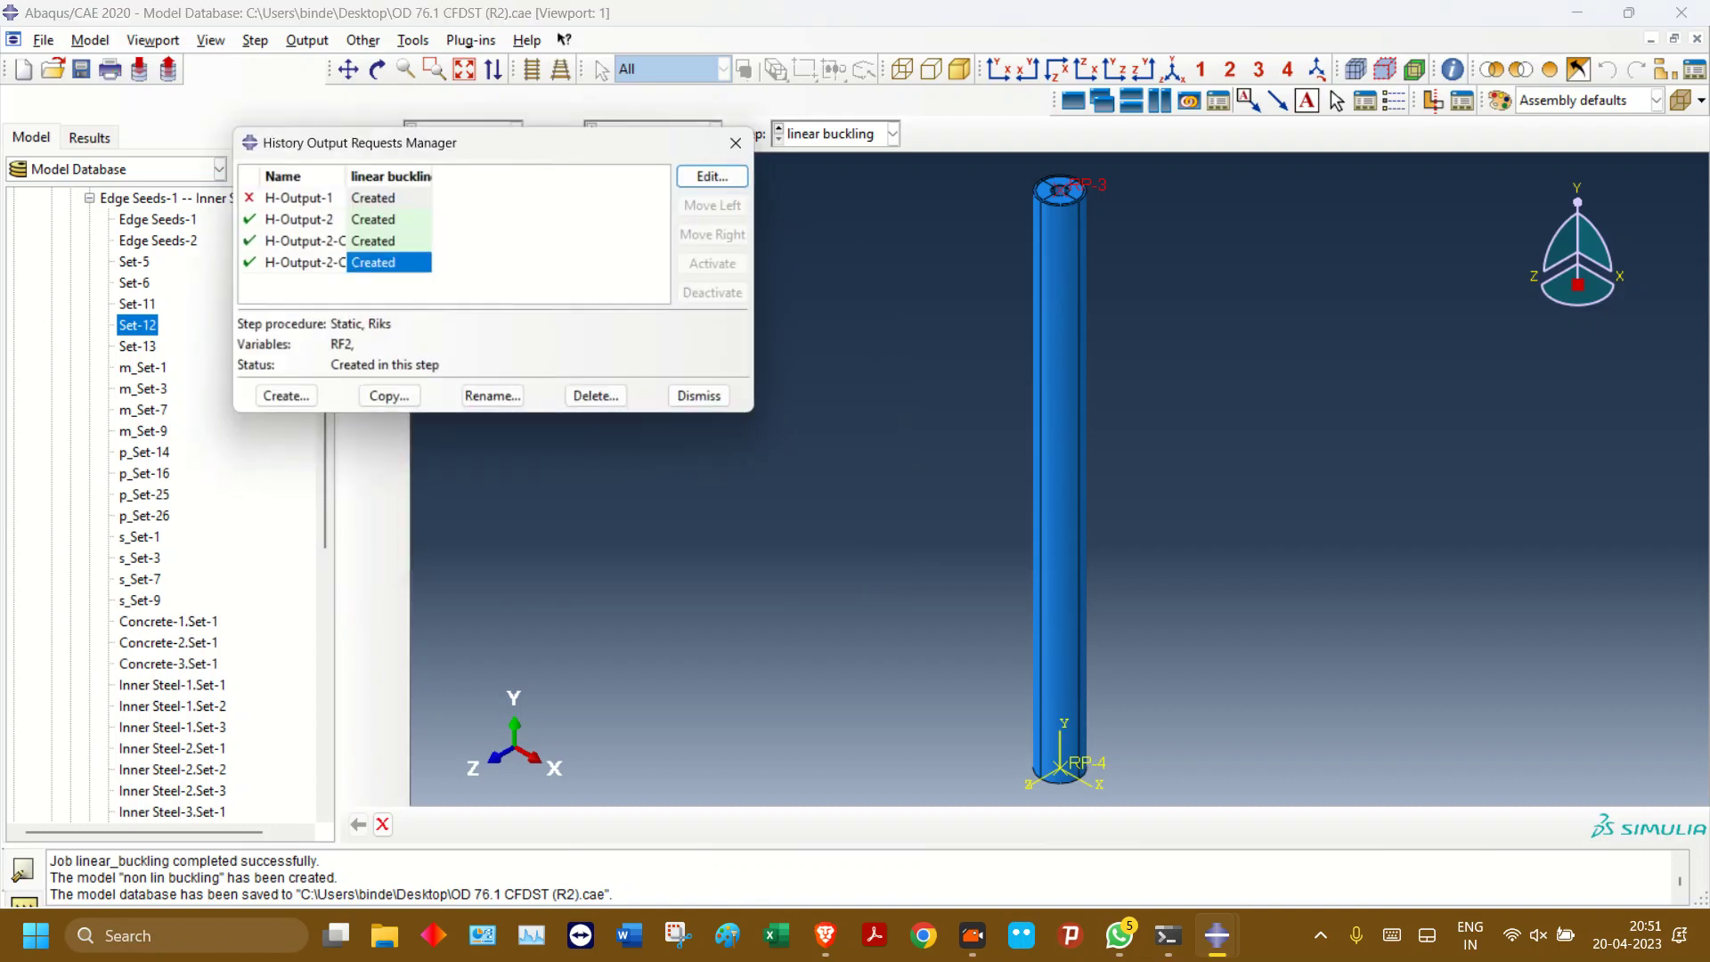
double_click(373, 220)
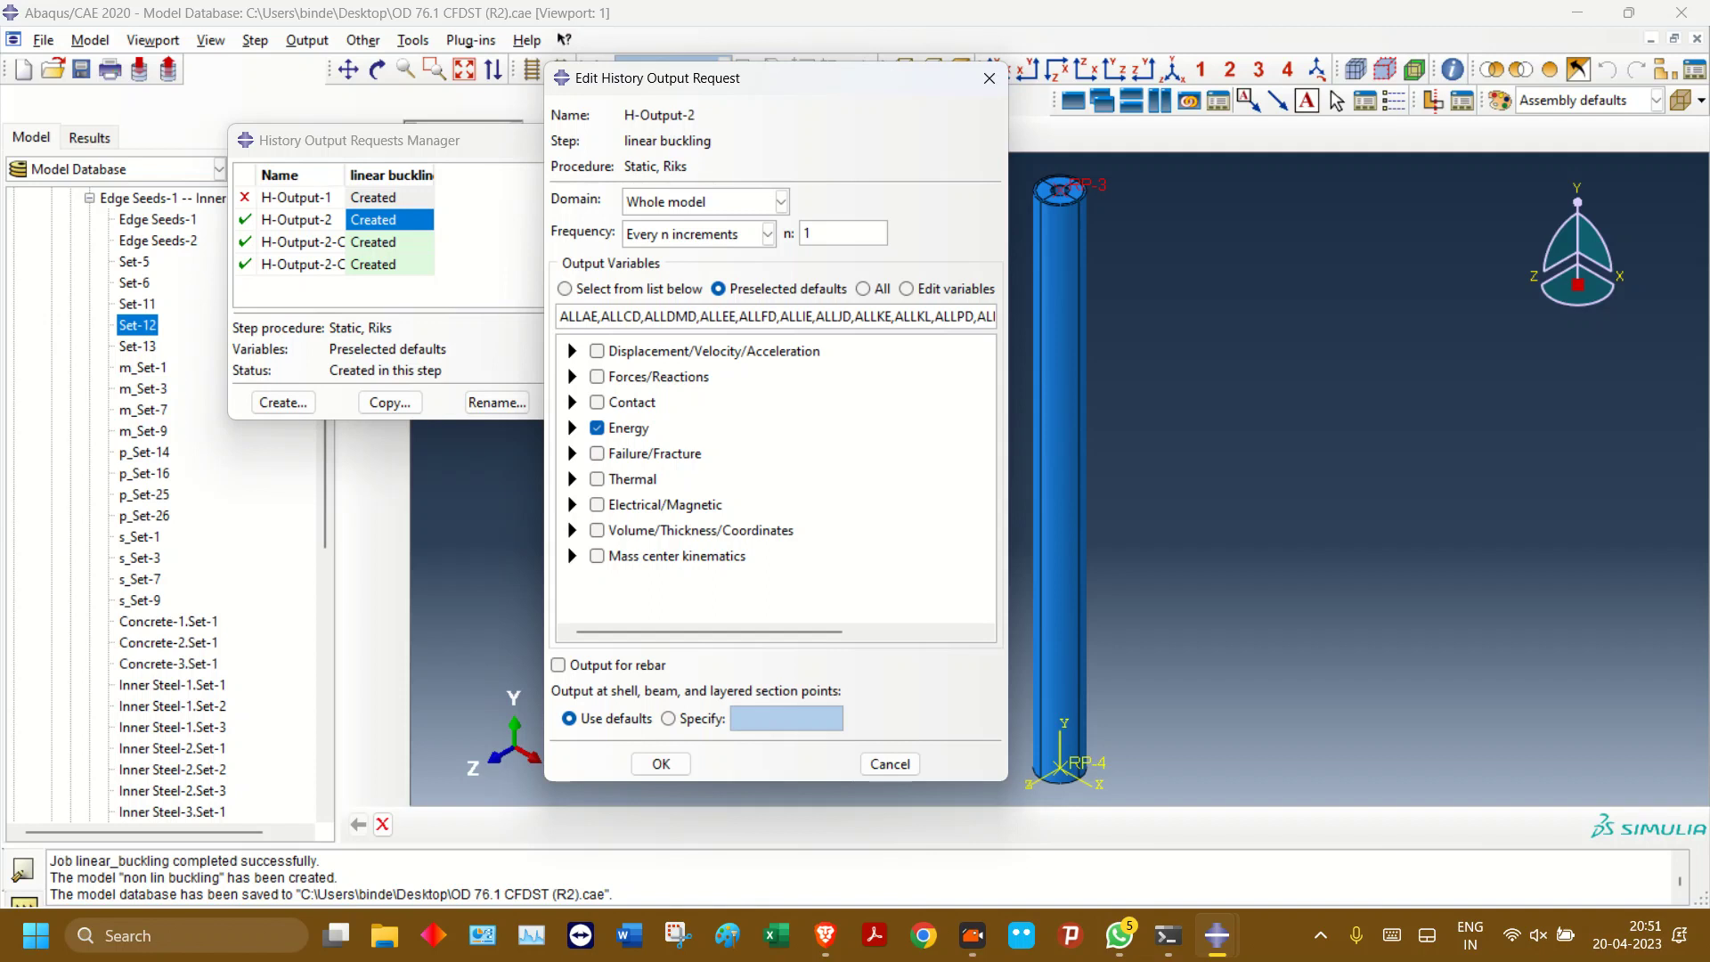
left_click(572, 428)
left_click(598, 449)
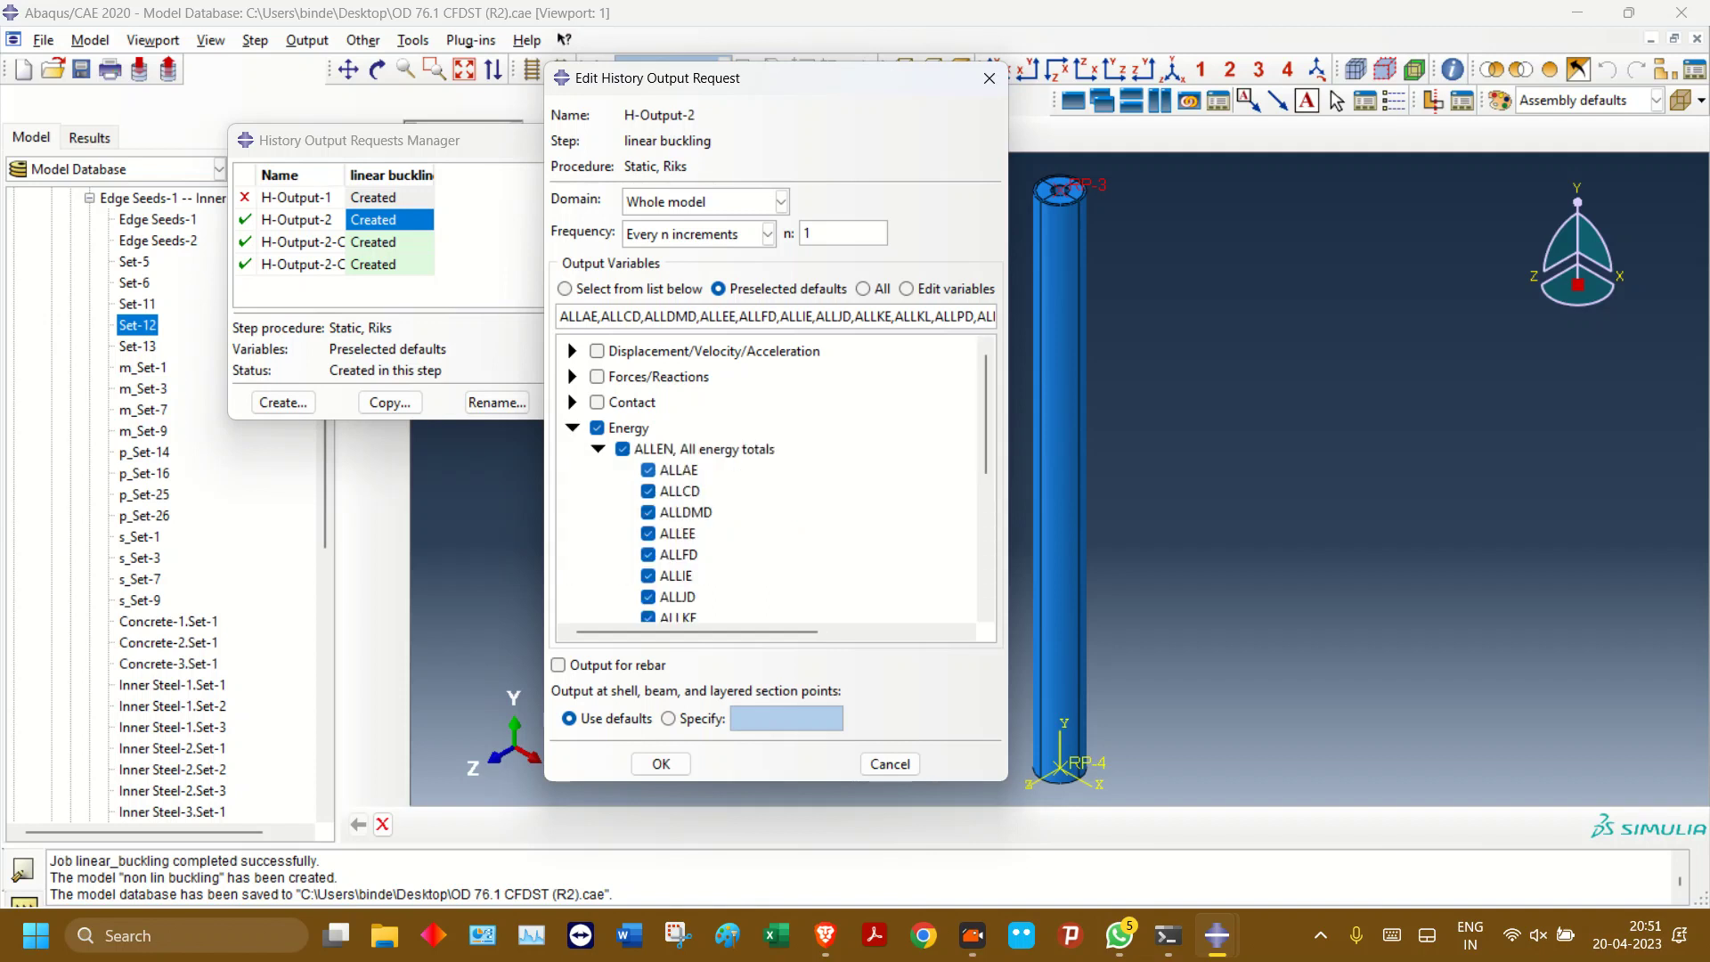
scroll(771, 485, "down", 5)
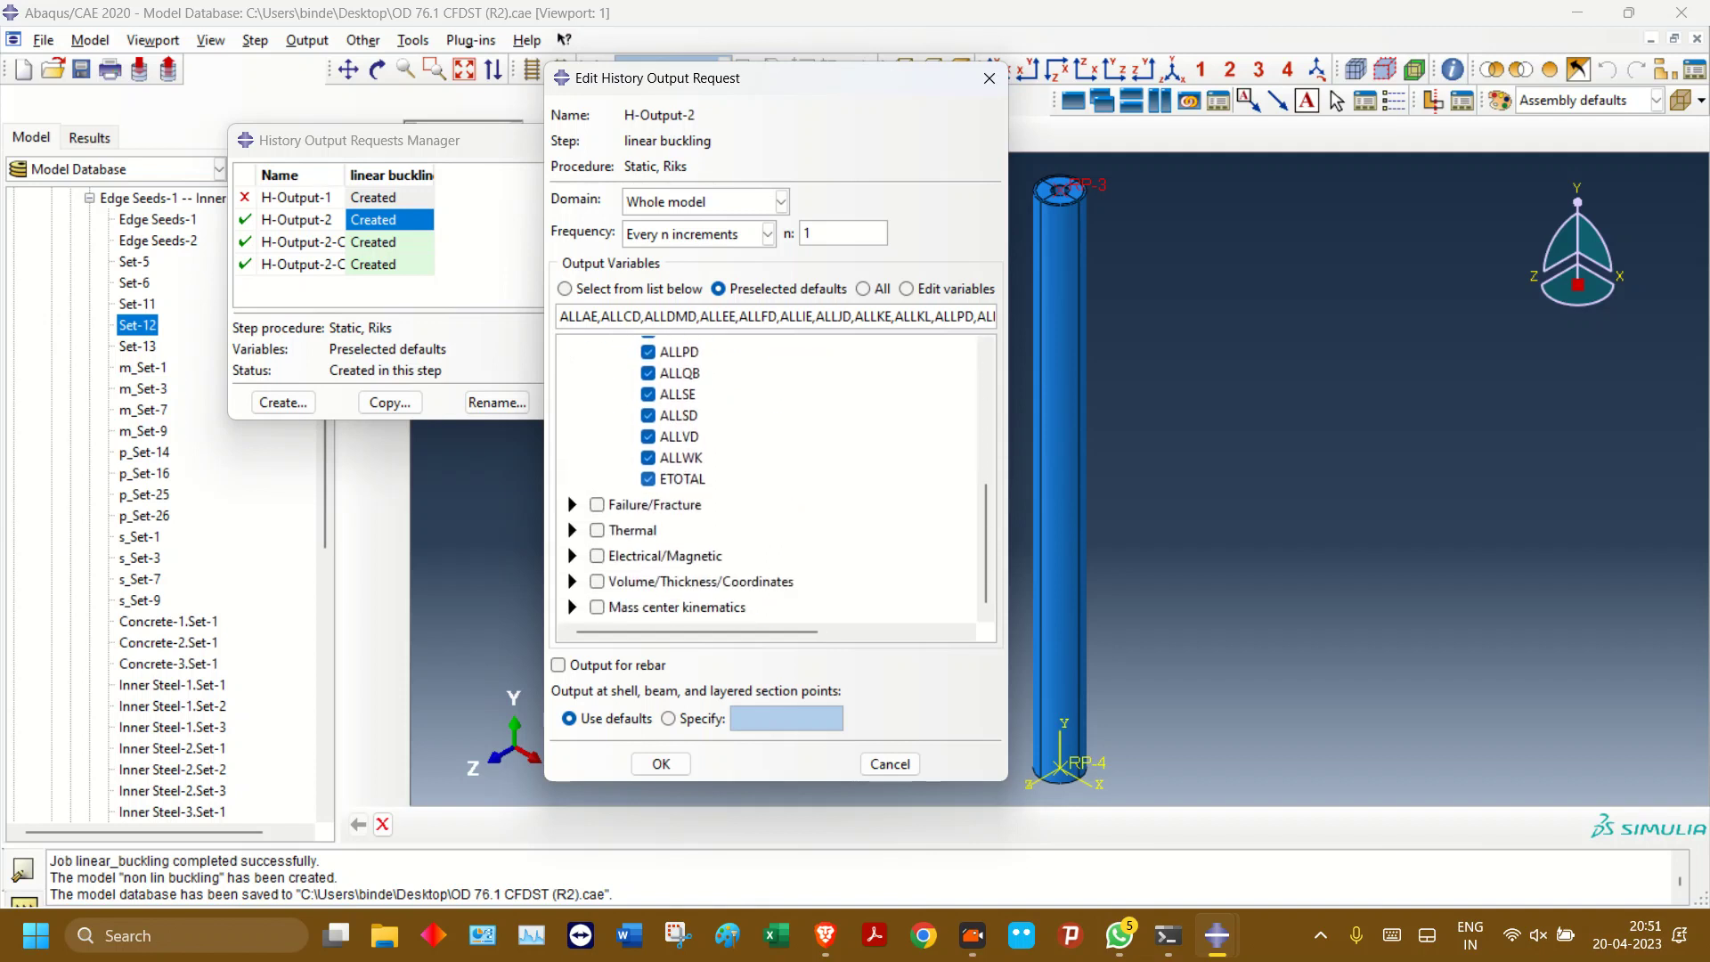
scroll(770, 481, "up", 3)
scroll(770, 481, "up", 2)
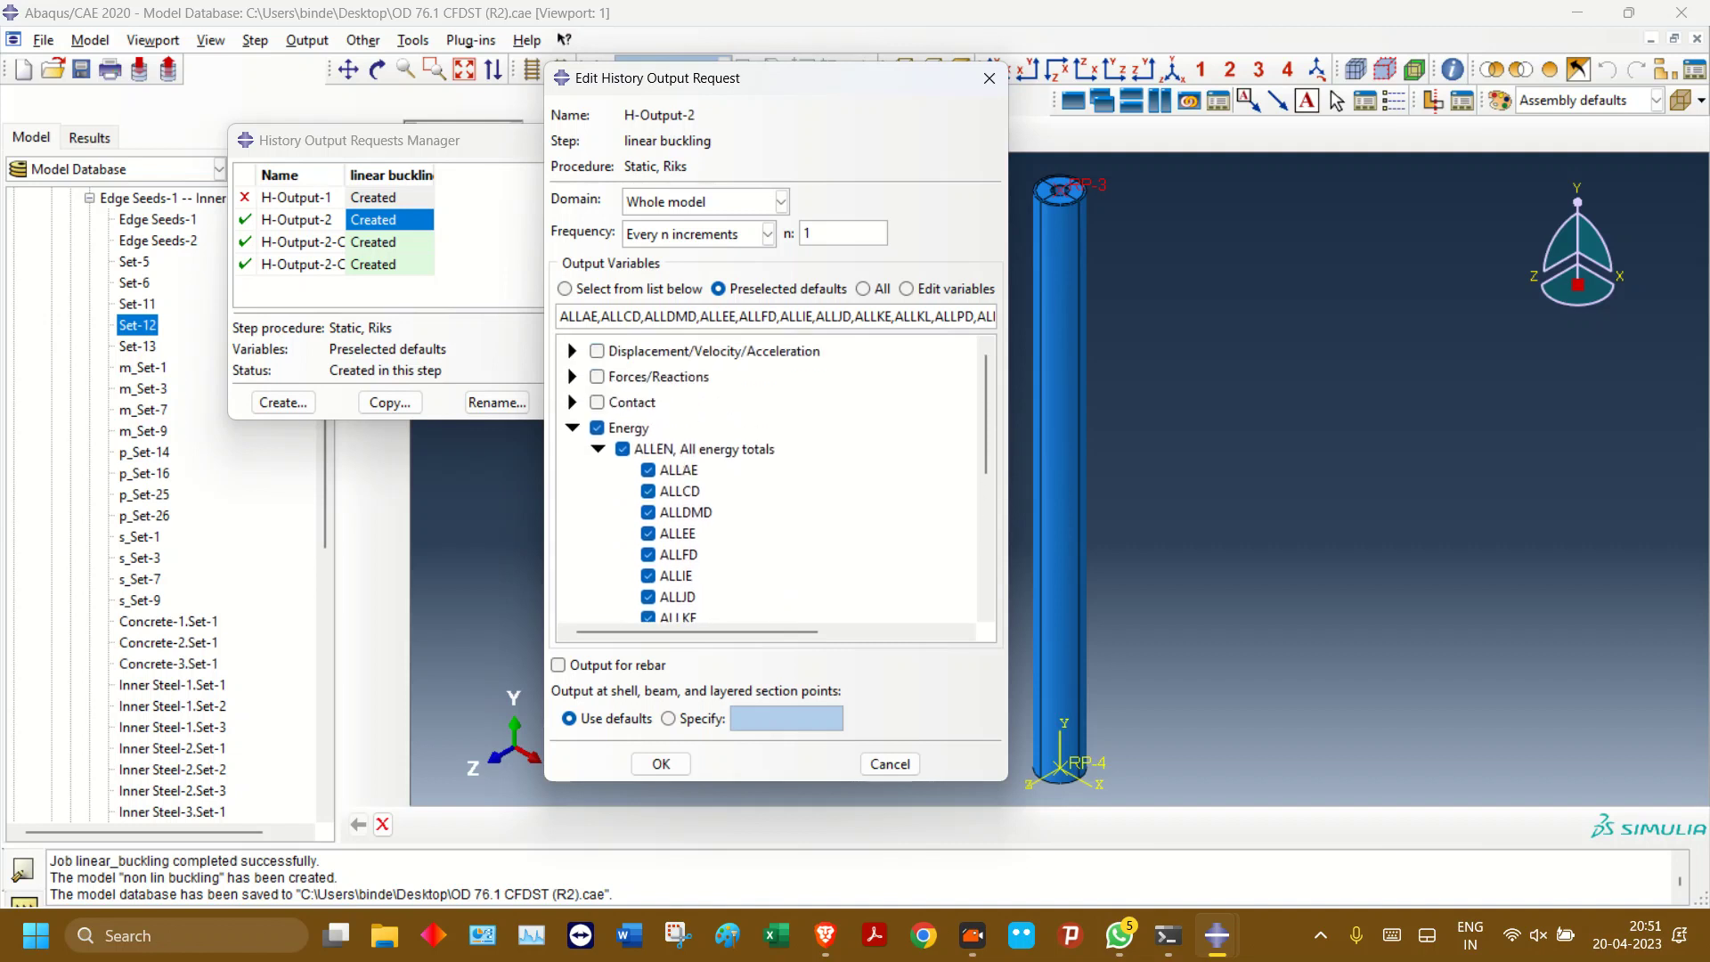
scroll(770, 481, "down", 3)
scroll(770, 481, "down", 3)
scroll(771, 481, "up", 1)
scroll(771, 481, "up", 2)
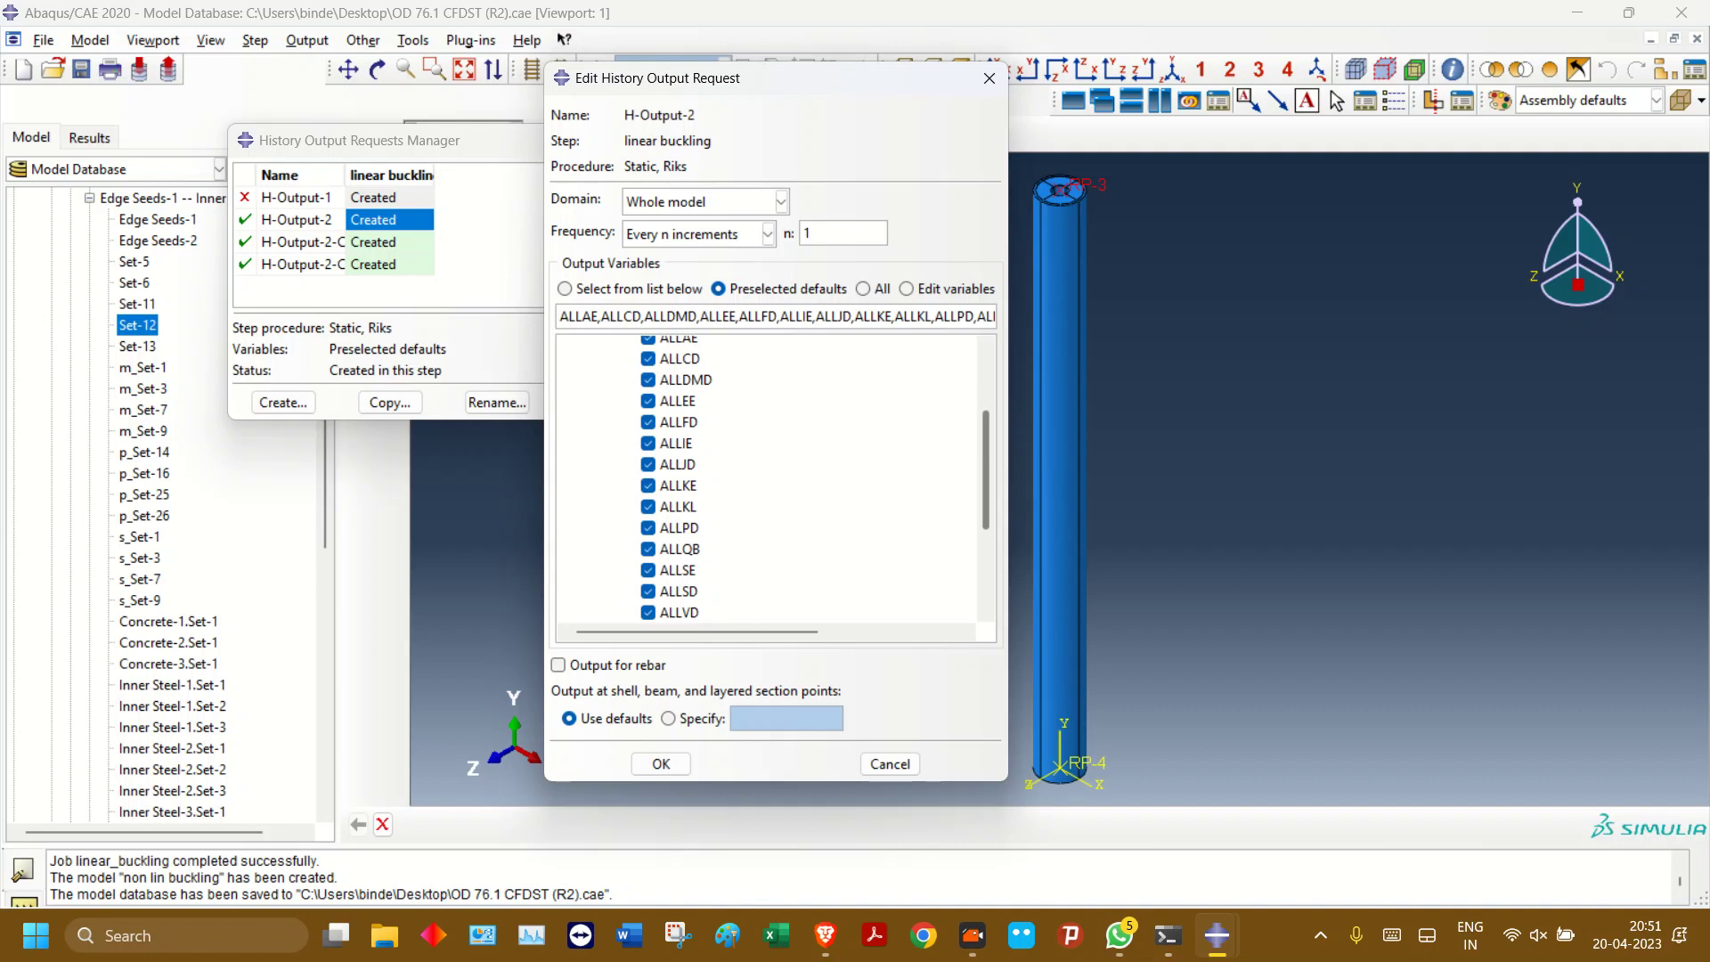
scroll(771, 481, "down", 3)
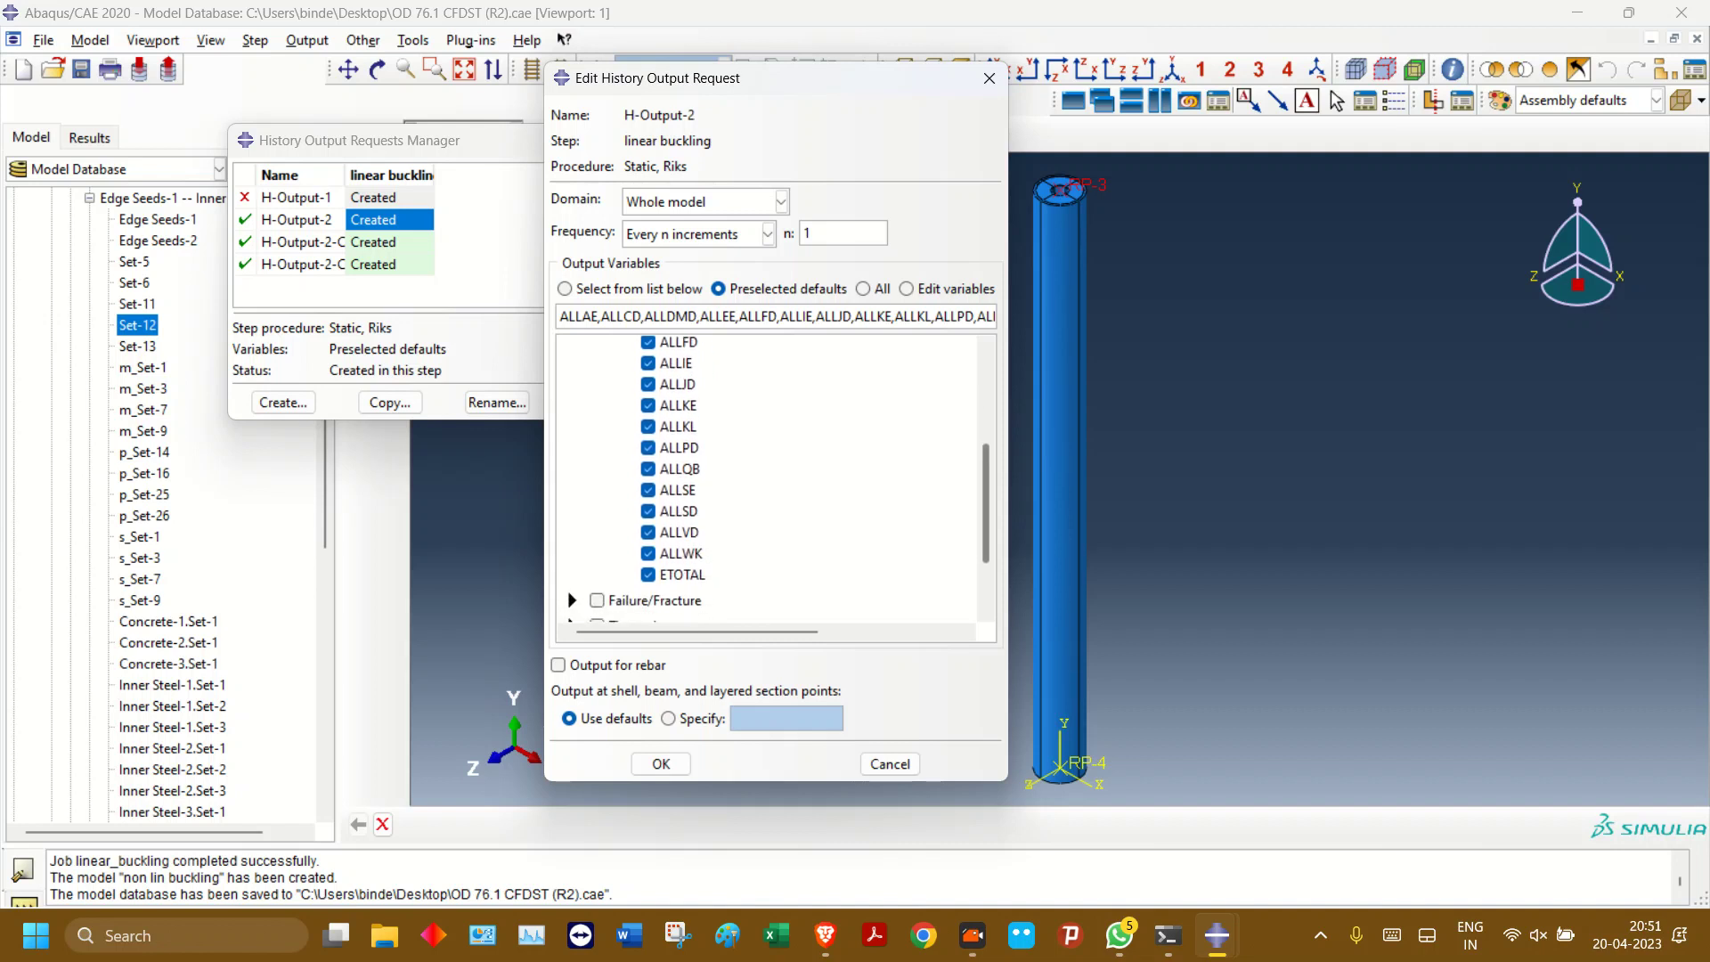
scroll(771, 481, "up", 3)
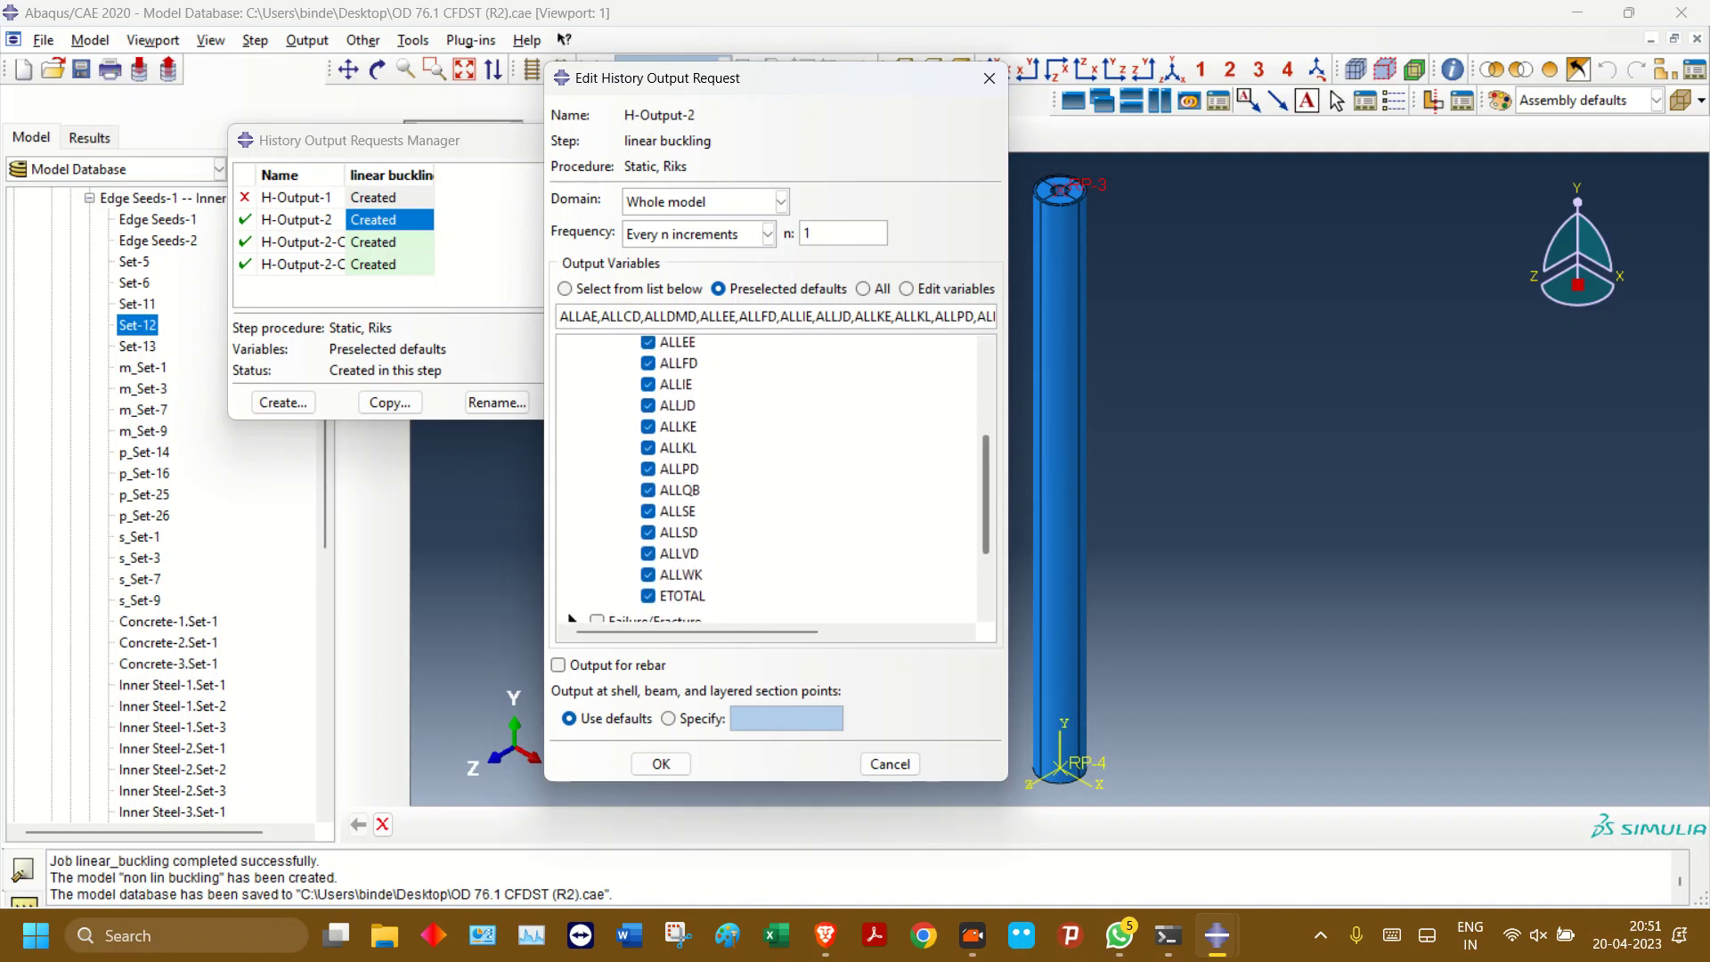
scroll(770, 481, "up", 2)
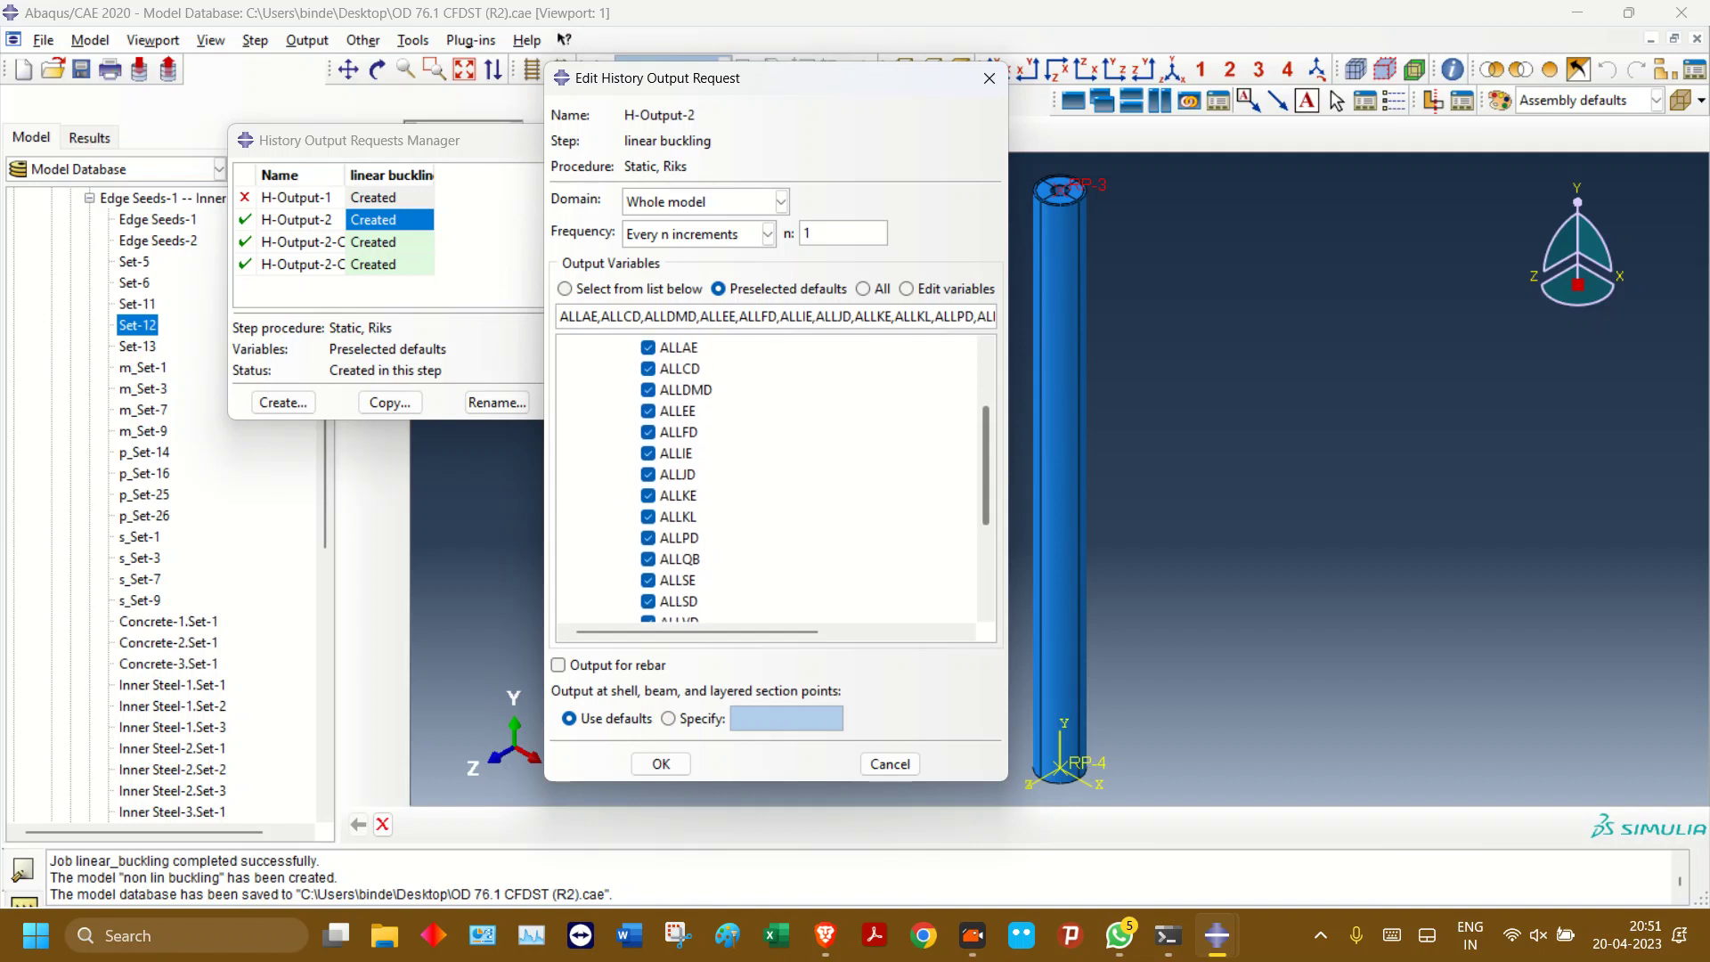
scroll(770, 480, "down", 5)
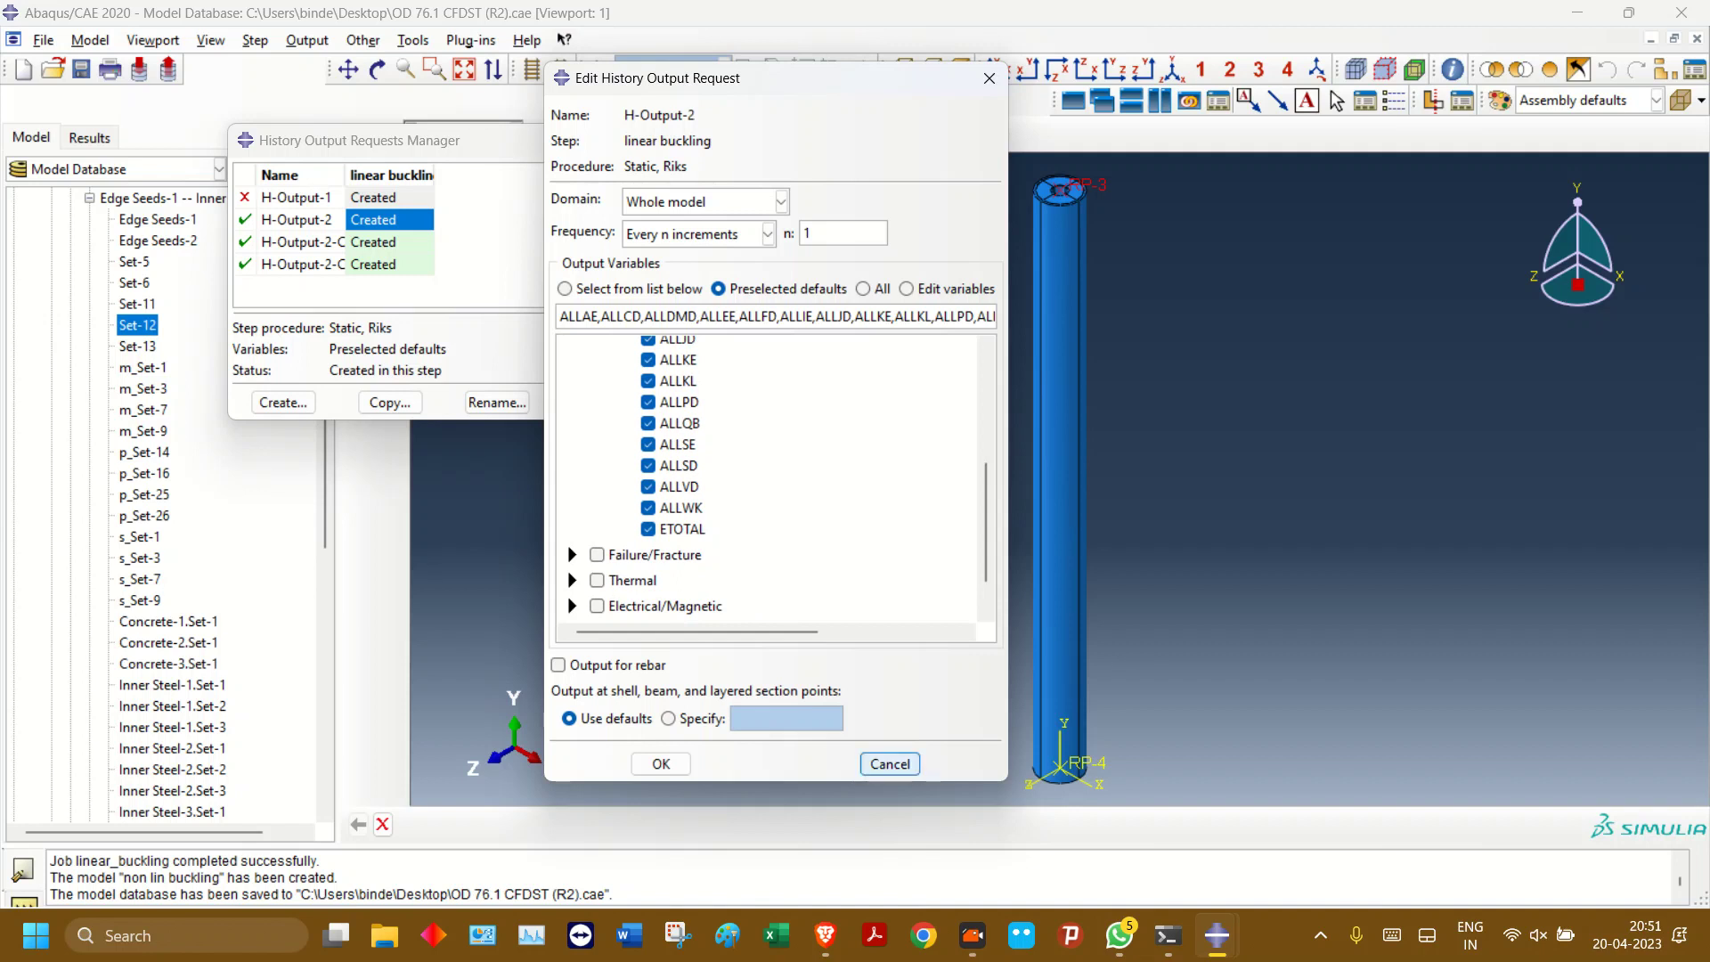
left_click(890, 764)
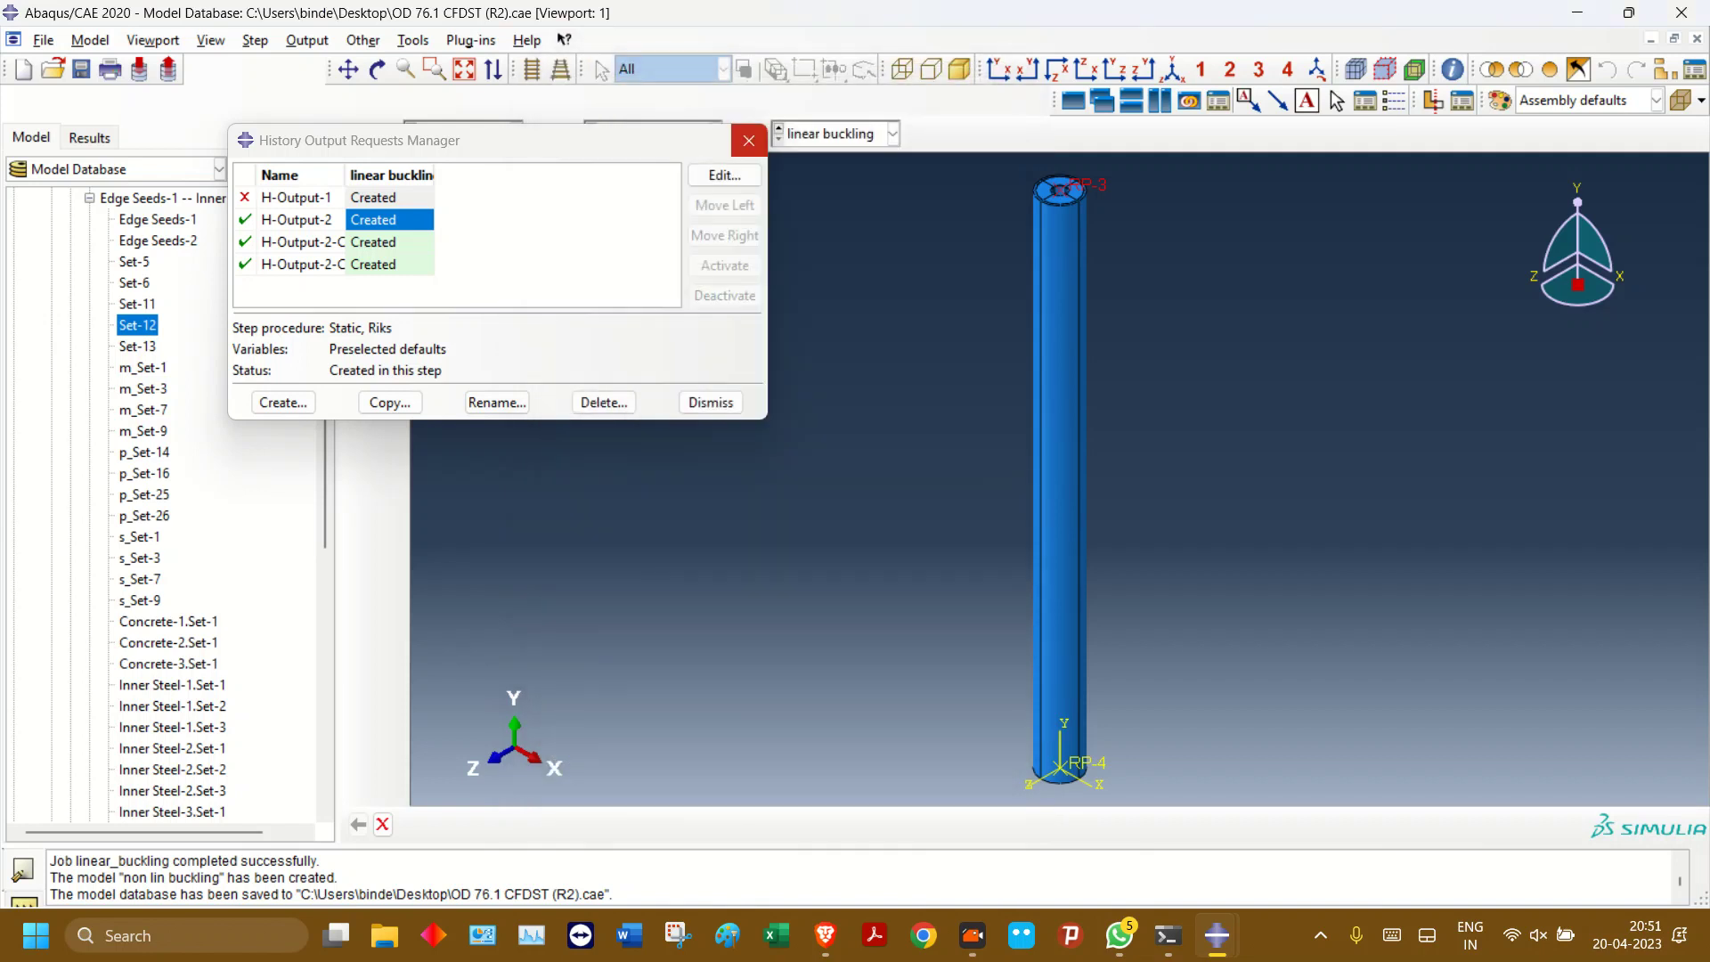
- Try suppressing history output request H-Output-2, and resume it
left_click(245, 220)
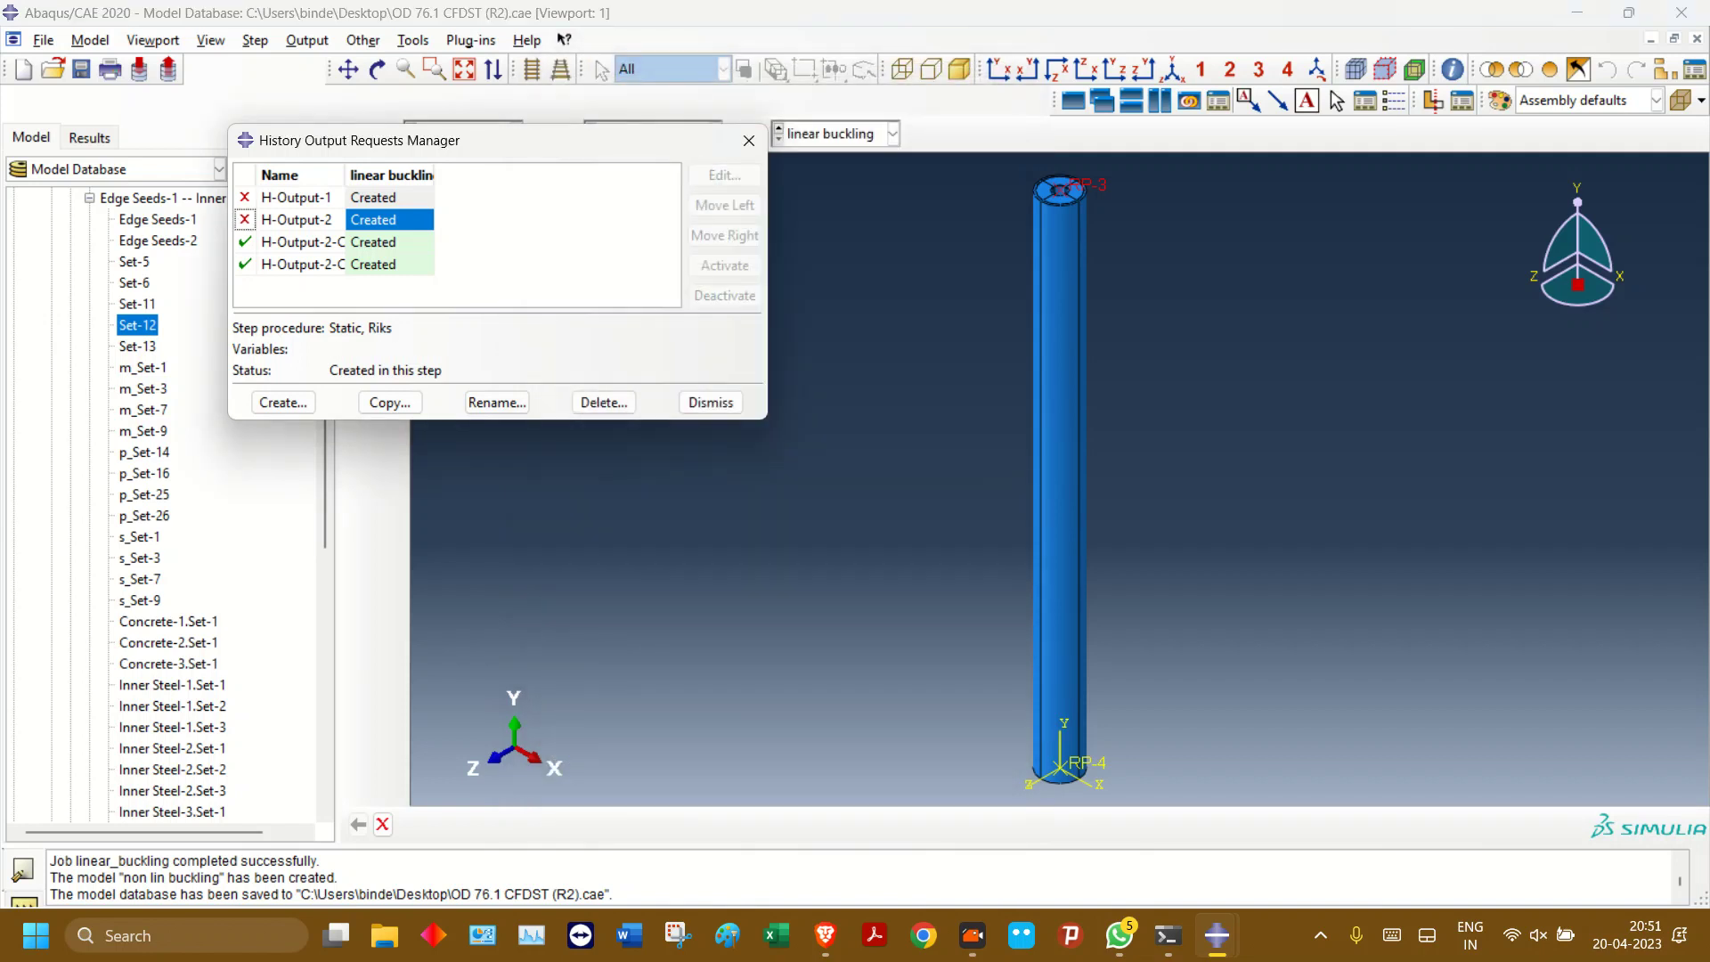
left_click(749, 141)
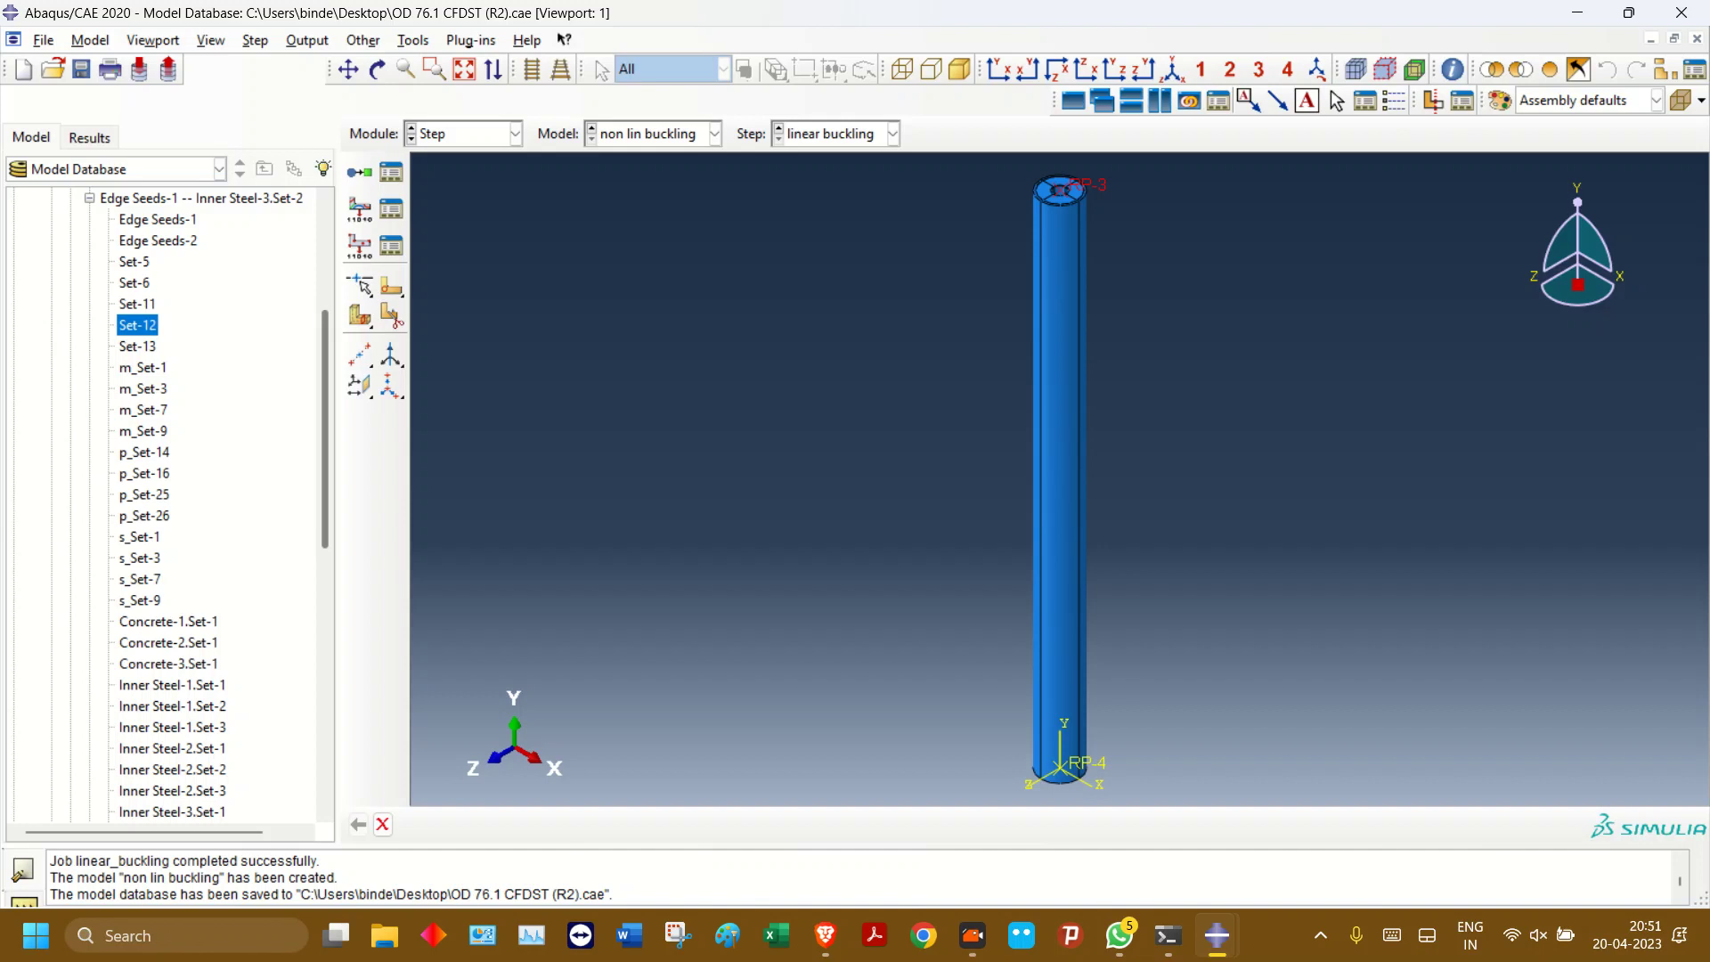
left_click(391, 246)
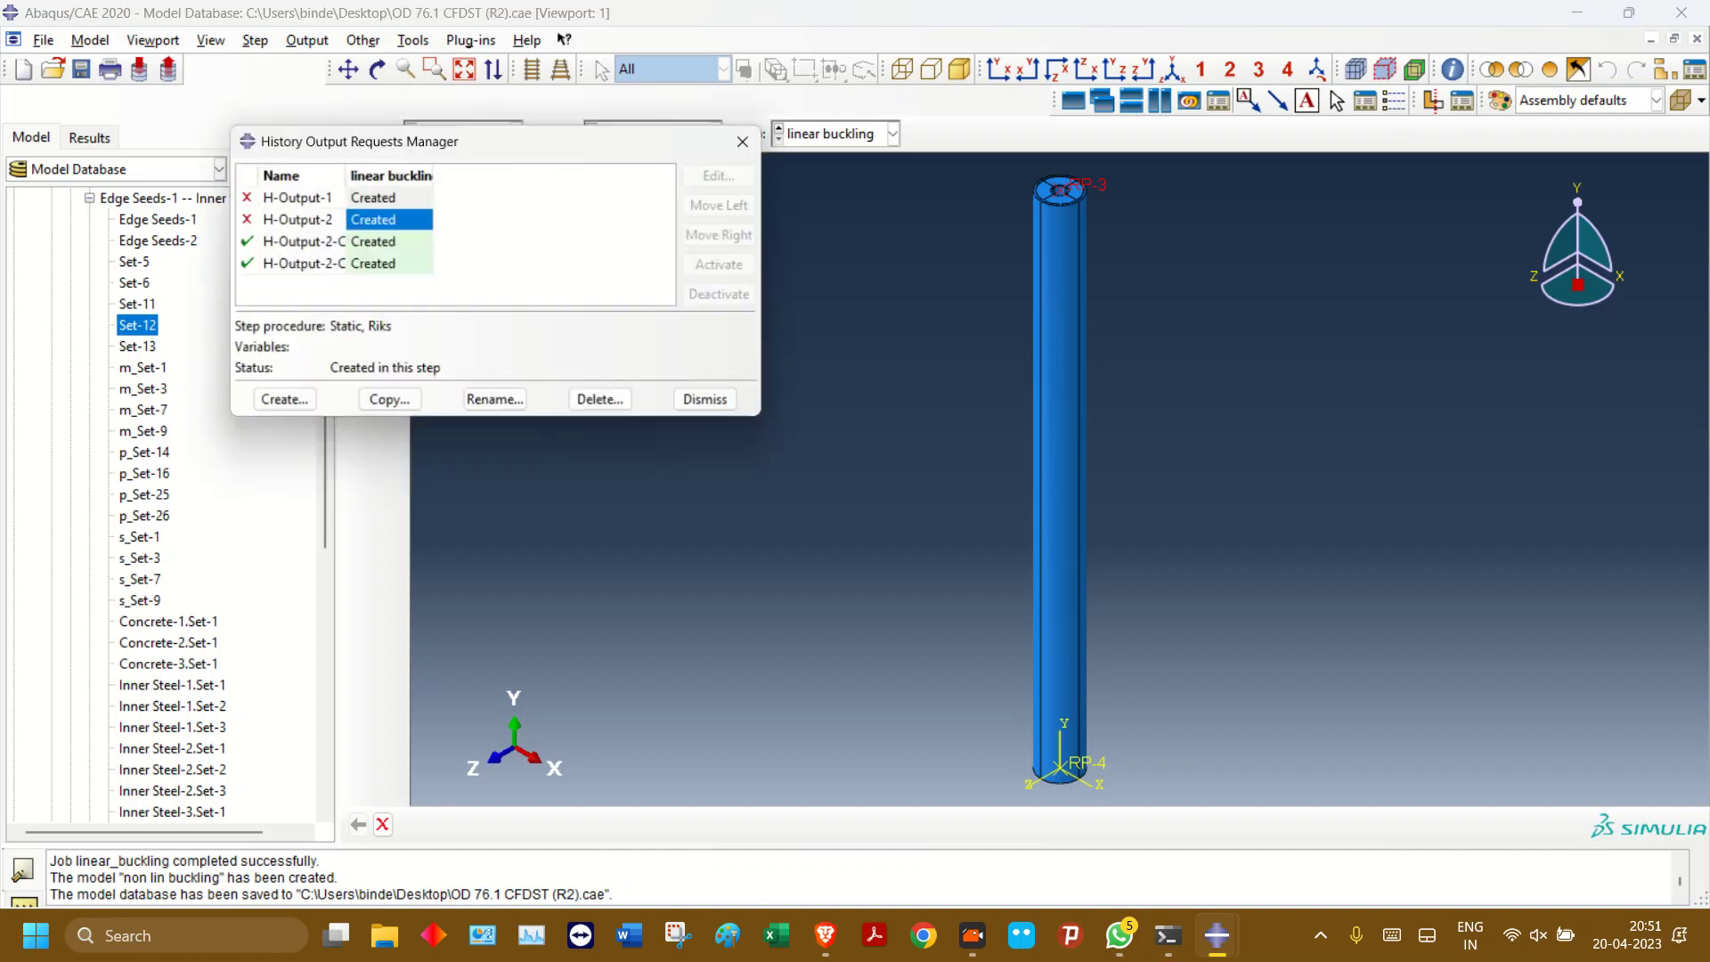
left_click(245, 220)
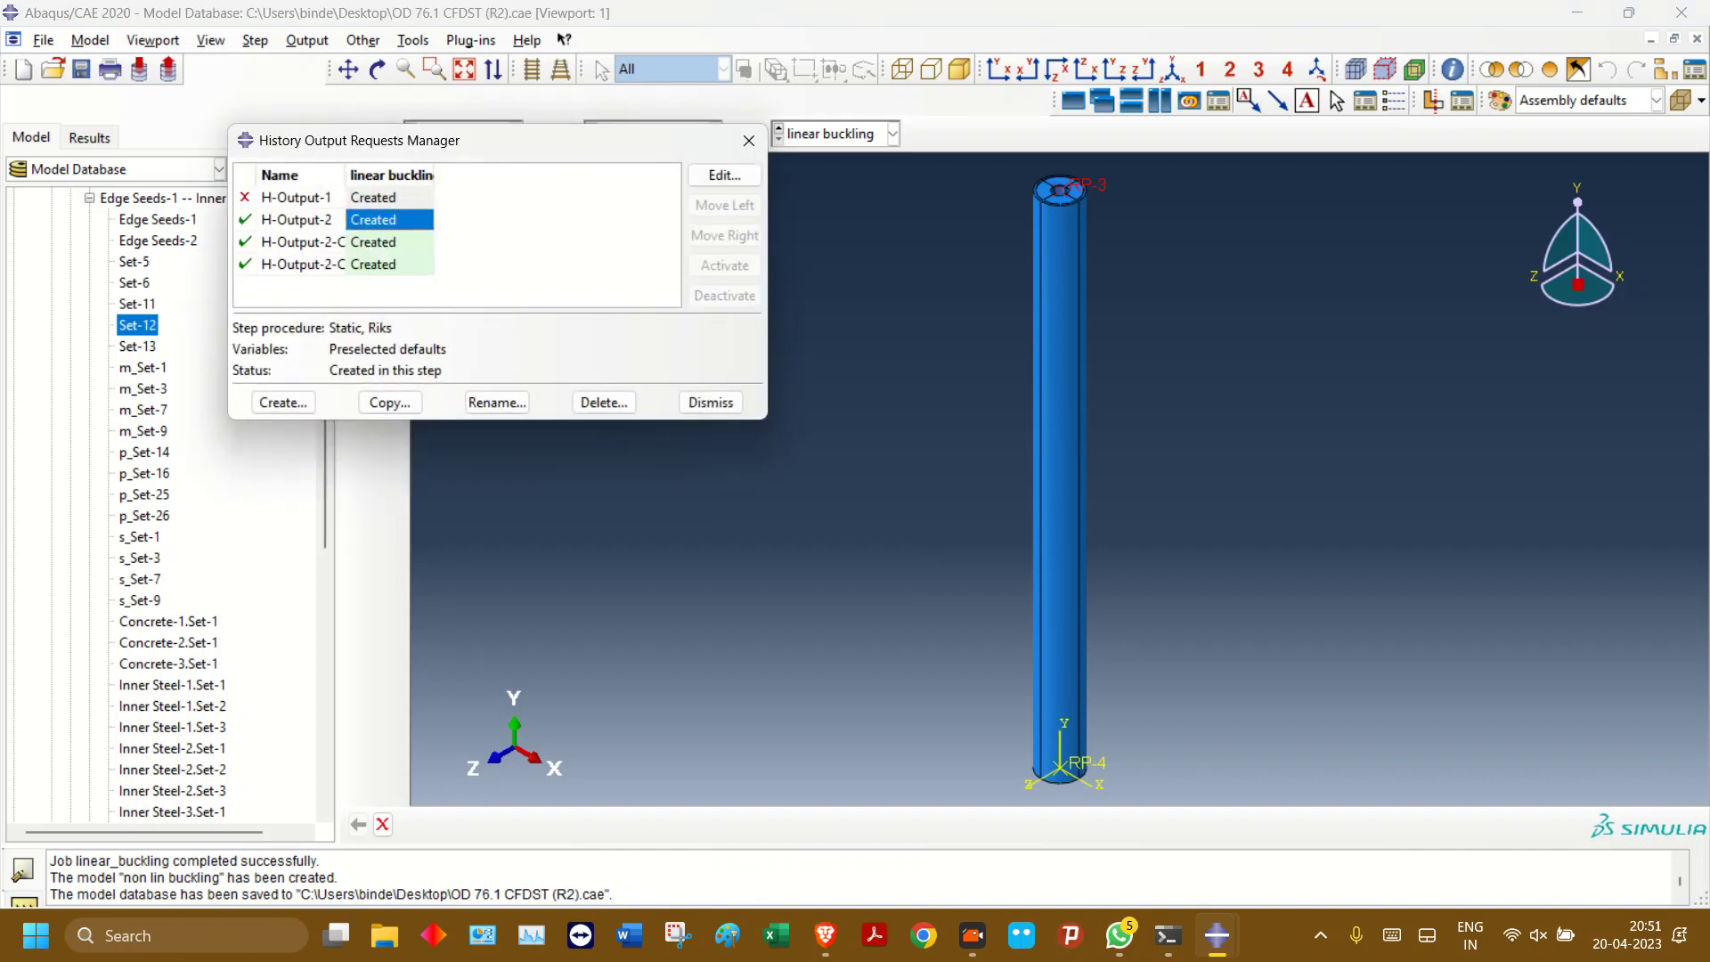
- Review the full list of energy totals in H-Output-2 again, from ALLAE to ETOTAL
double_click(397, 220)
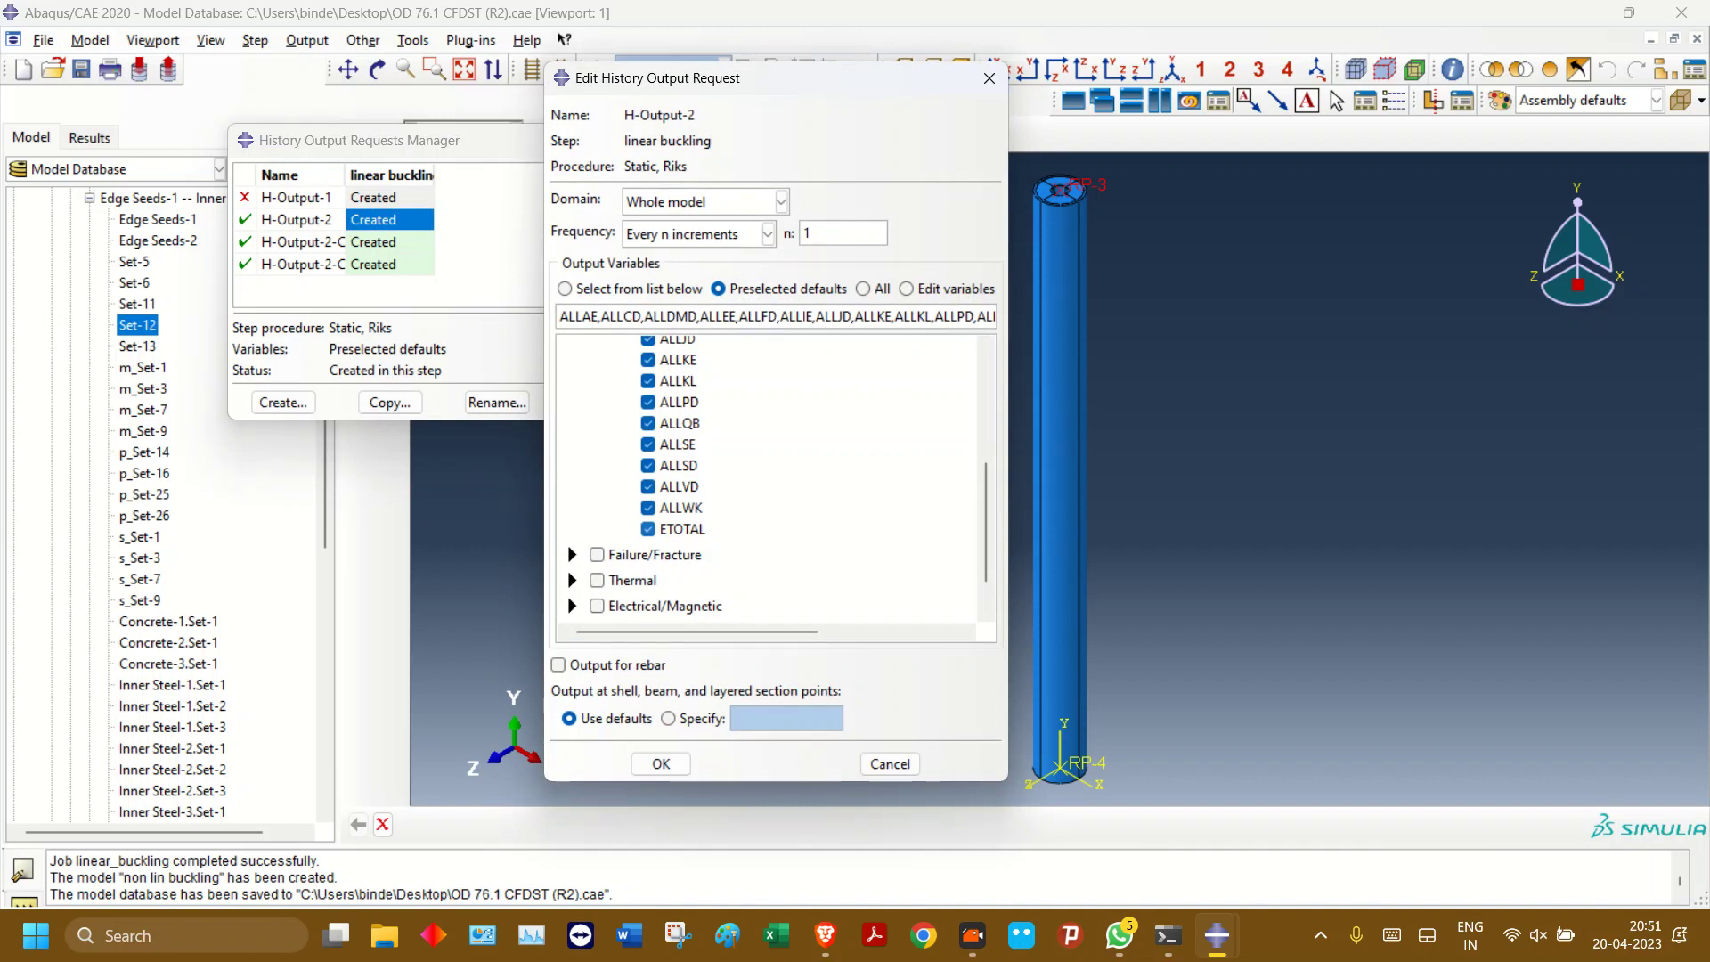
scroll(766, 481, "up", 3)
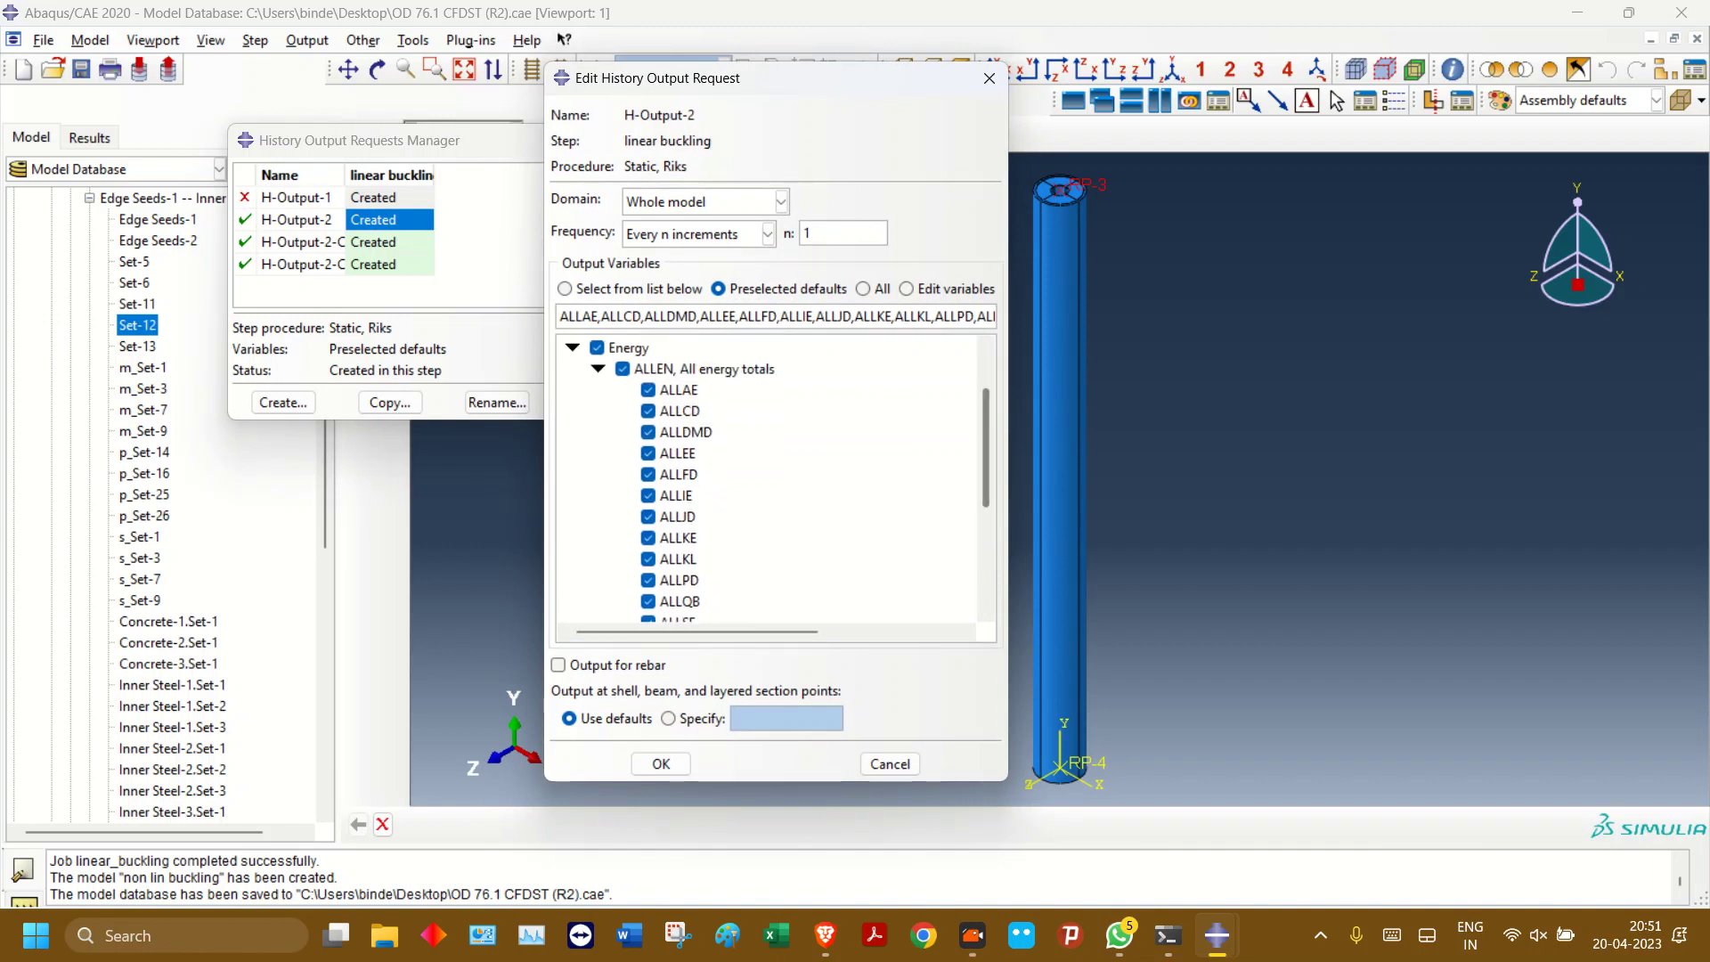
scroll(766, 481, "down", 2)
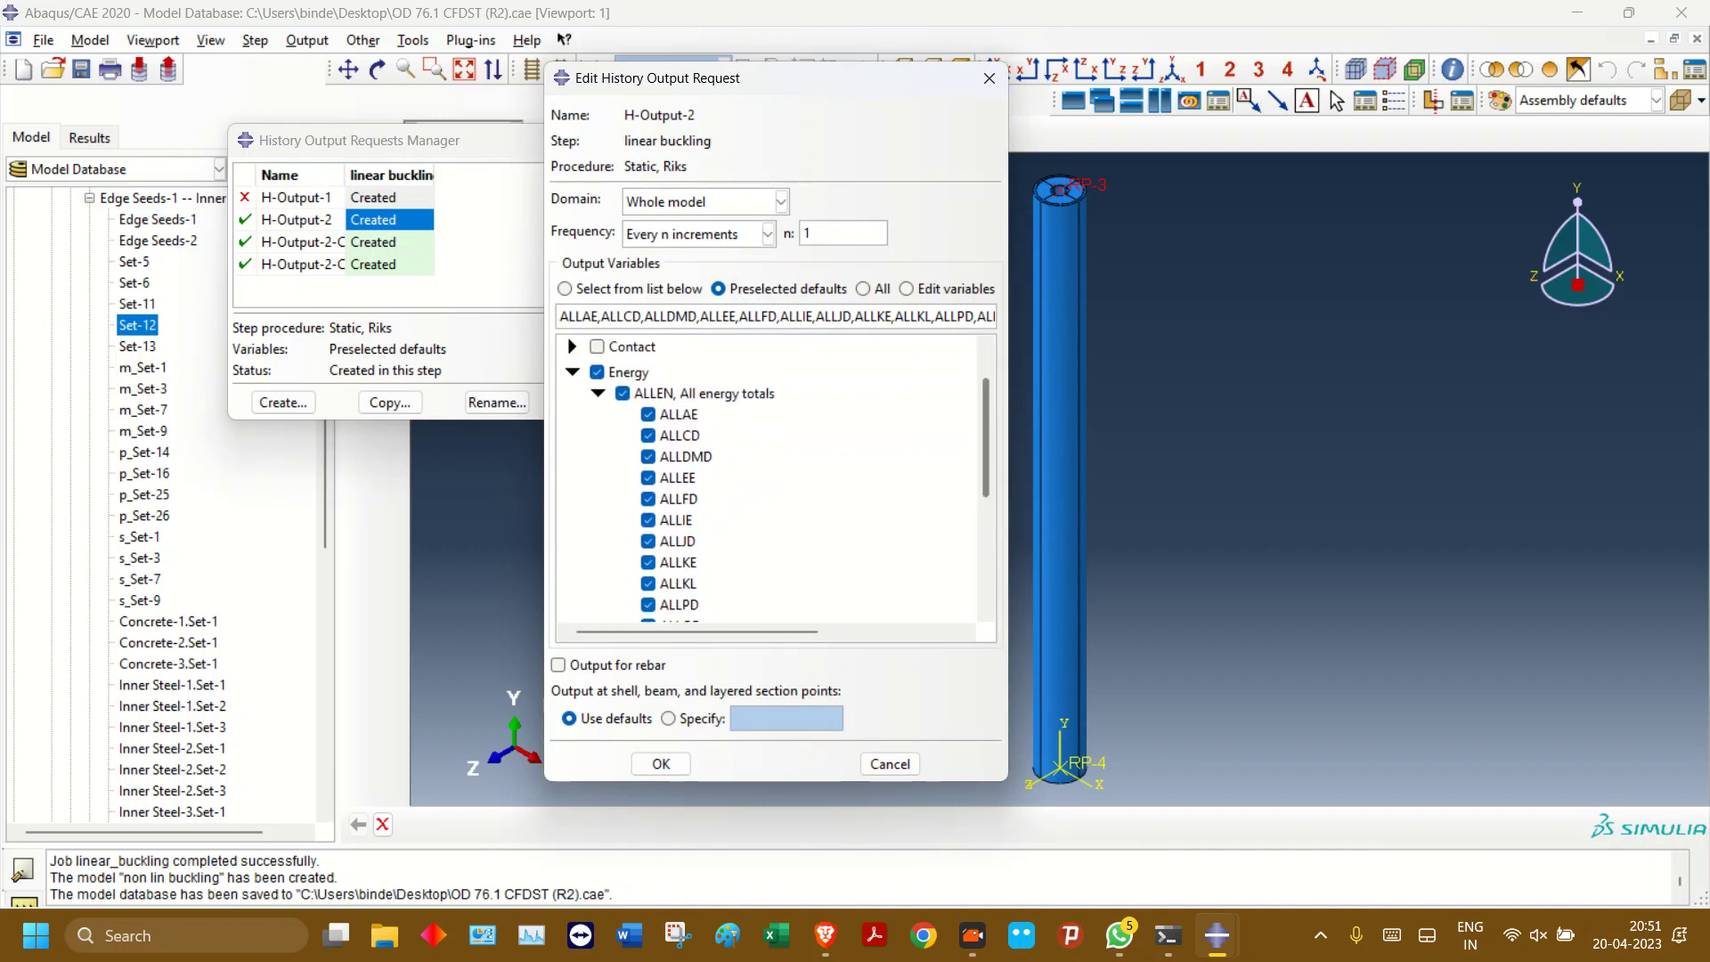
scroll(766, 481, "down", 4)
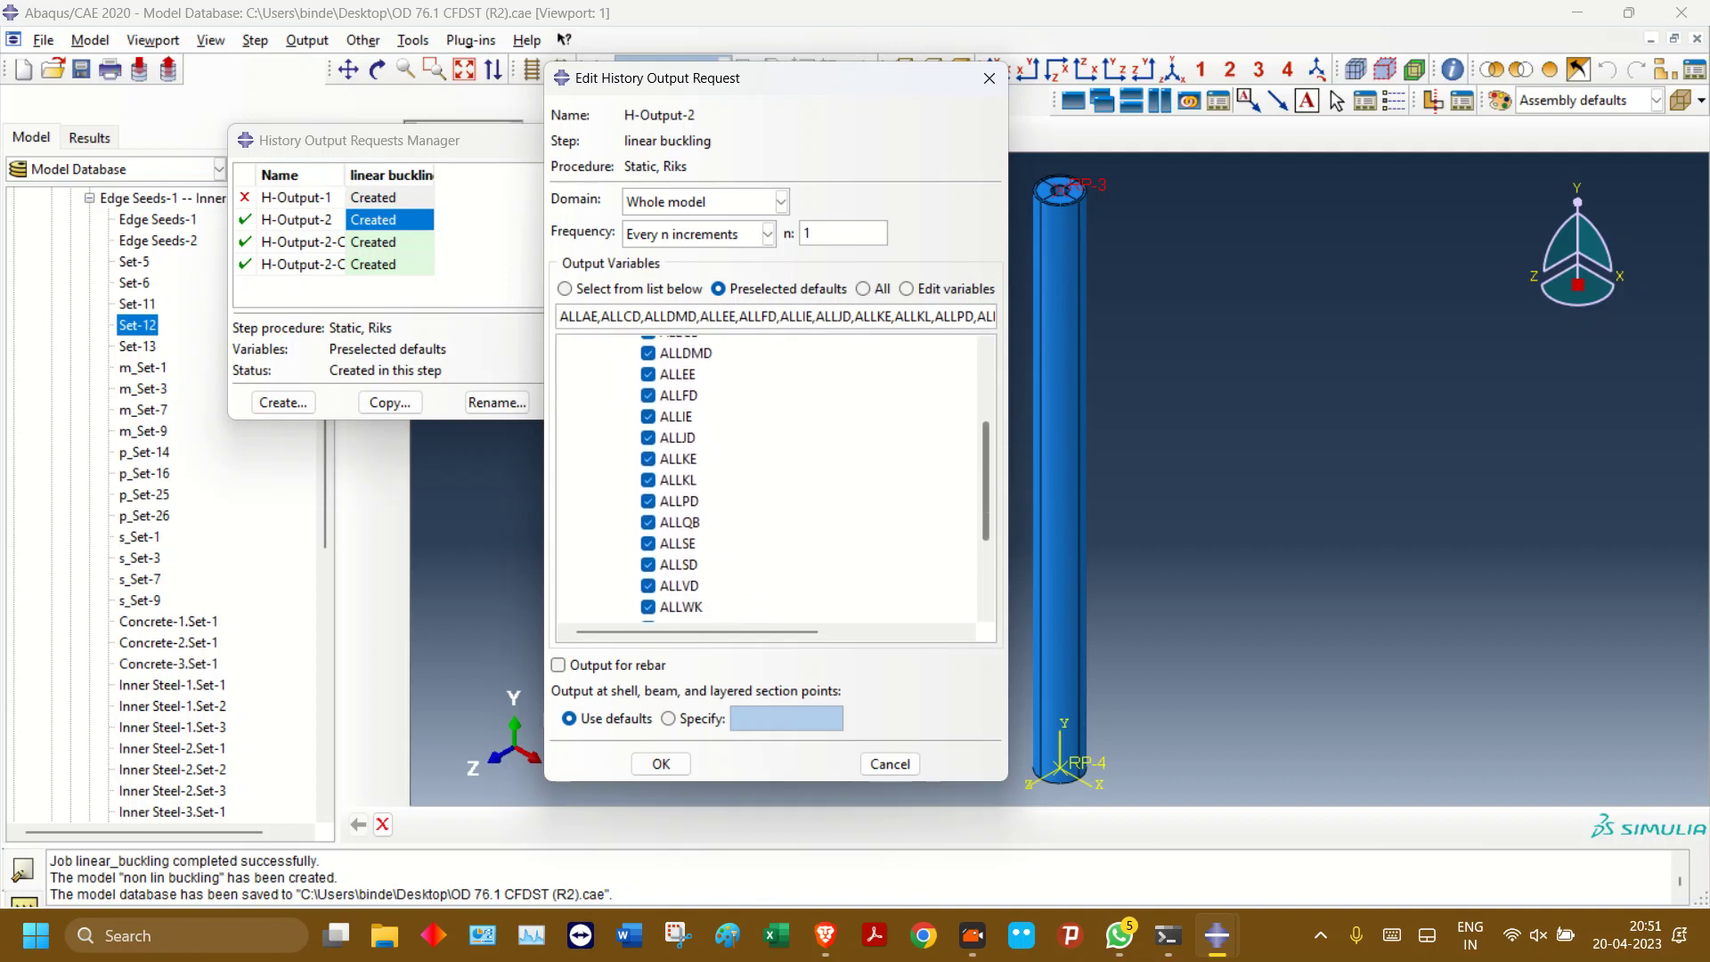
scroll(765, 481, "down", 1)
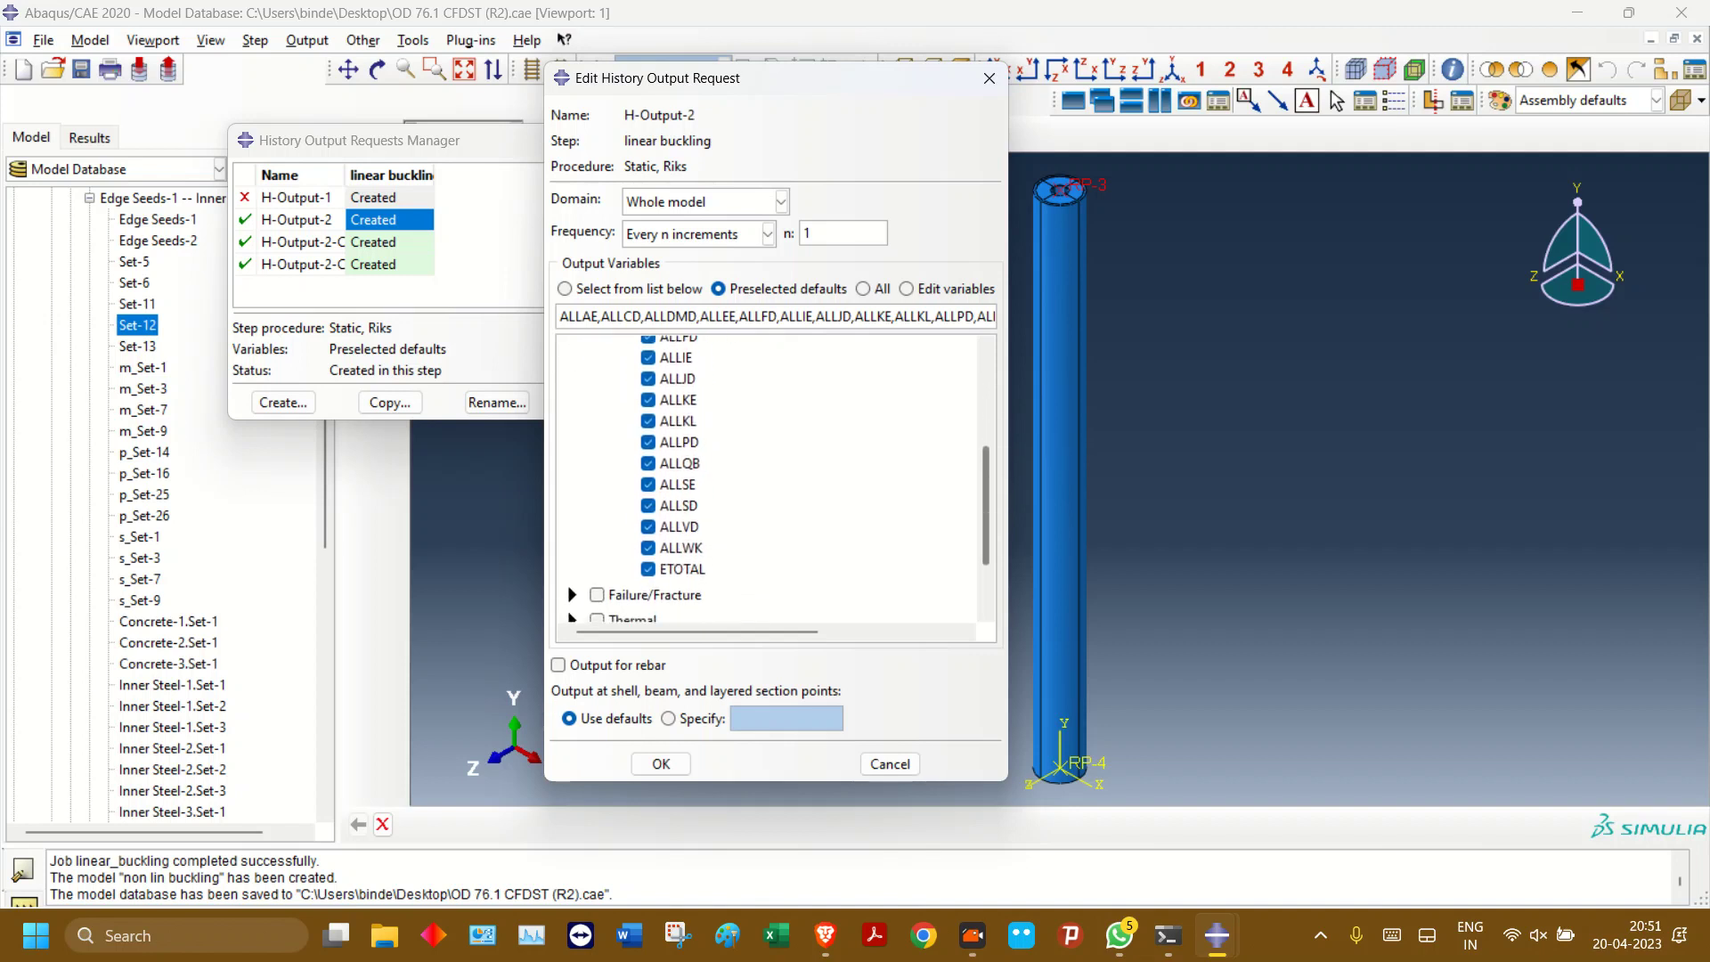
scroll(766, 481, "down", 4)
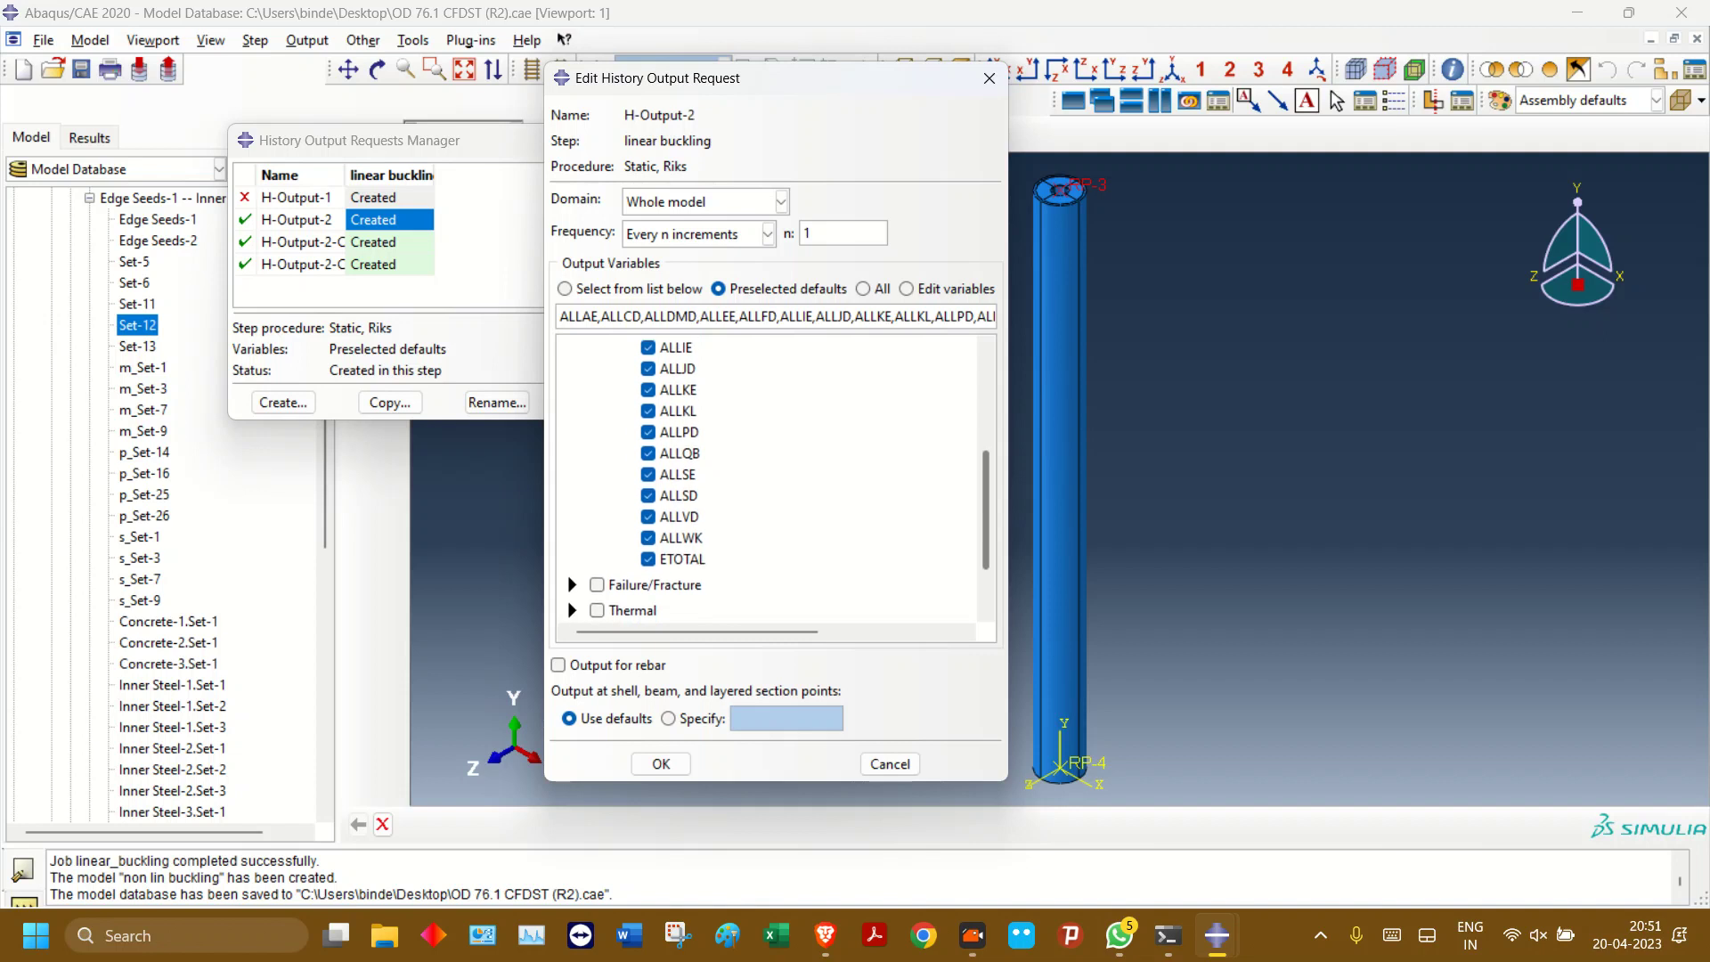
scroll(766, 481, "up", 5)
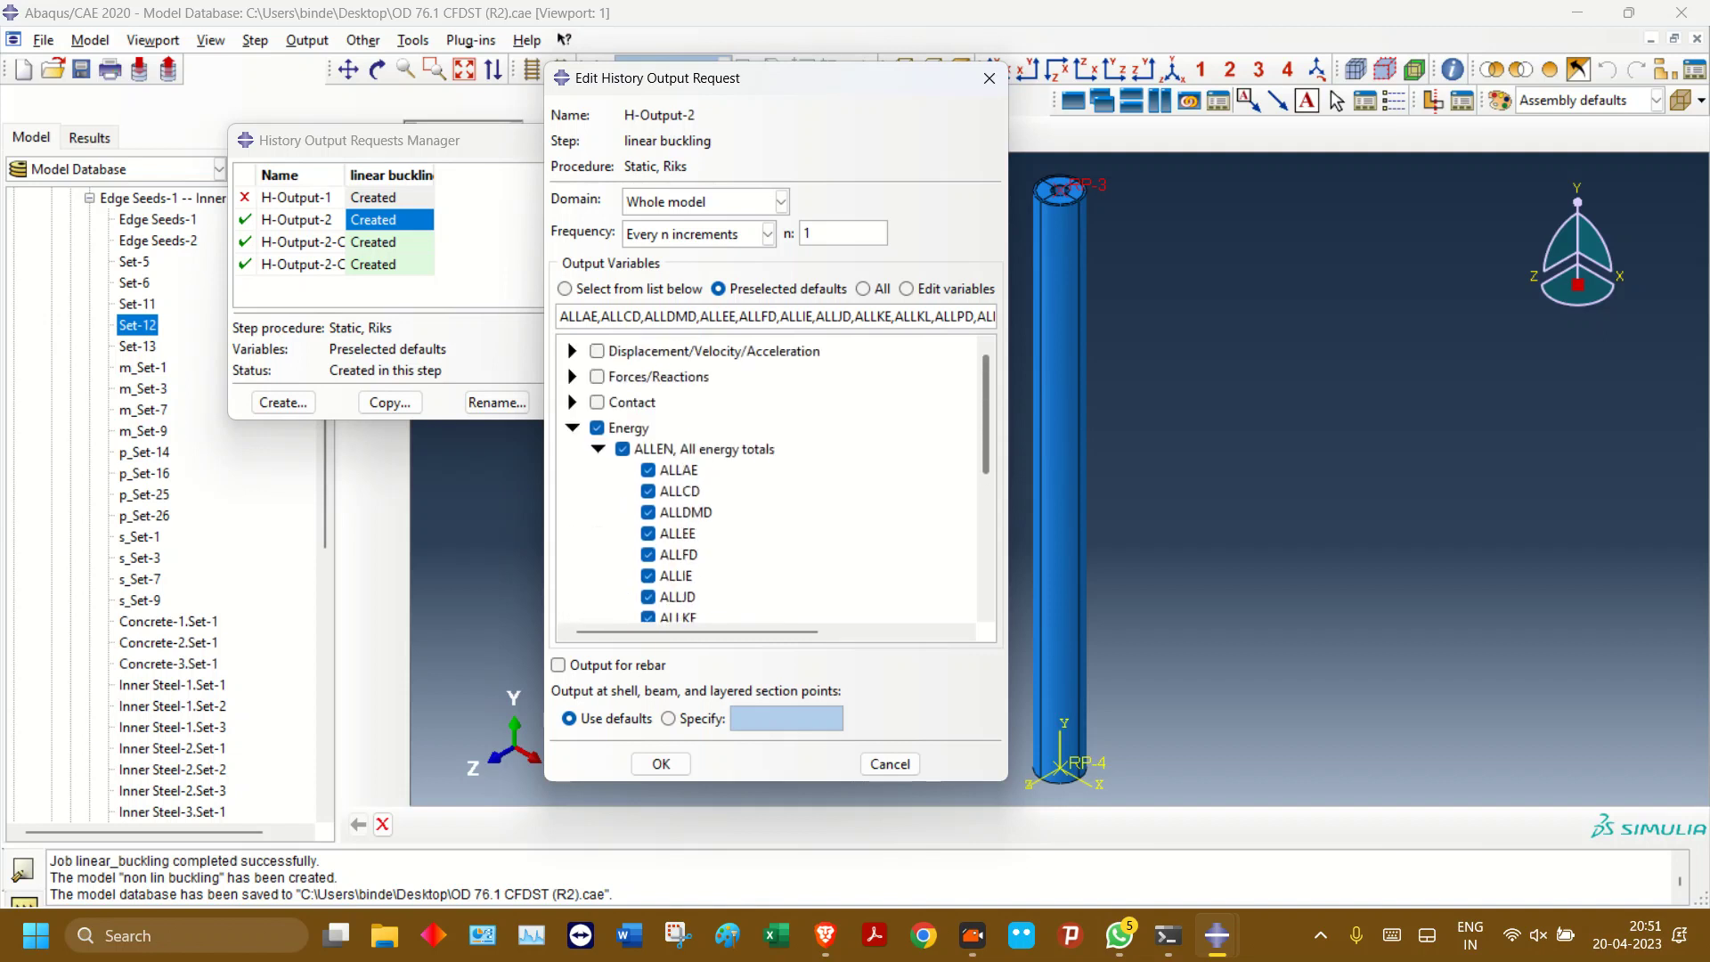
scroll(766, 481, "down", 5)
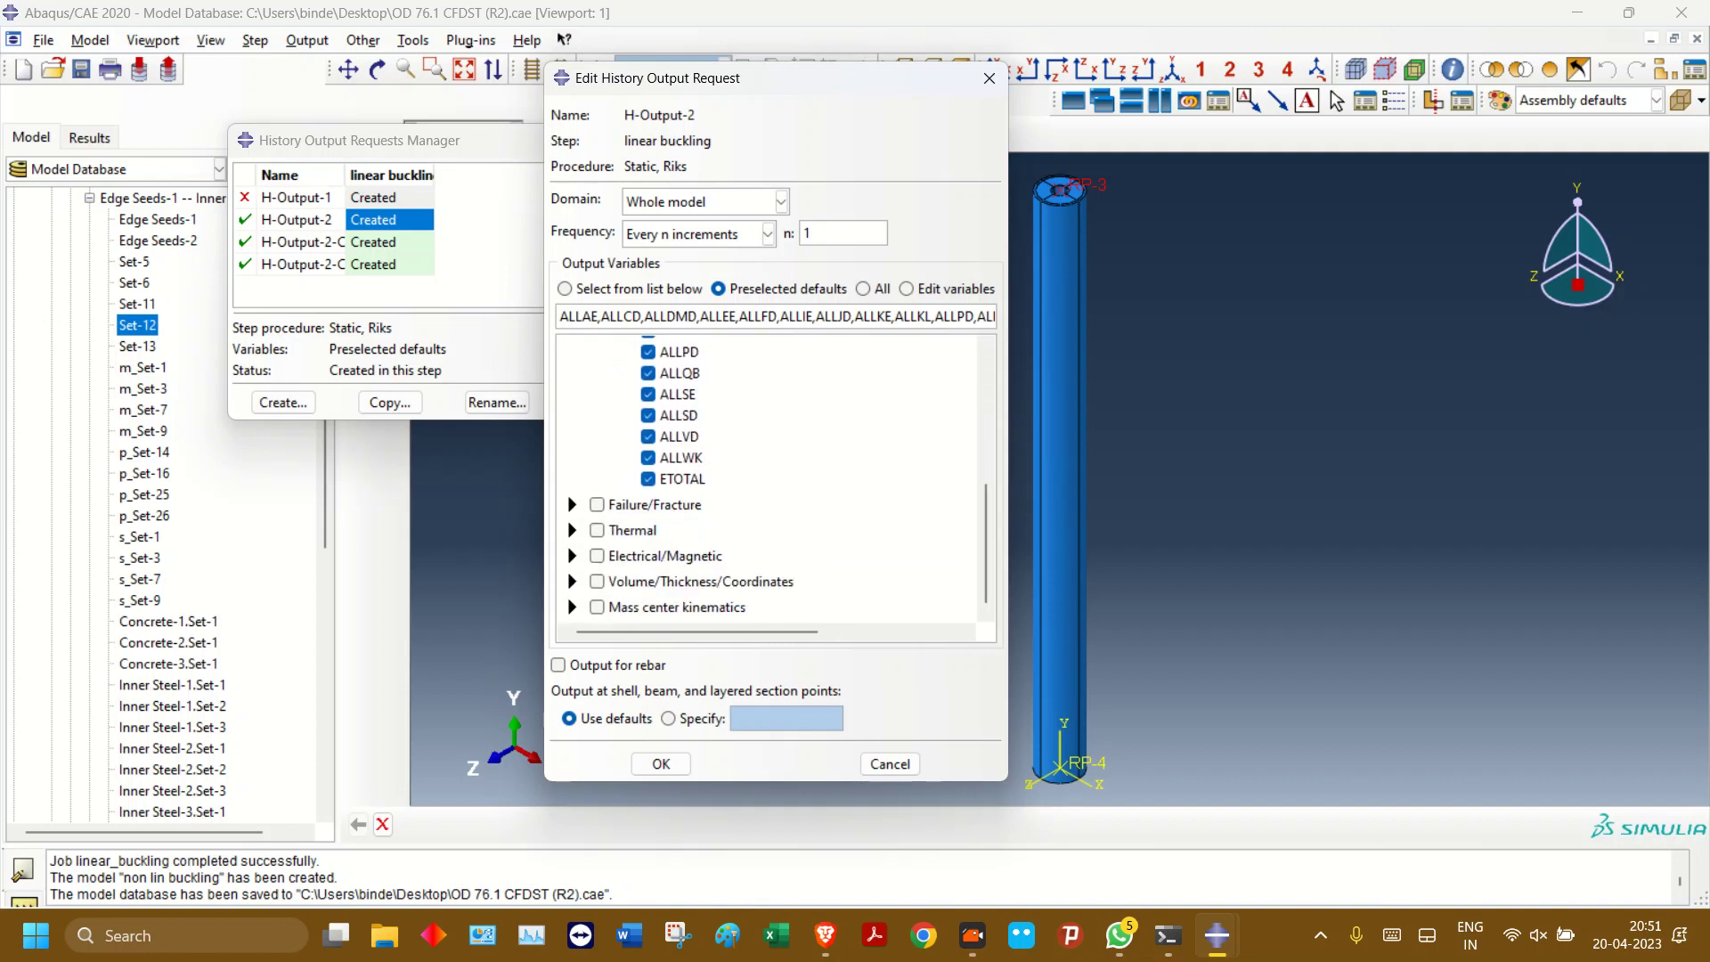
scroll(766, 481, "up", 5)
- Deselect the energy variables of H-Output-2, discard that edit, and suppress the whole request instead
left_click(597, 428)
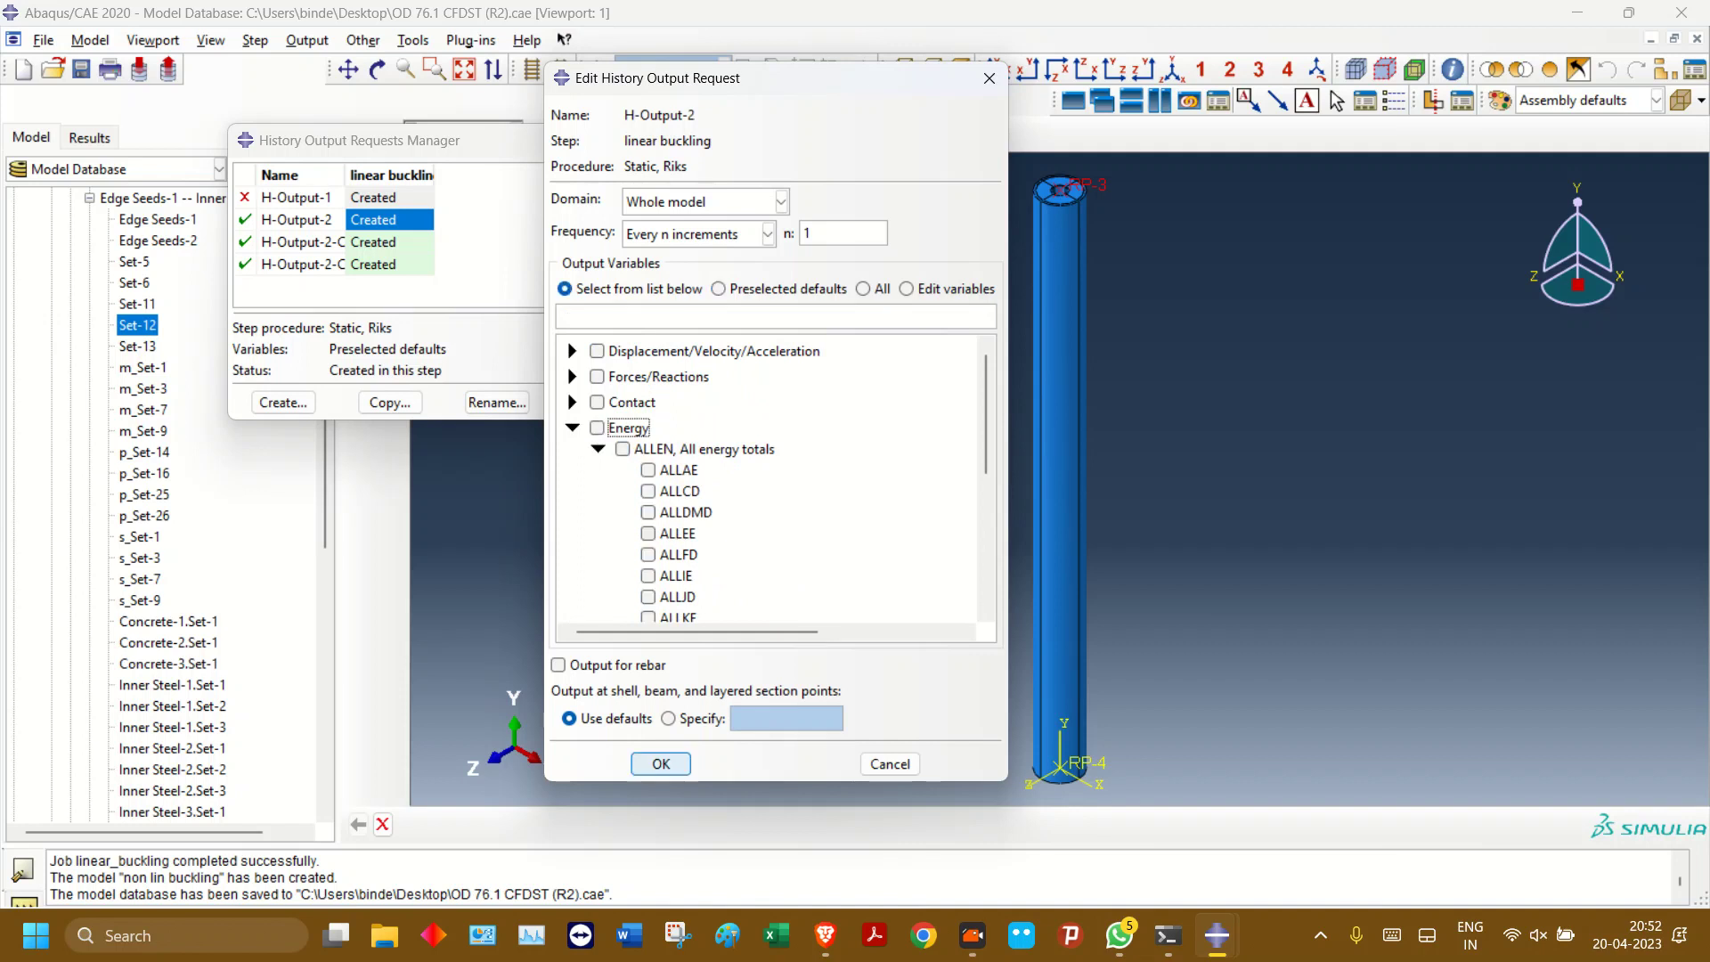
left_click(891, 764)
left_click(775, 460)
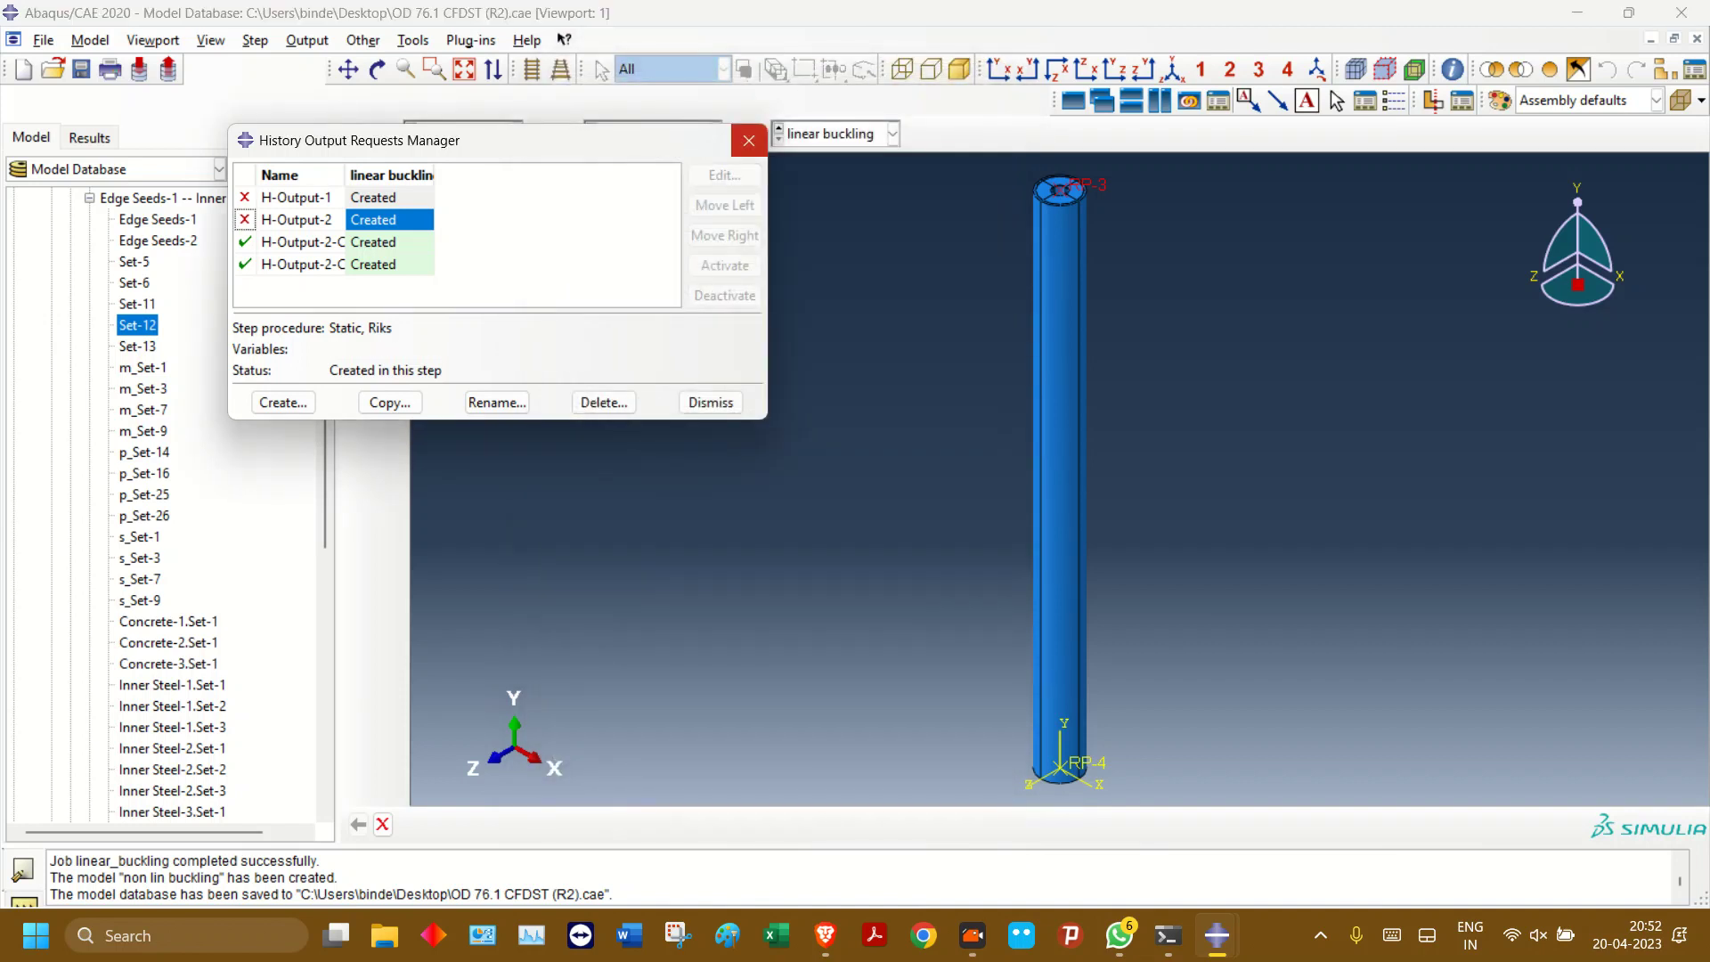
left_click(749, 139)
- Create a job named non_bucklin for the model non lin buckling
left_click_drag(325, 427, 325, 684)
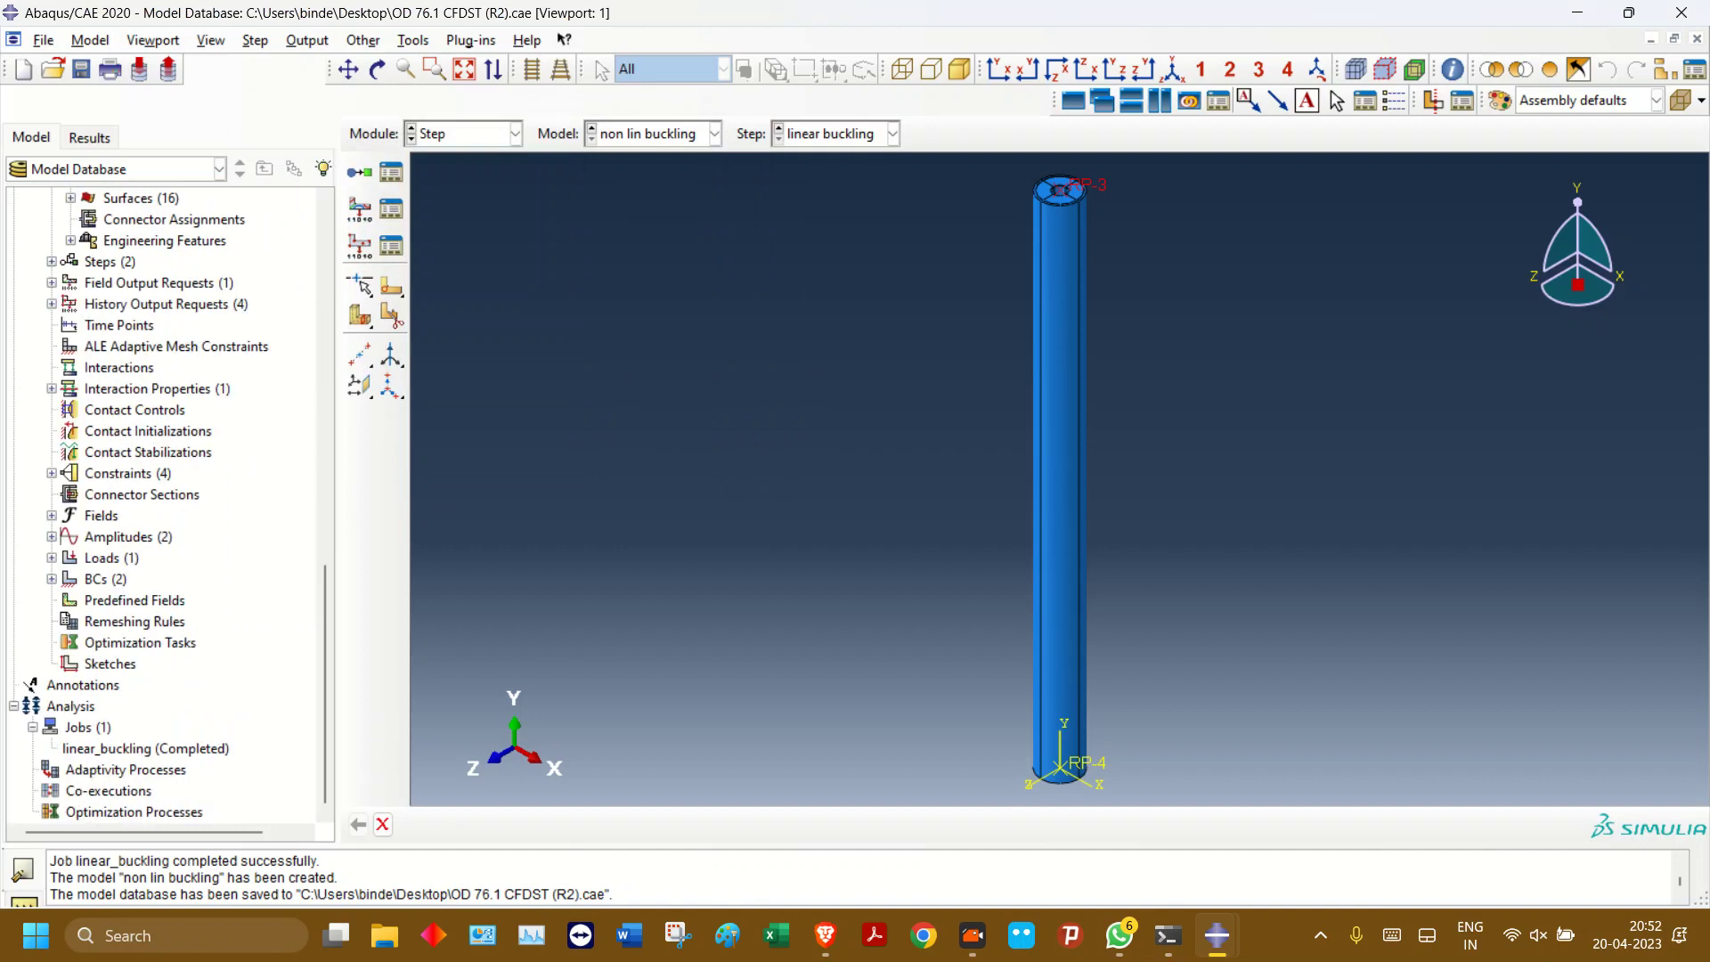
left_click(145, 749)
double_click(86, 727)
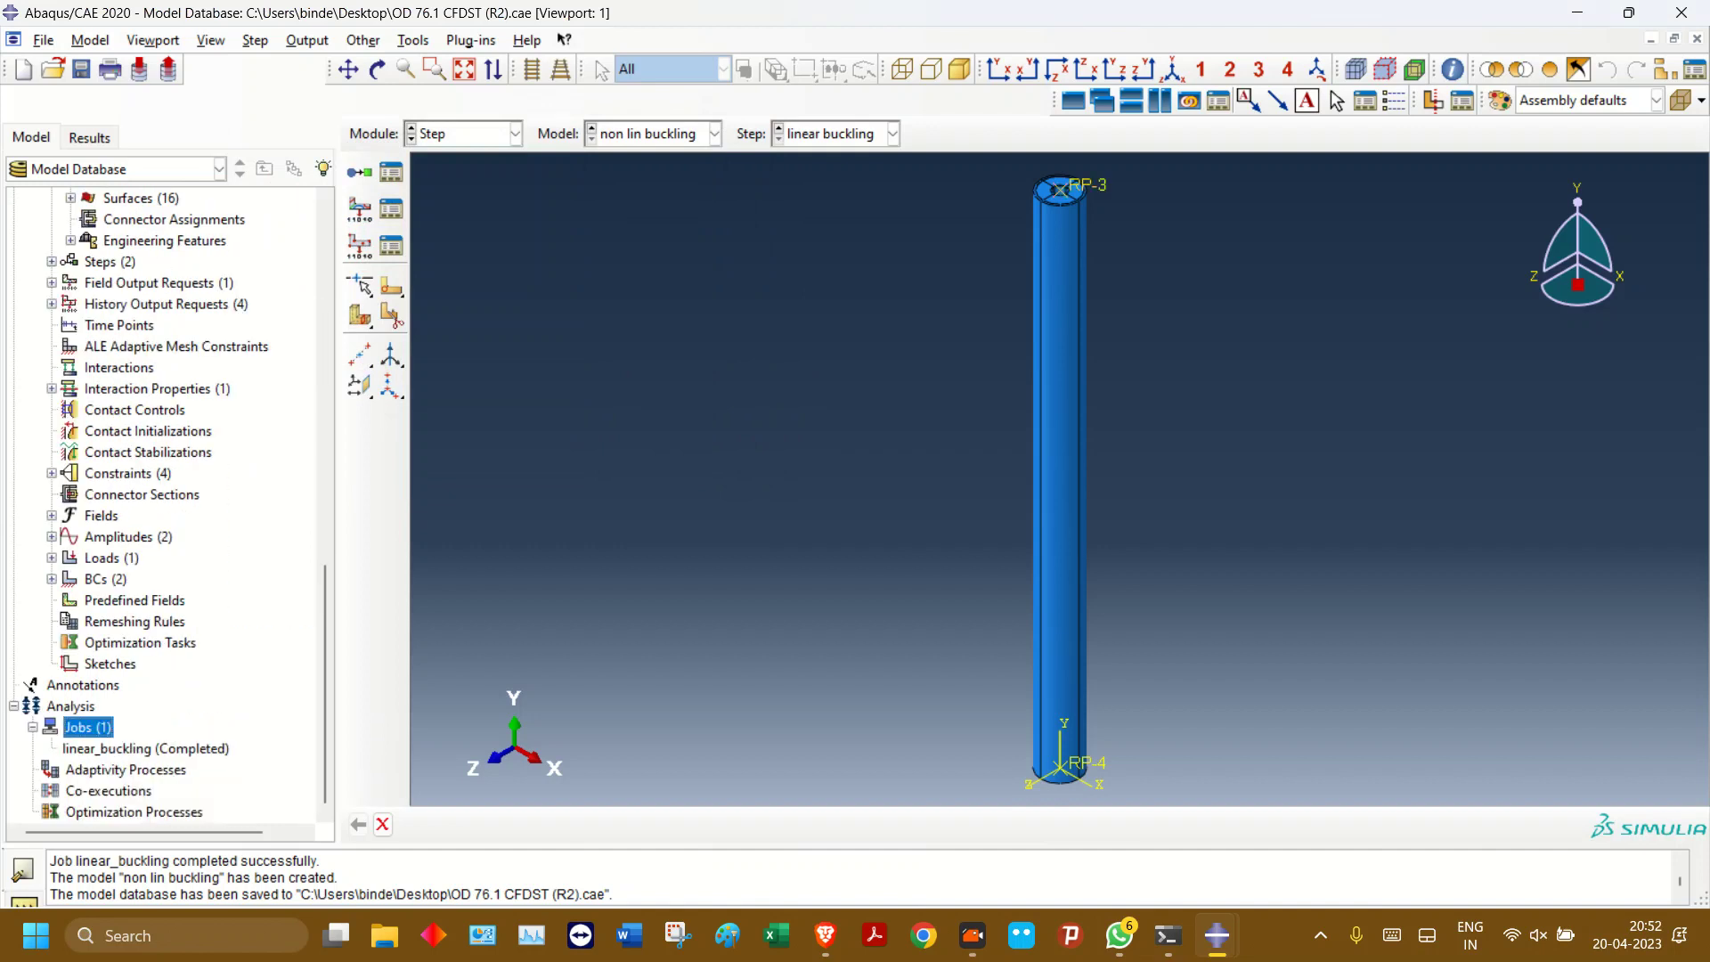
type("non")
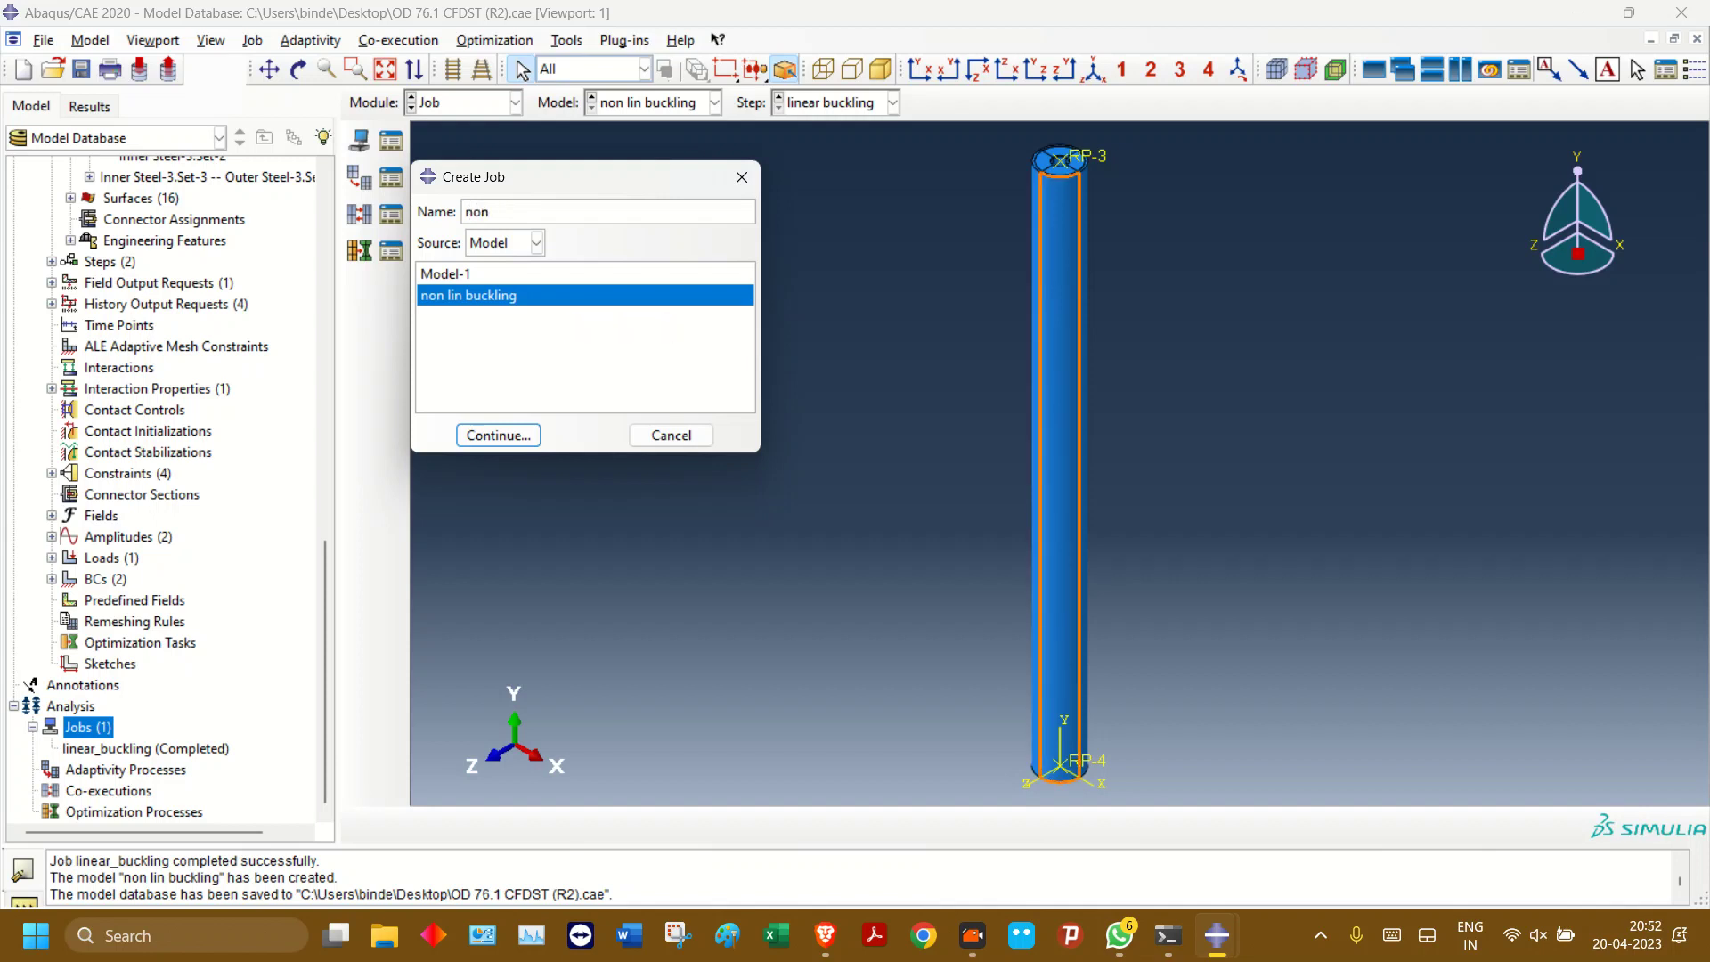
type("+bucklin")
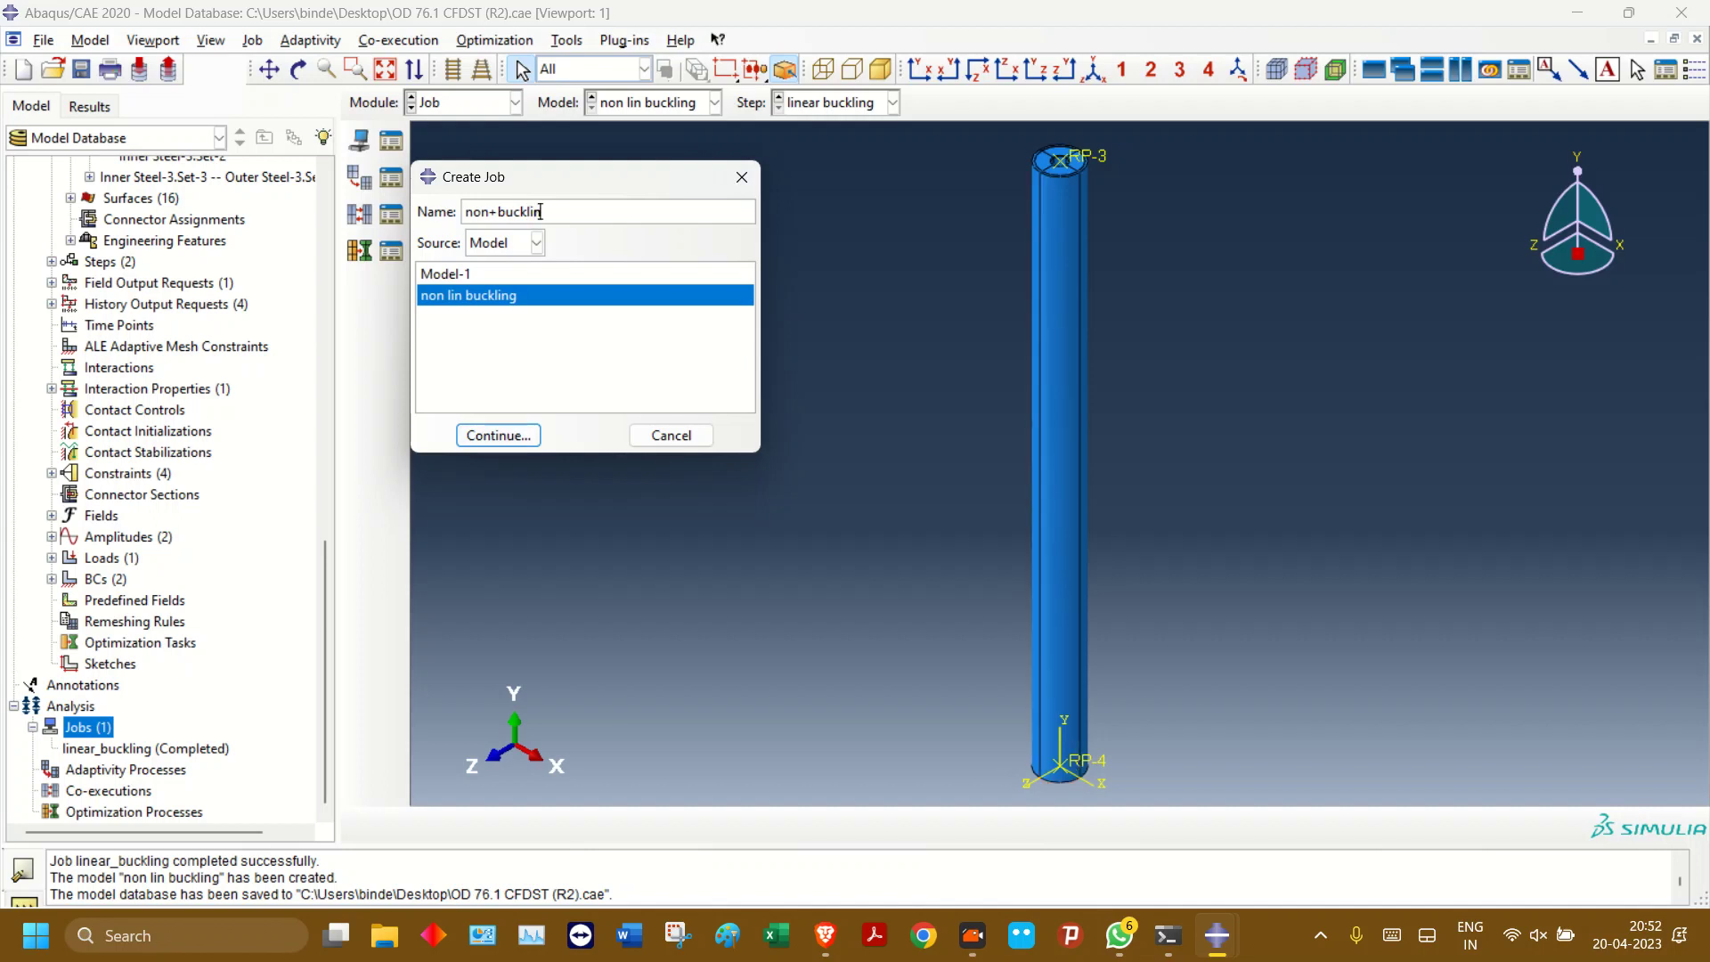
left_click(492, 212)
key("BackSpace")
type("_")
left_click(498, 435)
- Enable multiple processors for the non_bucklin job, raise the processor count, and finish creating the job
left_click(786, 318)
left_click(536, 349)
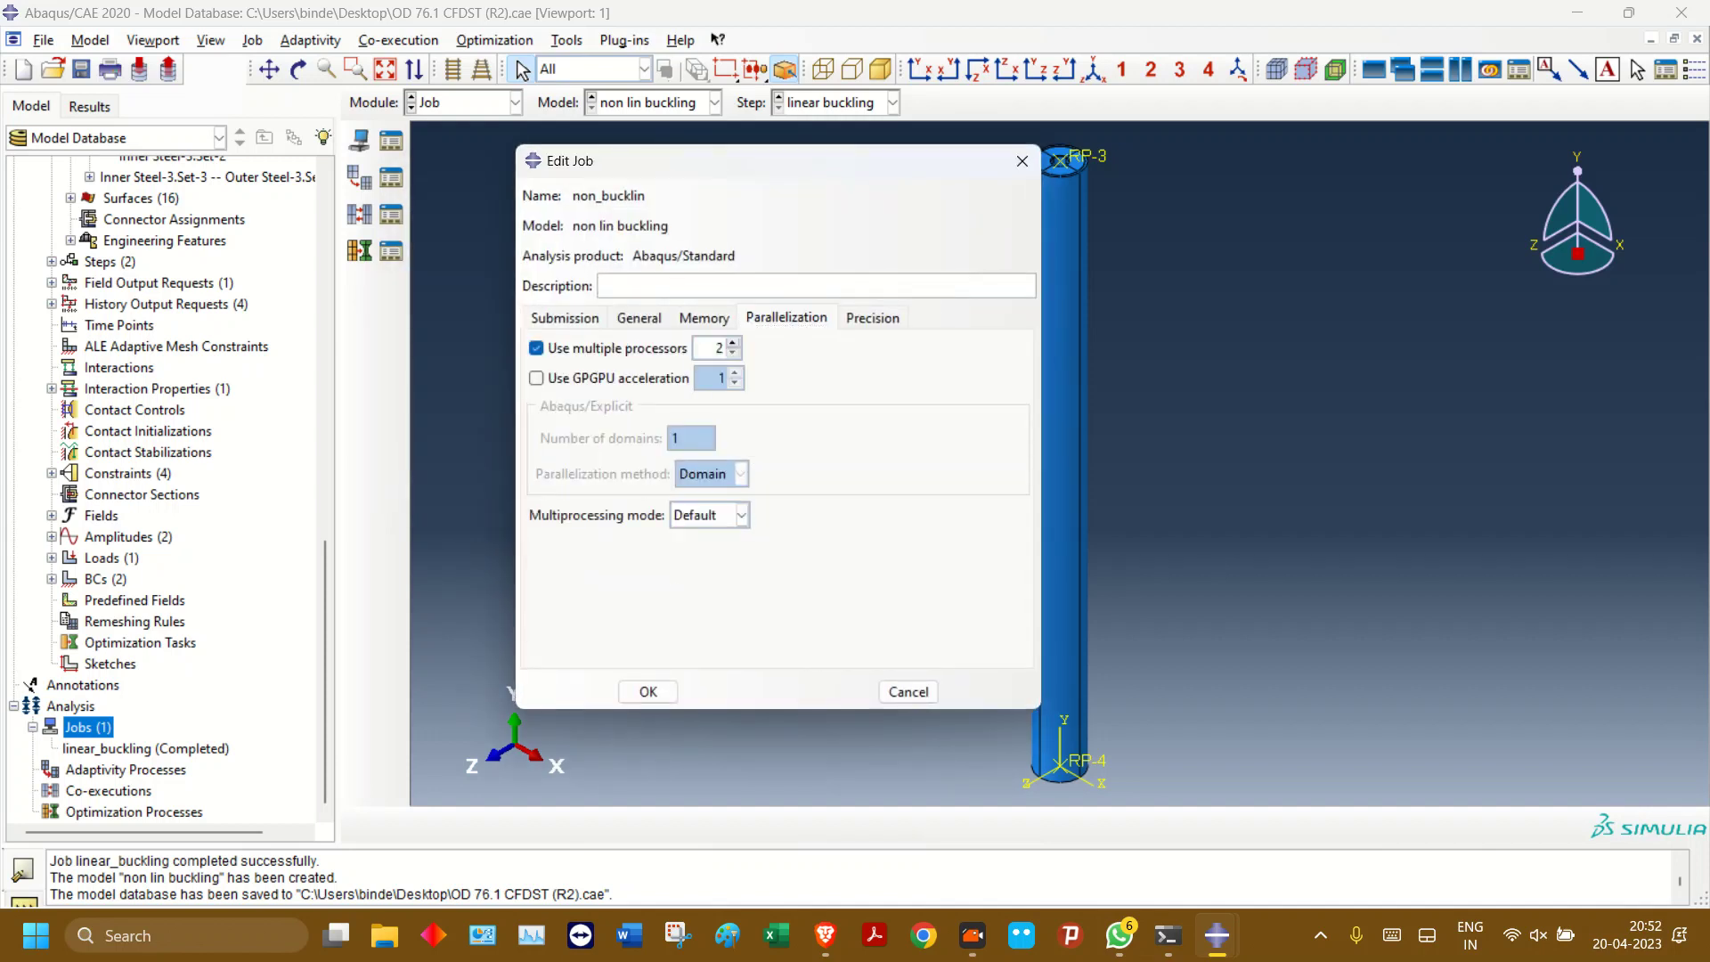
left_click(732, 342)
left_click(733, 343)
left_click(733, 342)
left_click(732, 343)
left_click(648, 692)
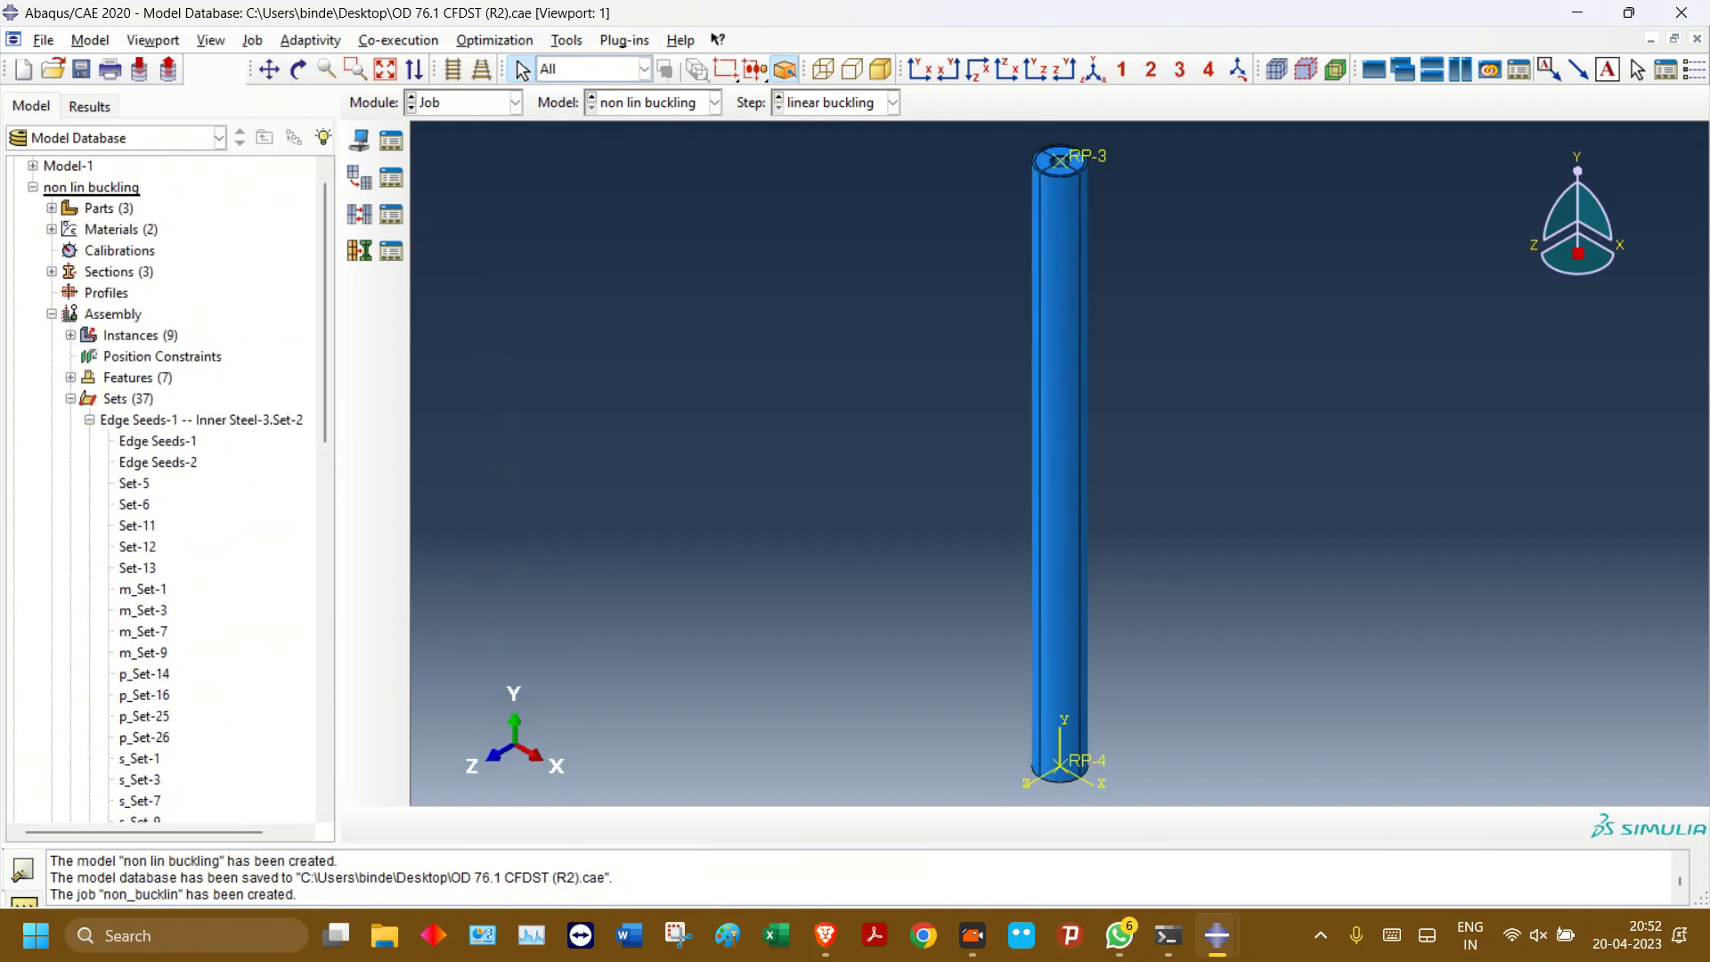
- Check the exact name of the linear_buckling job in its rename dialog, and close it without renaming
double_click(145, 728)
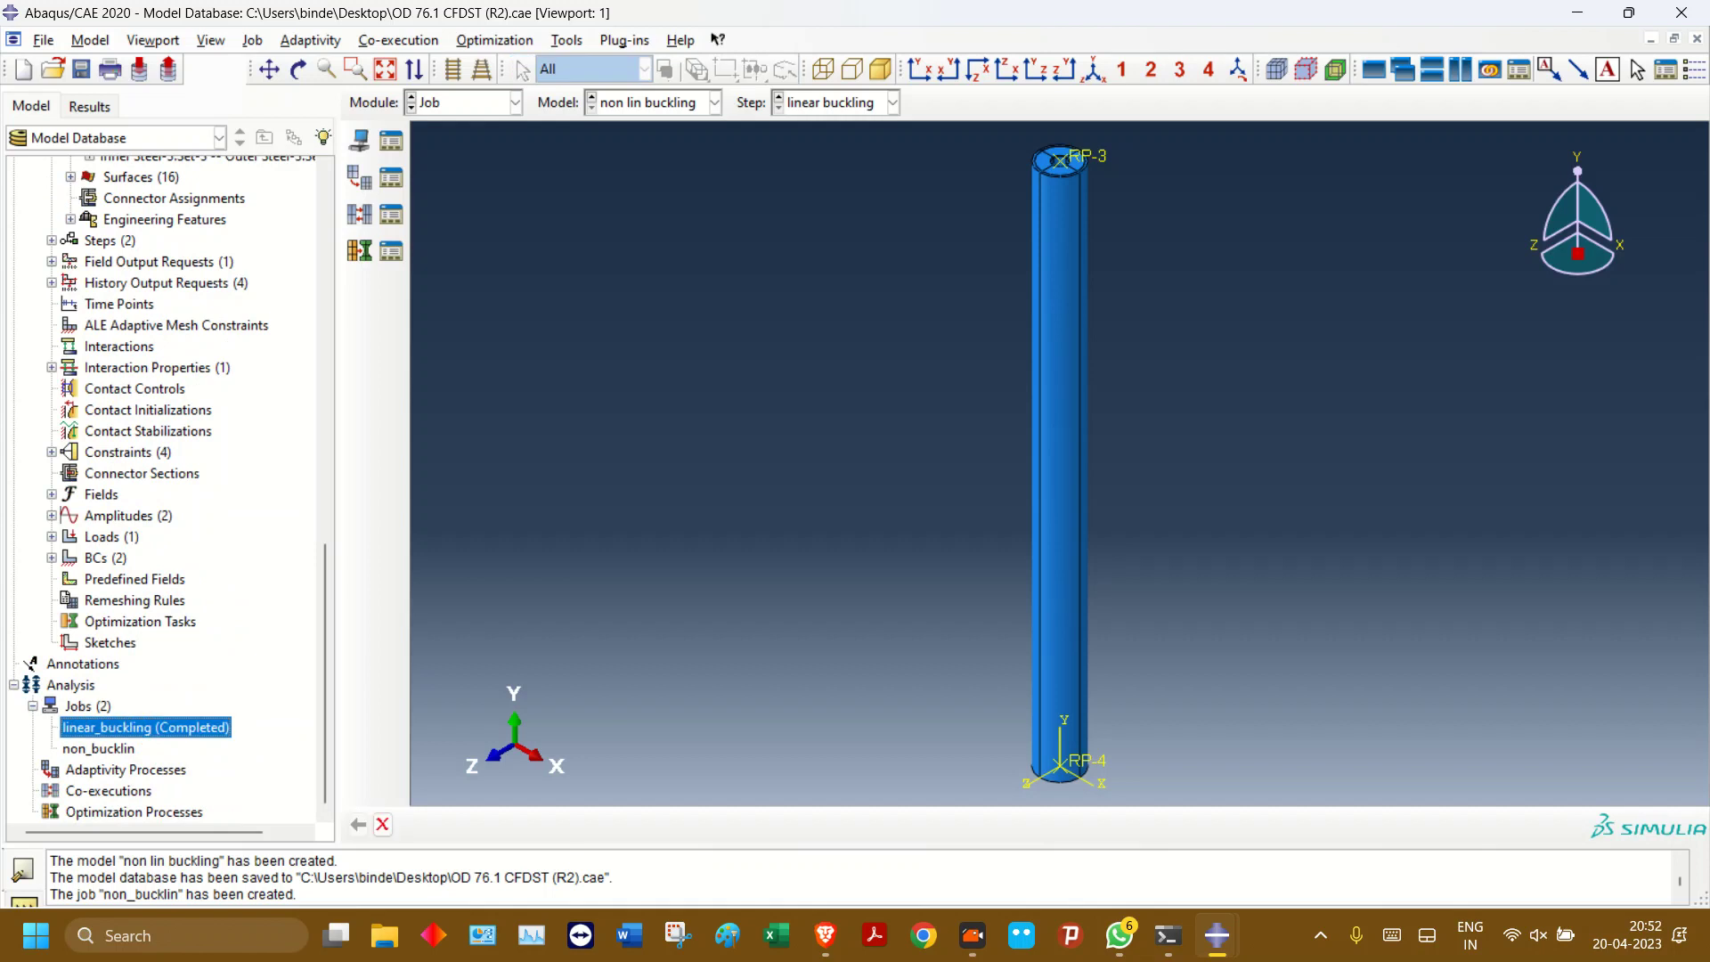
scroll(165, 489, "up", 15)
left_click(68, 188)
scroll(165, 489, "down", 15)
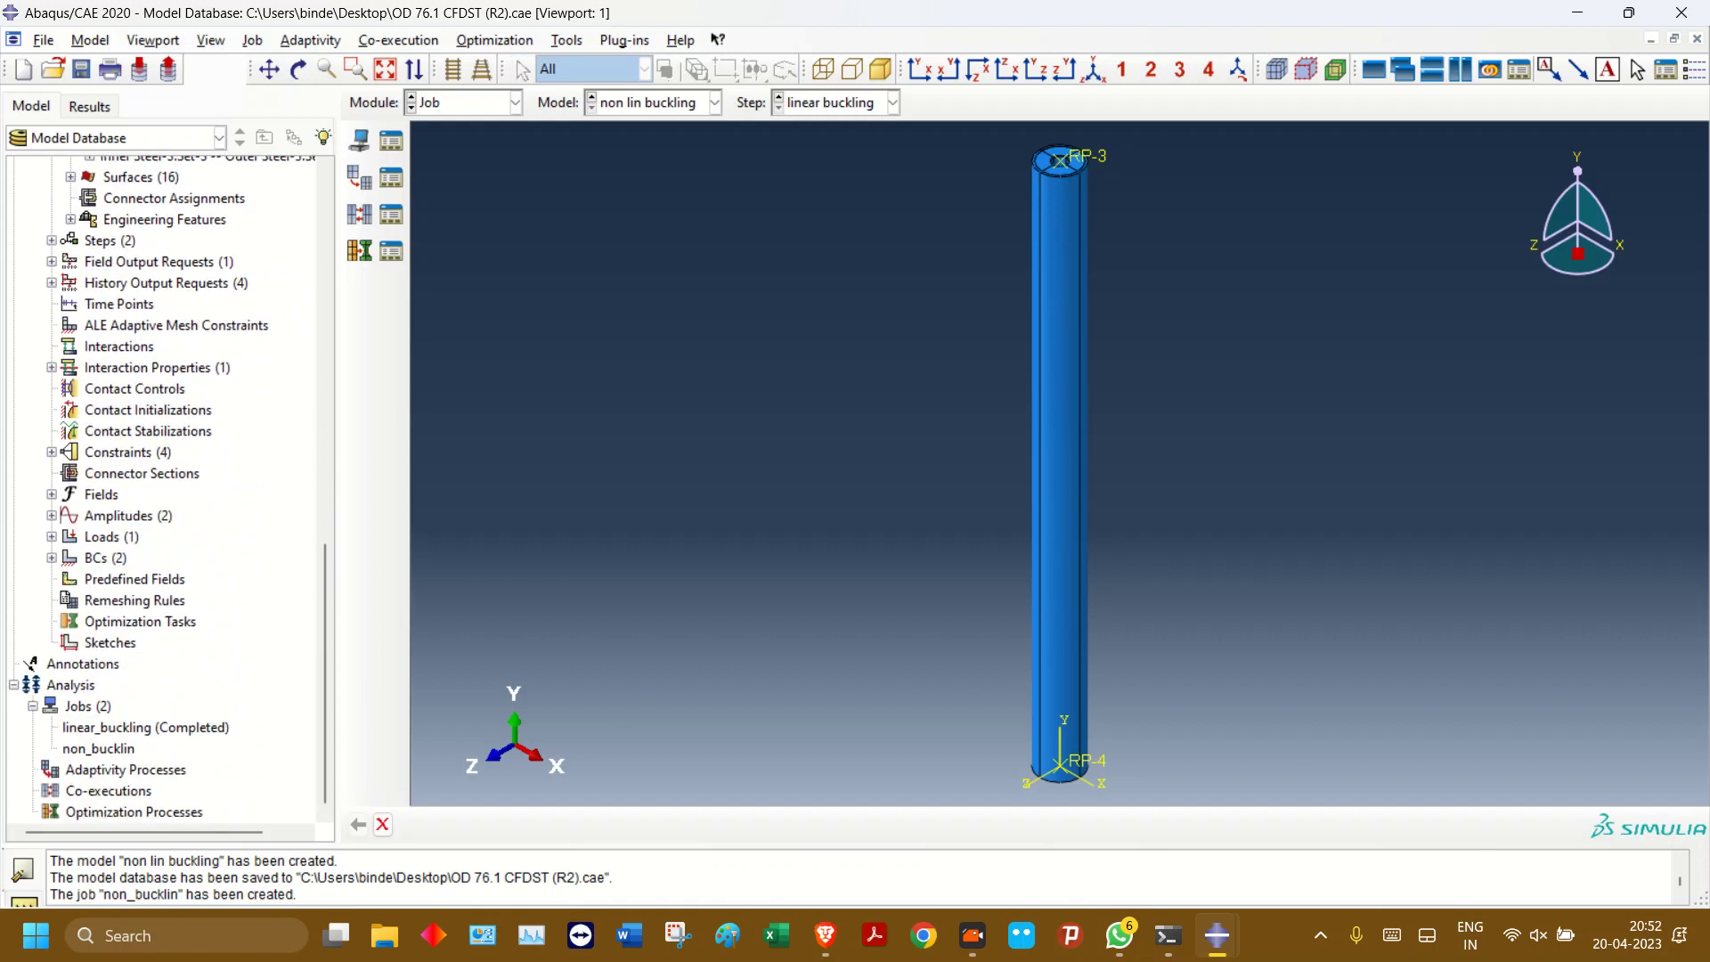
left_click(124, 727)
right_click(124, 728)
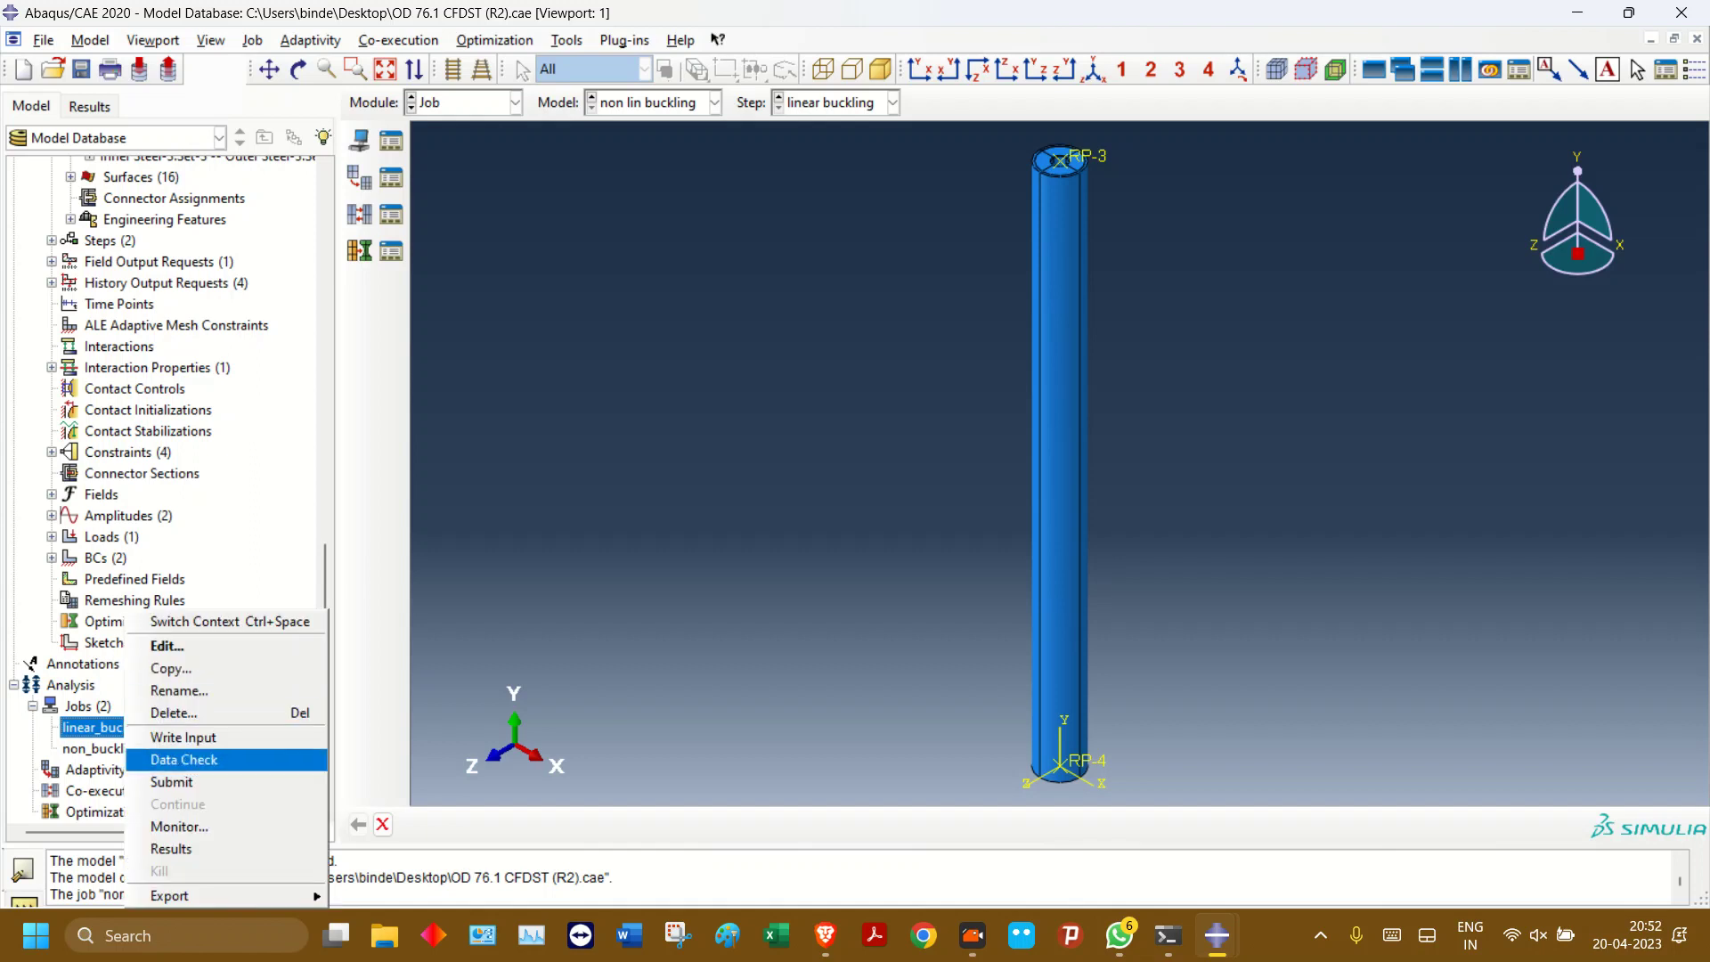
left_click(183, 736)
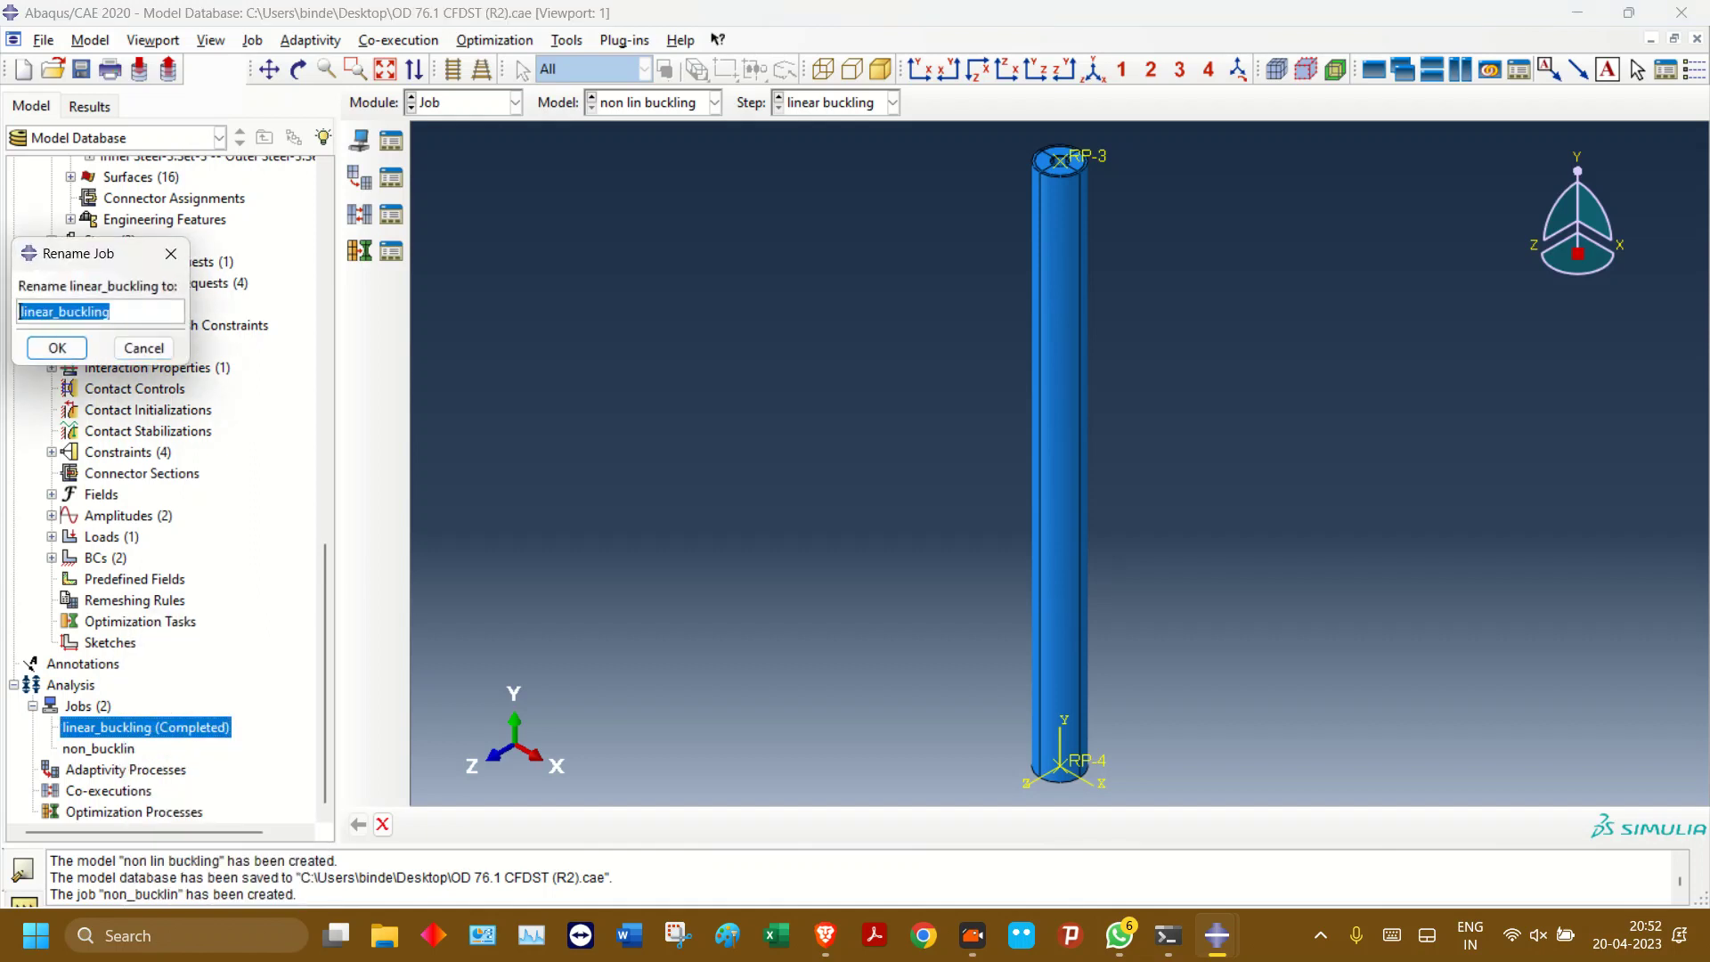
left_click(144, 347)
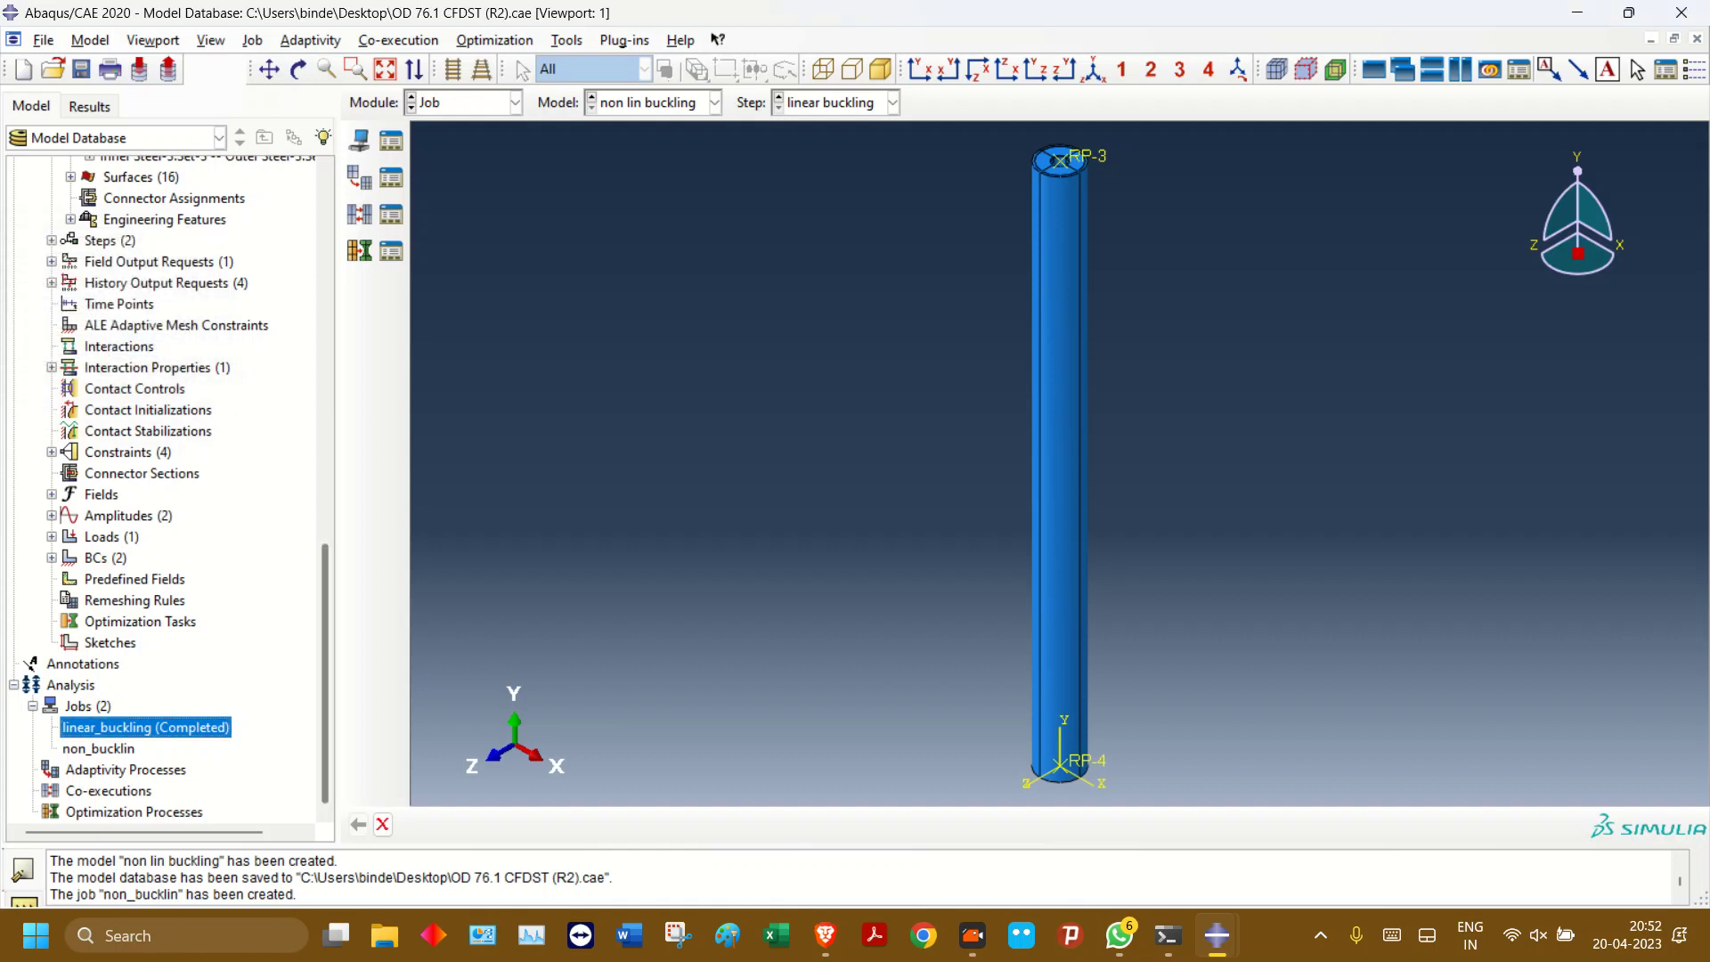
- Open the keyword editor of the non lin buckling model and go to the Static, riks step definition
left_click(33, 210)
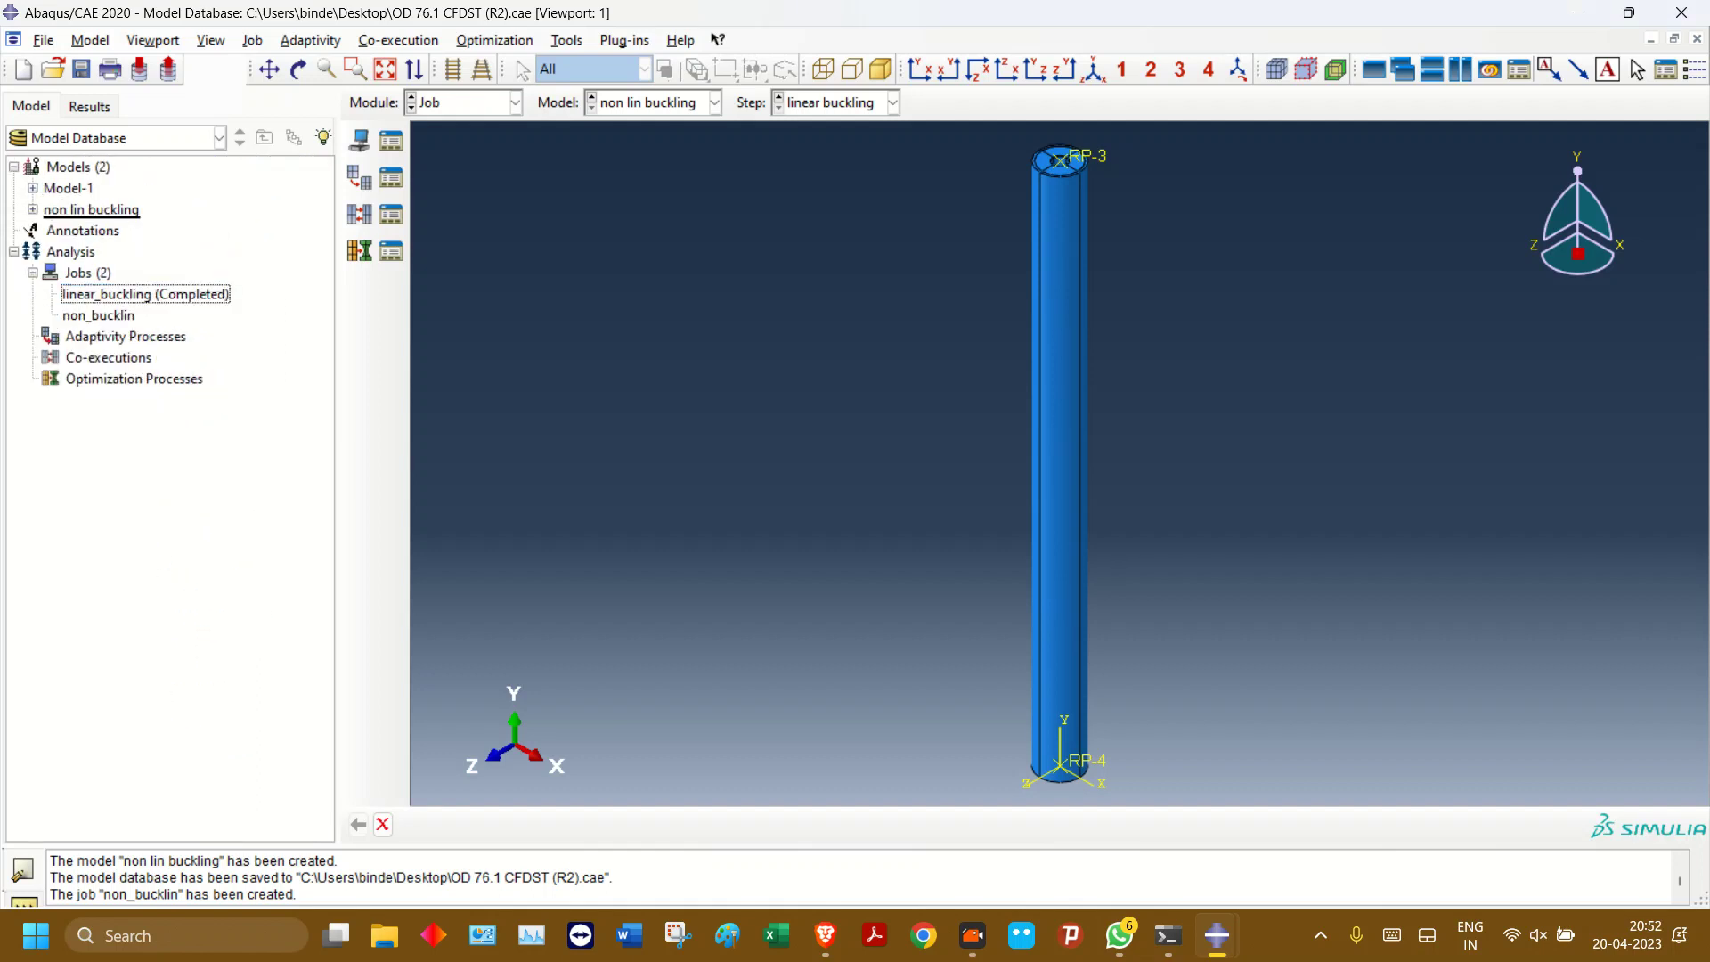
left_click(69, 188)
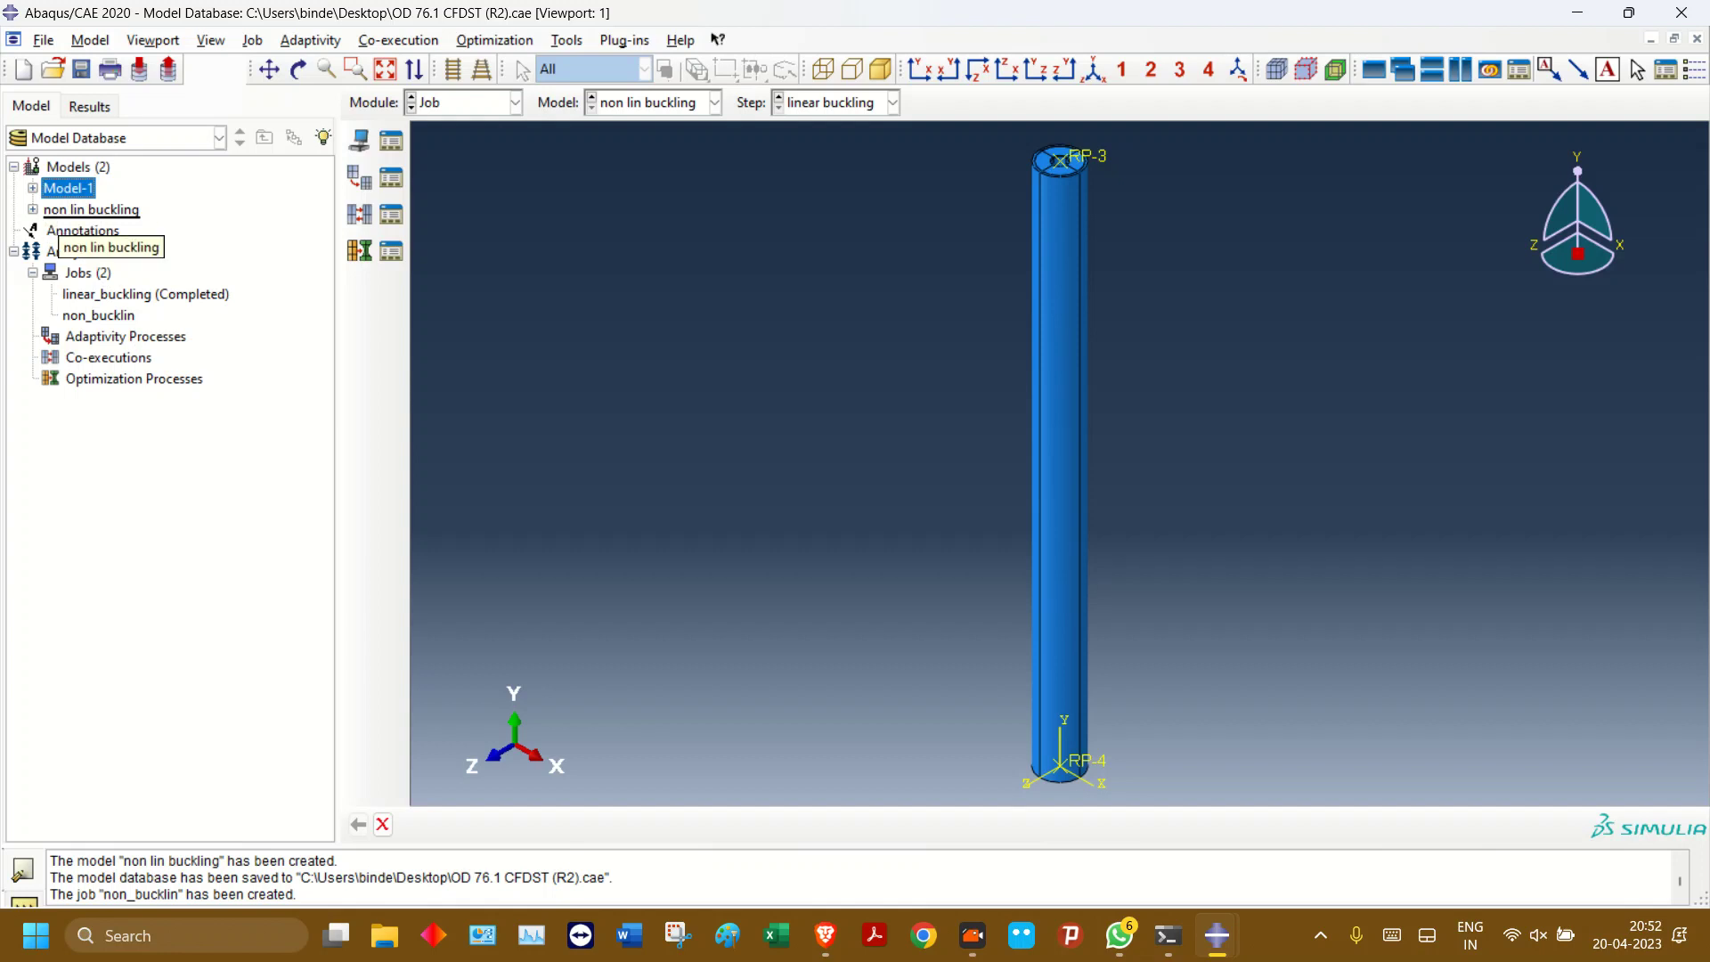
left_click(89, 210)
right_click(78, 213)
left_click(148, 295)
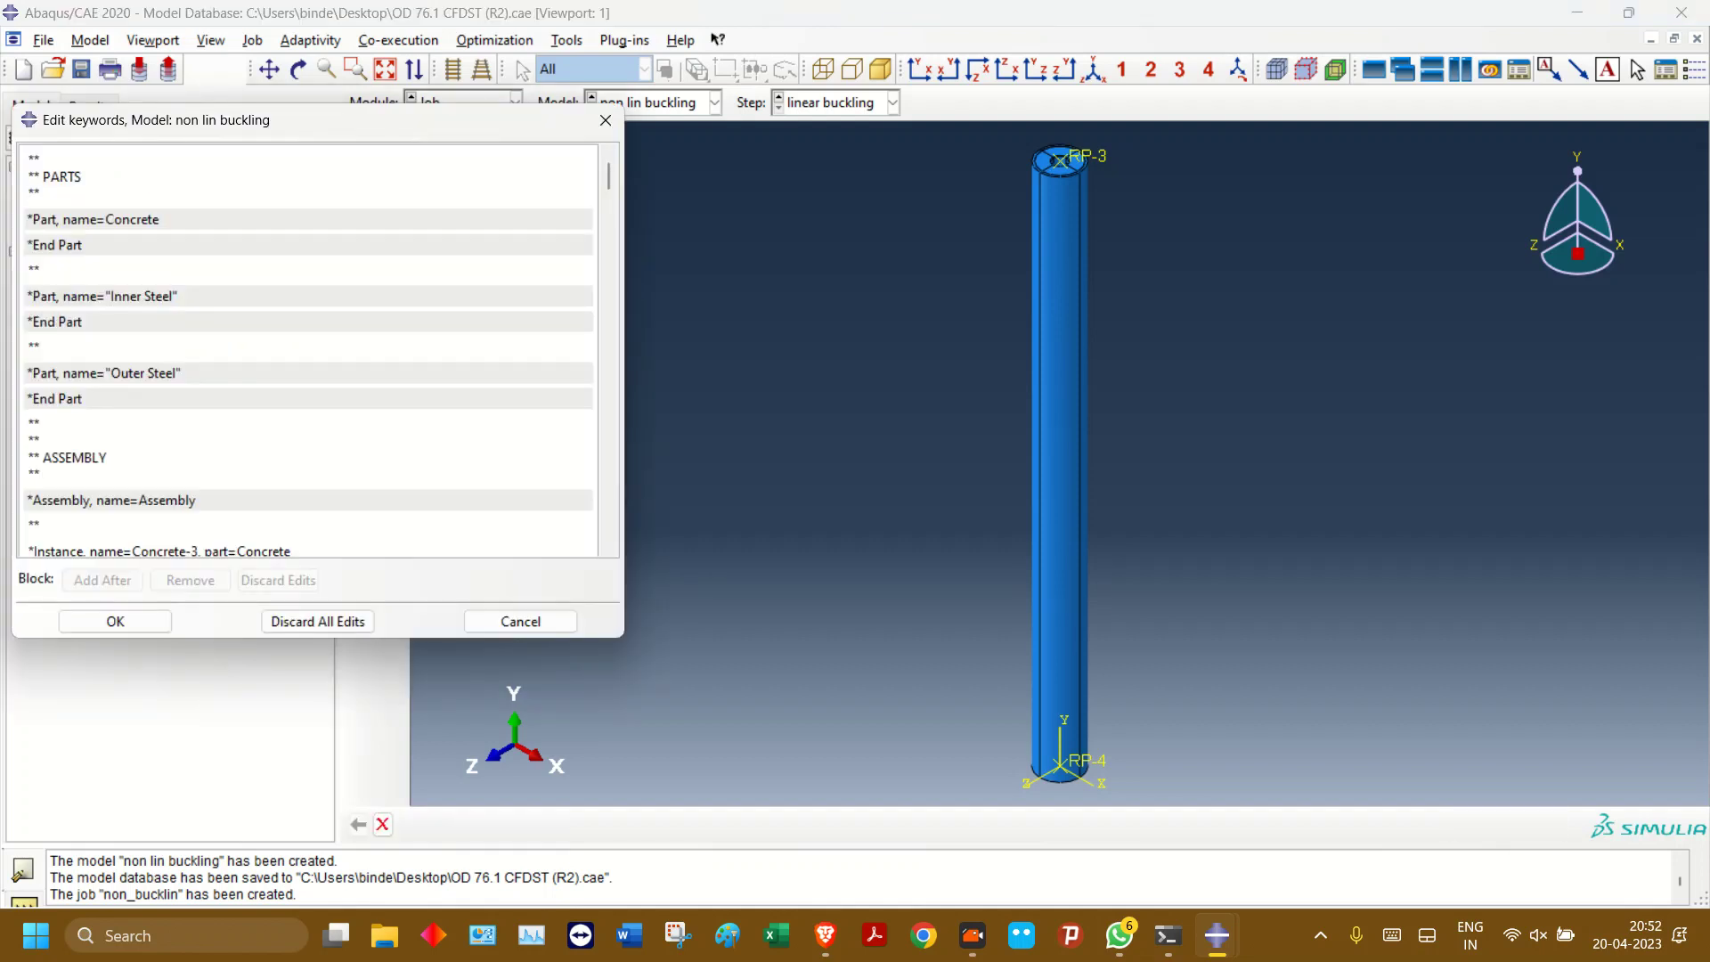
left_click_drag(608, 177, 609, 524)
scroll(308, 350, "up", 5)
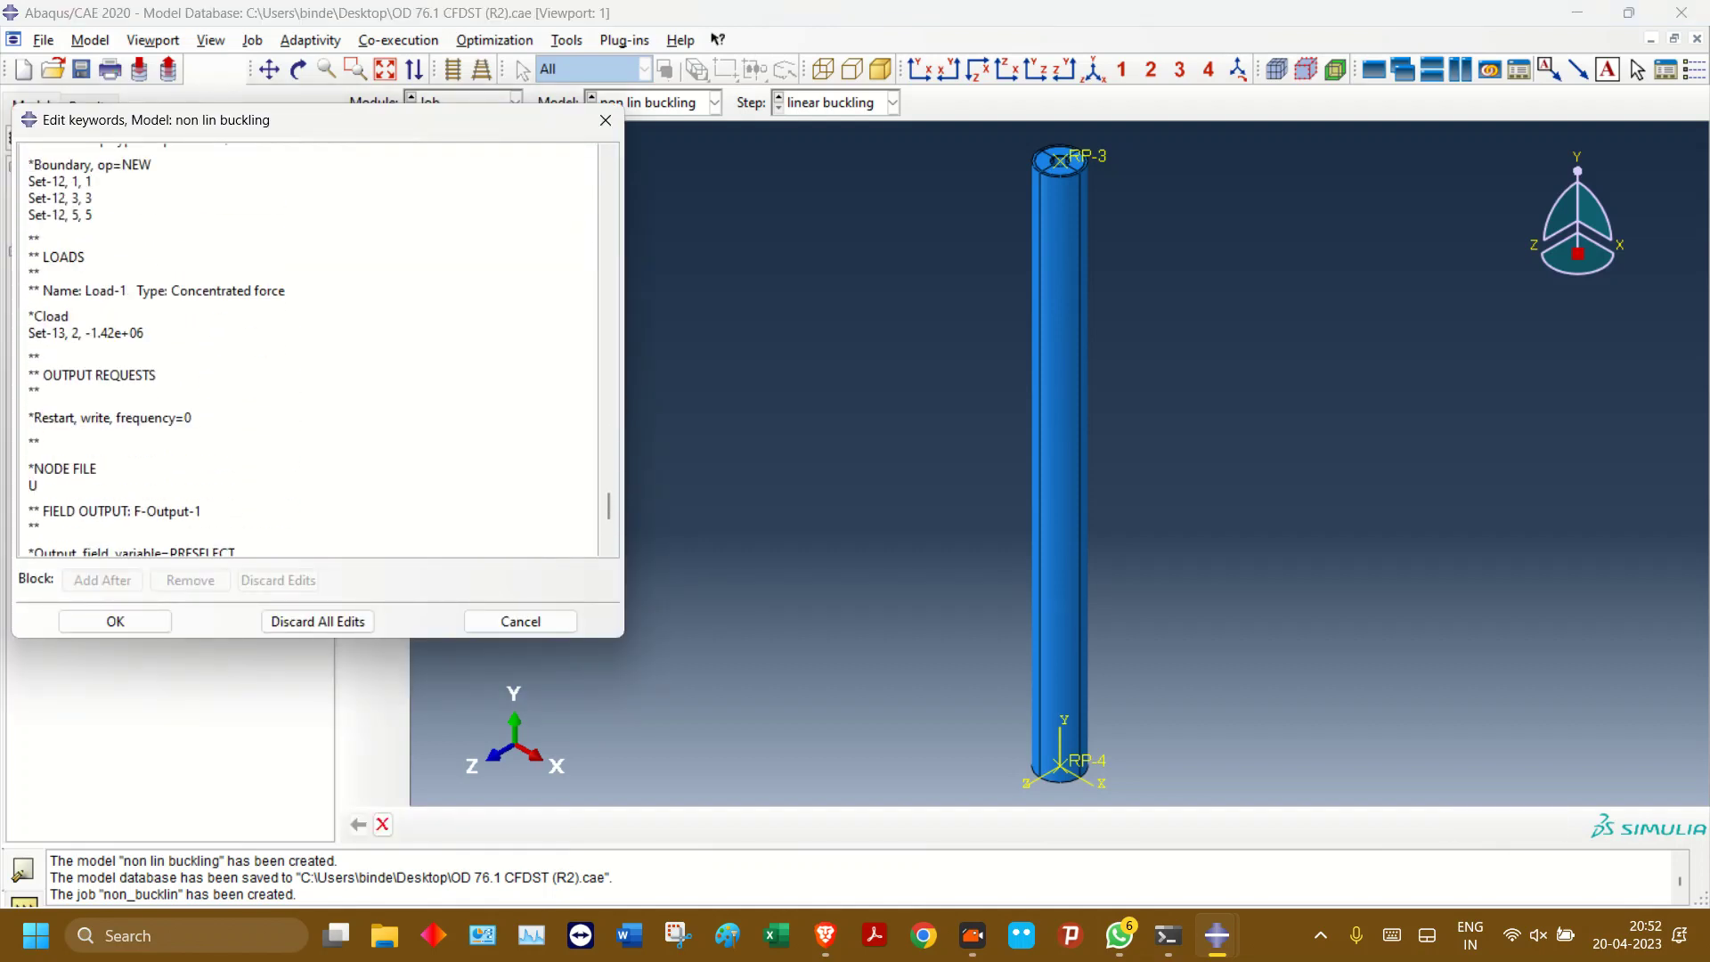
scroll(308, 349, "up", 5)
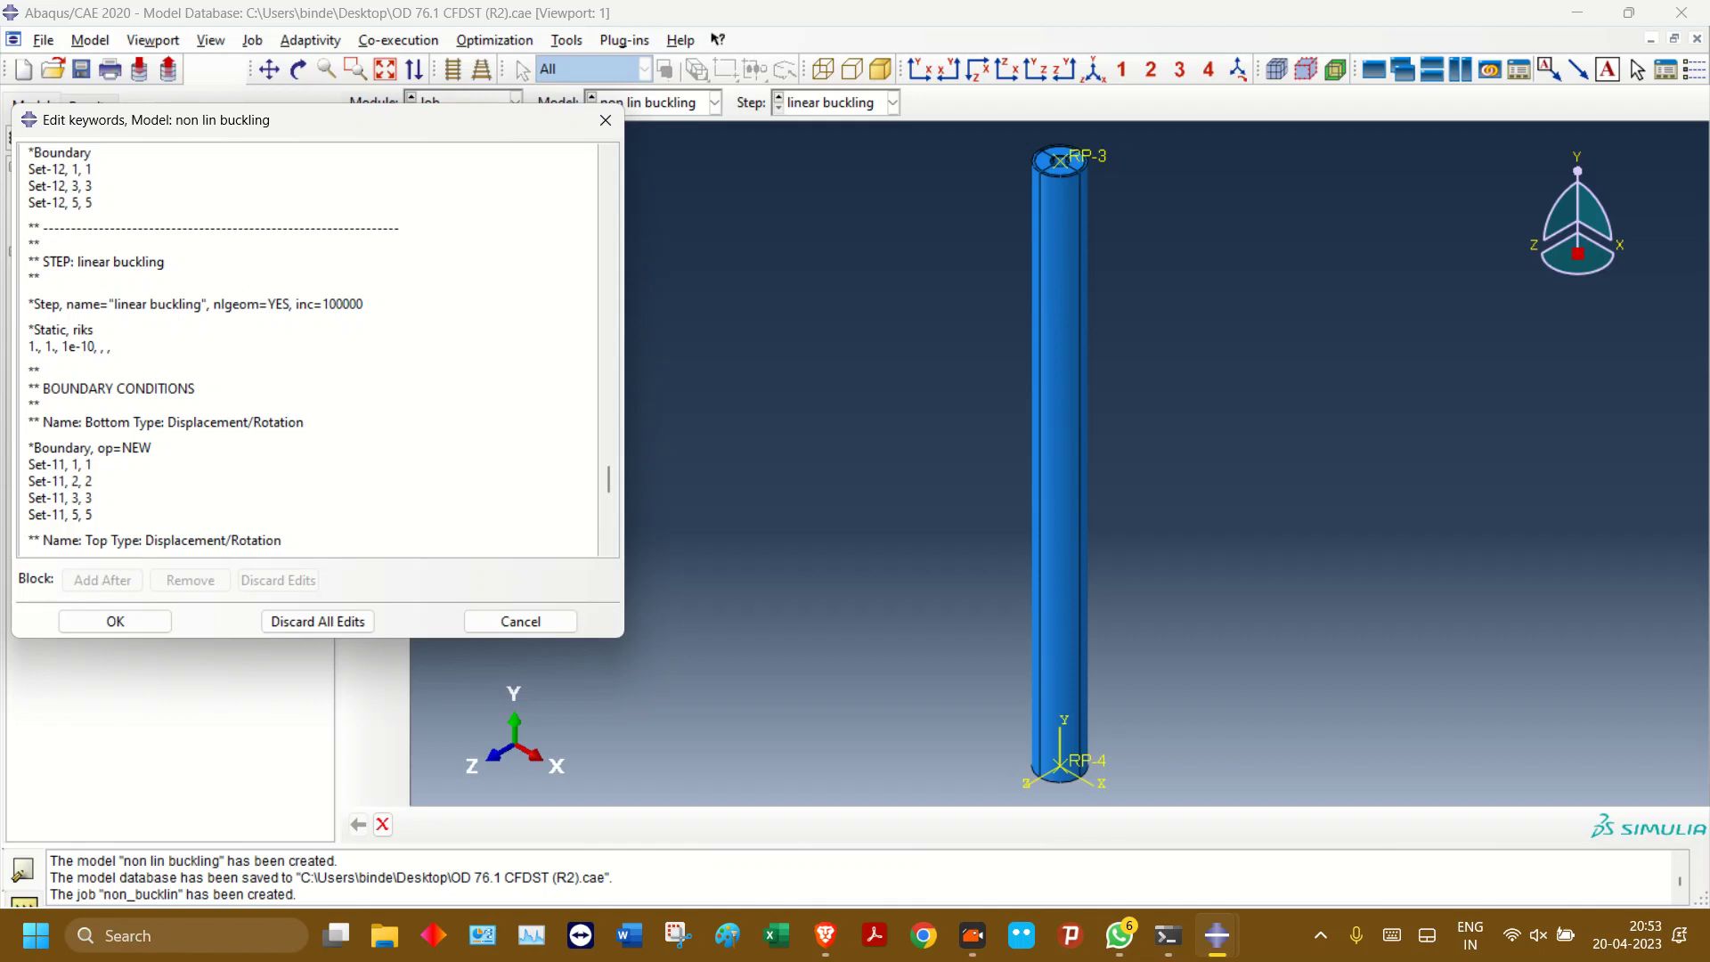
left_click(56, 330)
- Switch to the Simuleon article in Brave and examine the *IMPERFECTION keyword example, its placement, file name and mode scale factors
left_click(825, 935)
scroll(846, 570, "down", 15)
scroll(133, 624, "down", 9)
scroll(133, 624, "up", 3)
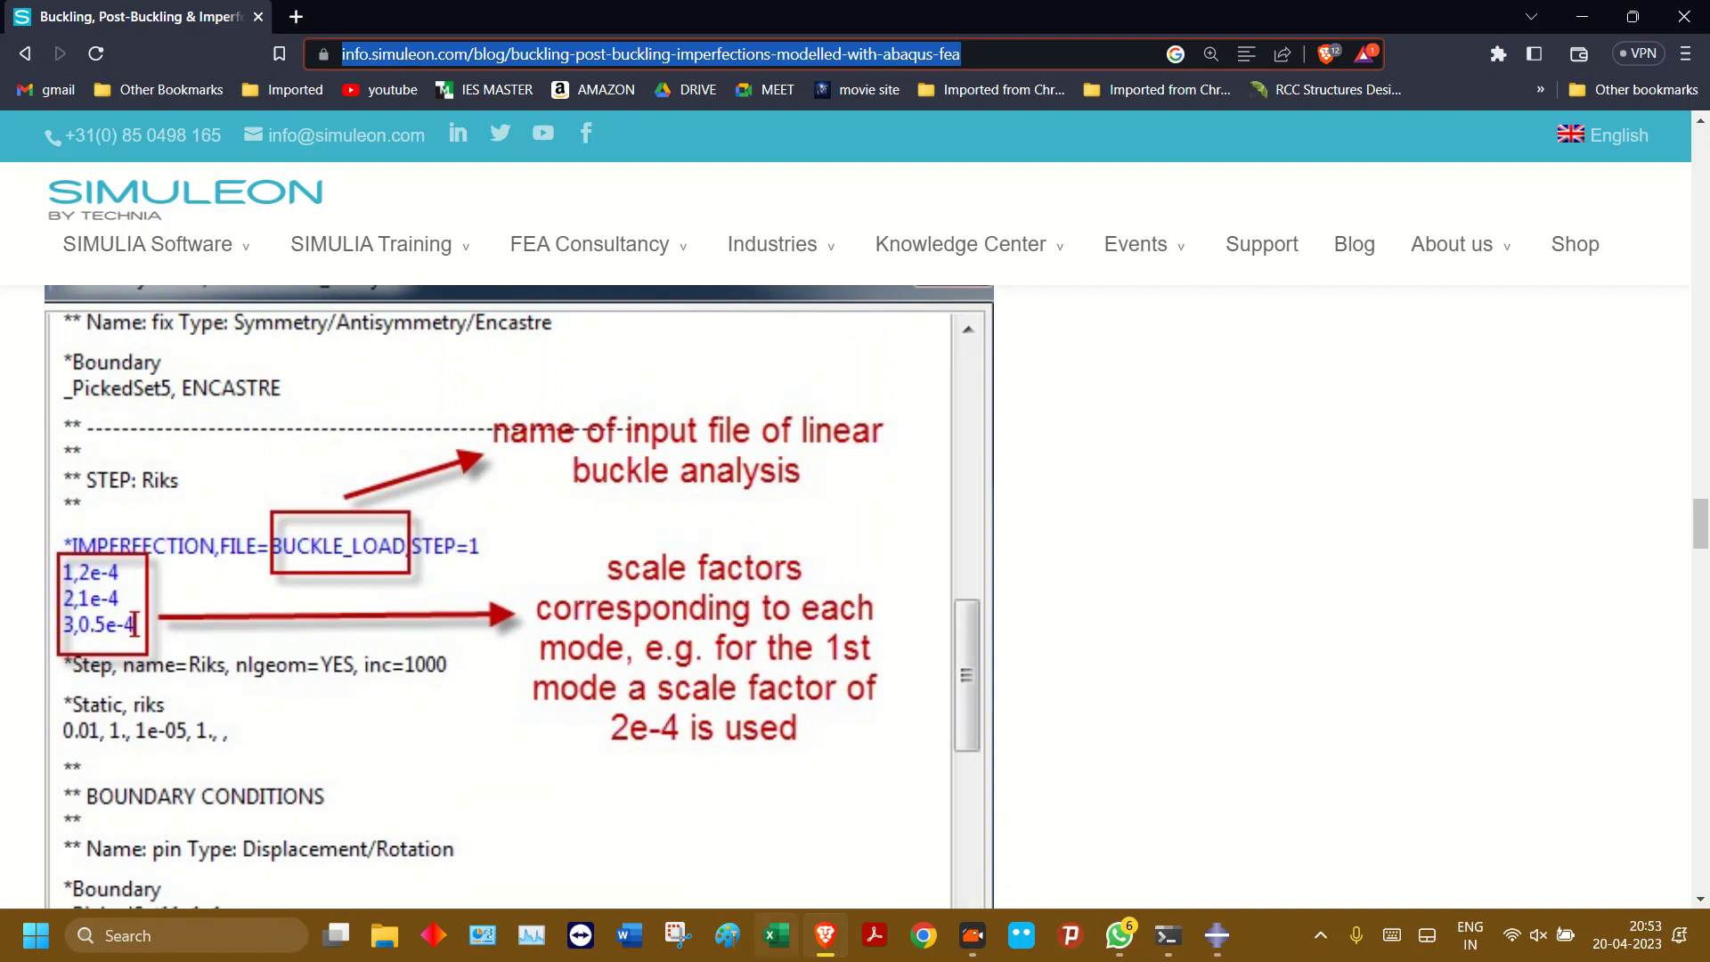
mouse_move(825, 935)
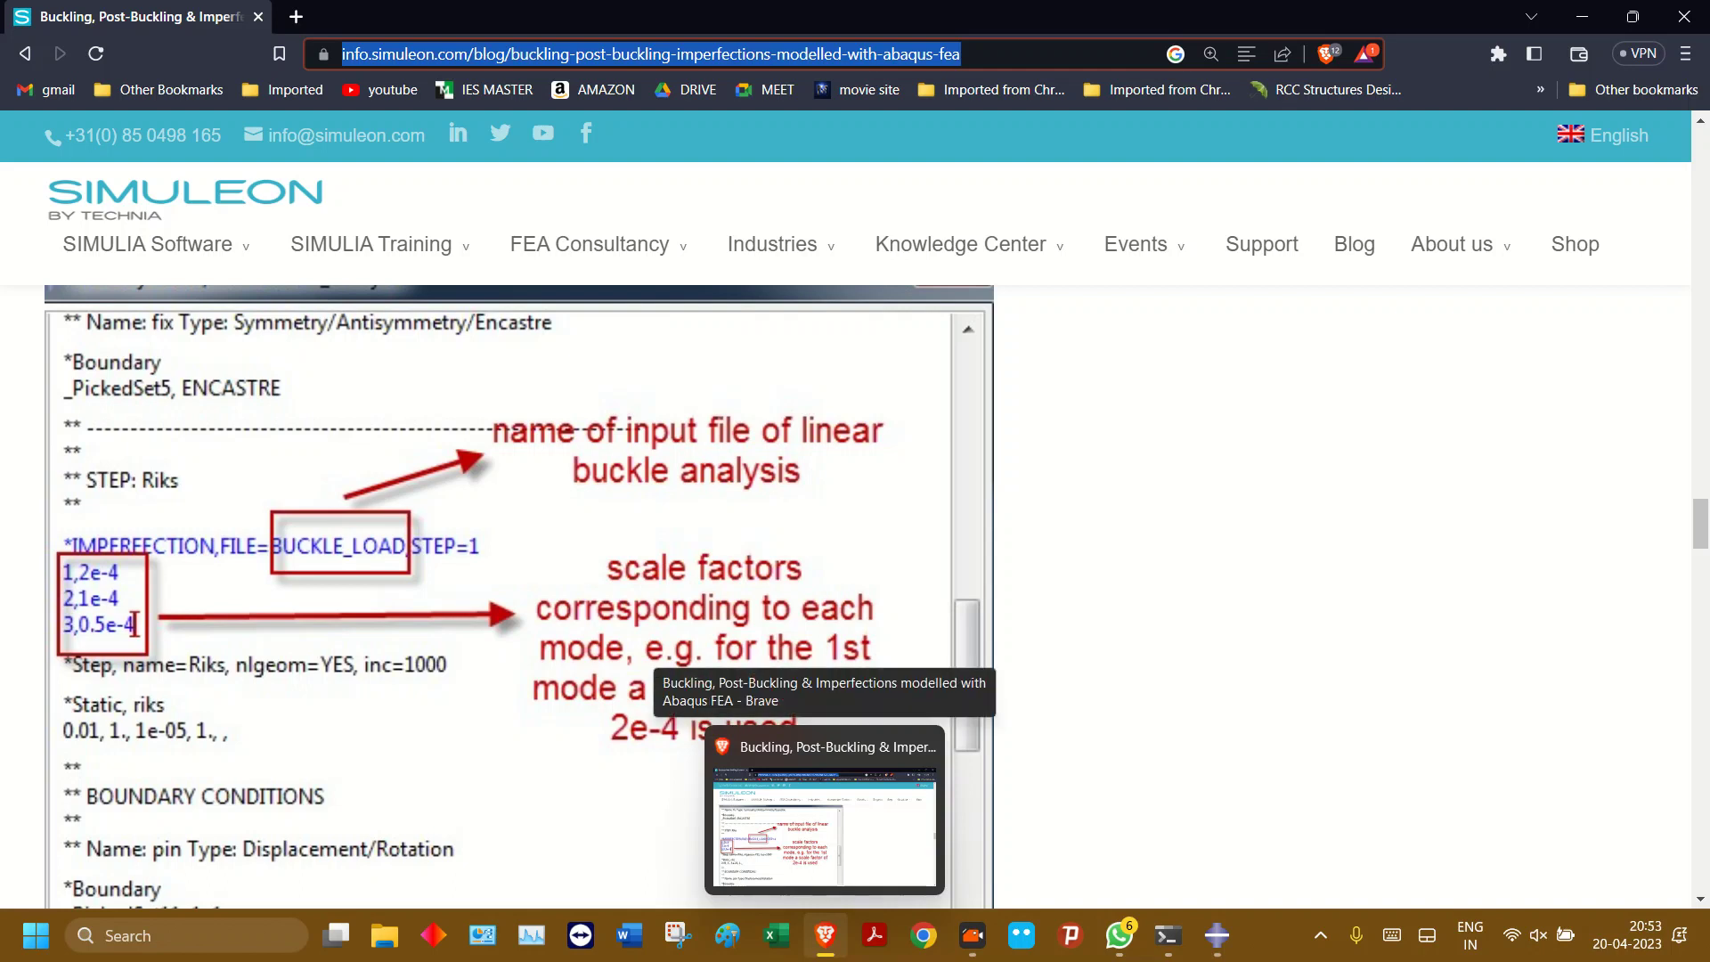
left_click(826, 935)
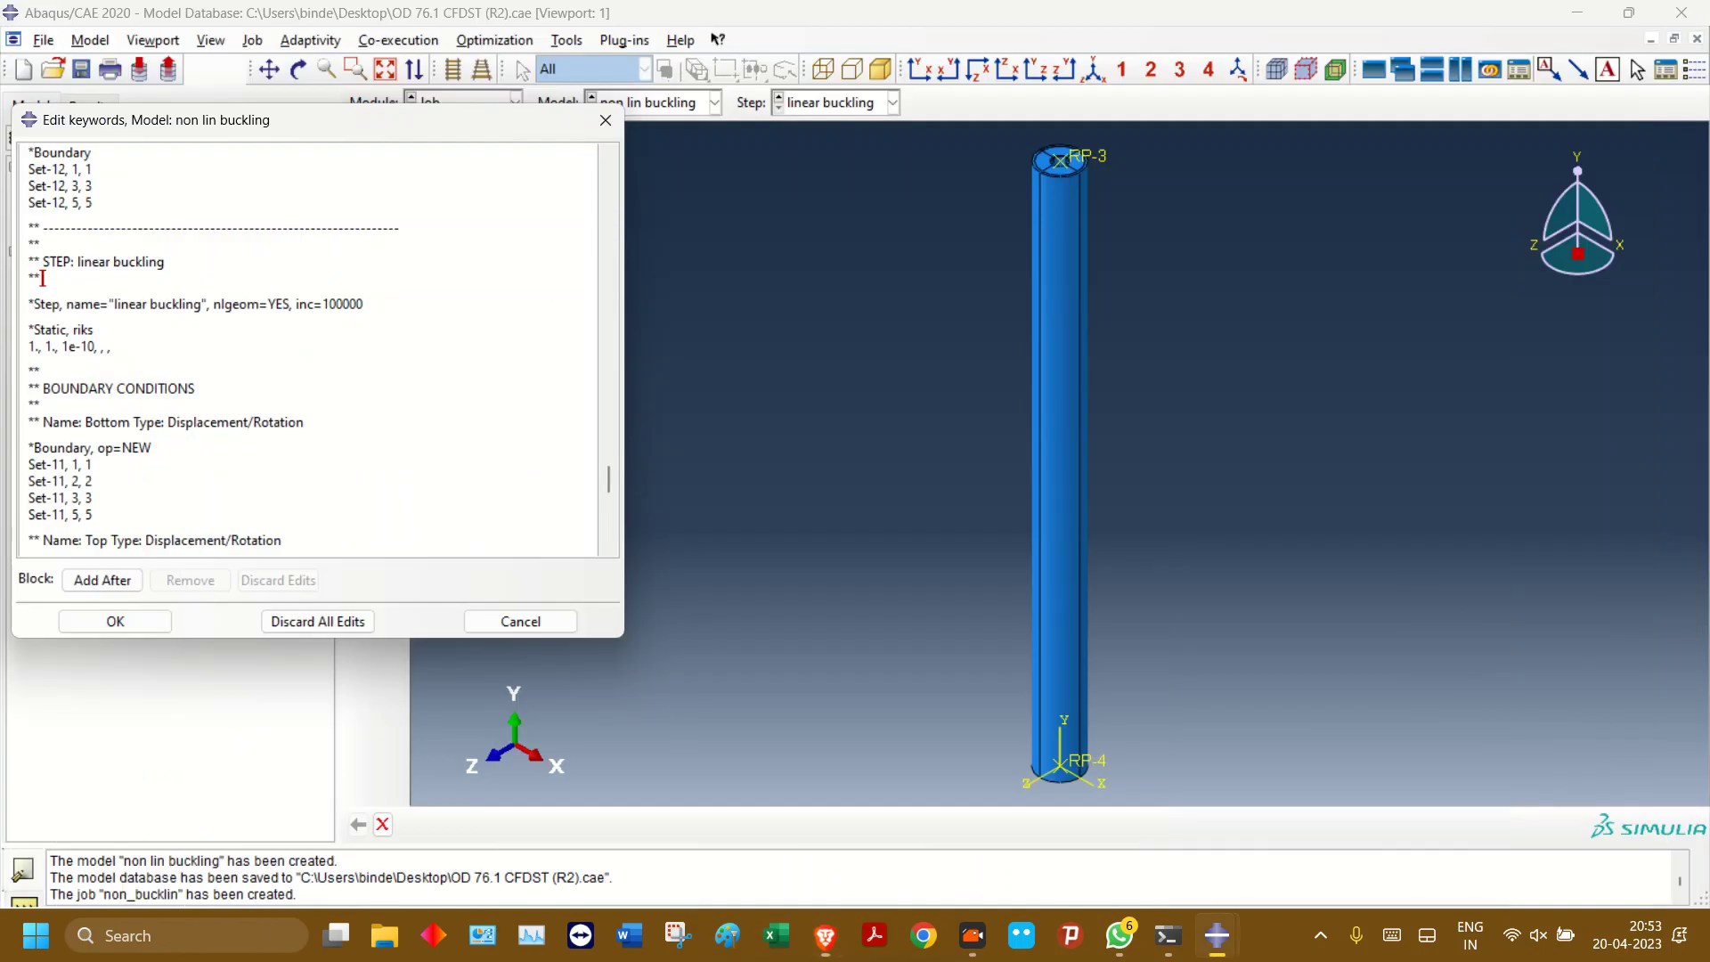
left_click(826, 935)
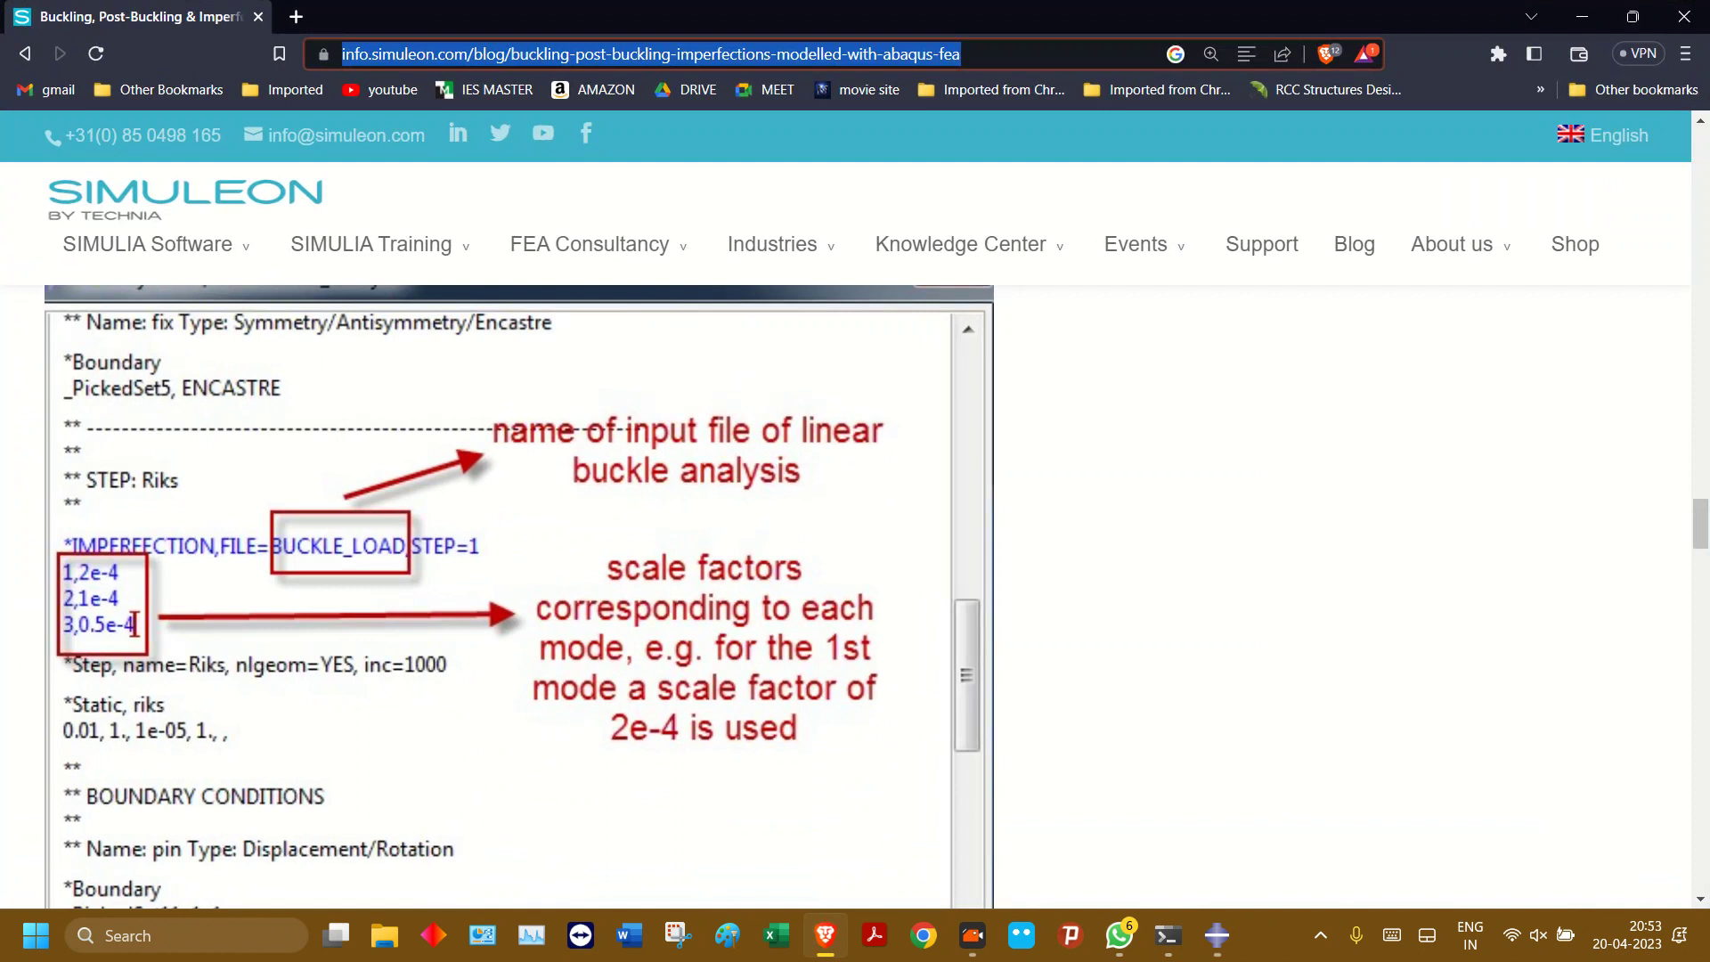
left_click(826, 935)
- In the Abaqus keyword editor, add the line *IMPERFECTION,FILE=linear_buckling just before the *Step keyword, following the browser example
left_click(40, 277)
key("Return")
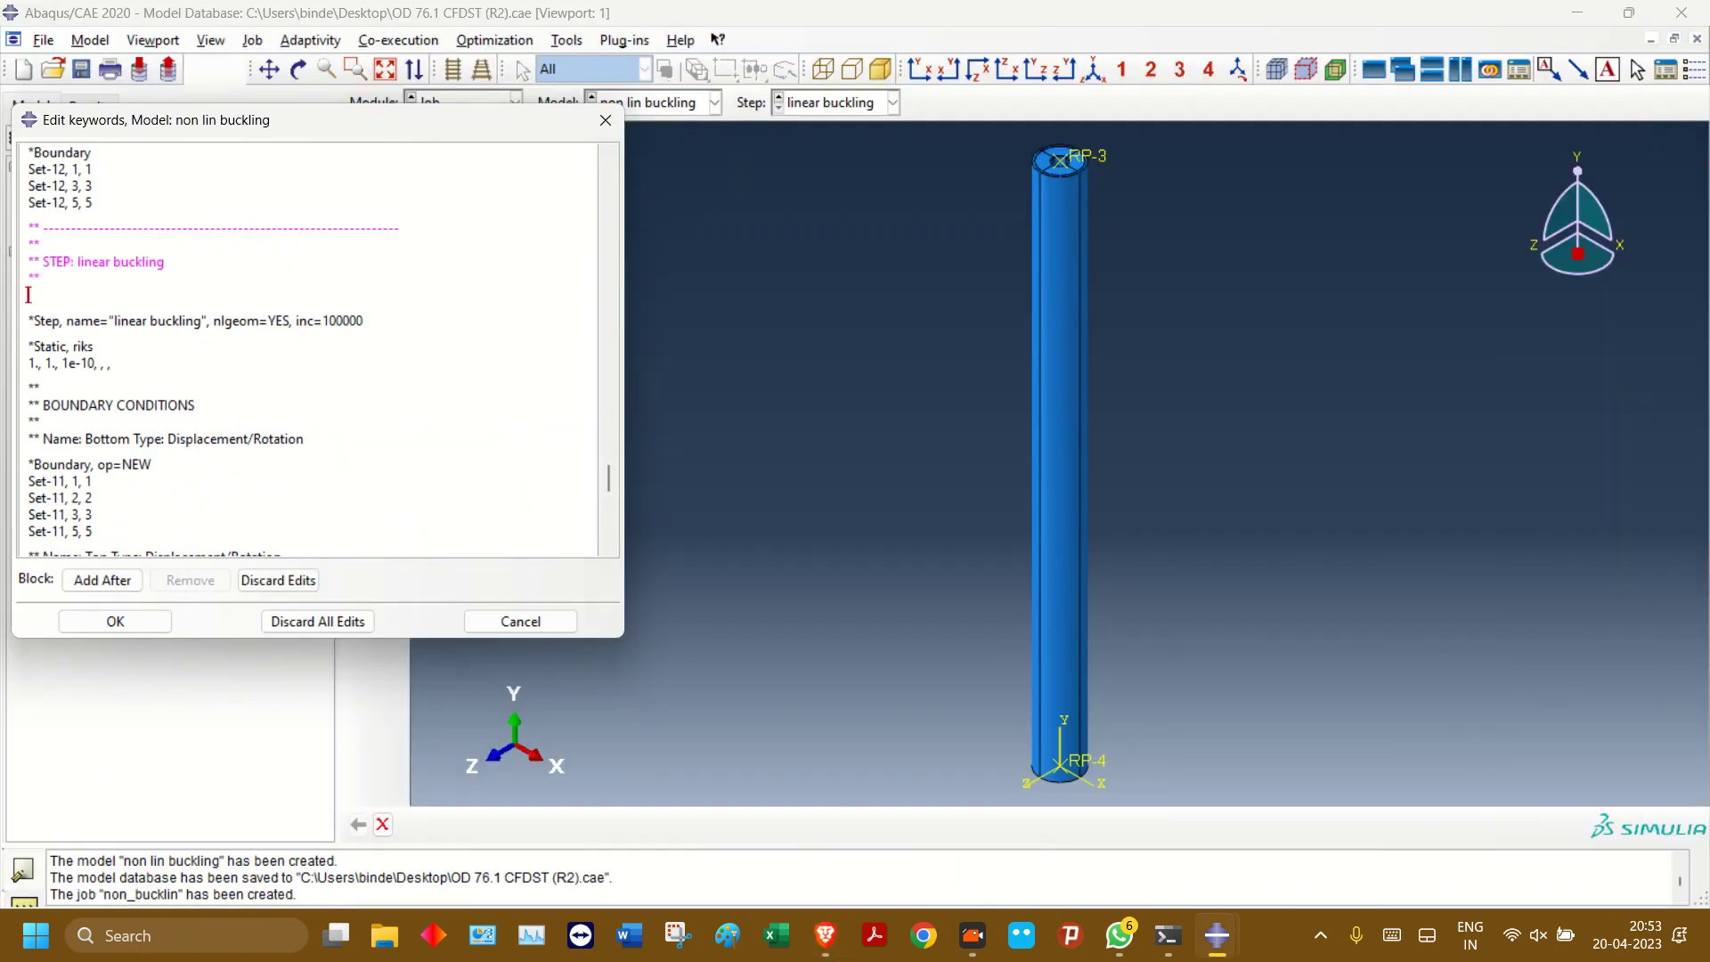
type("*IMPERFECTIONS")
left_click(825, 935)
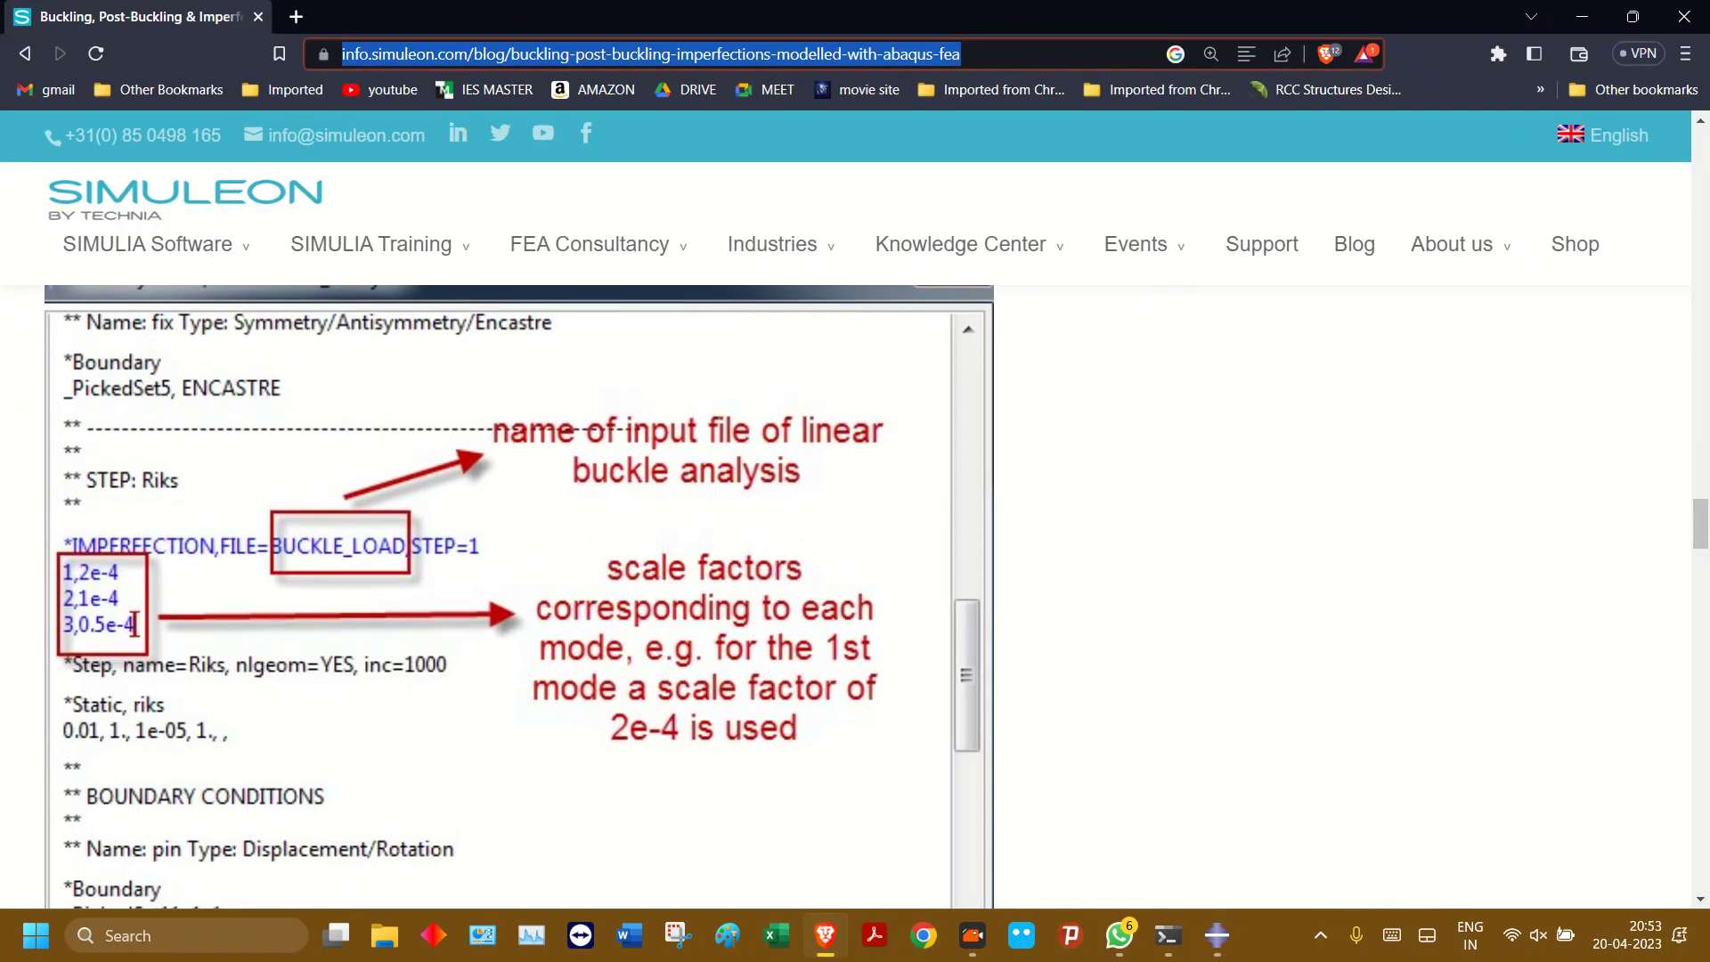
key("alt+Tab")
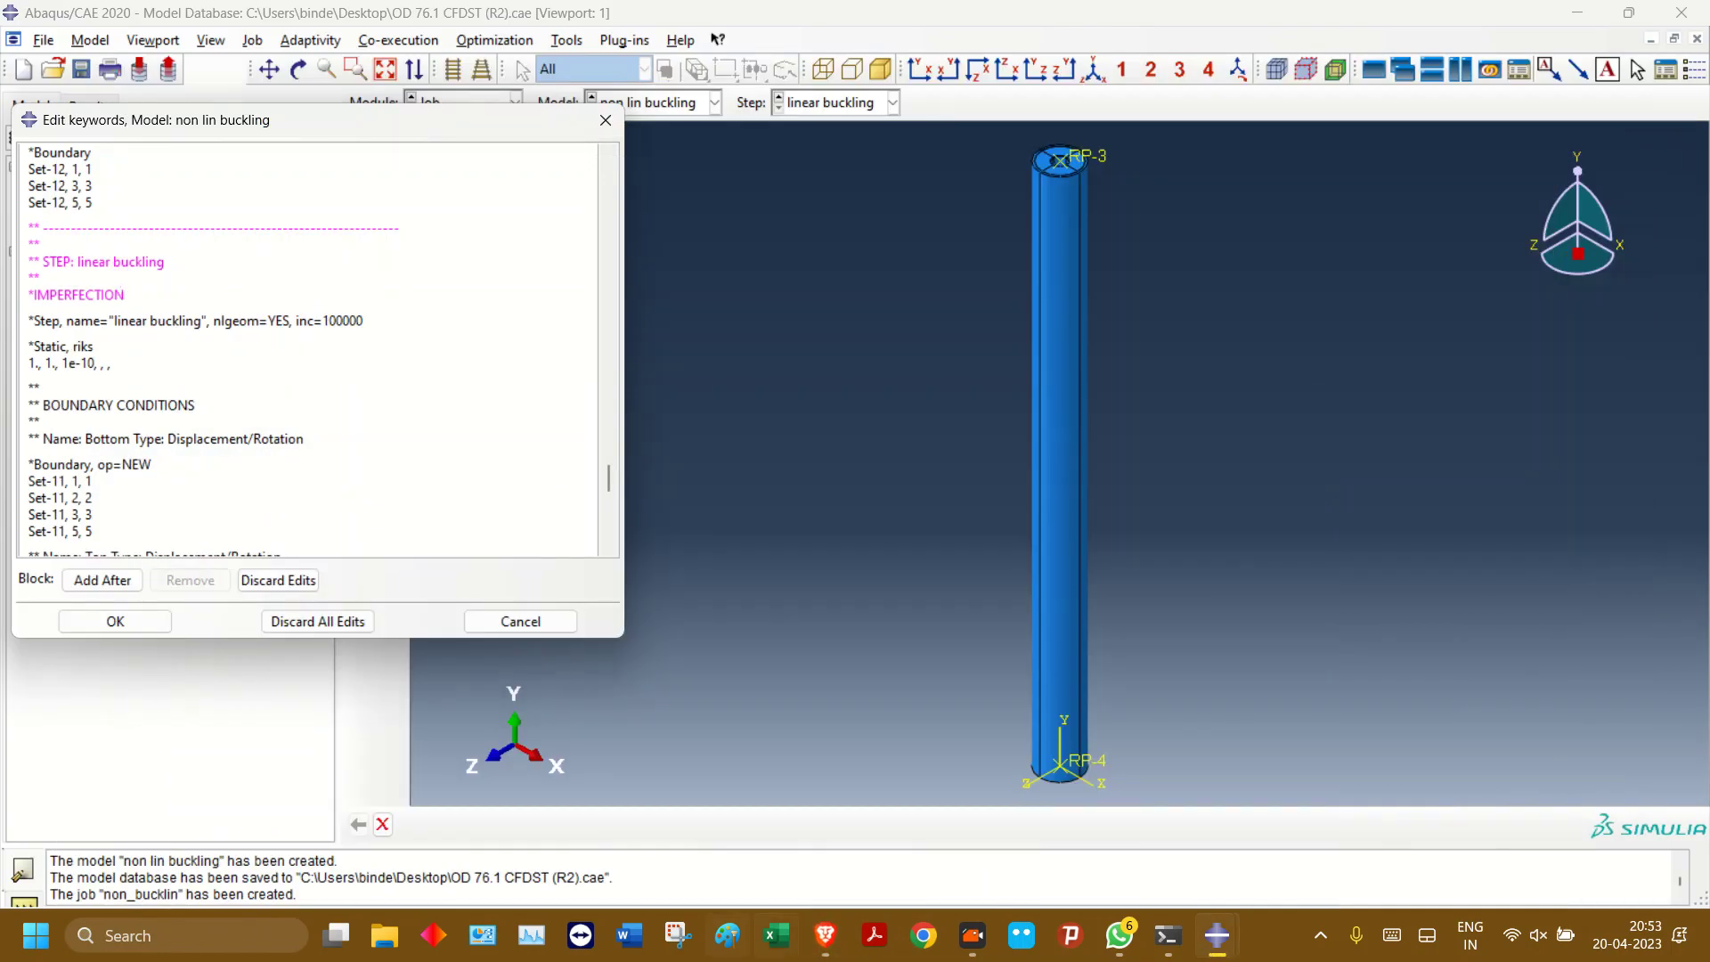
key("alt+Tab")
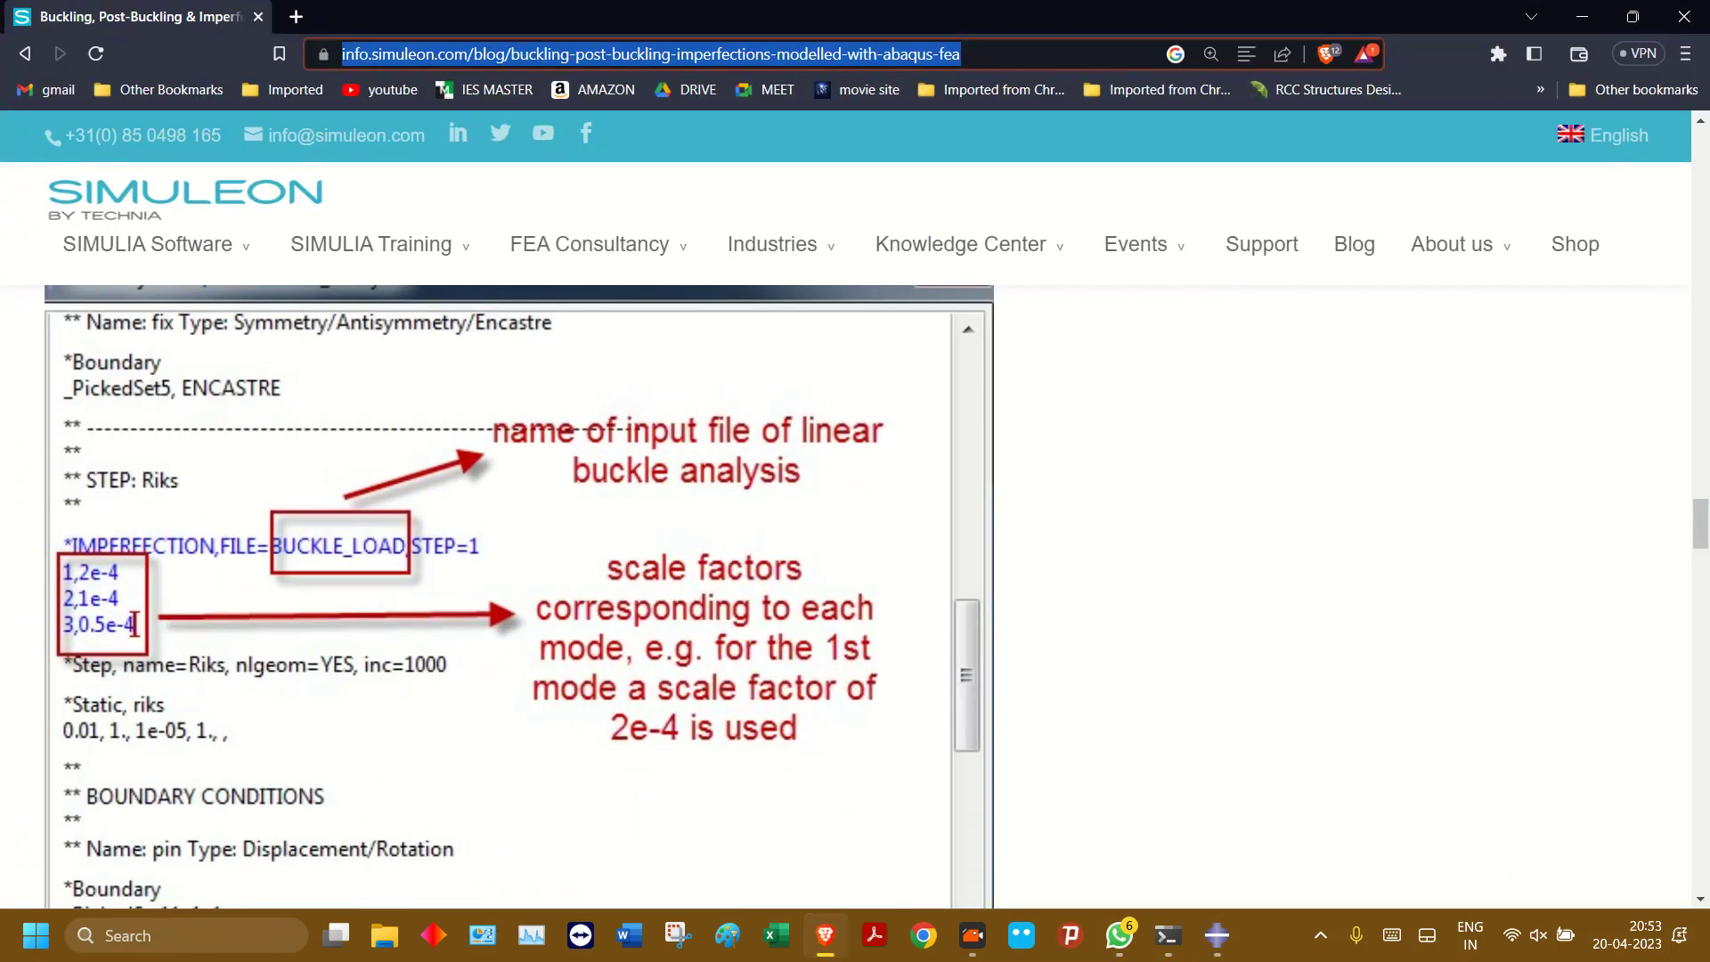
key("alt+Tab")
type(",FILE")
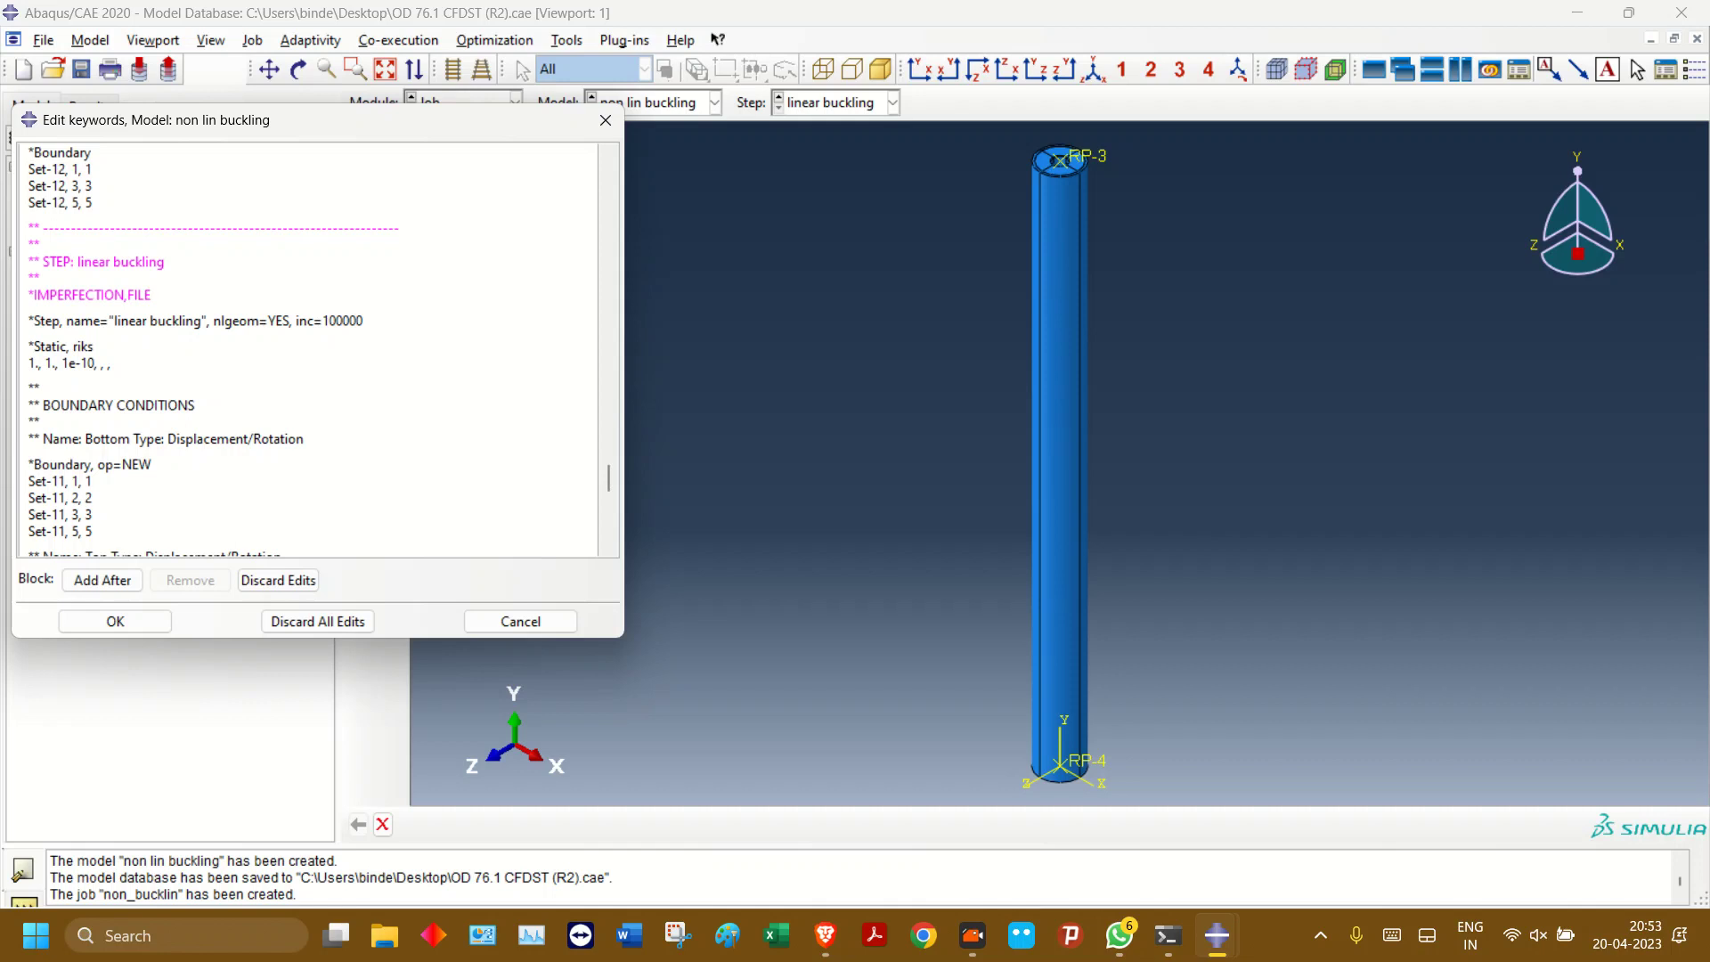
left_click(825, 935)
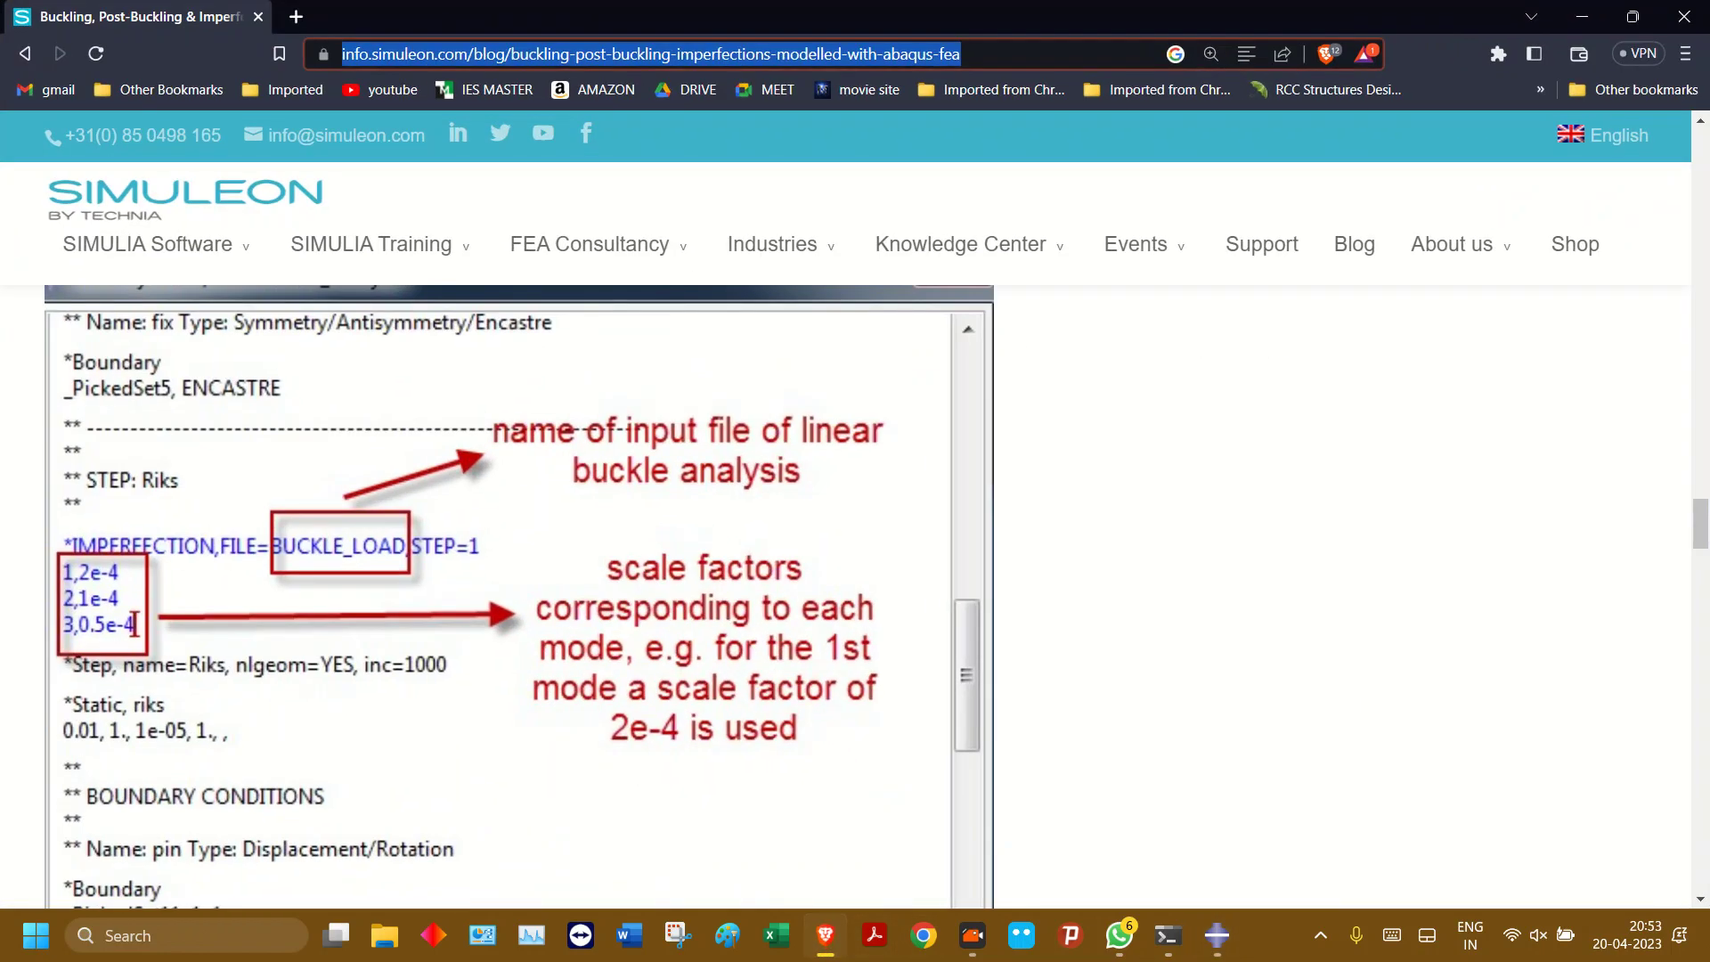
key("alt+Tab")
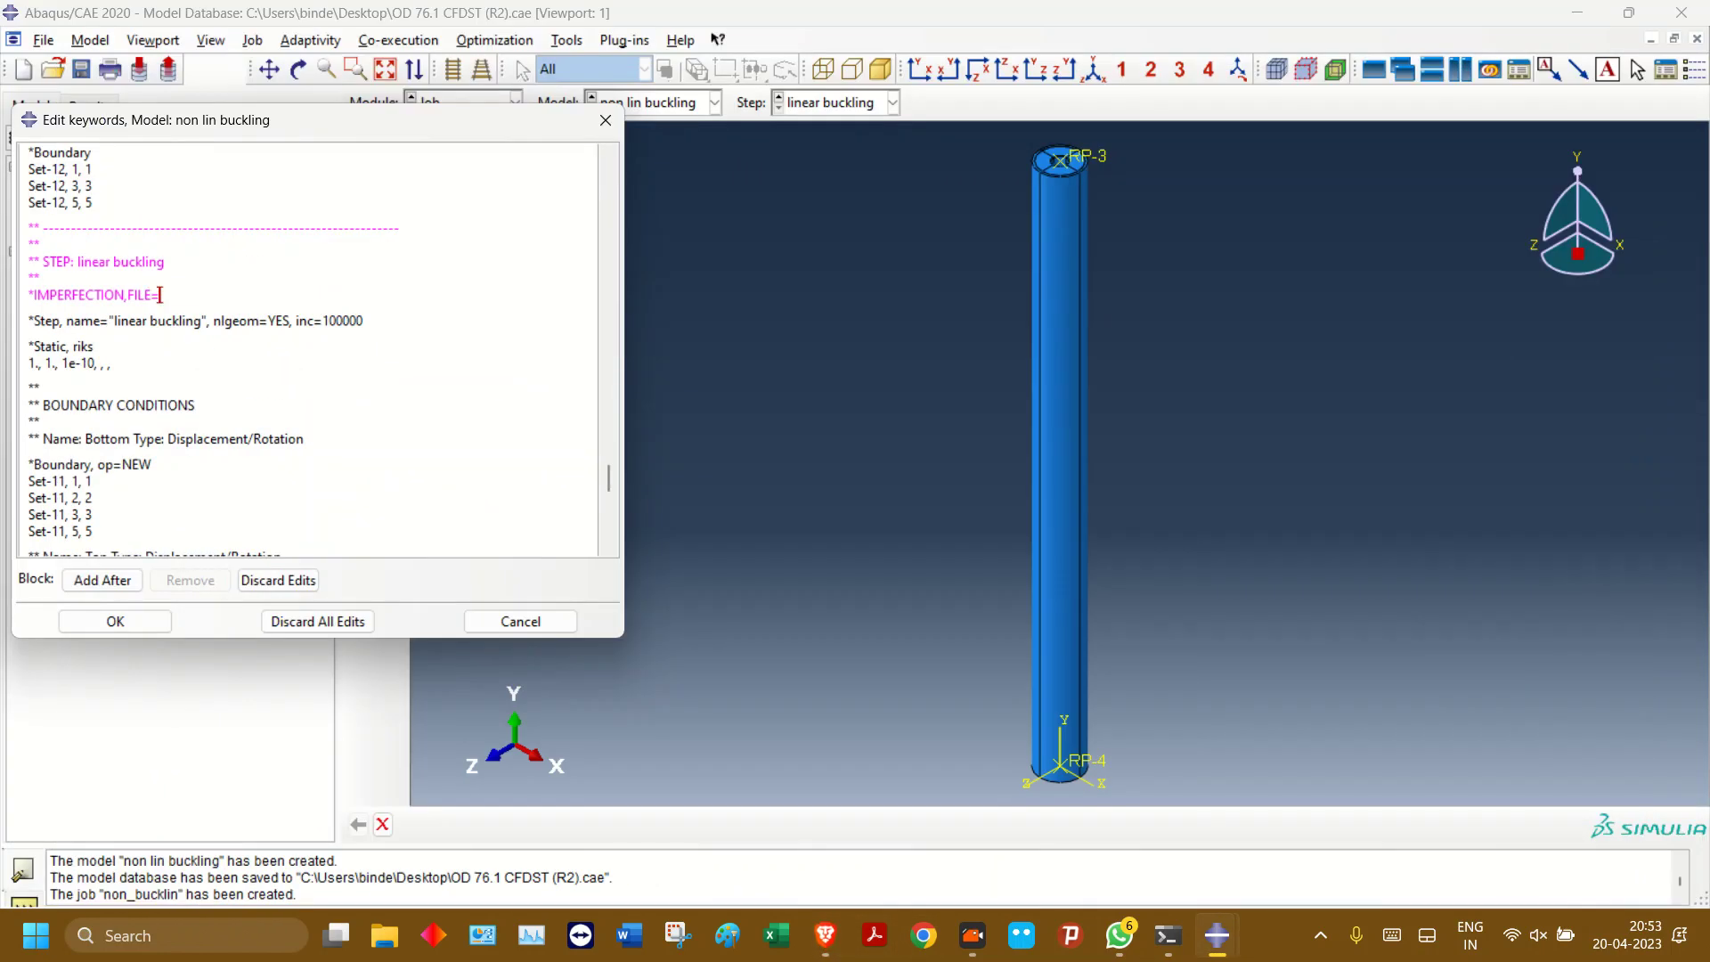
type("linear_buckling")
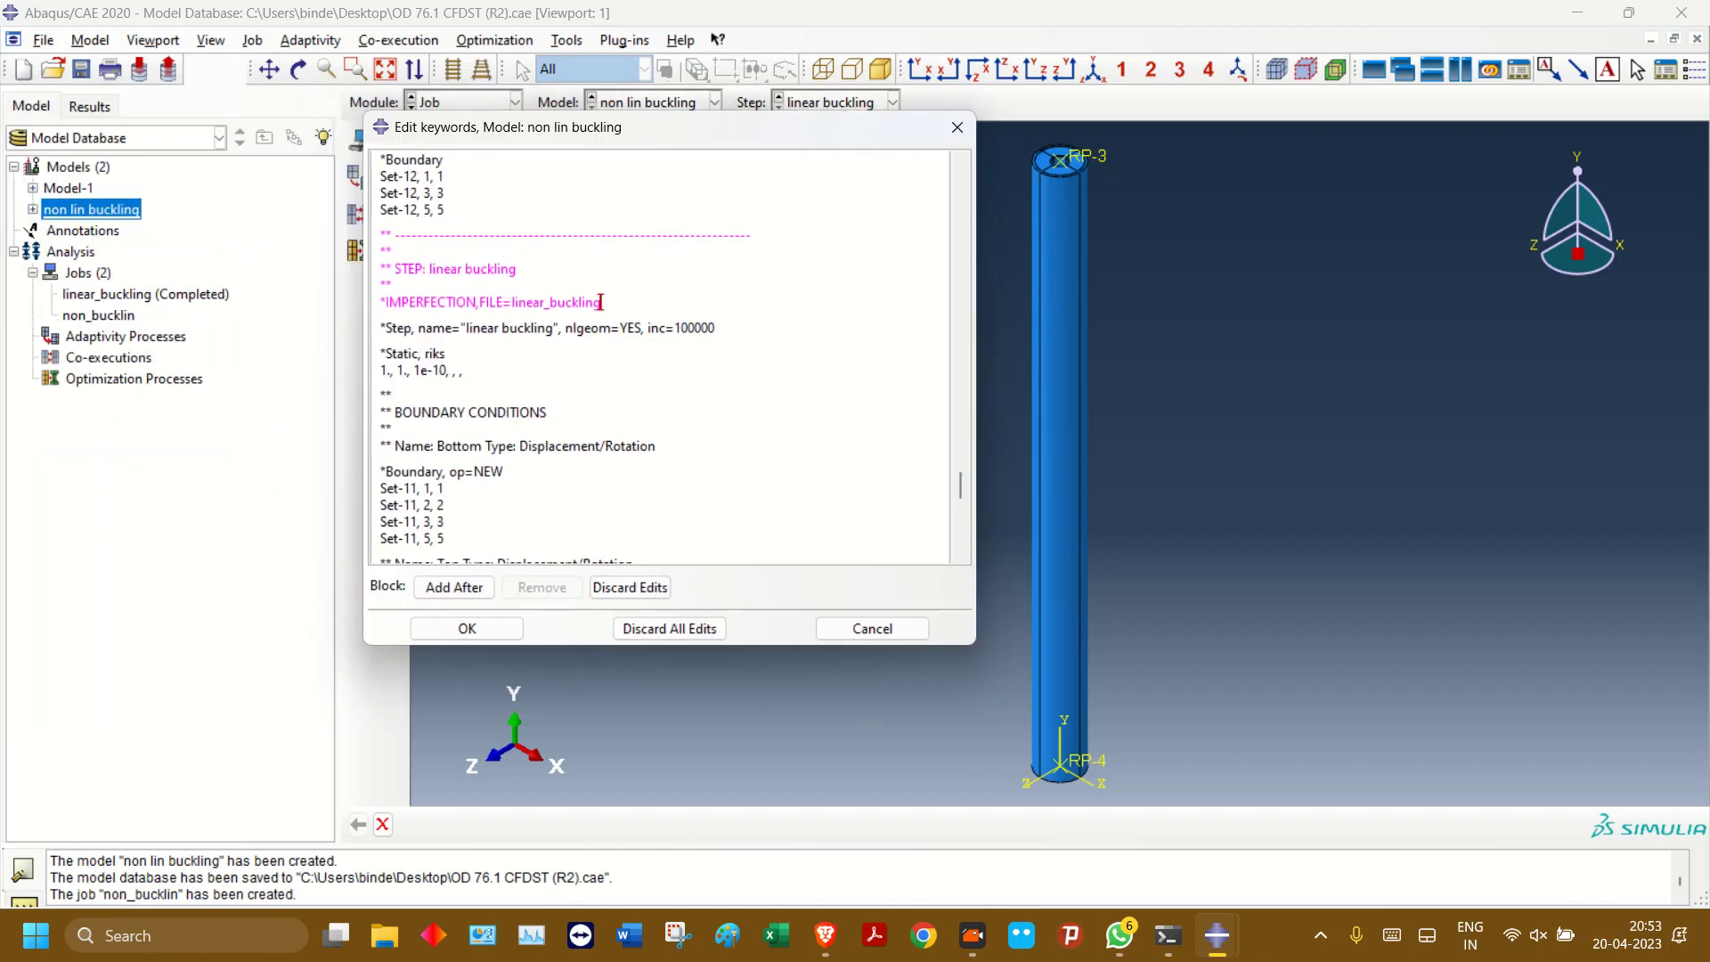
- Consult the article's example again, complete the imperfection keyword with ,step=1, and begin a new line below it
left_click_drag(643, 135, 503, 140)
left_click(826, 936)
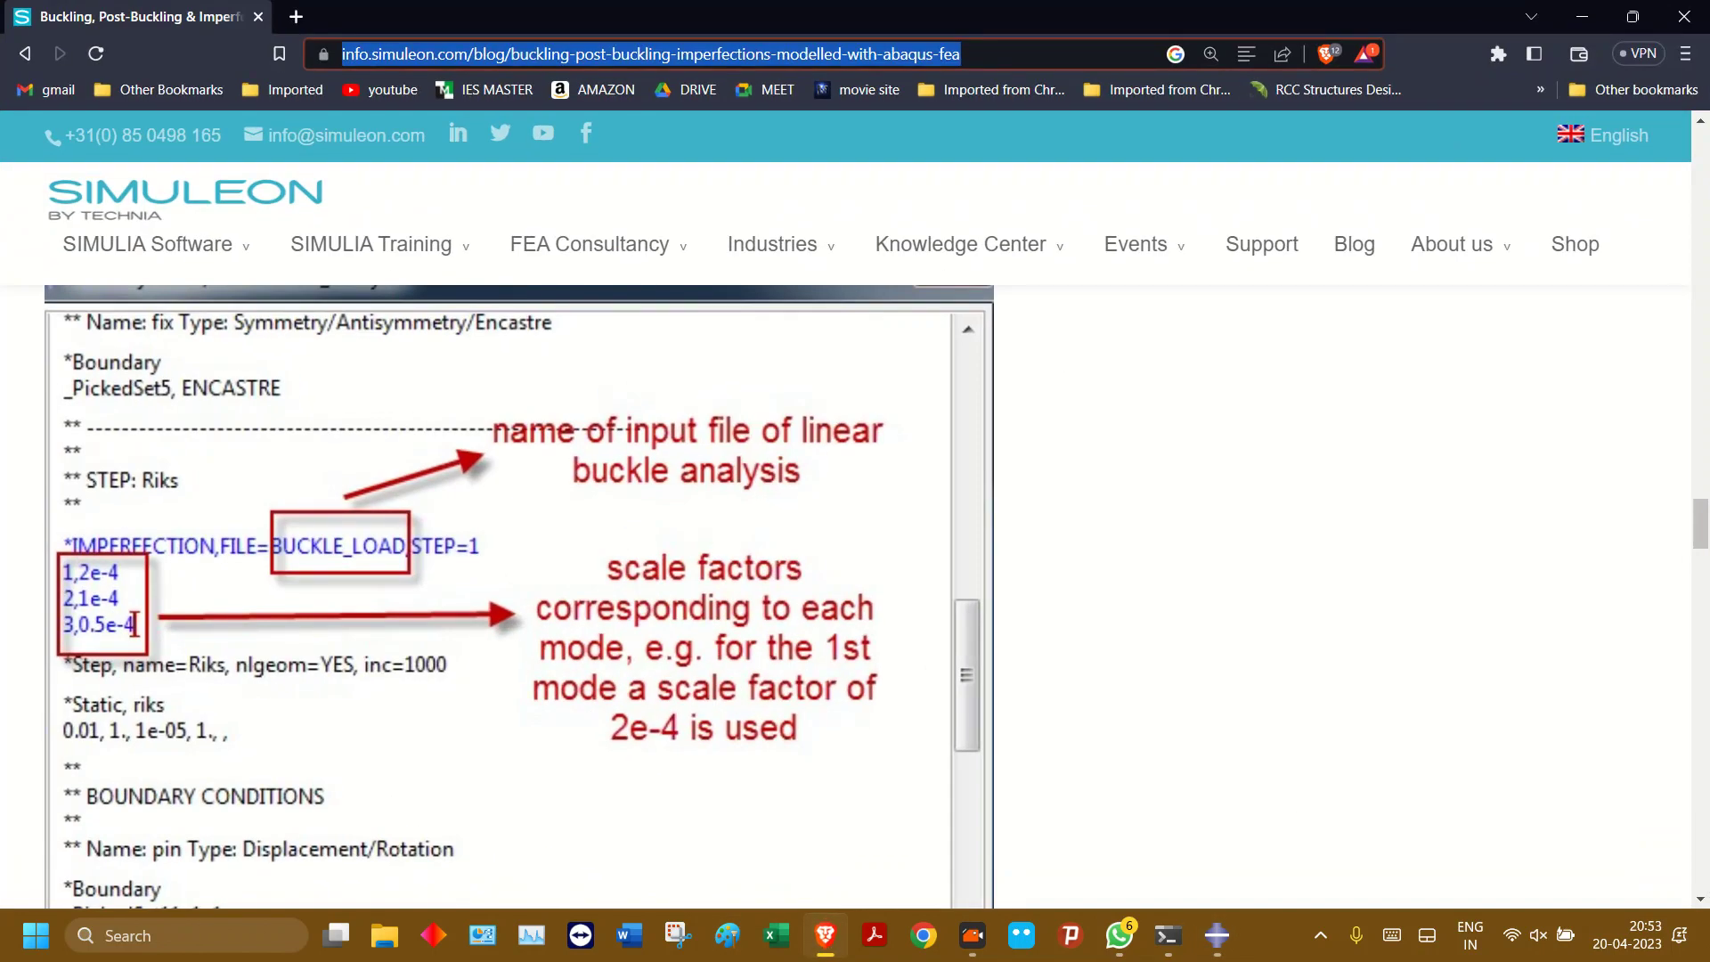
left_click(1582, 17)
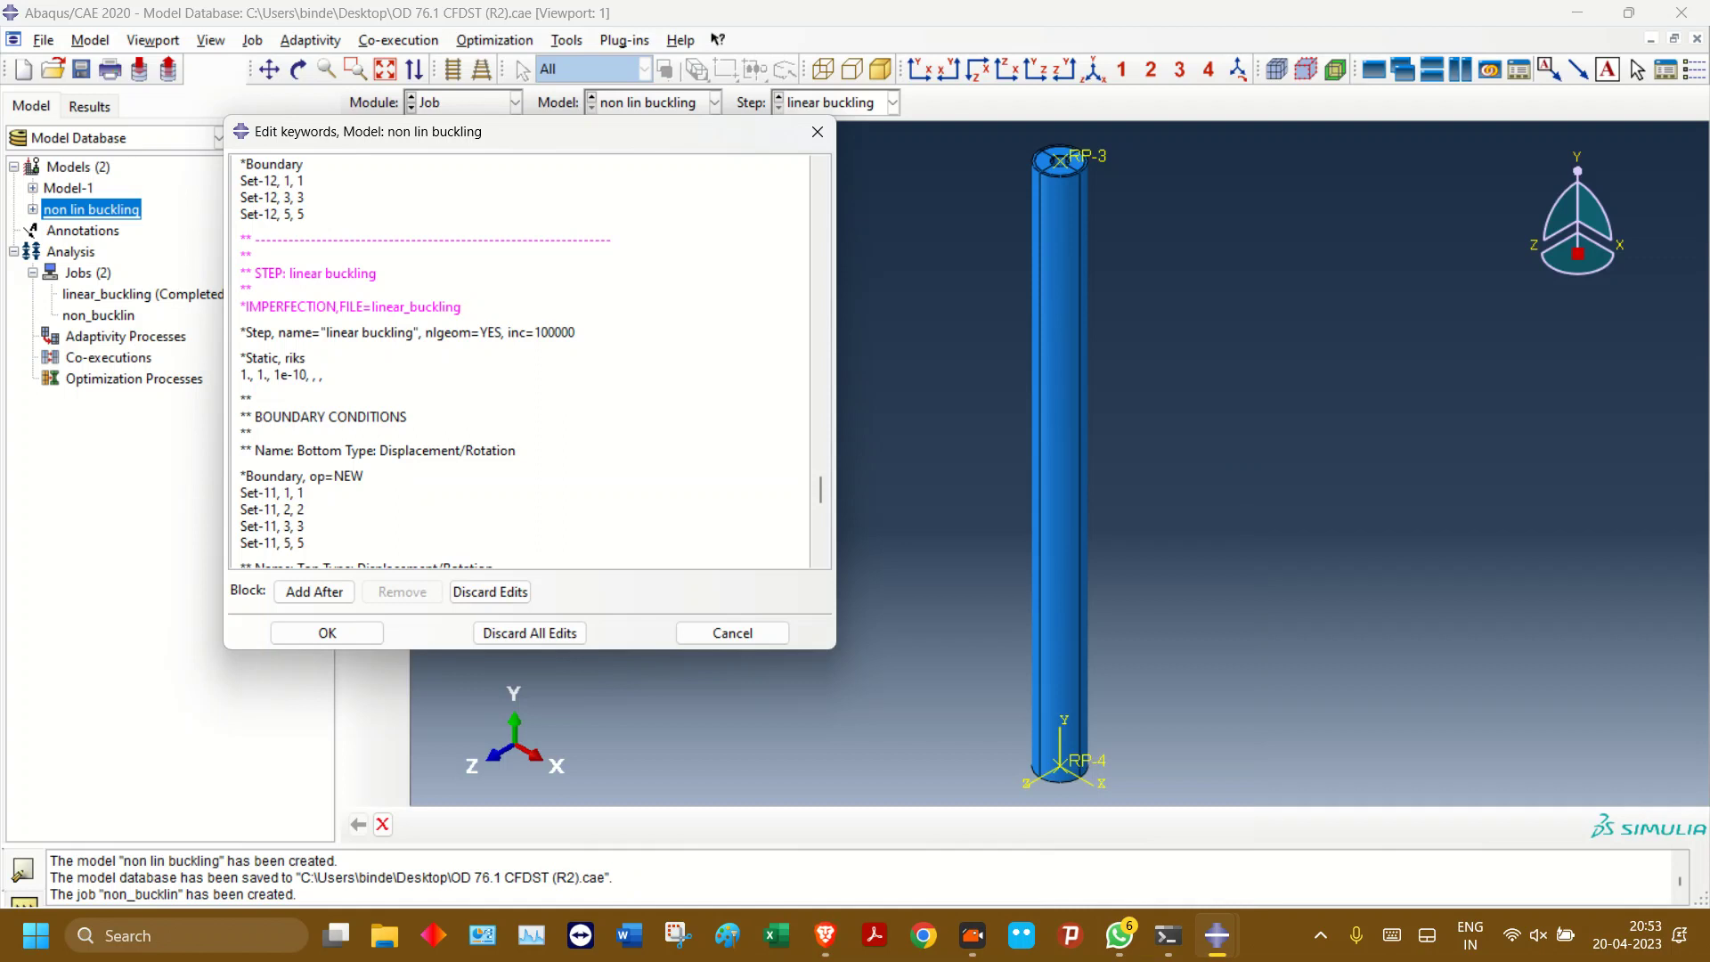
type("step=1")
key("Return")
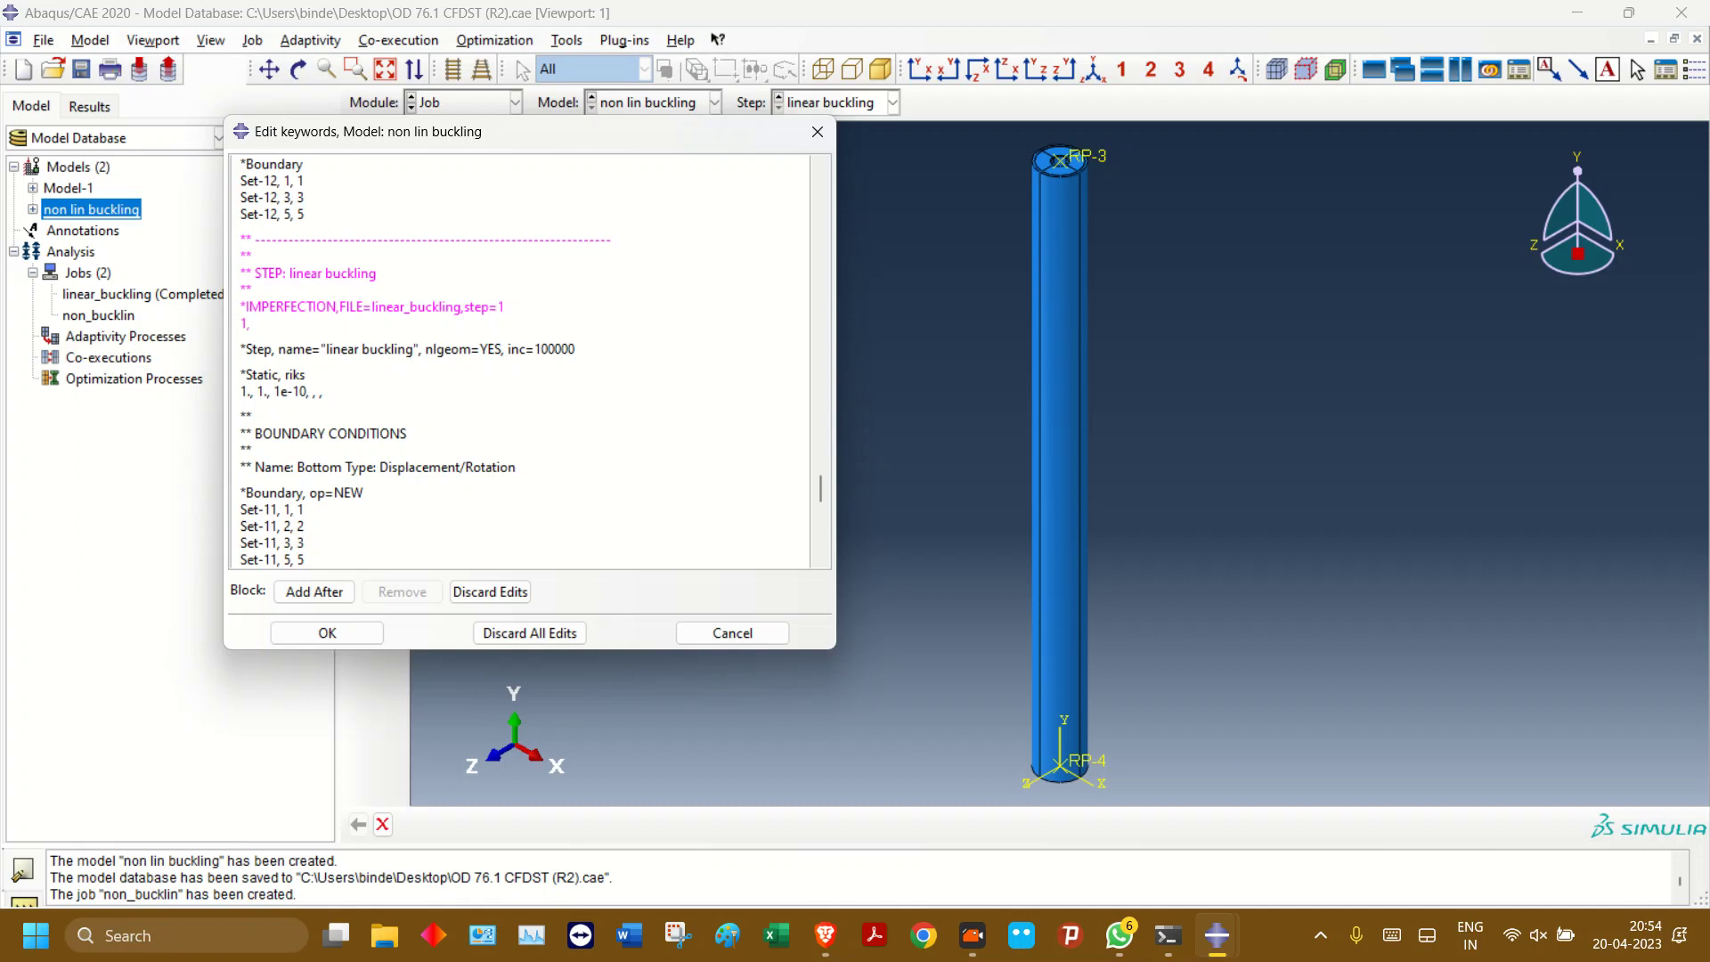
- Enter 1,1 under the imperfection keyword to give buckling mode 1 a scale factor of 1
scroll(1056, 153, "down", 15)
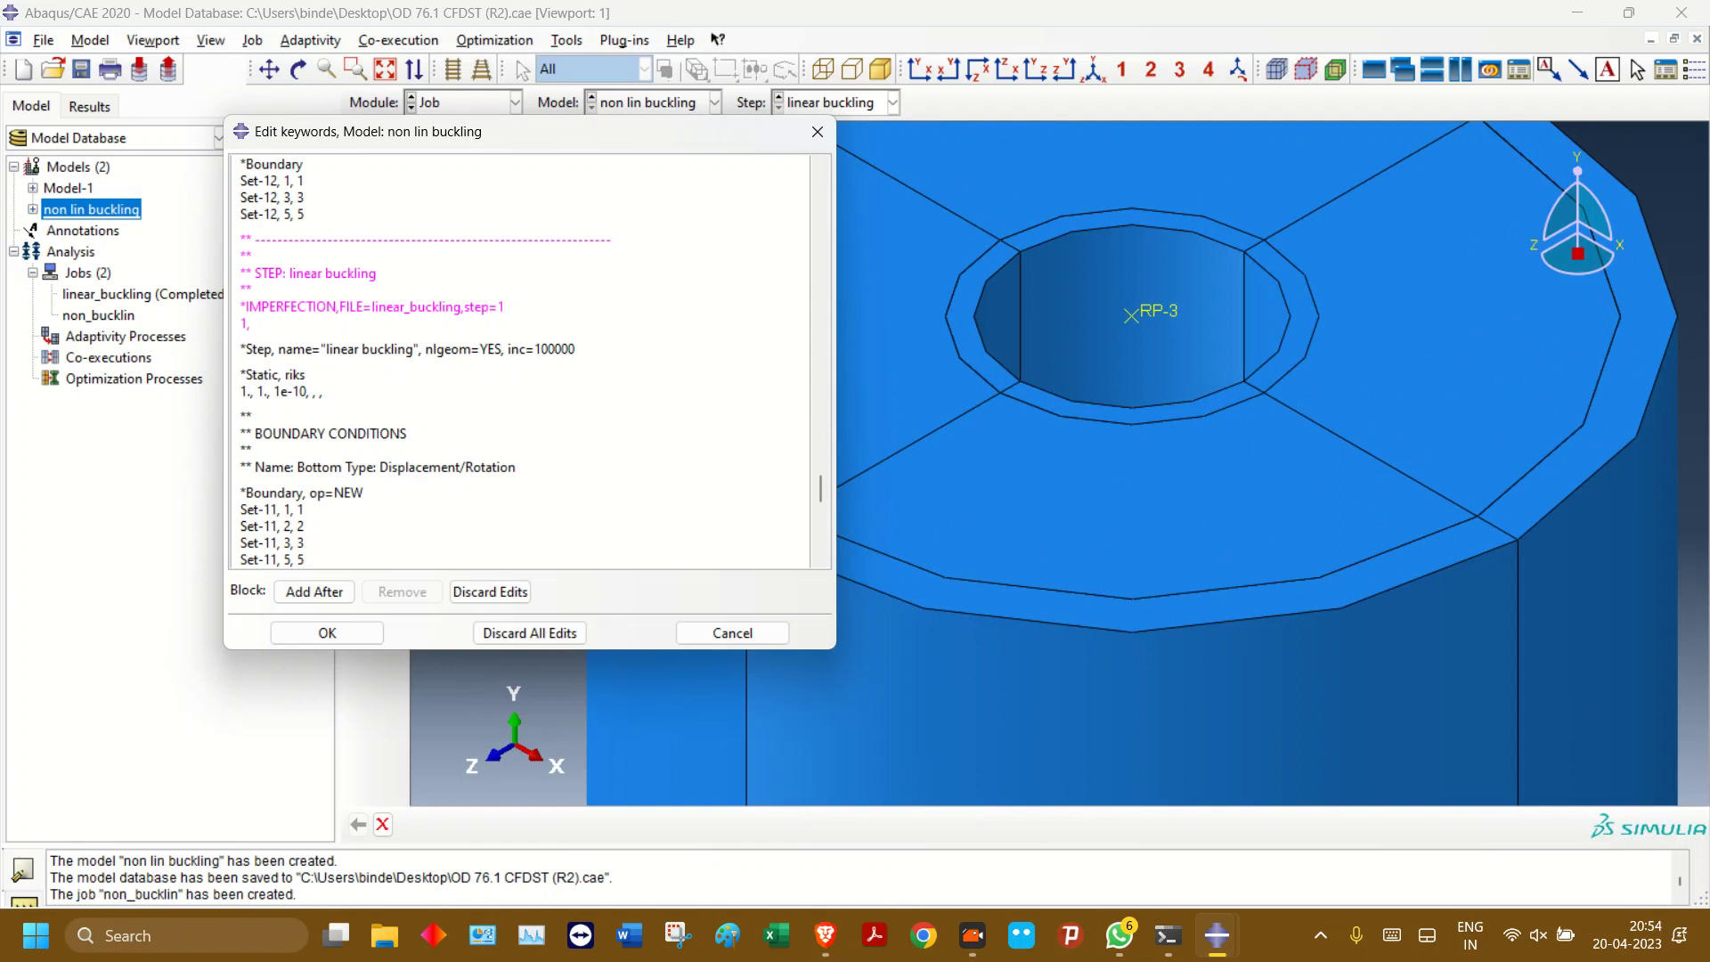
left_click(566, 40)
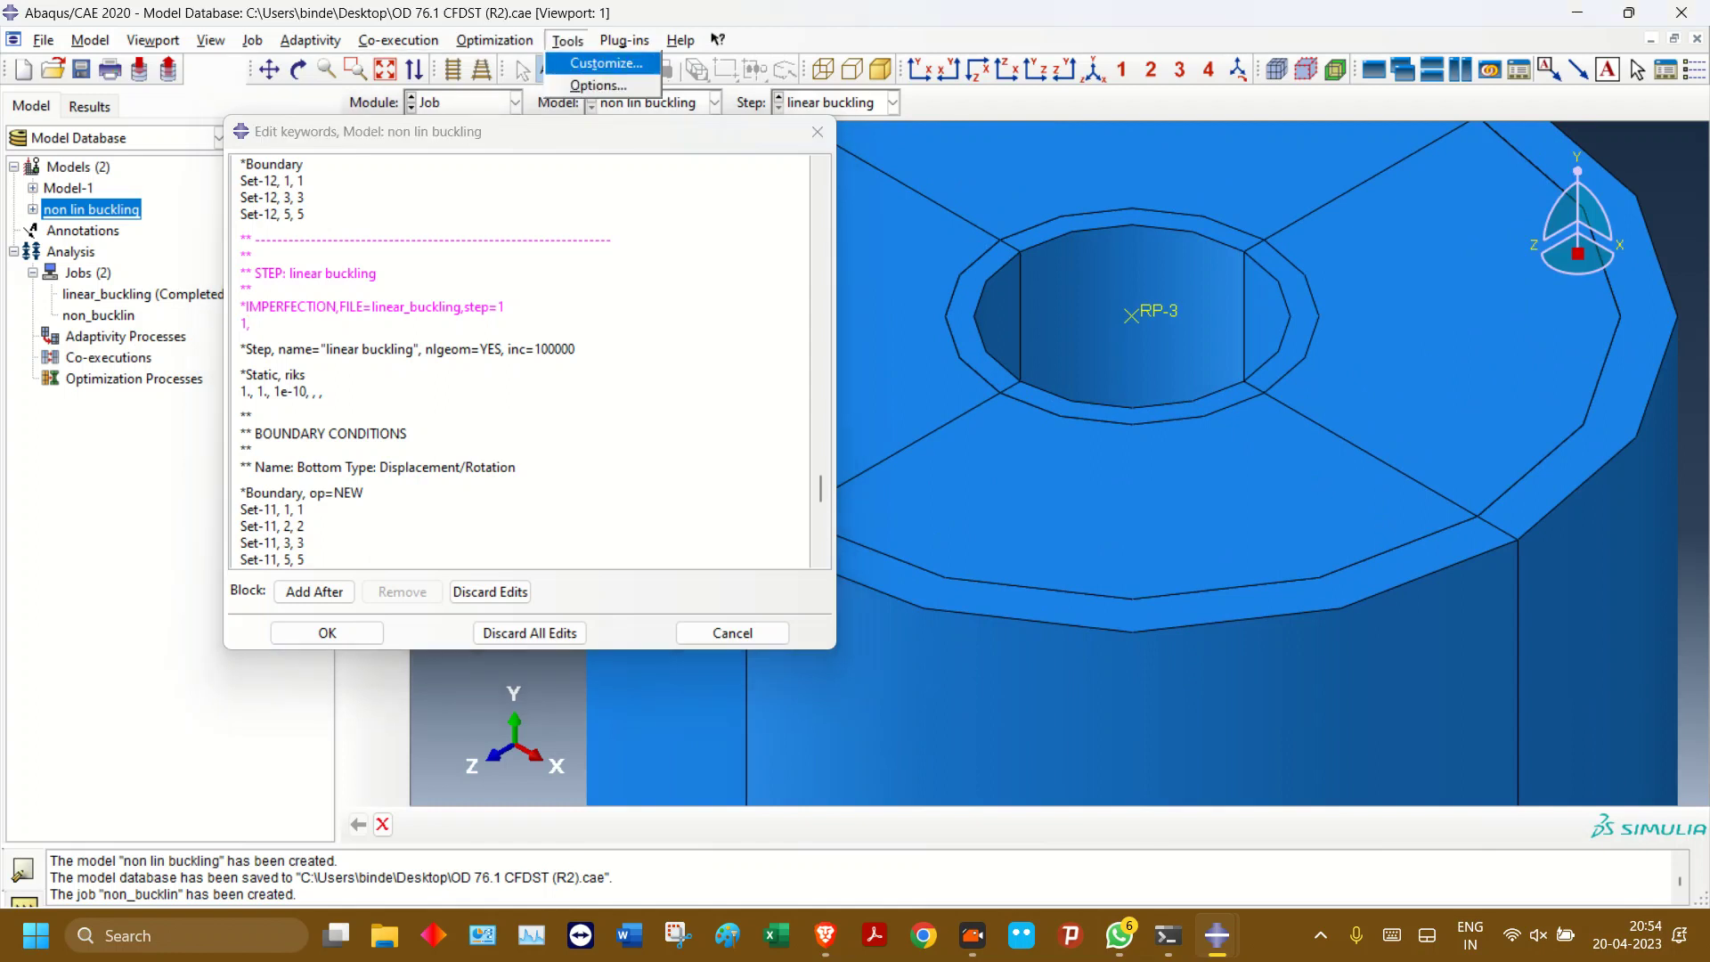
key("Escape")
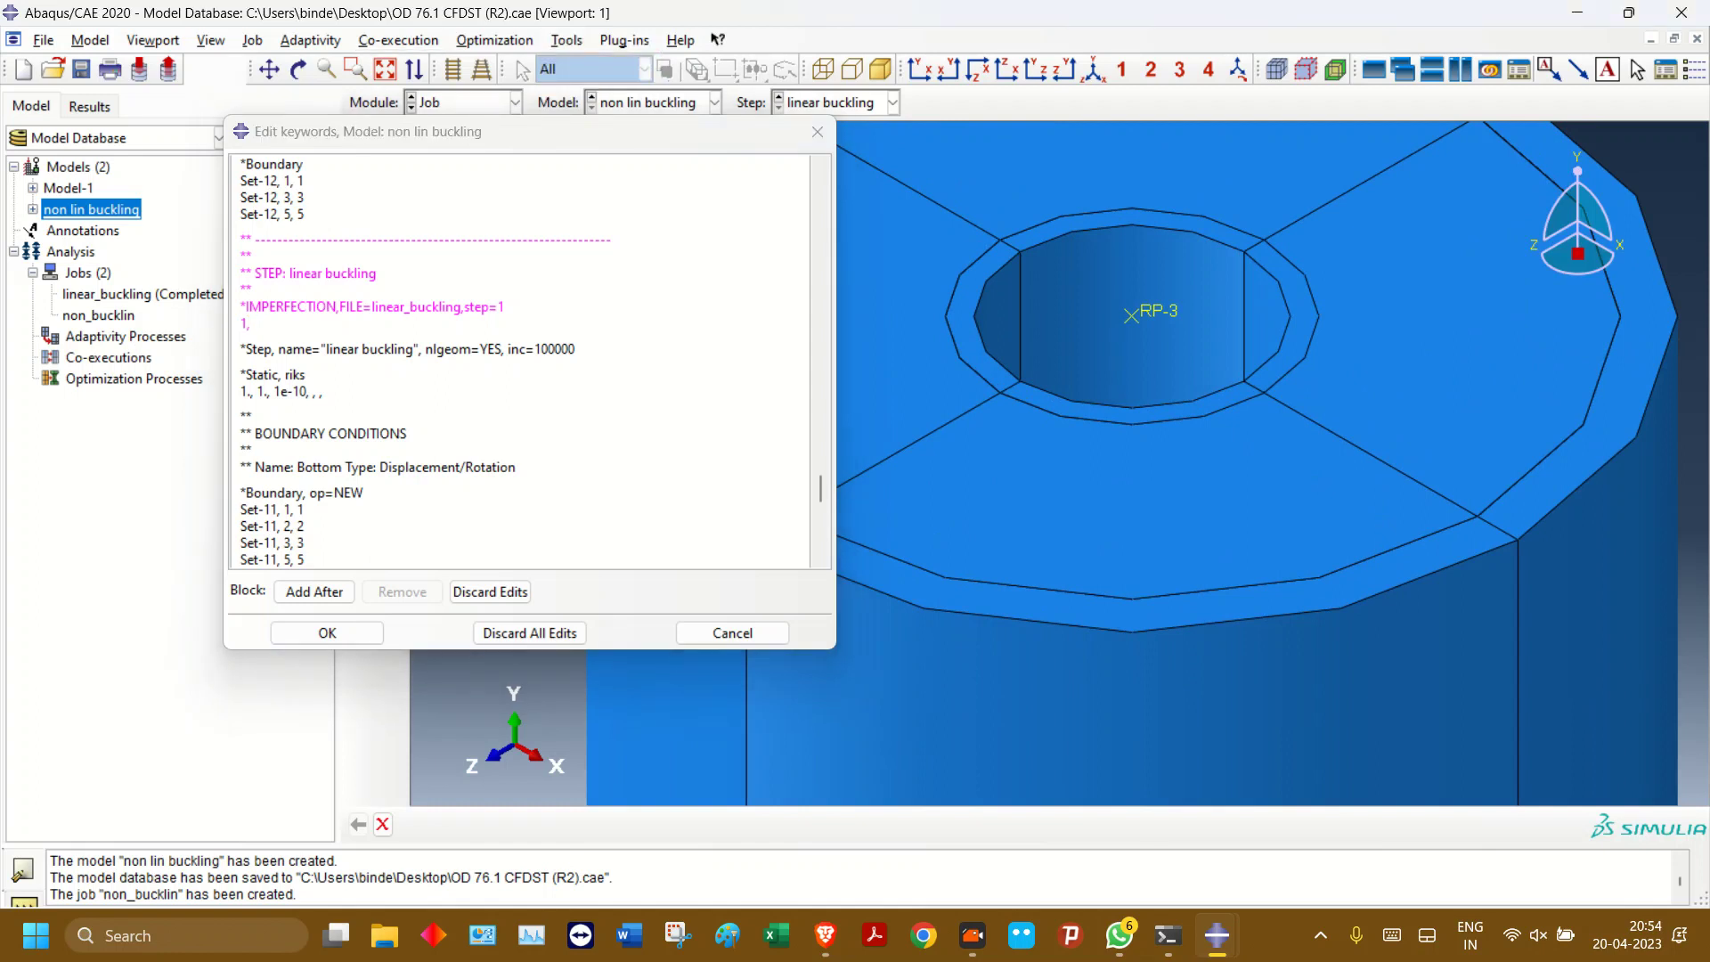
left_click(251, 324)
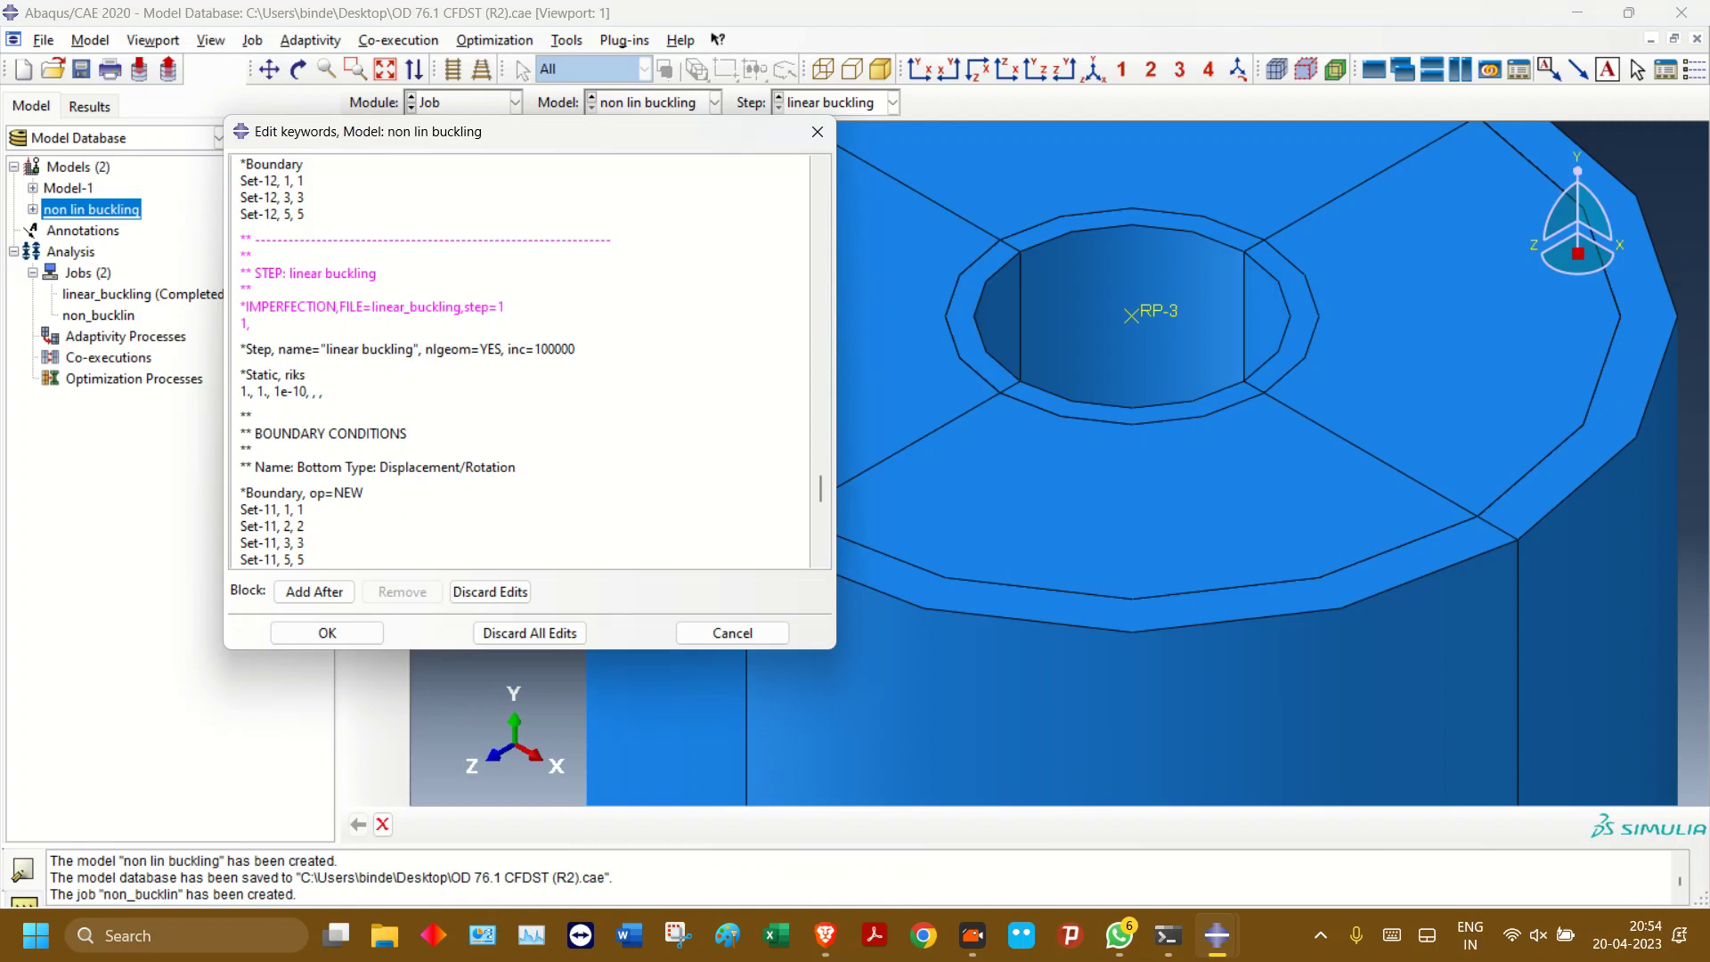
scroll(999, 250, "down", 5)
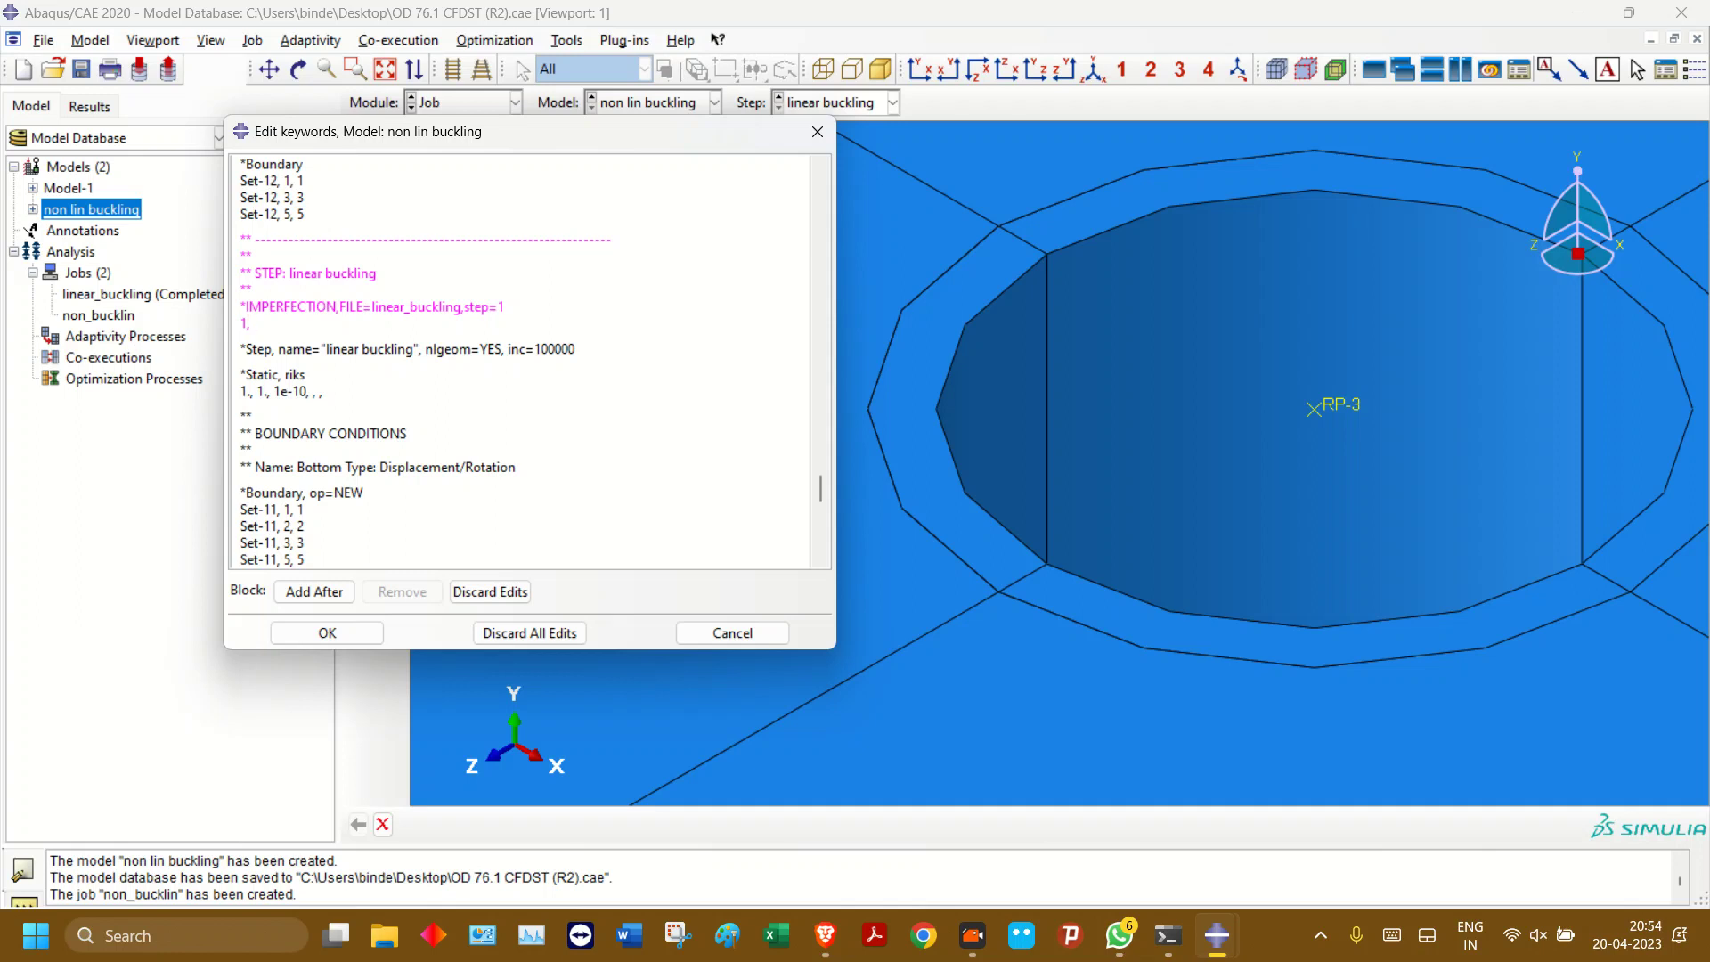
type(",")
type("1")
key("Return")
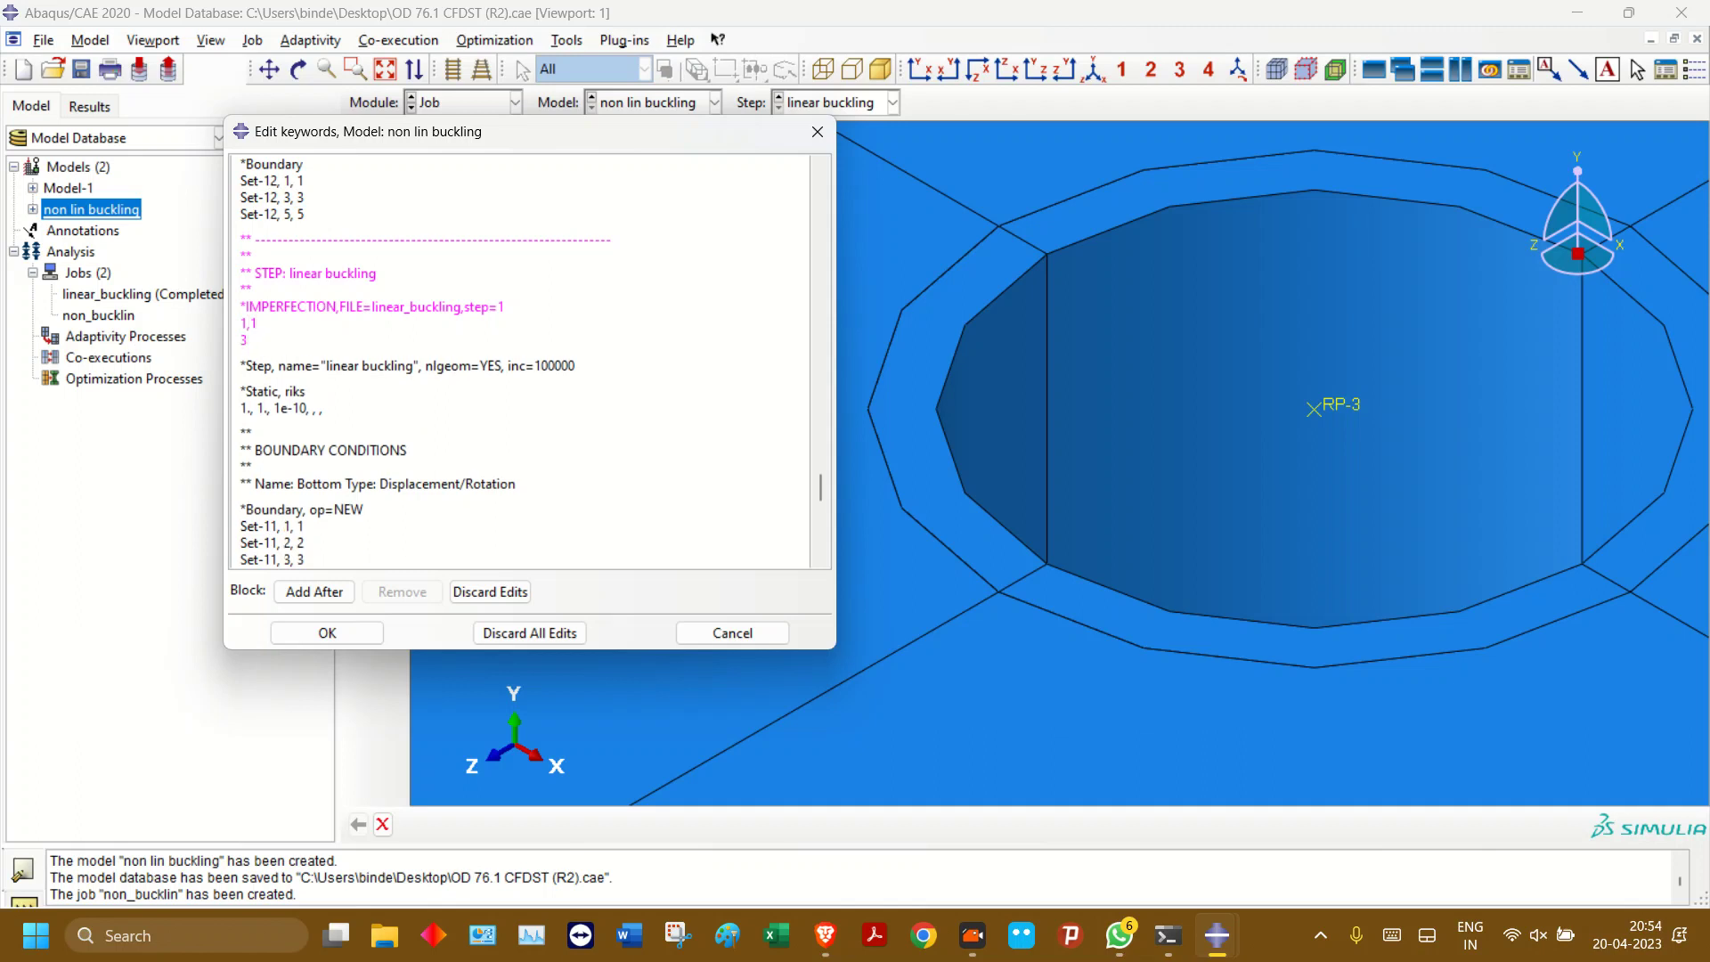
- Add the imperfection lines 3,0.5 and 5,0.25 to scale buckling modes 3 and 5
type("3,")
type("0.5")
key("Return")
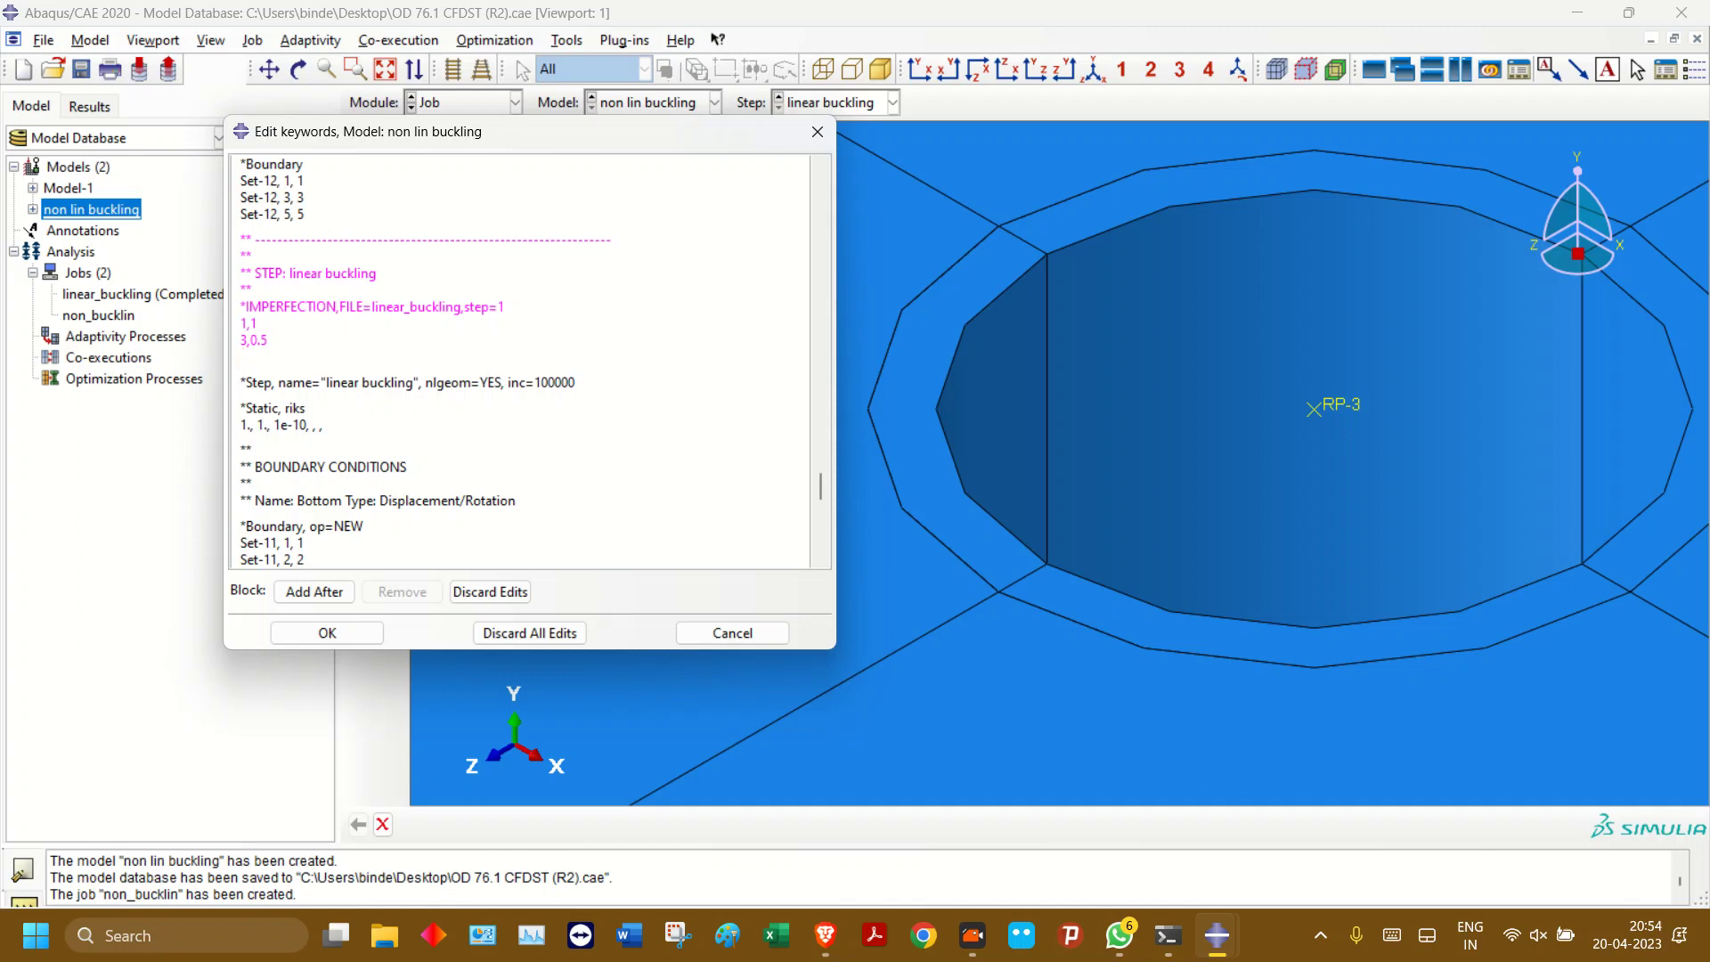
type("5,0.25")
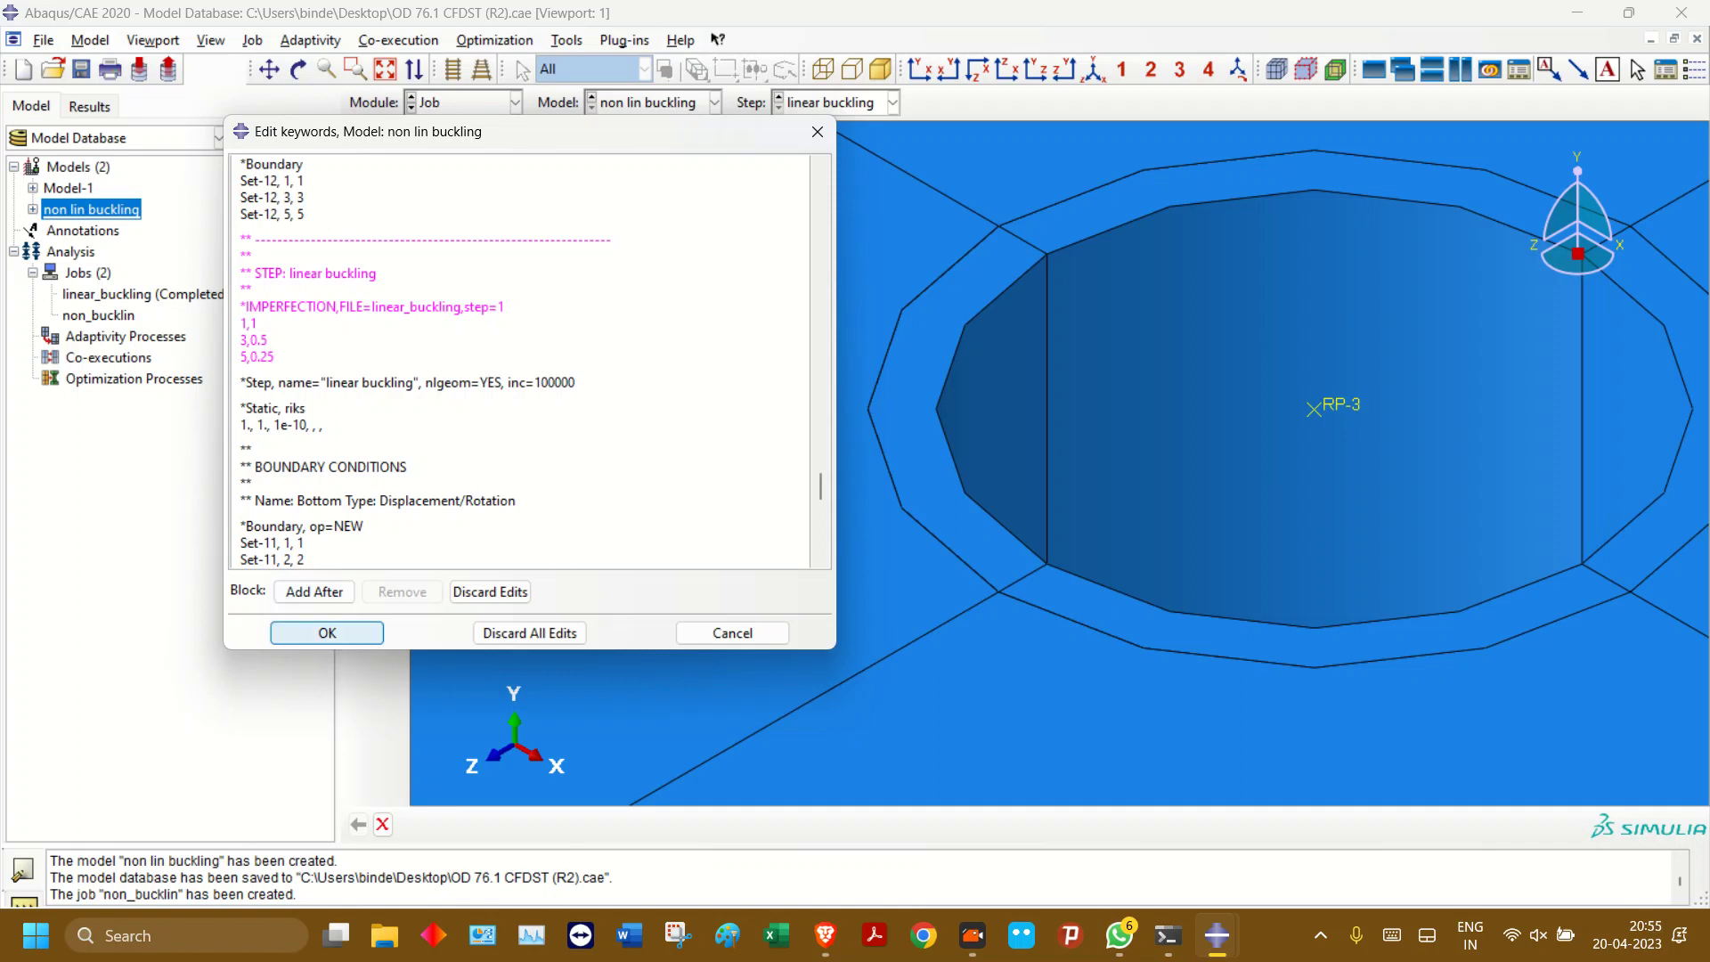
- Accept the keyword edits and, in the Load module, measure the inner steel tube's wall thickness between its inner and outer edge vertices
left_click(327, 632)
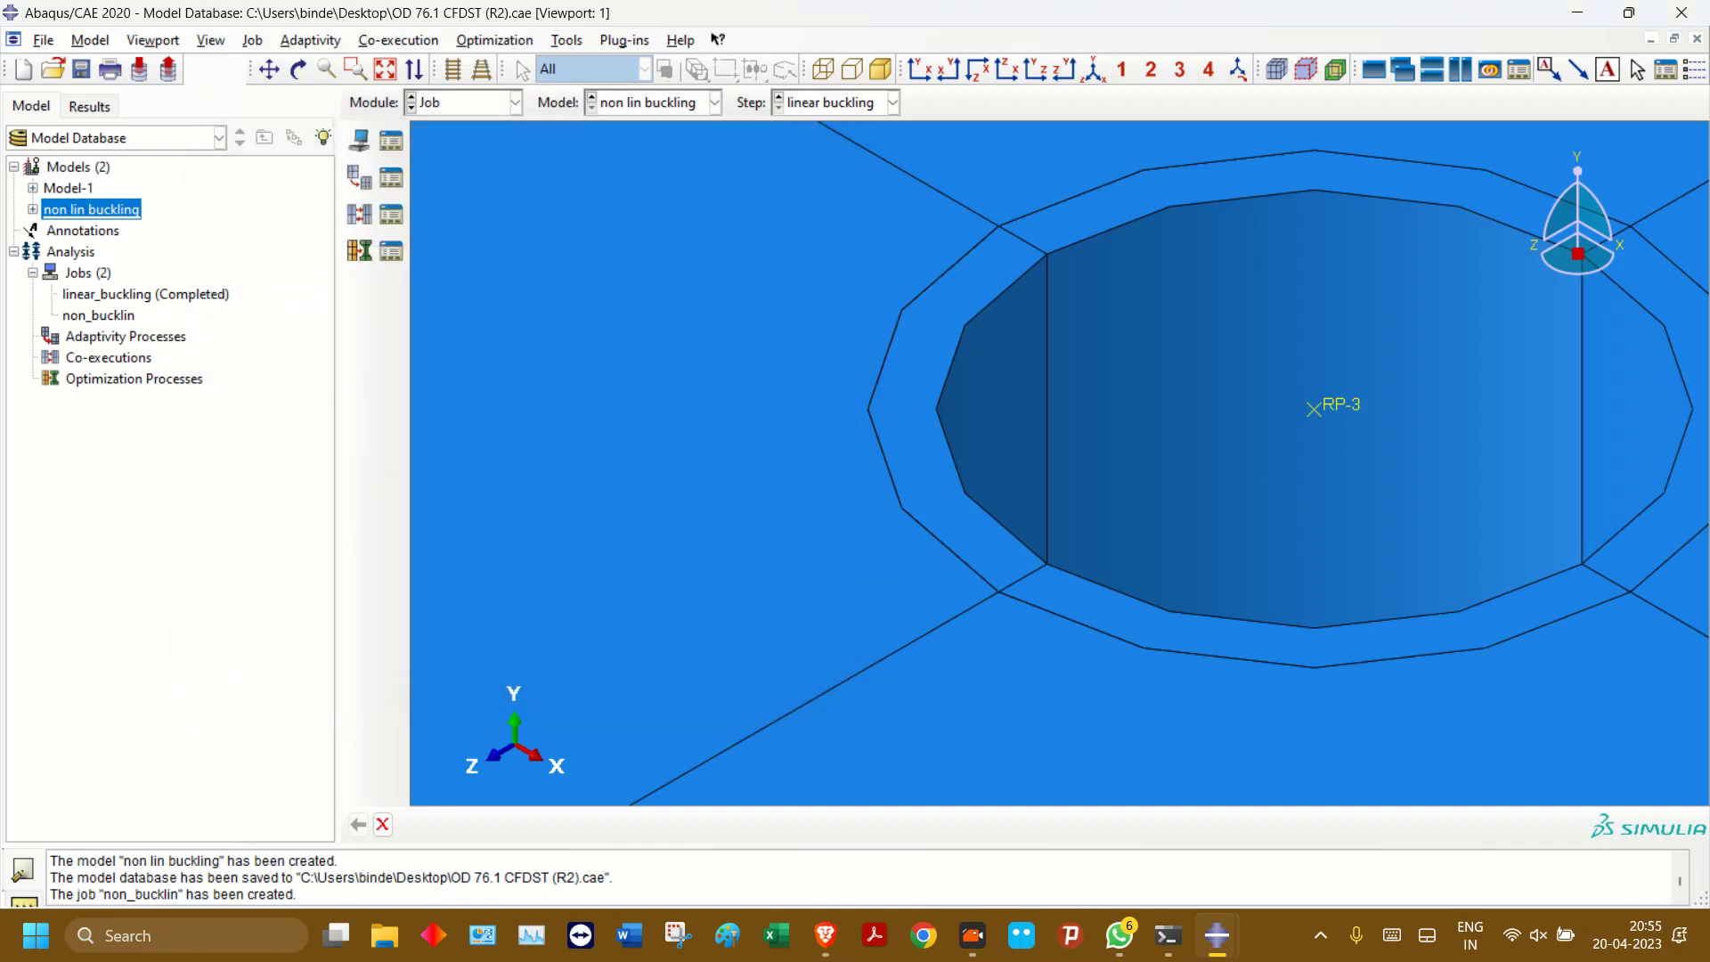
left_click(515, 102)
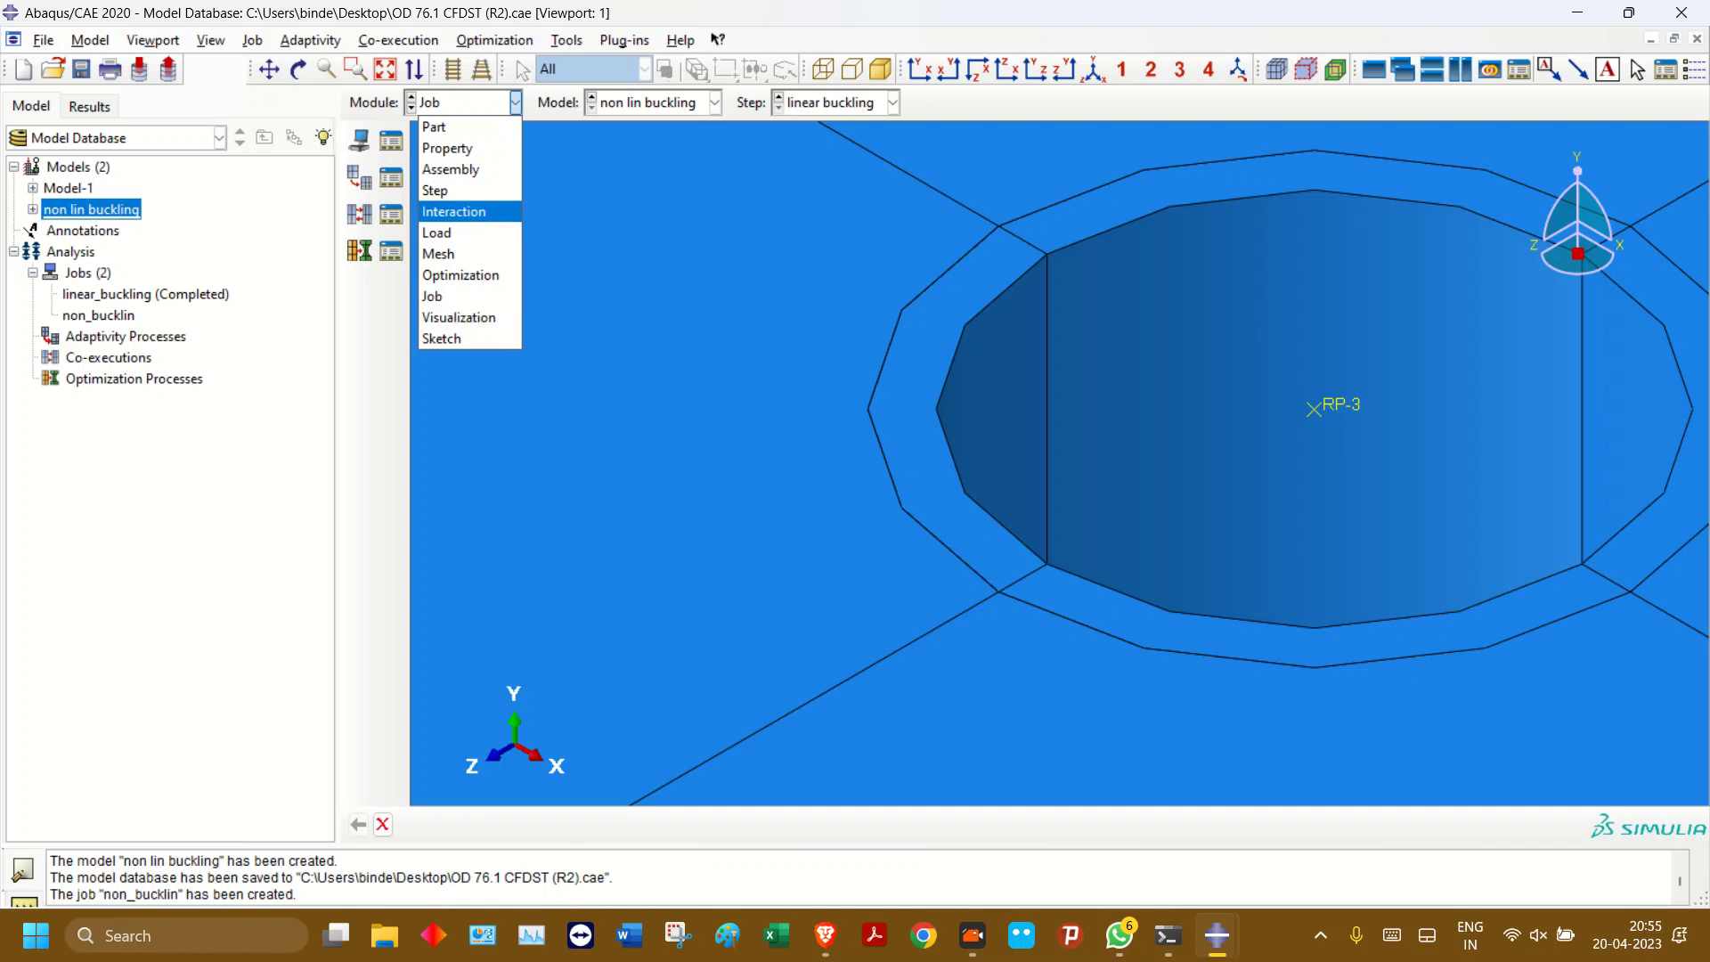
left_click(436, 232)
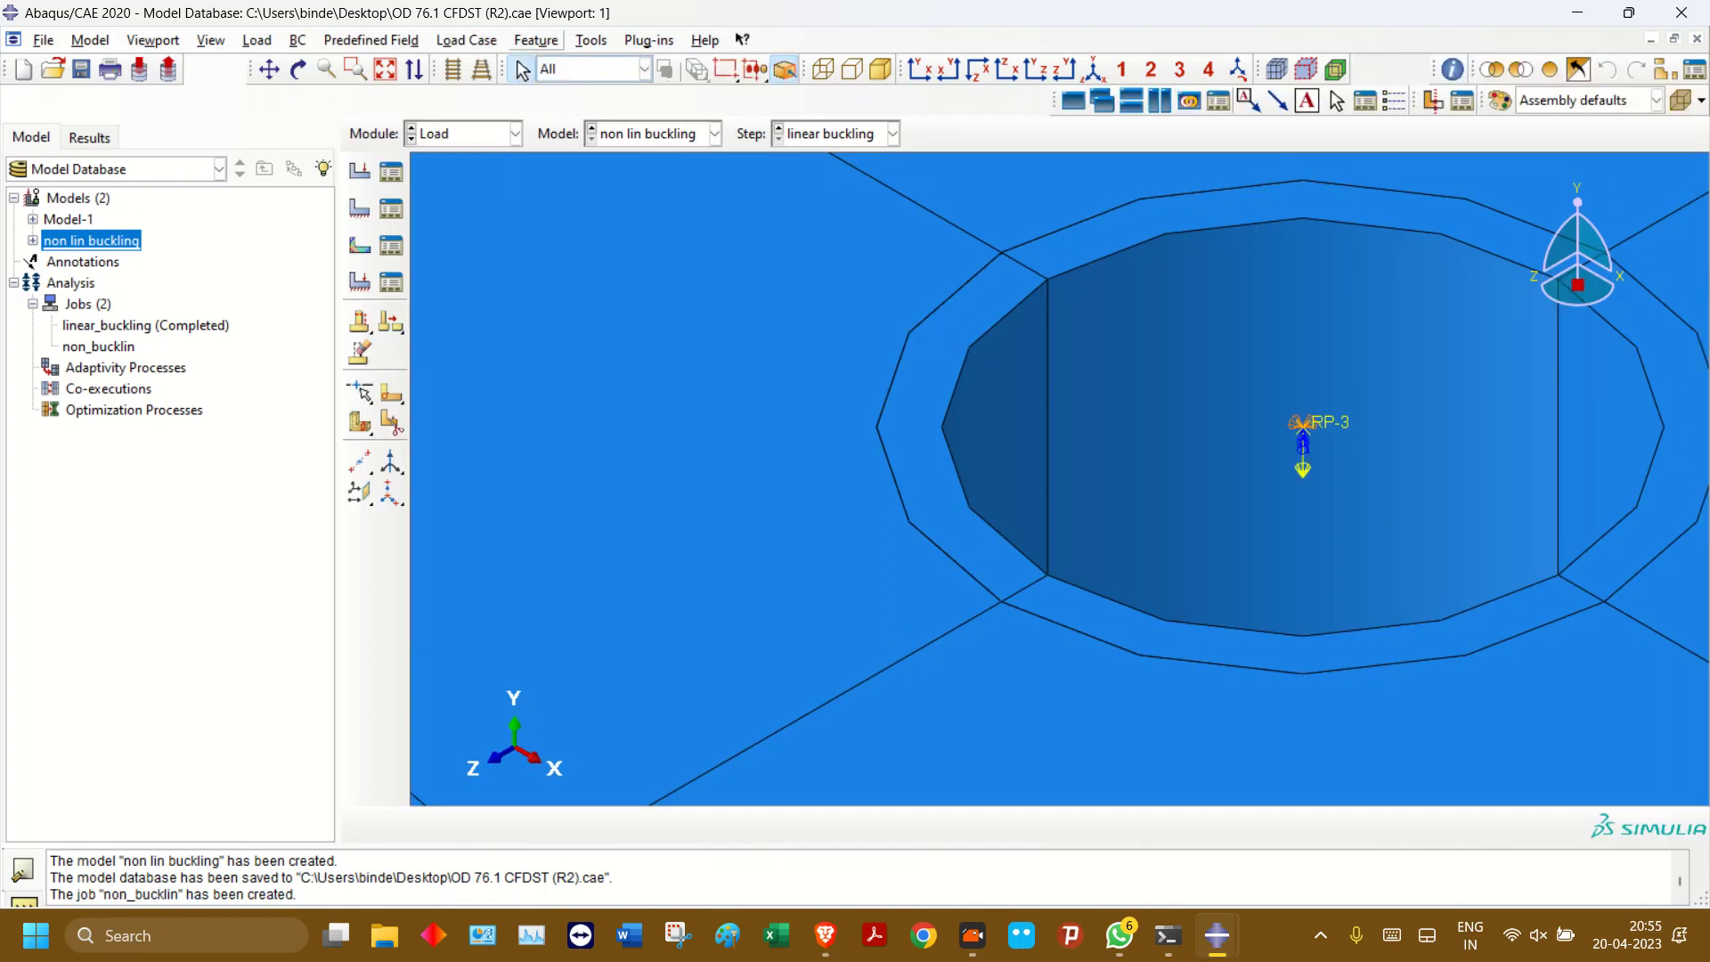
left_click(591, 40)
left_click(618, 63)
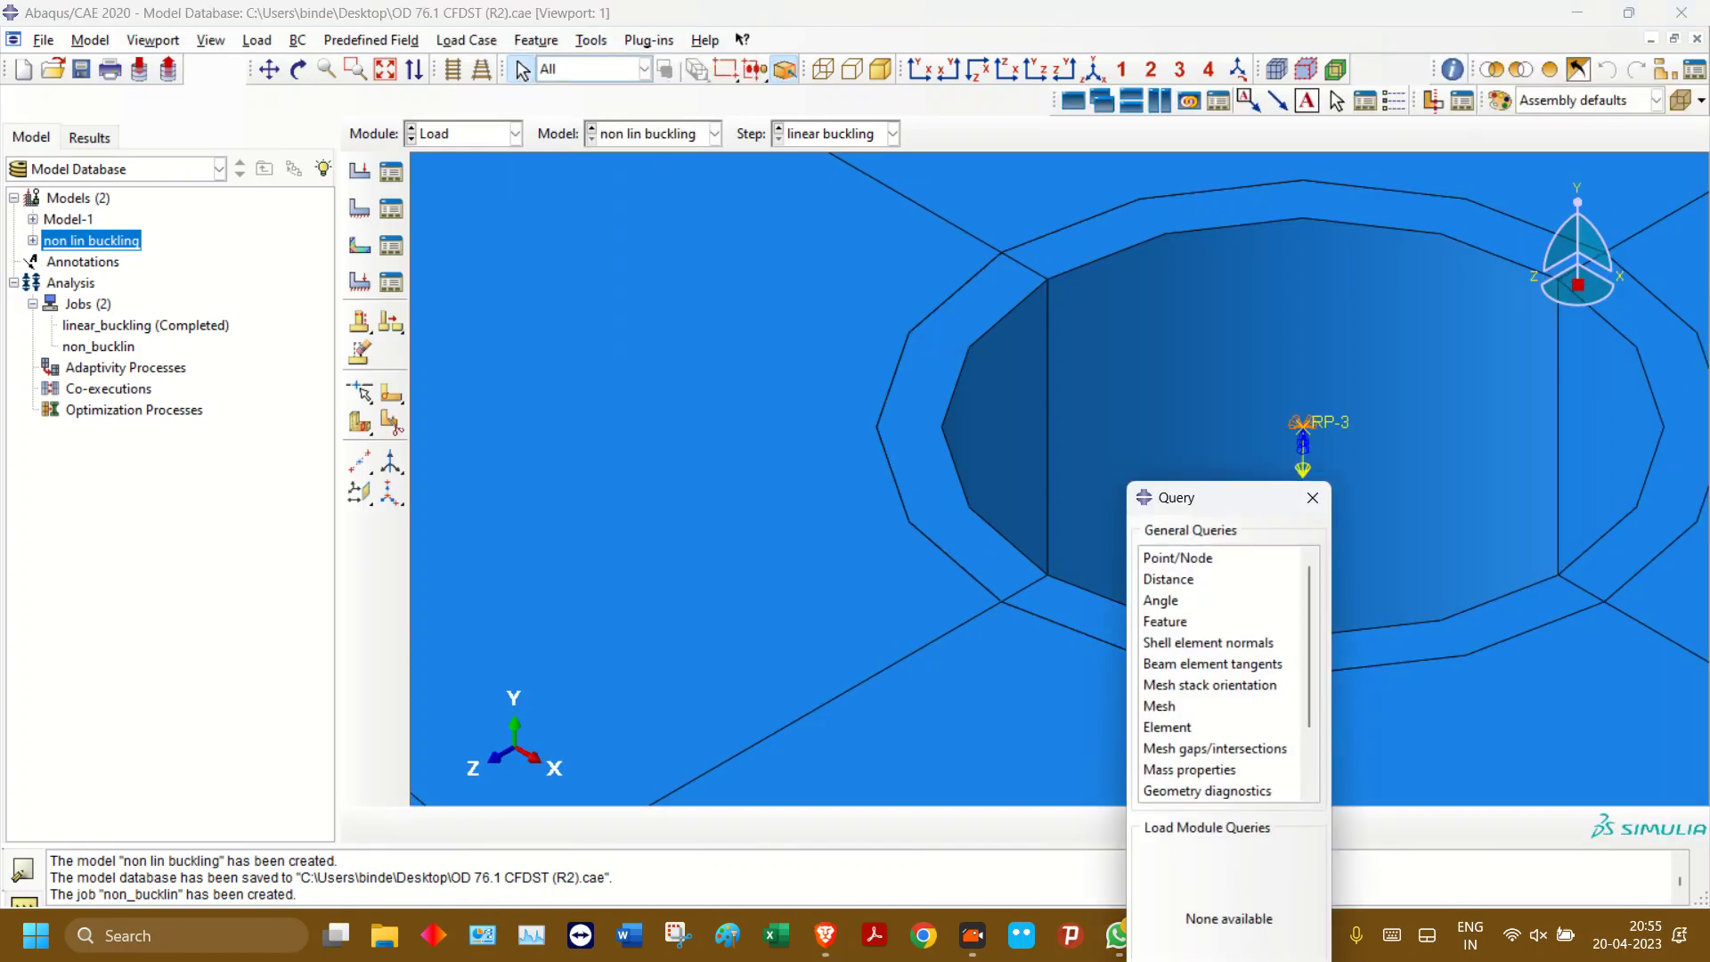
left_click(1194, 580)
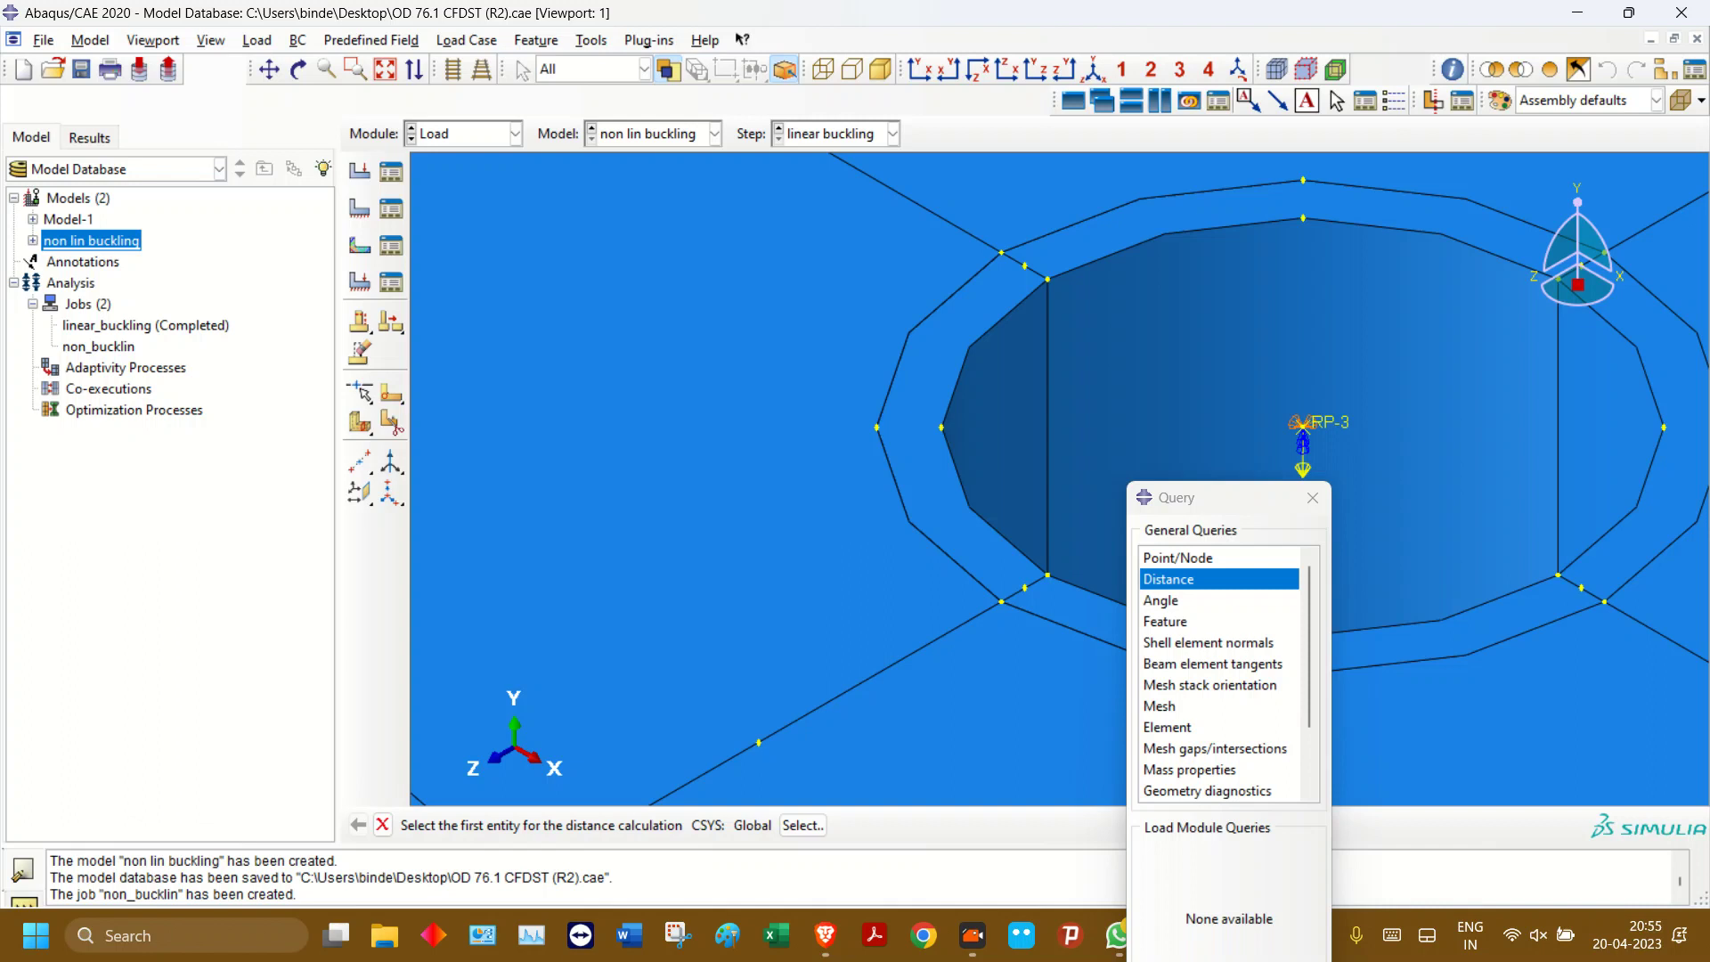
left_click(1048, 279)
left_click(1001, 253)
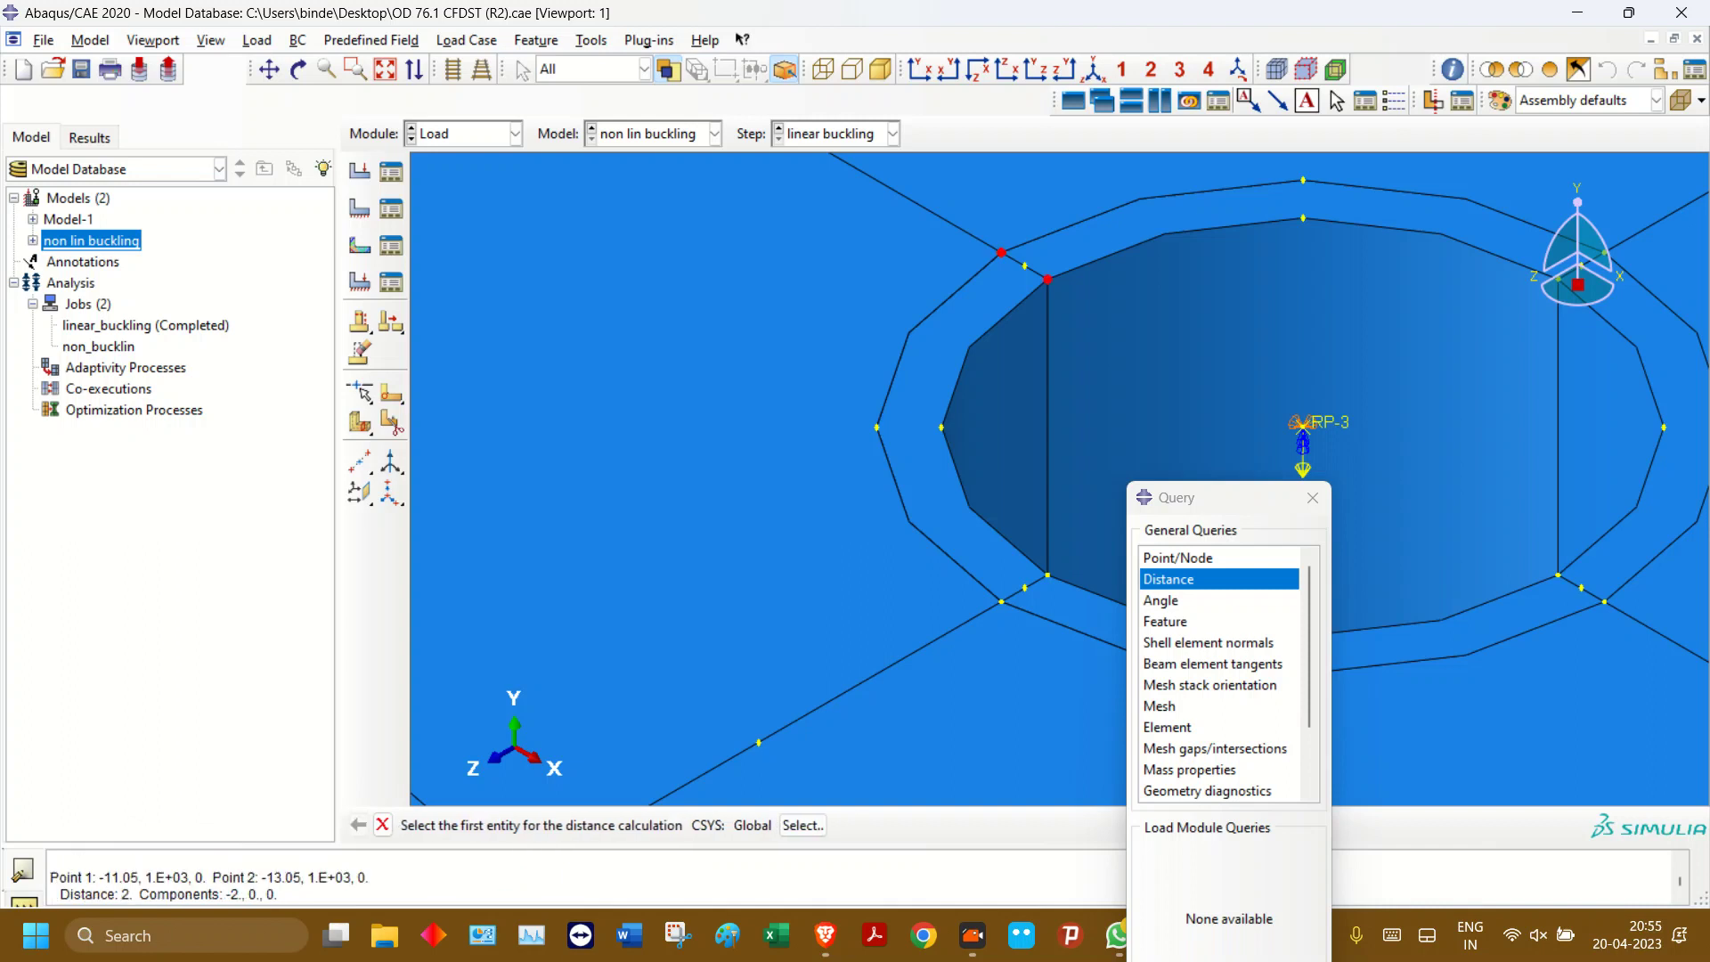
- Measure the outer steel tube's wall thickness between its inner and outer edge vertices
scroll(1054, 460, "up", 5)
scroll(877, 317, "down", 3)
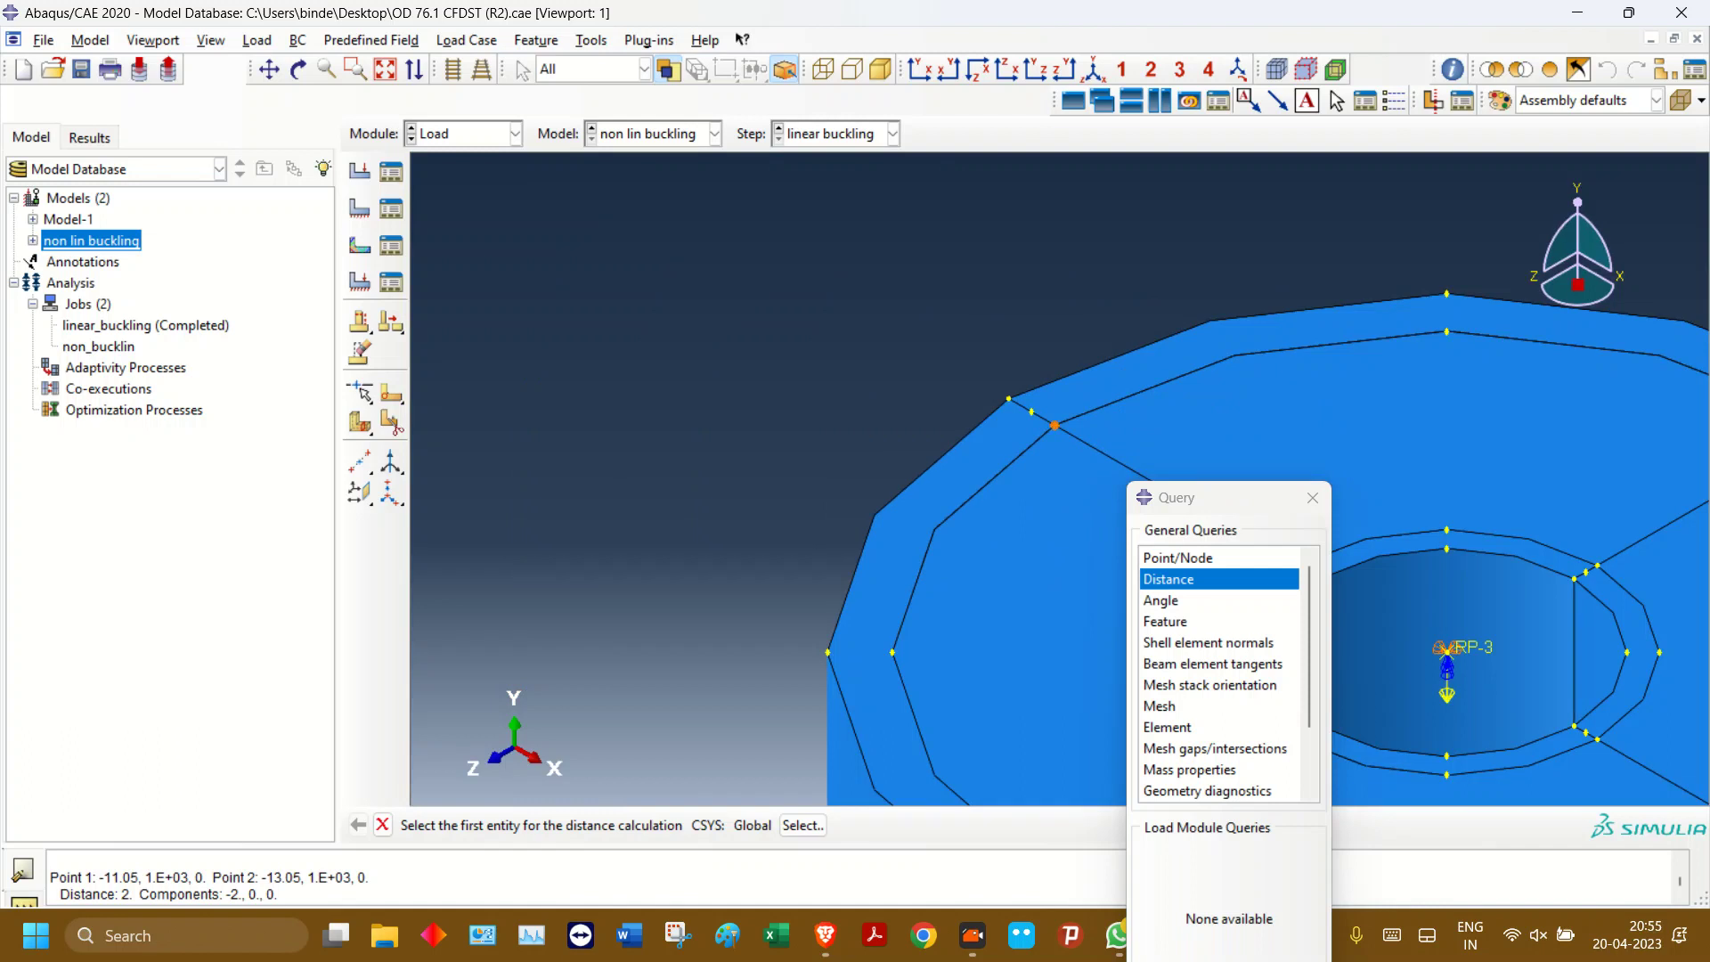
left_click(1056, 425)
left_click(1008, 398)
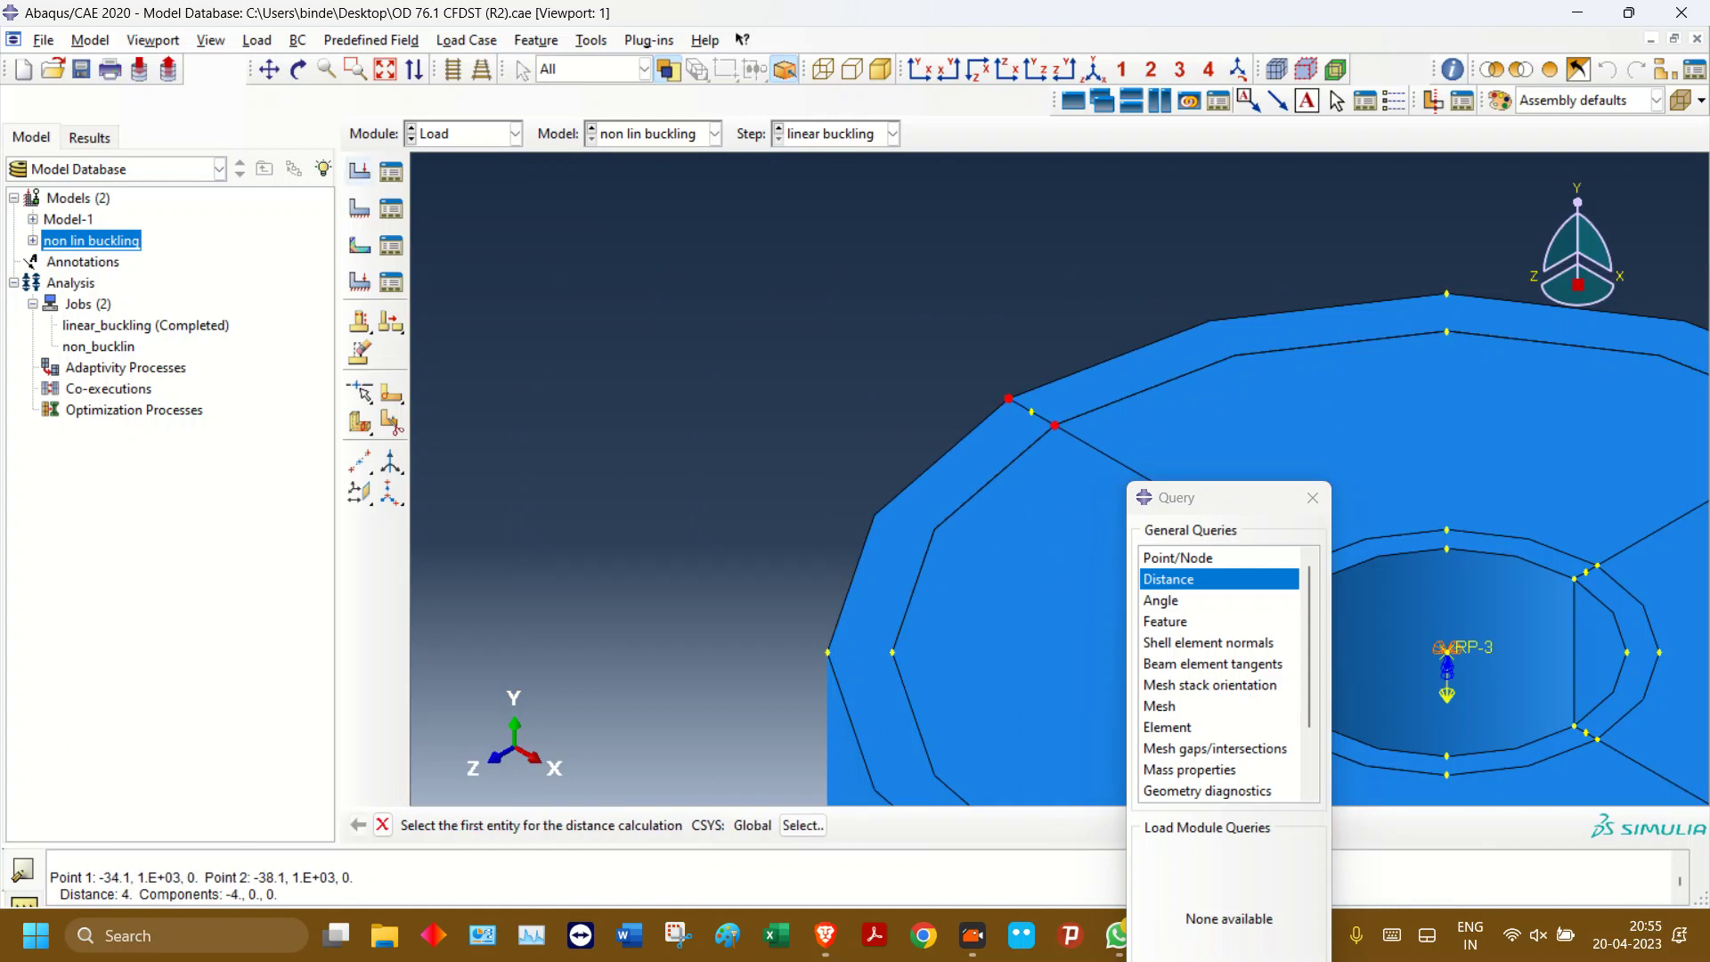
- Reopen the keywords of the non lin buckling model and set the imperfection scale factor of buckling mode 1 to 0.2
right_click(85, 241)
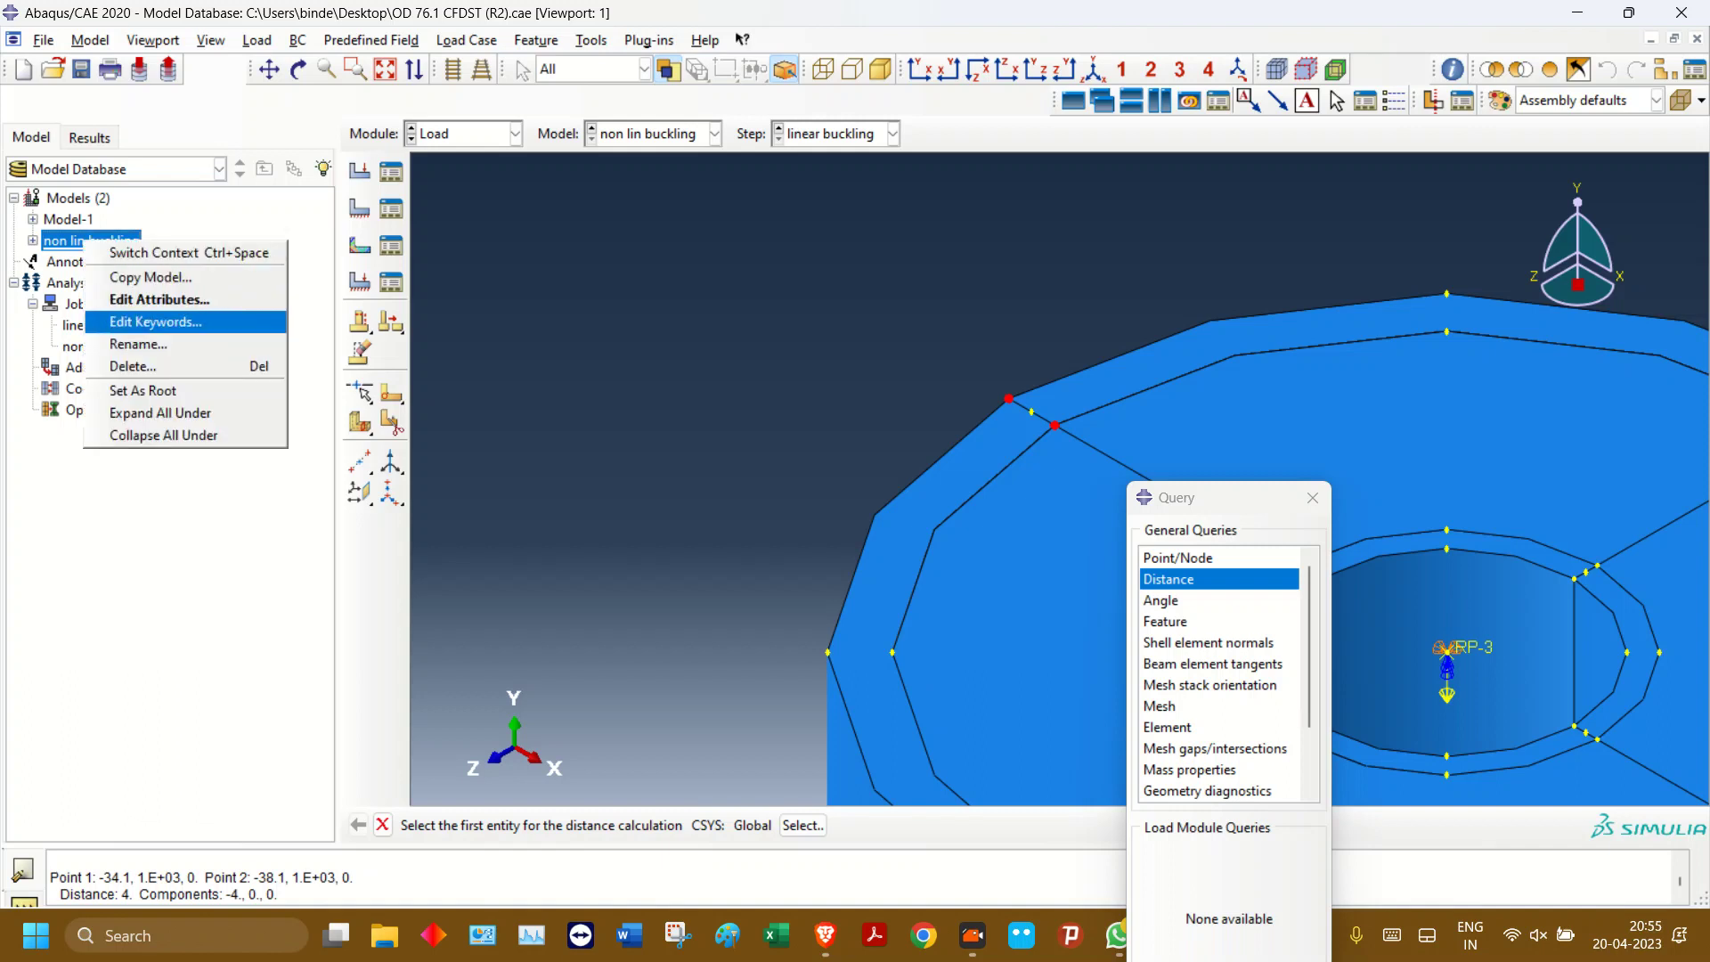
left_click(155, 322)
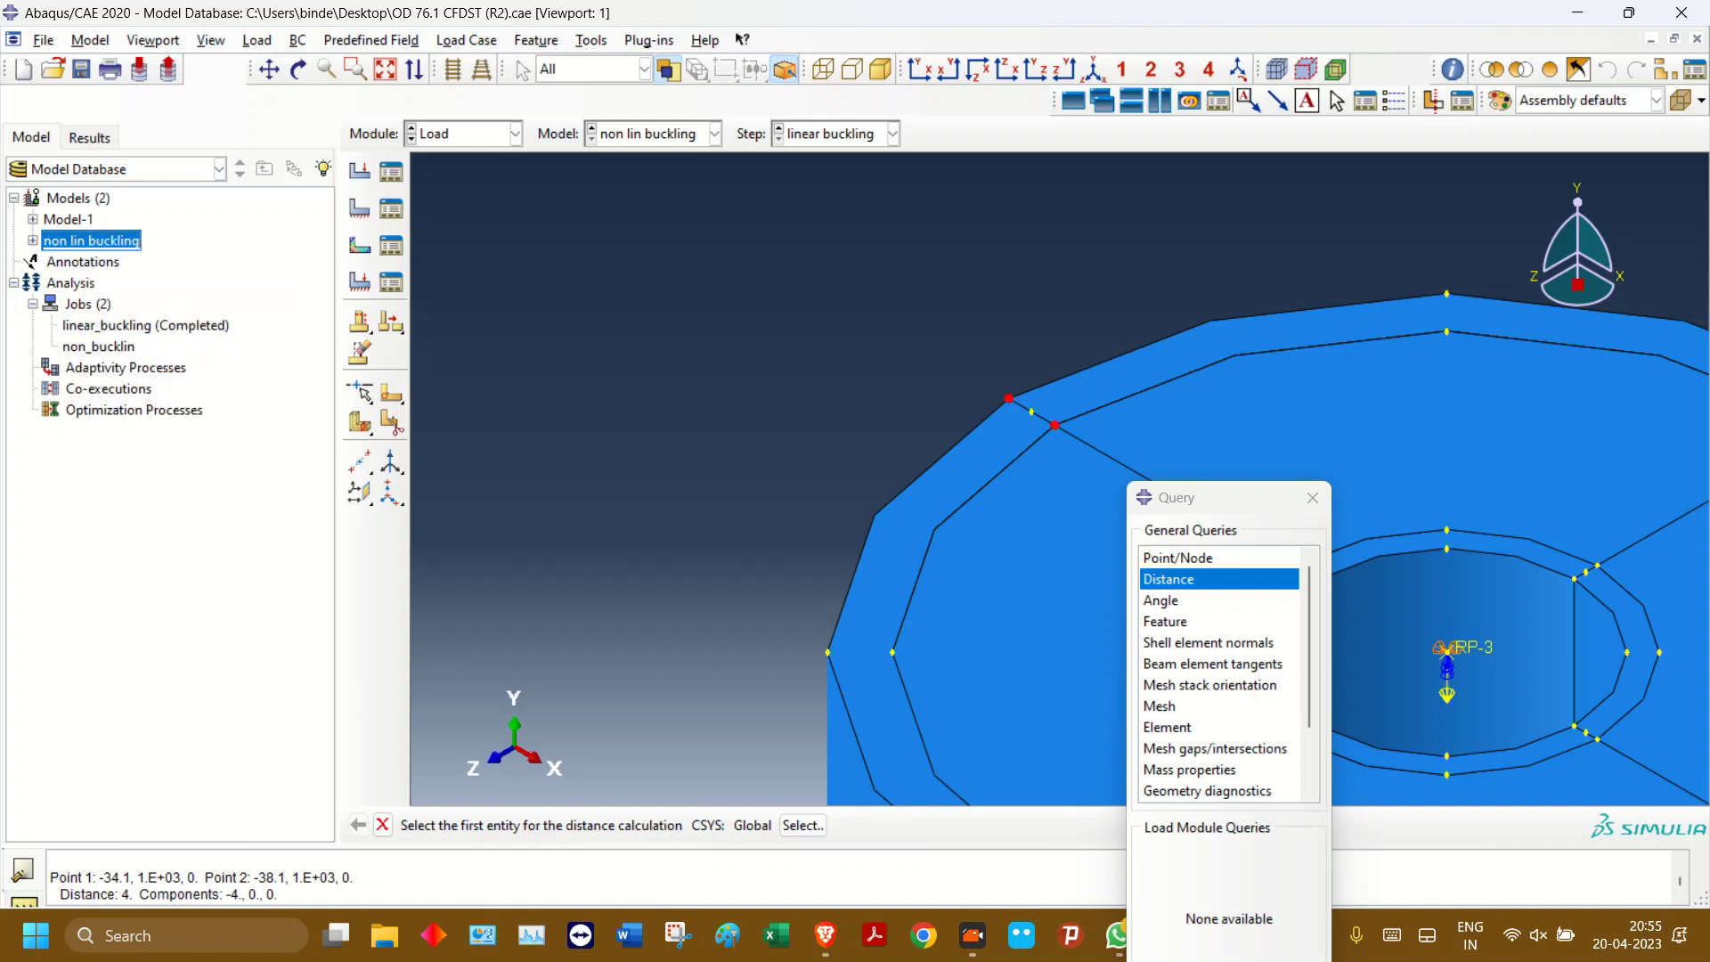
scroll(522, 361, "down", 15)
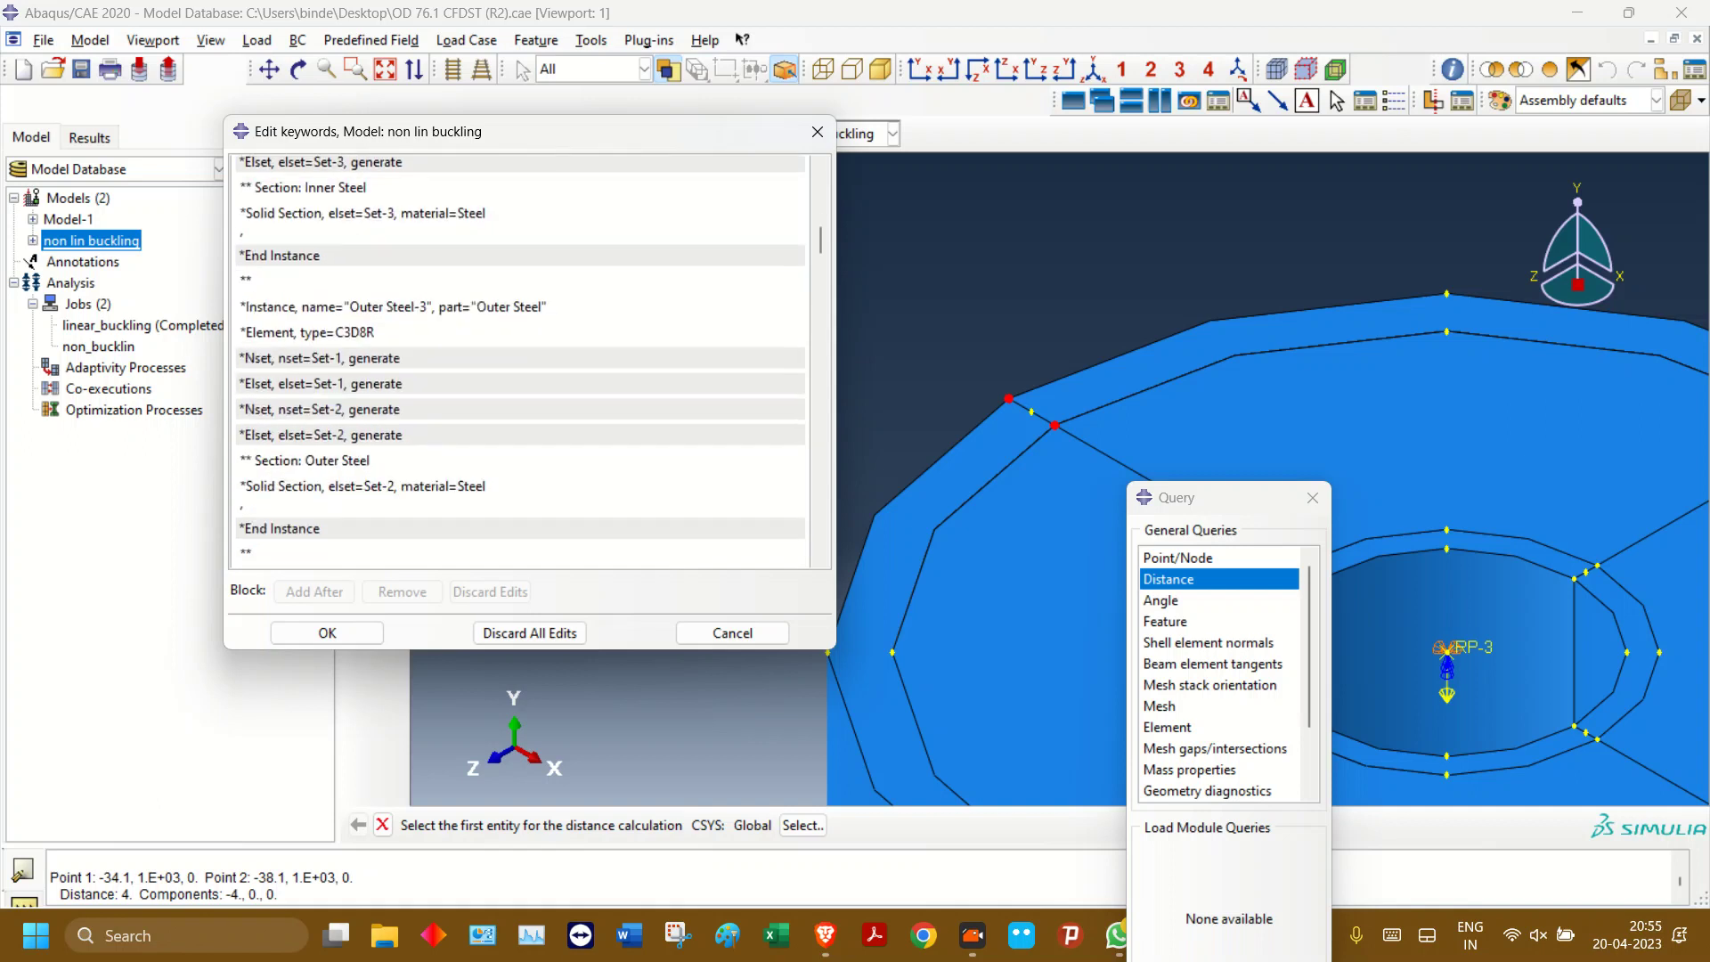
scroll(522, 361, "down", 20)
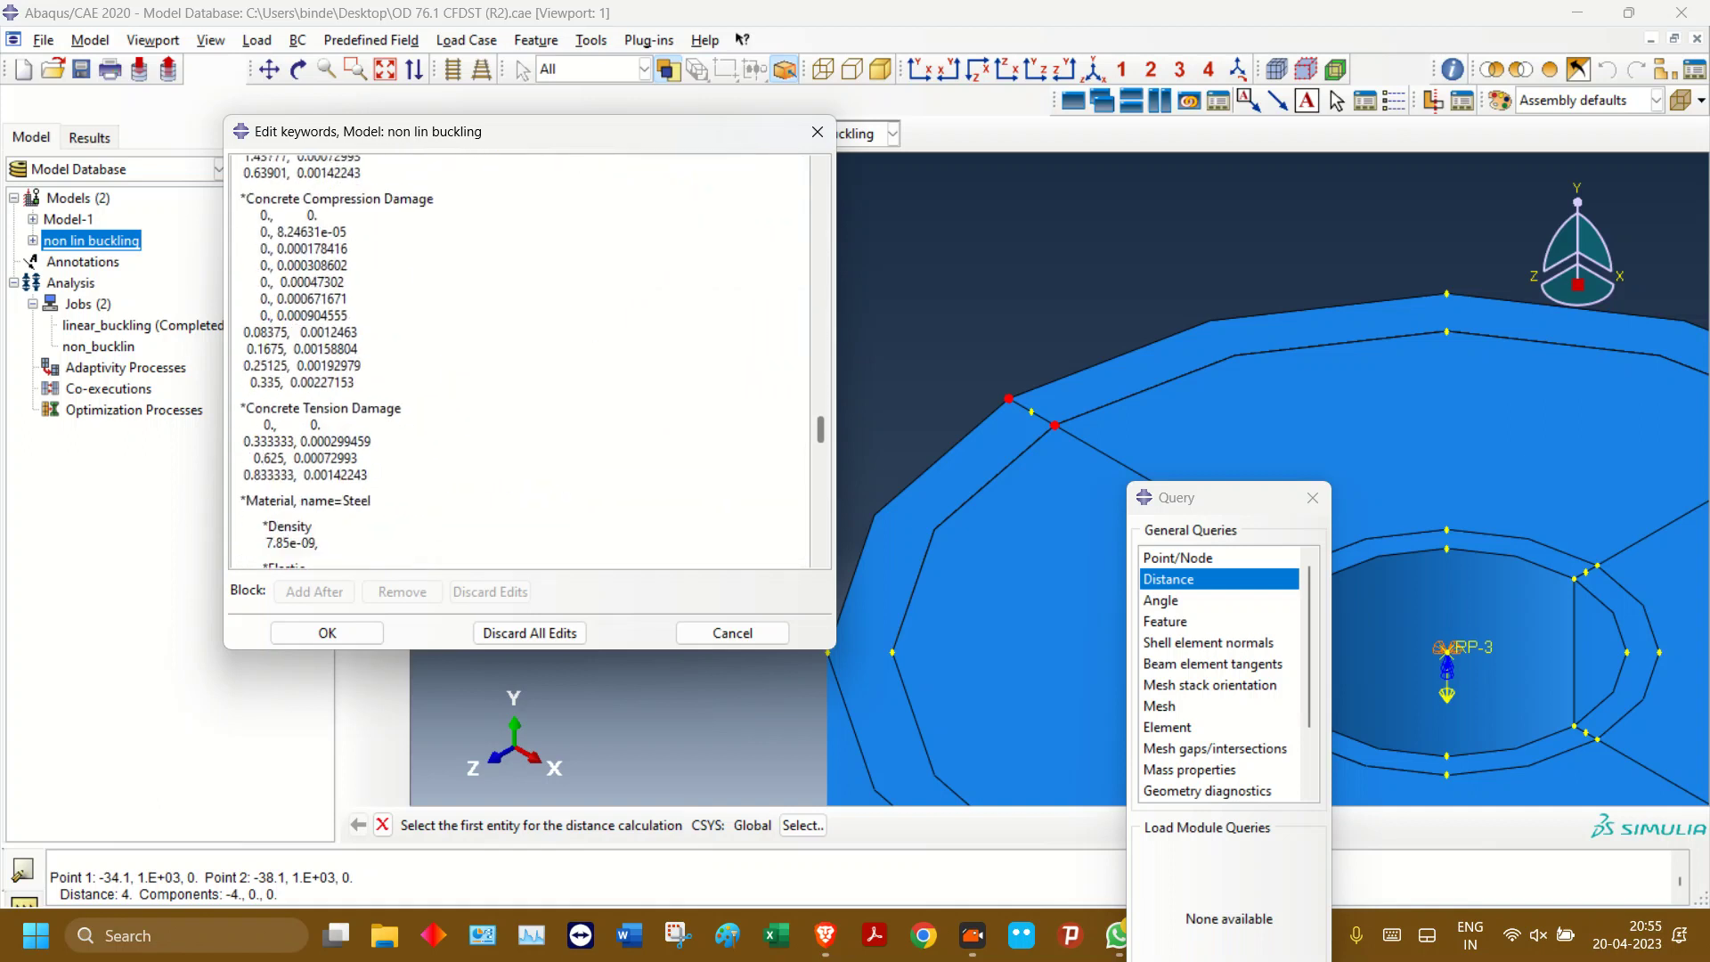
scroll(522, 361, "down", 6)
scroll(522, 362, "up", 9)
scroll(522, 362, "down", 2)
scroll(521, 362, "down", 15)
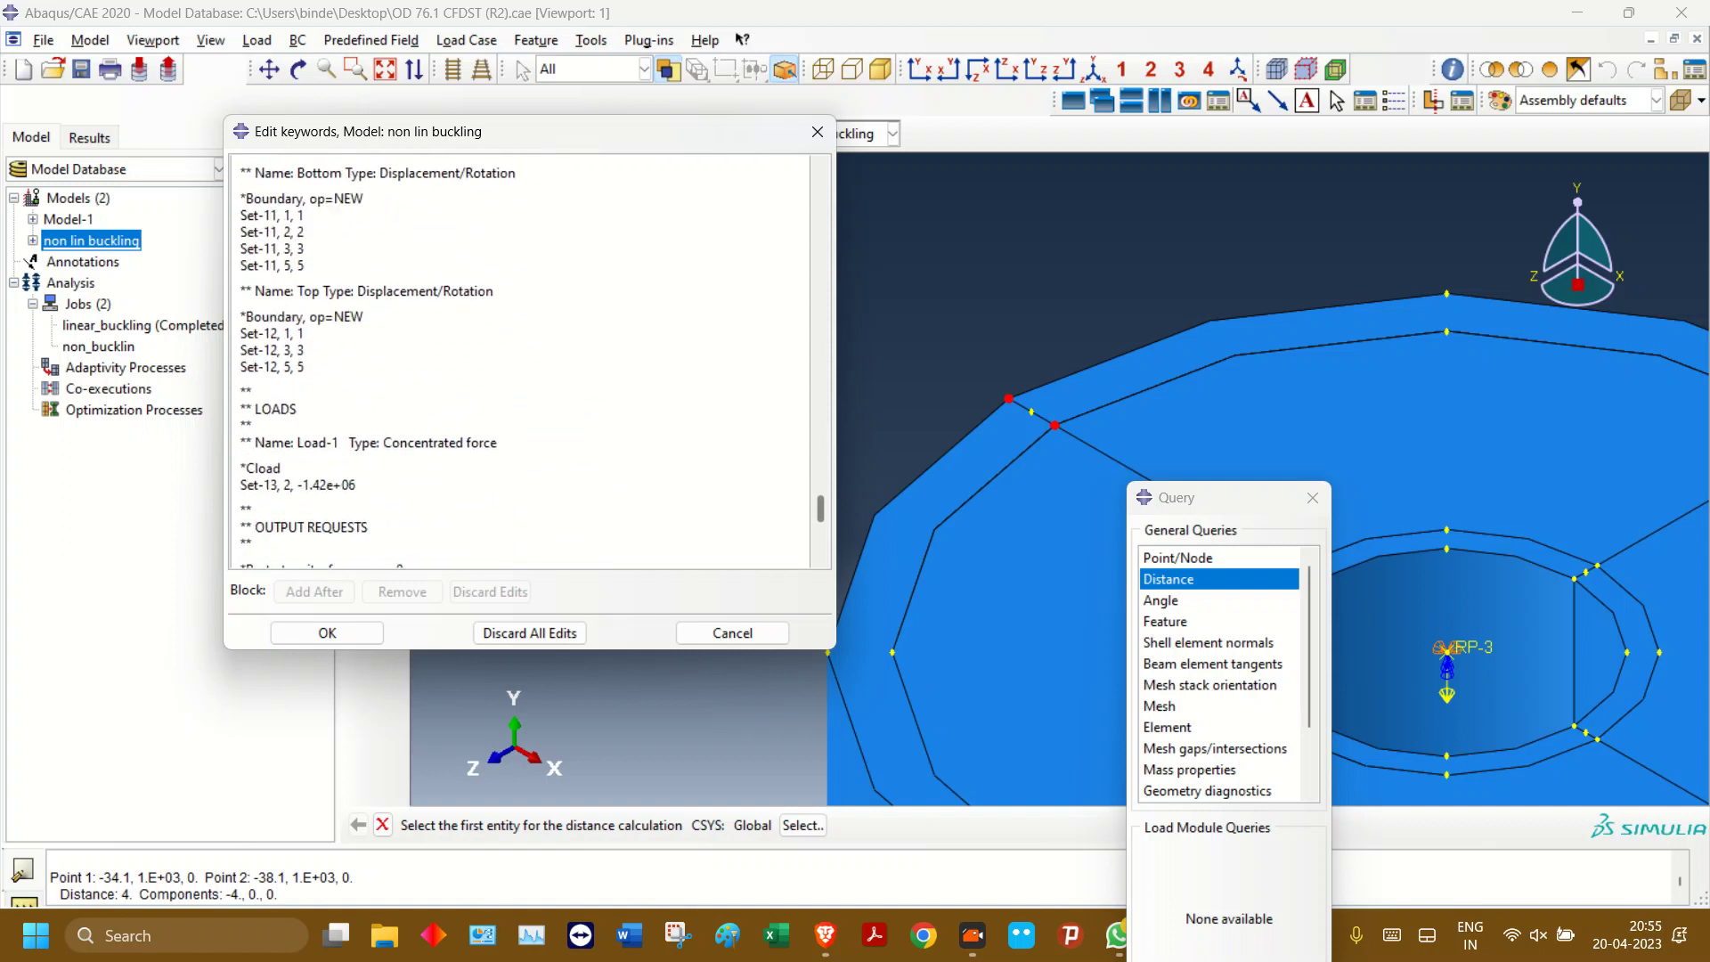
scroll(522, 362, "up", 5)
scroll(521, 361, "down", 5)
scroll(522, 362, "up", 8)
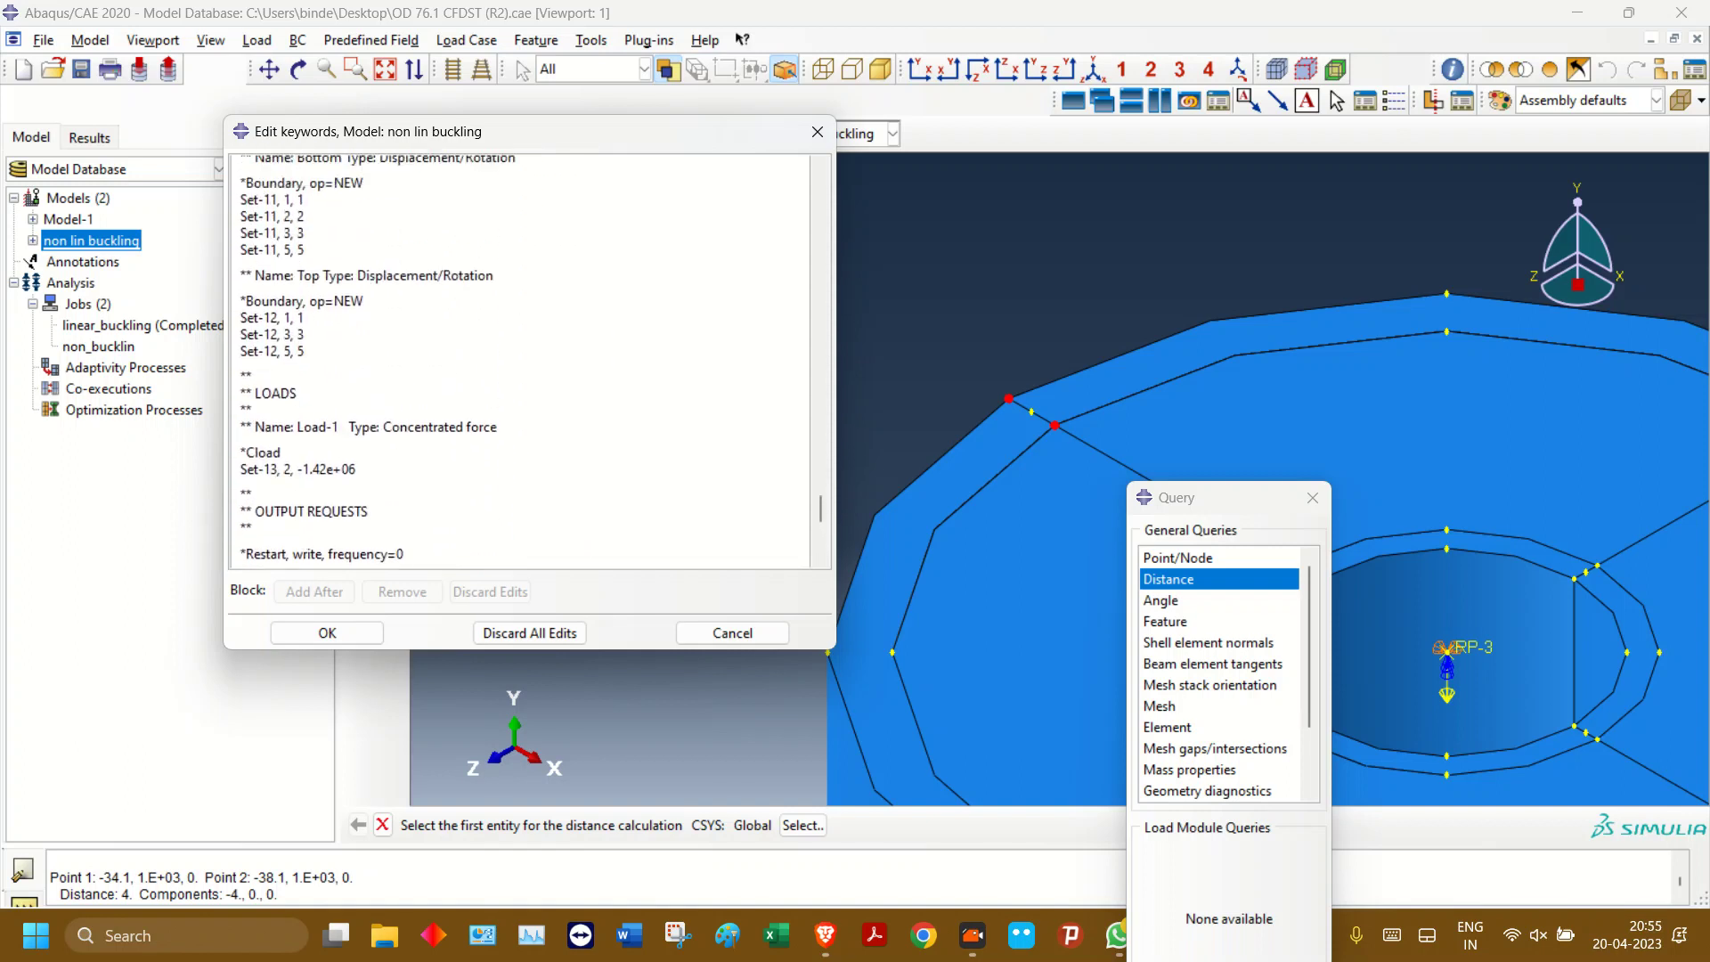
scroll(522, 361, "up", 1)
left_click(258, 391)
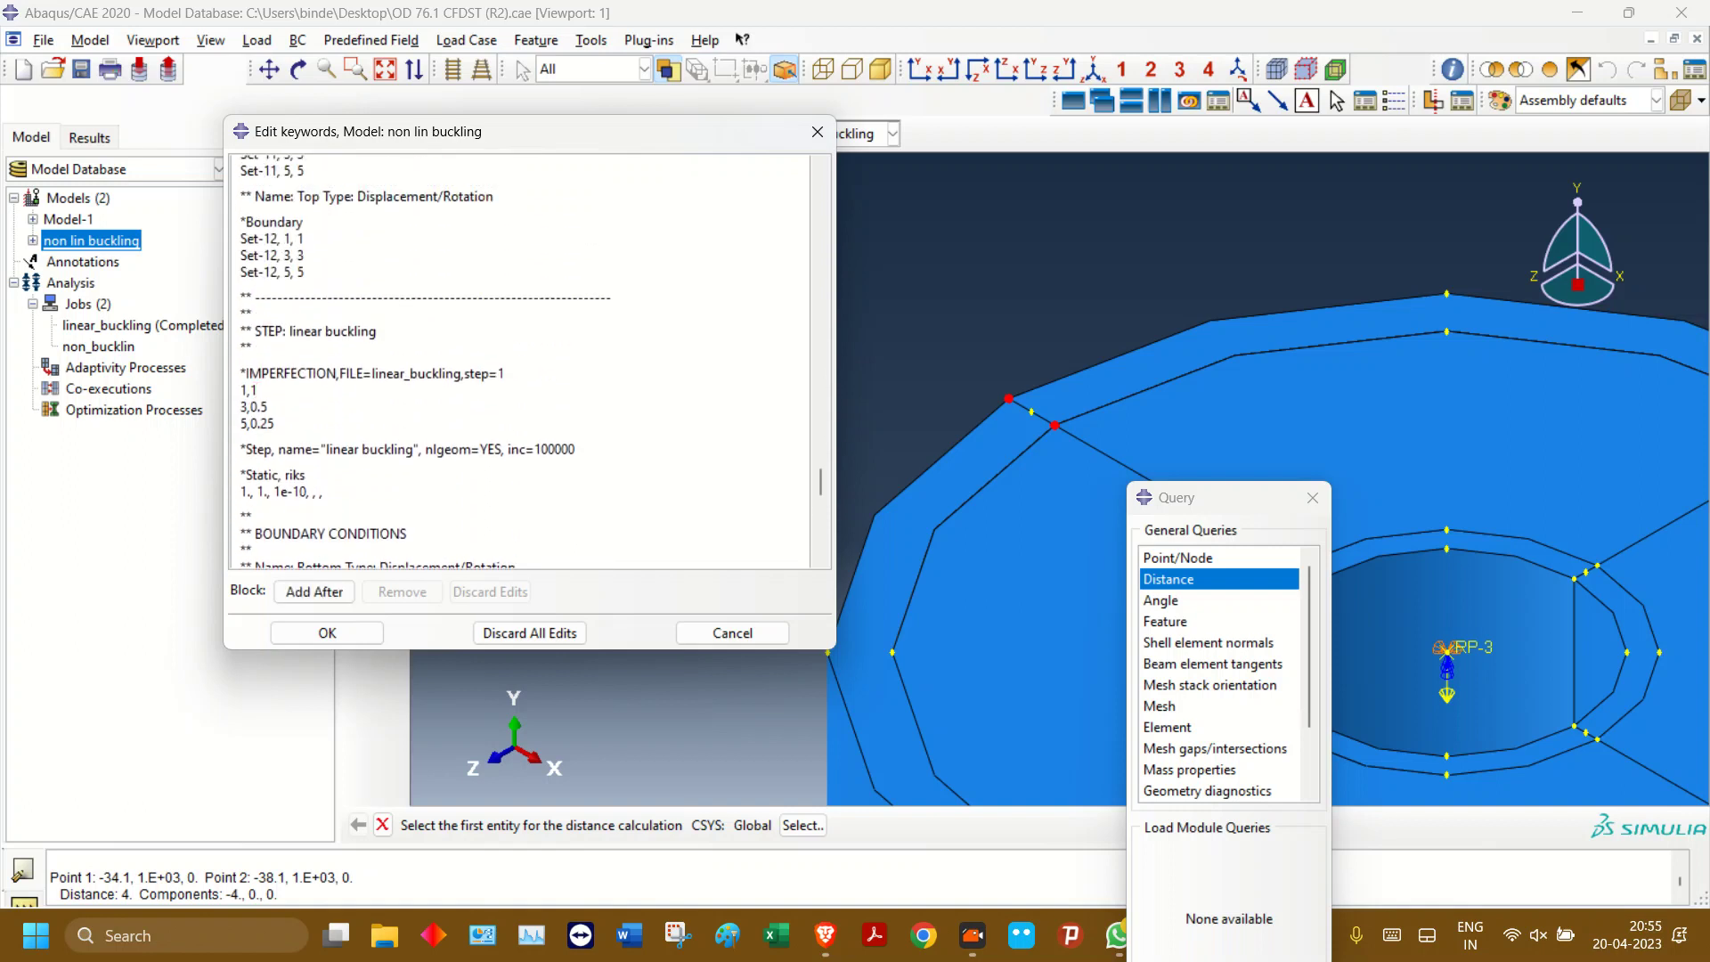
key("BackSpace")
type("0.2")
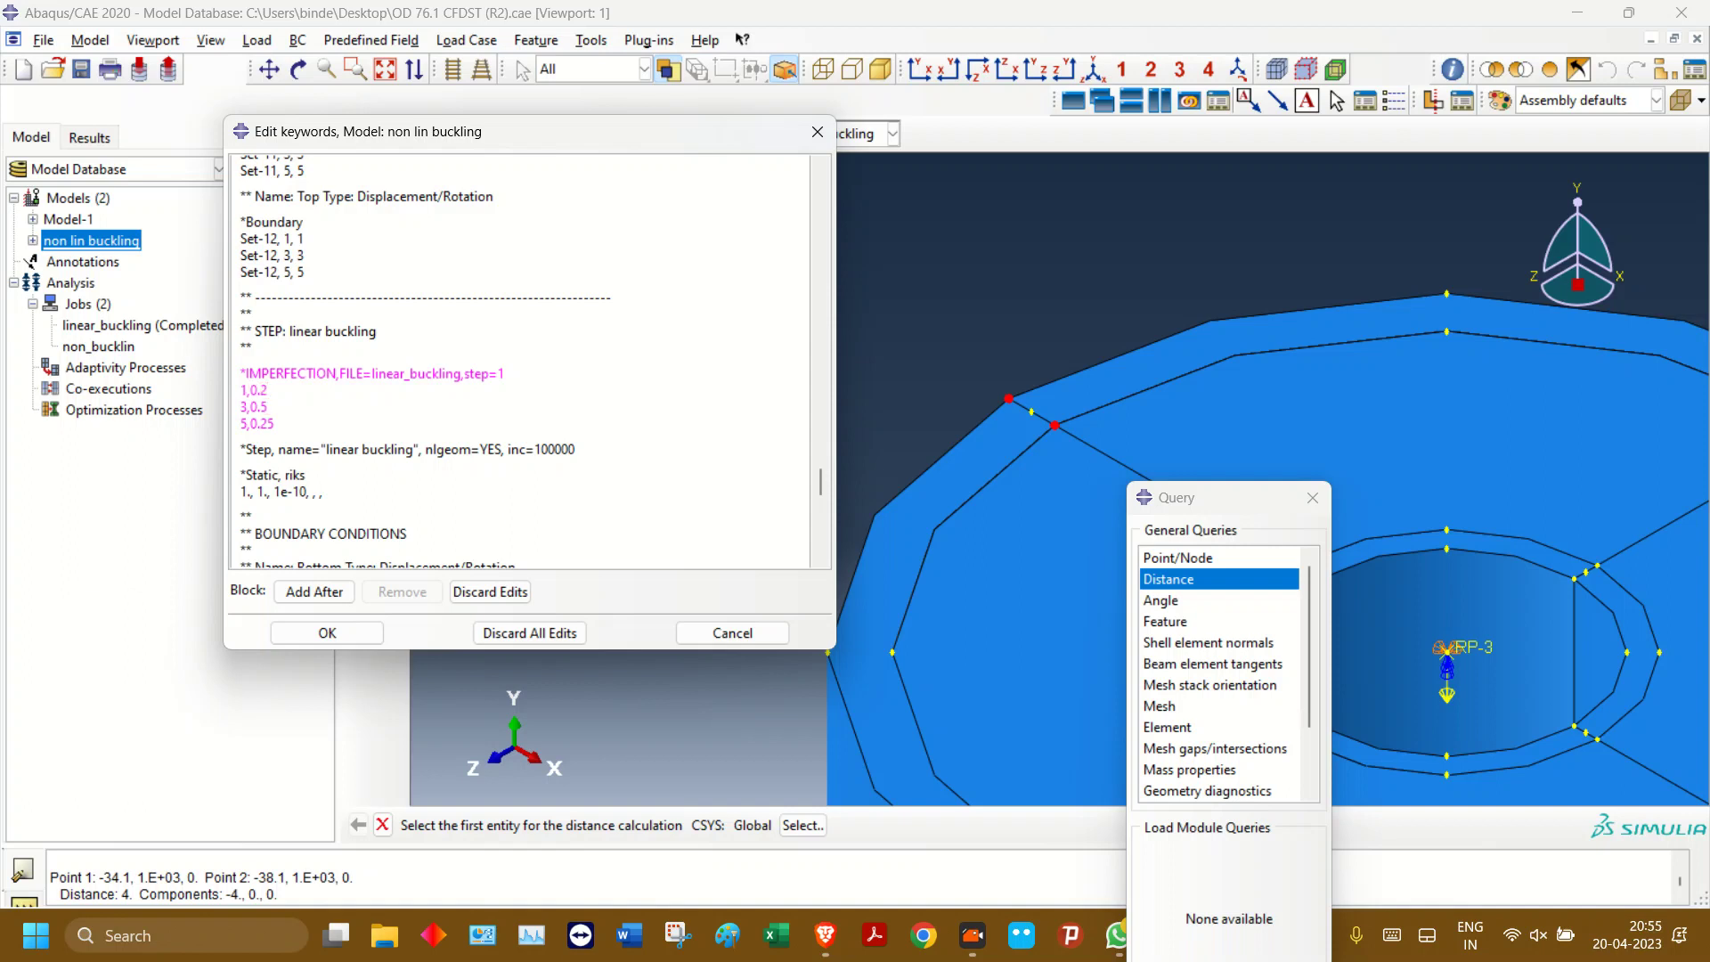
- Set the imperfection scale factor of buckling mode 3 to 0.1
key("BackSpace")
key("BackSpace")
key("BackSpace")
key("BackSpace")
type(",0.1")
- Set the imperfection scale factor of buckling mode 5 to 0.05, accept the keyword edits and save the model database
left_click(274, 424)
key("BackSpace")
key("BackSpace")
key("BackSpace")
type(".05")
left_click(327, 634)
key("ctrl+s")
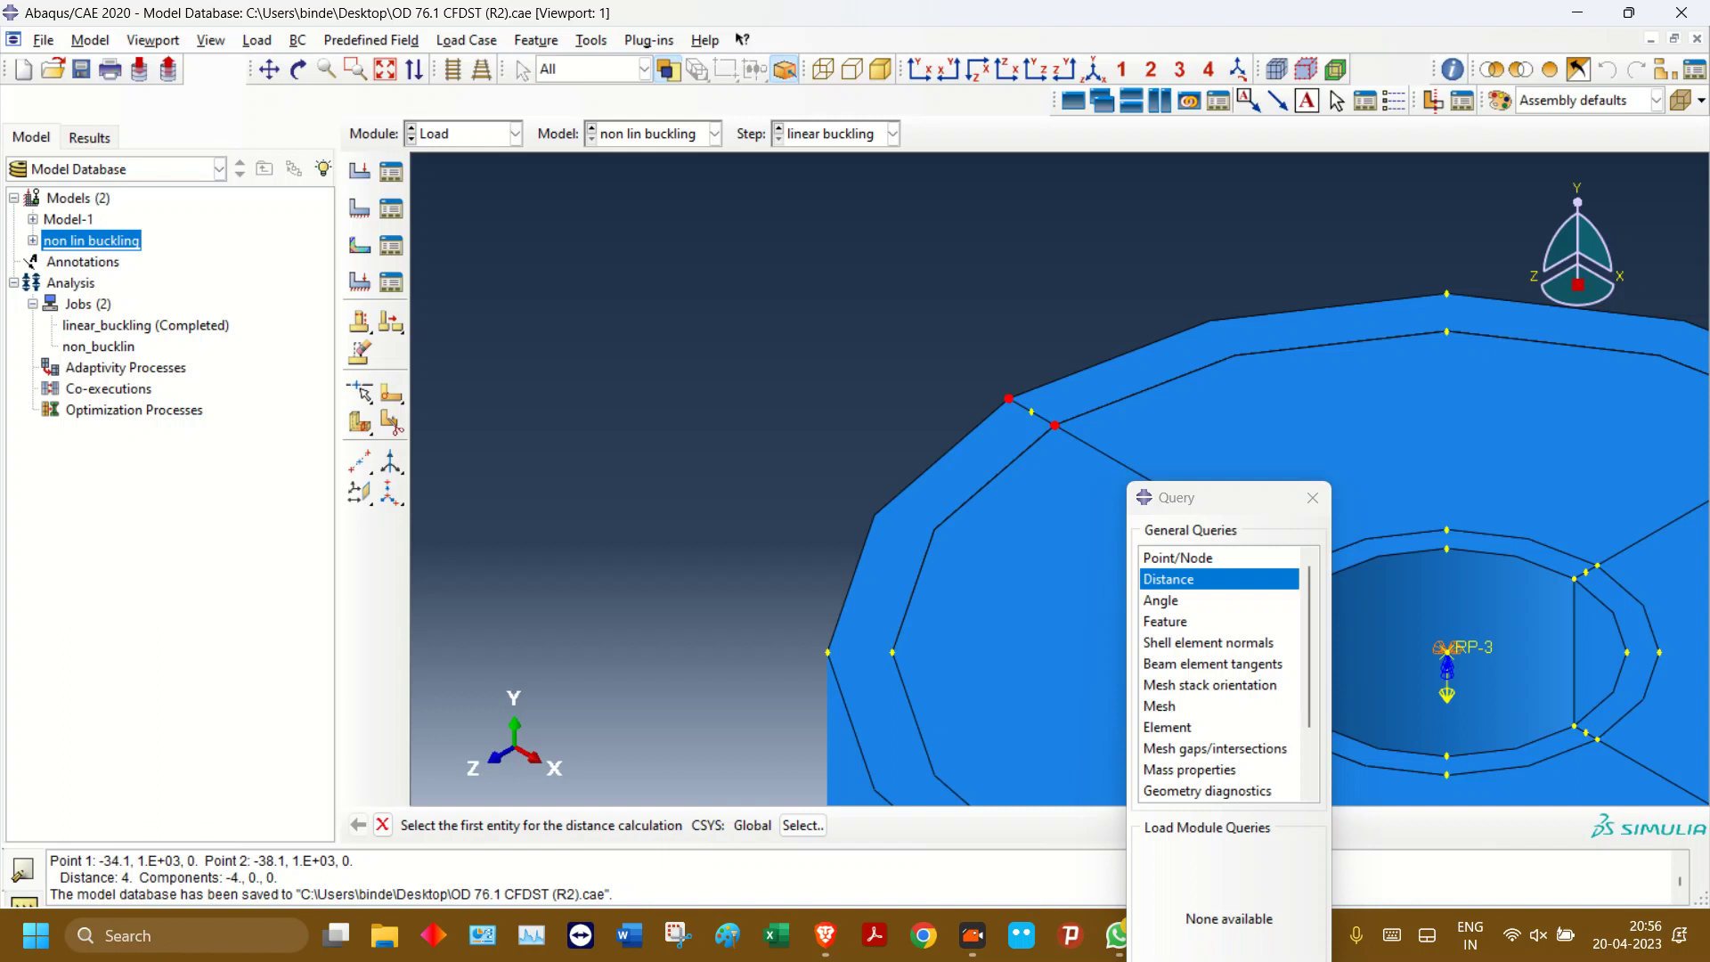
- Submit the non_bucklin job, open its monitor and close the linear_buckling monitor
right_click(98, 347)
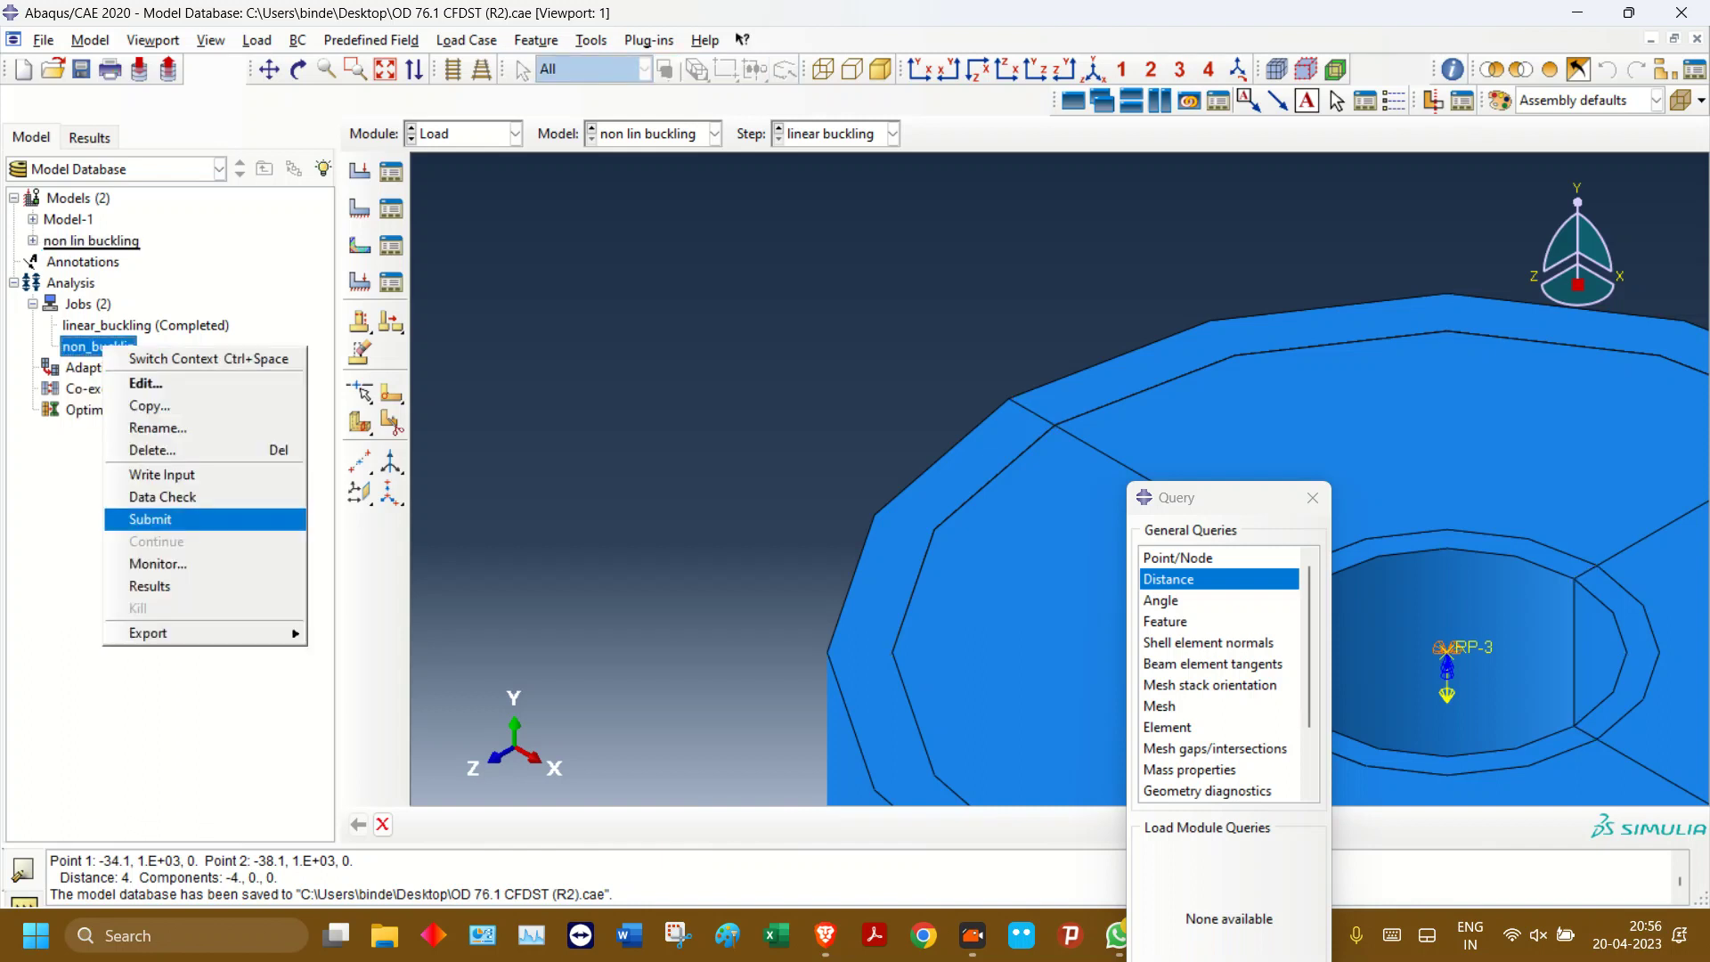
left_click(149, 518)
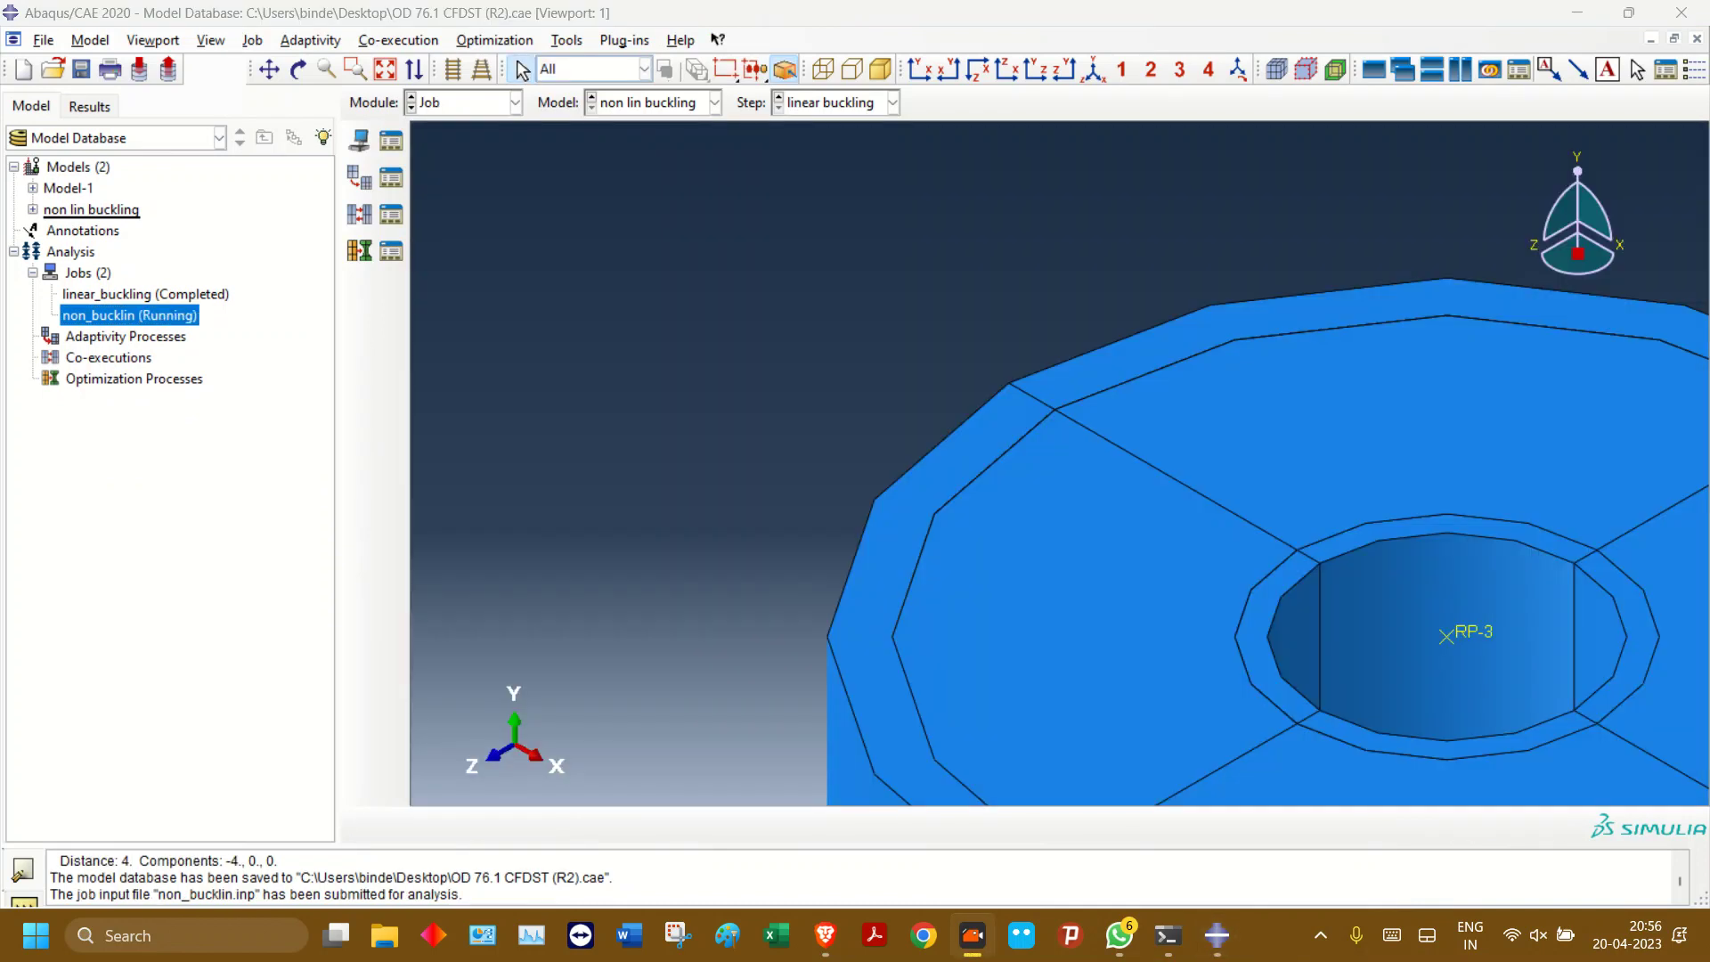
right_click(162, 318)
left_click(215, 534)
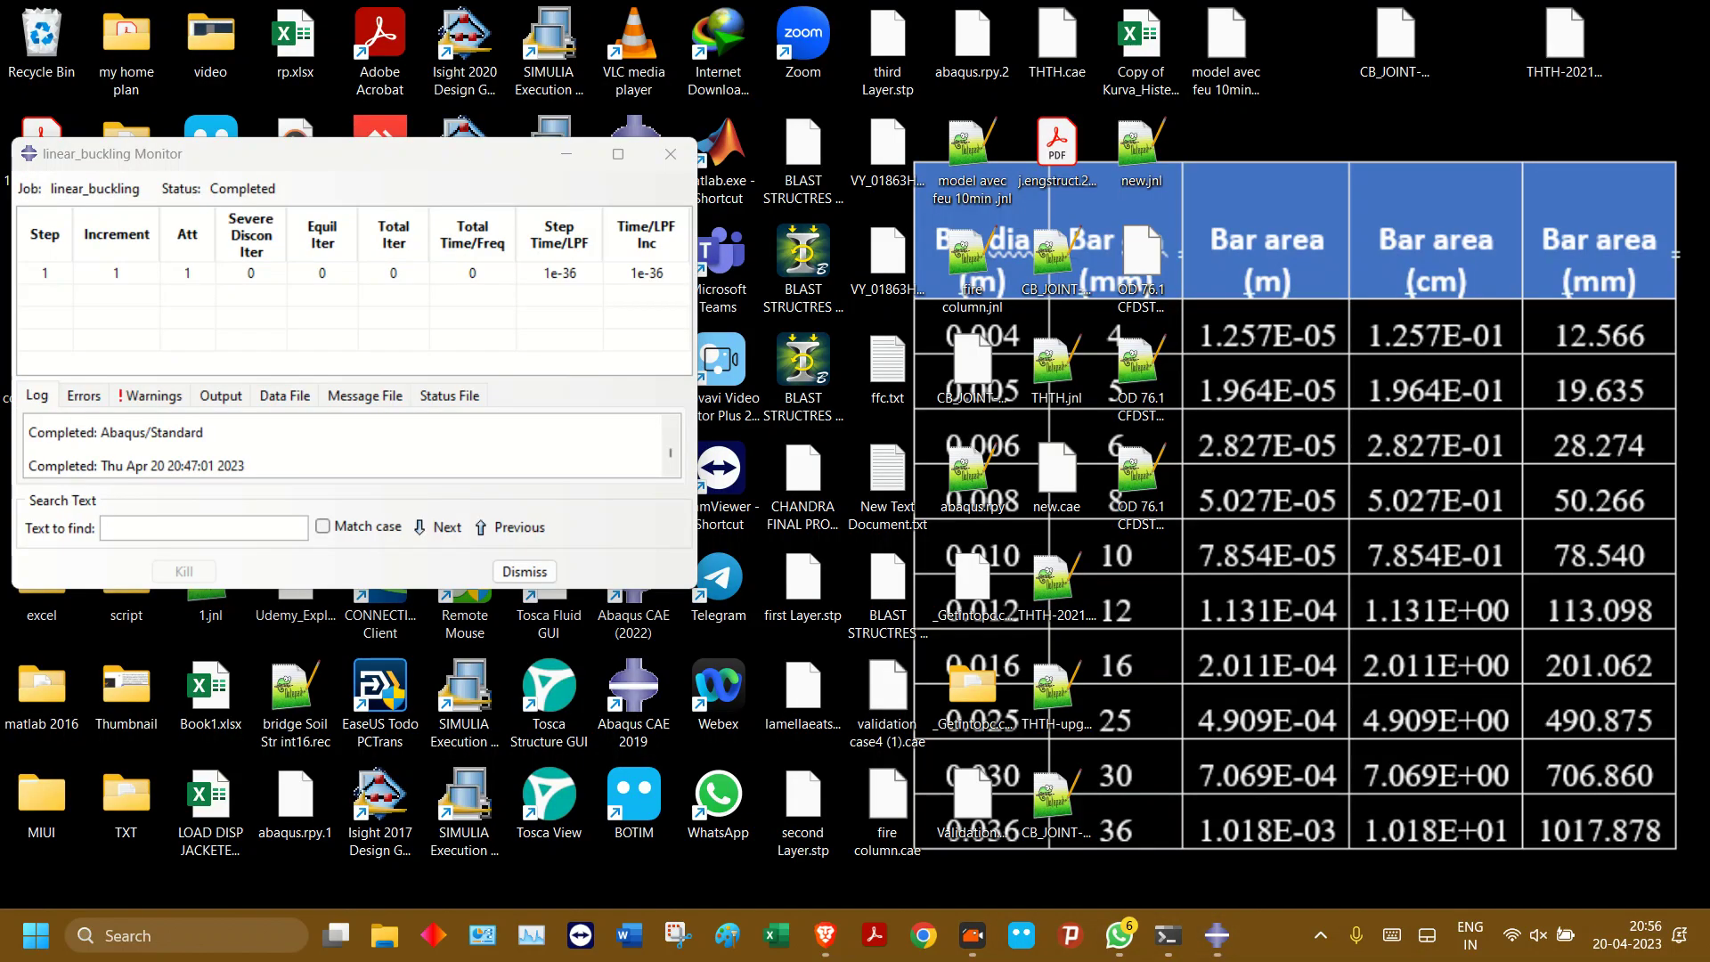
left_click(1461, 801)
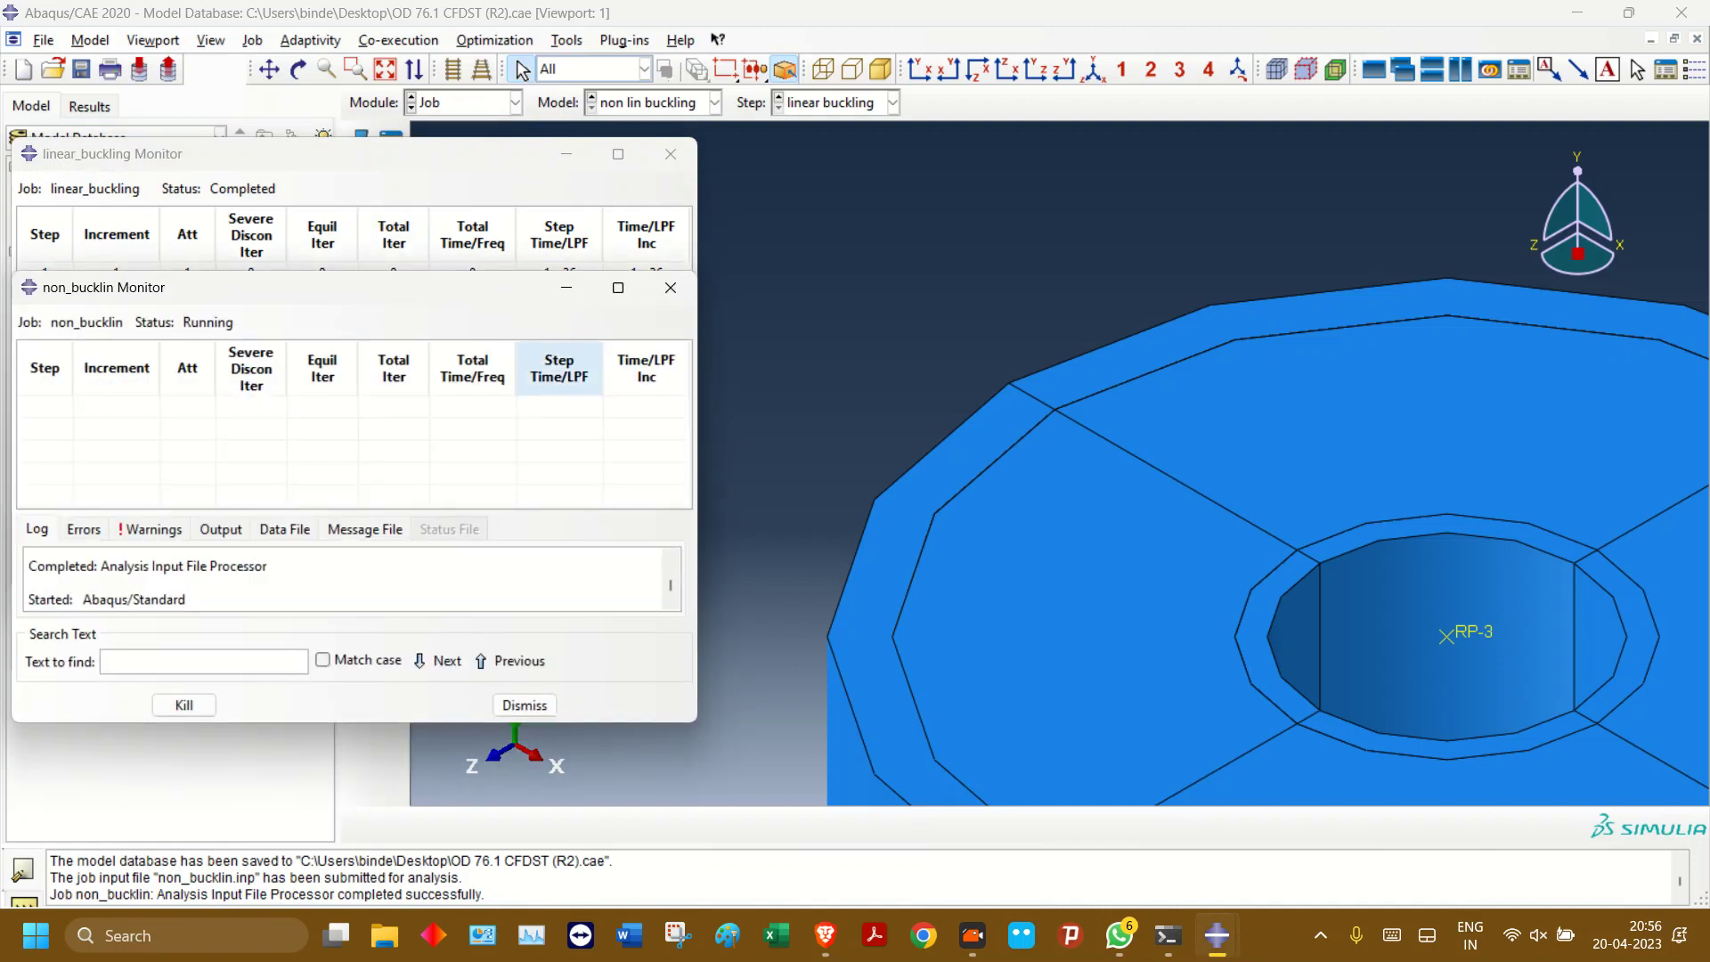
left_click(671, 154)
left_click_drag(411, 295, 794, 234)
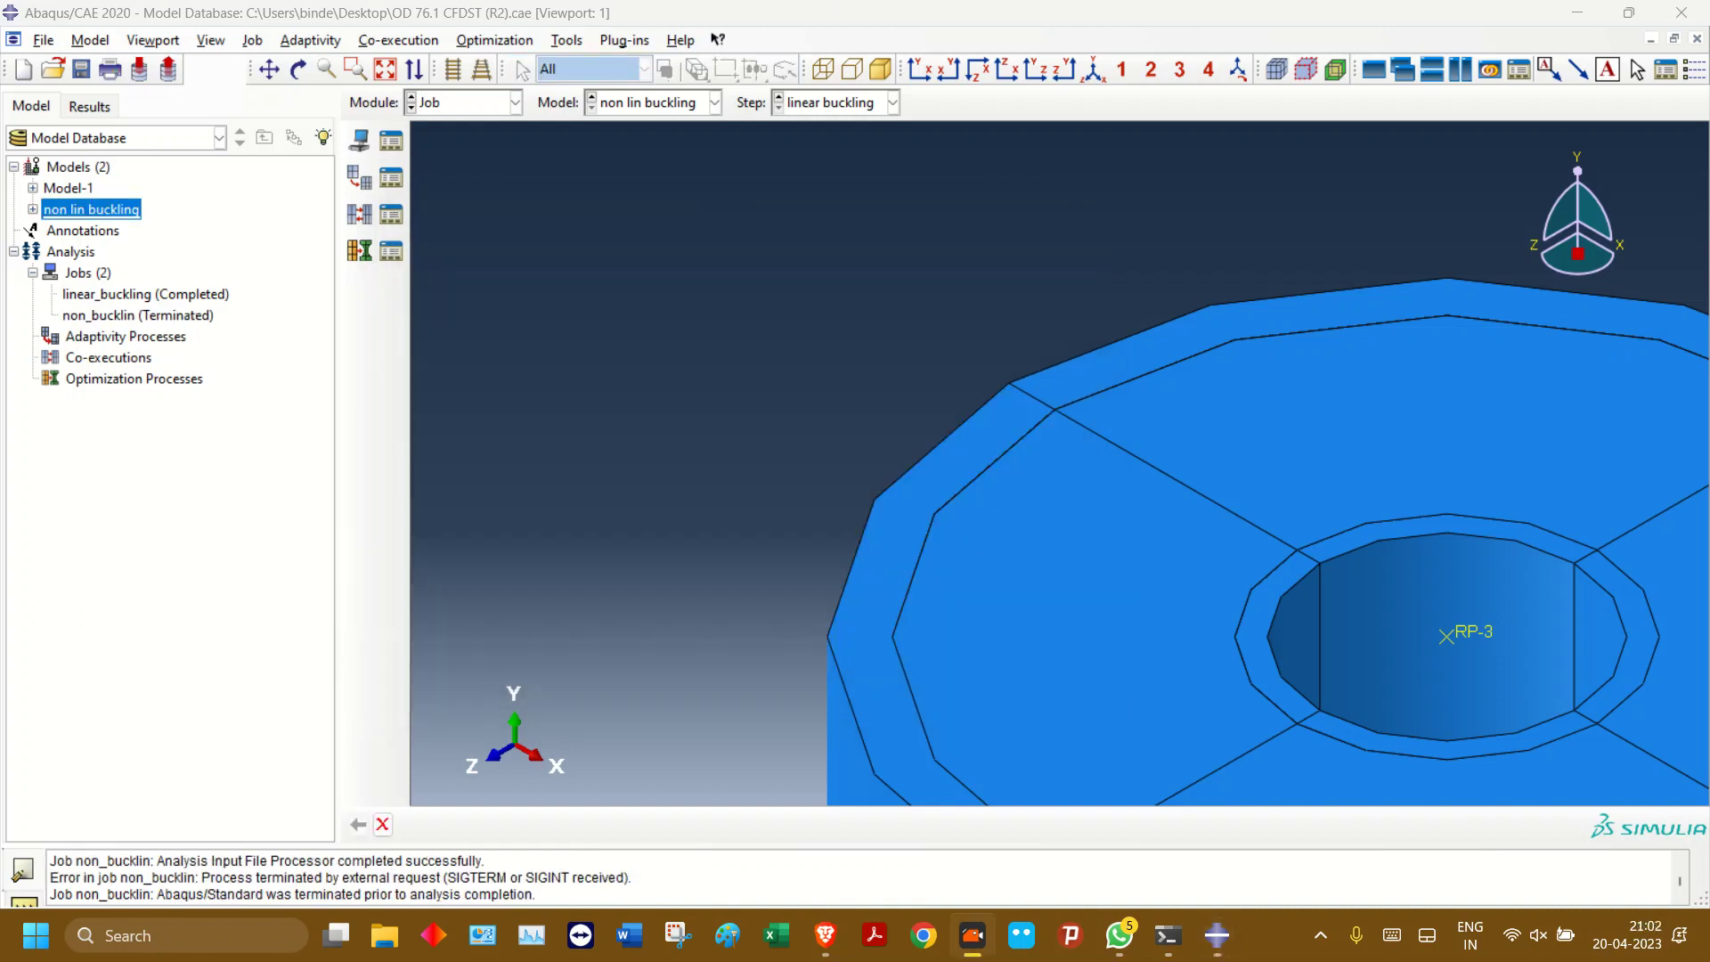
- Delete the mode 5 imperfection line from the non lin buckling model's keywords, accept the edit and save the model database
right_click(90, 204)
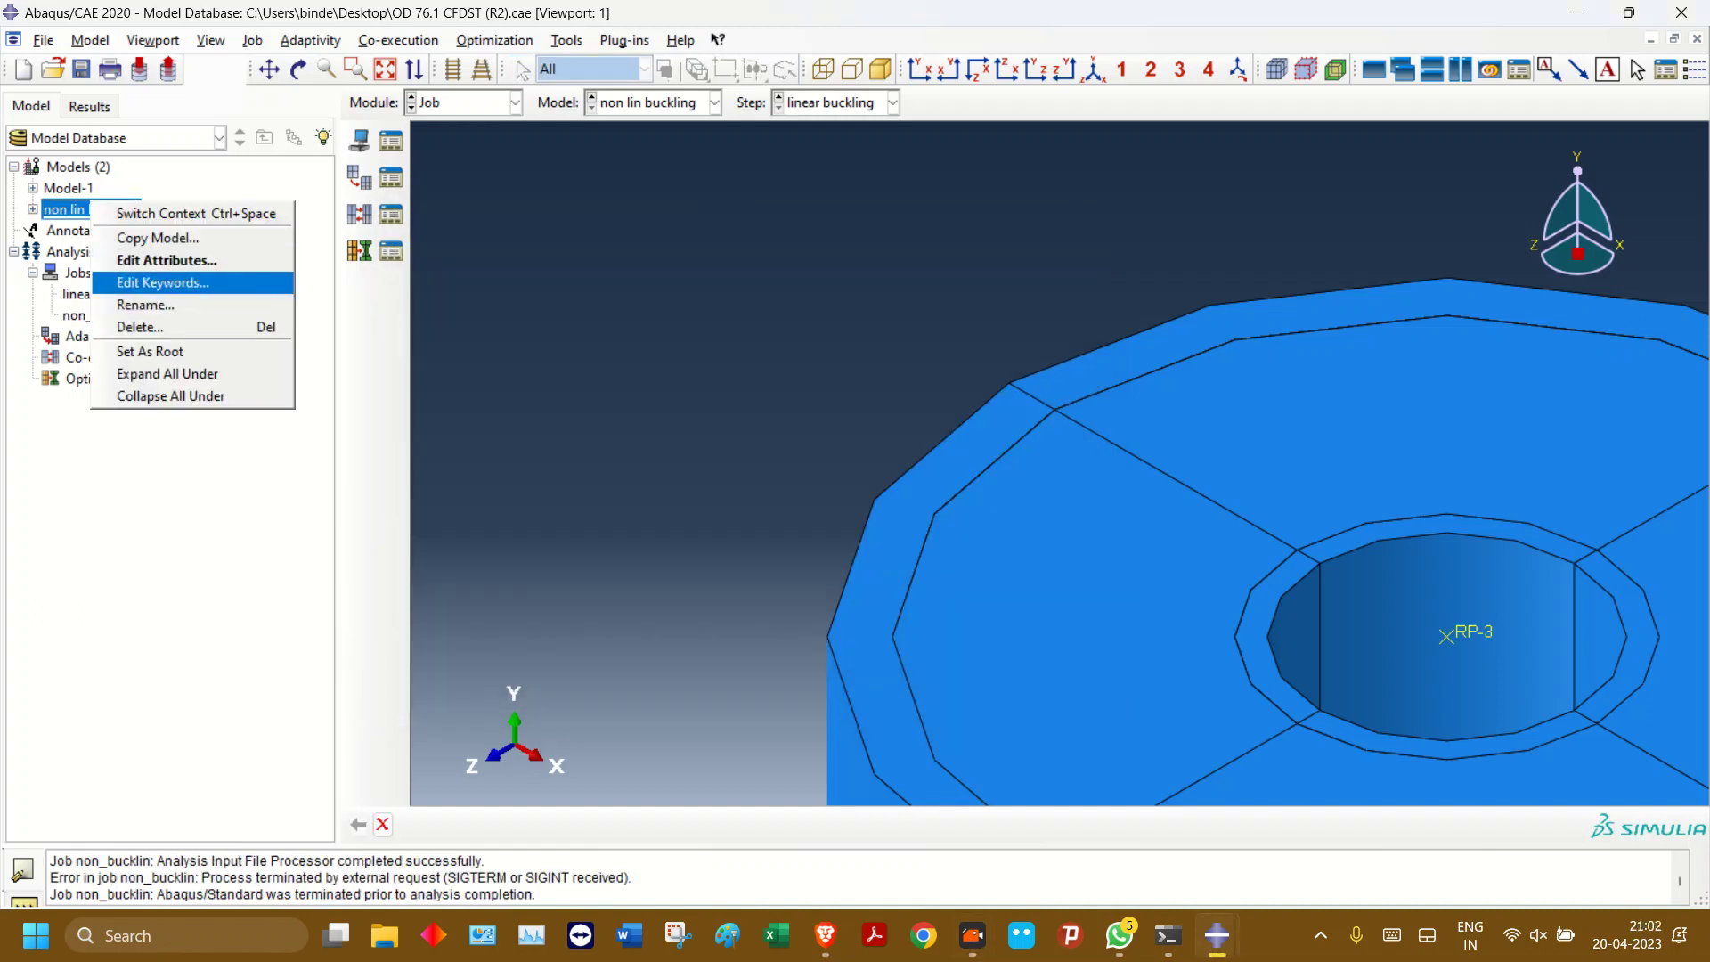
left_click(163, 281)
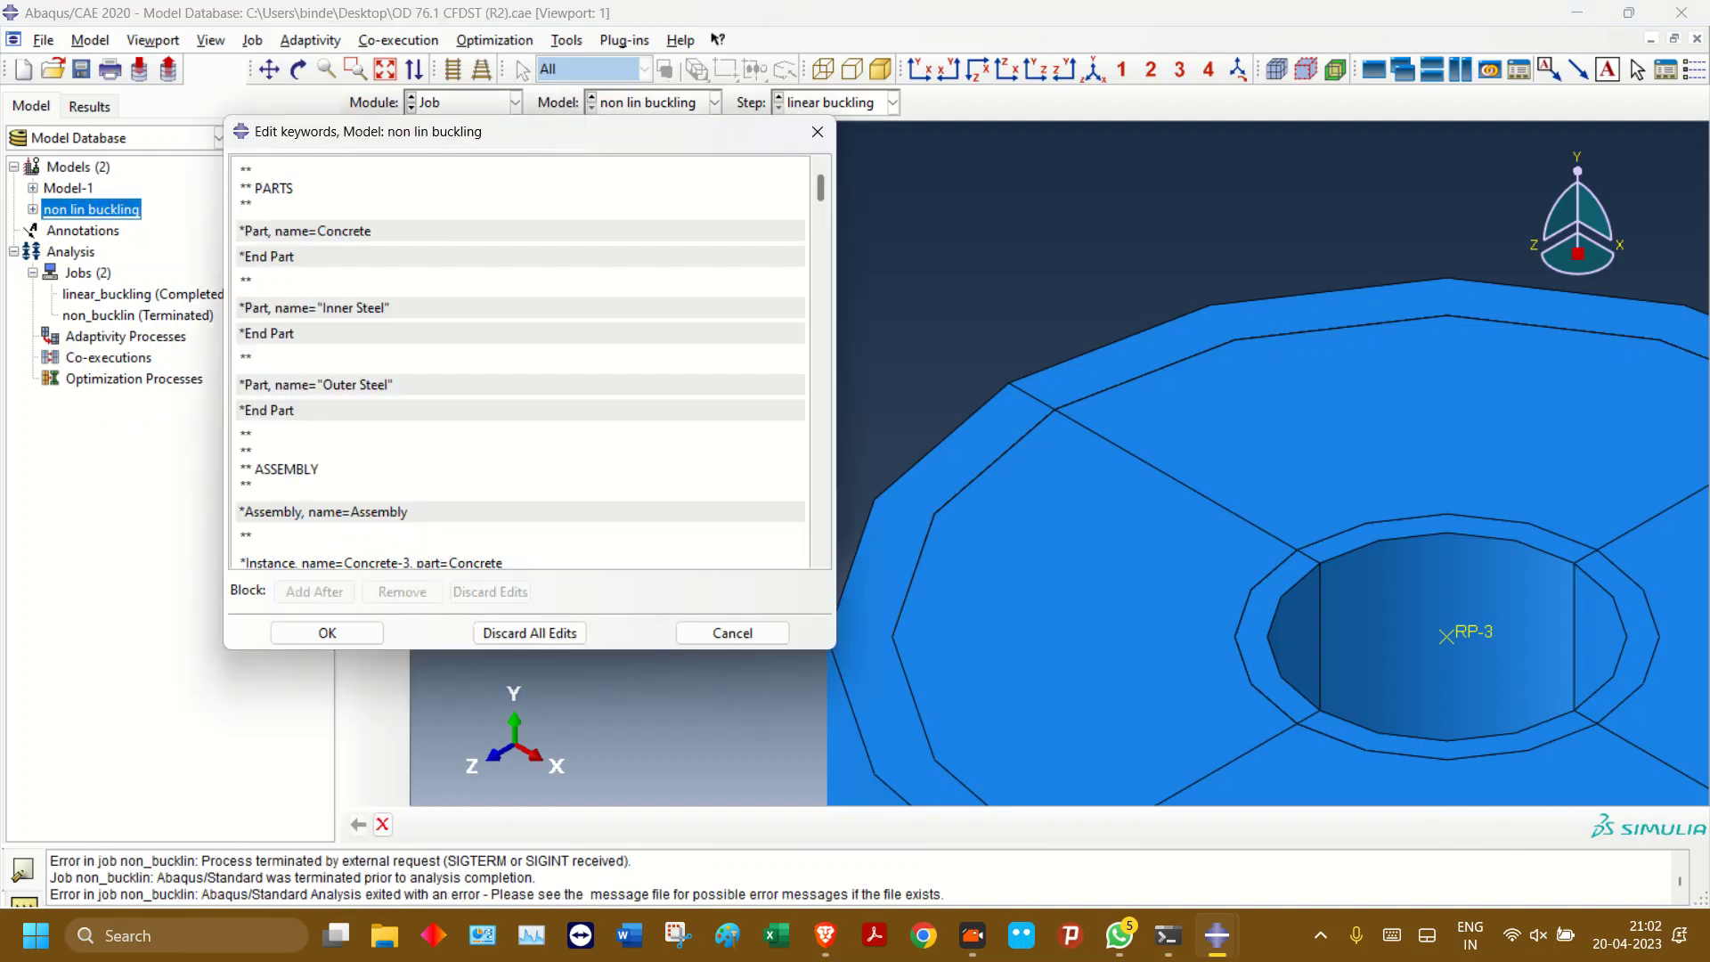
left_click_drag(820, 188, 820, 535)
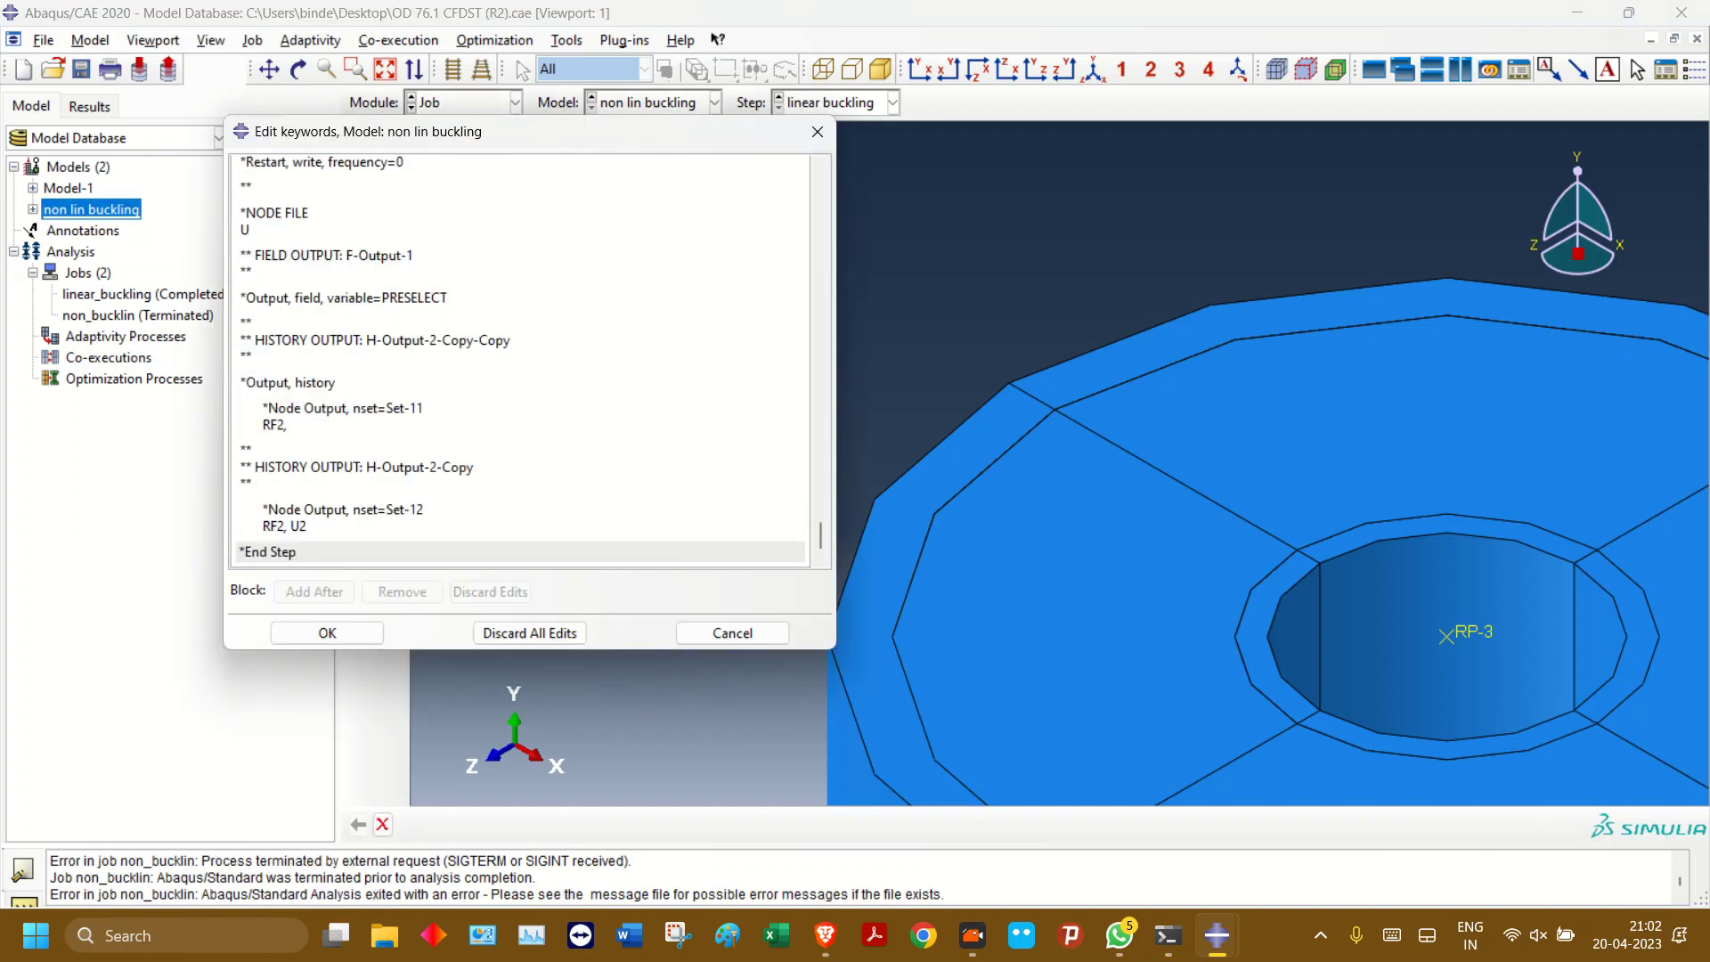
scroll(519, 361, "up", 10)
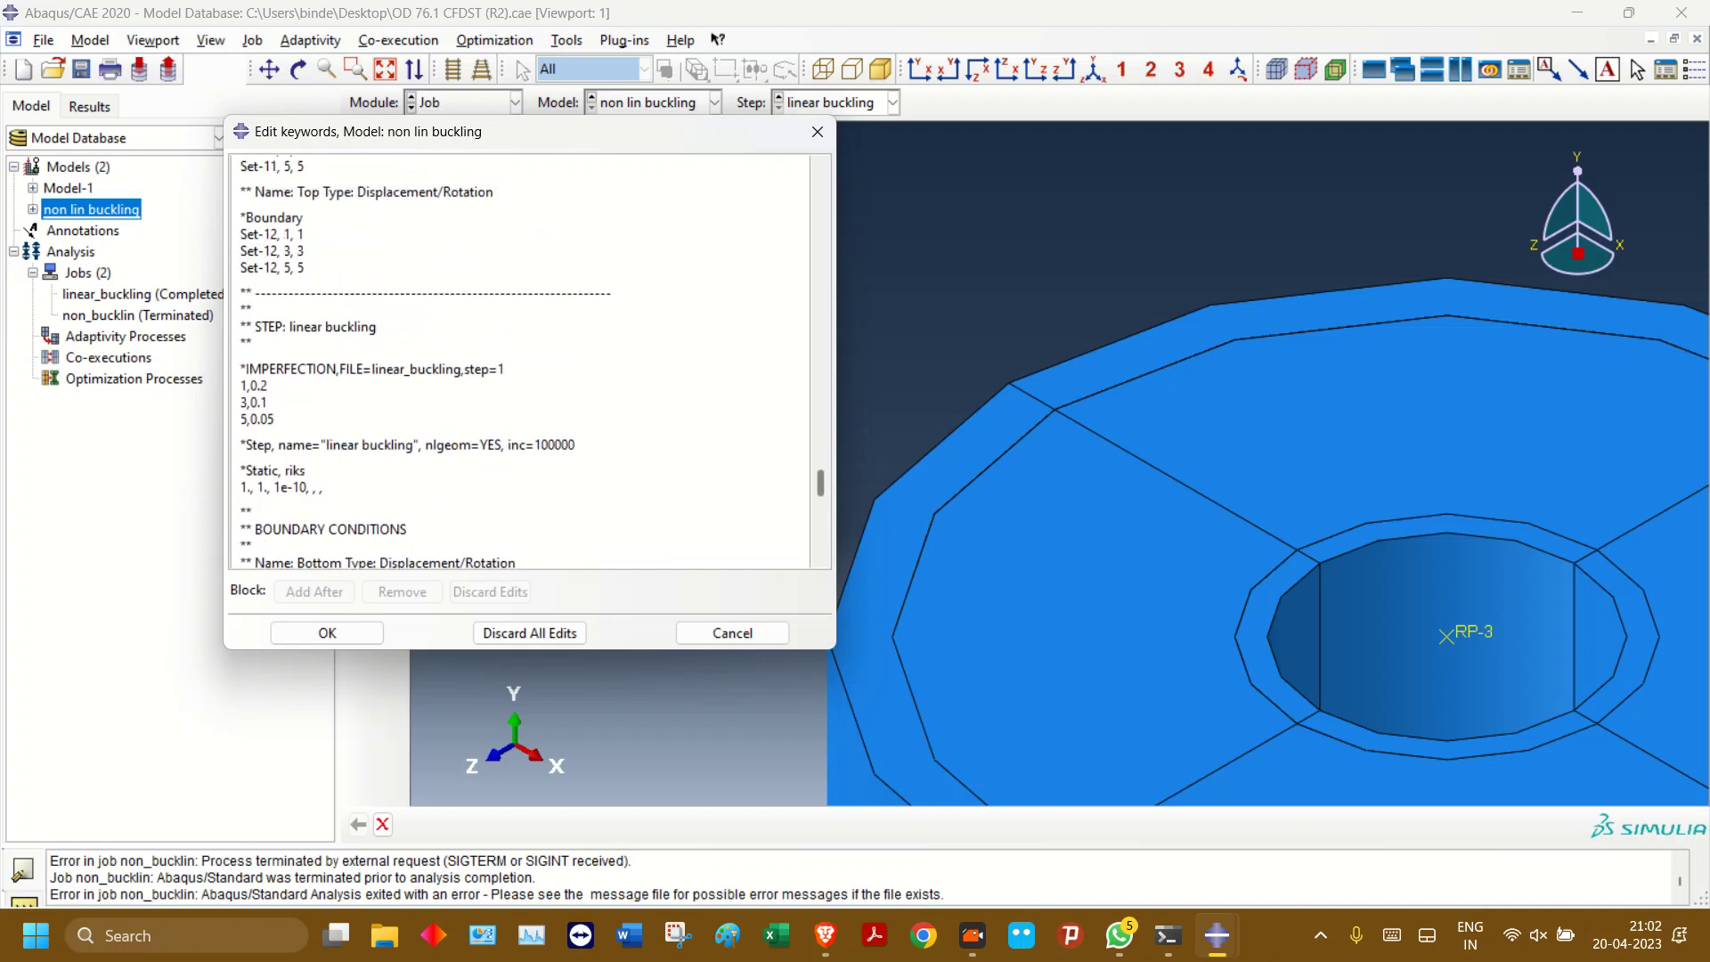
left_click_drag(275, 436, 239, 437)
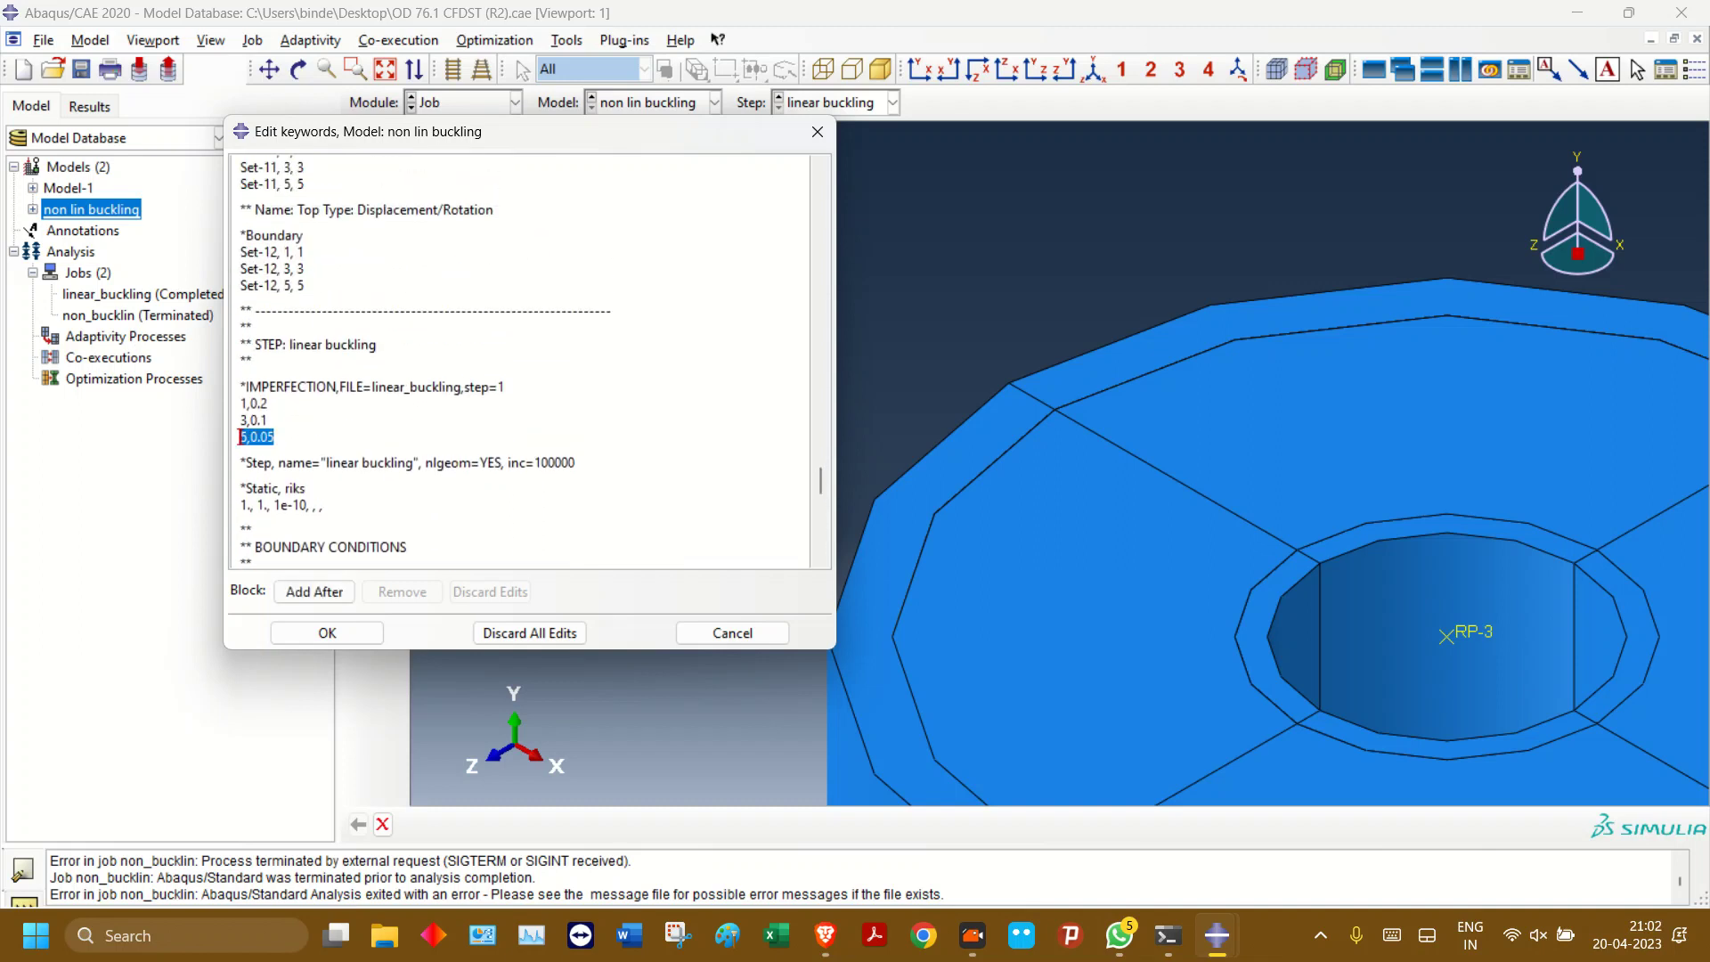
key("BackSpace")
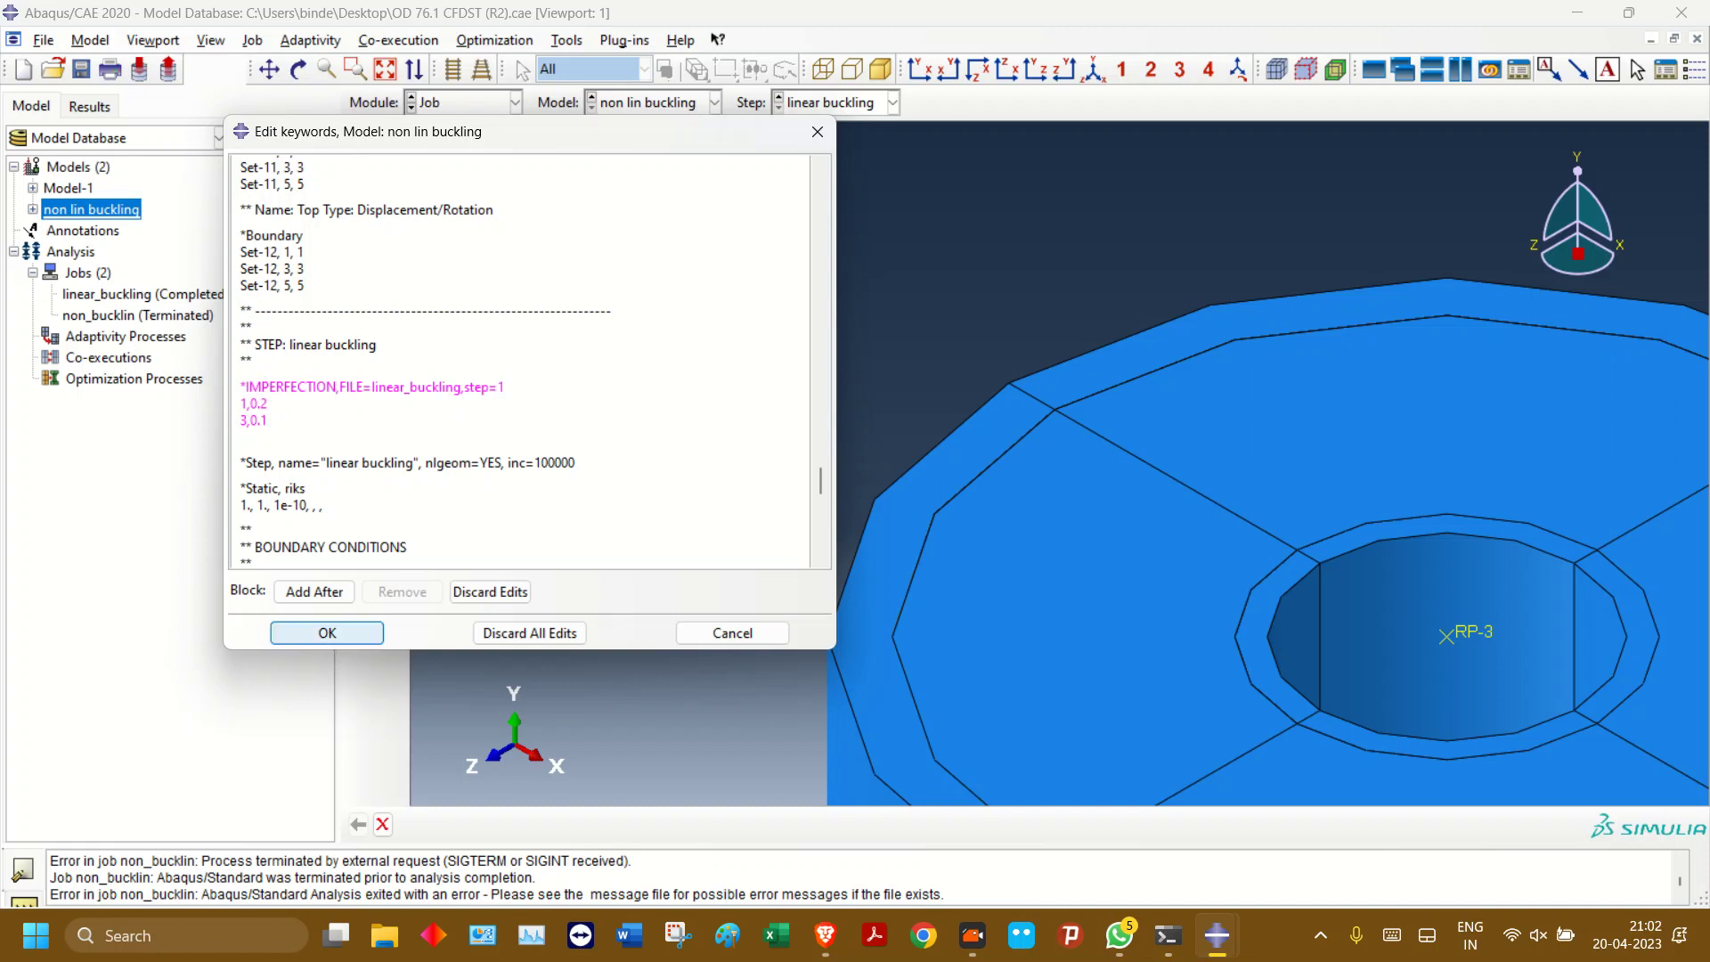
left_click(327, 632)
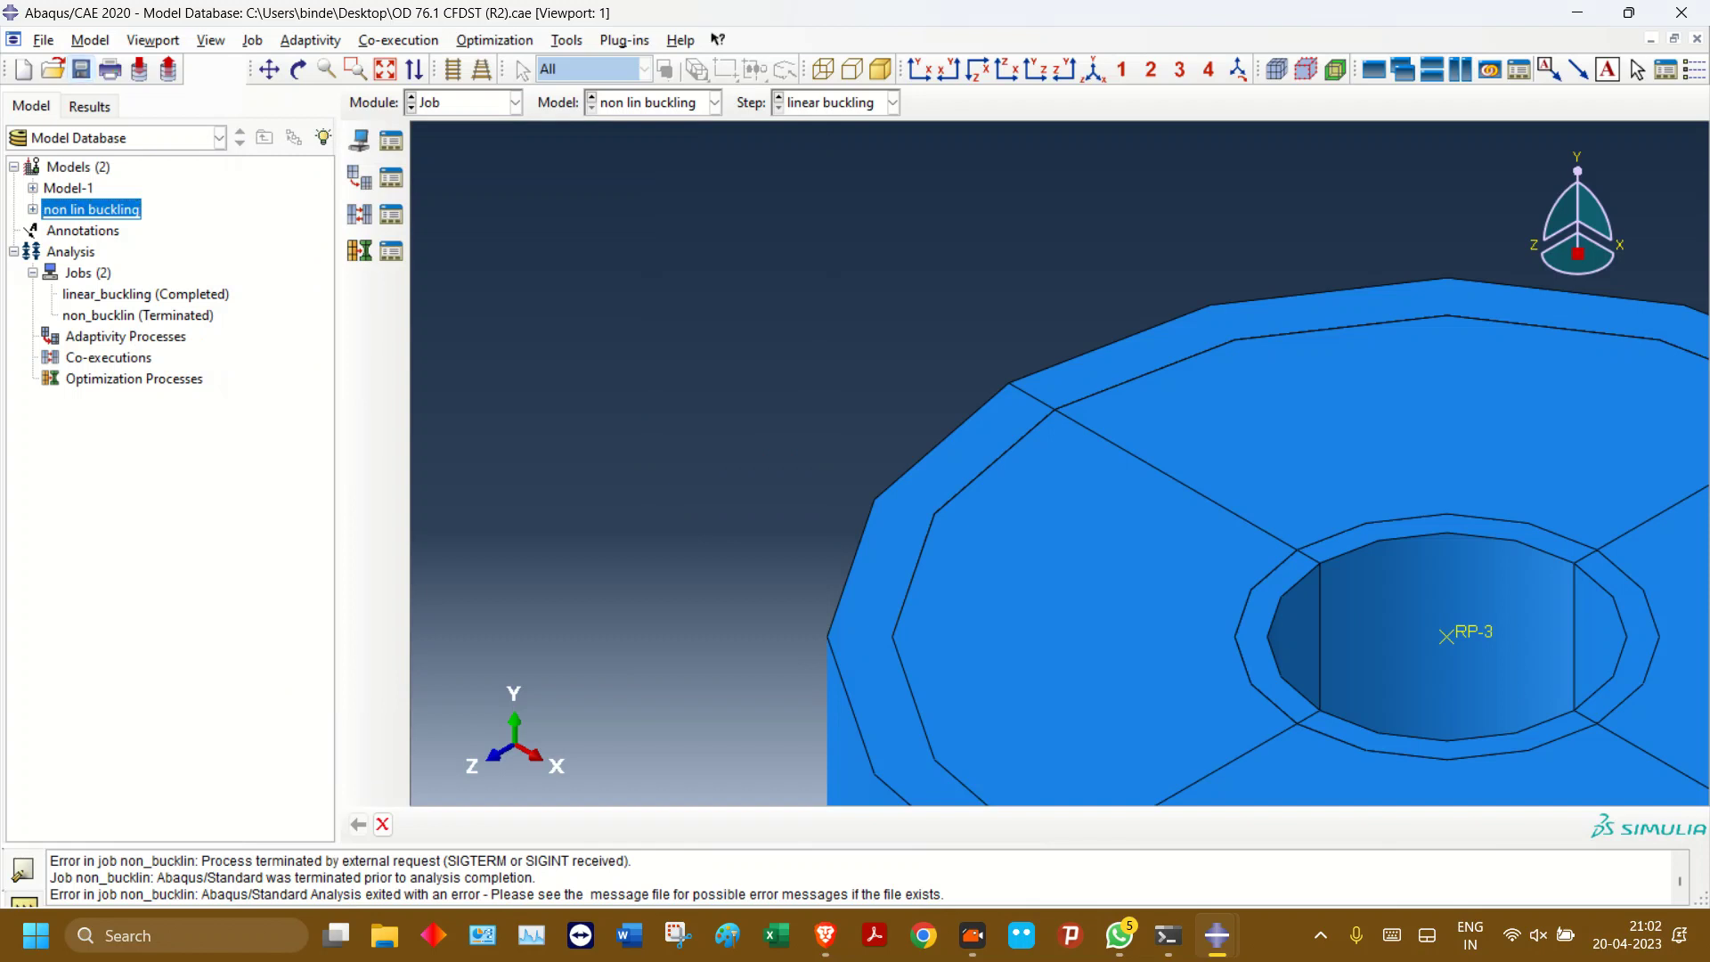
left_click(81, 69)
- Submit the non_bucklin job for analysis again using the revised imperfection keywords
left_click(138, 315)
right_click(138, 313)
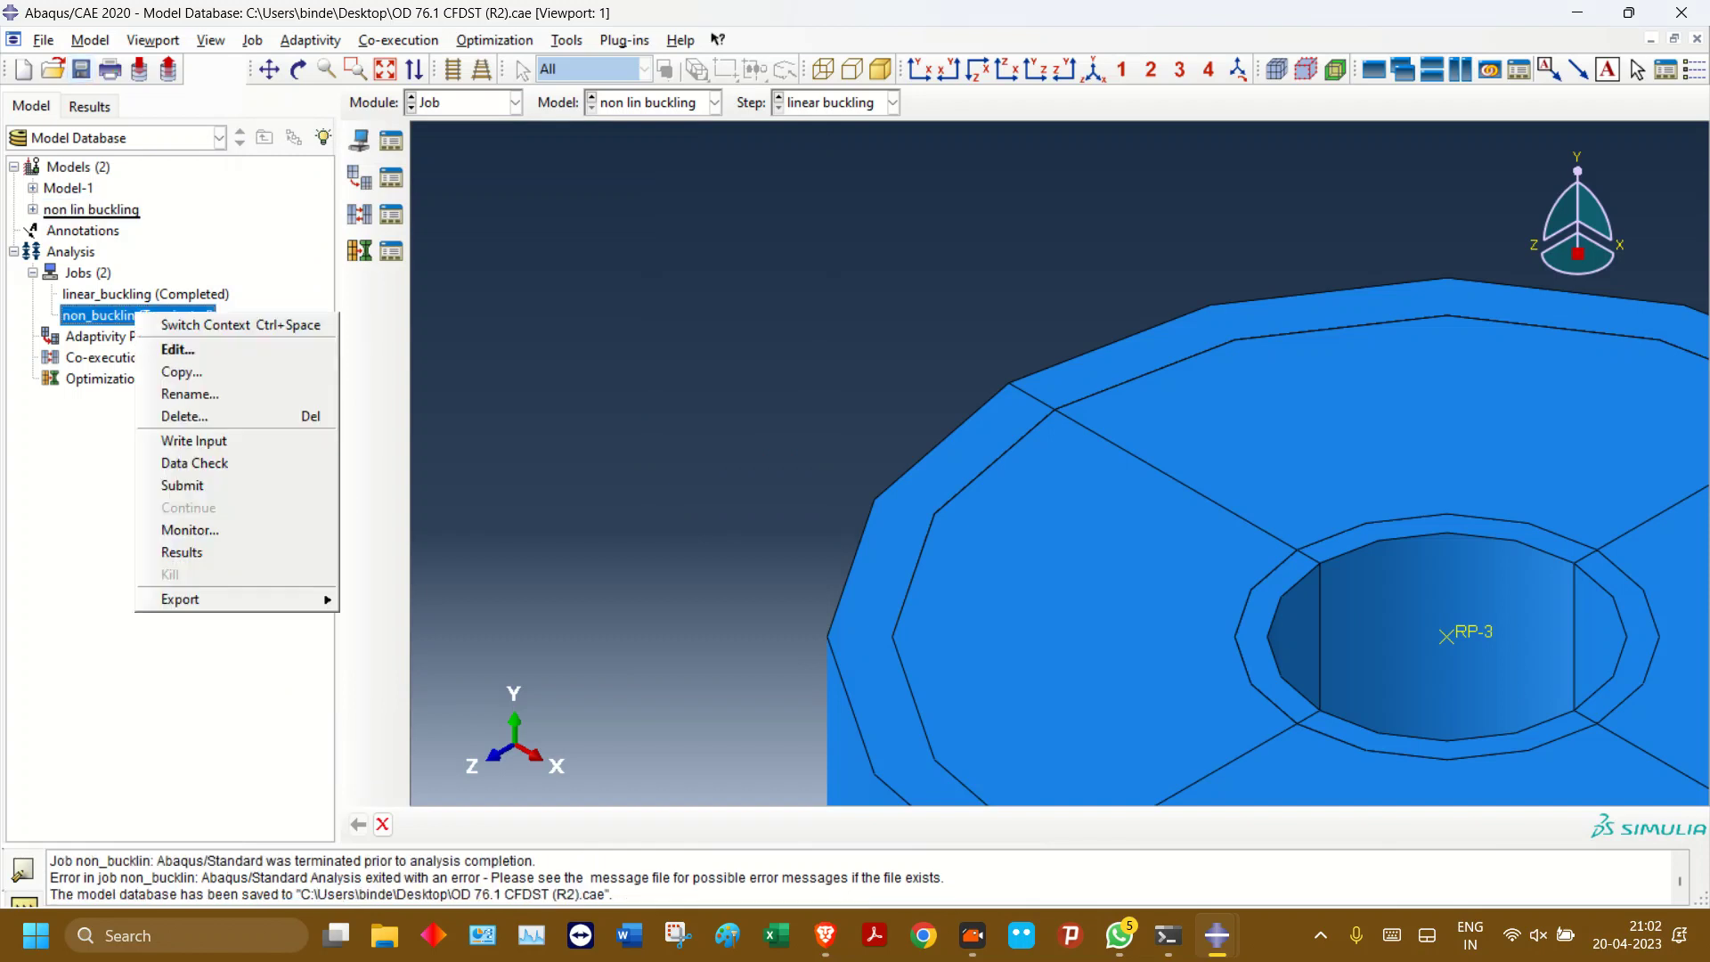
left_click(174, 486)
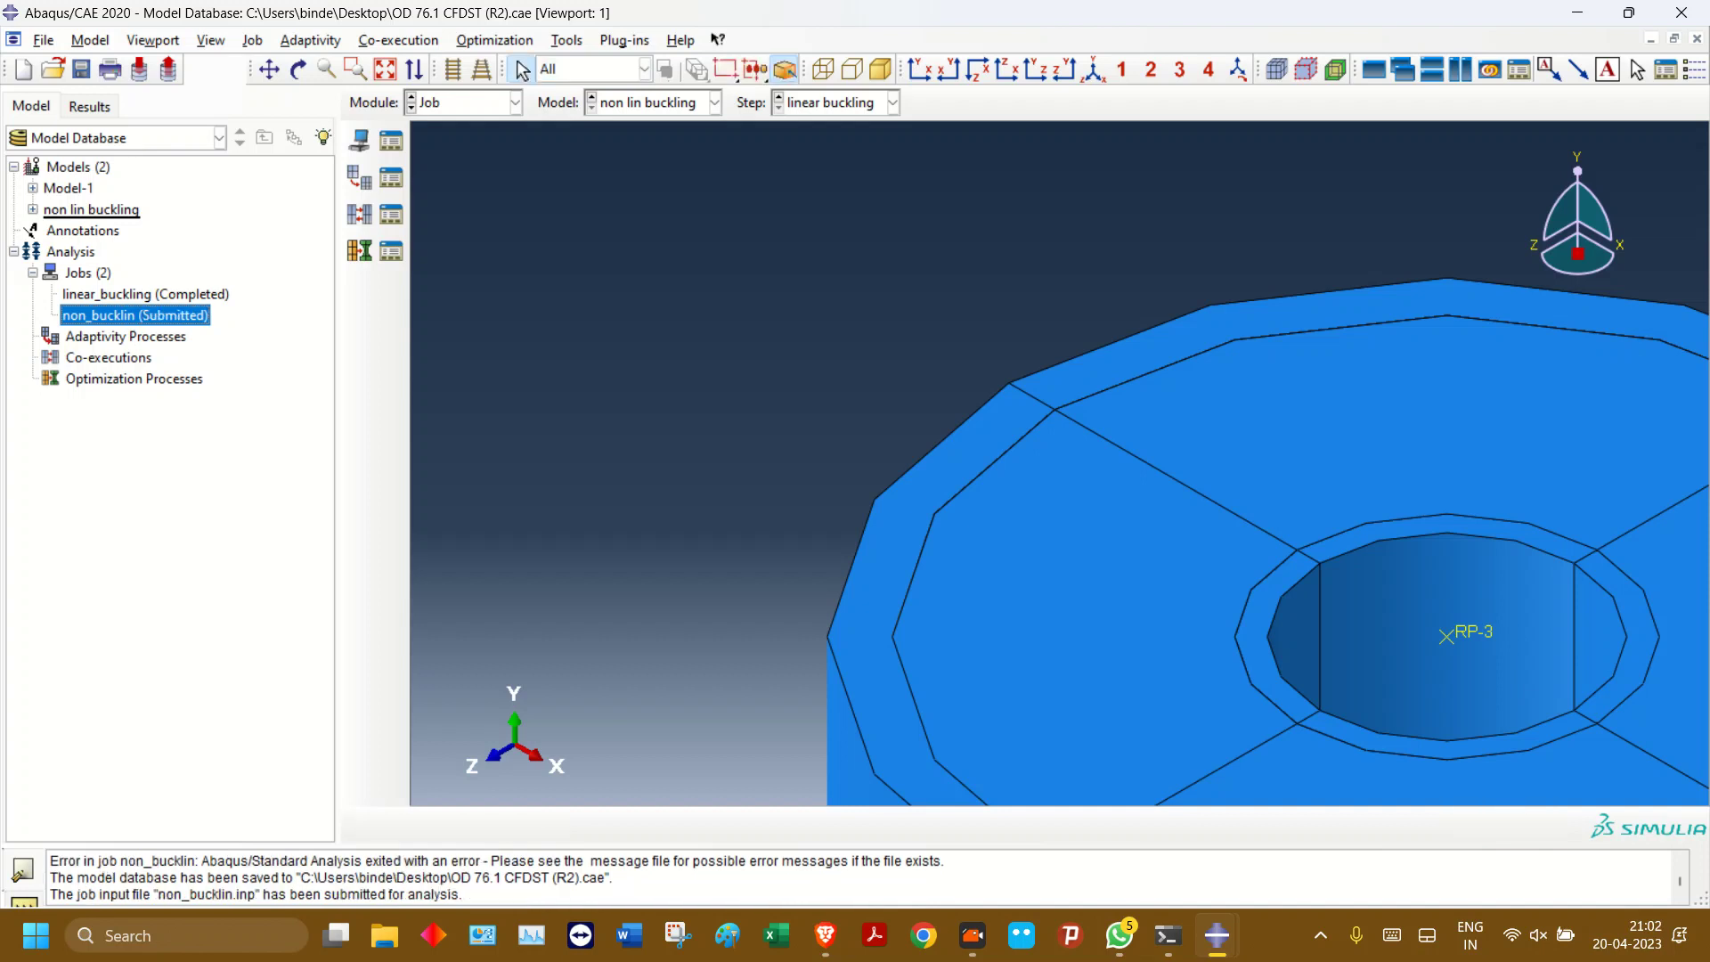
right_click(192, 317)
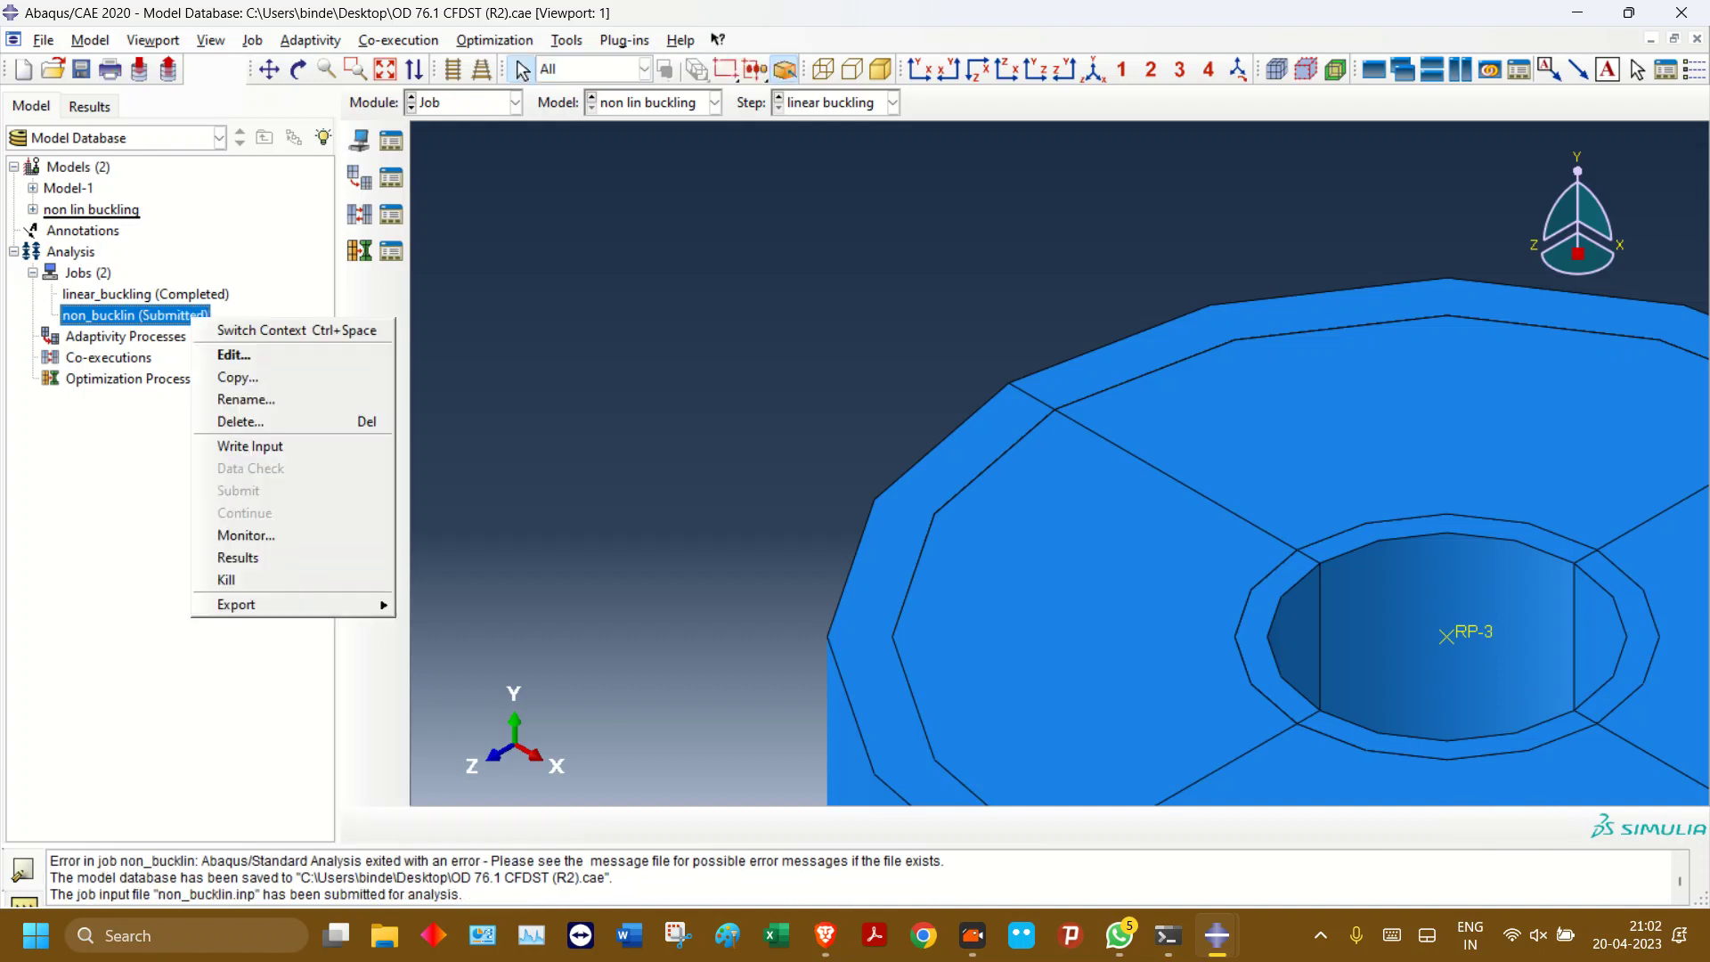